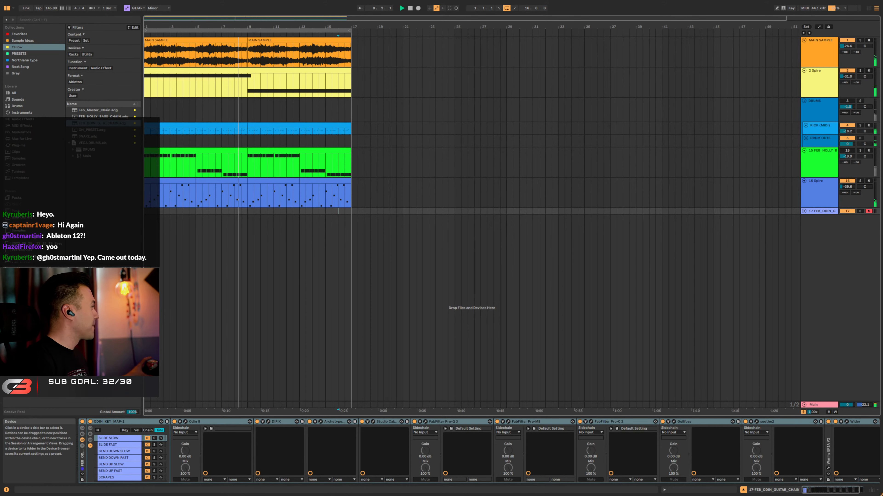
Widen the browser sidebar slightly and select the 16 Spire track in the arrangement
{"action": "left_click", "coordinate": [454, 308]}
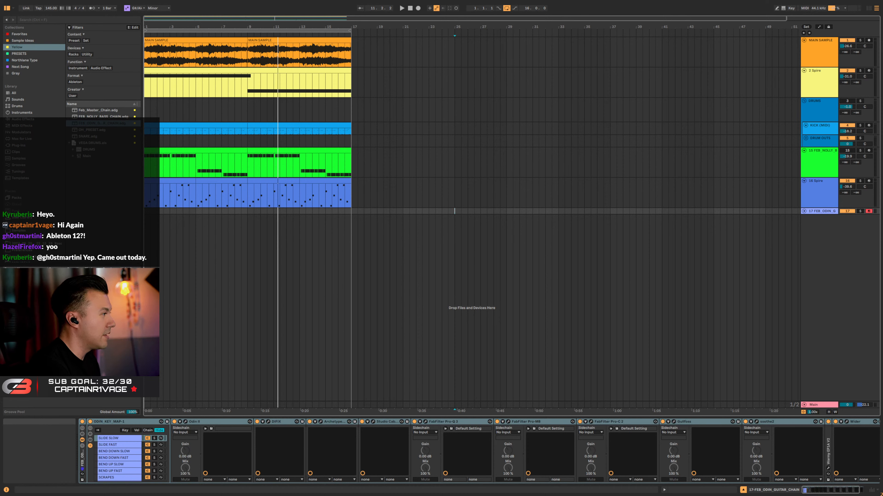
{"action": "left_click_drag", "start_coordinate": [143, 293], "coordinate": [161, 292]}
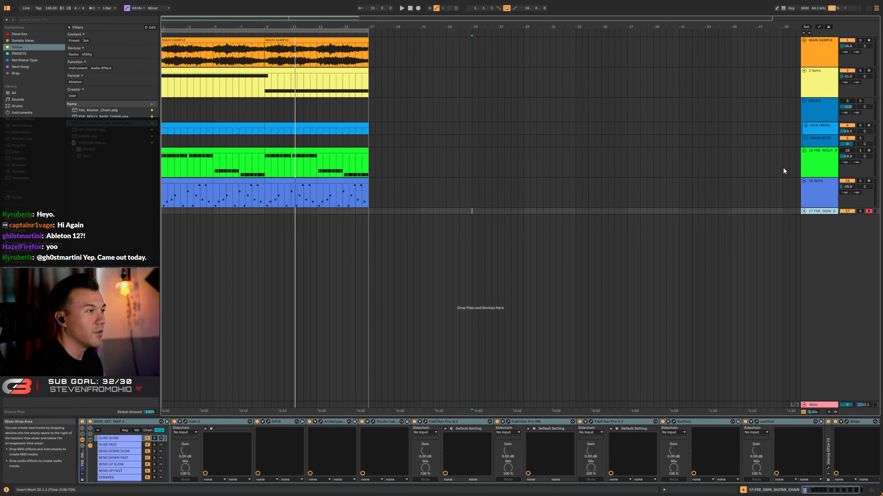
{"action": "left_click", "coordinate": [814, 186]}
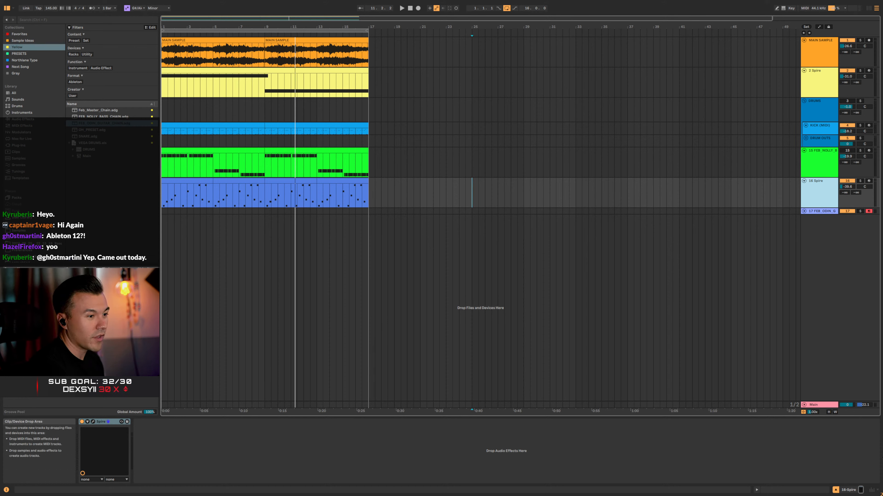
Show the mixer beneath the arrangement and enlarge it to get taller channel faders and meters
{"action": "left_click", "coordinate": [872, 492]}
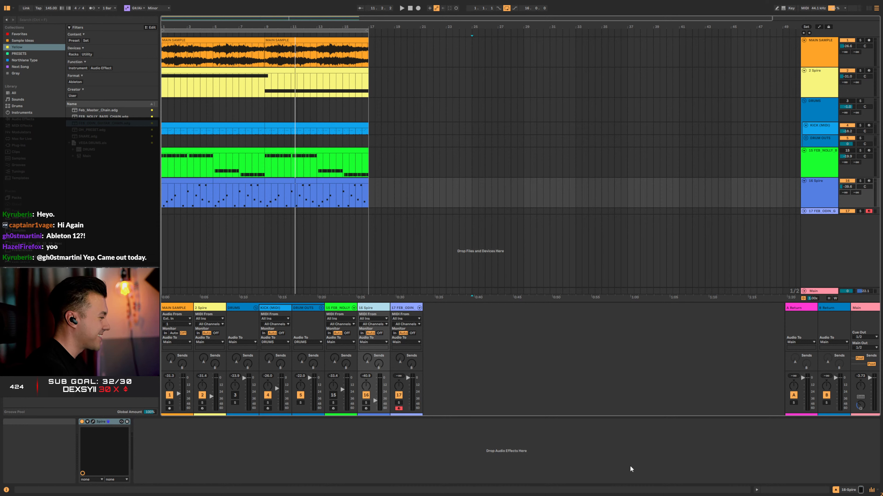
{"action": "left_click_drag", "start_coordinate": [472, 302], "coordinate": [471, 241]}
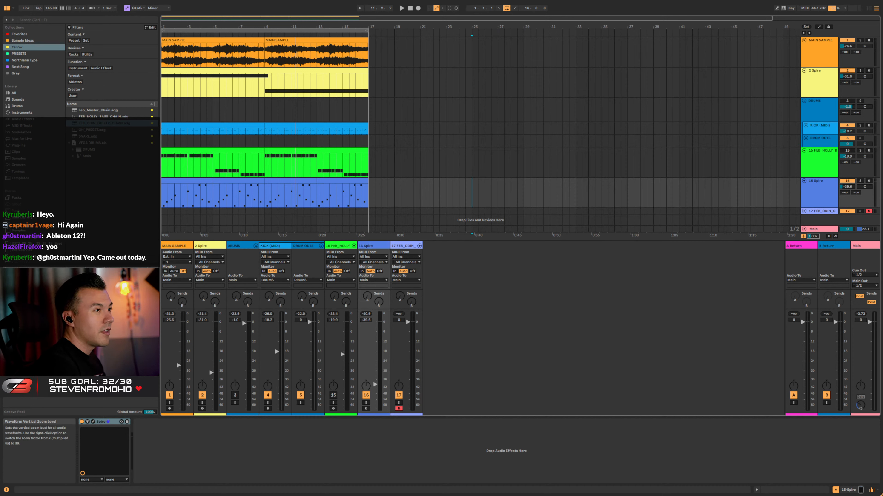
{"action": "mouse_move", "coordinate": [812, 236]}
{"action": "left_mouse_down"}
{"action": "mouse_move", "coordinate": [813, 244]}
{"action": "mouse_move", "coordinate": [812, 225]}
{"action": "mouse_move", "coordinate": [813, 237]}
{"action": "left_mouse_up"}
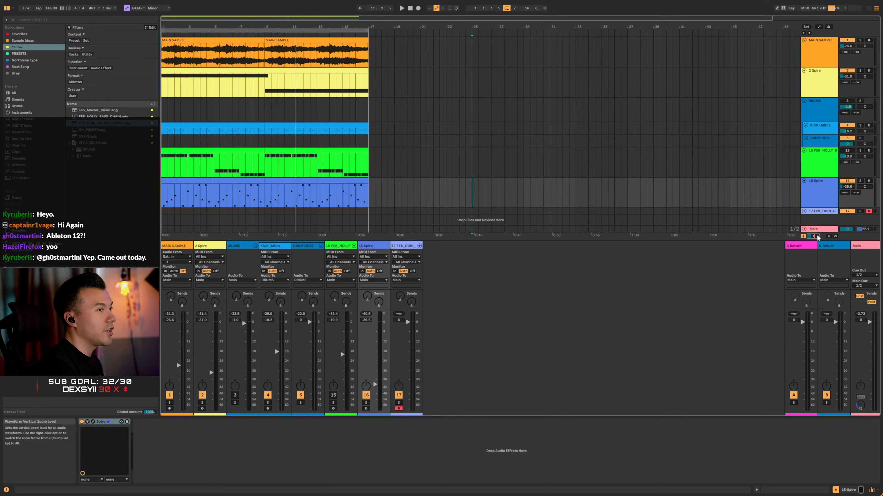
{"action": "key", "text": "Return"}
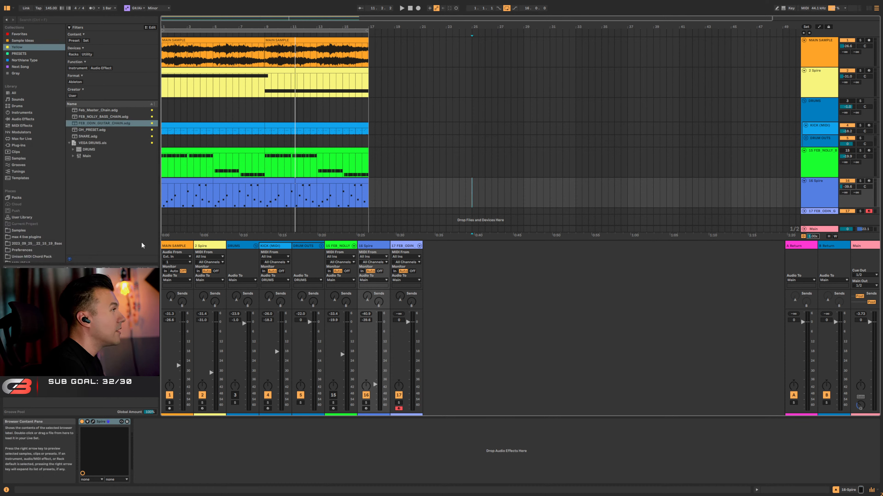
Open the Plug-Ins library in the browser and enlarge the filter area to look through the function, format and creator tags
{"action": "left_click", "coordinate": [76, 33]}
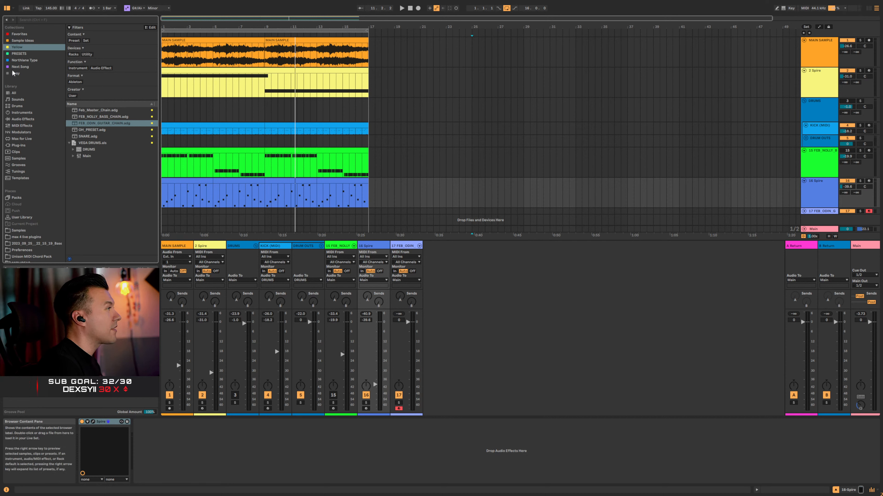
{"action": "left_click", "coordinate": [34, 146]}
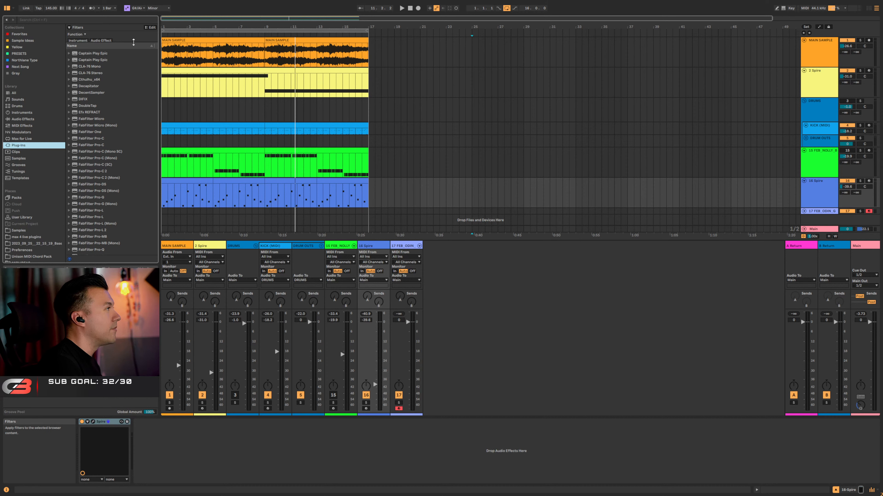
{"action": "left_click_drag", "start_coordinate": [126, 42], "coordinate": [120, 74]}
{"action": "scroll", "coordinate": [118, 65], "scroll_direction": "down", "scroll_amount": 5}
{"action": "scroll", "coordinate": [117, 60], "scroll_direction": "down", "scroll_amount": 2}
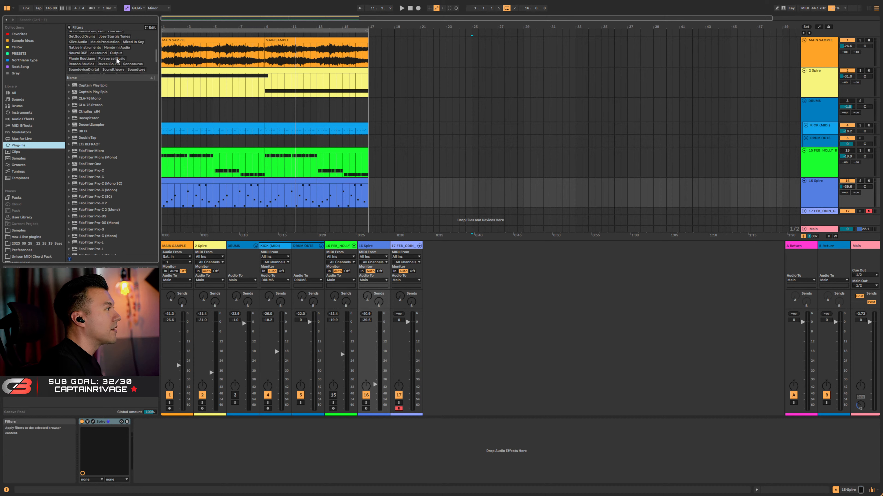
{"action": "scroll", "coordinate": [117, 60], "scroll_direction": "up", "scroll_amount": 6}
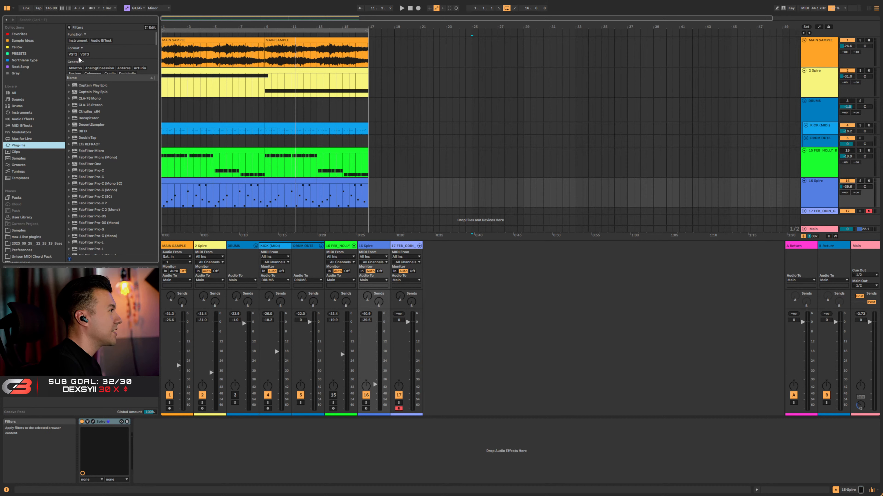
Filter the plug-in list by the VST3 format and Audio Effect function, and look through the matching plug-ins
{"action": "left_click", "coordinate": [84, 54]}
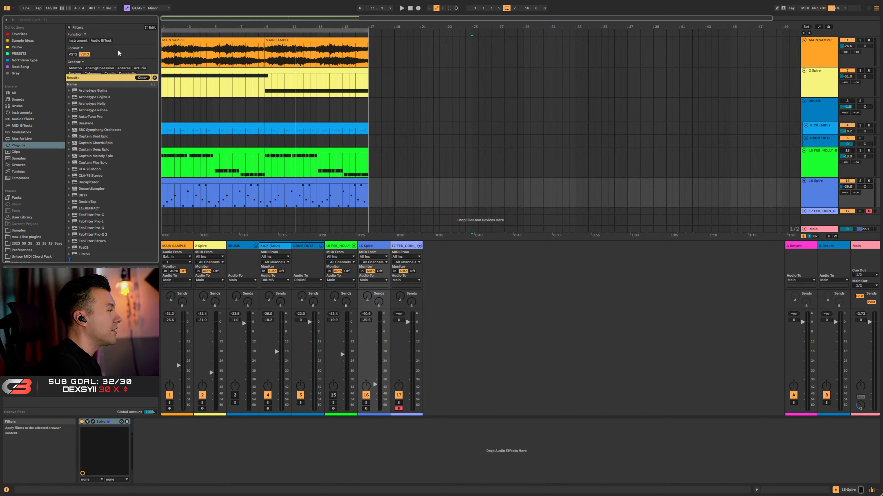
{"action": "left_click", "coordinate": [101, 40]}
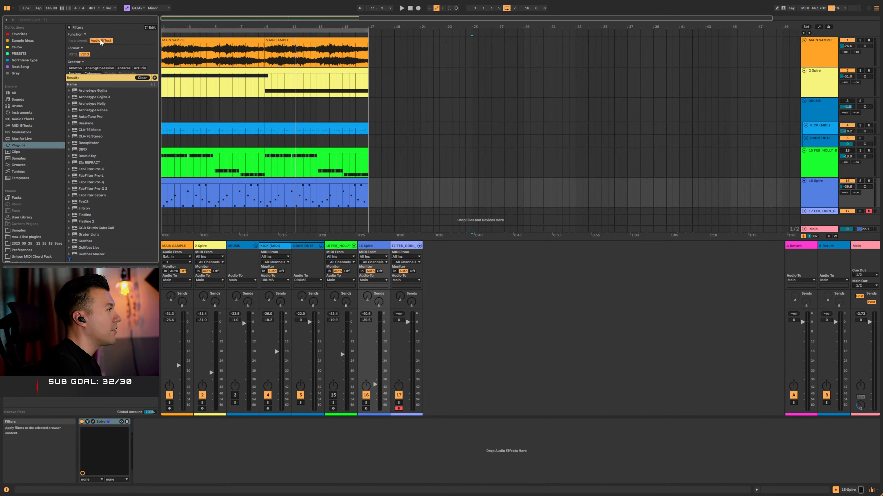
{"action": "scroll", "coordinate": [109, 181], "scroll_direction": "down", "scroll_amount": 15}
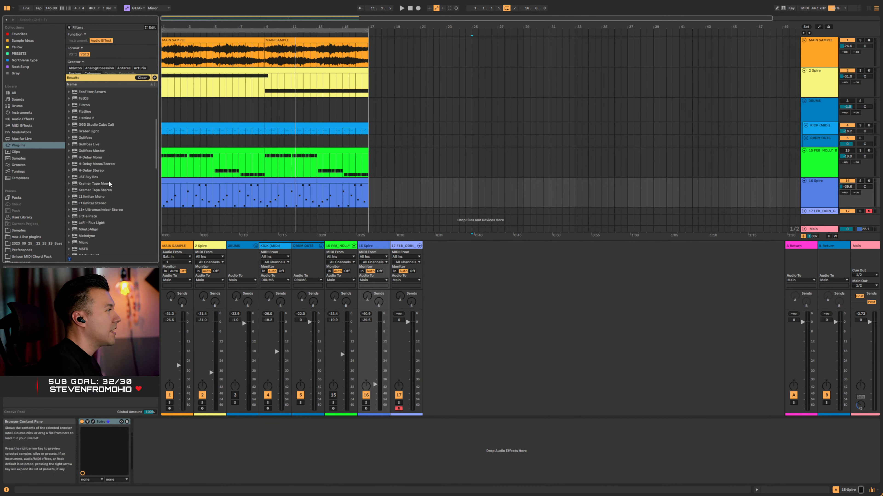
{"action": "scroll", "coordinate": [107, 173], "scroll_direction": "up", "scroll_amount": 15}
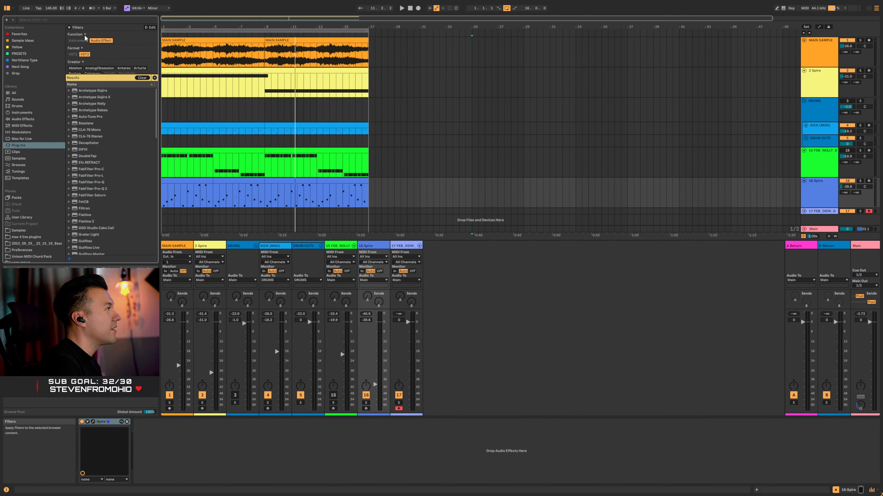
Clear the plug-in filters, look over the creator tags and collapse the browser's filter section
{"action": "left_click", "coordinate": [97, 41]}
{"action": "scroll", "coordinate": [107, 62], "scroll_direction": "down", "scroll_amount": 5}
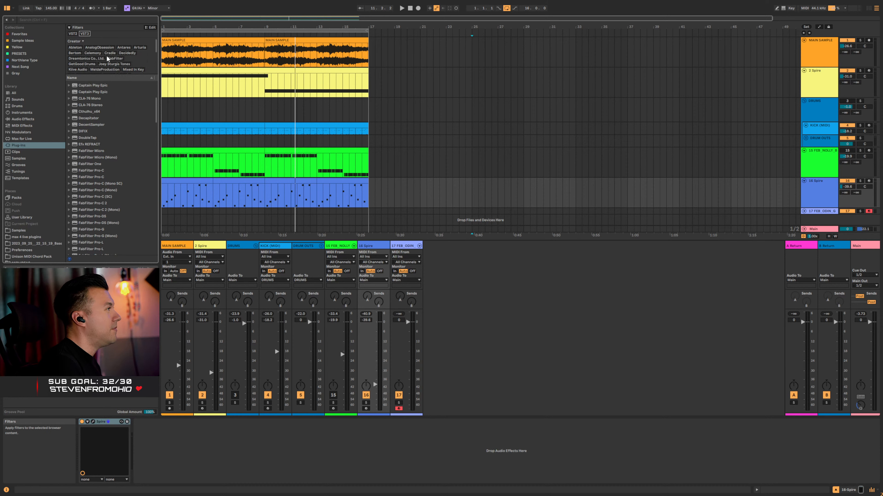
{"action": "scroll", "coordinate": [115, 59], "scroll_direction": "up", "scroll_amount": 5}
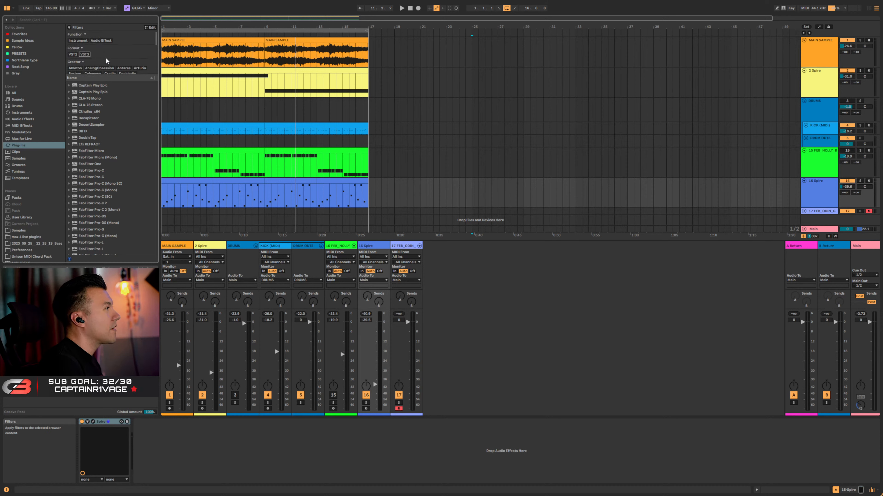
{"action": "left_click", "coordinate": [73, 27]}
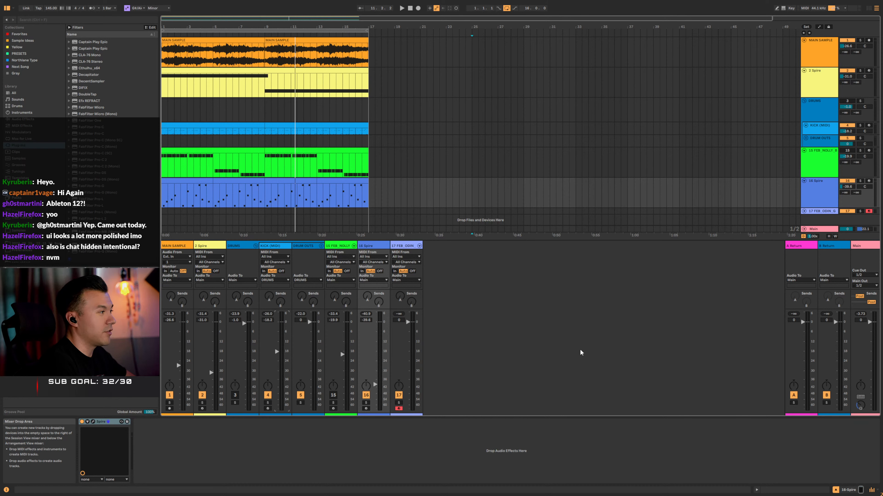
Hide the mixer and toggle the Spire device view off and back on
{"action": "left_click", "coordinate": [871, 491]}
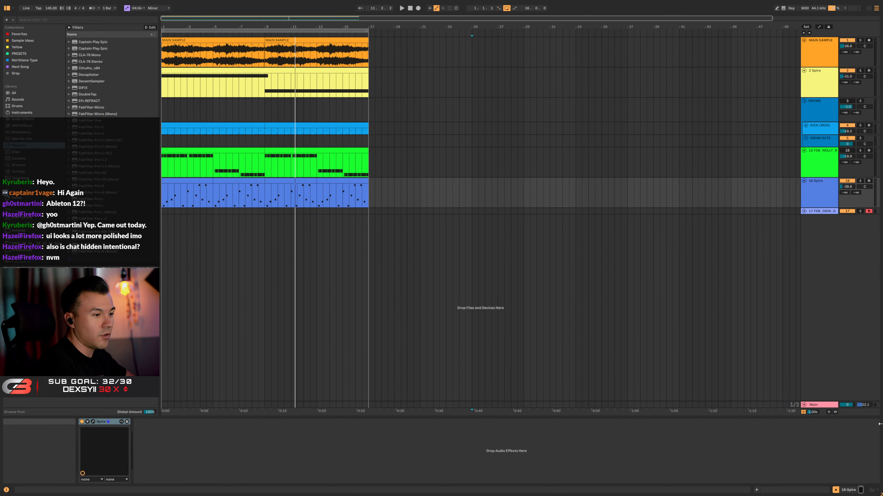
{"action": "left_click", "coordinate": [836, 491]}
{"action": "left_click", "coordinate": [836, 492]}
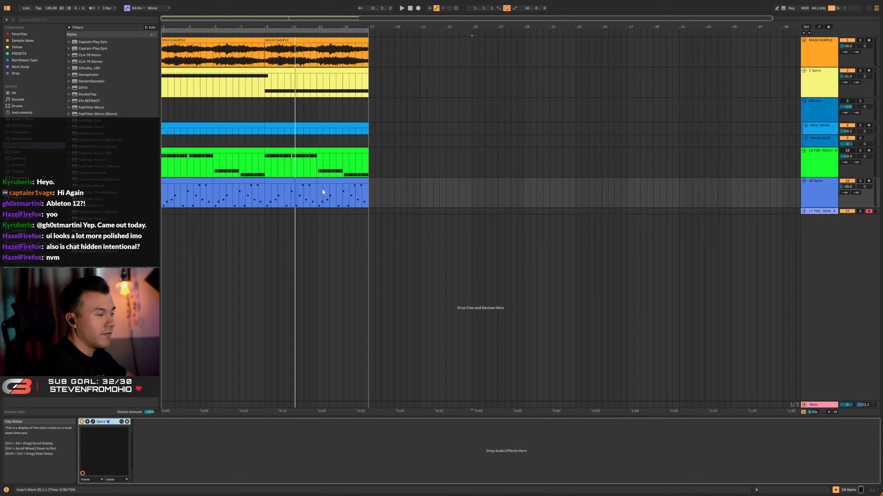
Open the last MIDI clip of the 16 Spire track in the note editor and toggle the mixer above it, leaving the mixer hidden
{"action": "double_click", "coordinate": [320, 182]}
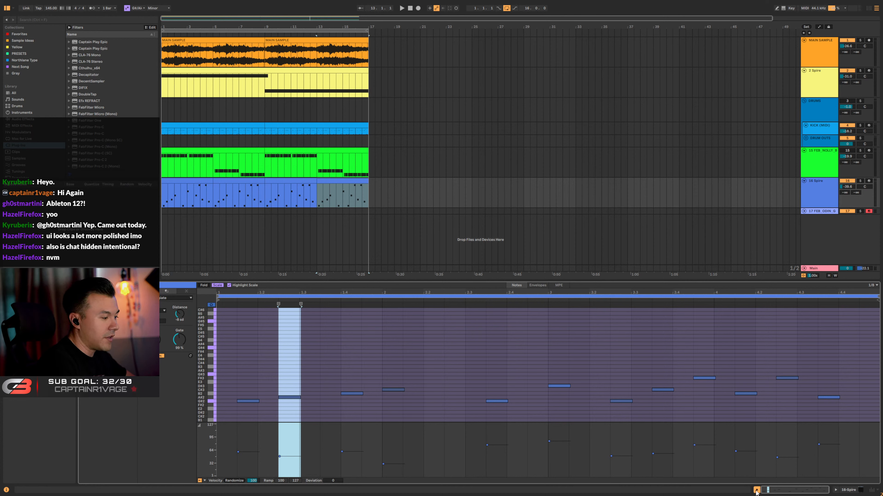
{"action": "left_click", "coordinate": [871, 491]}
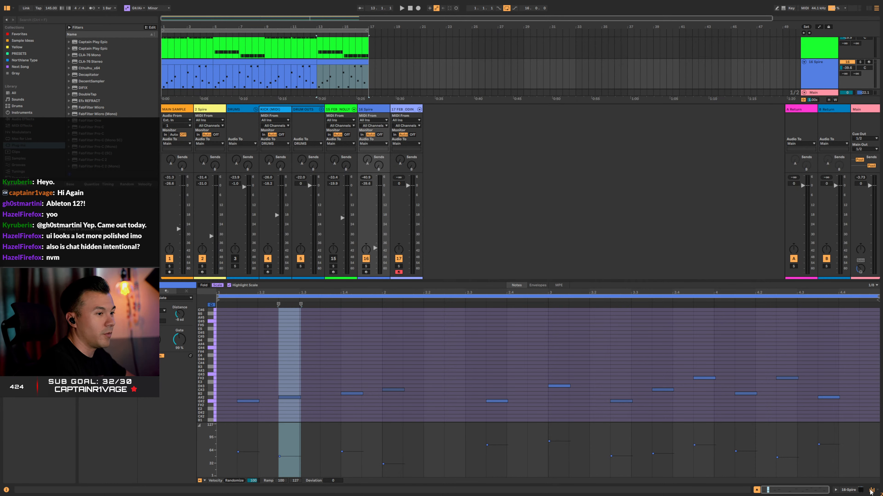
{"action": "left_click", "coordinate": [871, 490]}
{"action": "left_click", "coordinate": [871, 491]}
{"action": "left_click", "coordinate": [871, 491]}
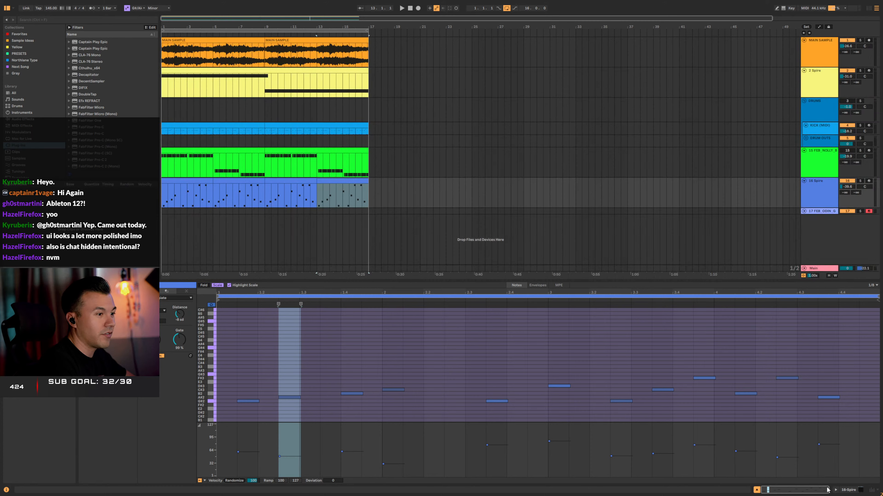
Toggle the clip view and device view on and off repeatedly, leaving both hidden
{"action": "left_click", "coordinate": [758, 490]}
{"action": "left_click", "coordinate": [758, 491]}
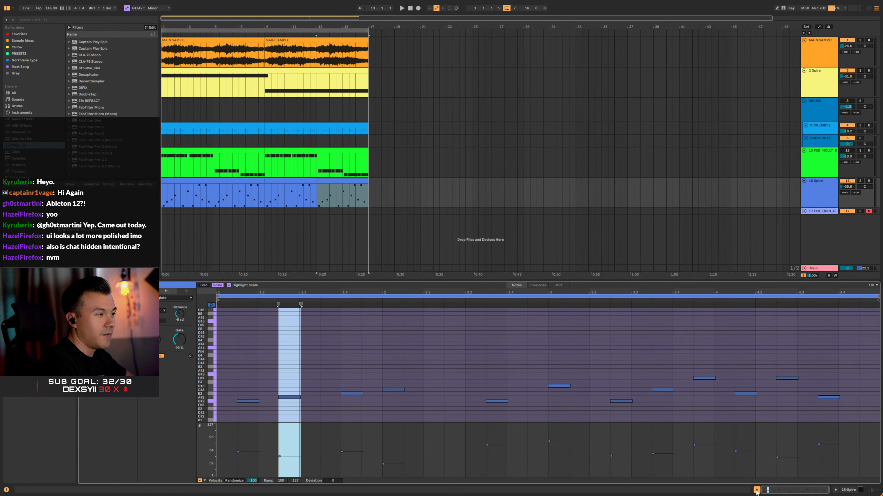
{"action": "left_click", "coordinate": [756, 490]}
{"action": "left_click", "coordinate": [756, 490]}
{"action": "left_click", "coordinate": [757, 491]}
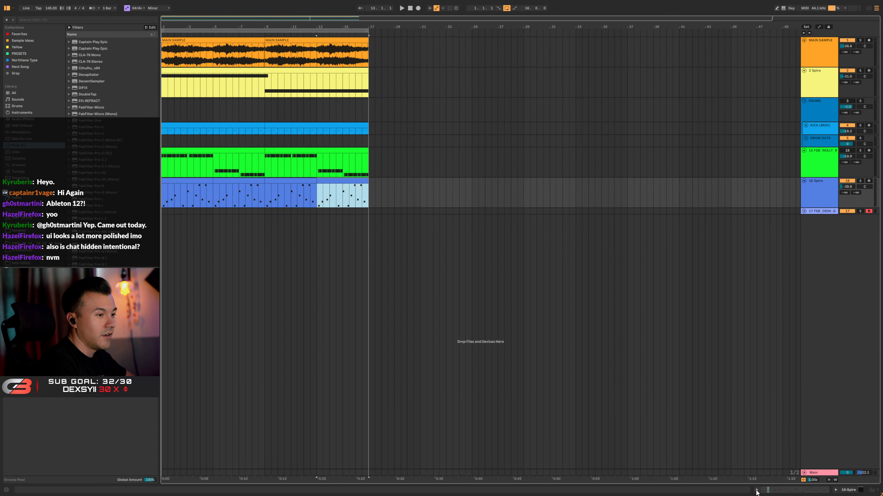
{"action": "left_click", "coordinate": [836, 491]}
{"action": "left_click", "coordinate": [834, 490]}
{"action": "left_click", "coordinate": [756, 491]}
{"action": "left_click", "coordinate": [756, 490]}
{"action": "left_click", "coordinate": [836, 490]}
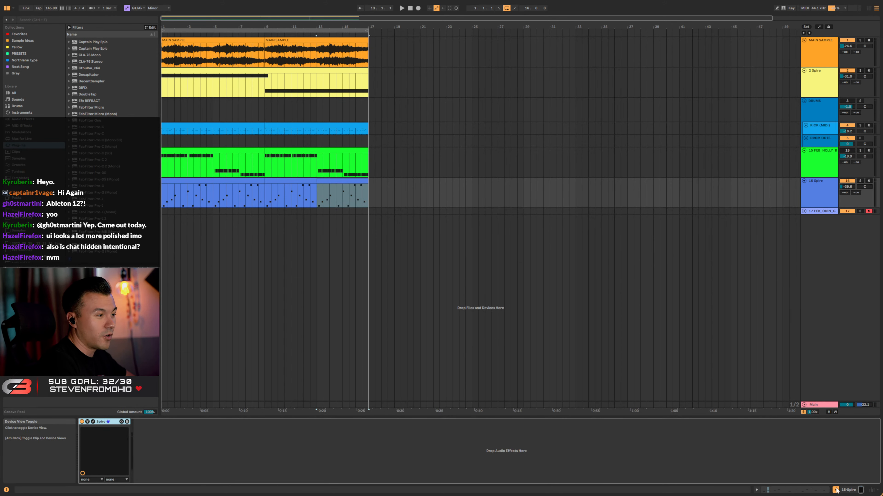
{"action": "left_click", "coordinate": [836, 490]}
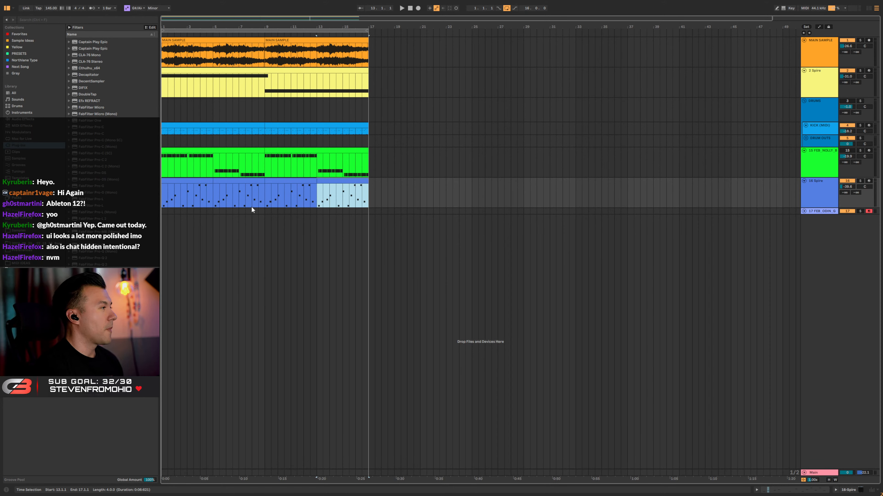
Open the 16 Spire MIDI clip in the note editor and show its Pitch & Time tools
{"action": "double_click", "coordinate": [309, 198]}
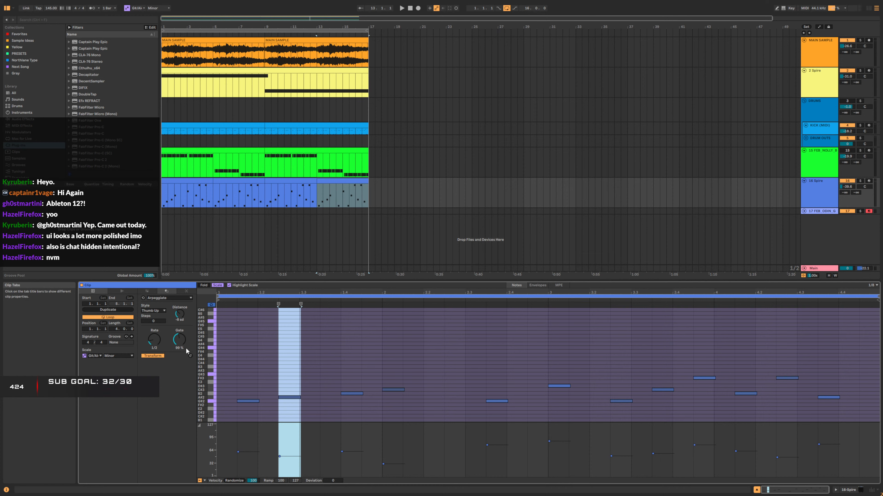
{"action": "left_click", "coordinate": [147, 292]}
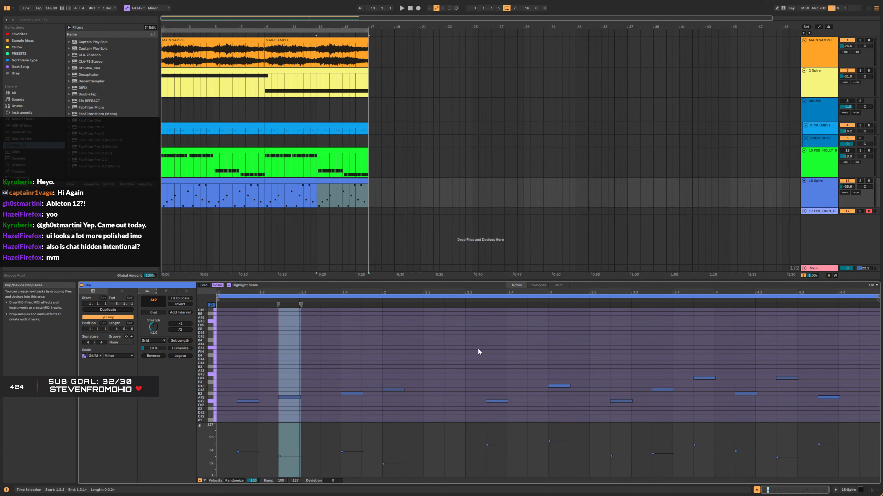
{"action": "scroll", "coordinate": [507, 393], "scroll_direction": "down", "scroll_amount": 4}
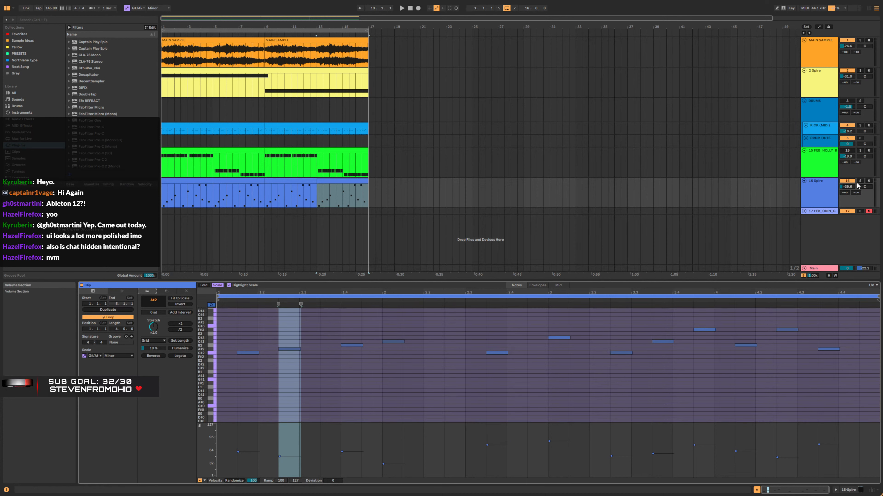
Solo the 16 Spire track and play the arrangement from 1.1.1 to hear its part
{"action": "left_click", "coordinate": [171, 214]}
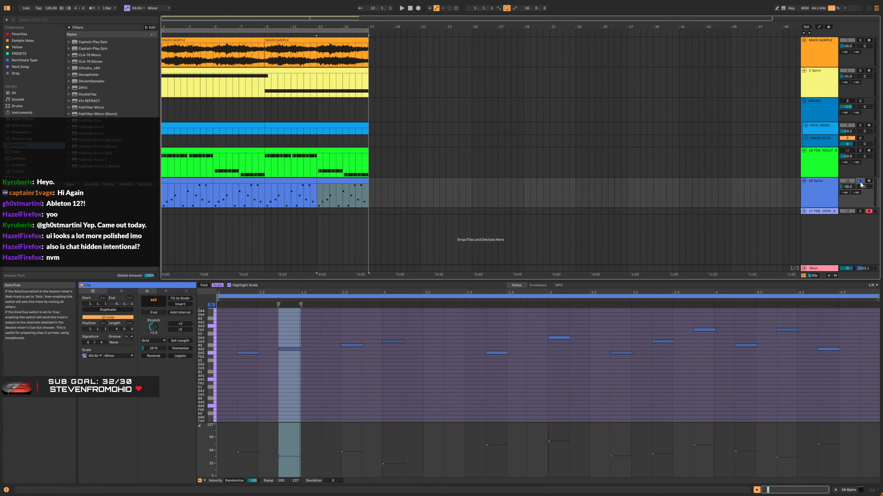
{"action": "left_click", "coordinate": [162, 192]}
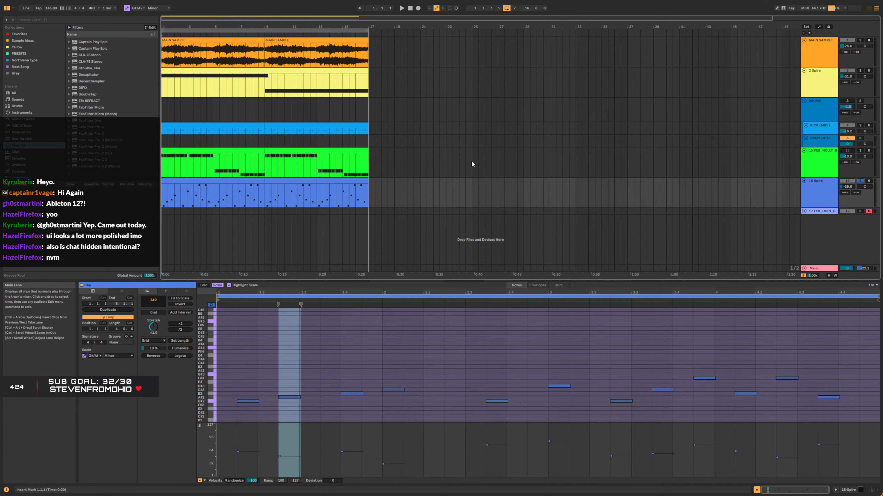
{"action": "key", "text": "space"}
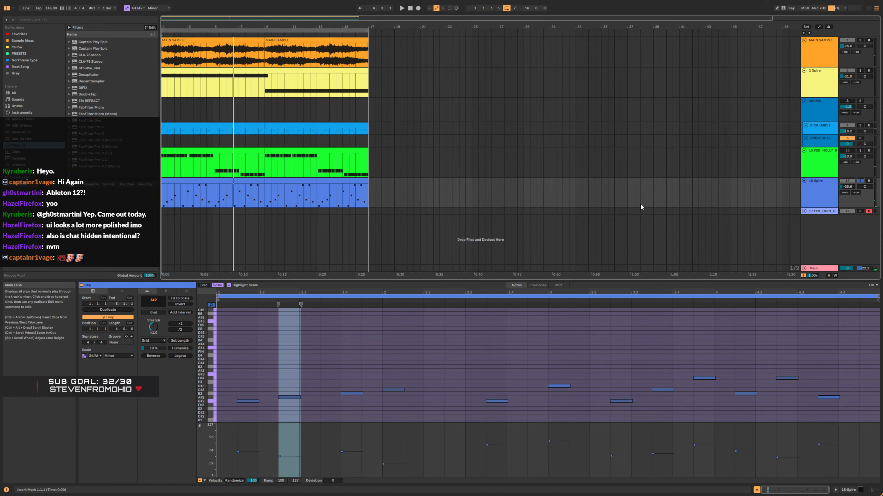
Show the clip's Transform tools and narrow the clip properties area into a single stacked column
{"action": "left_click", "coordinate": [167, 292]}
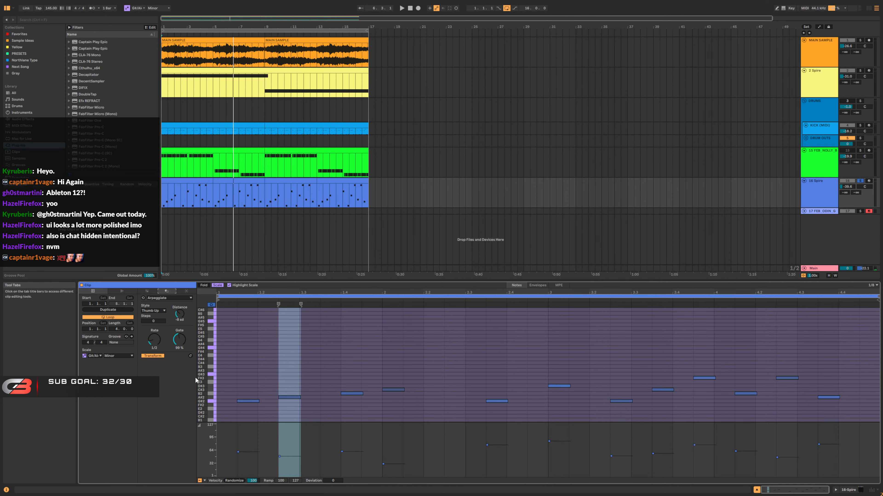
{"action": "left_click_drag", "start_coordinate": [195, 380], "coordinate": [133, 376]}
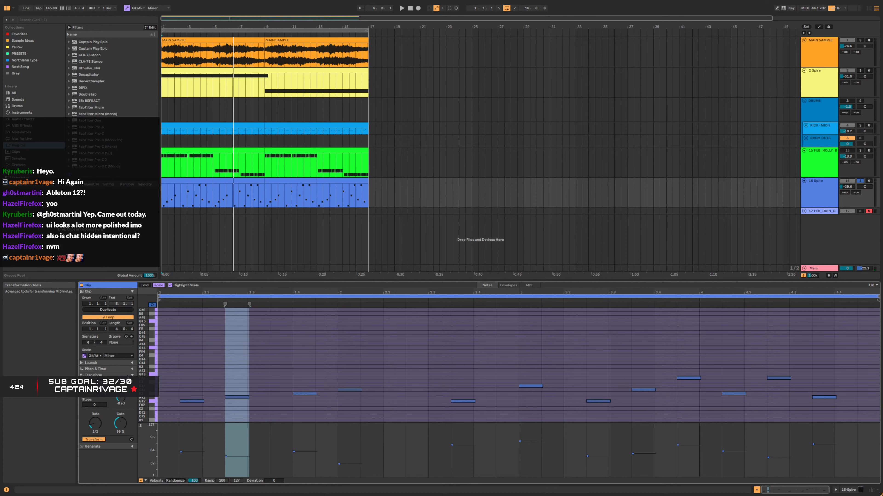
Toggle the clip's Transform, Pitch & Time and Launch sections, leaving only Pitch & Time expanded below the main clip settings
{"action": "left_click", "coordinate": [133, 375]}
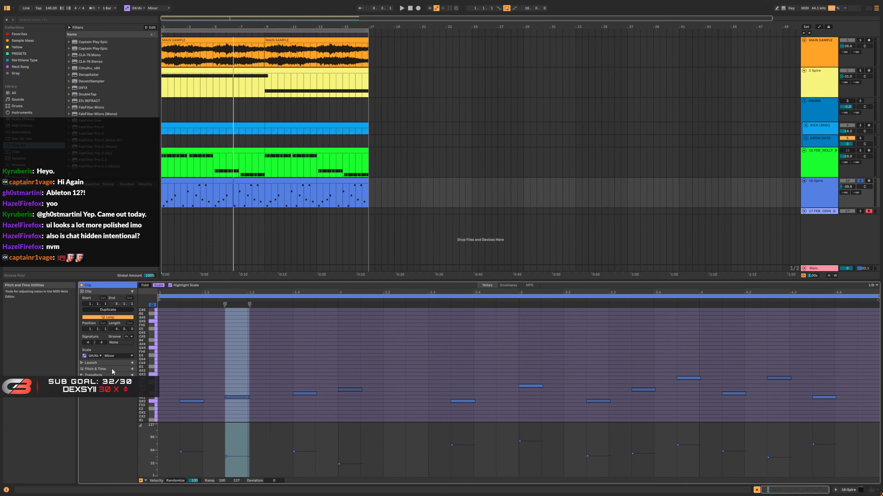
{"action": "left_click", "coordinate": [132, 370]}
{"action": "left_click", "coordinate": [132, 370]}
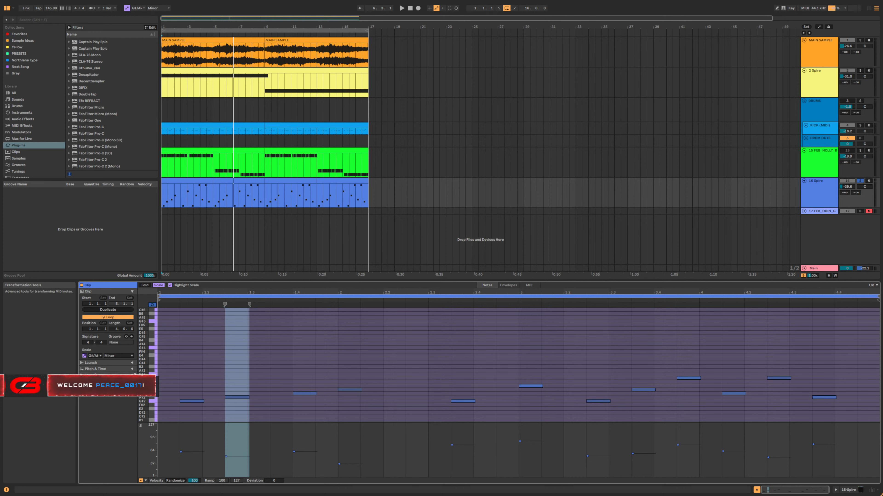
{"action": "left_click", "coordinate": [132, 362]}
{"action": "left_click", "coordinate": [132, 363]}
{"action": "left_click", "coordinate": [132, 369]}
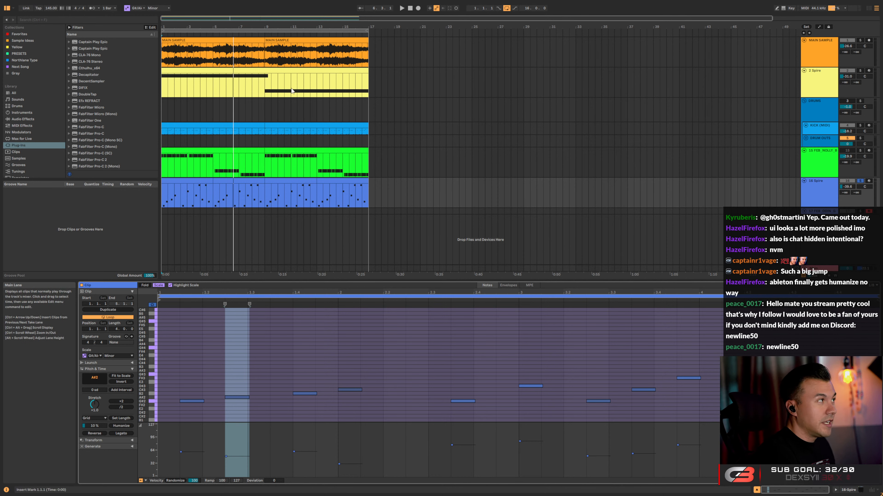
Unsolo the 16 Spire track and play the full arrangement from bar 6
{"action": "left_click", "coordinate": [236, 232]}
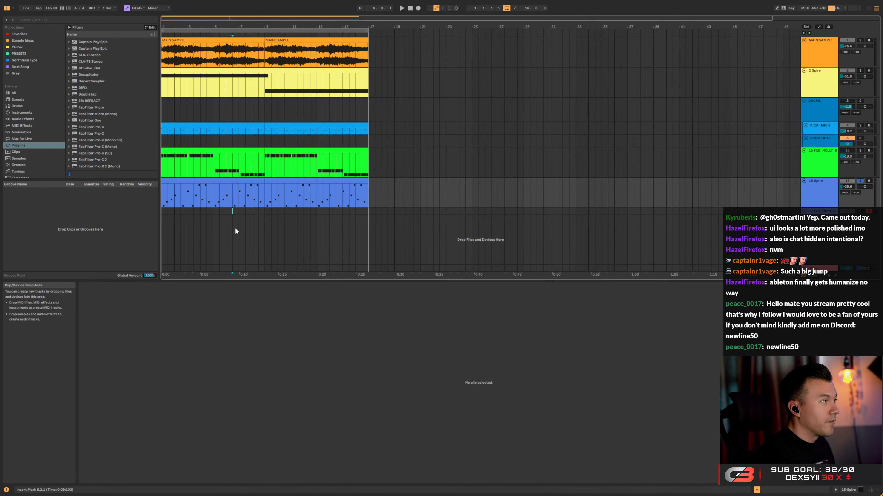
{"action": "left_click", "coordinate": [858, 181]}
{"action": "key", "text": "space"}
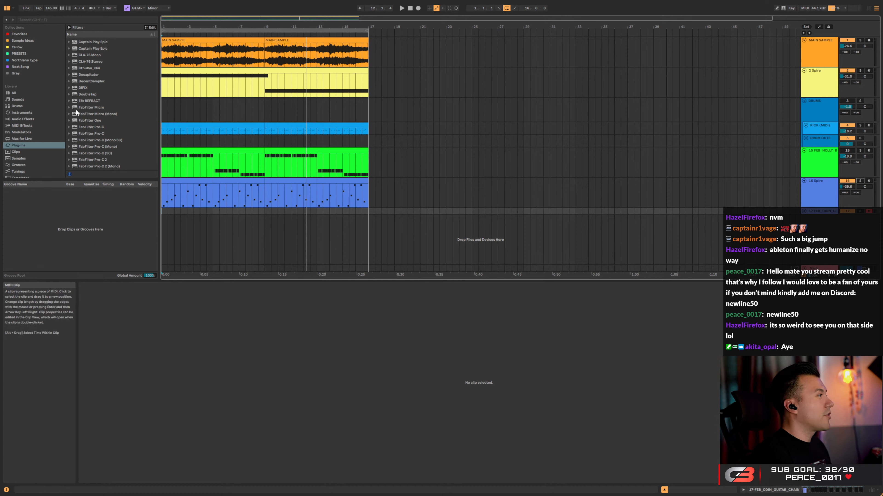
Search the browser for spire, add the Spire instrument as a new track below the existing ones, and unfold that track
{"action": "left_click", "coordinate": [36, 20]}
{"action": "type", "text": "spire"}
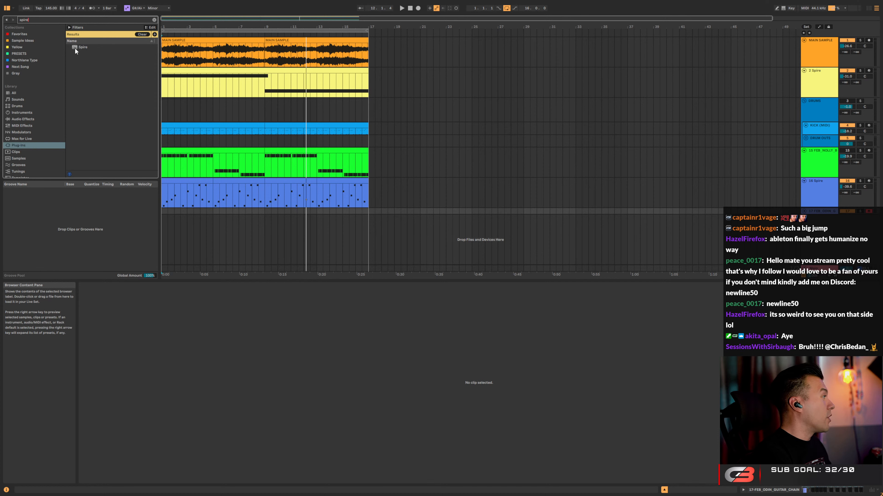
{"action": "left_click_drag", "start_coordinate": [77, 47], "coordinate": [315, 240]}
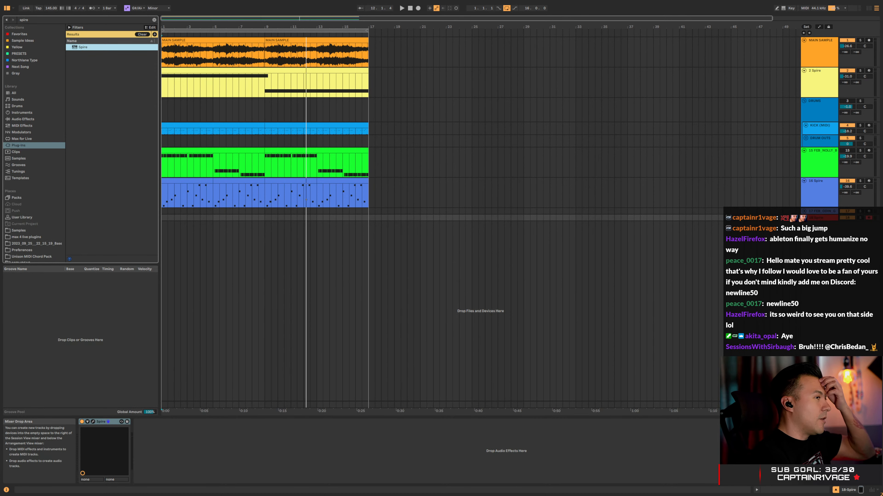
{"action": "left_click", "coordinate": [803, 218]}
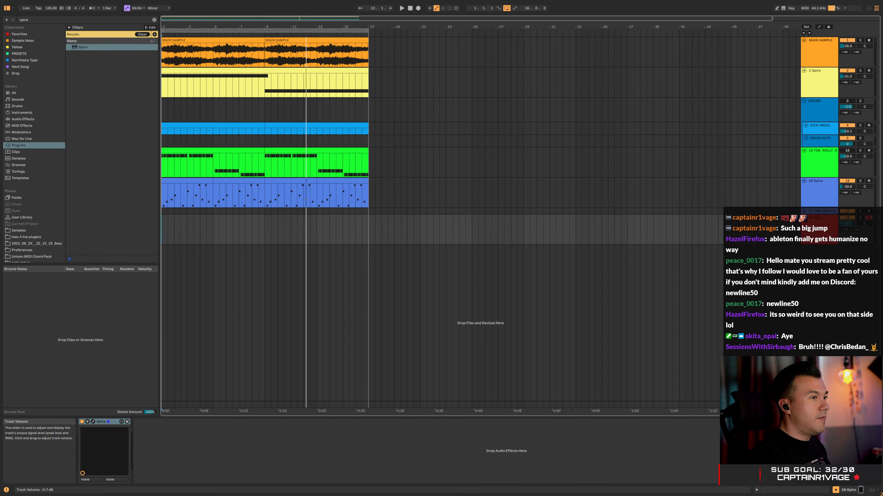
Open the new track's Spire plug-in window and show the factory Pads presets in its library
{"action": "left_click", "coordinate": [92, 422]}
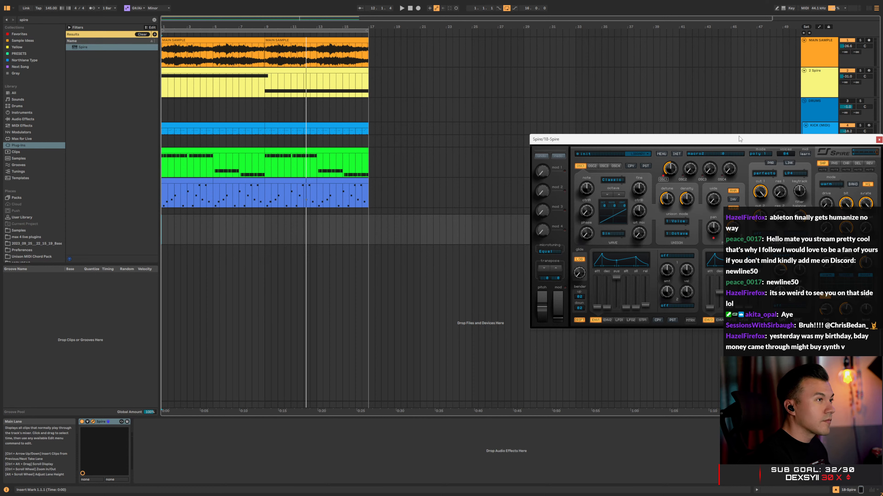
{"action": "left_click_drag", "start_coordinate": [739, 139], "coordinate": [484, 135]}
{"action": "left_click", "coordinate": [351, 150]}
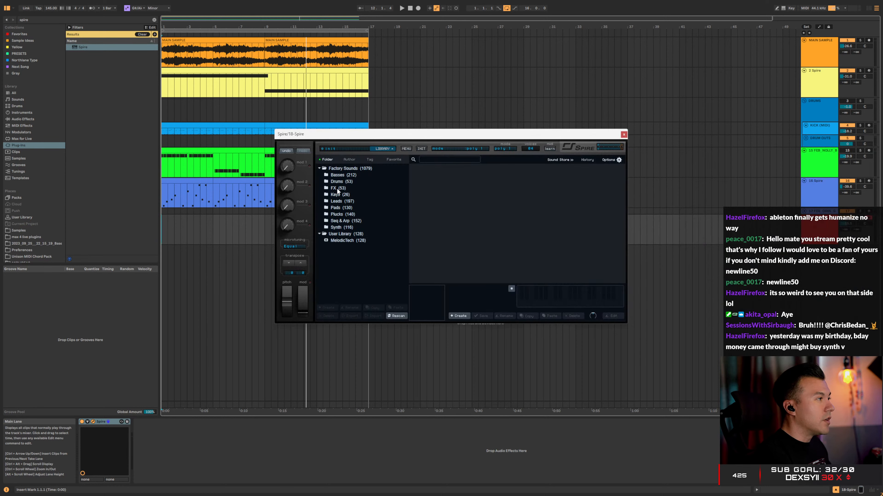
{"action": "left_click", "coordinate": [336, 209]}
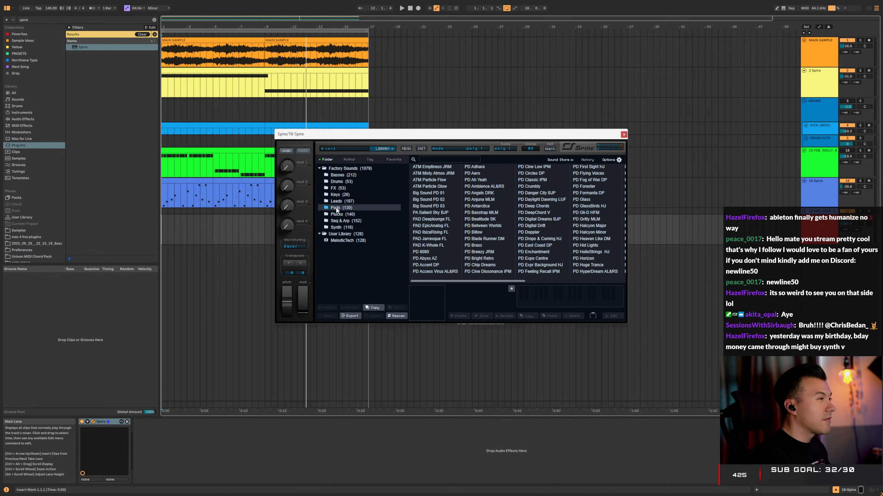
Audition PAD Deeplounge FL and PAD EpicAnalog FL, load PAD IbizaRising FL, and close the Spire window
{"action": "left_click", "coordinate": [424, 220]}
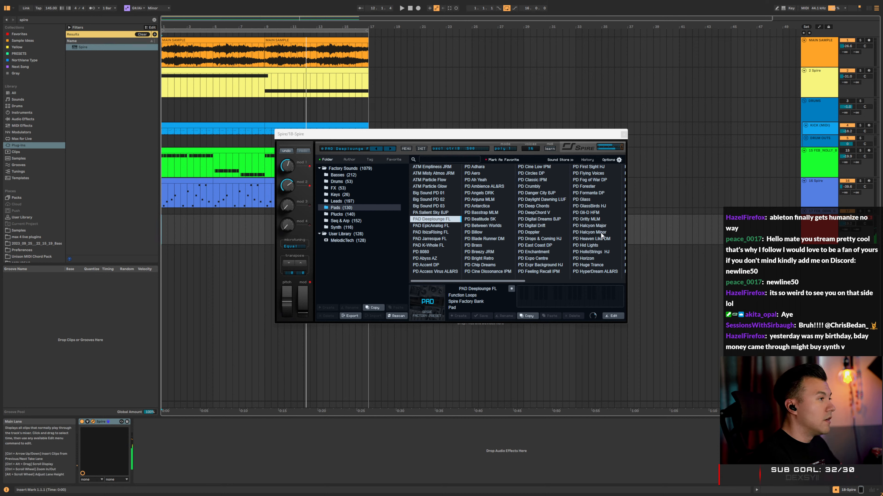
{"action": "left_click", "coordinate": [432, 226]}
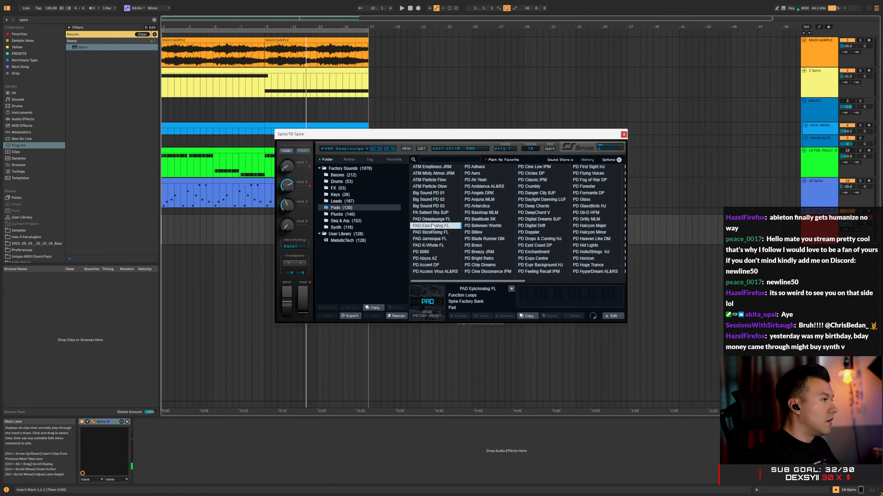
{"action": "left_click", "coordinate": [389, 148]}
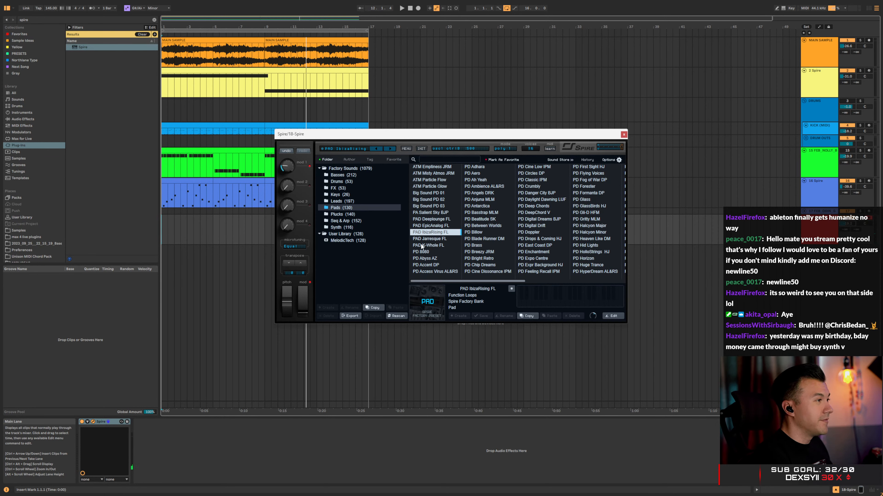
{"action": "left_click", "coordinate": [622, 136]}
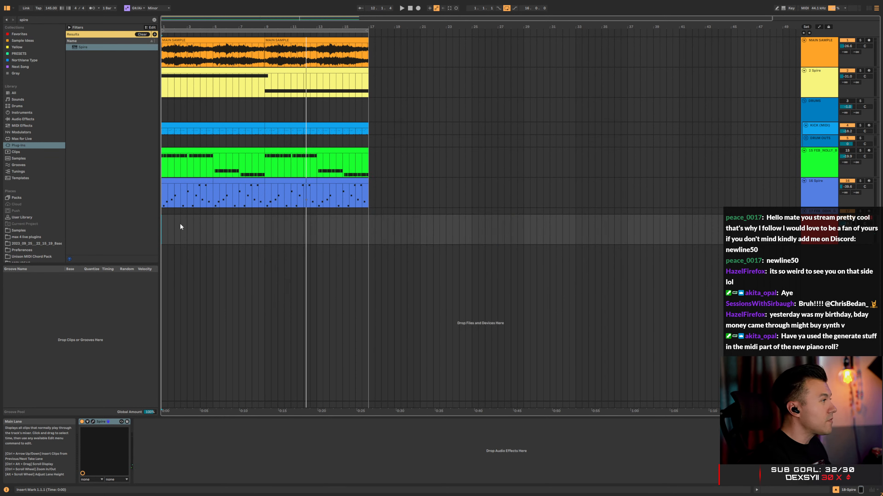
Create an empty MIDI clip from 1.1.1 to 17.1.1 on the new Spire track and widen the clip properties area
{"action": "left_click_drag", "start_coordinate": [163, 225], "coordinate": [367, 223]}
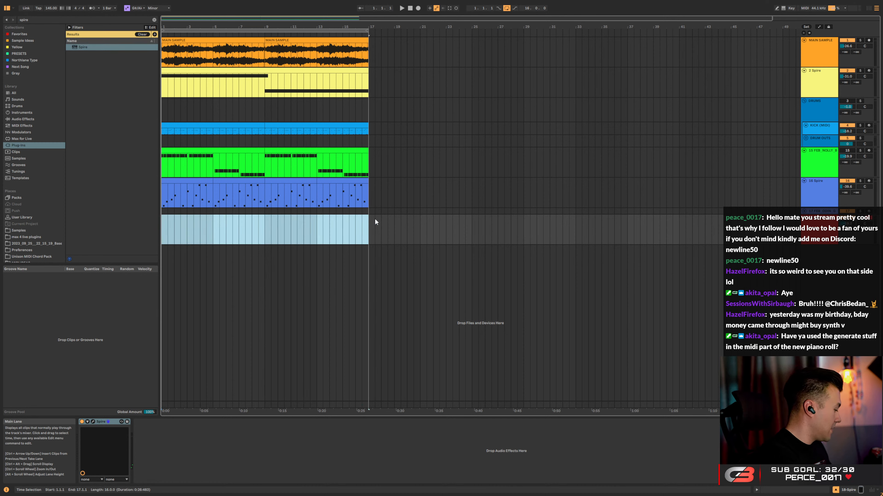
{"action": "key", "text": "ctrl+shift+m"}
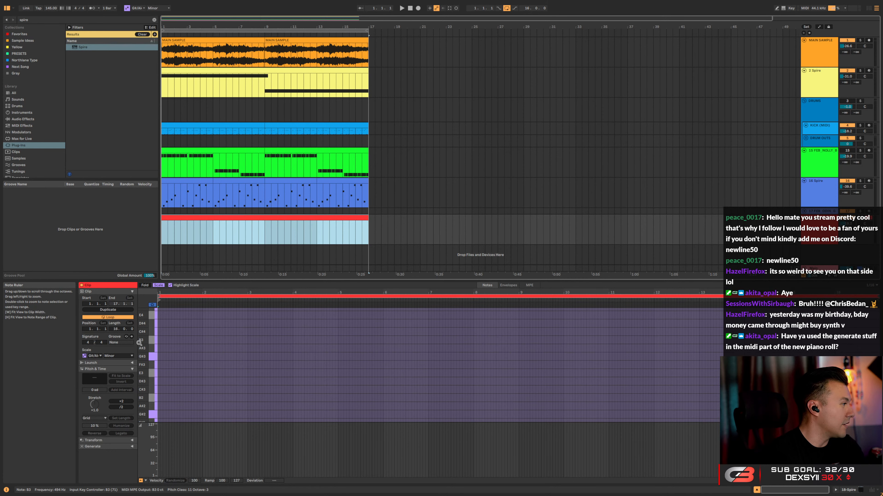
{"action": "left_click_drag", "start_coordinate": [137, 342], "coordinate": [195, 340]}
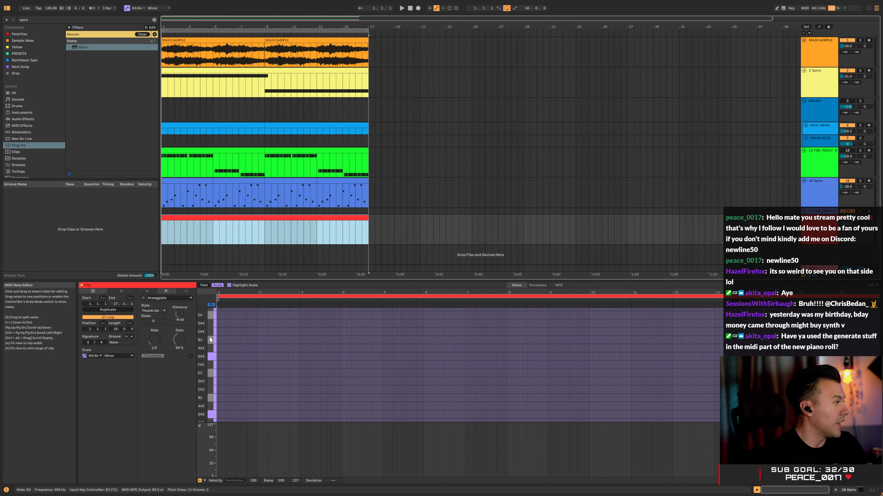
Look through the Transform options, switch to the Generate tools, choose Stacks and generate a chord in the new clip
{"action": "left_click", "coordinate": [155, 298]}
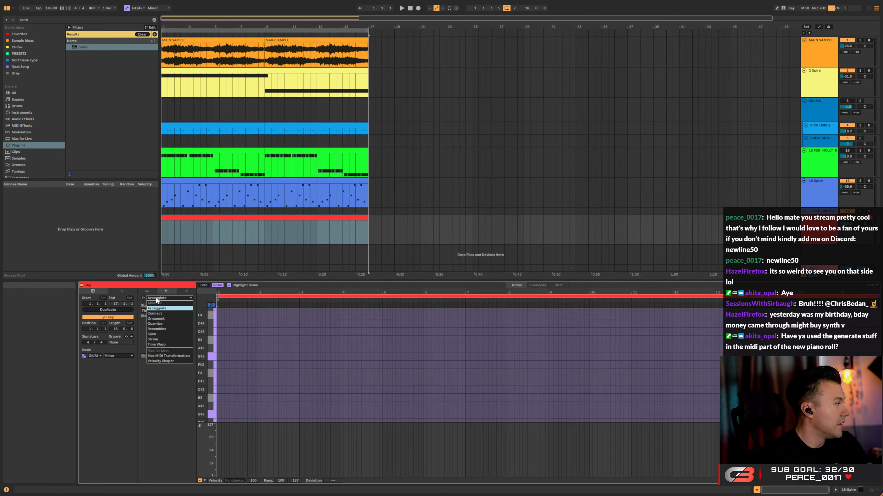
{"action": "left_click", "coordinate": [156, 298]}
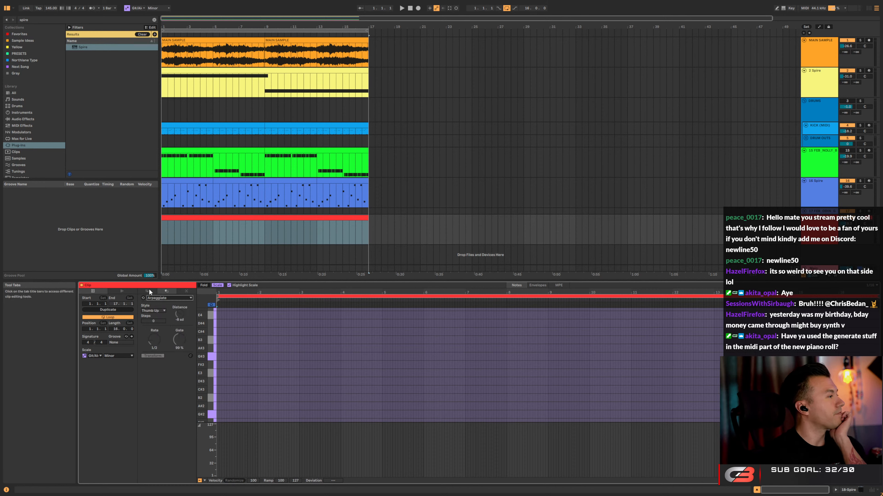
{"action": "left_click", "coordinate": [185, 292]}
{"action": "left_click", "coordinate": [160, 298]}
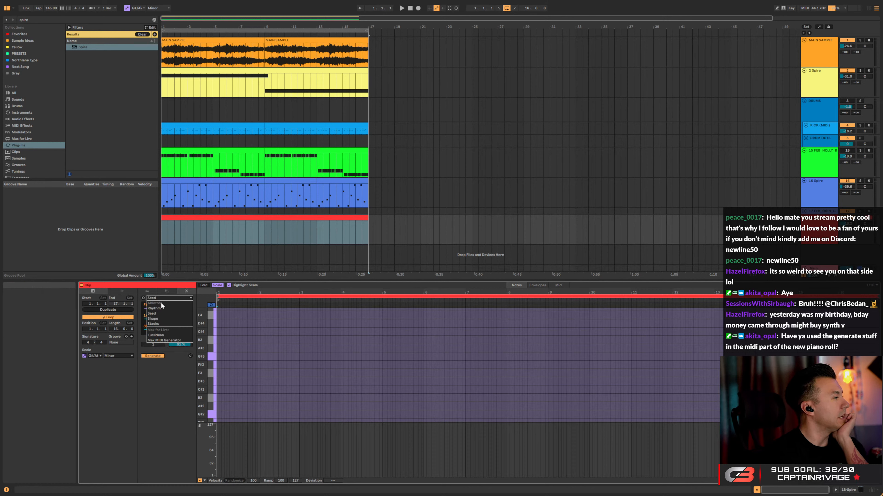
{"action": "left_click", "coordinate": [160, 324]}
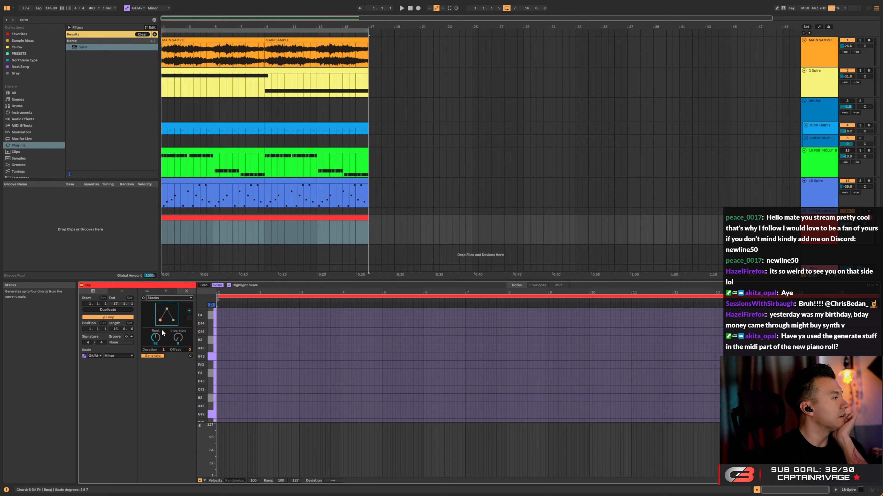
{"action": "left_click", "coordinate": [151, 356]}
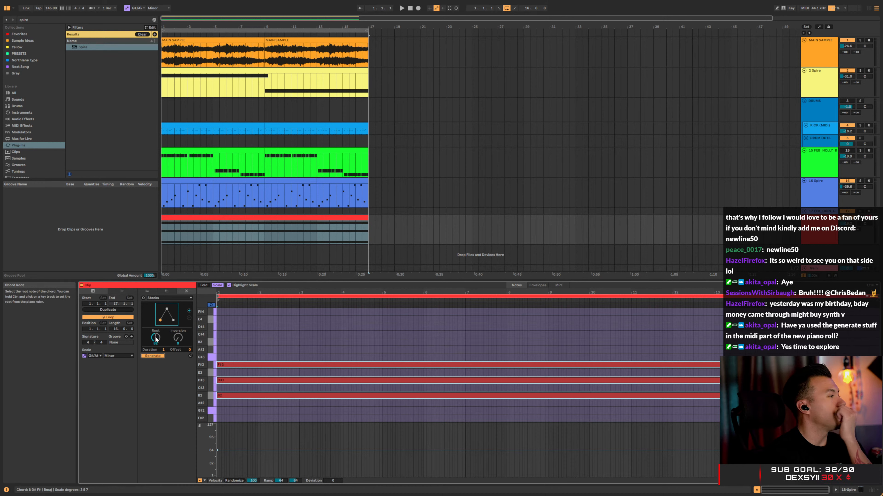
Set the Stacks chord's root to G#1 and its inversion to 1, and add a second chord
{"action": "left_click_drag", "start_coordinate": [155, 338], "coordinate": [156, 339]}
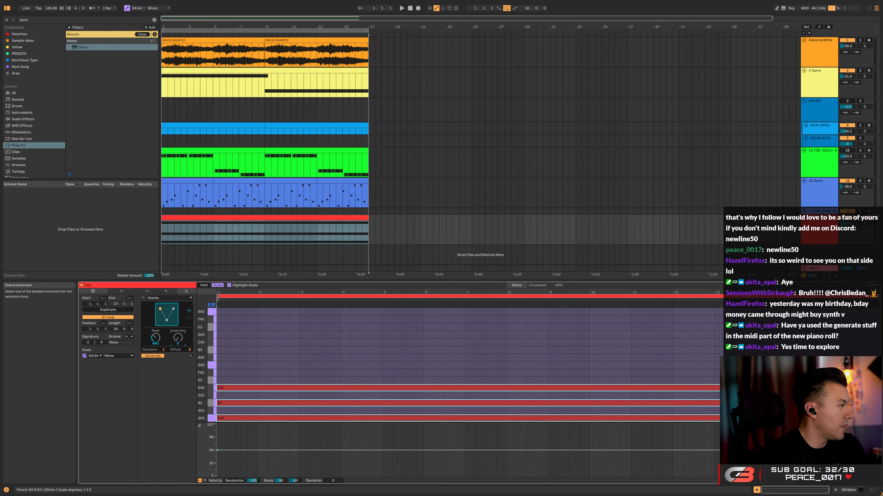
{"action": "left_click_drag", "start_coordinate": [177, 338], "coordinate": [178, 327]}
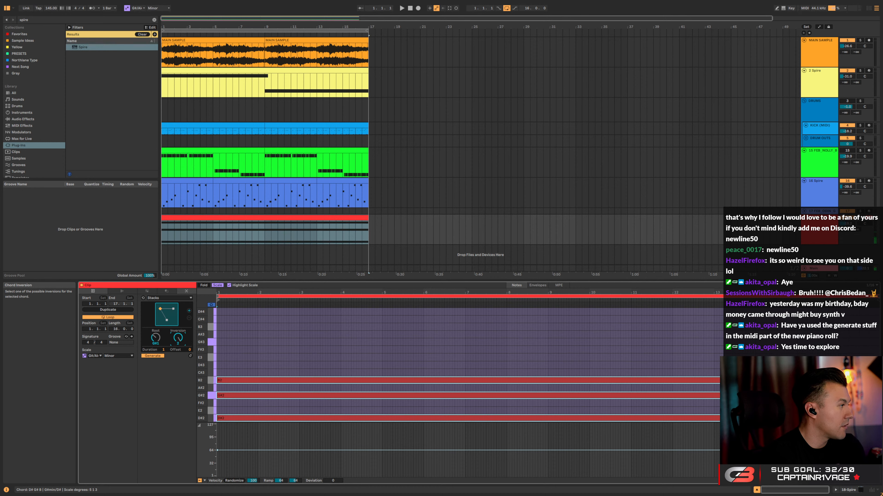
{"action": "left_click", "coordinate": [188, 311]}
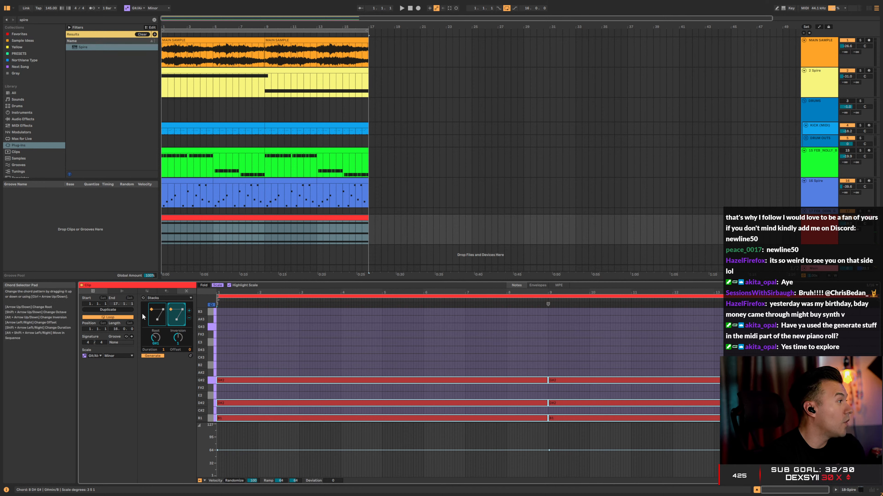
Change the first chord's pattern to B D# A# G# and play the soloed new Spire track
{"action": "left_click_drag", "start_coordinate": [157, 316], "coordinate": [157, 308]}
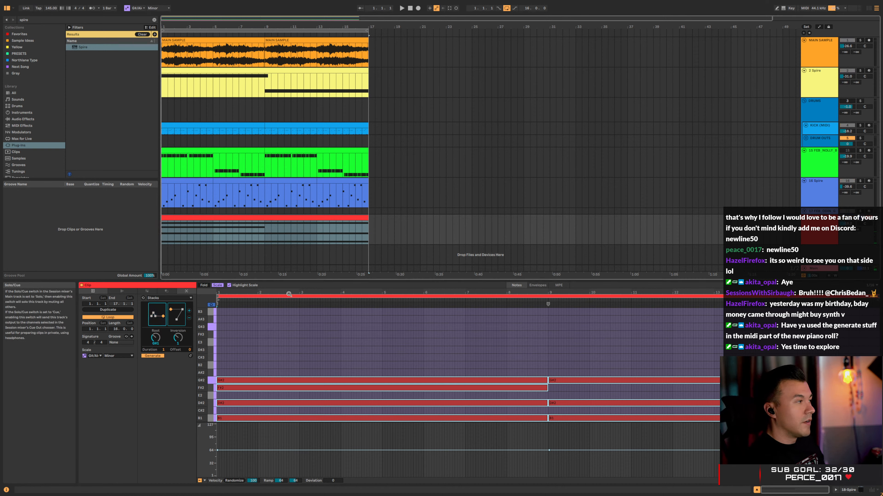
{"action": "left_click_drag", "start_coordinate": [155, 312], "coordinate": [154, 316]}
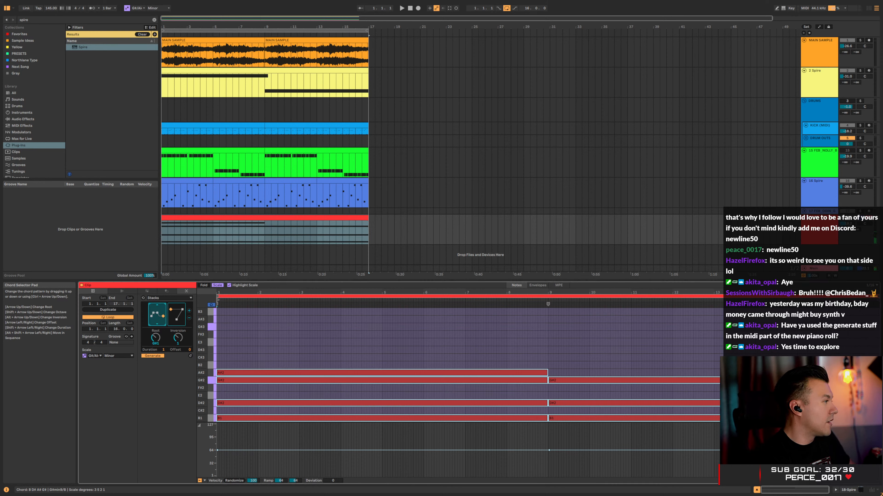
{"action": "key", "text": "space"}
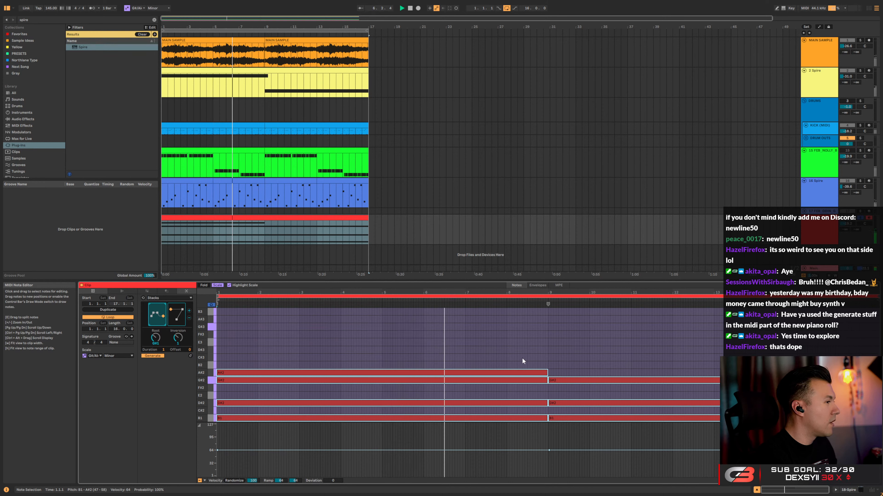
Reshape the second Stacks chord's pattern and root to G#1, C#2 and F#2, and reselect the first chord
{"action": "left_click", "coordinate": [176, 318]}
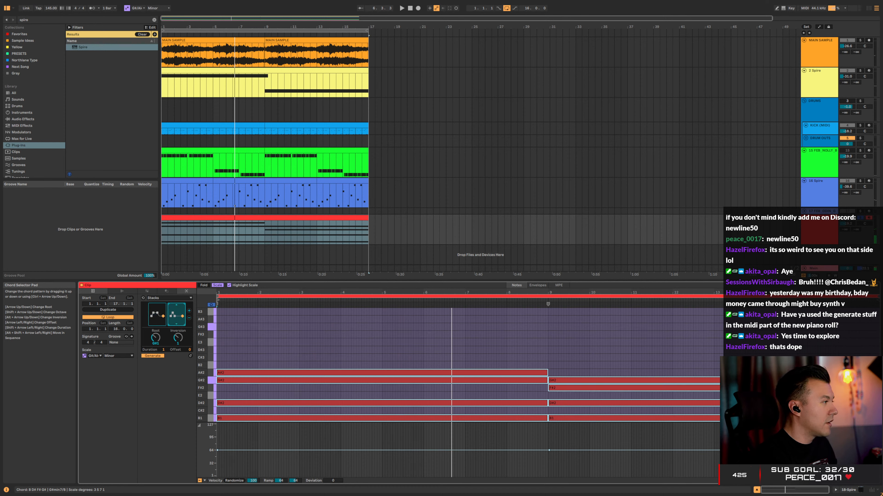
{"action": "left_click_drag", "start_coordinate": [176, 318], "coordinate": [175, 324]}
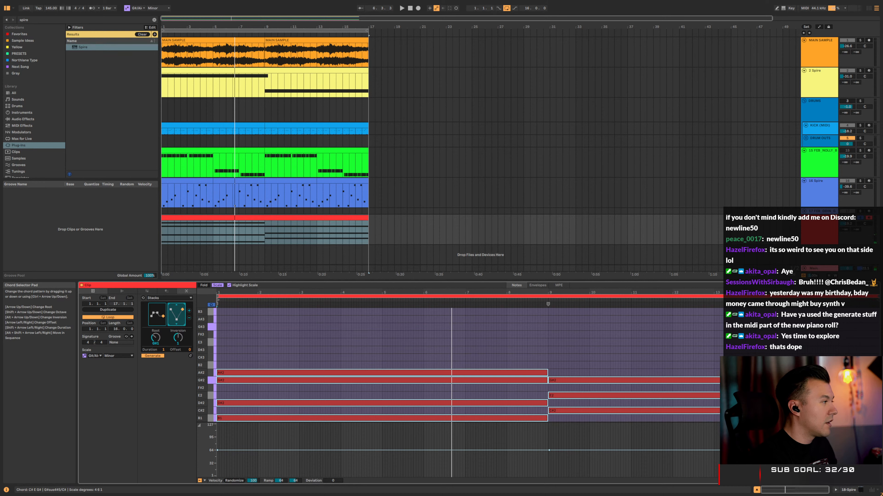
{"action": "left_click_drag", "start_coordinate": [176, 323], "coordinate": [175, 339]}
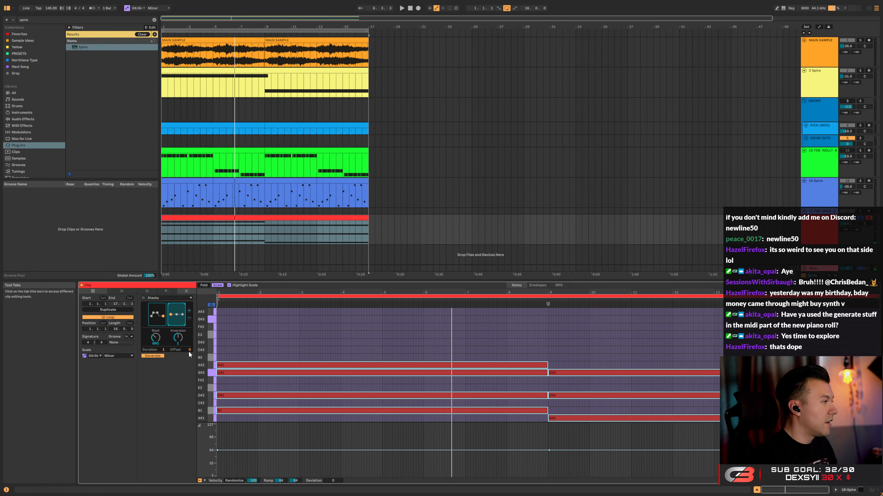
{"action": "mouse_move", "coordinate": [165, 351]}
{"action": "left_mouse_down"}
{"action": "mouse_move", "coordinate": [165, 339]}
{"action": "mouse_move", "coordinate": [163, 359]}
{"action": "left_mouse_up"}
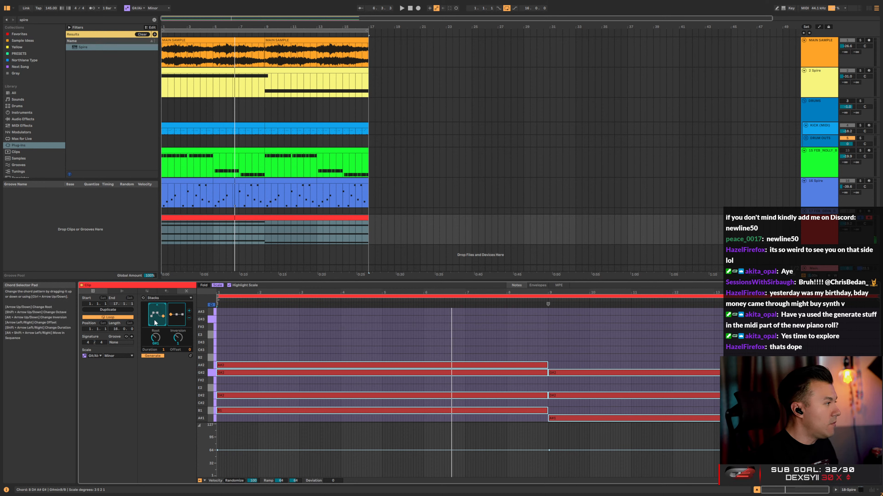
{"action": "scroll", "coordinate": [155, 336], "scroll_direction": "down", "scroll_amount": 2}
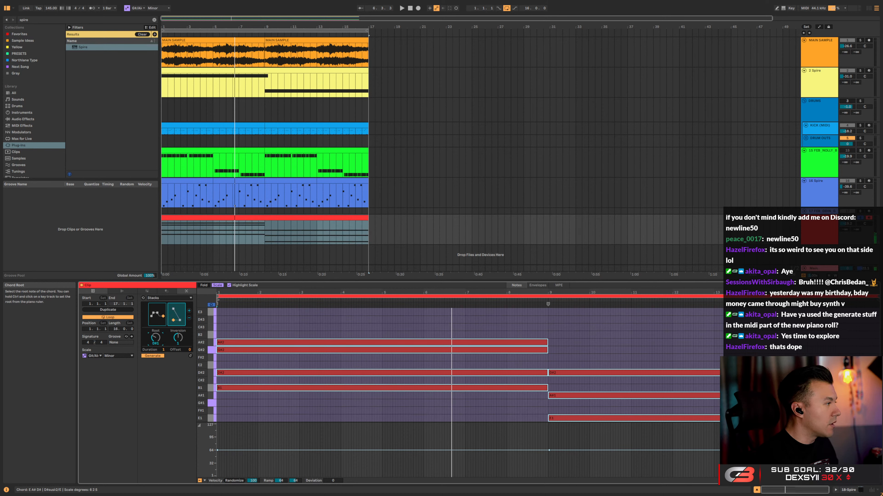
{"action": "left_click", "coordinate": [157, 315]}
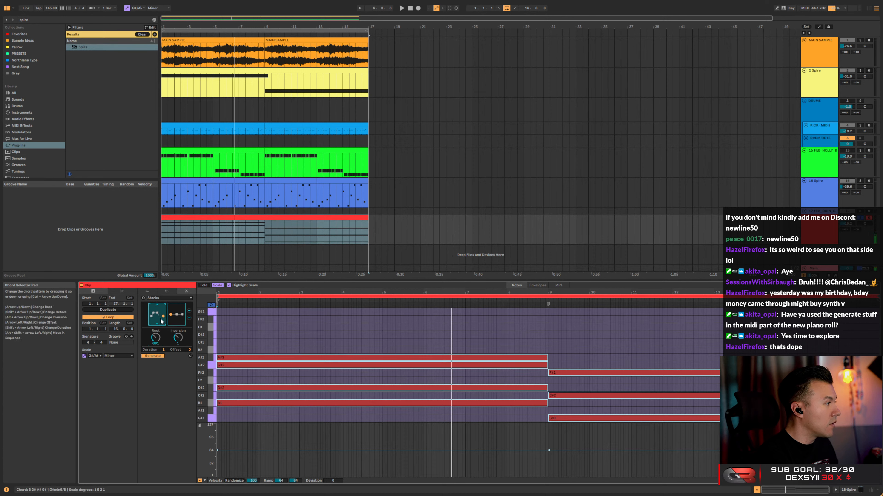
Select the second Stacks chord and try its root at C#
{"action": "mouse_move", "coordinate": [155, 337]}
{"action": "left_mouse_down"}
{"action": "mouse_move", "coordinate": [156, 326]}
{"action": "mouse_move", "coordinate": [156, 344]}
{"action": "left_mouse_up"}
{"action": "left_click", "coordinate": [176, 313]}
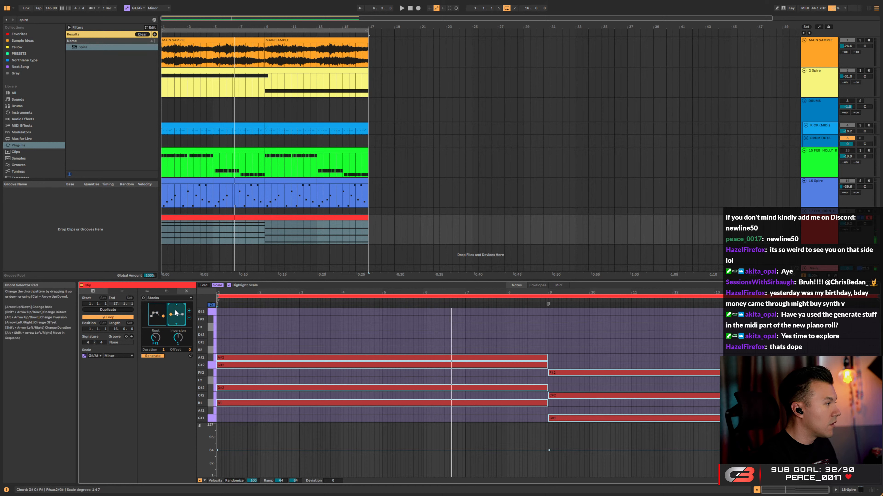
{"action": "left_click_drag", "start_coordinate": [156, 337], "coordinate": [155, 346]}
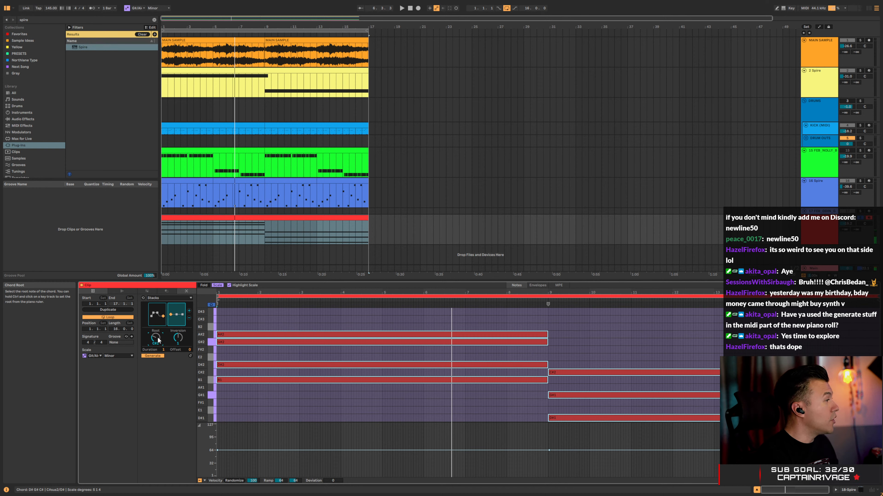
{"action": "left_click", "coordinate": [163, 315]}
{"action": "left_click", "coordinate": [173, 315]}
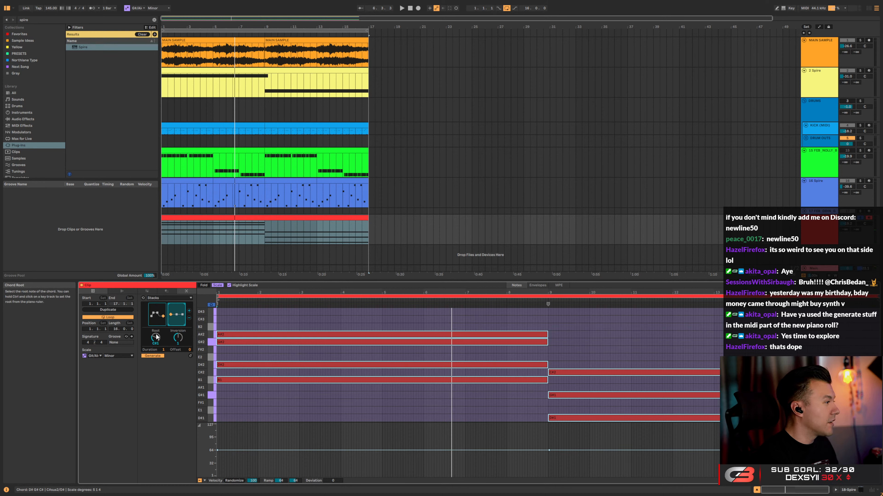
{"action": "left_click_drag", "start_coordinate": [175, 322], "coordinate": [173, 323]}
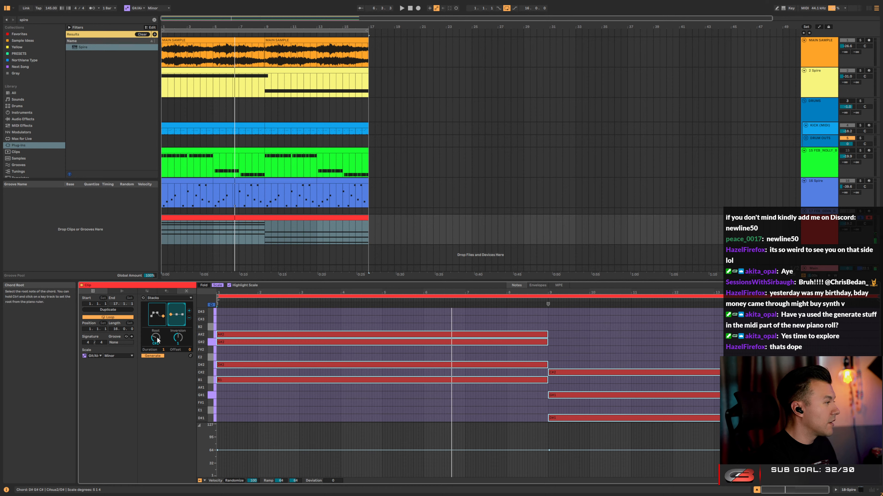
Reshape the second Stacks chord's pattern into four notes and set its root to F#, giving C#3, E3, F#3 and G#3
{"action": "scroll", "coordinate": [156, 338], "scroll_direction": "up", "scroll_amount": 5}
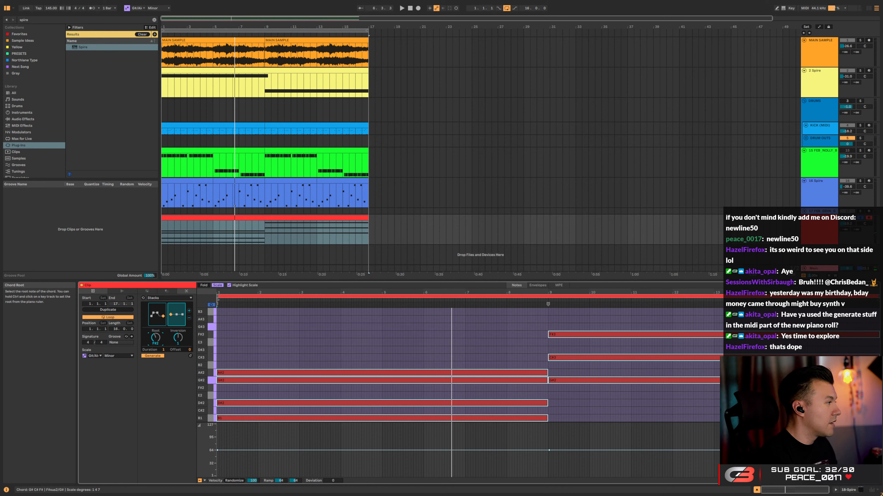
{"action": "scroll", "coordinate": [156, 338], "scroll_direction": "up", "scroll_amount": 2}
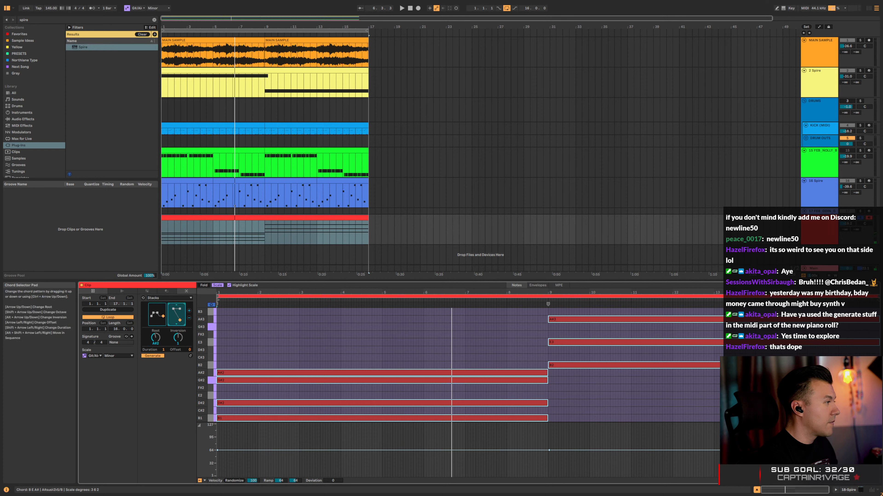
{"action": "left_click_drag", "start_coordinate": [176, 327], "coordinate": [176, 324]}
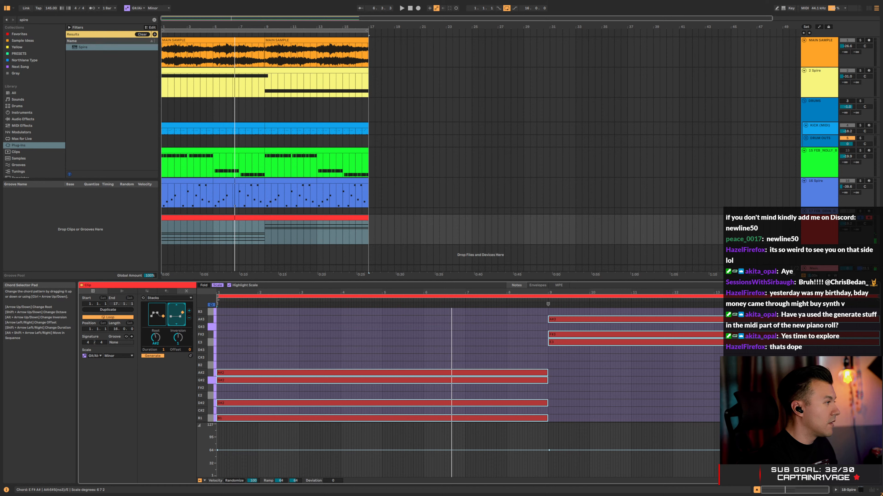
{"action": "key", "text": "ctrl+Up"}
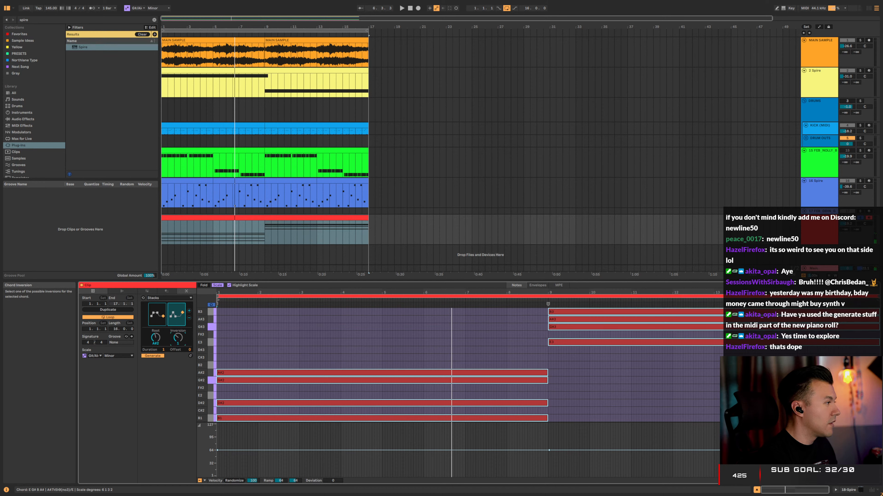
{"action": "left_click_drag", "start_coordinate": [177, 338], "coordinate": [178, 334]}
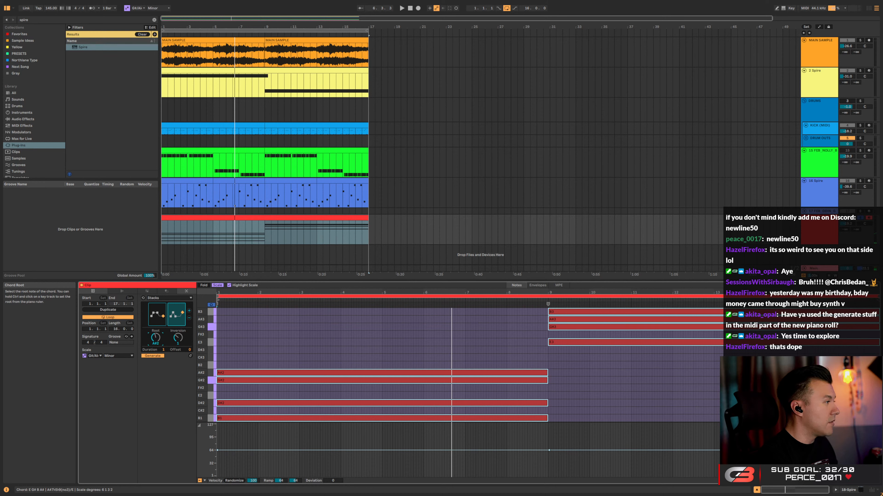
{"action": "left_click_drag", "start_coordinate": [156, 337], "coordinate": [155, 342]}
Play all tracks together and lower the new Spire track's volume to about -28 dB, toggling its solo to compare
{"action": "key", "text": "space"}
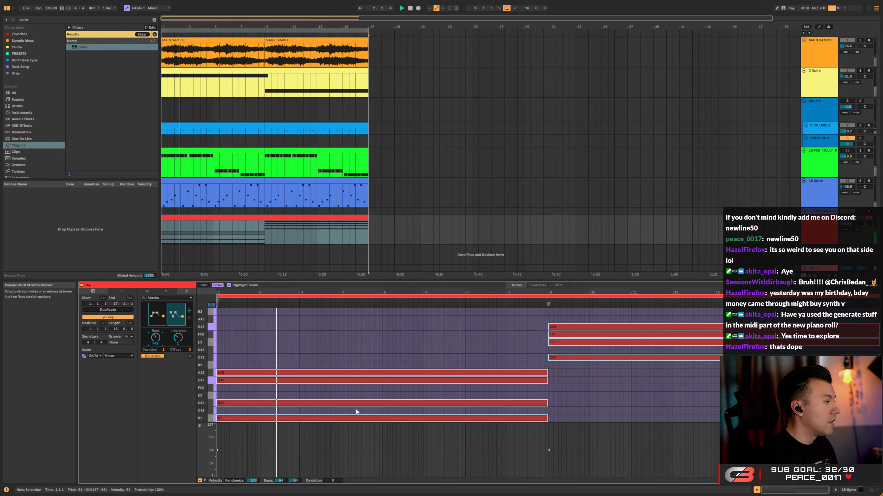
{"action": "left_click", "coordinate": [354, 418]}
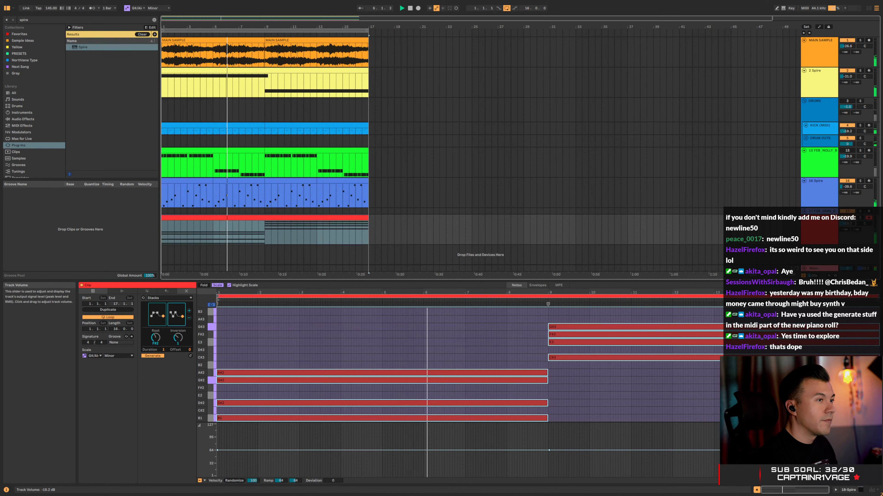
{"action": "left_click_drag", "start_coordinate": [847, 226], "coordinate": [847, 238]}
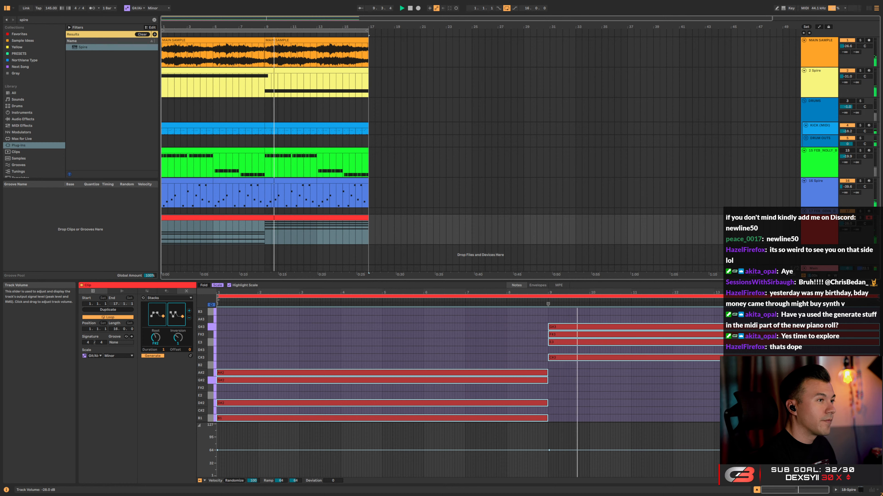
{"action": "left_click_drag", "start_coordinate": [847, 224], "coordinate": [850, 223]}
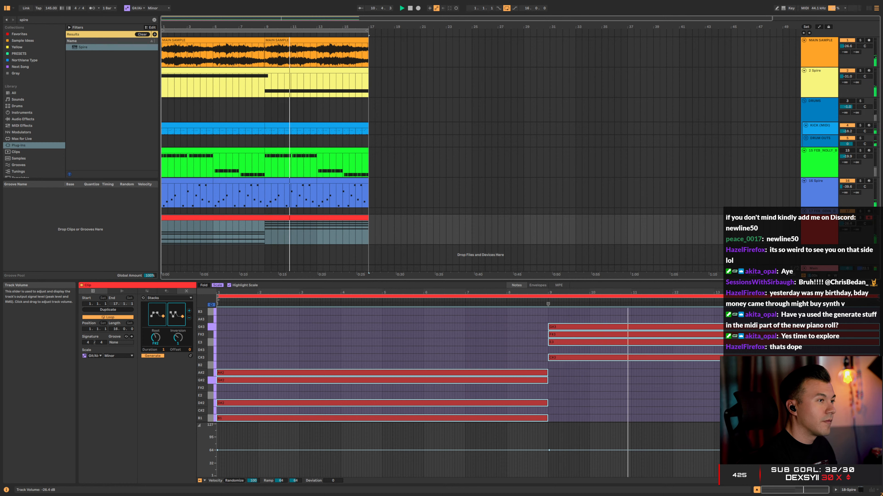
{"action": "left_click", "coordinate": [859, 218]}
{"action": "left_click", "coordinate": [859, 219]}
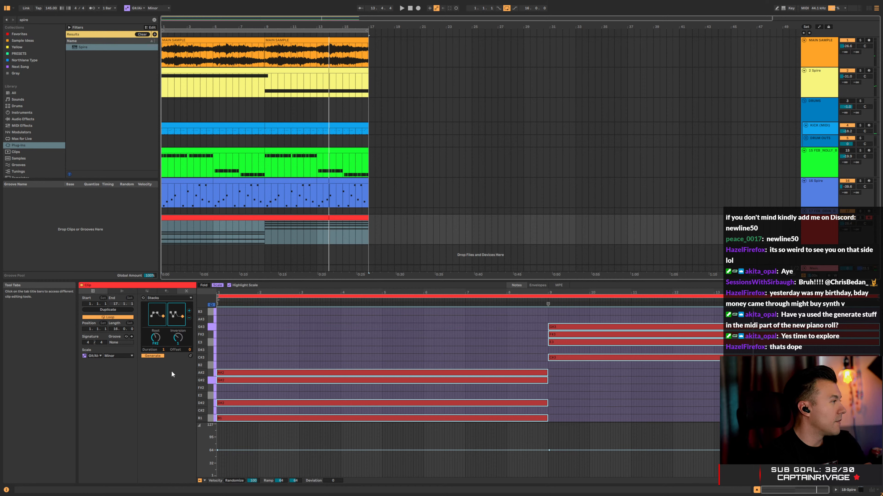
Lower the second chord's E3 note to D#3 and play the arrangement with the MAIN SAMPLE track turned off
{"action": "left_click", "coordinate": [329, 334]}
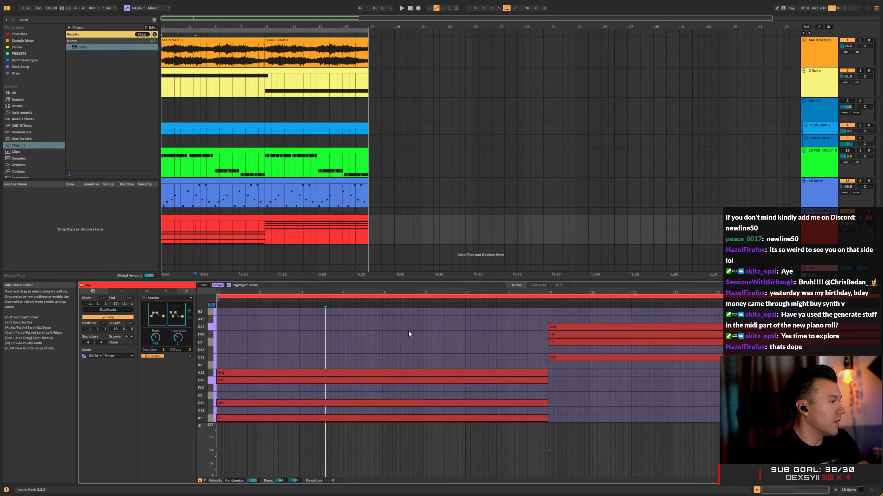
{"action": "left_click_drag", "start_coordinate": [617, 327], "coordinate": [612, 382]}
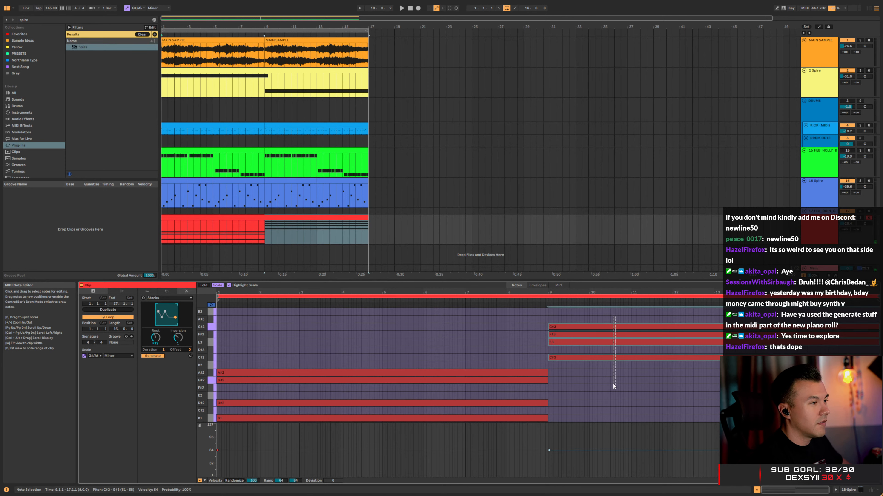
{"action": "left_click", "coordinate": [580, 327]}
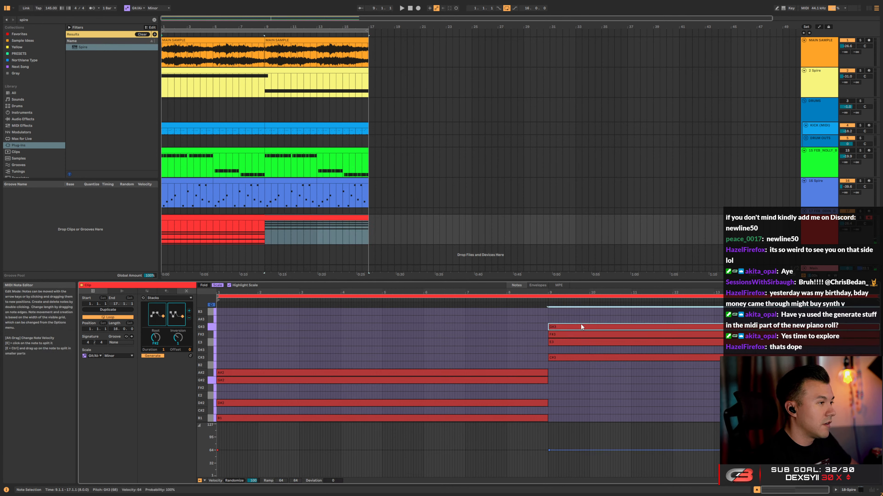
{"action": "left_click", "coordinate": [591, 342]}
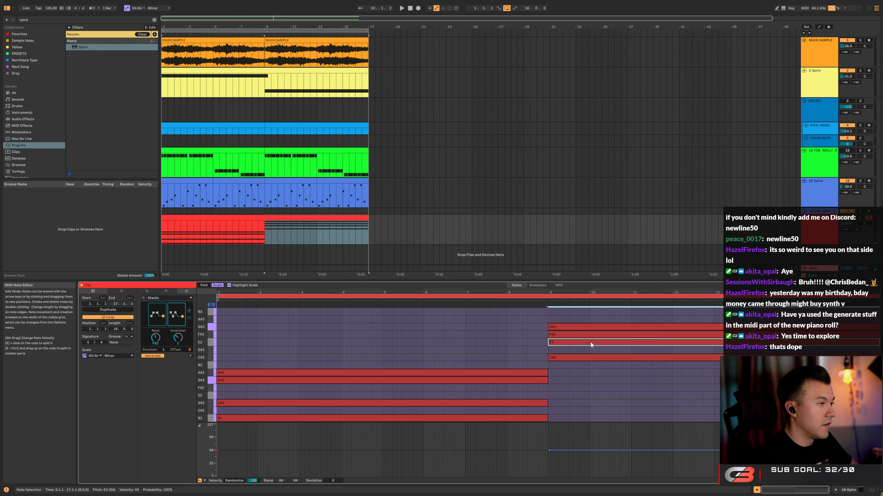
{"action": "key", "text": "Down"}
{"action": "left_click_drag", "start_coordinate": [573, 377], "coordinate": [576, 317]}
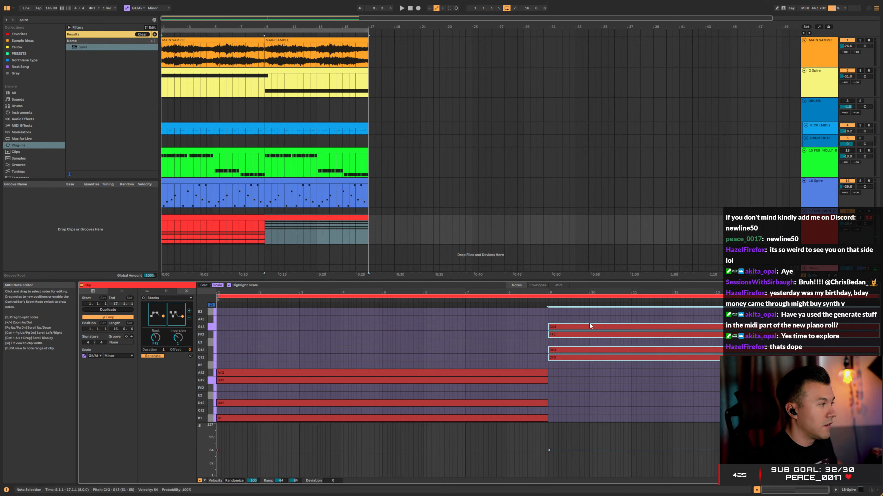
{"action": "key", "text": "space"}
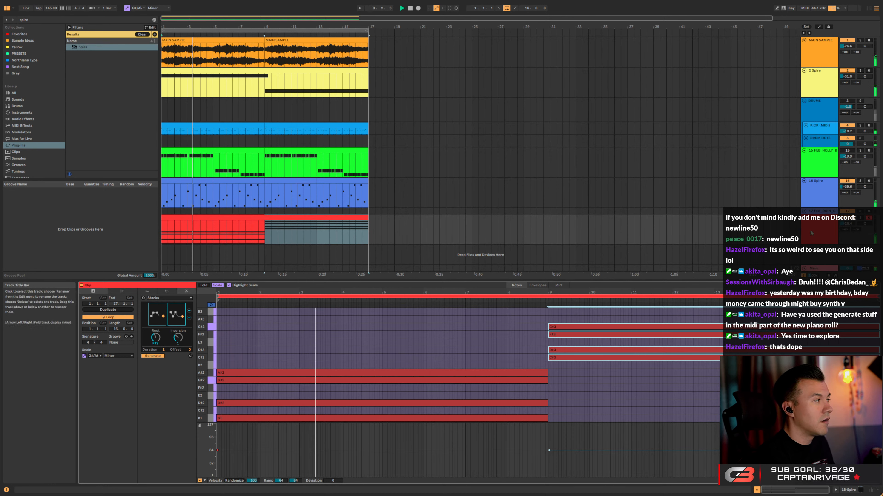
{"action": "left_click", "coordinate": [832, 71]}
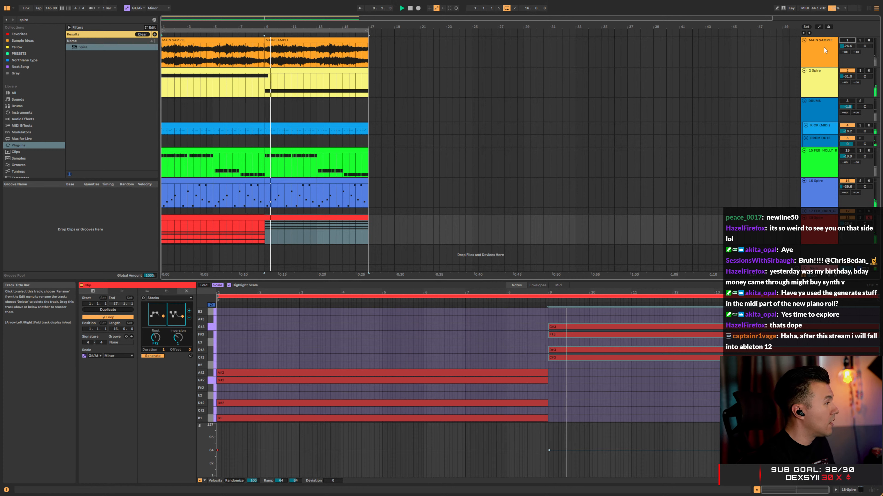
Try raising the second chord's top note to A#3
{"action": "left_click", "coordinate": [597, 326]}
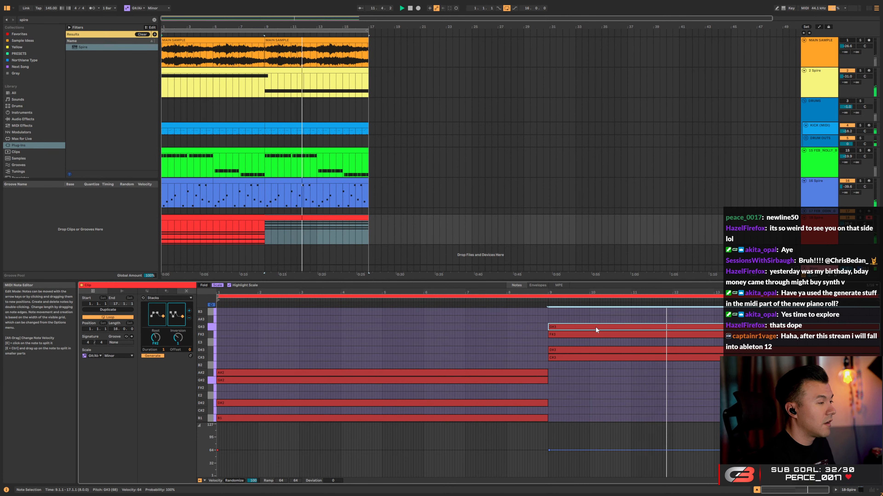
{"action": "key", "text": "Up"}
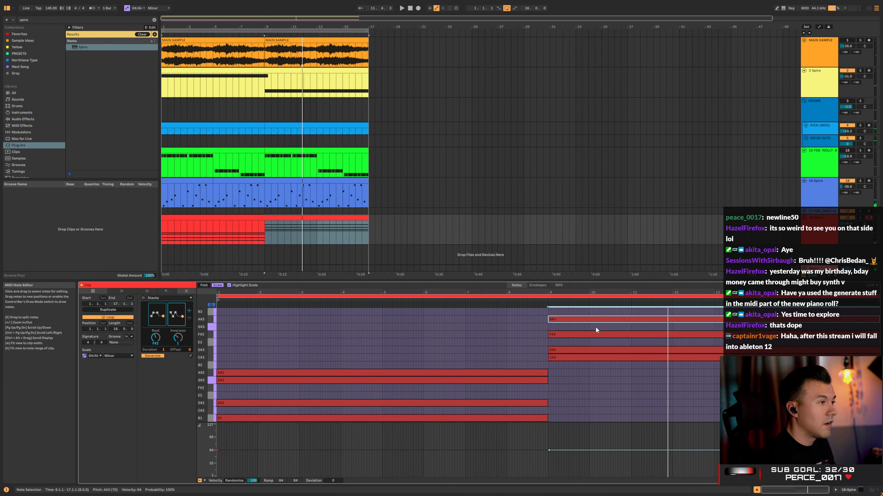
{"action": "key", "text": "Down"}
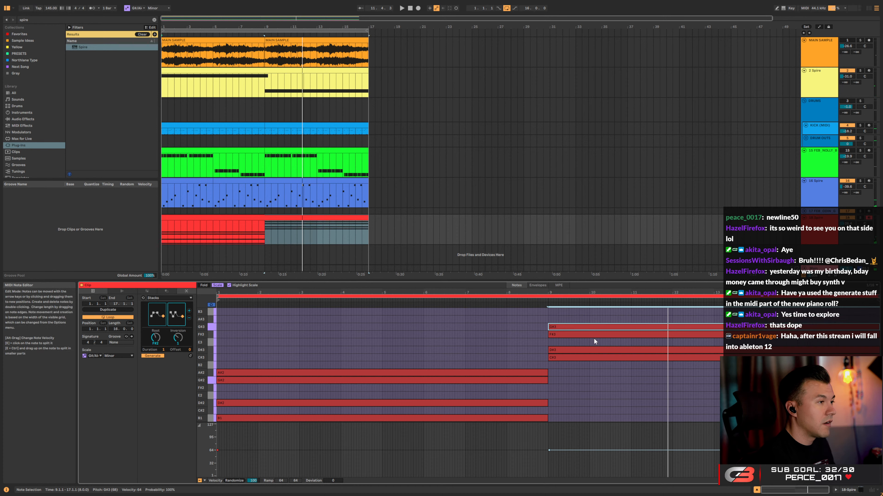
{"action": "key", "text": "space"}
Move the second chord's F#3 note down to B2, trying A#2 on the way
{"action": "left_click", "coordinate": [594, 335]}
{"action": "key", "text": "Down"}
{"action": "key", "text": "Down"}
{"action": "key", "text": "Down"}
{"action": "key", "text": "Down"}
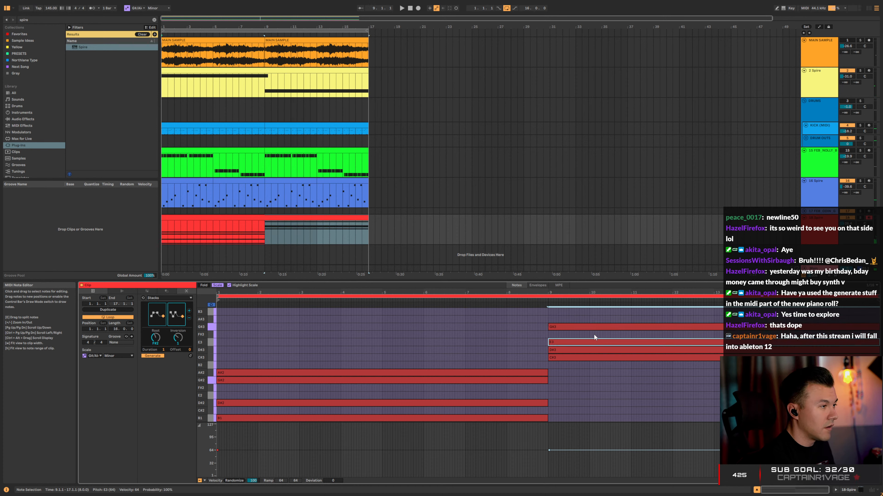
{"action": "key", "text": "Down"}
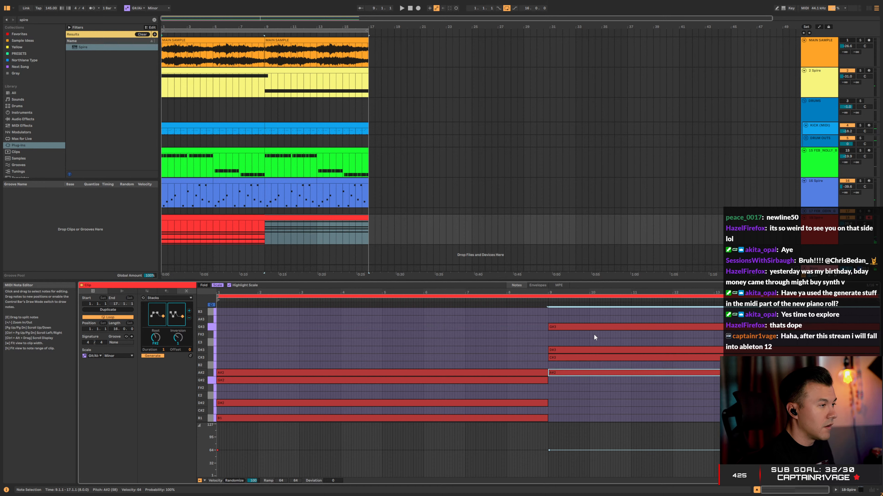
{"action": "left_click_drag", "start_coordinate": [588, 318], "coordinate": [602, 407]}
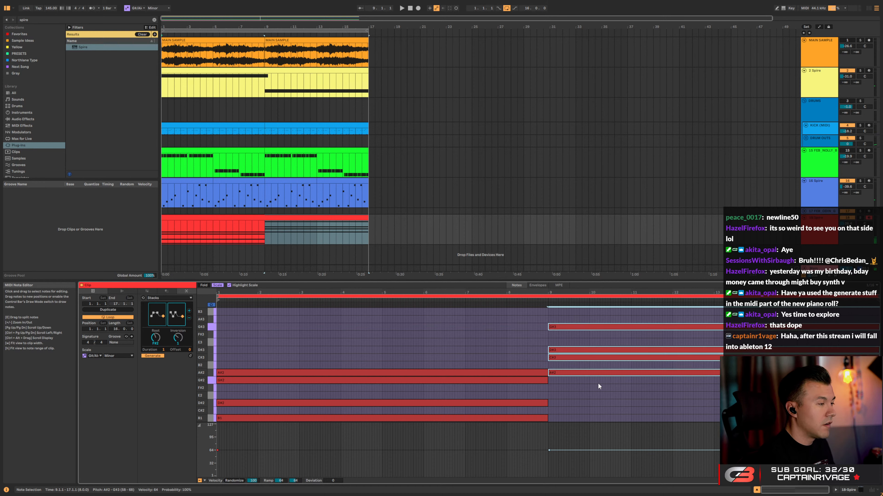
{"action": "left_click", "coordinate": [585, 375]}
{"action": "key", "text": "Up"}
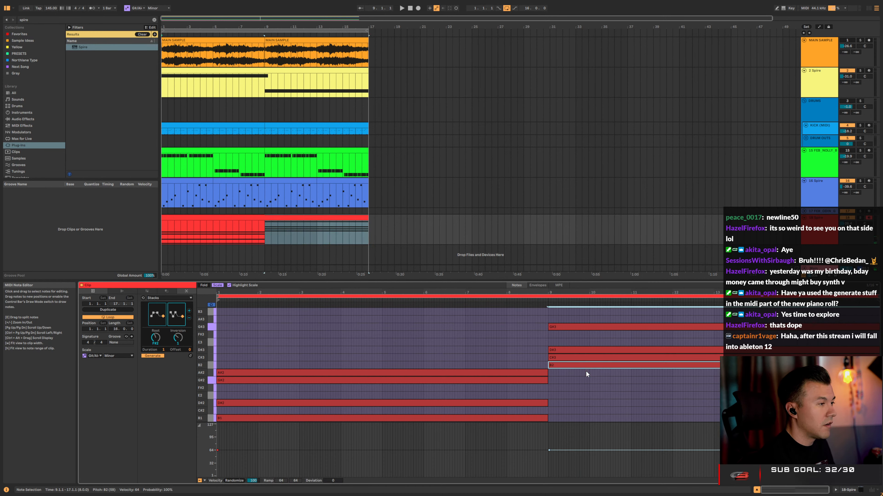
{"action": "left_click_drag", "start_coordinate": [586, 383], "coordinate": [590, 324]}
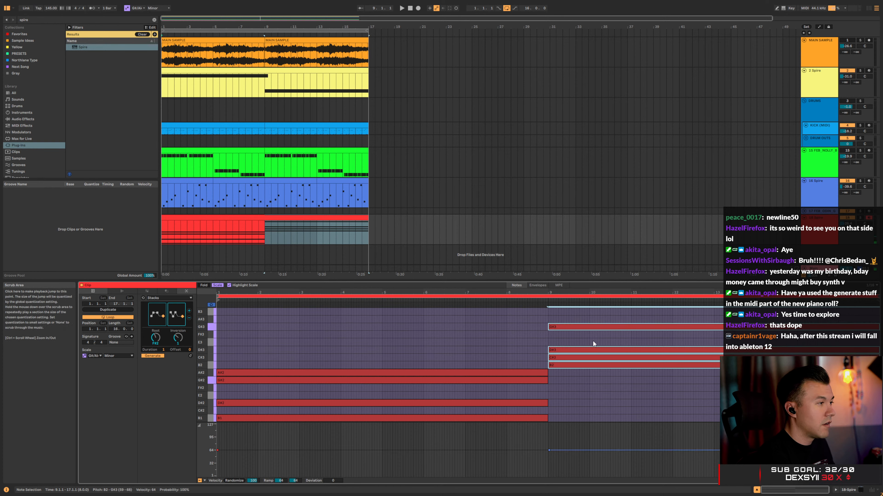
Raise the first chord's lowest note an octave to B2 and play the chords
{"action": "key", "text": "space"}
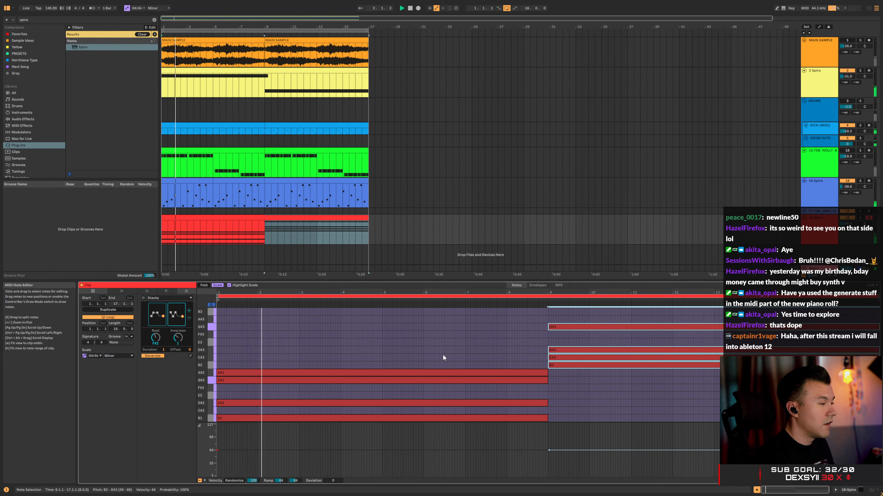
{"action": "key", "text": "space"}
{"action": "left_click", "coordinate": [390, 419]}
{"action": "key", "text": "shift+Up"}
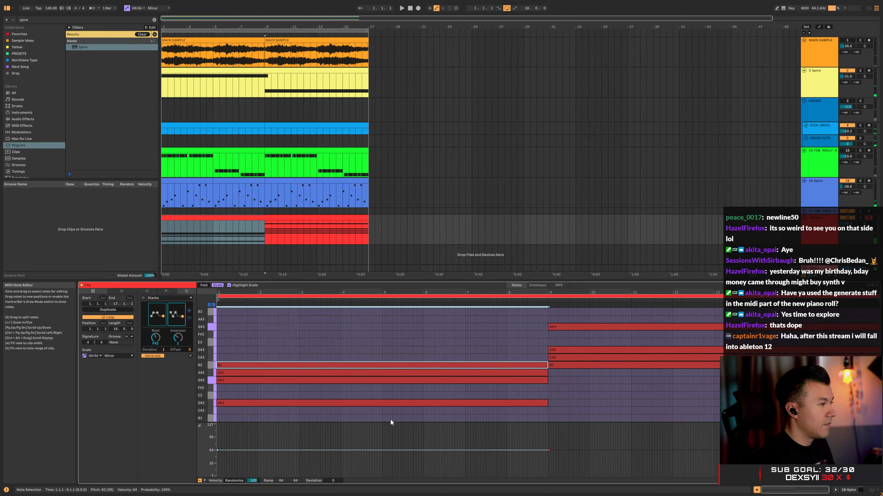
{"action": "key", "text": "space"}
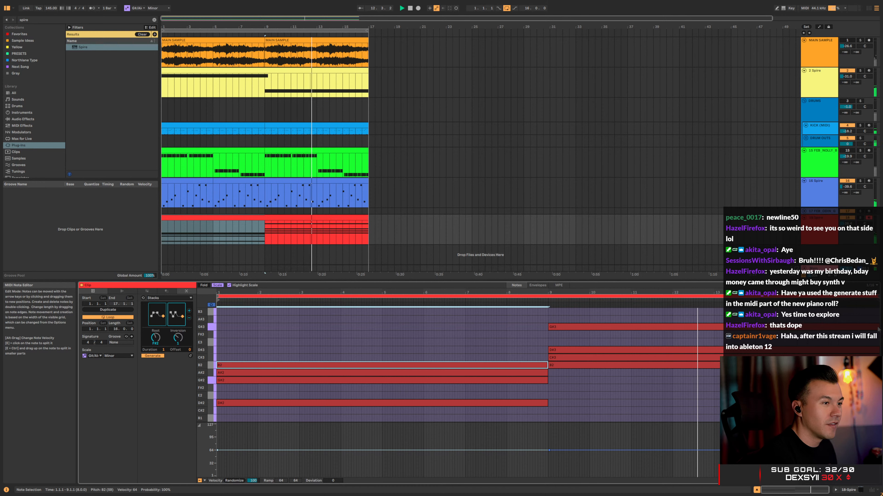
Divide the second chord's top note at bar 13, raise the part from bar 13 to A#3, and play the clip
{"action": "key", "text": "space"}
{"action": "left_click_drag", "start_coordinate": [878, 327], "coordinate": [713, 325]}
{"action": "key", "text": "ctrl+d"}
{"action": "key", "text": "Up"}
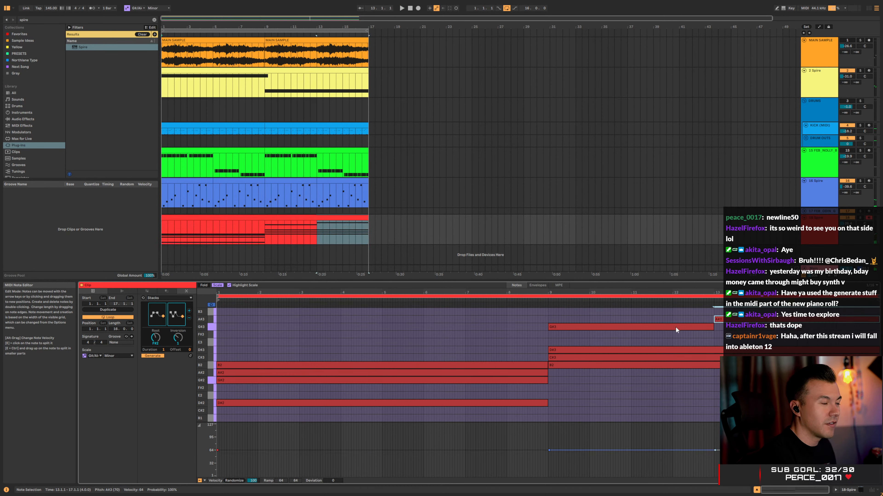
{"action": "key", "text": "space"}
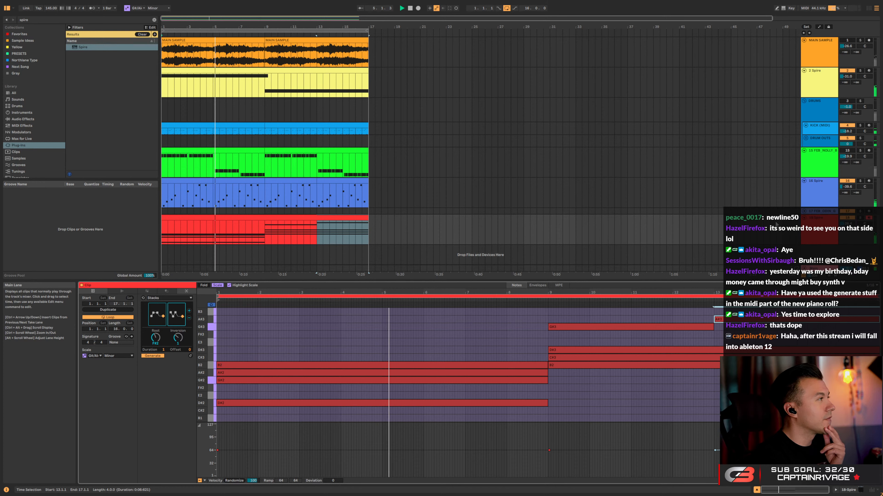
{"action": "key", "text": "space"}
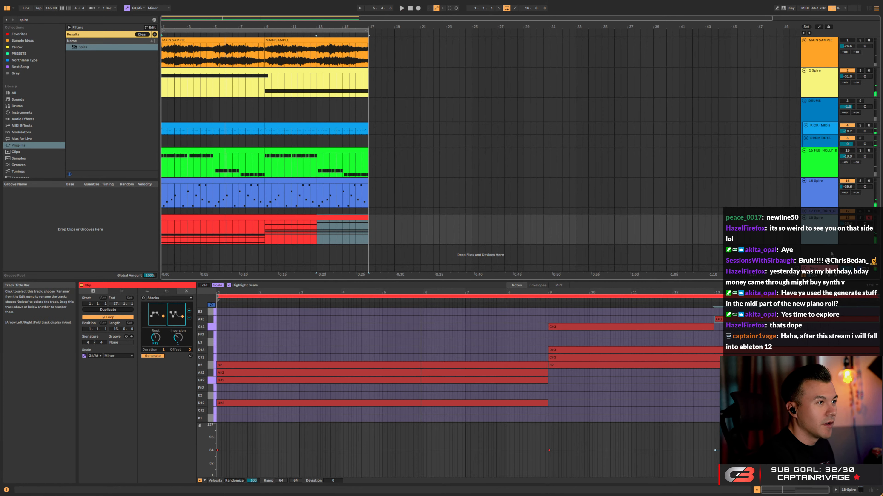
Add a new Spire instrument track below the red pad track and insert an empty MIDI clip from bar 1 to bar 5
{"action": "left_click", "coordinate": [257, 216]}
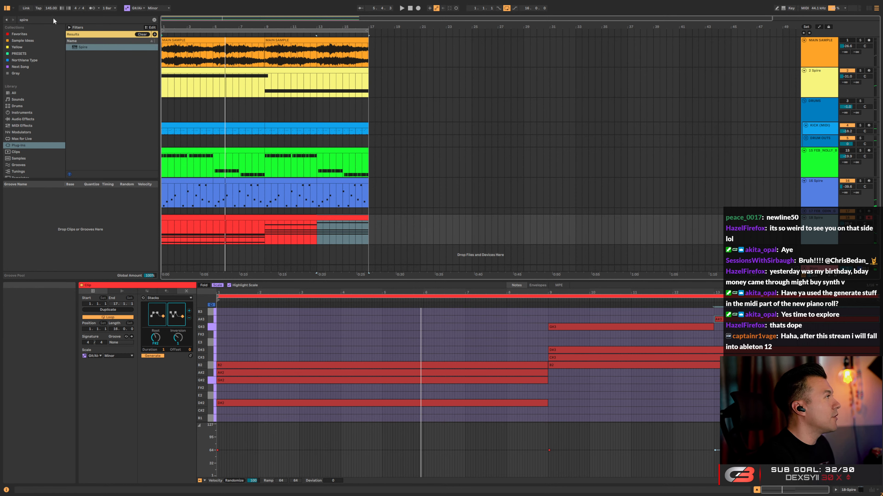
{"action": "left_click", "coordinate": [85, 47]}
{"action": "left_click_drag", "start_coordinate": [85, 47], "coordinate": [782, 256]}
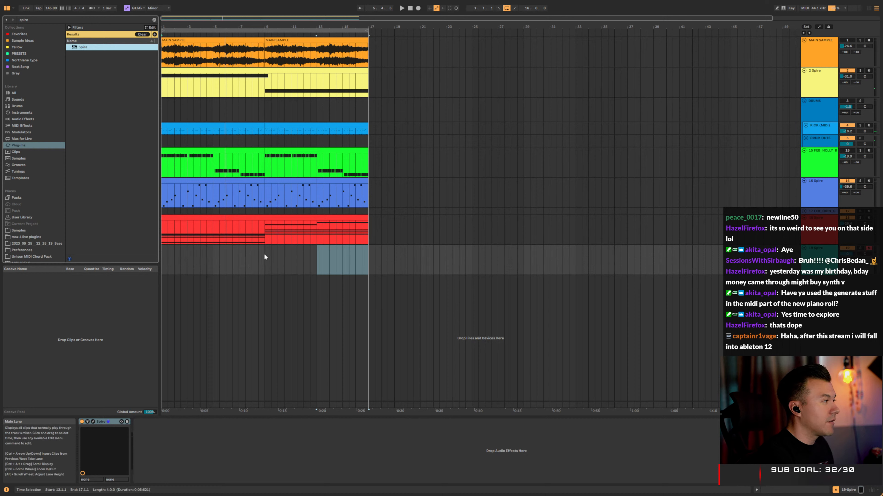
{"action": "left_click_drag", "start_coordinate": [265, 257], "coordinate": [142, 256]}
{"action": "key", "text": "ctrl+shift+m"}
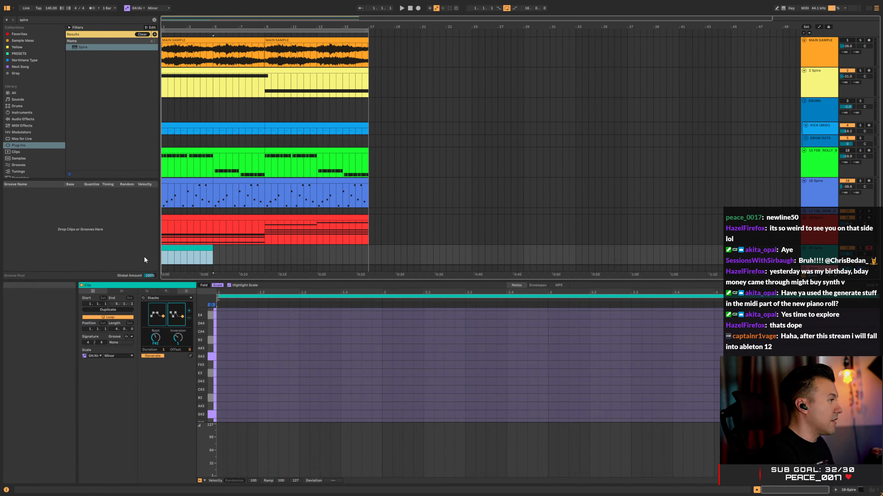
{"action": "left_click", "coordinate": [158, 298]}
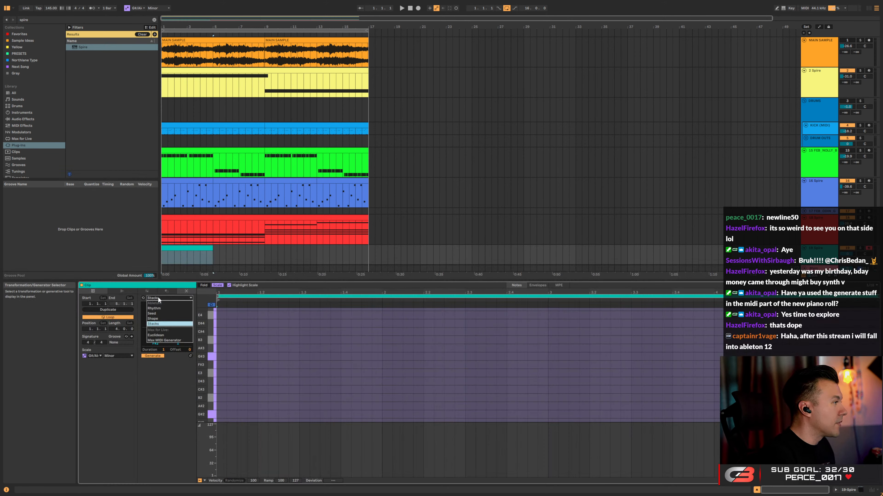
{"action": "left_click", "coordinate": [158, 300]}
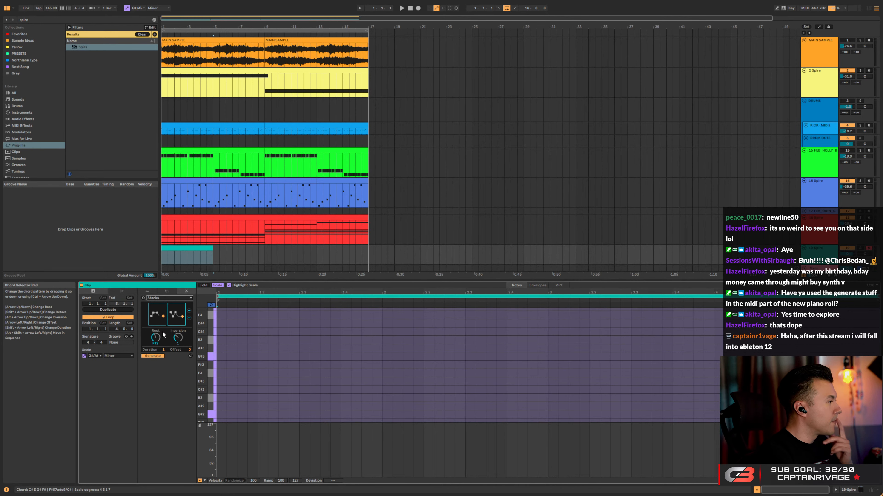
Open the new track's Spire plug-in window clear of the track controls and lower the track's volume
{"action": "left_click", "coordinate": [819, 249]}
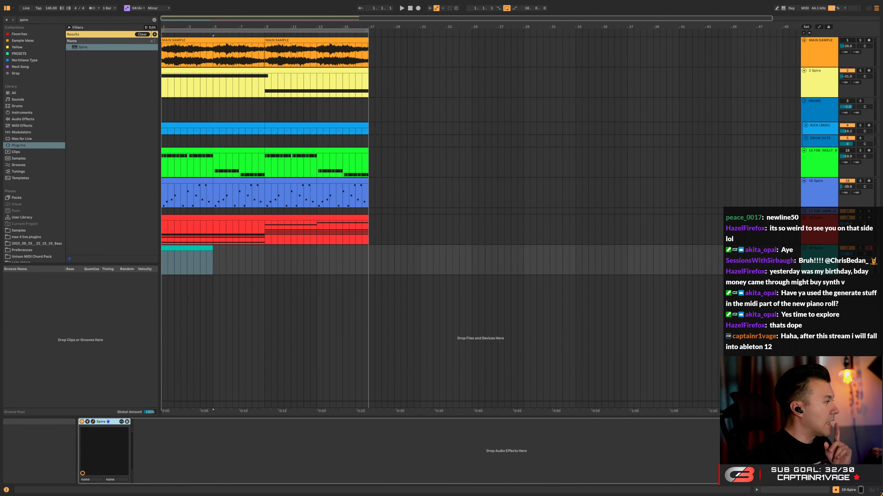
{"action": "left_click", "coordinate": [93, 422]}
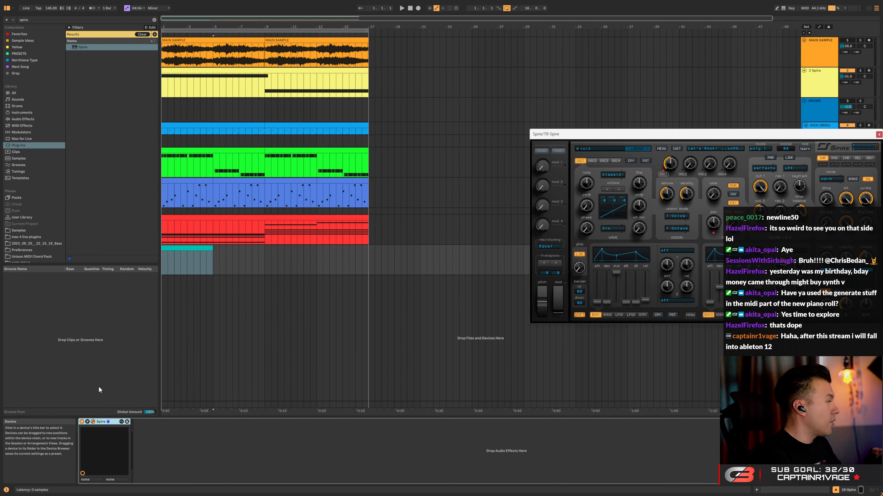
{"action": "left_click_drag", "start_coordinate": [679, 137], "coordinate": [418, 135]}
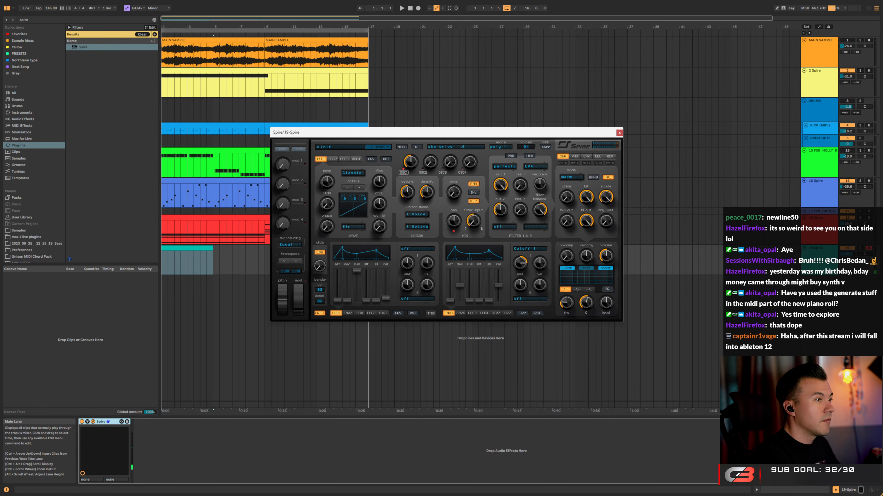
{"action": "left_click_drag", "start_coordinate": [846, 254], "coordinate": [846, 273]}
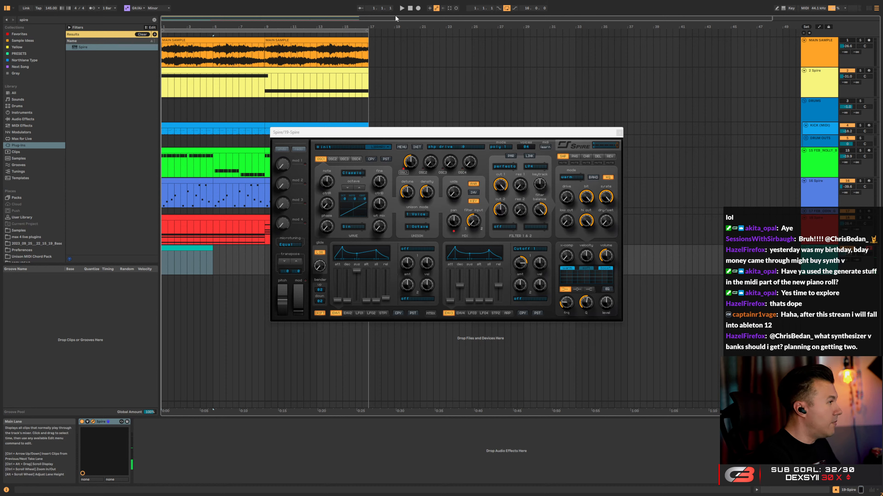
Audition the factory Plucks presets PL DreamLand, PL Elemental V and PL Epsilon DP, and reduce the track's volume slightly
{"action": "left_click", "coordinate": [330, 148]}
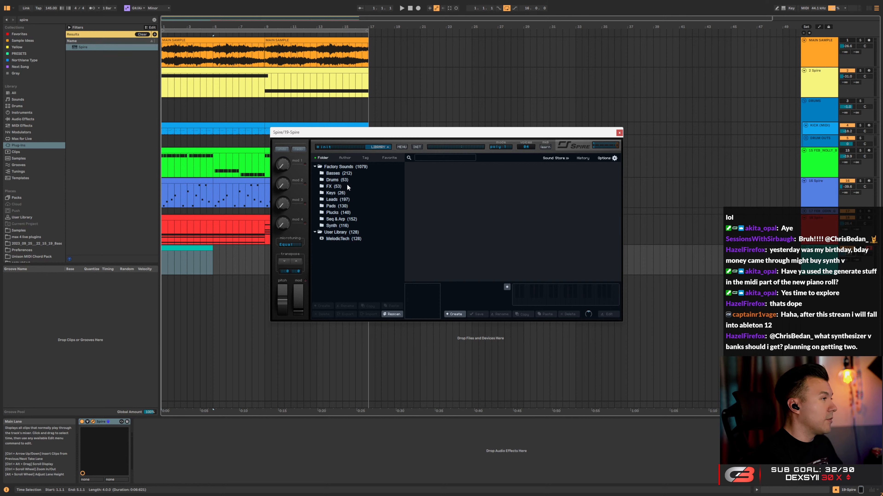
{"action": "left_click", "coordinate": [338, 212]}
{"action": "left_click_drag", "start_coordinate": [443, 280], "coordinate": [486, 276]}
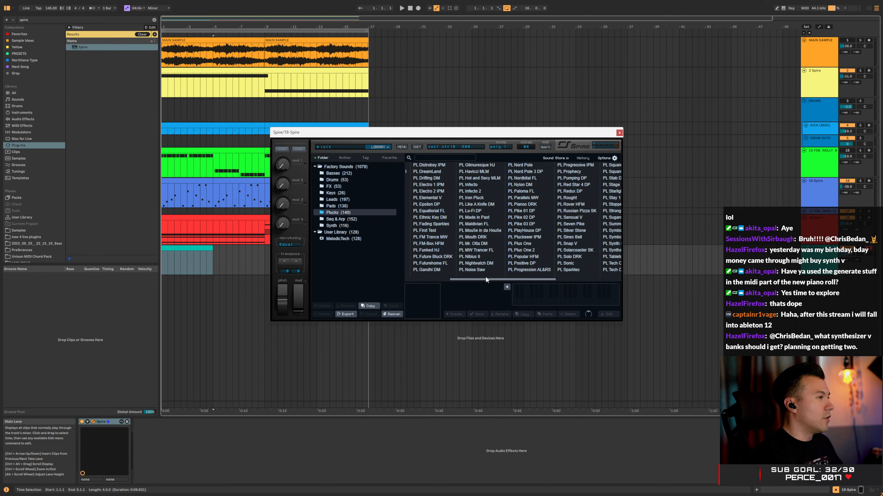
{"action": "left_click", "coordinate": [428, 171]}
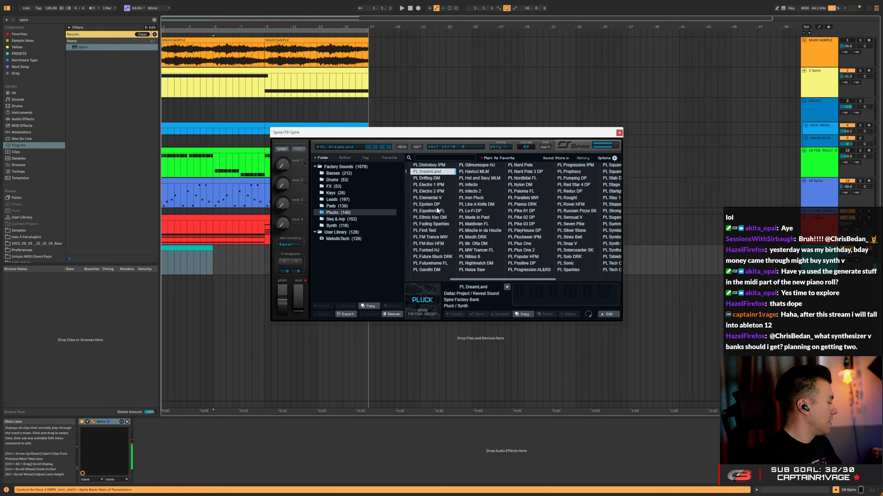
{"action": "left_click", "coordinate": [432, 200]}
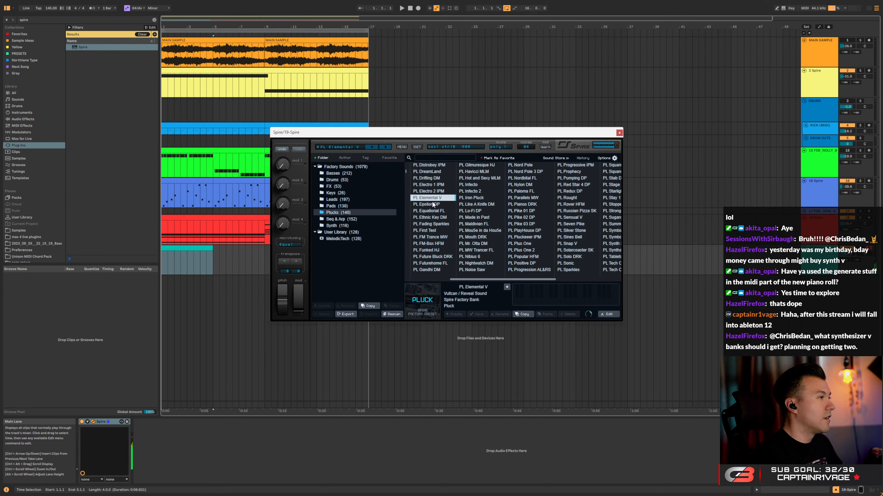
{"action": "key", "text": "Down"}
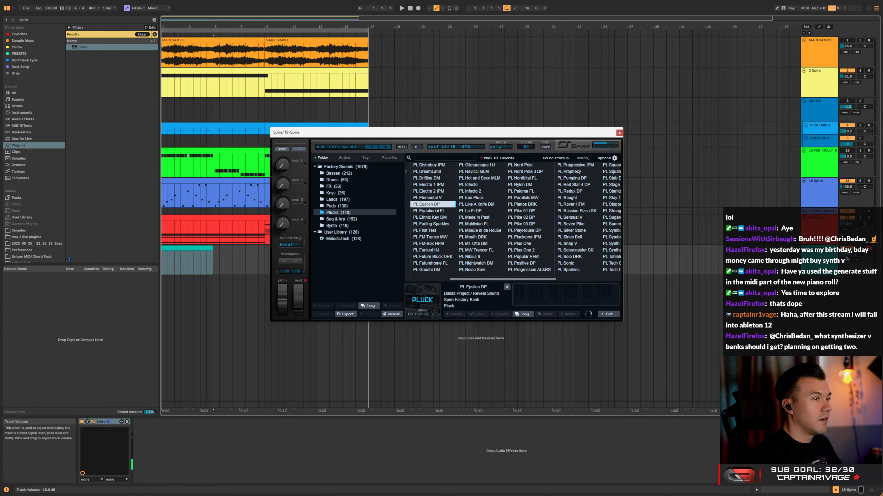
{"action": "left_click_drag", "start_coordinate": [847, 255], "coordinate": [847, 258]}
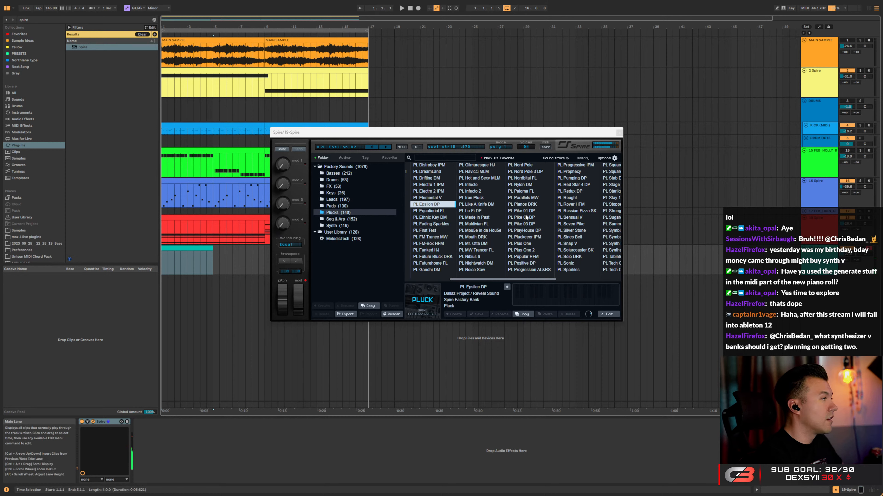
Audition PL Equational FL, PL Ethnic Key DM and PL Fading Sparkles, load PL First Test, and close the plug-in window
{"action": "left_click", "coordinate": [437, 213]}
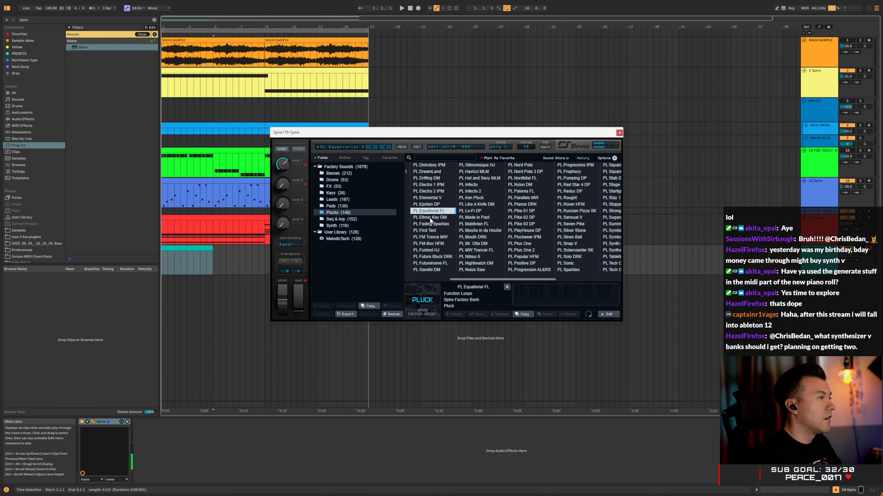
{"action": "left_click", "coordinate": [429, 217]}
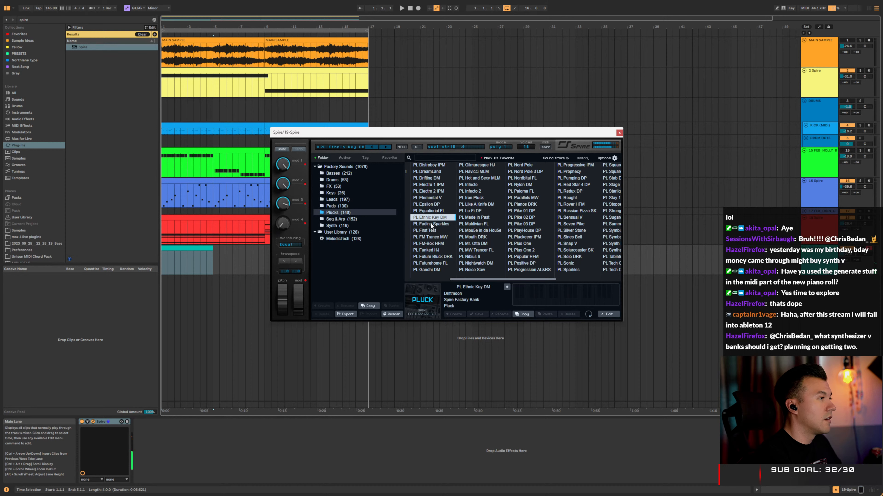
{"action": "left_click", "coordinate": [432, 225]}
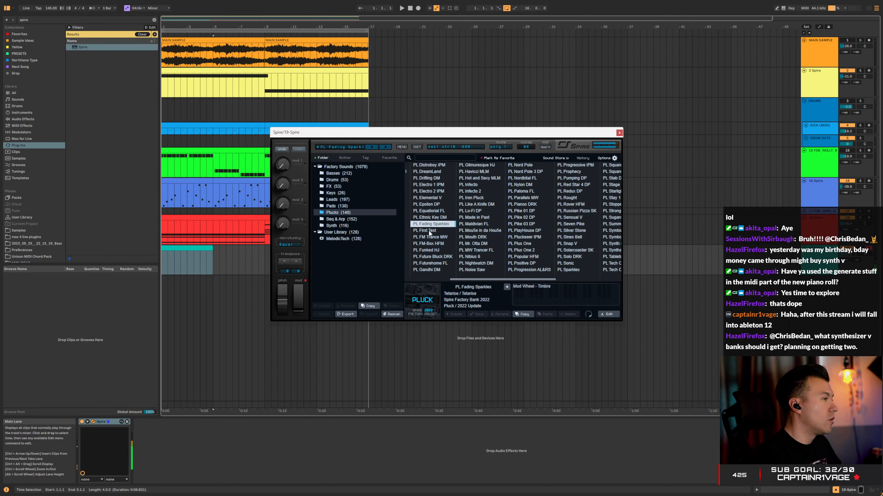
{"action": "left_click", "coordinate": [429, 231]}
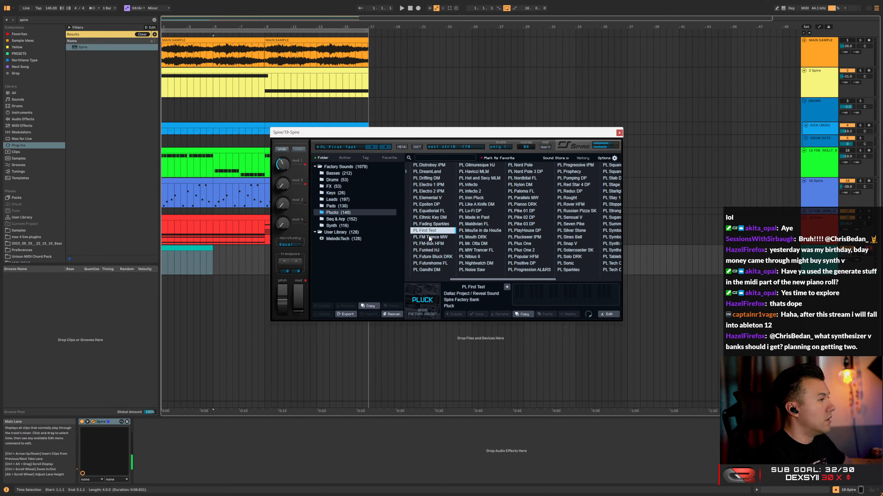
{"action": "left_click", "coordinate": [619, 134]}
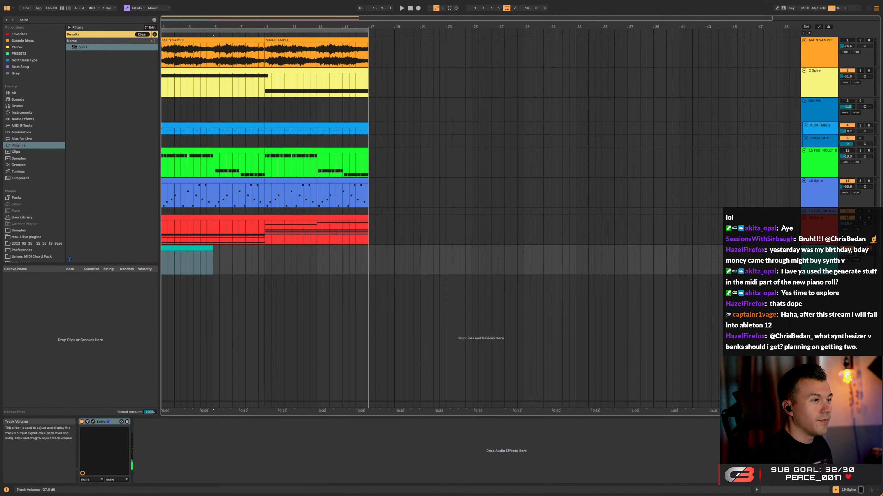
Fill the new four-bar Spire clip with a pattern from the Euclidean generator
{"action": "double_click", "coordinate": [167, 271]}
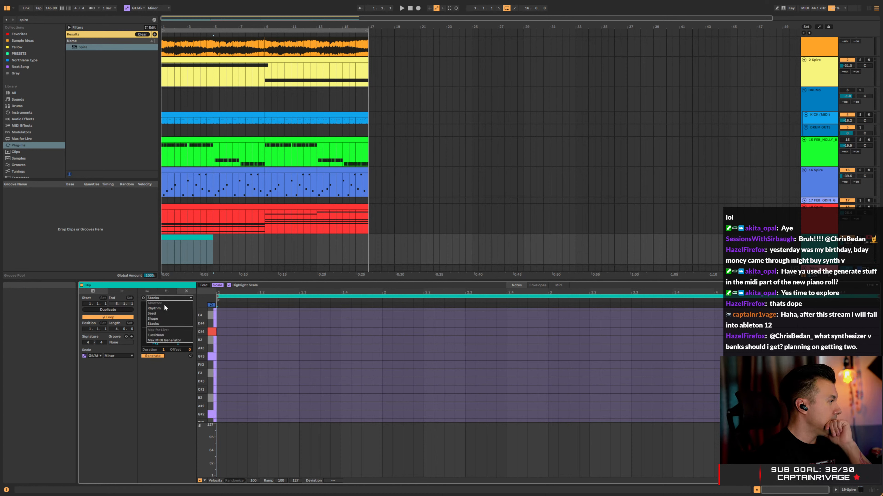
{"action": "key", "text": "Escape"}
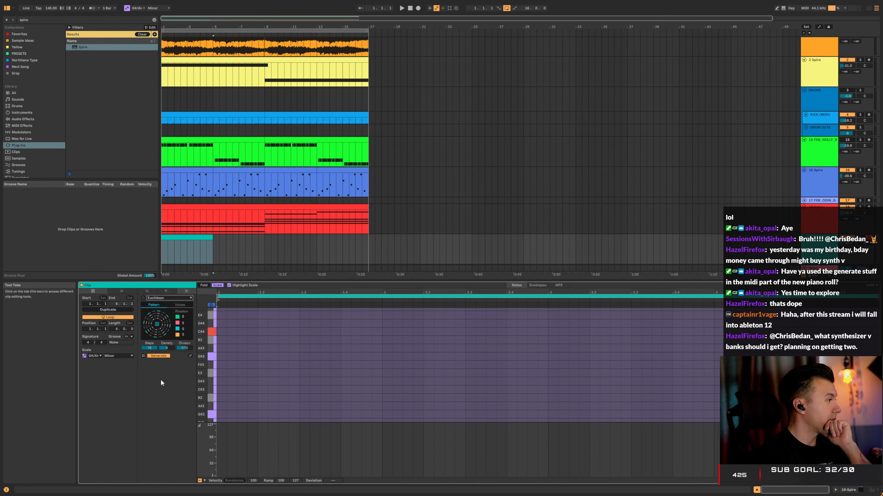
{"action": "left_click", "coordinate": [153, 355]}
{"action": "scroll", "coordinate": [808, 214], "scroll_direction": "down", "scroll_amount": 1}
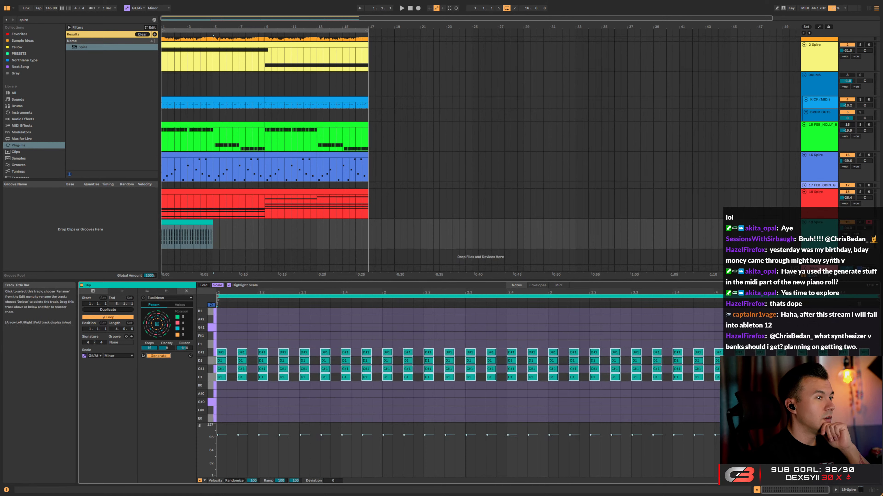
{"action": "left_click", "coordinate": [804, 268]}
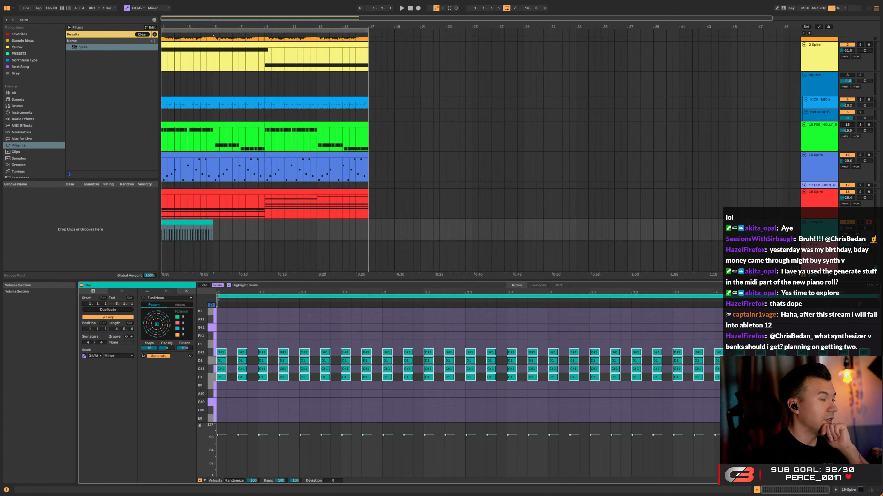
{"action": "double_click", "coordinate": [815, 245]}
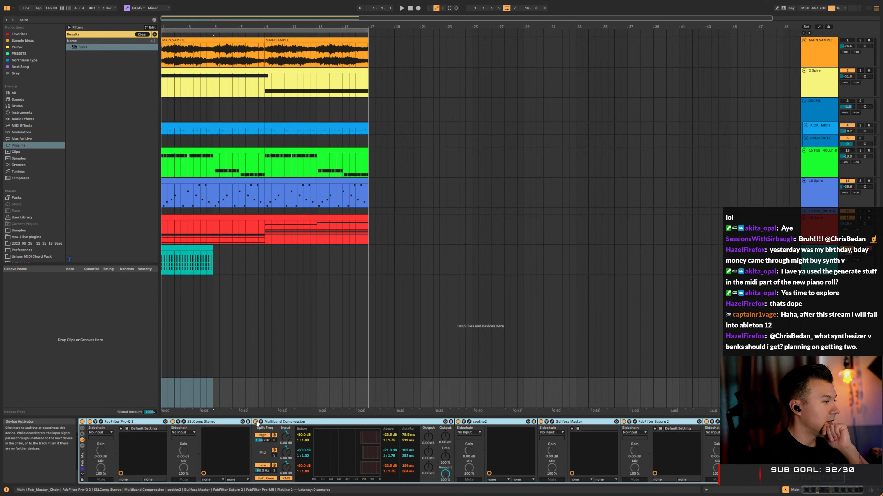
{"action": "left_click", "coordinate": [823, 228]}
{"action": "left_click", "coordinate": [815, 264]}
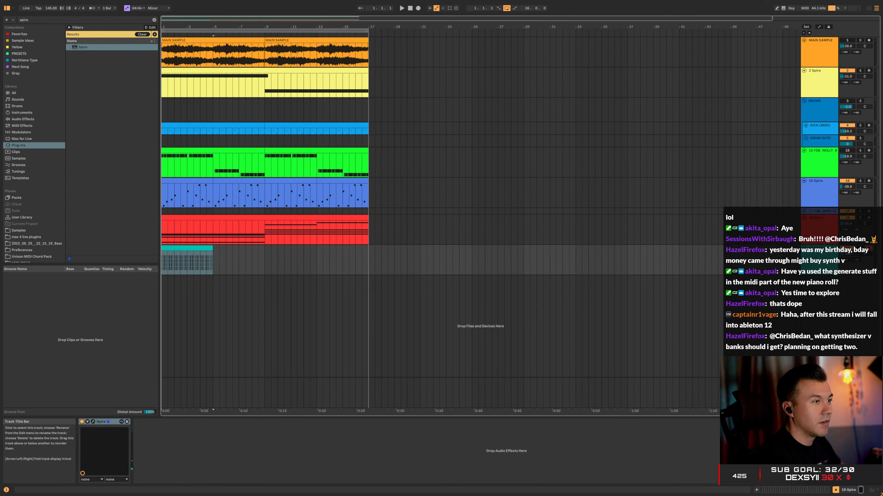
Adjust the Euclidean generator's pattern and voice velocities for the new clip, and play its track soloed
{"action": "double_click", "coordinate": [187, 270]}
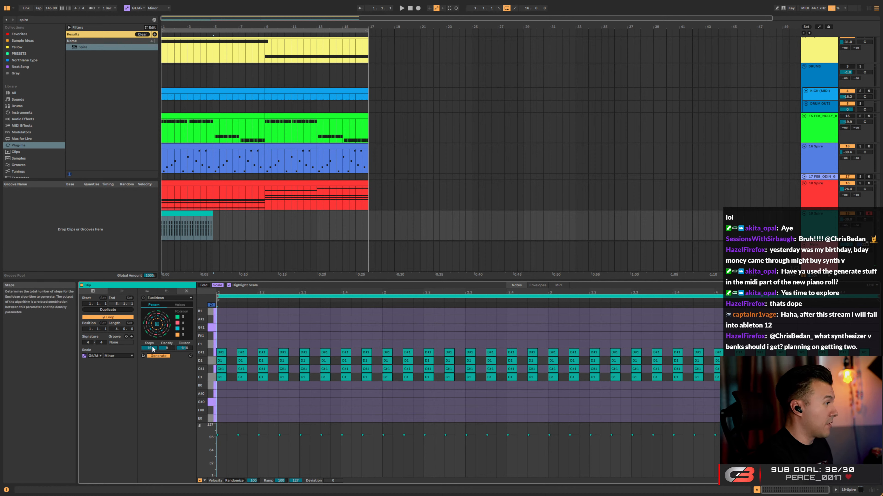
{"action": "left_click_drag", "start_coordinate": [149, 348], "coordinate": [166, 355]}
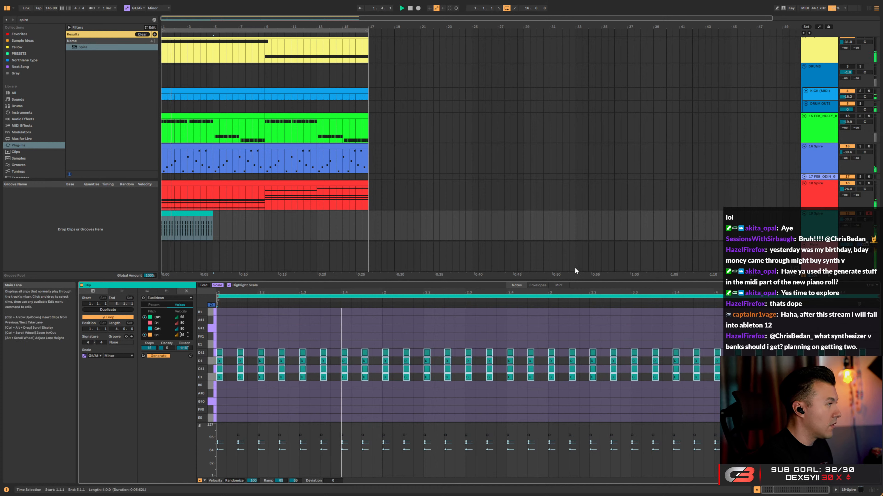
{"action": "left_click", "coordinate": [861, 214]}
{"action": "key", "text": "space"}
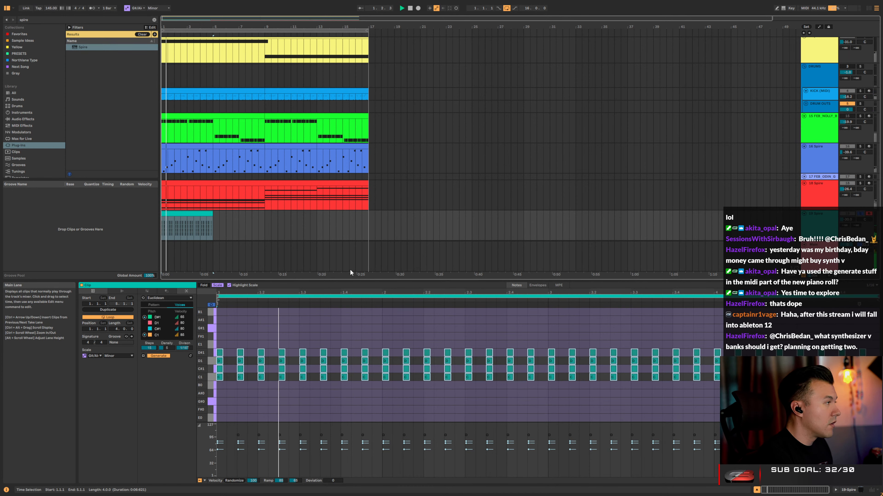
{"action": "key", "text": "space"}
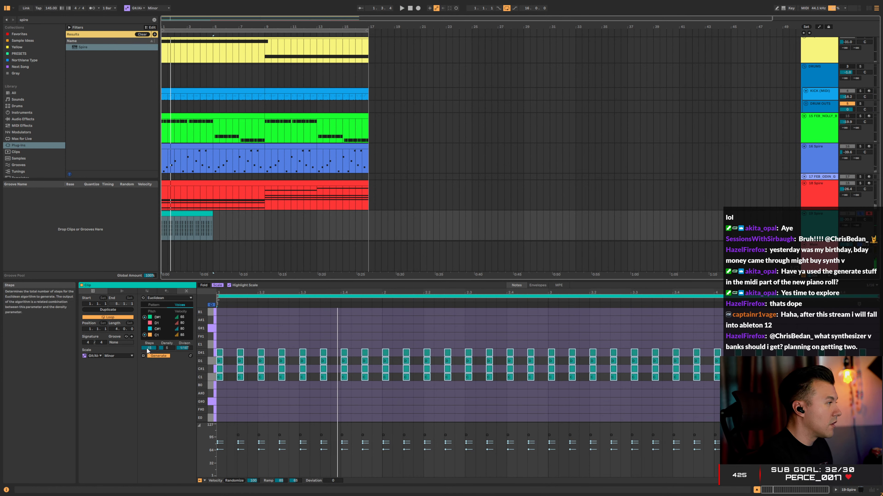
Shuffle the Euclidean voice rotations twice, playing the clip, and change the pattern to a longer note division
{"action": "left_click", "coordinate": [155, 305]}
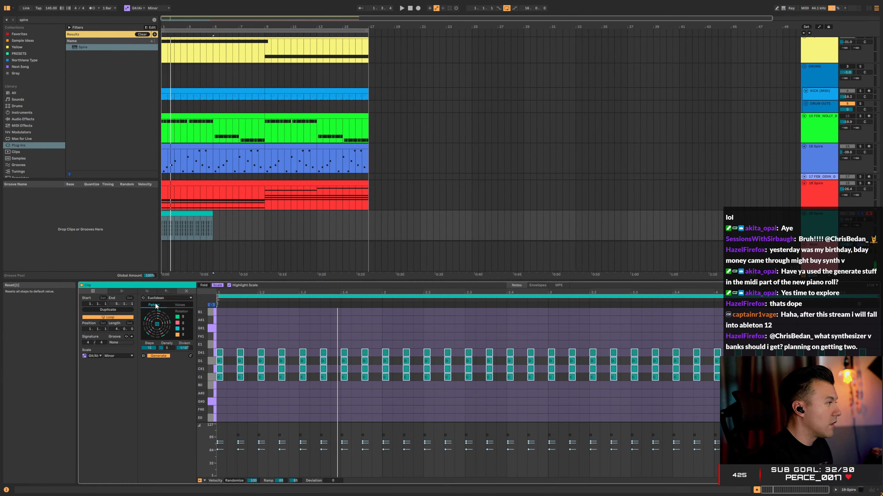
{"action": "left_click", "coordinate": [158, 325]}
{"action": "key", "text": "space"}
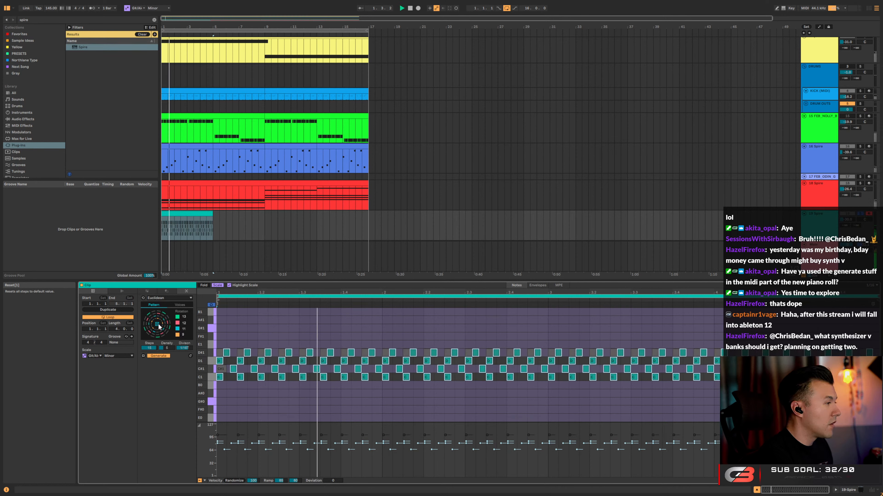
{"action": "left_click", "coordinate": [158, 325]}
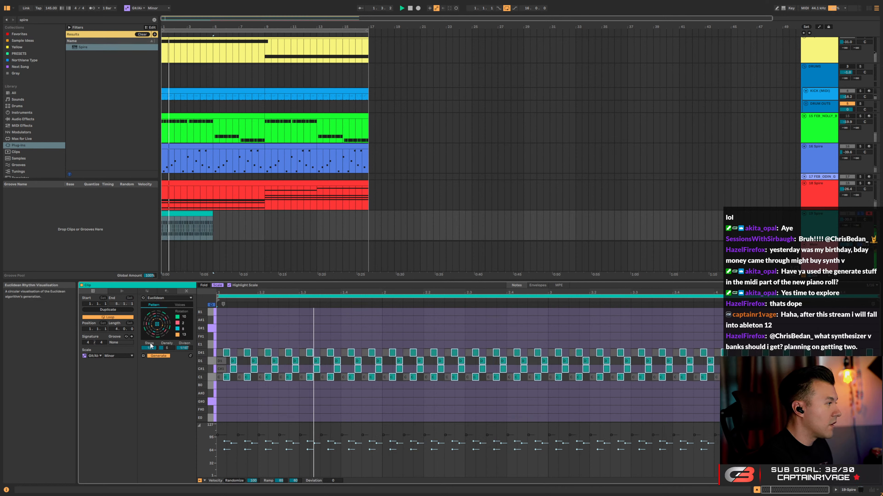
{"action": "left_click_drag", "start_coordinate": [184, 348], "coordinate": [184, 354]}
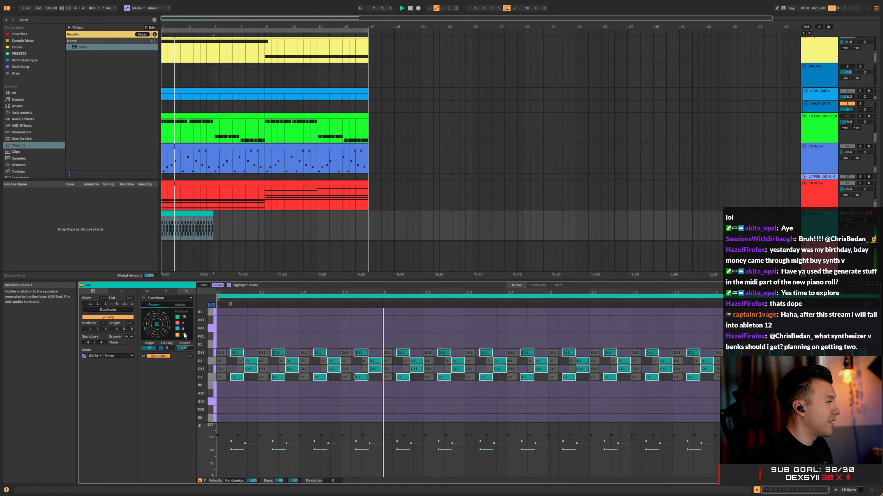
Transpose the Euclidean generator's voices up one pitch and back down to D#1, D1, C#1 and C1
{"action": "left_click", "coordinate": [179, 305]}
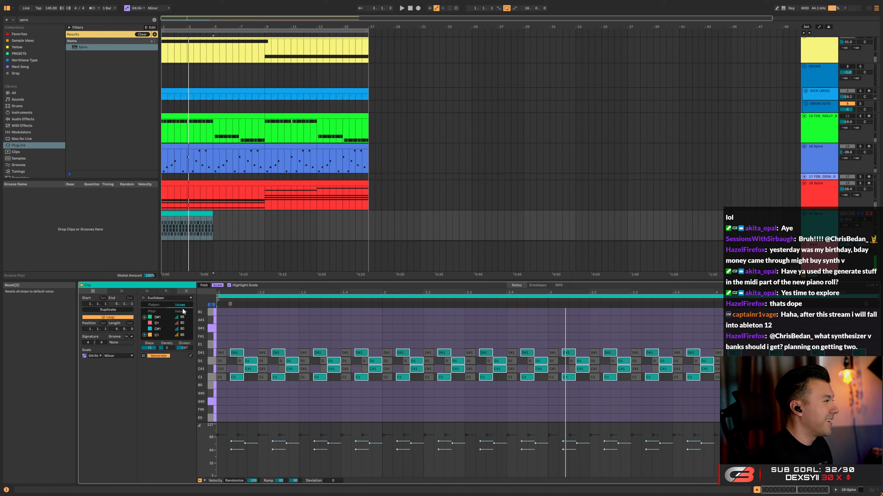
{"action": "left_click", "coordinate": [145, 318]}
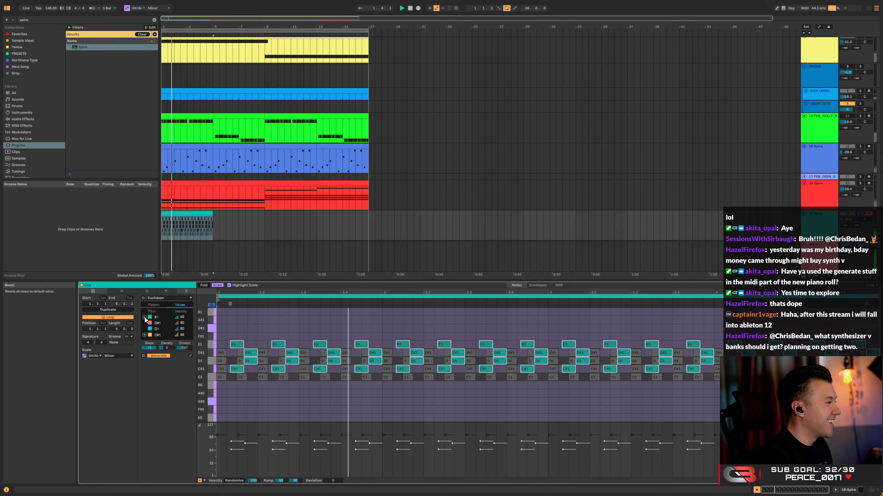
{"action": "left_click", "coordinate": [144, 336]}
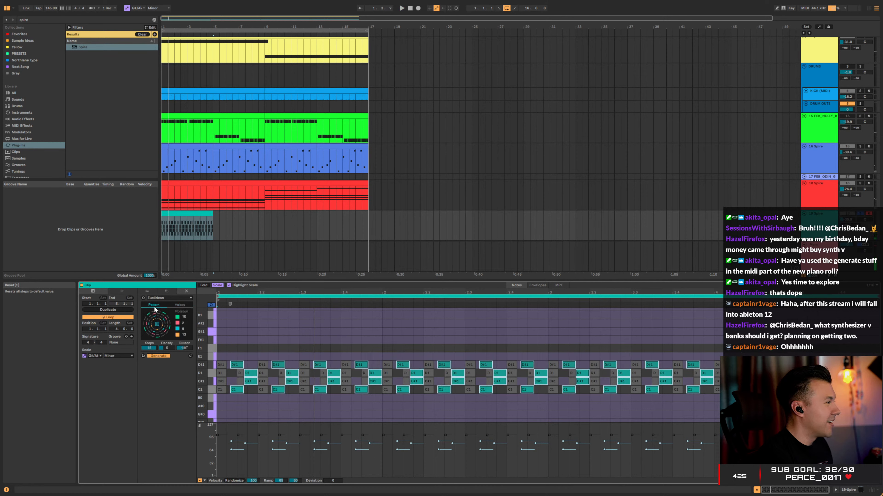
Shuffle the Euclidean voice rotations three times while playing the clip
{"action": "left_click", "coordinate": [157, 324]}
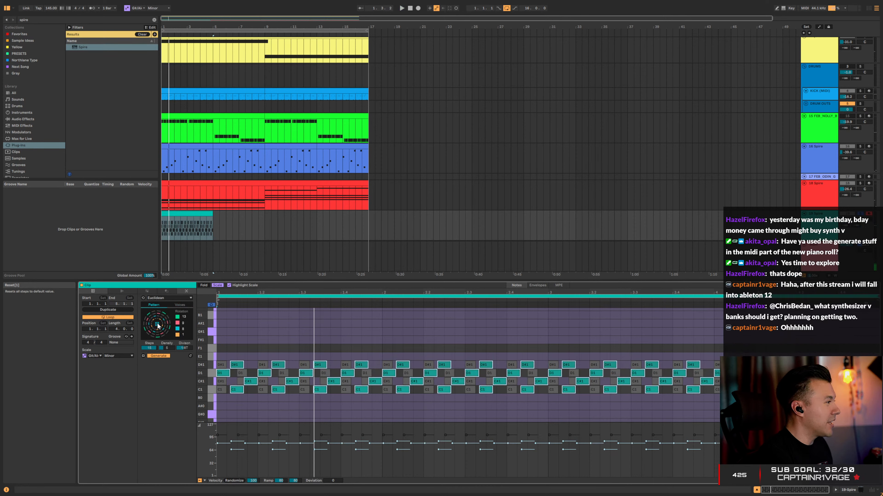
{"action": "key", "text": "space"}
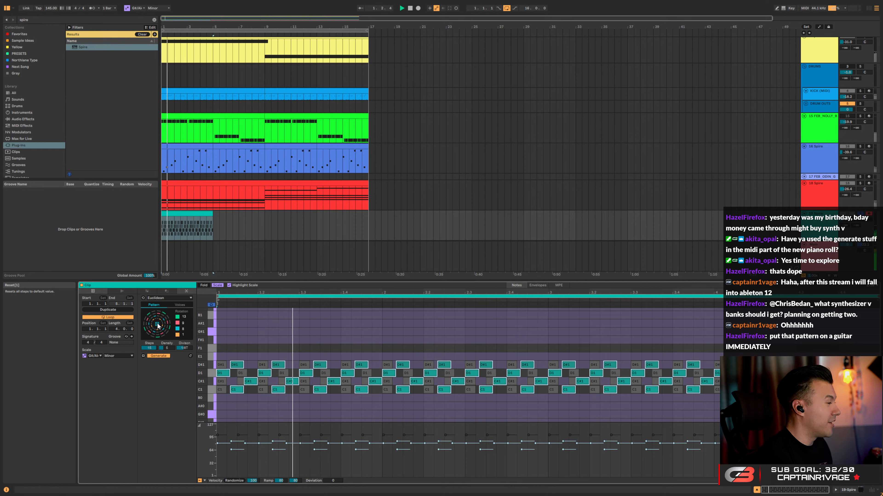
{"action": "left_click", "coordinate": [157, 323]}
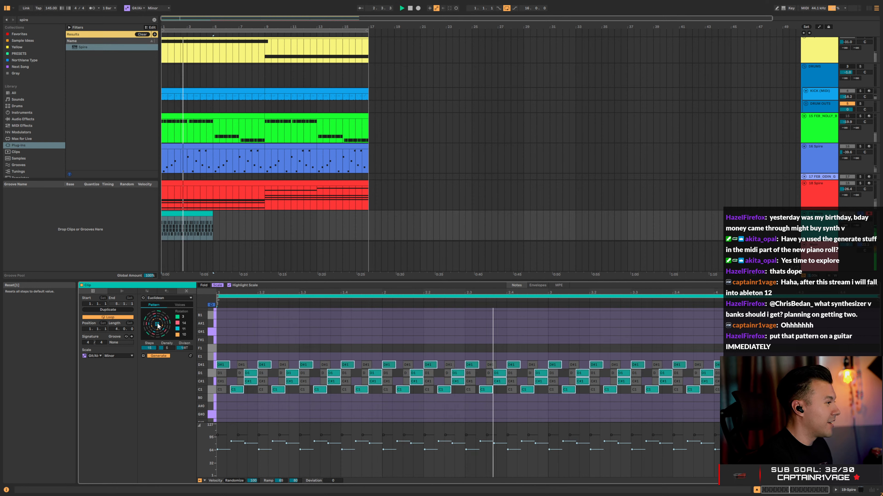
{"action": "left_click", "coordinate": [157, 323]}
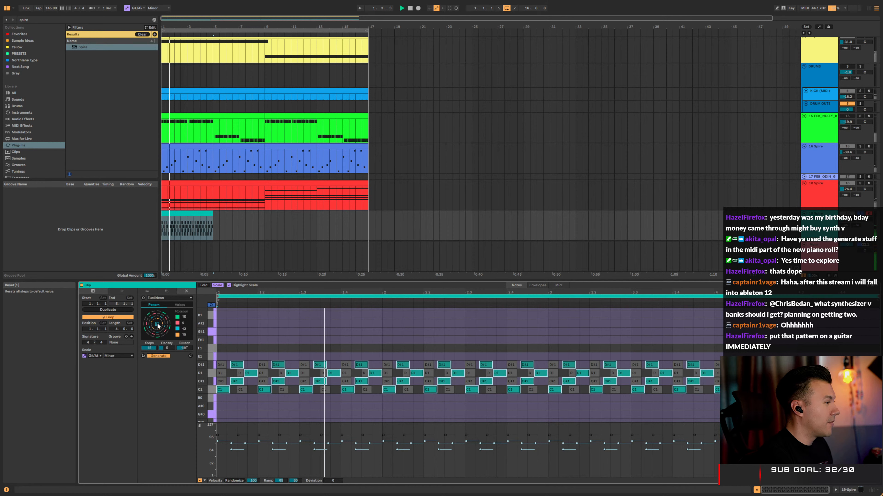
Set the Euclidean density to 3 and loop playback over the four-bar clip
{"action": "left_click_drag", "start_coordinate": [166, 348], "coordinate": [167, 361]}
{"action": "key", "text": "space"}
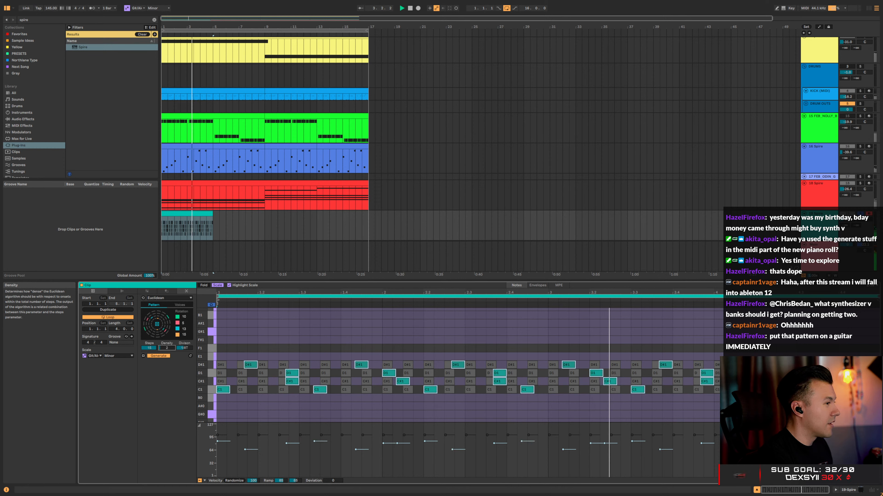
{"action": "left_click_drag", "start_coordinate": [167, 348], "coordinate": [167, 351]}
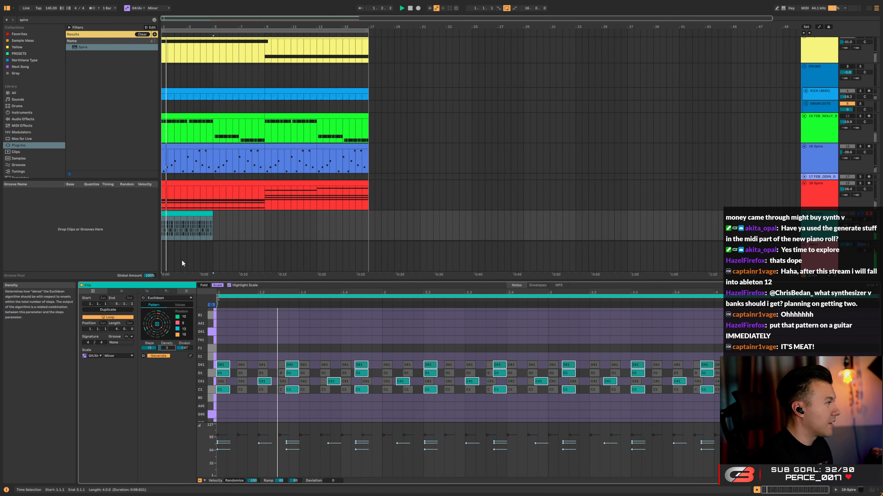
{"action": "left_click", "coordinate": [189, 213]}
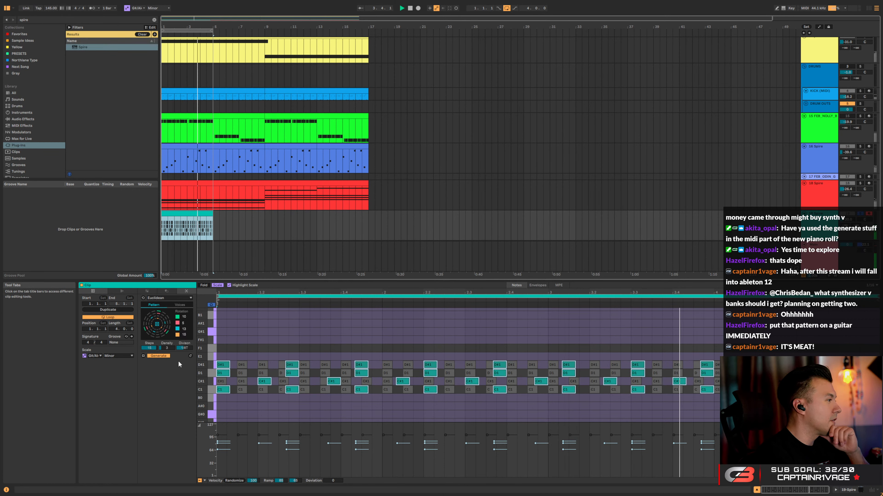
Lower the pitches of all four Euclidean voices together during playback
{"action": "left_click", "coordinate": [190, 357]}
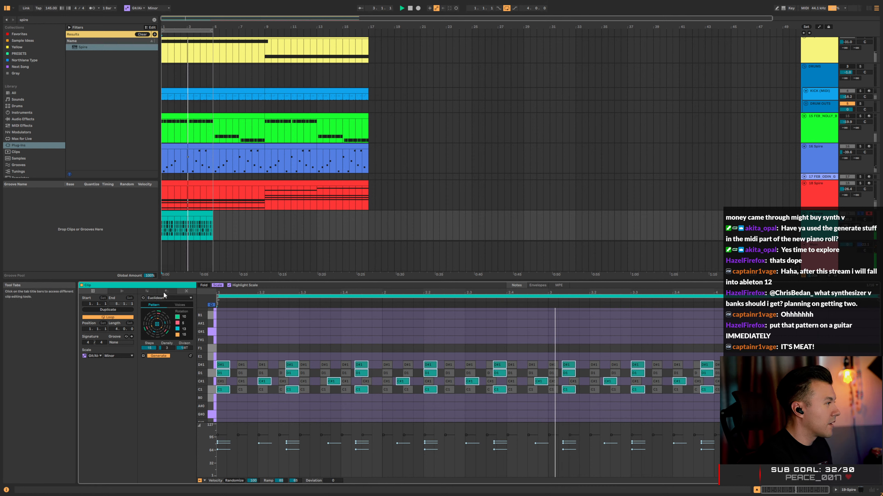
{"action": "left_click", "coordinate": [180, 305]}
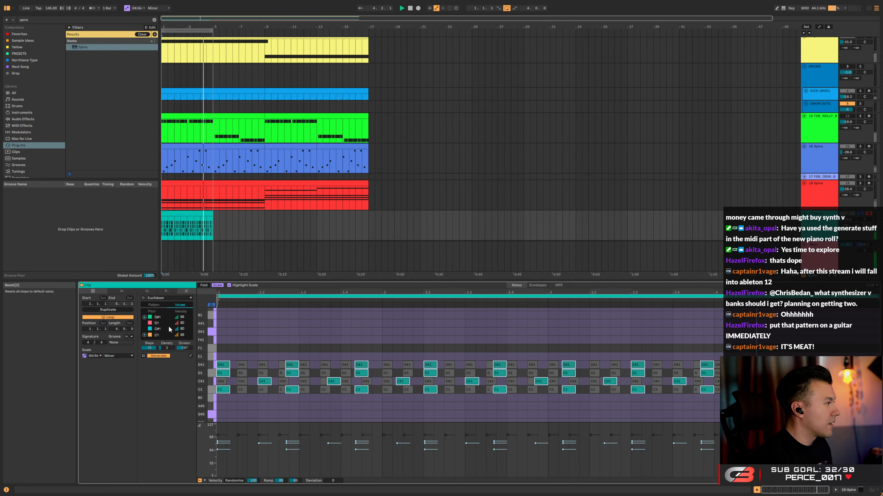
{"action": "left_click", "coordinate": [144, 335]}
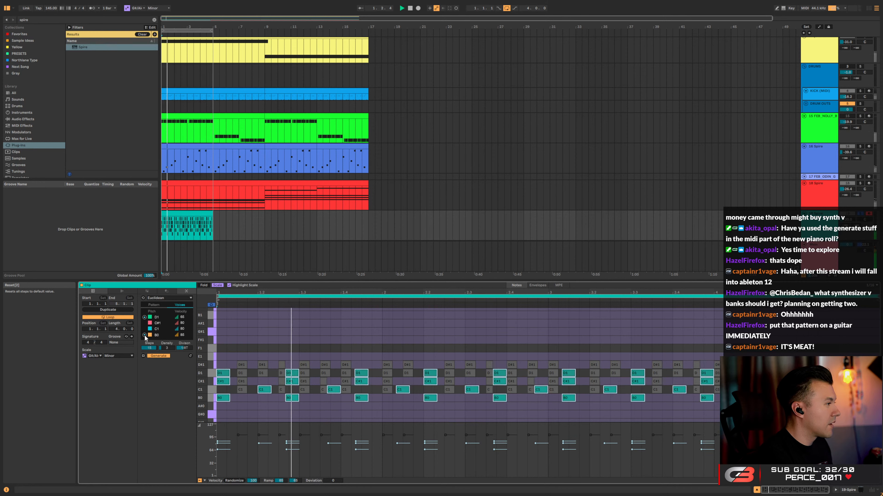
Replace all notes in the four-bar clip with a G#1 pattern from the Rhythm generator, and toggle folding the editor to scale
{"action": "left_click", "coordinate": [158, 299]}
{"action": "left_click", "coordinate": [159, 309]}
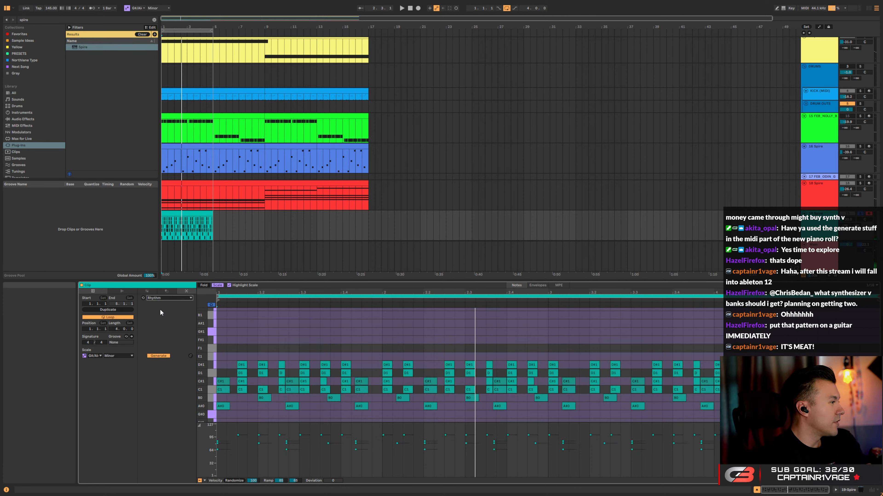
{"action": "left_click", "coordinate": [320, 332]}
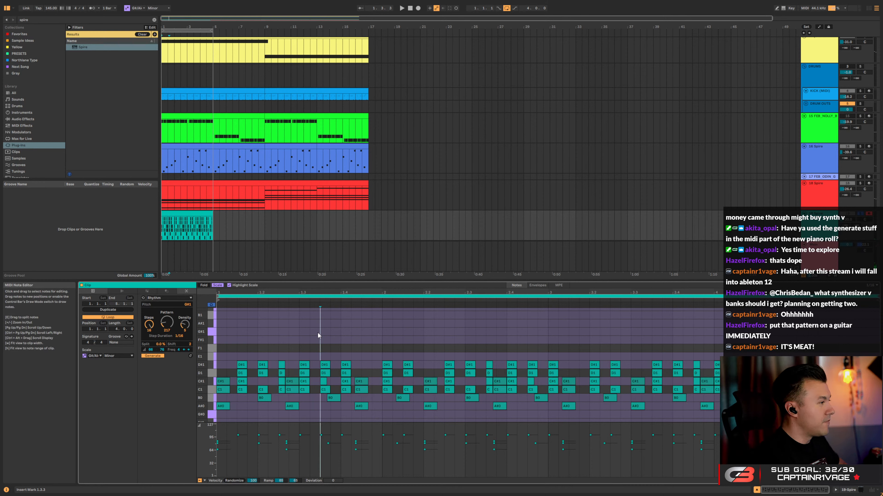
{"action": "key", "text": "ctrl+a"}
{"action": "key", "text": "Delete"}
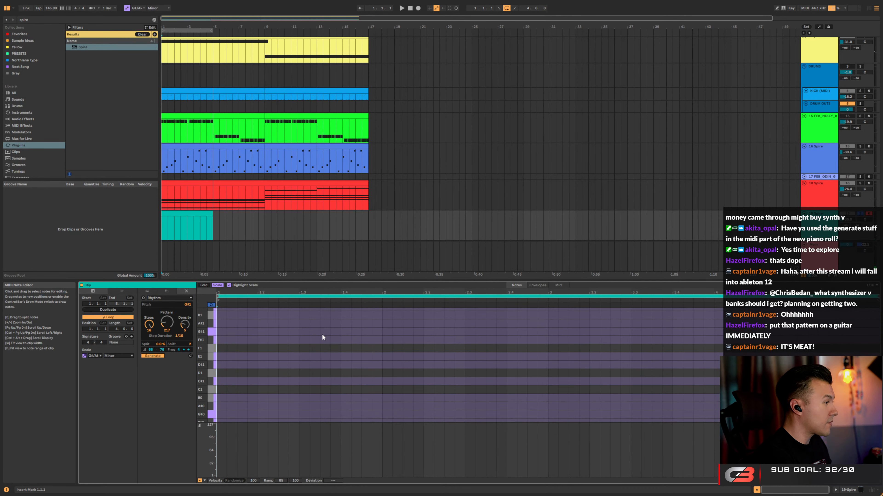
{"action": "left_click", "coordinate": [157, 354]}
{"action": "left_click", "coordinate": [221, 286]}
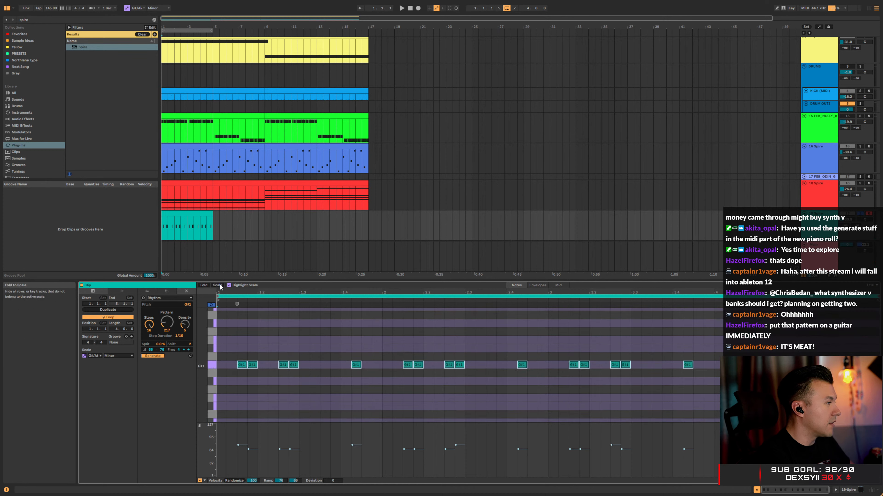
Play the clip with the Rhythm generator applying its changes live, and set its pattern to 433
{"action": "key", "text": "space"}
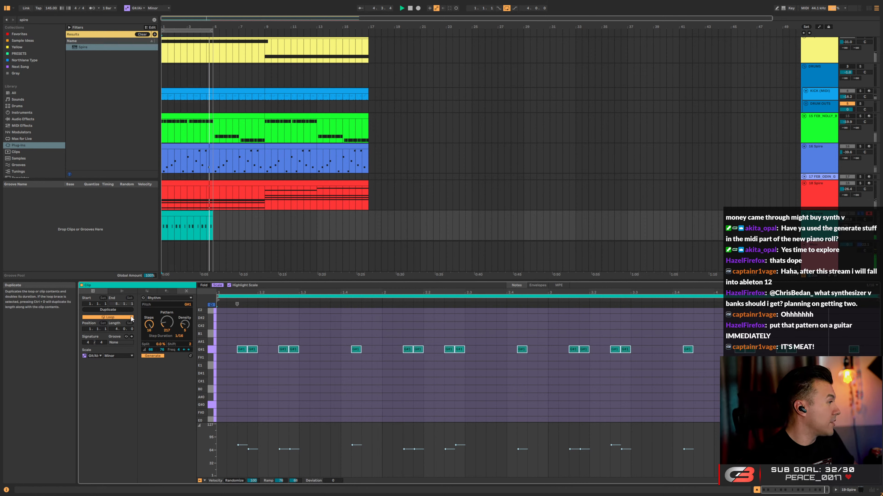
{"action": "left_click", "coordinate": [191, 357]}
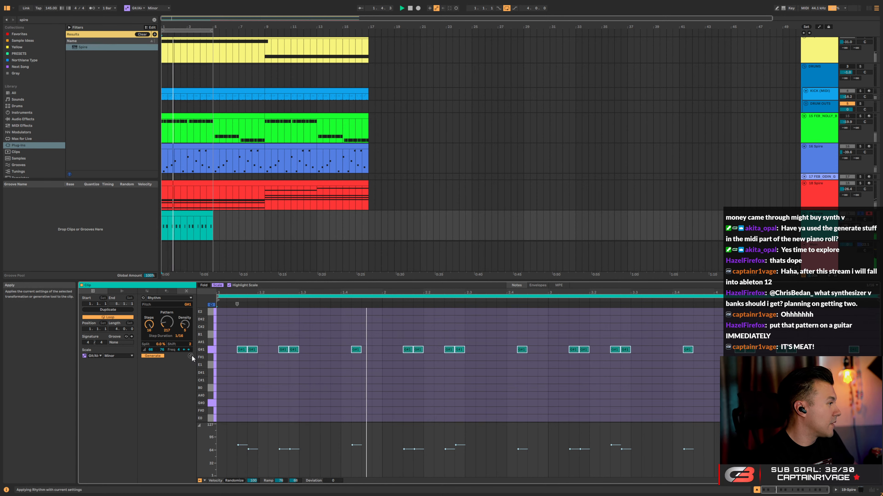
{"action": "left_click_drag", "start_coordinate": [166, 326], "coordinate": [166, 330]}
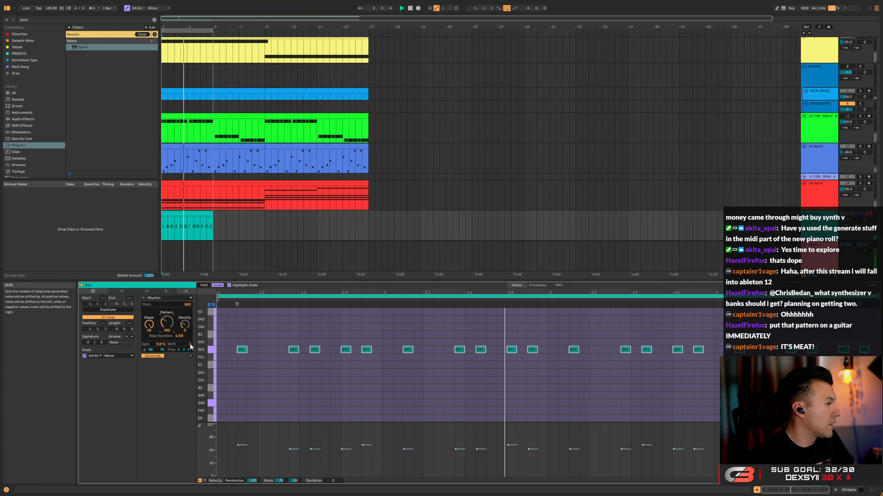
{"action": "left_click", "coordinate": [177, 299]}
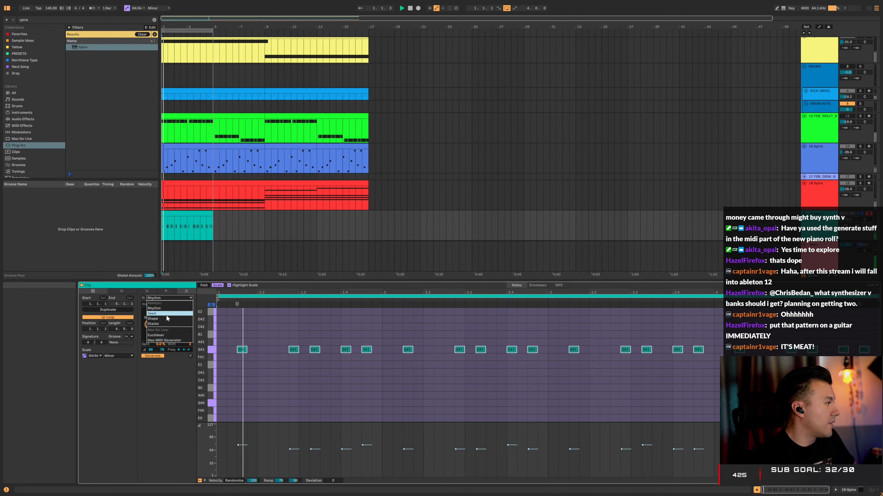
{"action": "left_click", "coordinate": [166, 297]}
{"action": "left_click", "coordinate": [166, 291]}
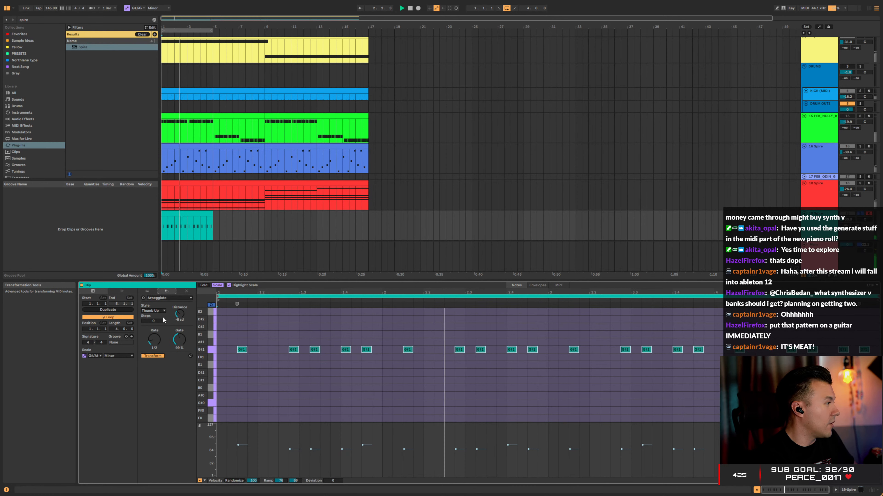
{"action": "left_click", "coordinate": [186, 291]}
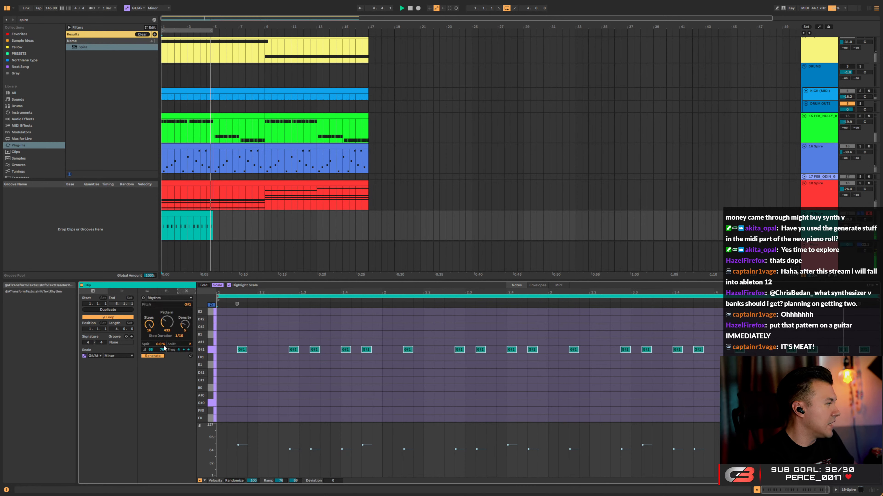
Experiment with the Rhythm generator's split and shift, and settle on 10 steps, pattern 47, density 4, split 0.0% and shift 1
{"action": "left_click_drag", "start_coordinate": [161, 344], "coordinate": [162, 330]}
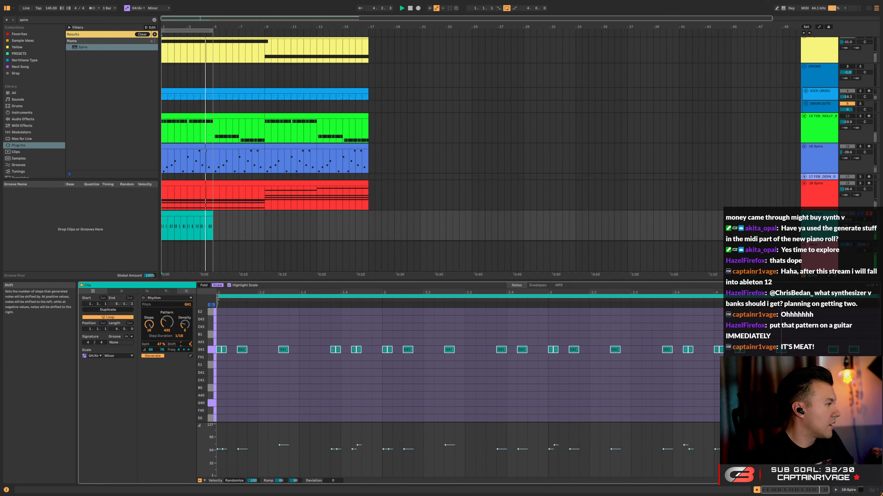
{"action": "left_click_drag", "start_coordinate": [191, 344], "coordinate": [162, 320]}
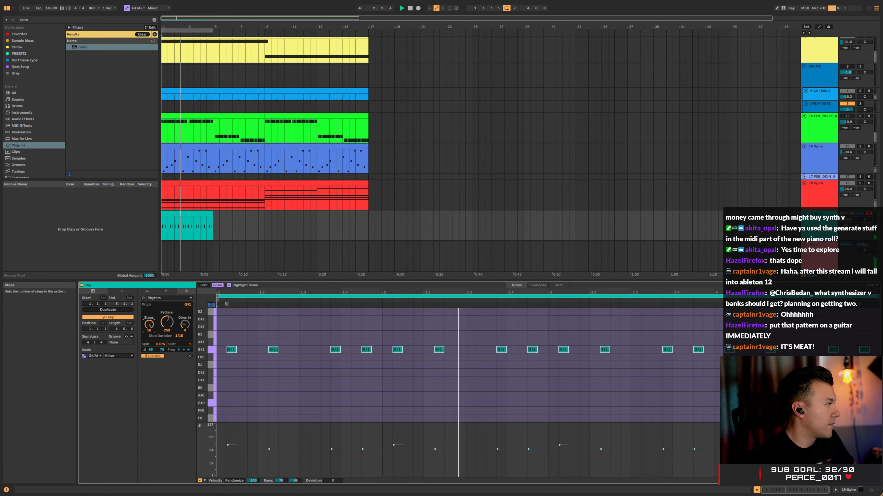
{"action": "left_click_drag", "start_coordinate": [154, 325], "coordinate": [154, 336]}
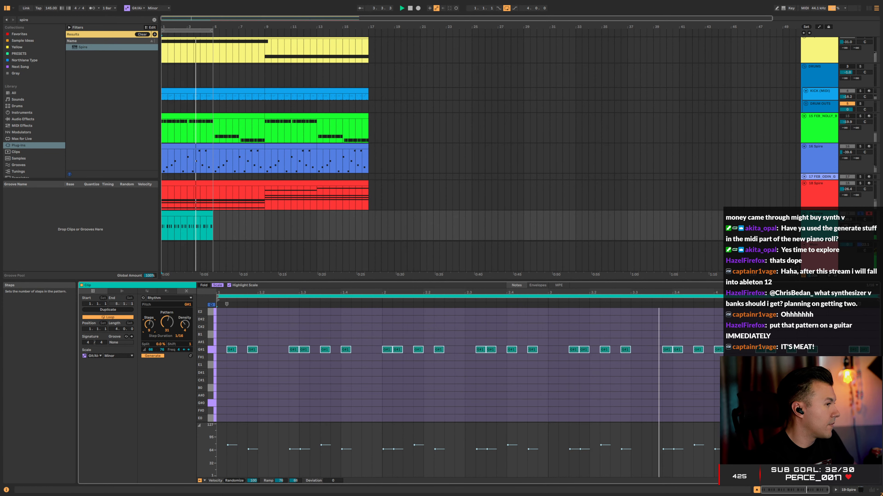
{"action": "left_click_drag", "start_coordinate": [154, 336], "coordinate": [154, 333]}
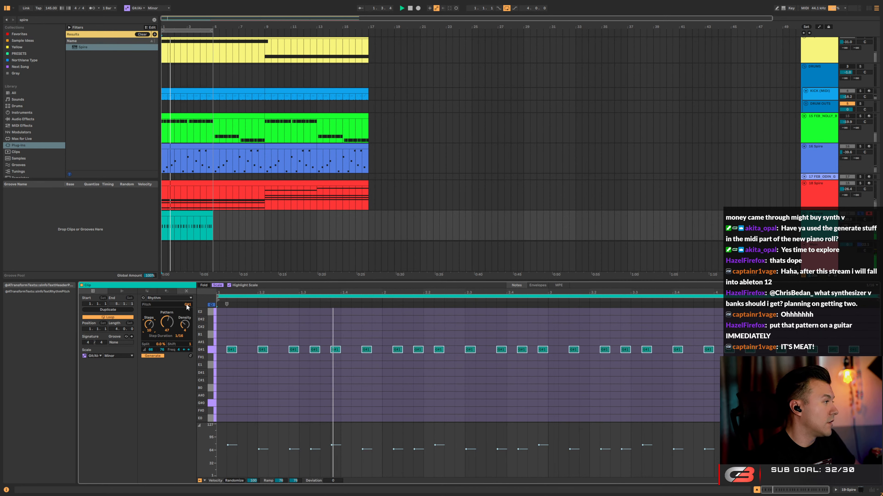
Raise the Rhythm pattern's pitch to G#2 with a shift of 0, and unsolo its track
{"action": "key", "text": "shift+Up"}
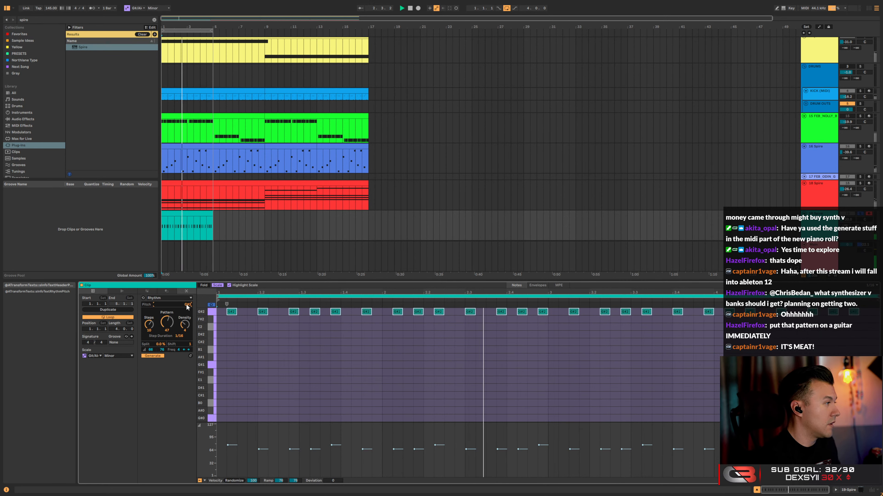
{"action": "left_click", "coordinate": [860, 214]}
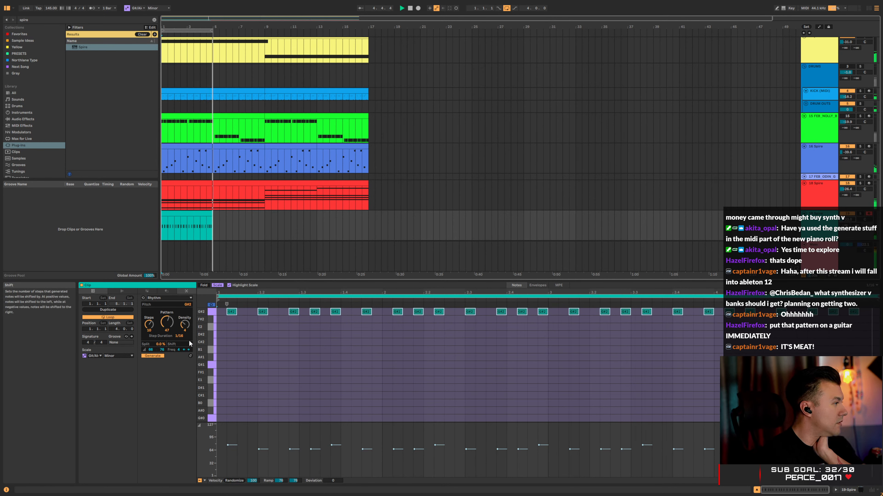
{"action": "left_click_drag", "start_coordinate": [189, 340], "coordinate": [189, 345]}
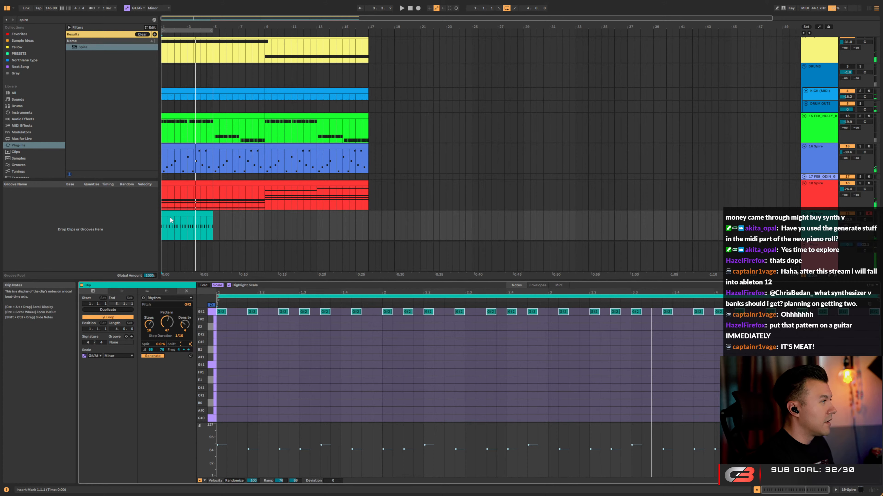
Copy the four-bar Rhythm clip to bar 33 on the same track
{"action": "mouse_move", "coordinate": [172, 215]}
{"action": "left_mouse_down"}
{"action": "mouse_move", "coordinate": [570, 200]}
{"action": "mouse_move", "coordinate": [589, 217]}
{"action": "mouse_move", "coordinate": [171, 223]}
{"action": "left_mouse_up"}
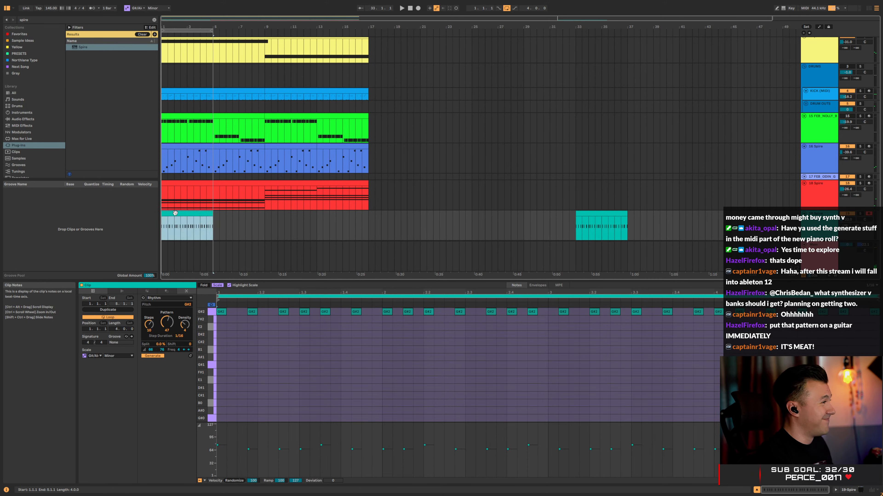
Regenerate all notes in the original clip with Rhythm density 2, pattern 4 and a 1/32 step duration, playing it with the full mix
{"action": "left_click", "coordinate": [245, 349]}
{"action": "key", "text": "ctrl+a"}
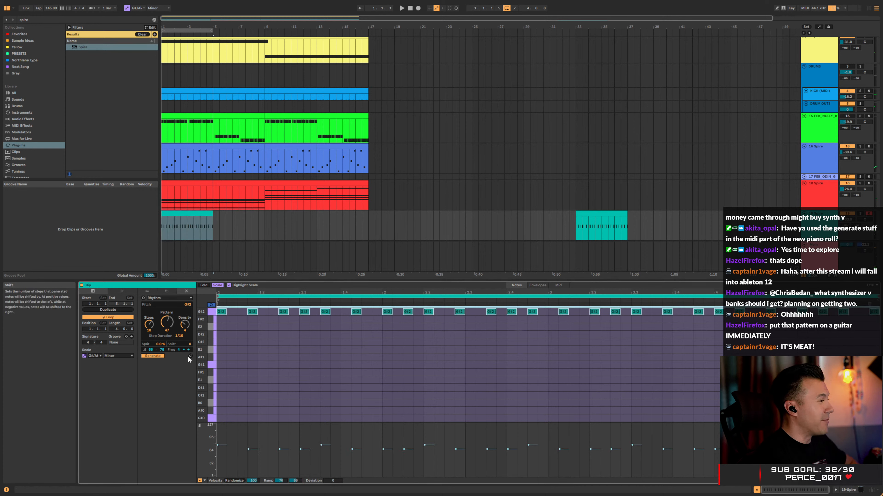
{"action": "left_click", "coordinate": [188, 350]}
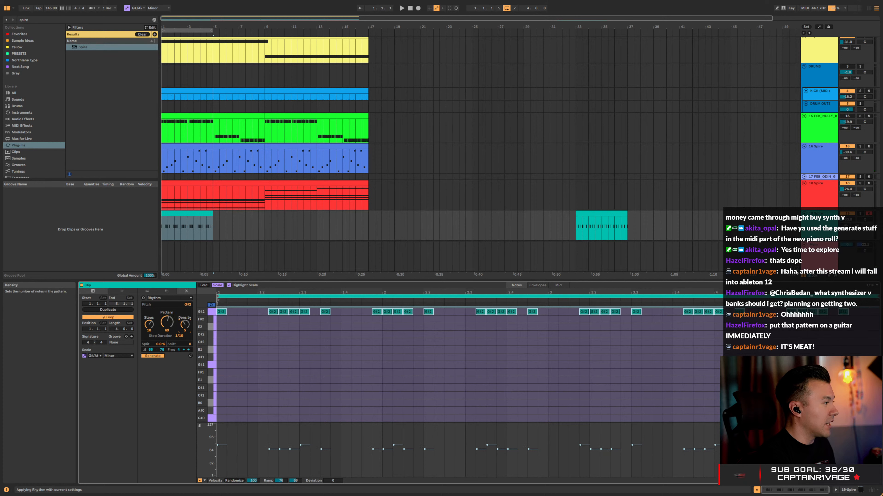
{"action": "left_click_drag", "start_coordinate": [185, 326], "coordinate": [187, 325]}
{"action": "key", "text": "space"}
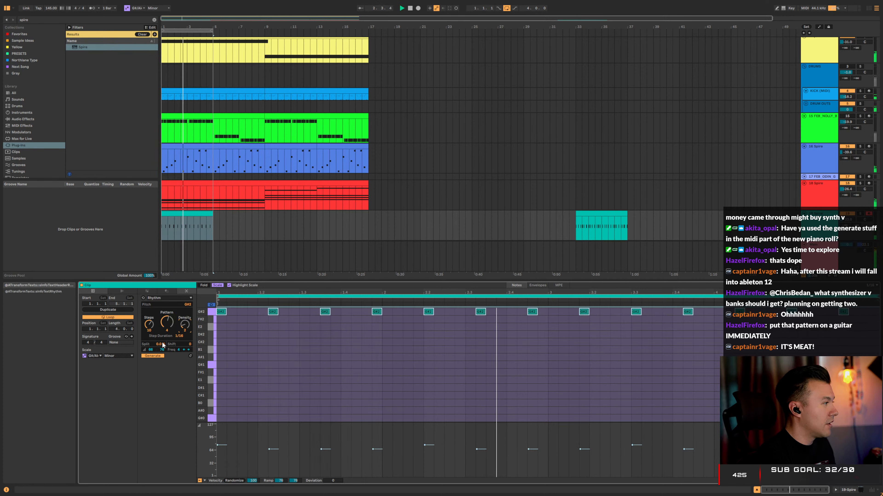
{"action": "left_click_drag", "start_coordinate": [189, 334], "coordinate": [189, 331]}
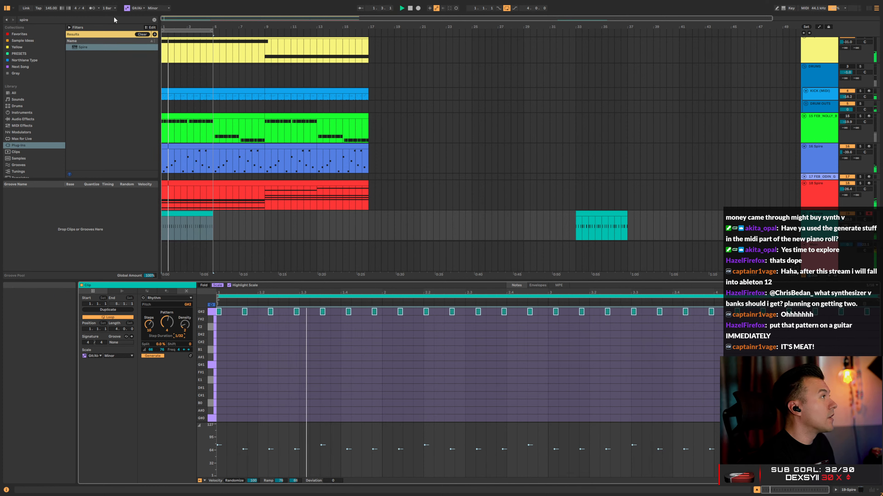
Turn on the metronome and experiment with the Rhythm generator's steps, pattern and density during playback, ending on 12 steps, pattern 5 and density 2
{"action": "left_click", "coordinate": [93, 8]}
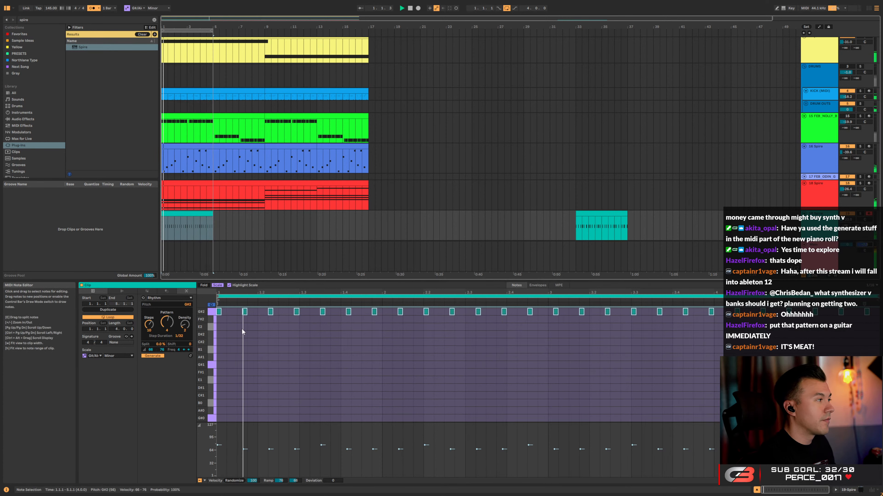
{"action": "left_click_drag", "start_coordinate": [167, 323], "coordinate": [185, 329]}
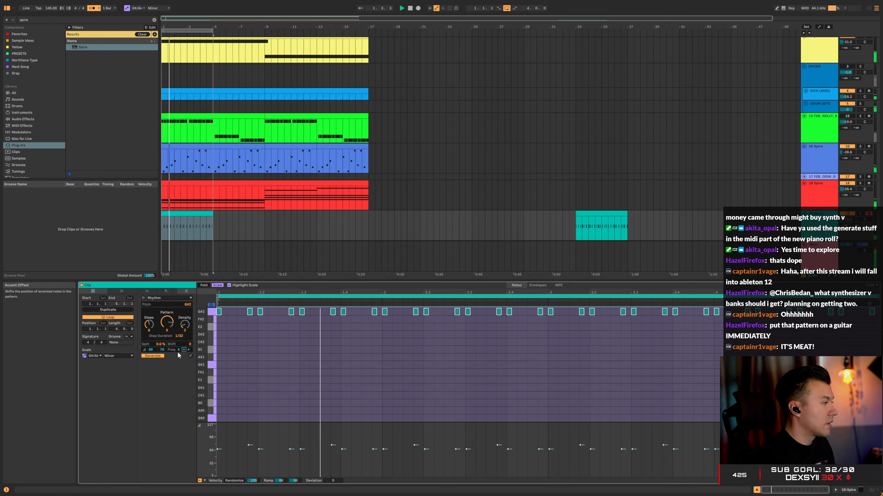
{"action": "left_click_drag", "start_coordinate": [166, 322], "coordinate": [167, 325]}
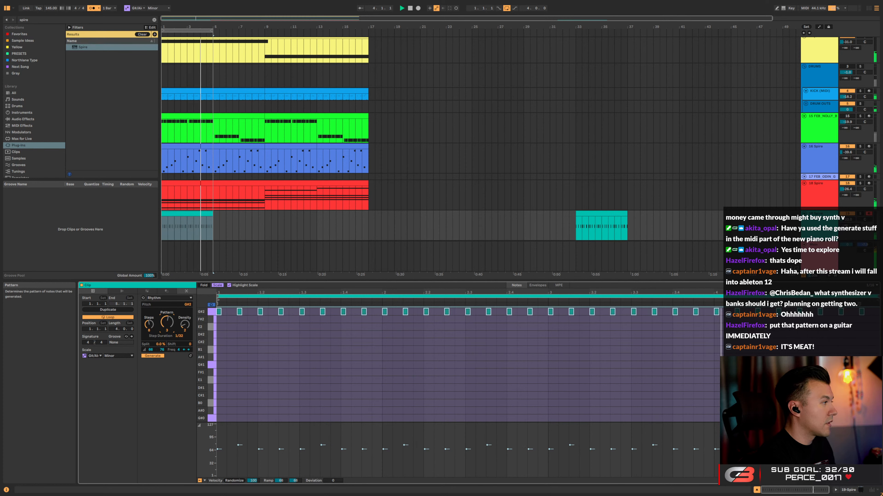
{"action": "left_click_drag", "start_coordinate": [180, 326], "coordinate": [185, 327]}
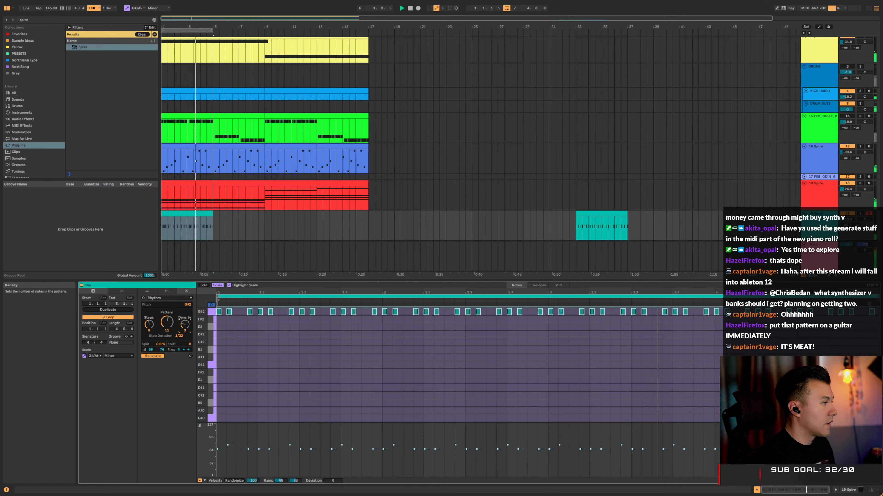
{"action": "left_click_drag", "start_coordinate": [185, 325], "coordinate": [149, 319]}
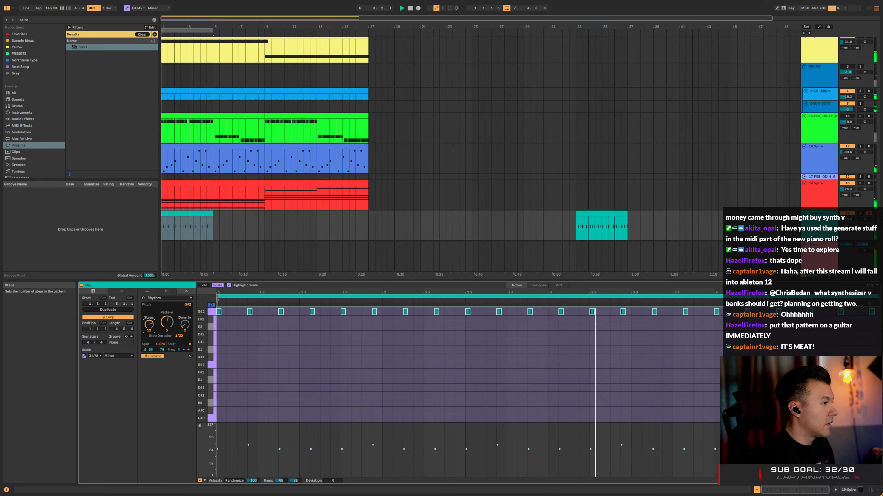
Replace all notes in the clip with a one-voice Seed-generated melody pitched between F#1 and E2, and play it with the mix
{"action": "left_click", "coordinate": [169, 299]}
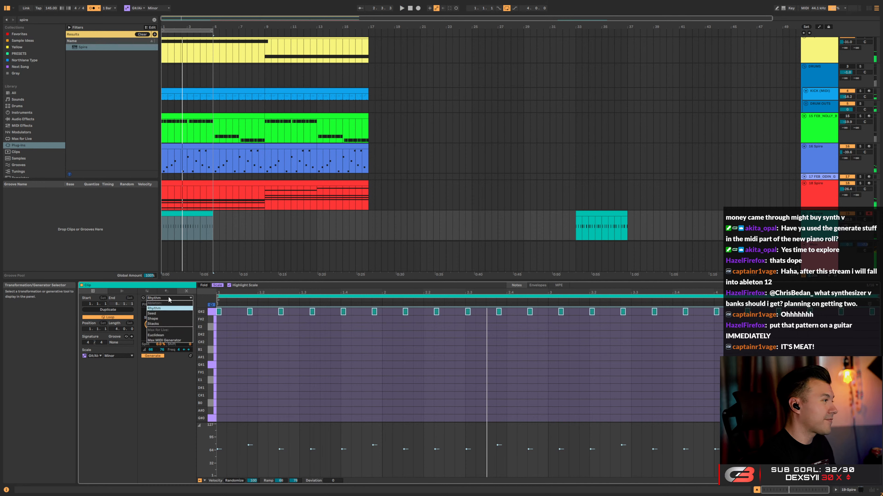
{"action": "left_click", "coordinate": [160, 314]}
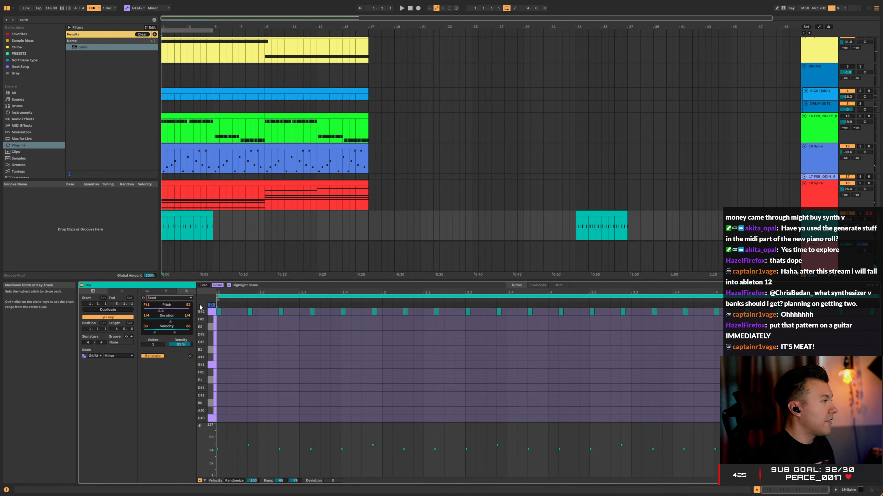
{"action": "key", "text": "ctrl+a"}
{"action": "key", "text": "Delete"}
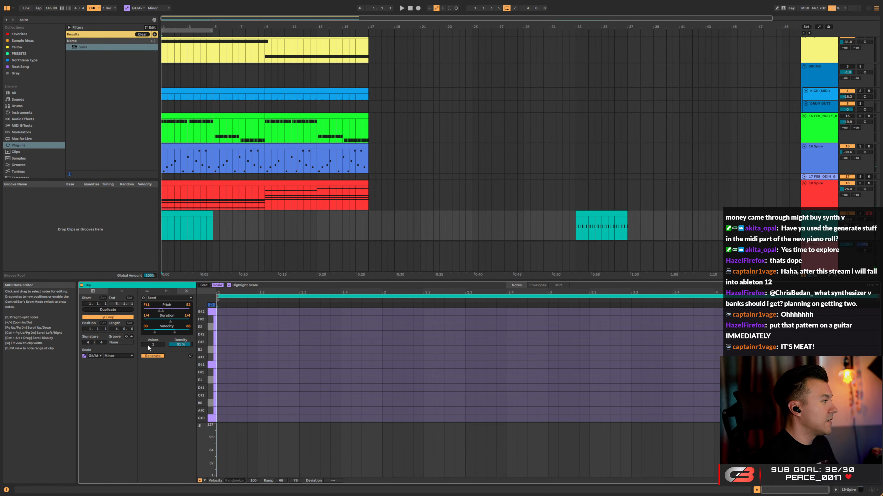
{"action": "left_click", "coordinate": [151, 356]}
{"action": "key", "text": "space"}
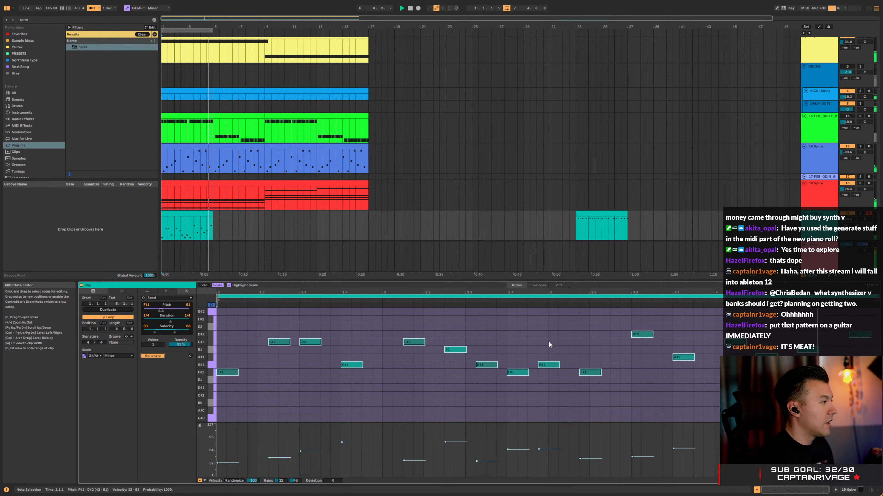
Transpose all the Seed notes up two octaves and shorten them with the Arpeggiate transformation at a 10% gate
{"action": "left_click", "coordinate": [521, 332]}
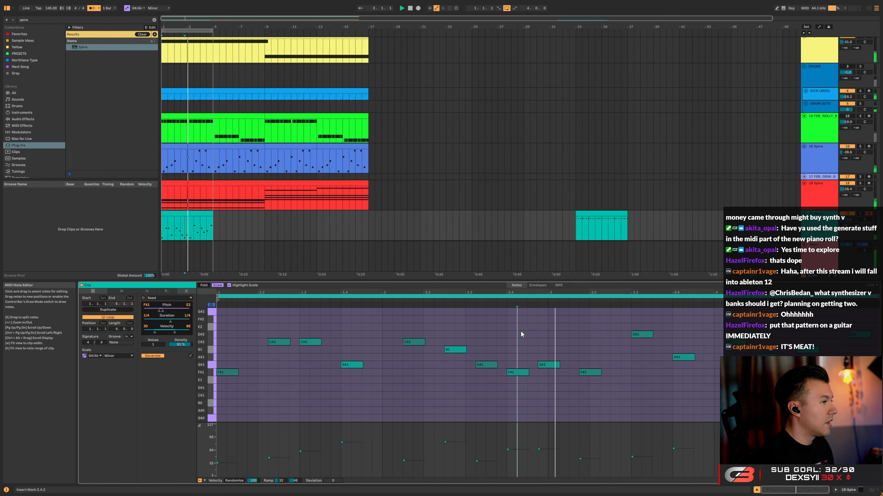
{"action": "key", "text": "ctrl+a"}
{"action": "key", "text": "shift+Up"}
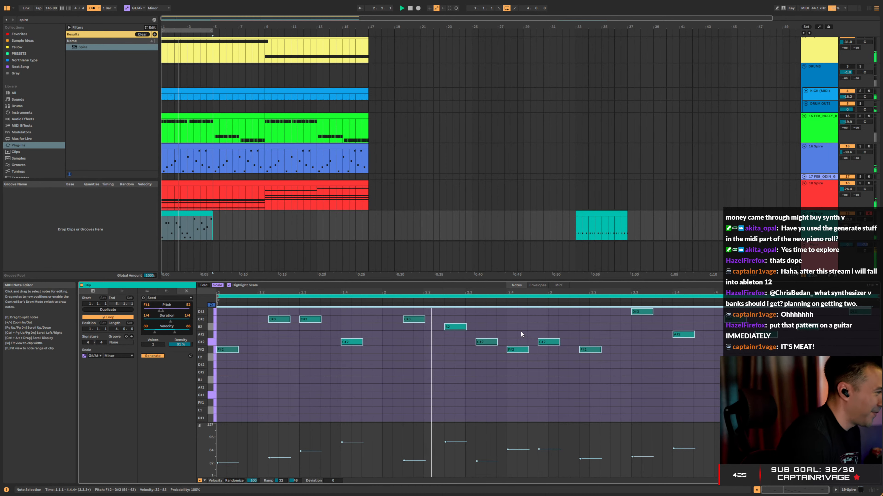
{"action": "key", "text": "shift+Up"}
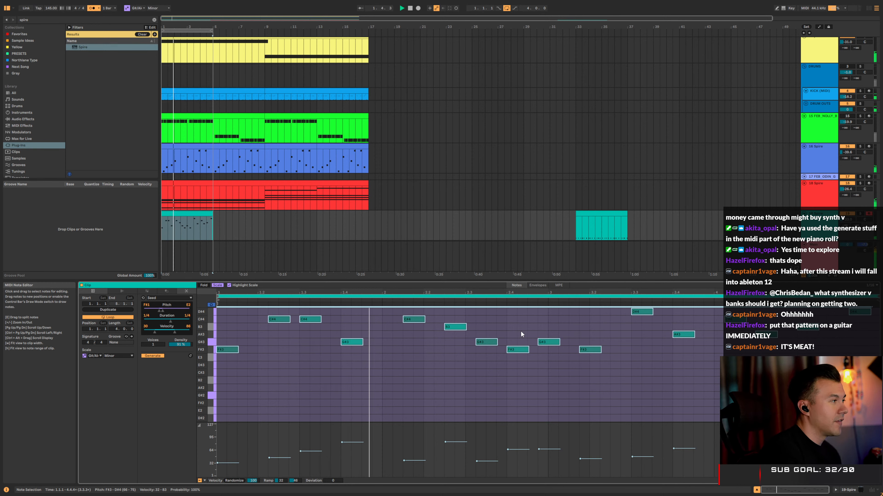
{"action": "left_click", "coordinate": [161, 293]}
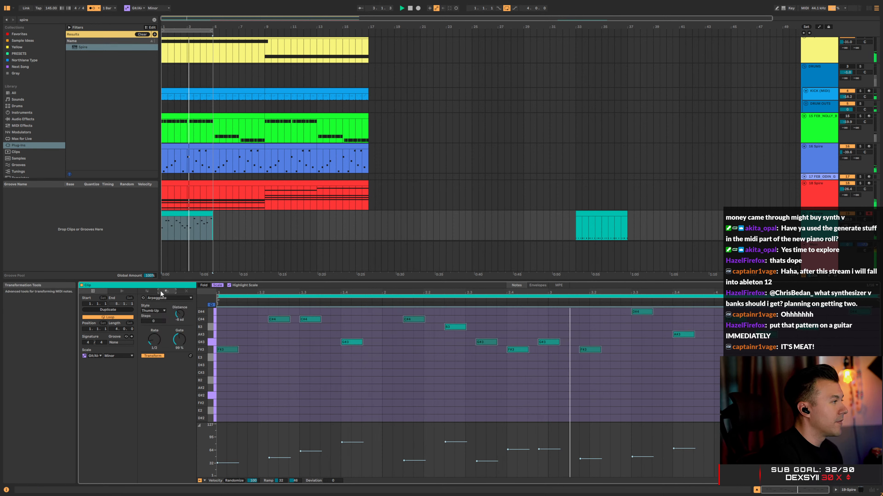
{"action": "left_click_drag", "start_coordinate": [179, 340], "coordinate": [179, 372]}
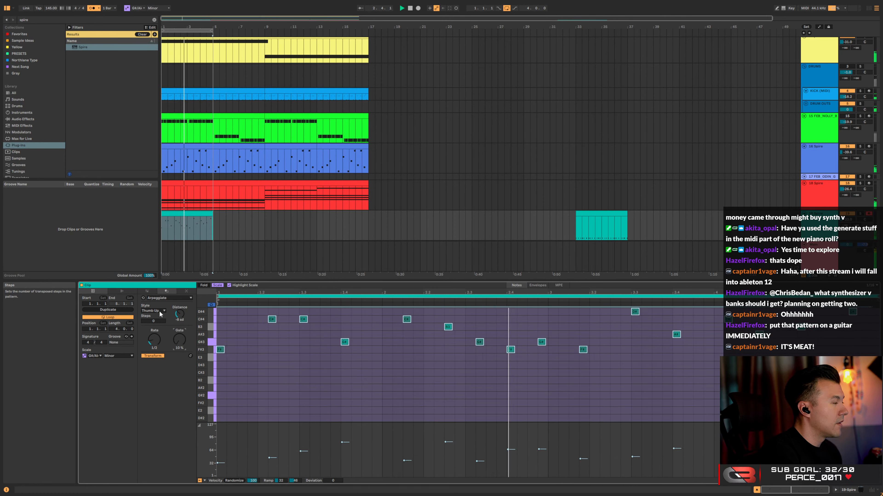
Solo the generated melody's track and, in its Spire synth, set the reverb mode to sparkles and adjust the reverb's knobs including decay
{"action": "left_click", "coordinate": [817, 213]}
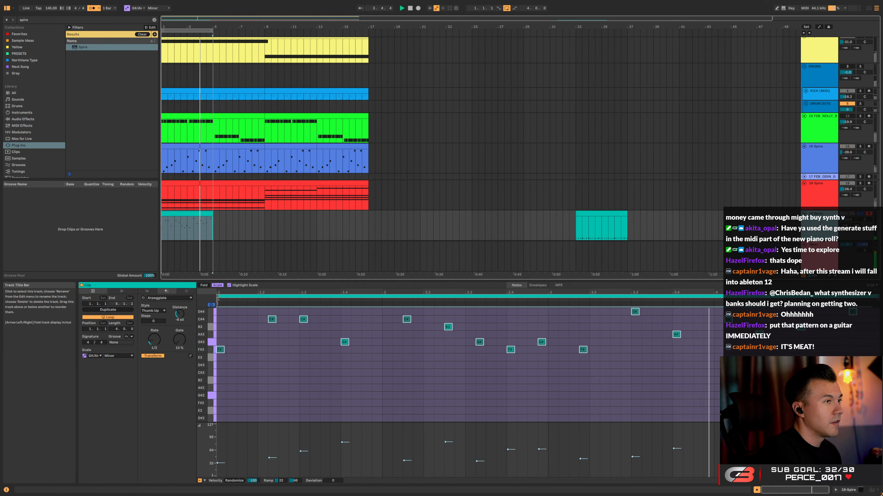
{"action": "key", "text": "shift+Tab"}
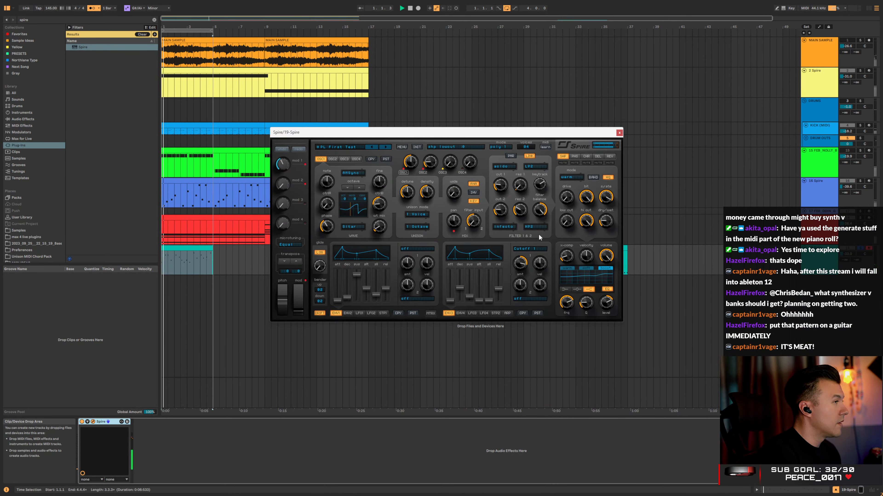
{"action": "left_click", "coordinate": [610, 156]}
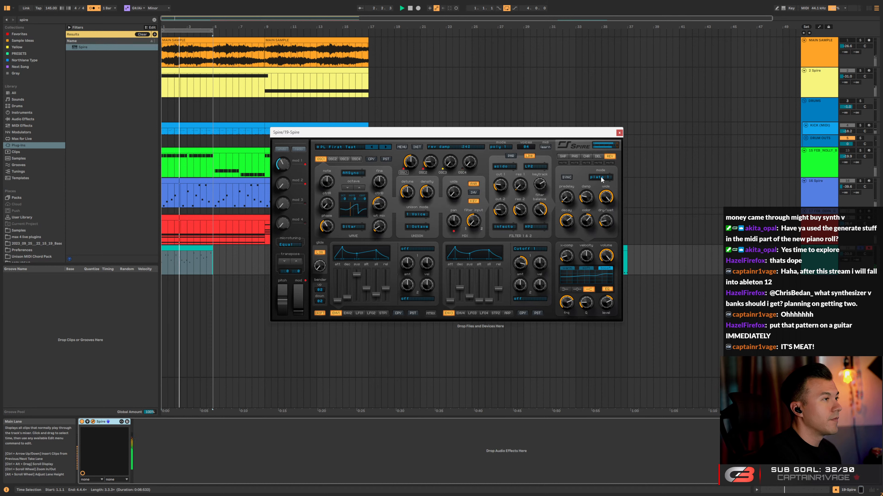
{"action": "left_click", "coordinate": [601, 178]}
{"action": "left_click", "coordinate": [603, 211]}
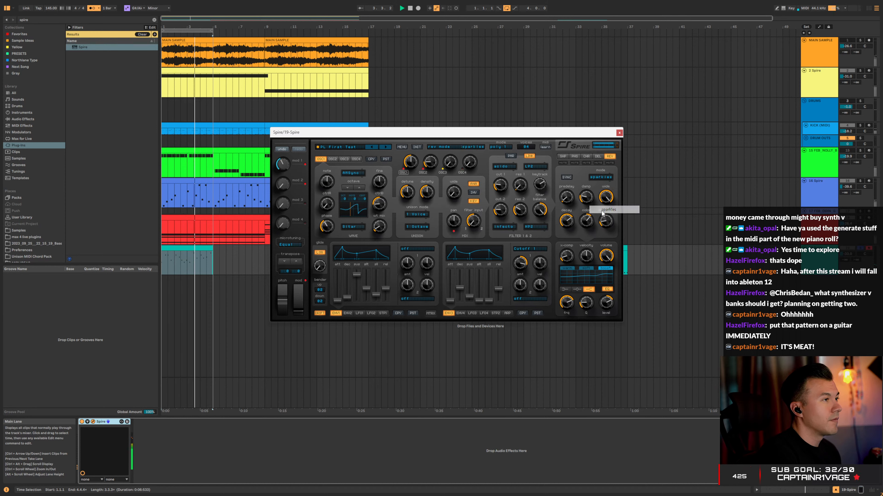
{"action": "left_click_drag", "start_coordinate": [586, 213], "coordinate": [596, 219]}
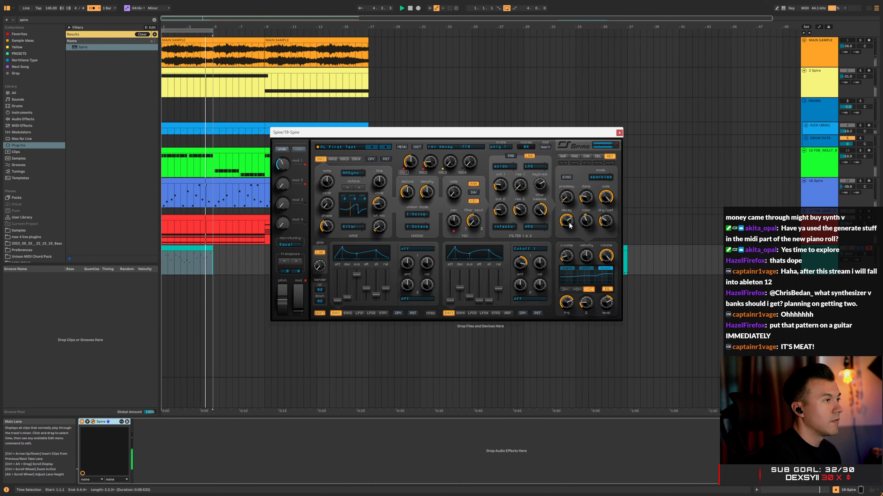
{"action": "left_click_drag", "start_coordinate": [570, 225], "coordinate": [568, 226]}
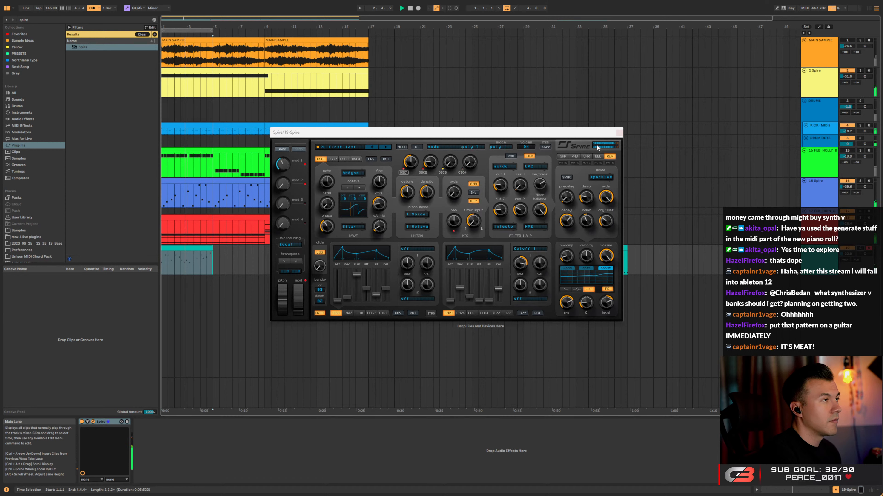
Raise the wet level of Spire's delay effect and close the synth window
{"action": "left_click", "coordinate": [598, 156]}
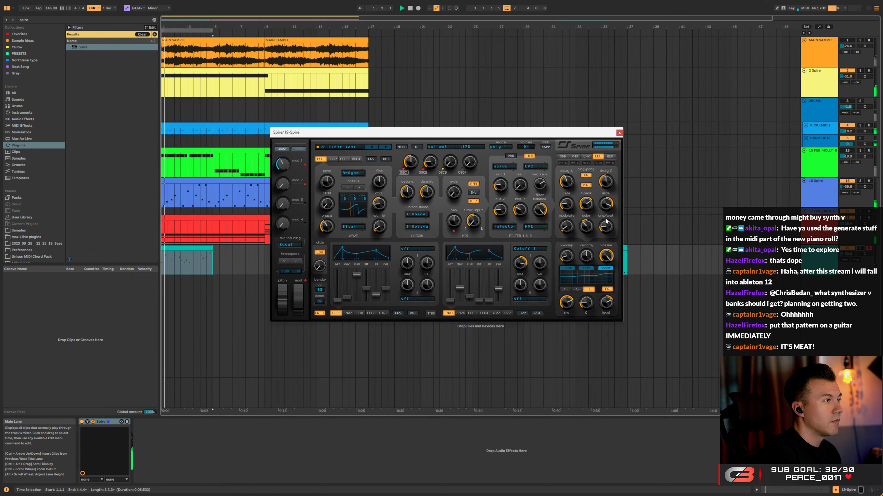
{"action": "scroll", "coordinate": [605, 227], "scroll_direction": "up", "scroll_amount": 5}
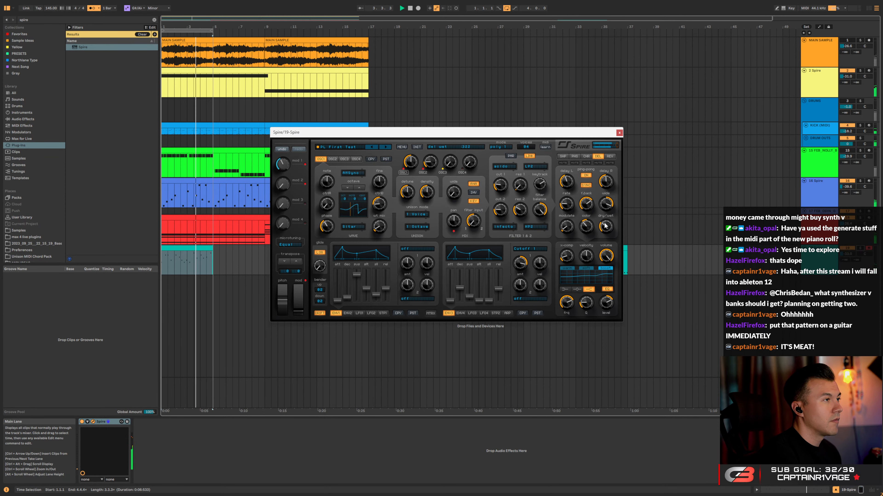
{"action": "left_click", "coordinate": [619, 132]}
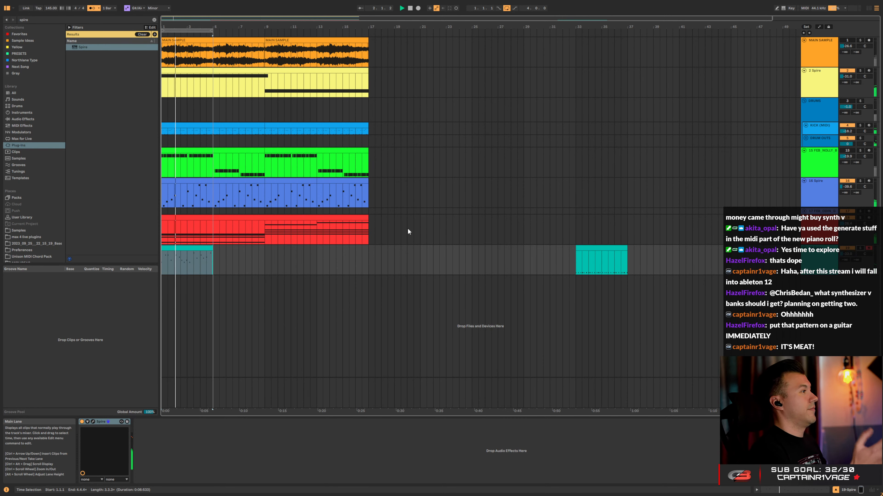
Stop playback and copy the four-bar Seed clip to bar 41 on the same track
{"action": "scroll", "coordinate": [407, 229], "scroll_direction": "right", "scroll_amount": 2}
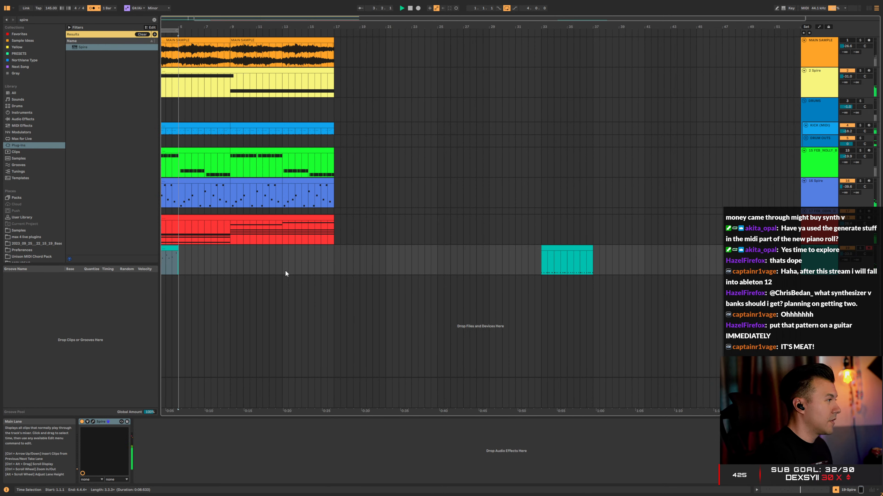
{"action": "scroll", "coordinate": [285, 270], "scroll_direction": "left", "scroll_amount": 2}
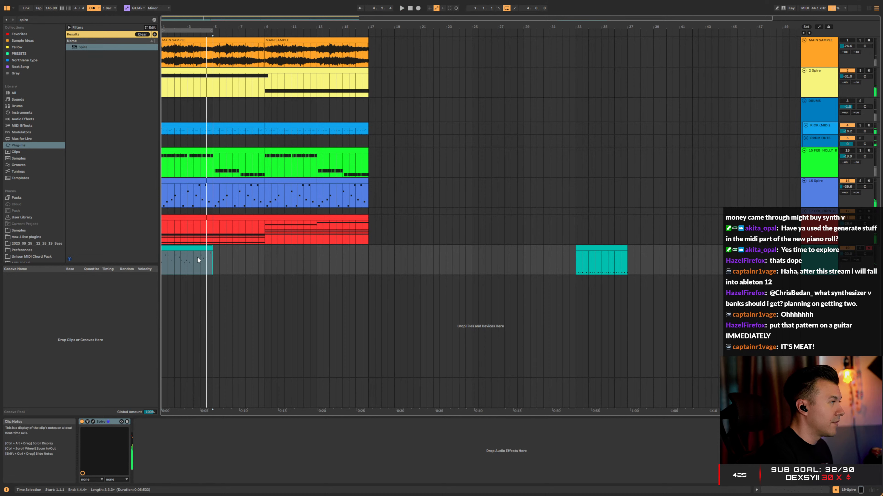
{"action": "left_click", "coordinate": [185, 260]}
{"action": "key", "text": "space"}
{"action": "left_click_drag", "start_coordinate": [174, 249], "coordinate": [691, 252]}
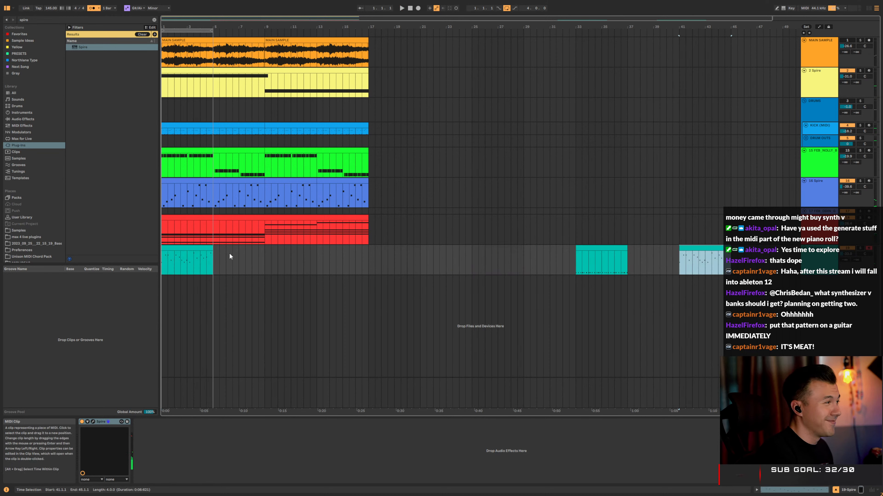
Clear all notes from the original clip at bar 1, generate a fresh Seed melody in it, and play it back
{"action": "double_click", "coordinate": [197, 251]}
{"action": "key", "text": "ctrl+a"}
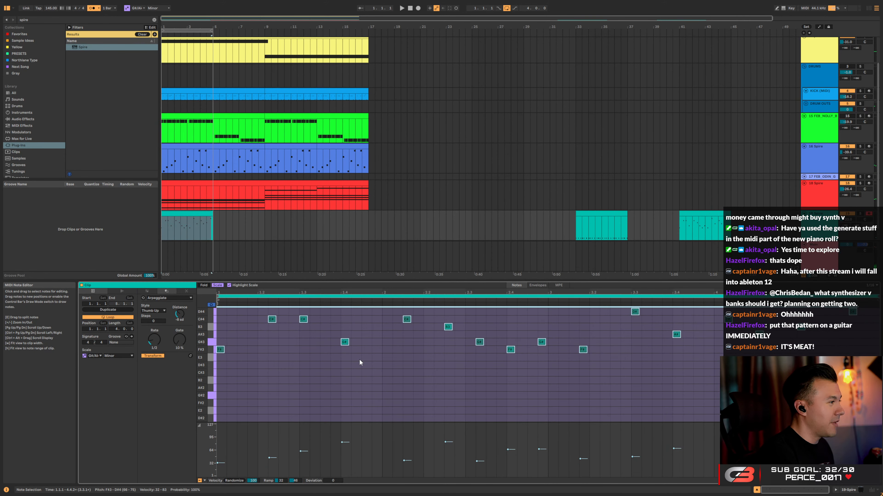
{"action": "key", "text": "Delete"}
{"action": "left_click", "coordinate": [186, 291]}
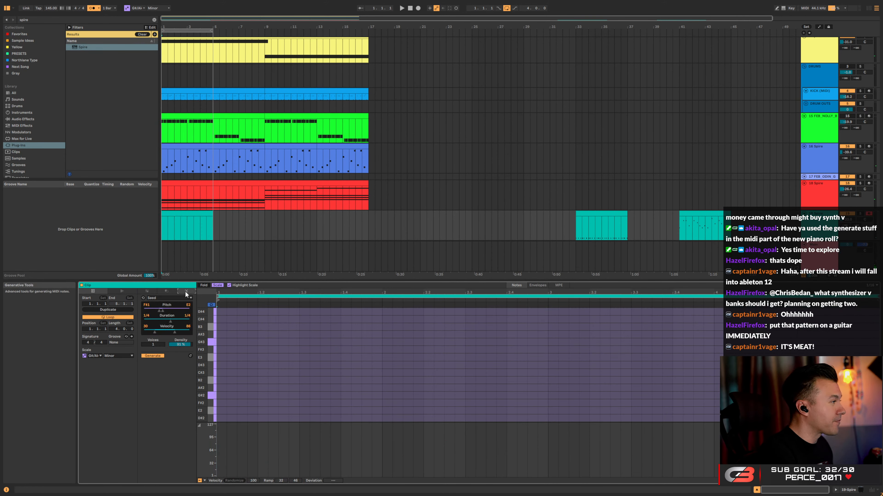
{"action": "left_click", "coordinate": [151, 355]}
{"action": "scroll", "coordinate": [308, 360], "scroll_direction": "down", "scroll_amount": 1}
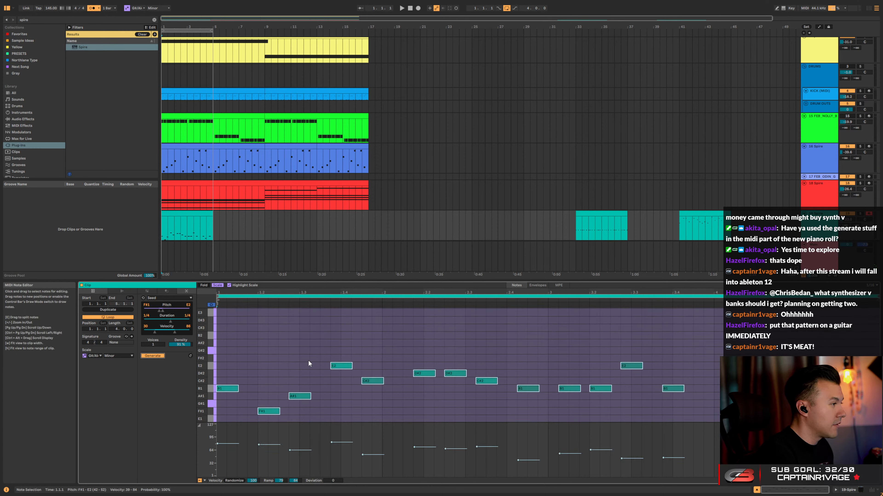
{"action": "key", "text": "space"}
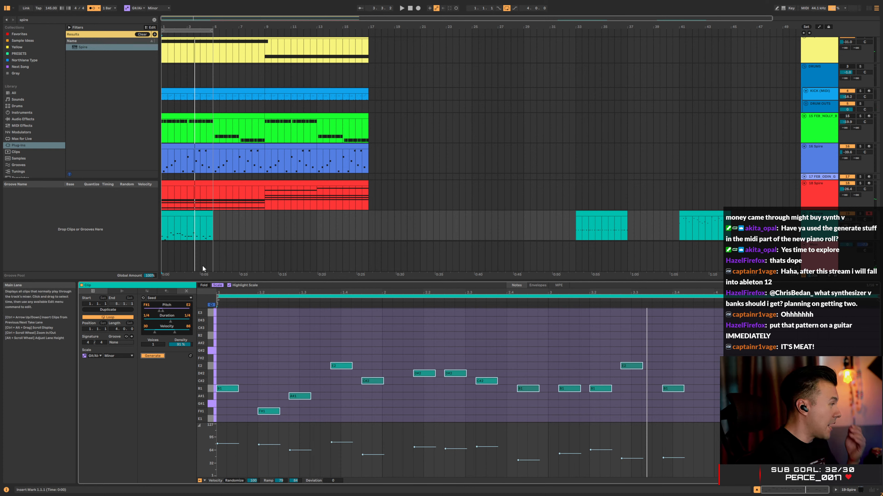
Set the Seed generator's pitch range to C#2 through G#3 and its voices to 2, listening with the full mix
{"action": "left_click", "coordinate": [158, 299]}
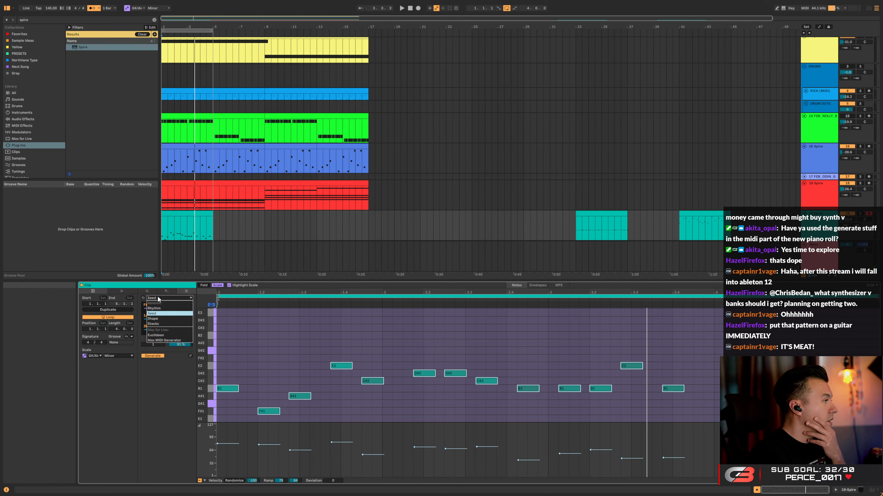
{"action": "left_click", "coordinate": [186, 218]}
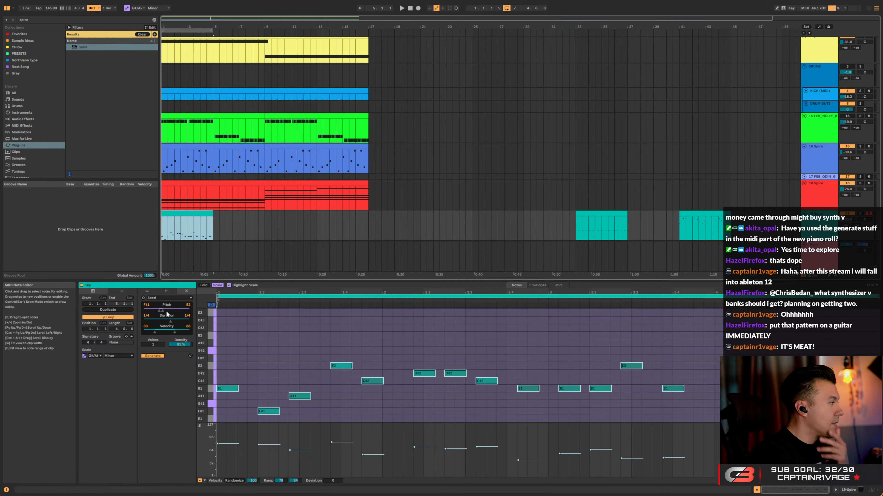
{"action": "left_click_drag", "start_coordinate": [147, 305], "coordinate": [169, 311]}
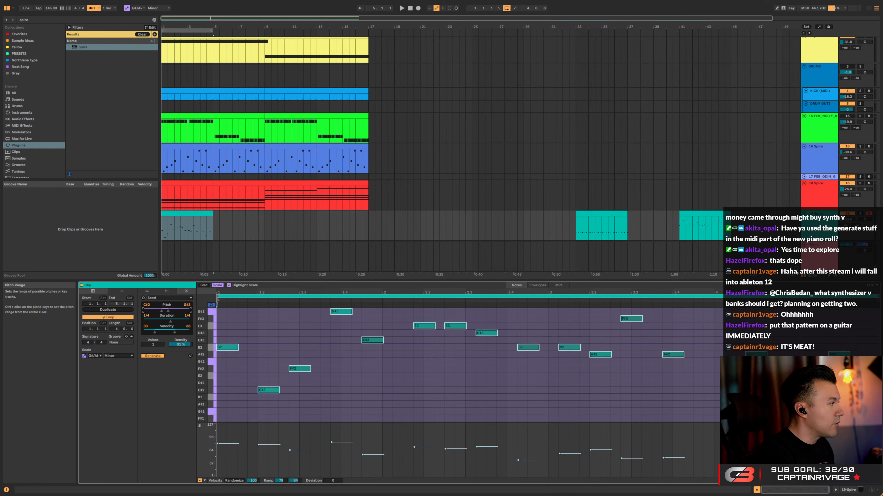
{"action": "key", "text": "space"}
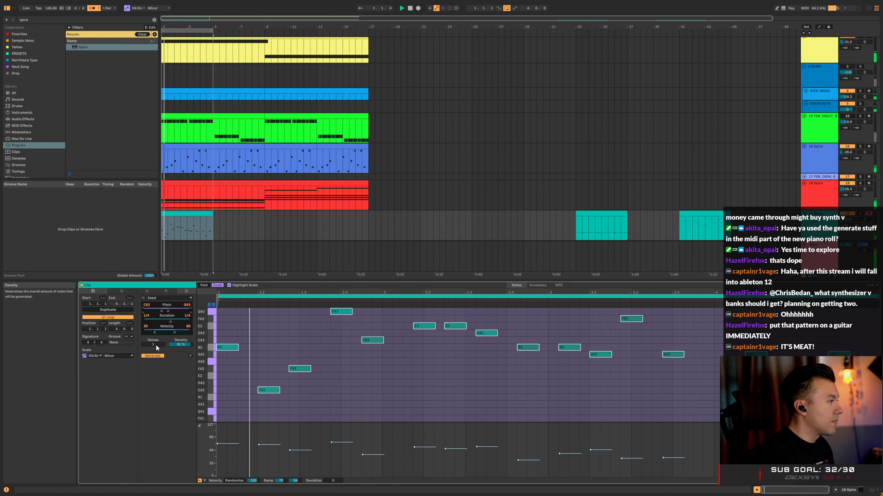
{"action": "left_click_drag", "start_coordinate": [155, 344], "coordinate": [155, 340]}
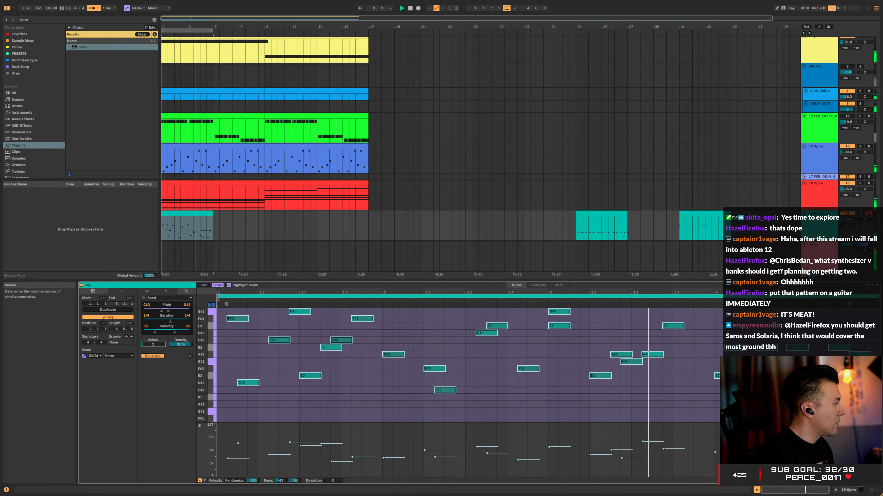
Set the Seed generator to one voice, 100 % density and a fixed 1/8 note duration
{"action": "left_click_drag", "start_coordinate": [155, 344], "coordinate": [155, 349]}
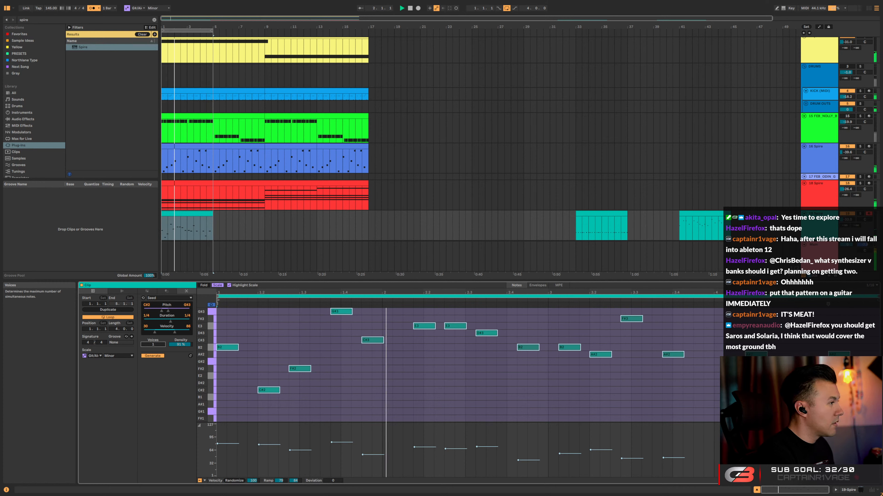
{"action": "left_click_drag", "start_coordinate": [153, 345], "coordinate": [181, 333]}
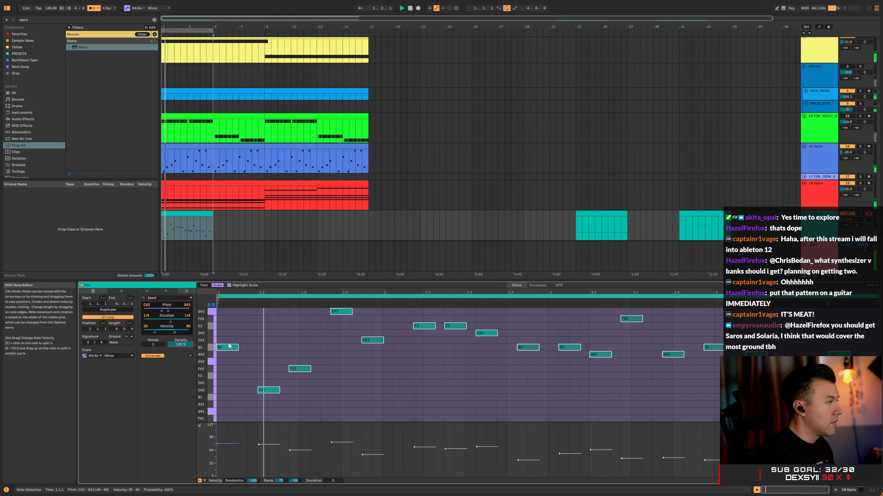
{"action": "mouse_move", "coordinate": [171, 322]}
{"action": "left_mouse_down"}
{"action": "mouse_move", "coordinate": [178, 321]}
{"action": "mouse_move", "coordinate": [160, 321]}
{"action": "mouse_move", "coordinate": [164, 311]}
{"action": "left_mouse_up"}
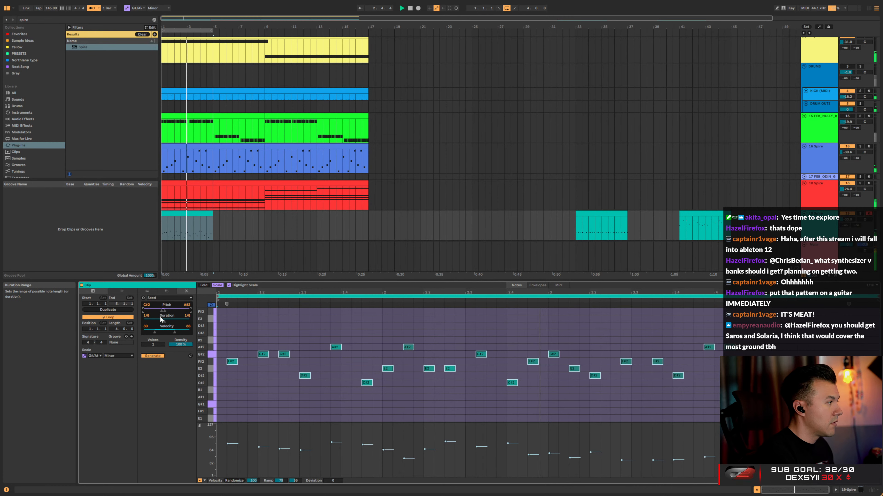
Raise the Seed generator's pitch range to B4 through G#5 while the full mix plays
{"action": "left_click_drag", "start_coordinate": [161, 311], "coordinate": [177, 311]}
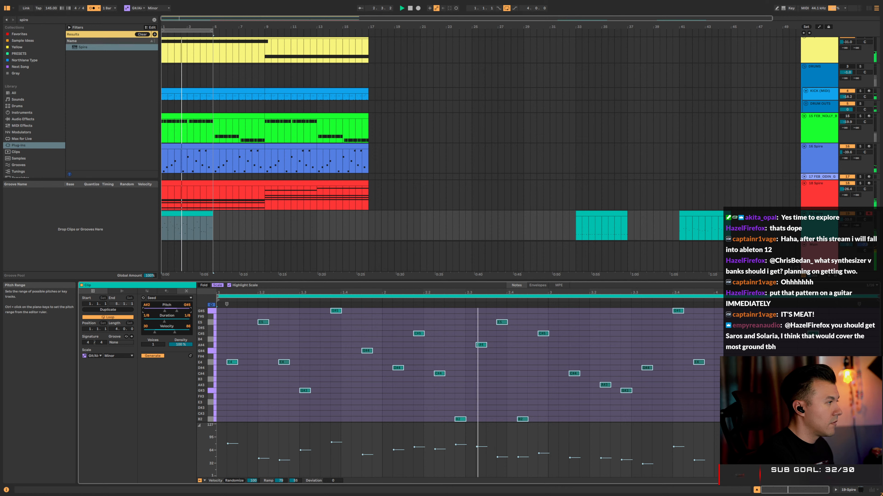
{"action": "left_click_drag", "start_coordinate": [165, 312], "coordinate": [172, 311]}
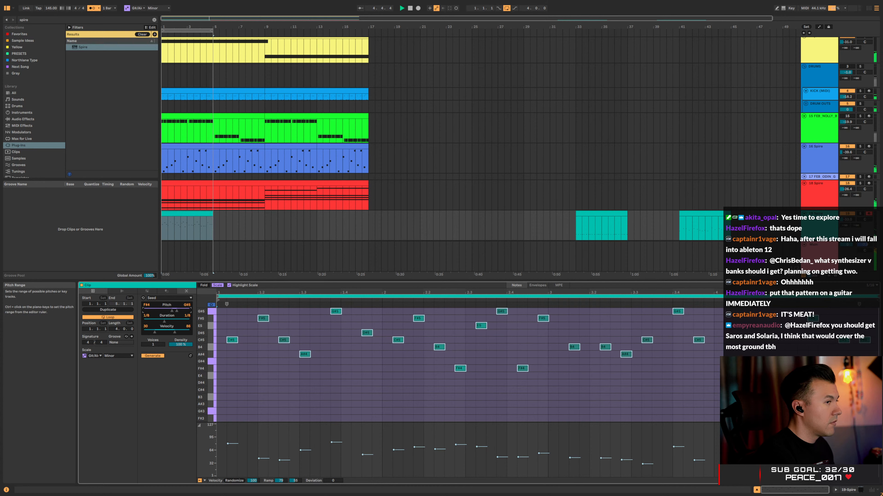
{"action": "left_click_drag", "start_coordinate": [172, 311], "coordinate": [175, 312]}
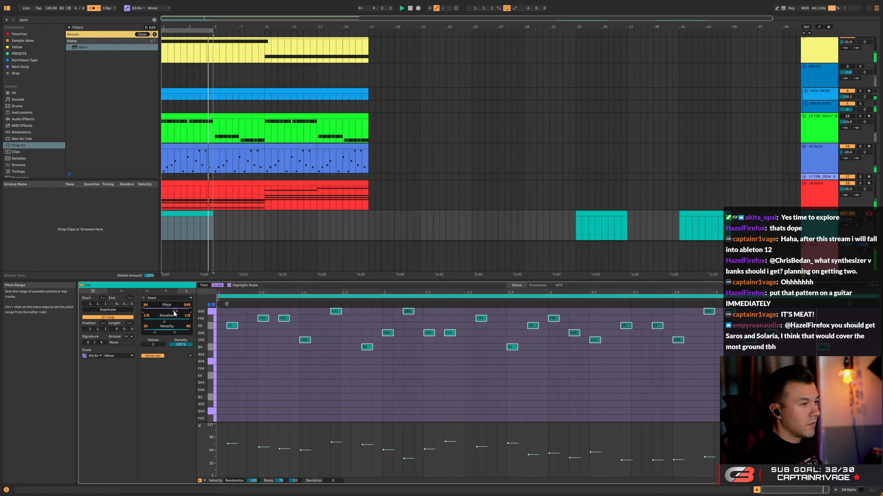
Apply the Arpeggiate transformation to the Seed notes and set it to Up style, 1/32 rate, +12 distance and 100 % gate
{"action": "left_click", "coordinate": [166, 292]}
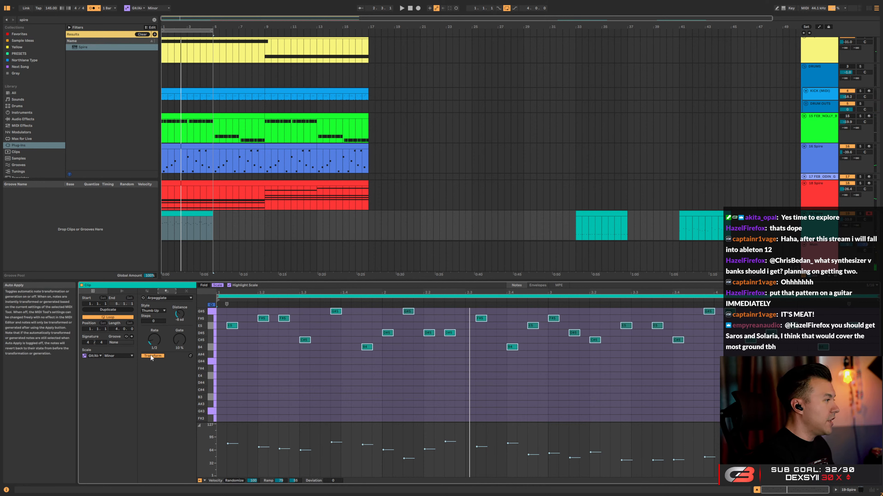
{"action": "key", "text": "space"}
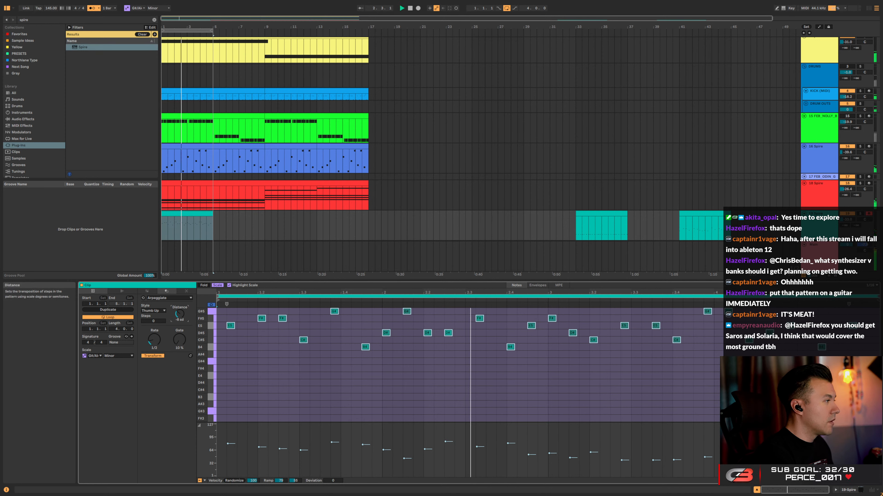
{"action": "mouse_move", "coordinate": [160, 339]}
{"action": "left_mouse_down"}
{"action": "mouse_move", "coordinate": [160, 331]}
{"action": "mouse_move", "coordinate": [167, 345]}
{"action": "left_mouse_up"}
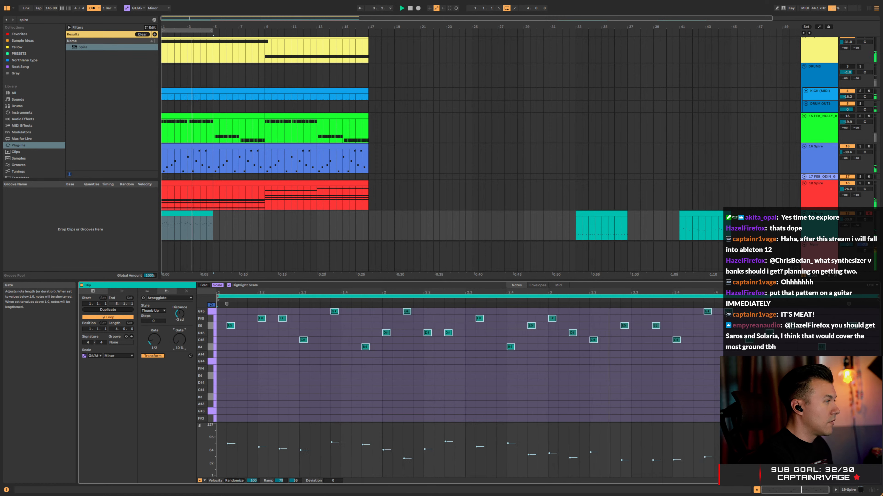
{"action": "left_click_drag", "start_coordinate": [155, 340], "coordinate": [154, 348]}
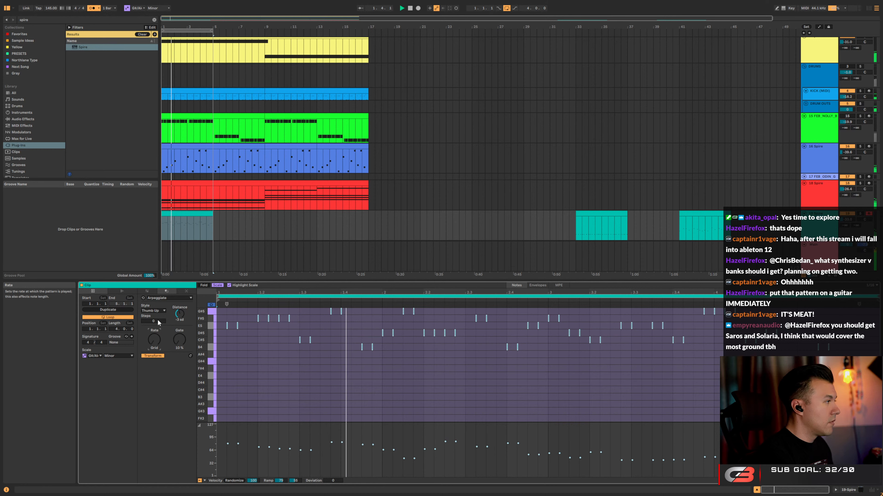
{"action": "left_click_drag", "start_coordinate": [180, 315], "coordinate": [180, 304]}
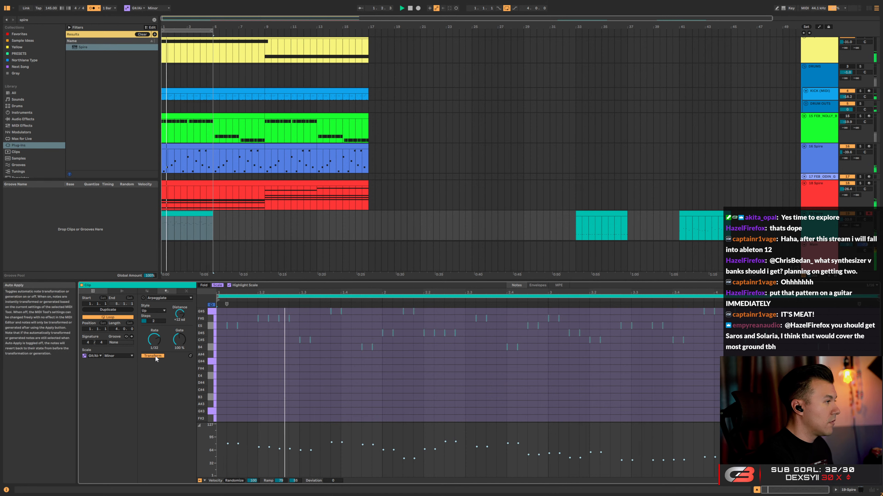
Change the arpeggio to the Up & Down style with a 1/8 rate, zero distance and 195 % gate
{"action": "left_click_drag", "start_coordinate": [148, 345], "coordinate": [148, 340]}
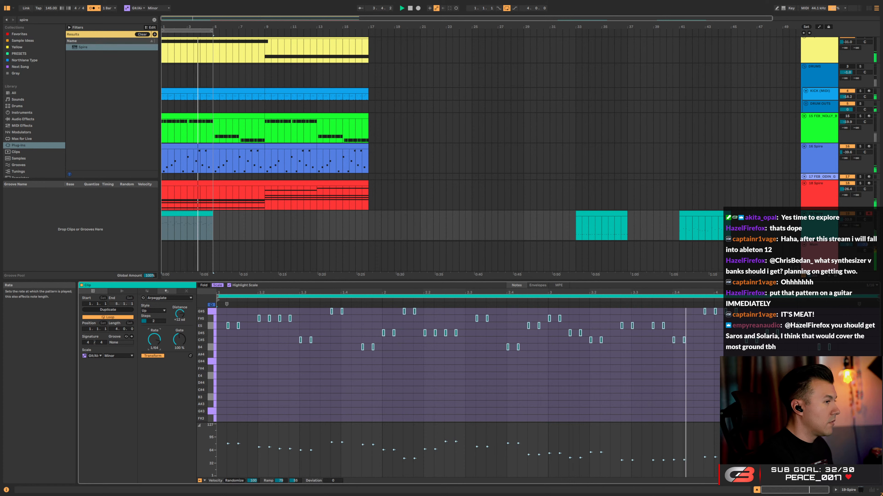
{"action": "mouse_move", "coordinate": [179, 339]}
{"action": "left_mouse_down"}
{"action": "mouse_move", "coordinate": [179, 316]}
{"action": "mouse_move", "coordinate": [179, 325]}
{"action": "left_mouse_up"}
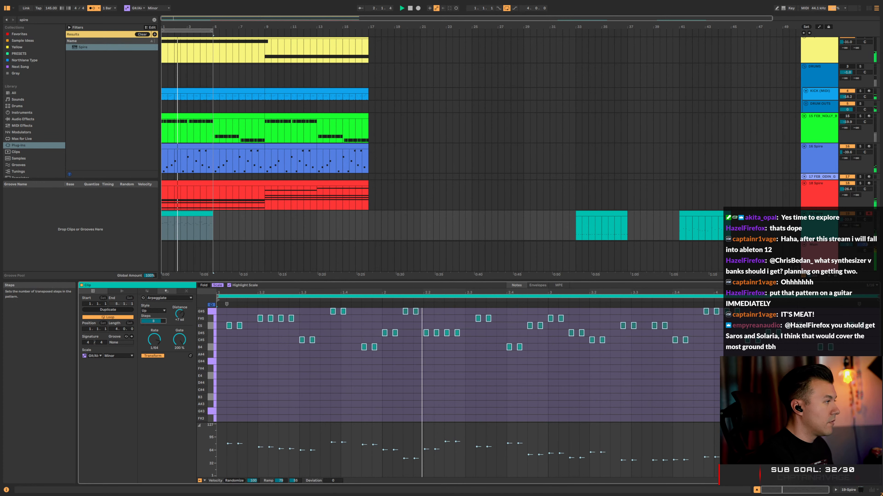
{"action": "left_click", "coordinate": [153, 310]}
{"action": "left_click", "coordinate": [151, 336]}
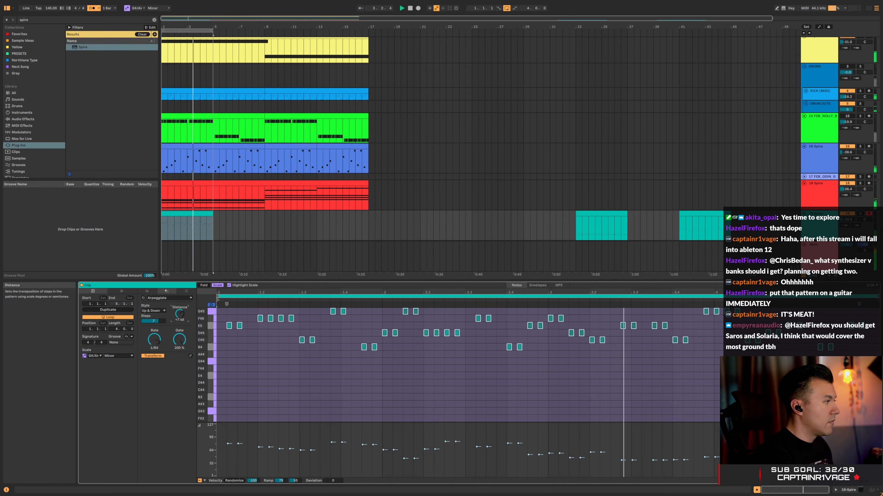
{"action": "left_click_drag", "start_coordinate": [180, 339], "coordinate": [153, 338]}
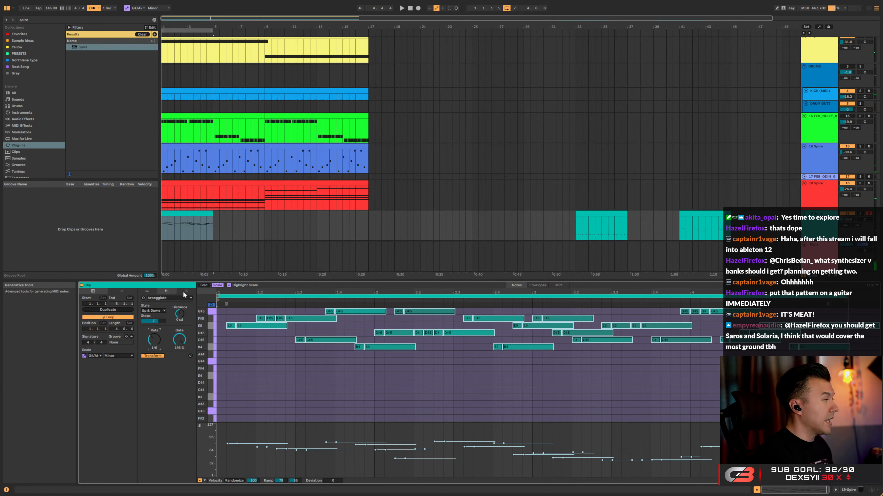
Clear all notes from the clip, generate a Stacks chord progression in it, and play it briefly
{"action": "left_click", "coordinate": [165, 298]}
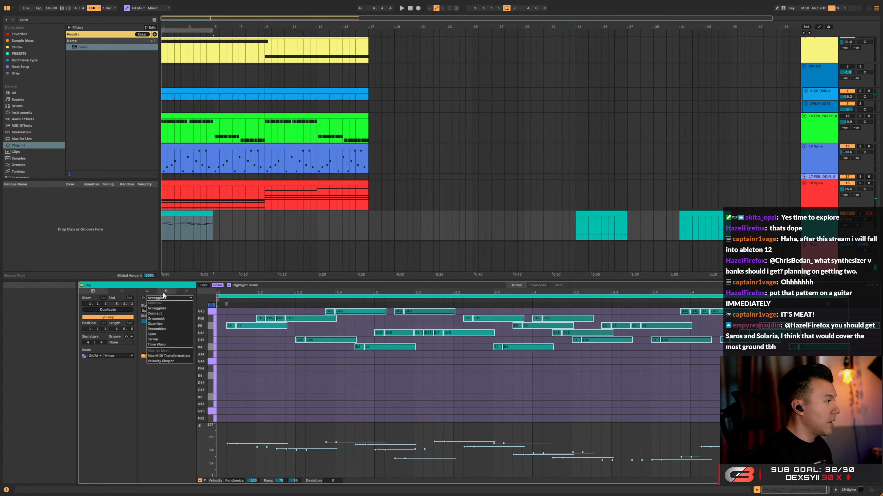
{"action": "left_click", "coordinate": [164, 296]}
{"action": "left_click", "coordinate": [186, 291]}
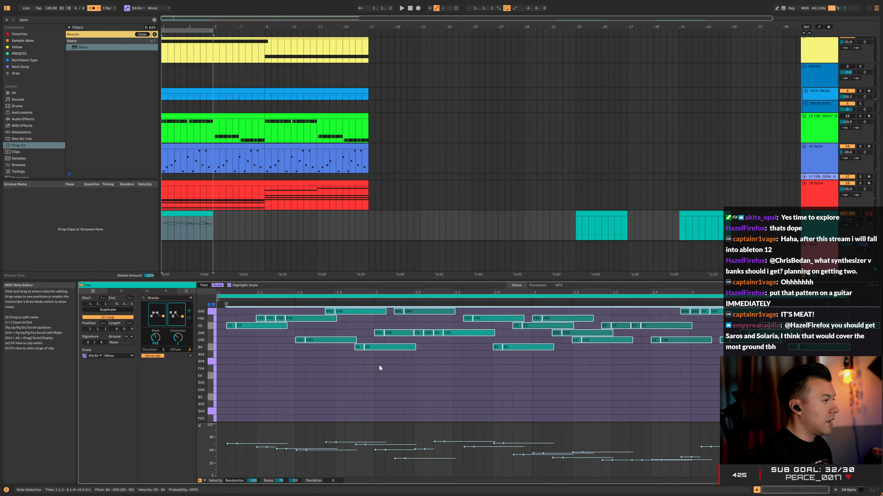
{"action": "key", "text": "Delete"}
{"action": "left_click", "coordinate": [152, 356]}
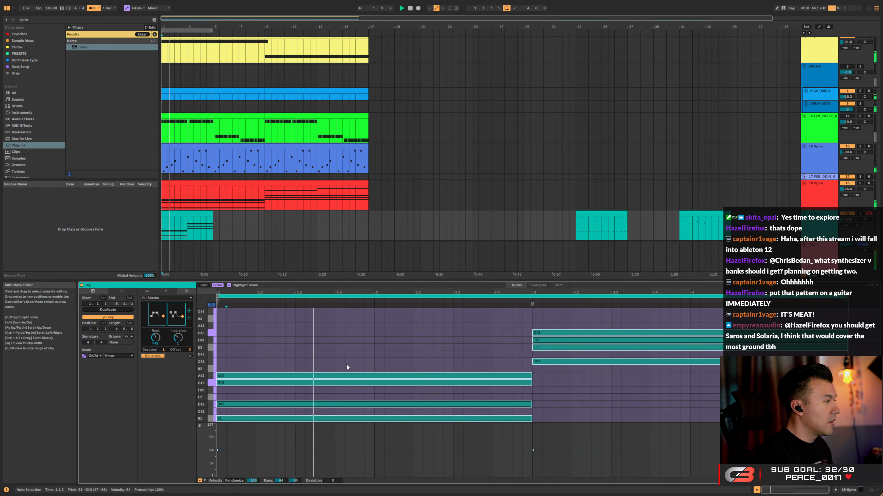
{"action": "key", "text": "space"}
Arpeggiate the stacked chords in the Up & Down style, listen, set the rate to 1/16 and shorten the gate
{"action": "left_click", "coordinate": [161, 291]}
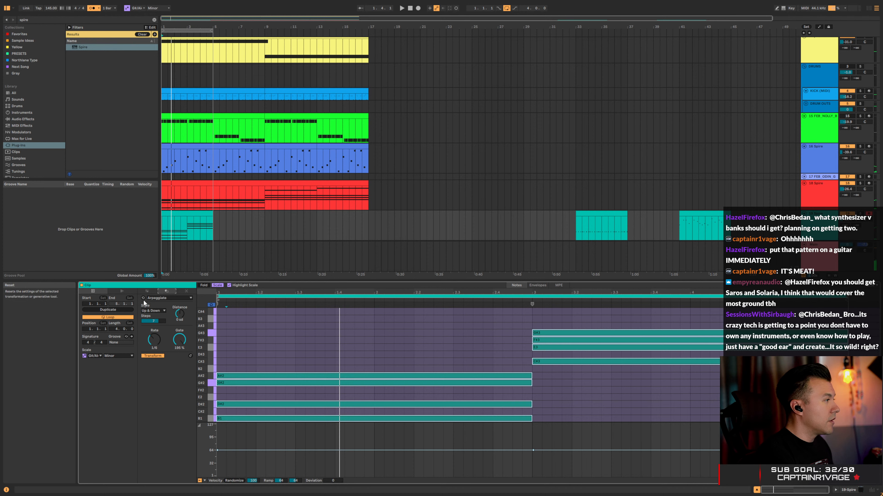
{"action": "left_click", "coordinate": [156, 355]}
{"action": "key", "text": "space"}
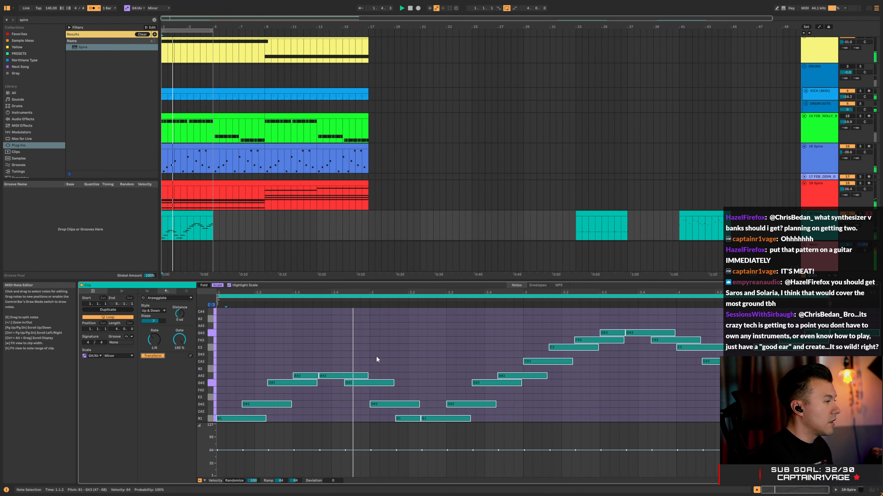
{"action": "left_click_drag", "start_coordinate": [156, 341], "coordinate": [179, 328]}
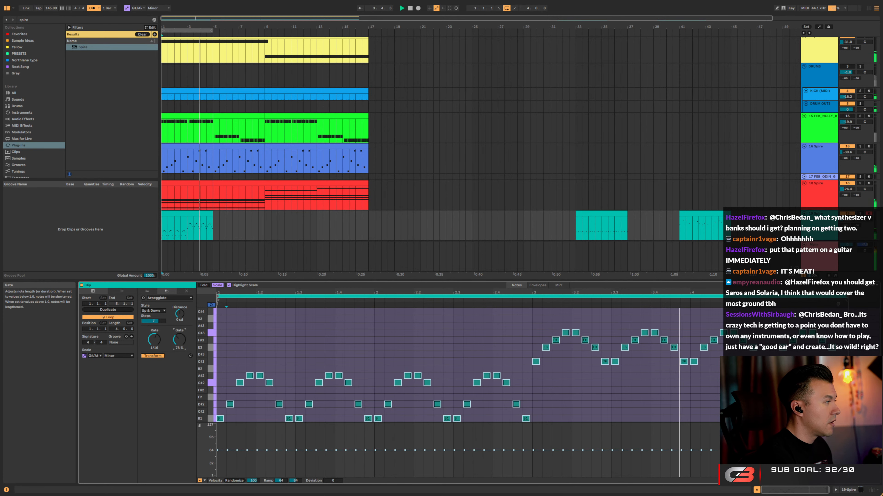
Try the Down & Up and Pinky Up arpeggio styles on the chords with a 100 % gate
{"action": "left_click", "coordinate": [155, 311]}
{"action": "left_click", "coordinate": [154, 342]}
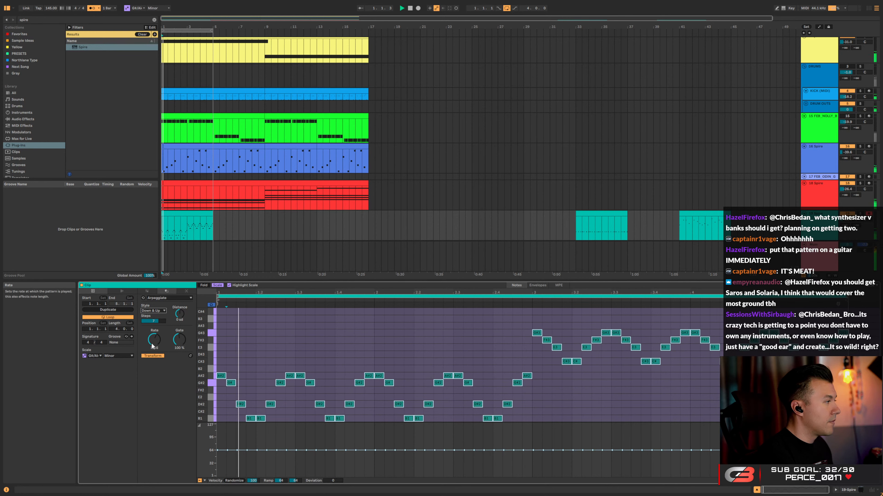
{"action": "left_click", "coordinate": [155, 311]}
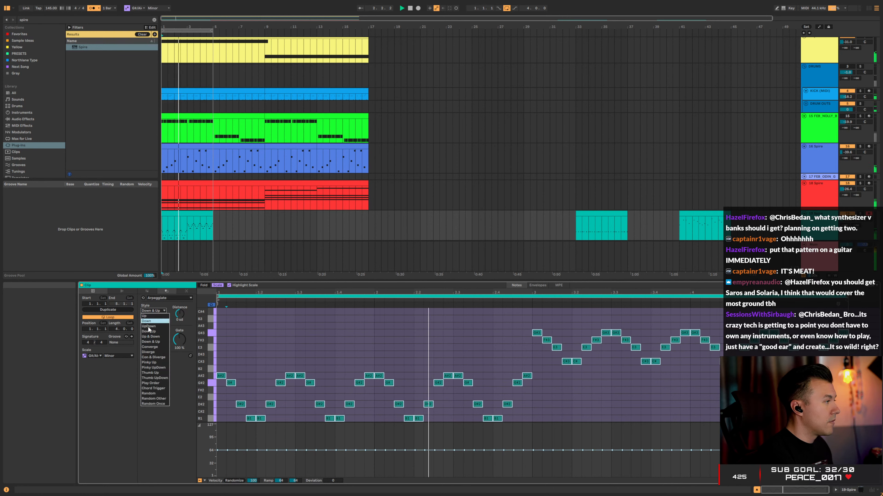
{"action": "left_click", "coordinate": [152, 365]}
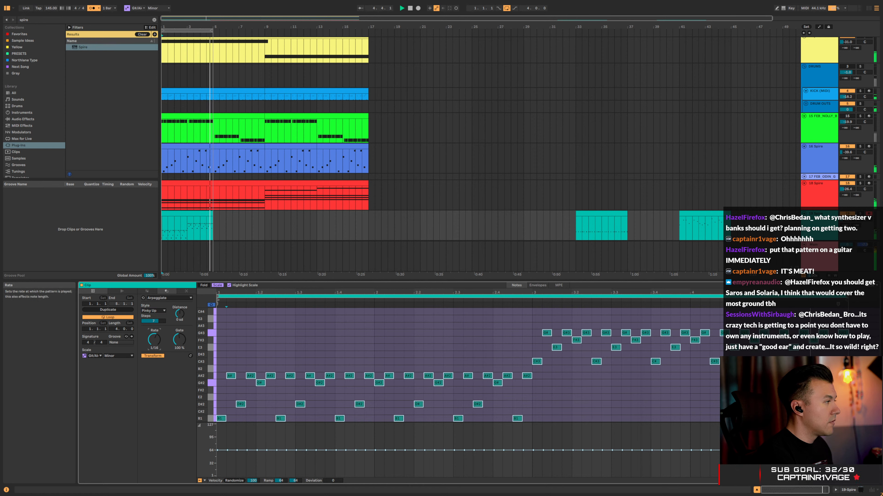
Slow the arpeggio rate to 1/8, increase its distance, and change the style to Thumb Up
{"action": "left_click_drag", "start_coordinate": [155, 342], "coordinate": [180, 312]}
{"action": "left_click", "coordinate": [157, 313]}
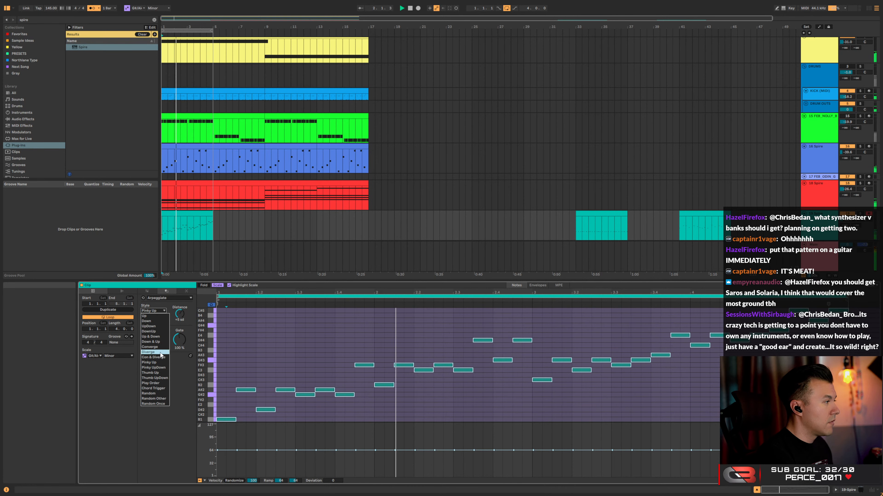
{"action": "left_click", "coordinate": [154, 373]}
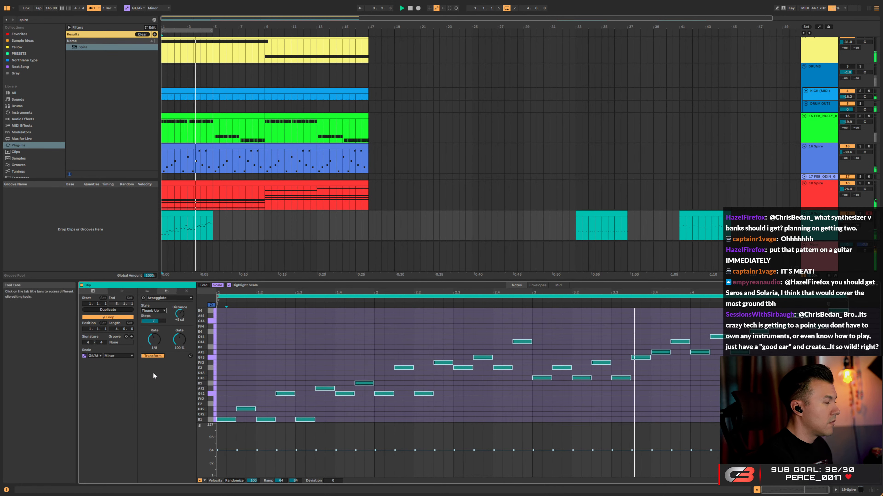
Replace the arpeggio with Stacks chords and change the second chord's pattern
{"action": "left_click", "coordinate": [184, 293]}
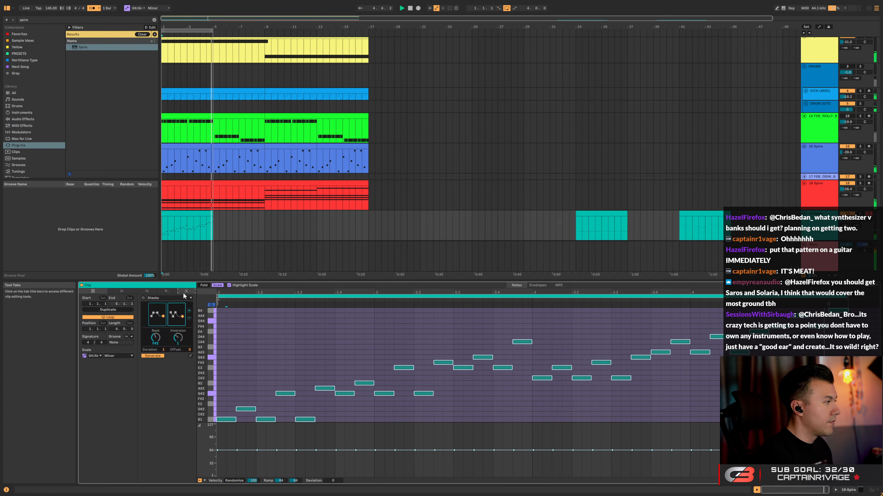
{"action": "left_click", "coordinate": [176, 314]}
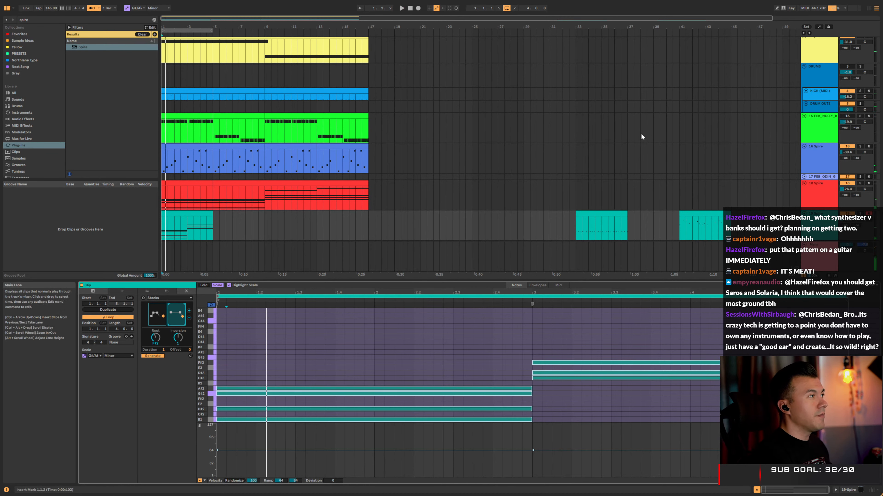
{"action": "scroll", "coordinate": [401, 181], "scroll_direction": "down", "scroll_amount": 2}
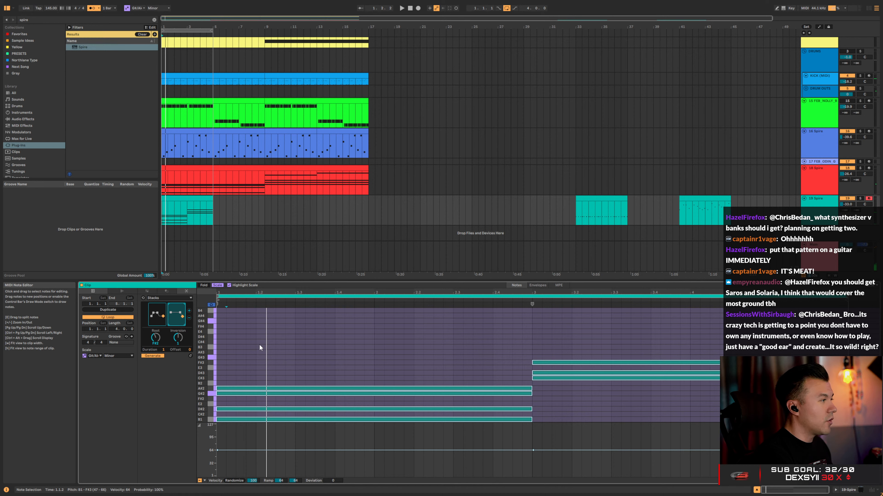
{"action": "left_click_drag", "start_coordinate": [176, 315], "coordinate": [176, 318]}
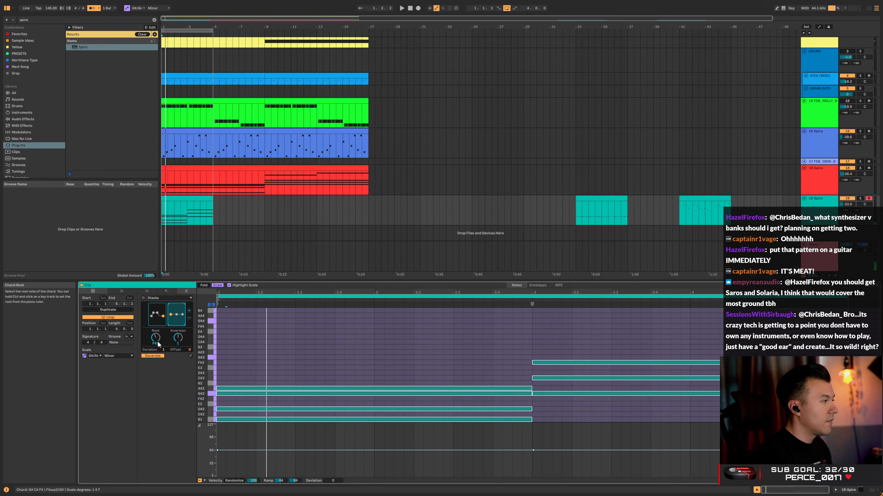
Set the second chord's root to E2, give it another pattern, and set its inversion to 0
{"action": "left_click_drag", "start_coordinate": [158, 344], "coordinate": [176, 309]}
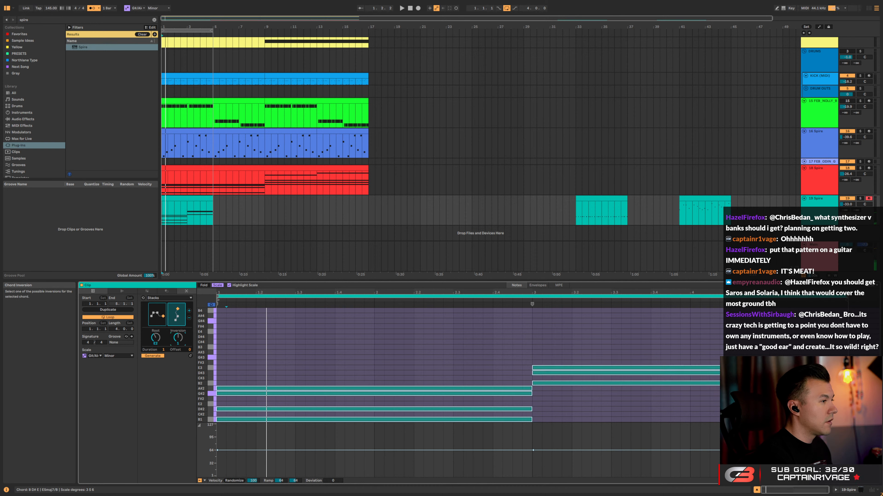
{"action": "left_click_drag", "start_coordinate": [178, 338], "coordinate": [178, 334]}
{"action": "left_click_drag", "start_coordinate": [178, 338], "coordinate": [177, 344]}
Play back the stacked chords with the teal Spire track soloed, and select the second chord in Stacks
{"action": "left_click", "coordinate": [160, 318]}
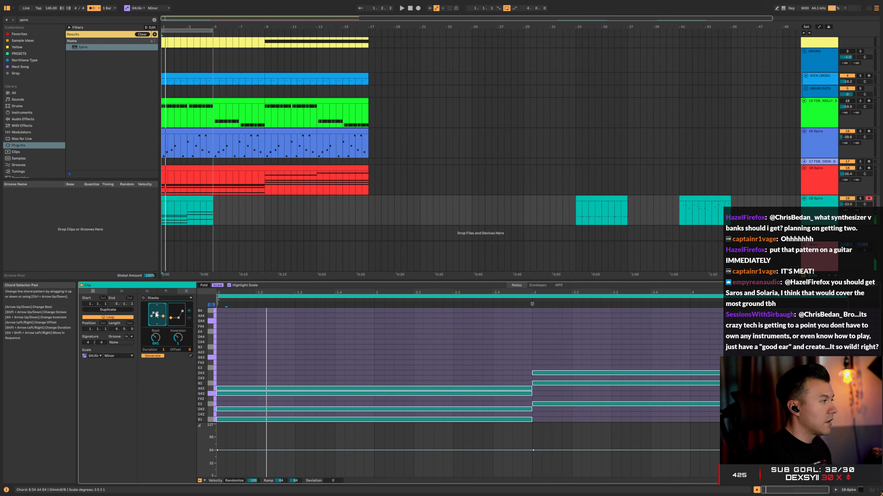
{"action": "key", "text": "space"}
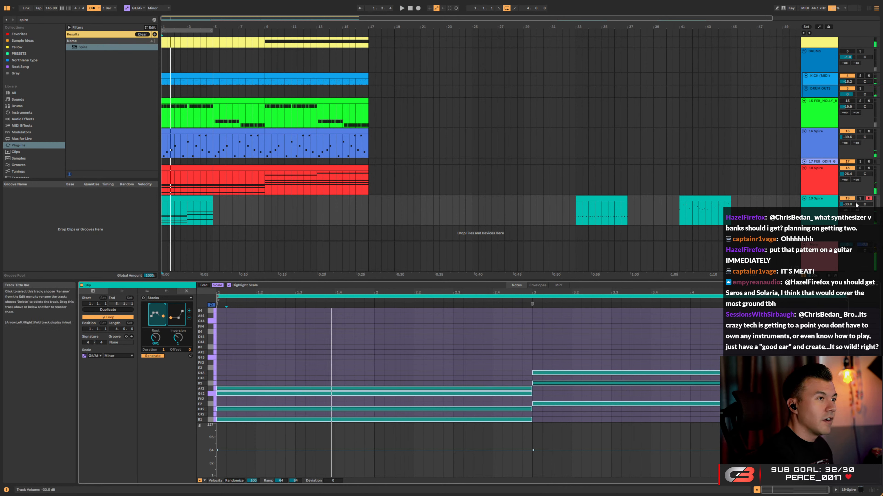
{"action": "left_click", "coordinate": [860, 198]}
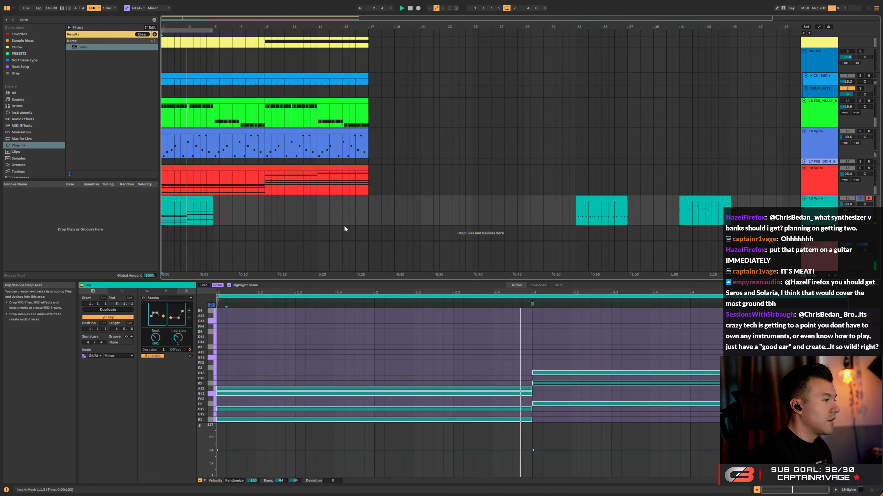
{"action": "left_click", "coordinate": [173, 315]}
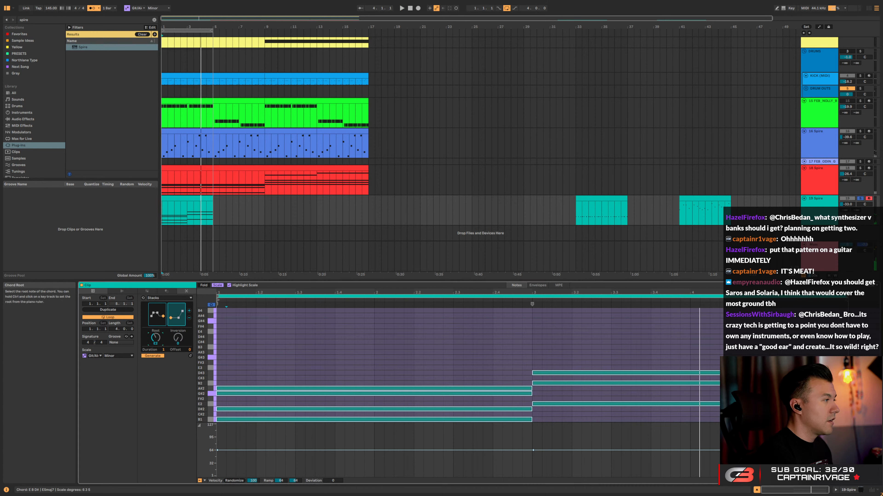
Set the second Stacks chord's root to D#2 and play back the chord pair
{"action": "left_click_drag", "start_coordinate": [156, 337], "coordinate": [156, 342]}
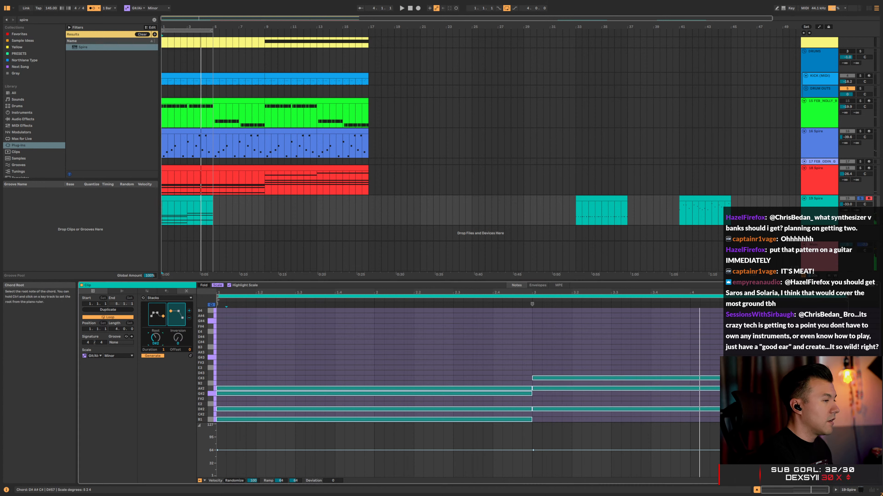
{"action": "key", "text": "space"}
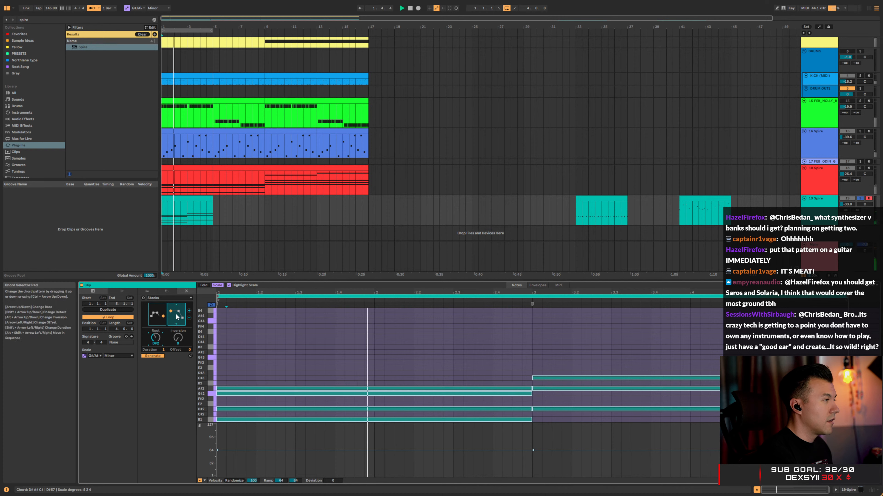
{"action": "left_click_drag", "start_coordinate": [177, 315], "coordinate": [176, 308]}
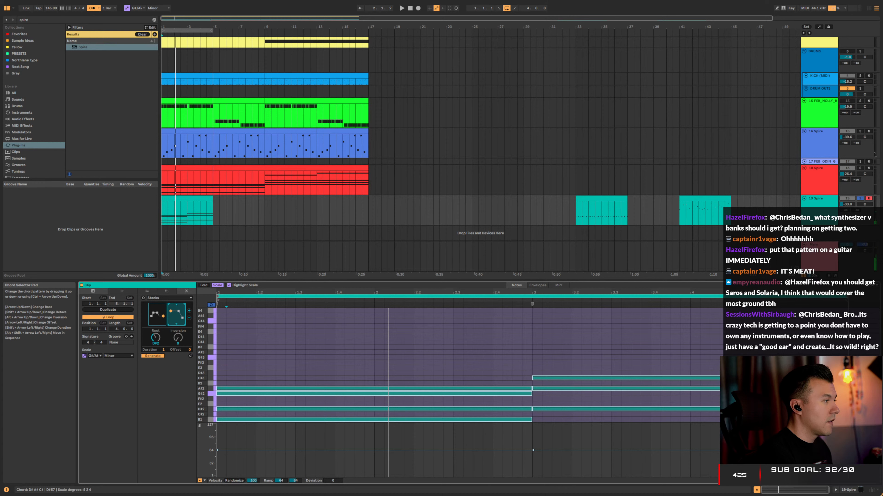
{"action": "key", "text": "space"}
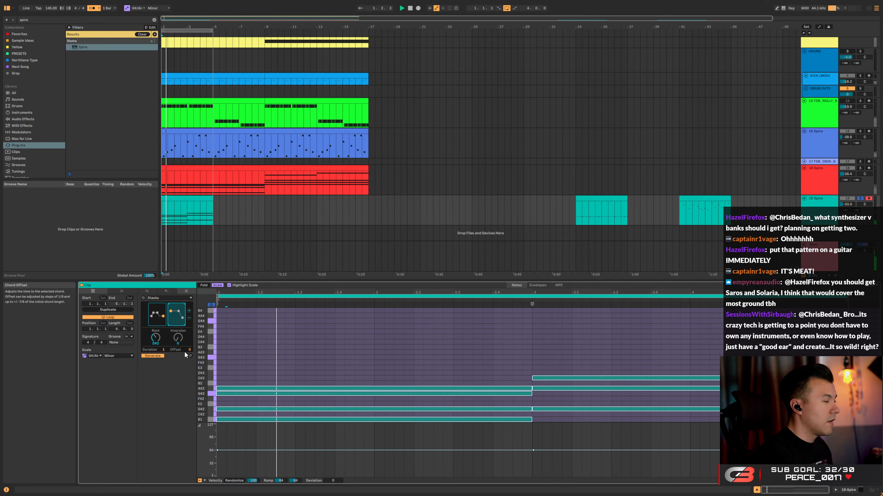
Arpeggiate the stacked chords with a distance of +4 sd and the Play Order style
{"action": "left_click", "coordinate": [165, 293]}
{"action": "left_click", "coordinate": [154, 355]}
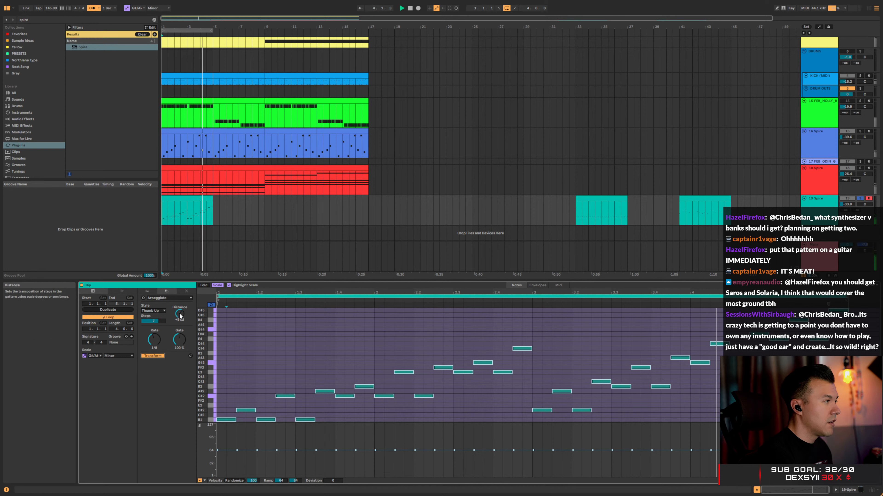
{"action": "left_click_drag", "start_coordinate": [180, 316], "coordinate": [179, 319]}
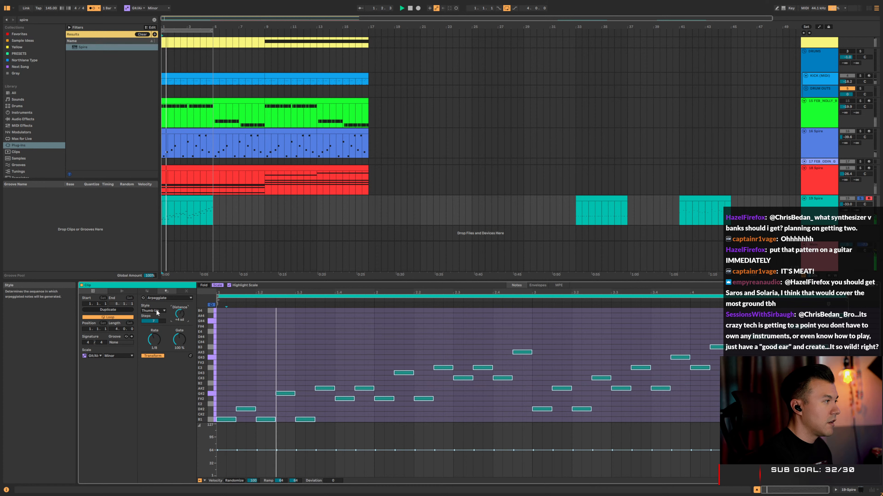
{"action": "left_click", "coordinate": [156, 311]}
{"action": "left_click", "coordinate": [153, 383]}
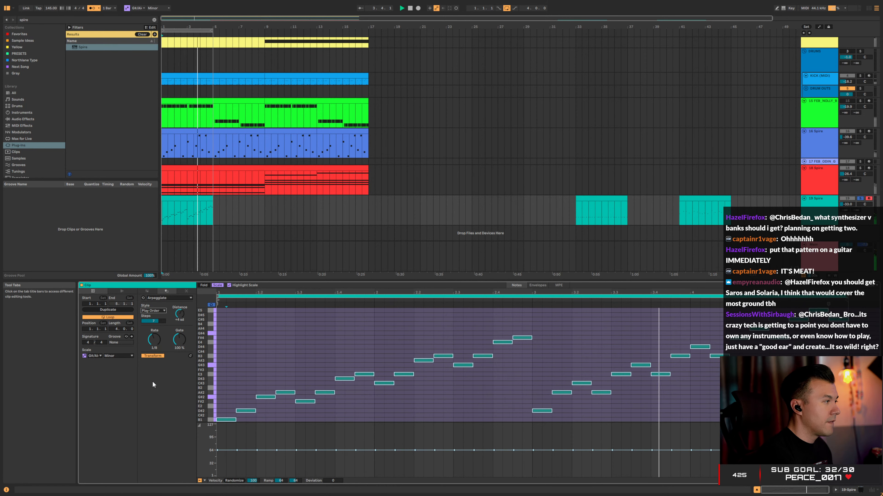
Change the arpeggio style to Random with a distance of 0 sd and reapply it for a new sequence
{"action": "left_click", "coordinate": [153, 311]}
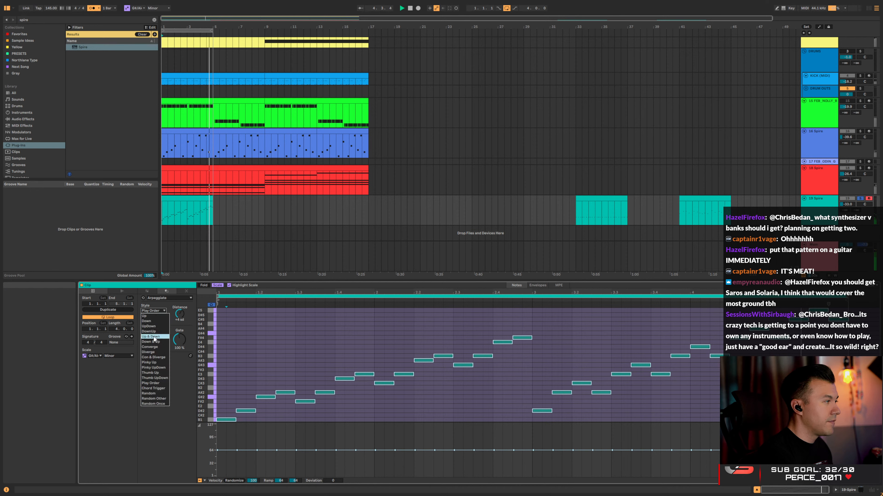
{"action": "left_click", "coordinate": [148, 393]}
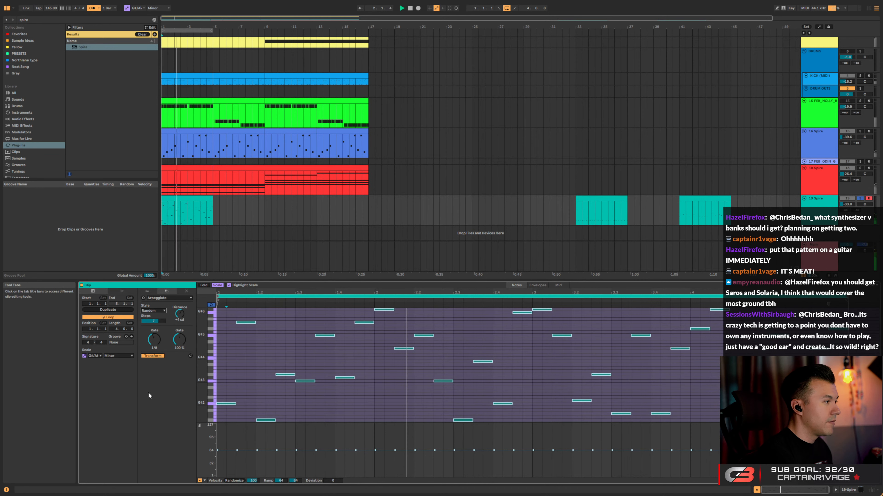
{"action": "left_click_drag", "start_coordinate": [181, 314], "coordinate": [180, 316]}
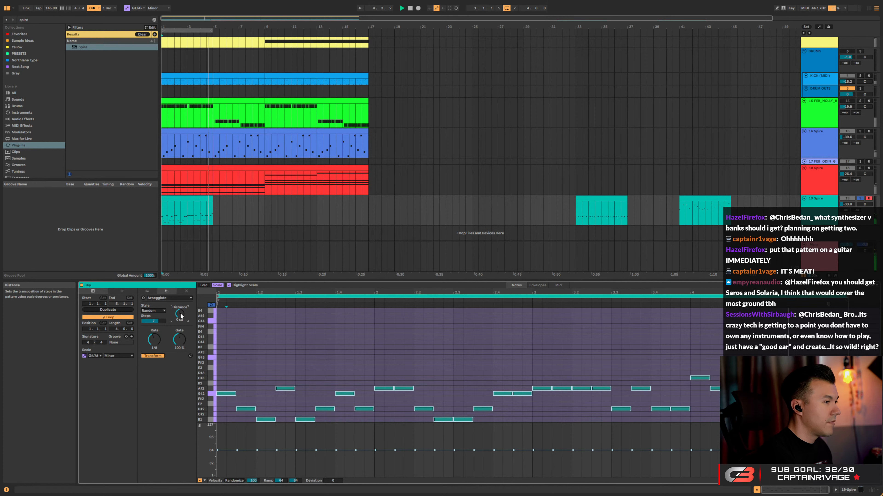
{"action": "left_click", "coordinate": [190, 356]}
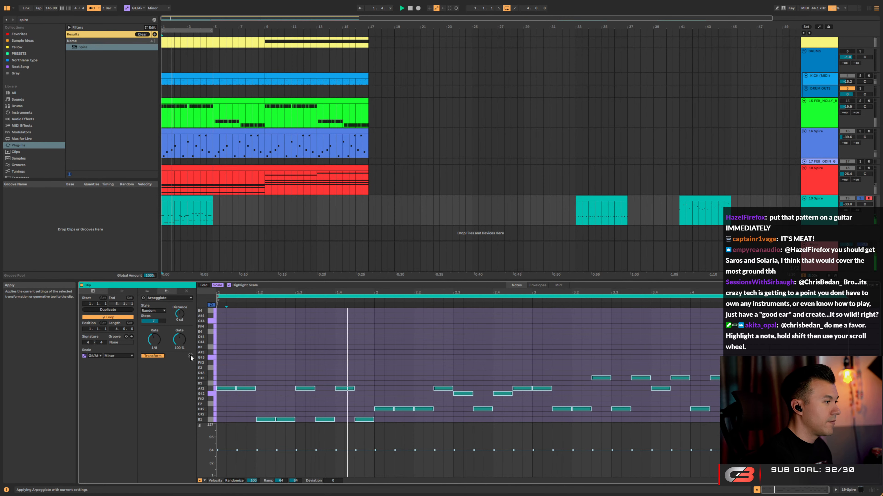
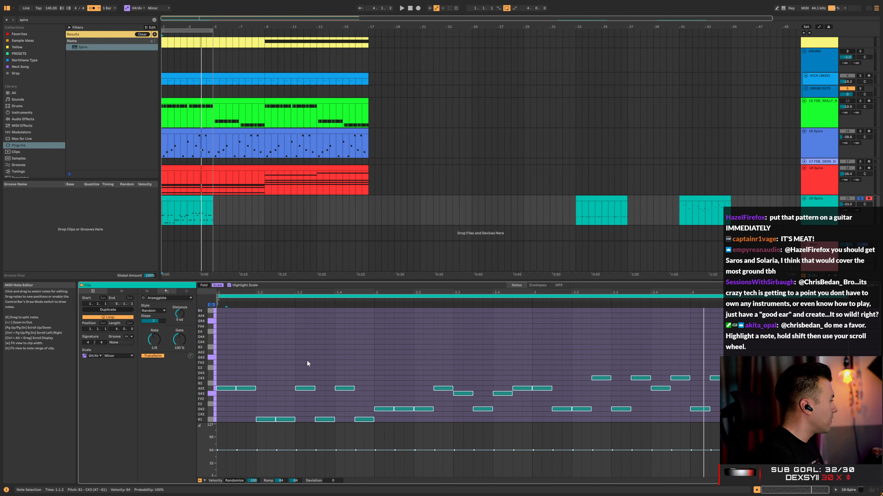
Select the A#2 note at beat 1.4 and try dividing it into equal parts
{"action": "left_click", "coordinate": [330, 365]}
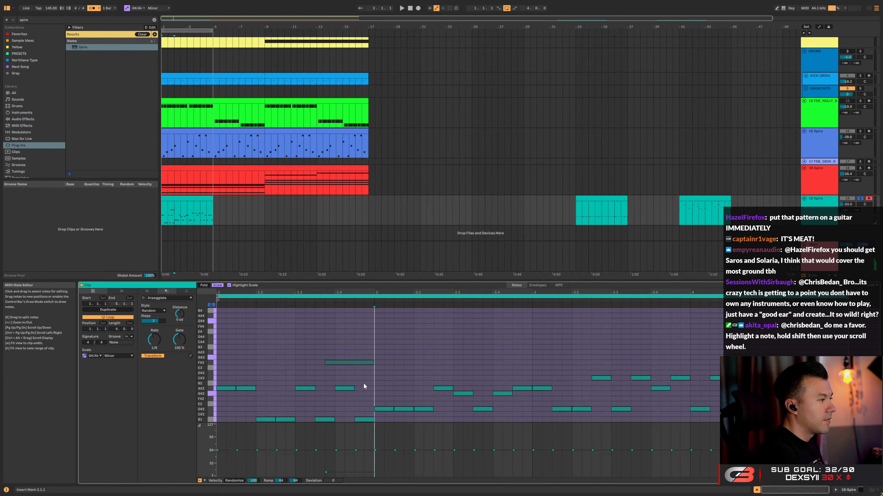
{"action": "mouse_move", "coordinate": [355, 375]}
{"action": "left_mouse_down"}
{"action": "mouse_move", "coordinate": [341, 397]}
{"action": "mouse_move", "coordinate": [327, 399]}
{"action": "left_mouse_up"}
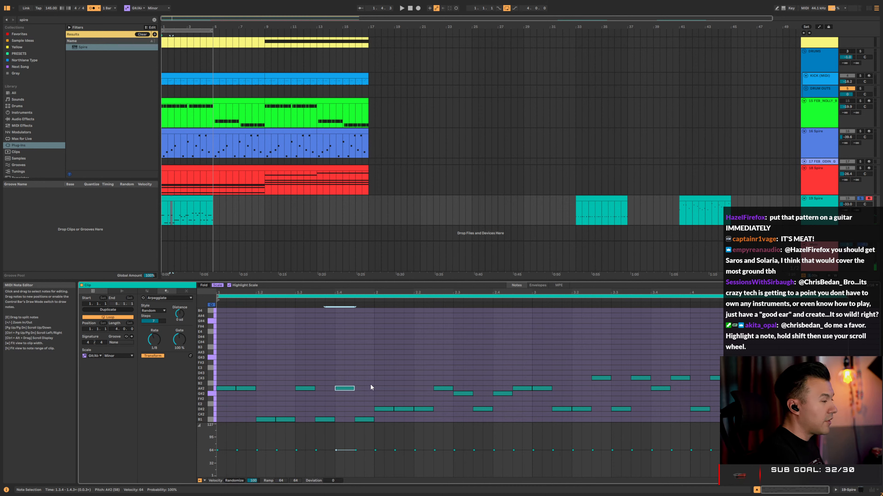
{"action": "scroll", "coordinate": [370, 384], "scroll_direction": "up", "scroll_amount": 2}
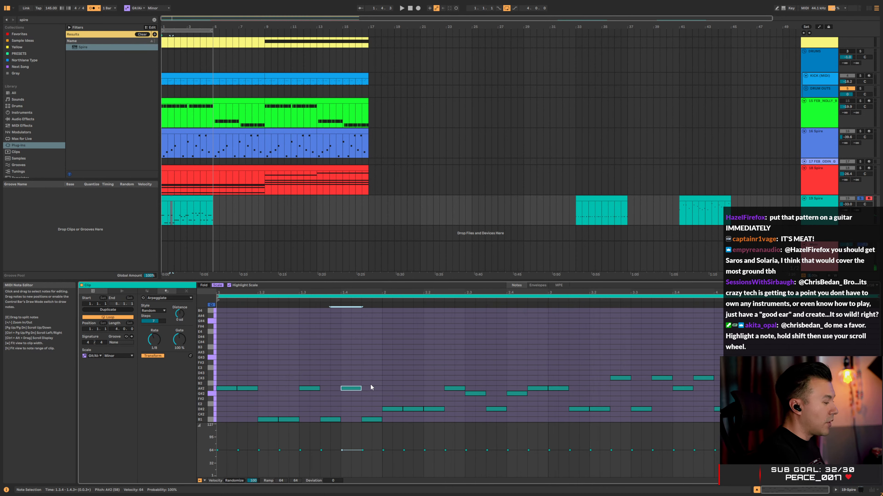
{"action": "scroll", "coordinate": [371, 385], "scroll_direction": "up", "scroll_amount": 1, "text": "shift"}
{"action": "scroll", "coordinate": [371, 383], "scroll_direction": "down", "scroll_amount": 1, "text": "shift"}
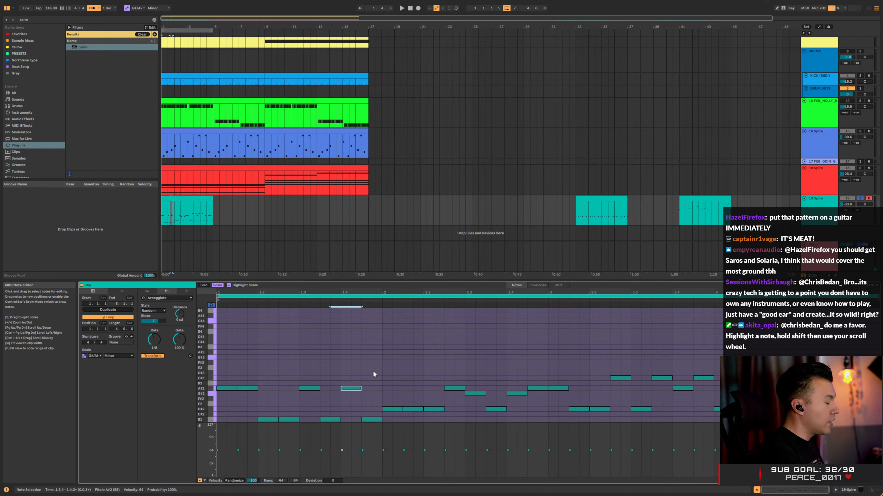
{"action": "scroll", "coordinate": [350, 389], "scroll_direction": "up", "scroll_amount": 1, "text": "shift"}
{"action": "scroll", "coordinate": [350, 389], "scroll_direction": "down", "scroll_amount": 1, "text": "shift"}
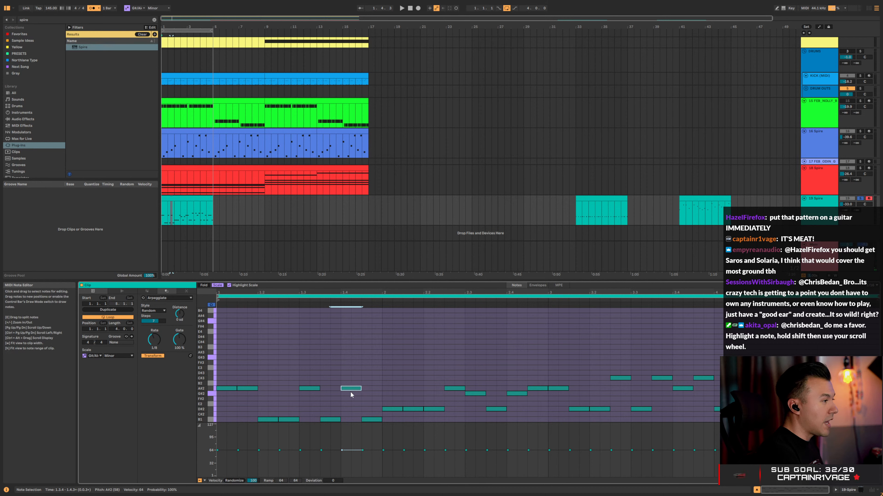
{"action": "scroll", "coordinate": [350, 391], "scroll_direction": "up", "scroll_amount": 1, "text": "shift"}
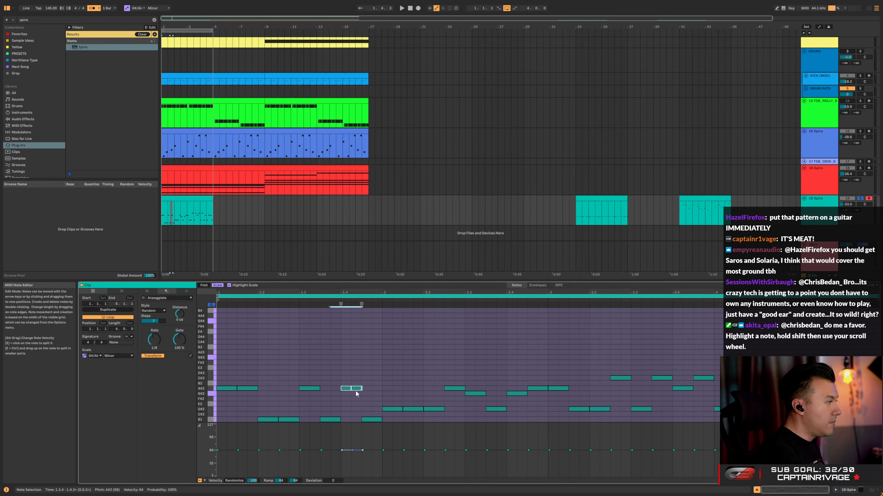
{"action": "scroll", "coordinate": [355, 391], "scroll_direction": "down", "scroll_amount": 1, "text": "shift"}
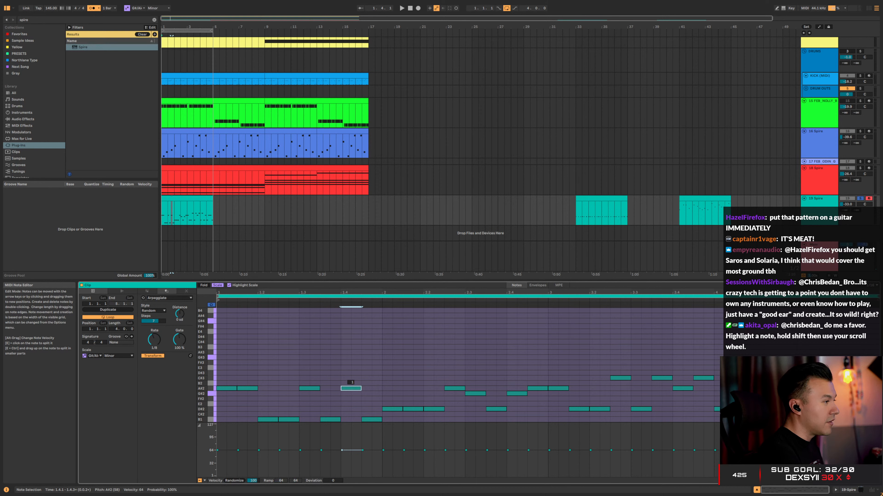
{"action": "scroll", "coordinate": [351, 389], "scroll_direction": "down", "scroll_amount": 1, "text": "shift"}
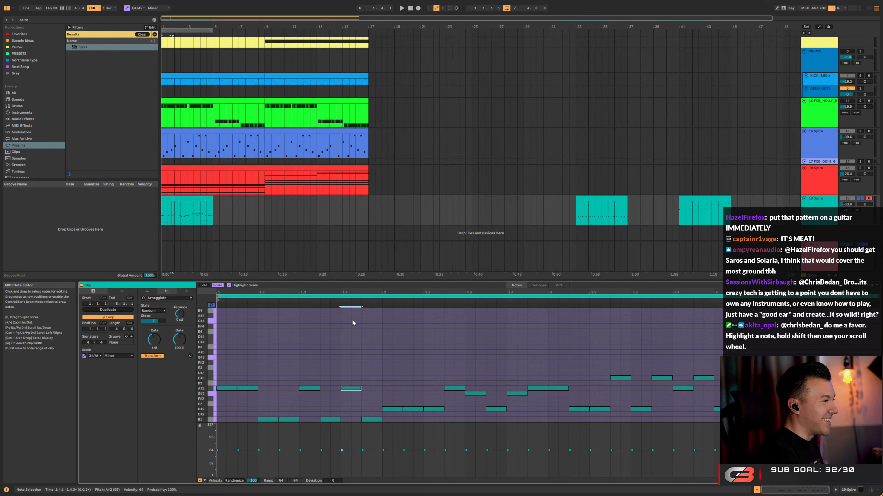
Enlarge the clip's note editor until the pitch names on the notes are readable
{"action": "left_click_drag", "start_coordinate": [358, 281], "coordinate": [358, 154]}
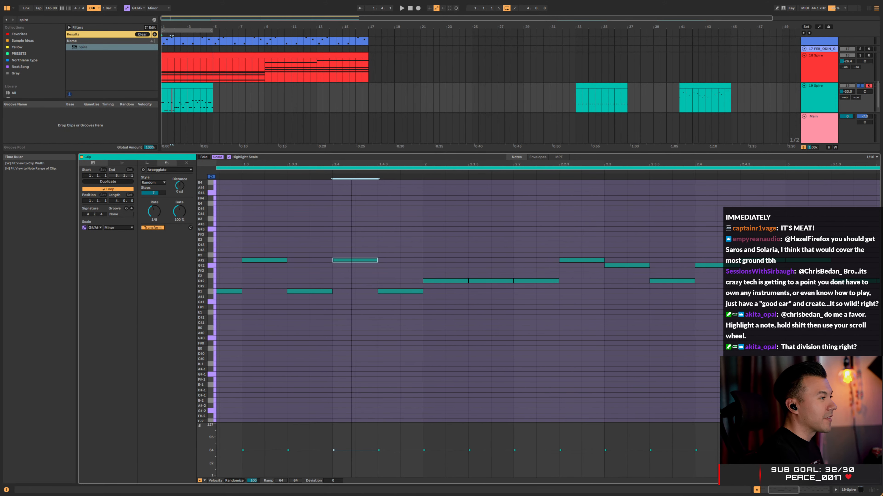
{"action": "double_click", "coordinate": [209, 271]}
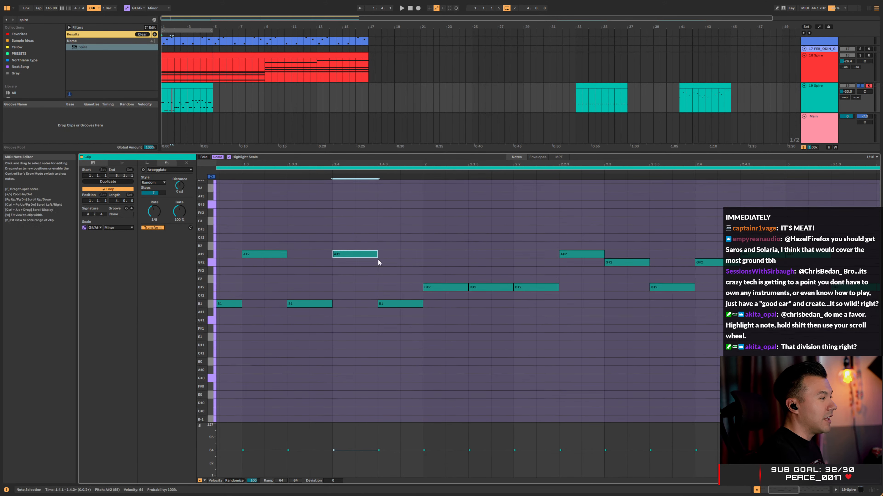
{"action": "scroll", "coordinate": [378, 265], "scroll_direction": "up", "scroll_amount": 2}
Slice the A#2 note at beat 1.4 into several uneven pieces at freely chosen points
{"action": "key", "text": "e"}
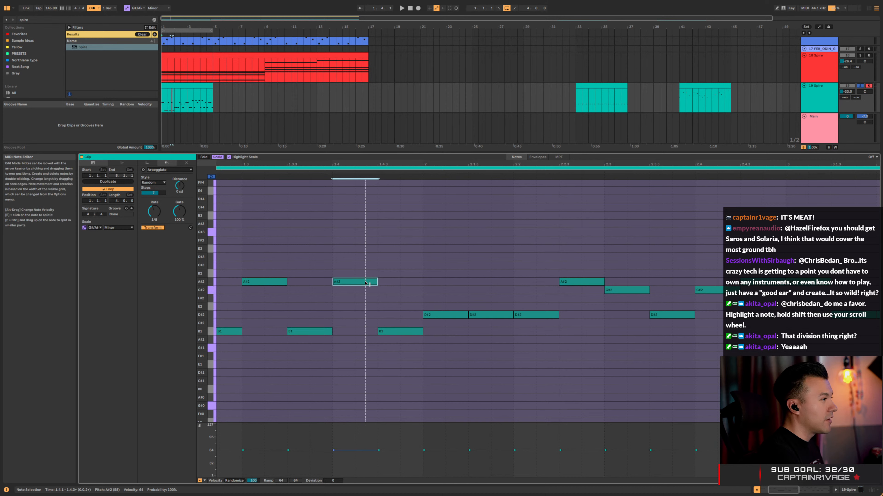
{"action": "left_click", "coordinate": [365, 282]}
{"action": "scroll", "coordinate": [363, 283], "scroll_direction": "up", "scroll_amount": 4}
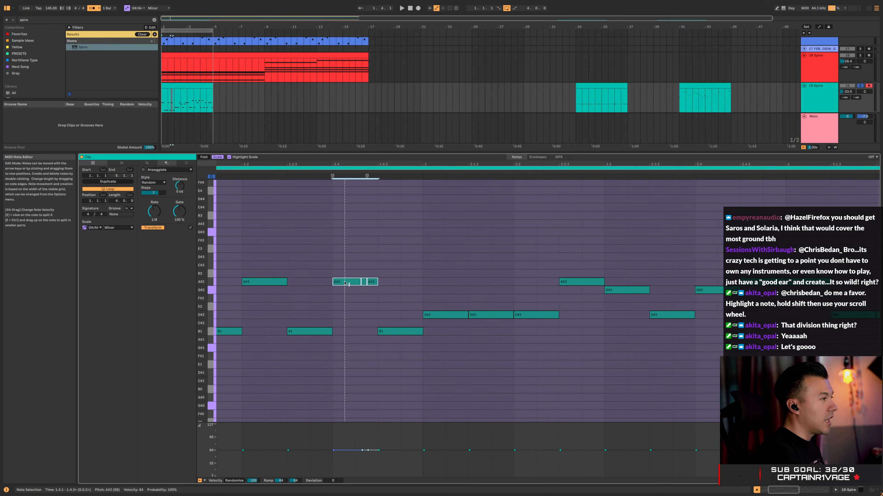
{"action": "left_click", "coordinate": [372, 282]}
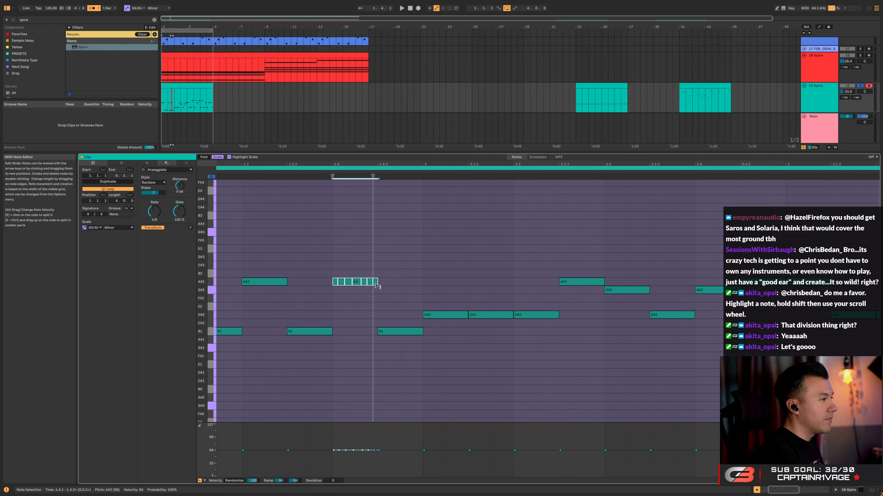
Undo the free slices made in the A#2 note at beat 1.4
{"action": "key", "text": "ctrl+z"}
{"action": "key", "text": "ctrl+z"}
{"action": "key", "text": "ctrl+z"}
{"action": "key", "text": "ctrl+z"}
{"action": "key", "text": "ctrl+z"}
{"action": "key", "text": "ctrl+z"}
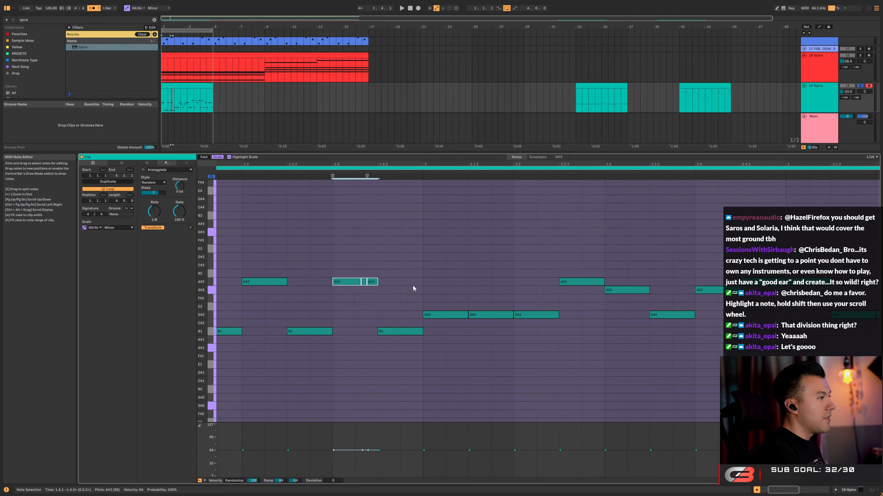
Chop the A#2 note at beat 1.4 into 2, 5 and 8 equal parts in turn, and return it to one note
{"action": "key", "text": "ctrl+4"}
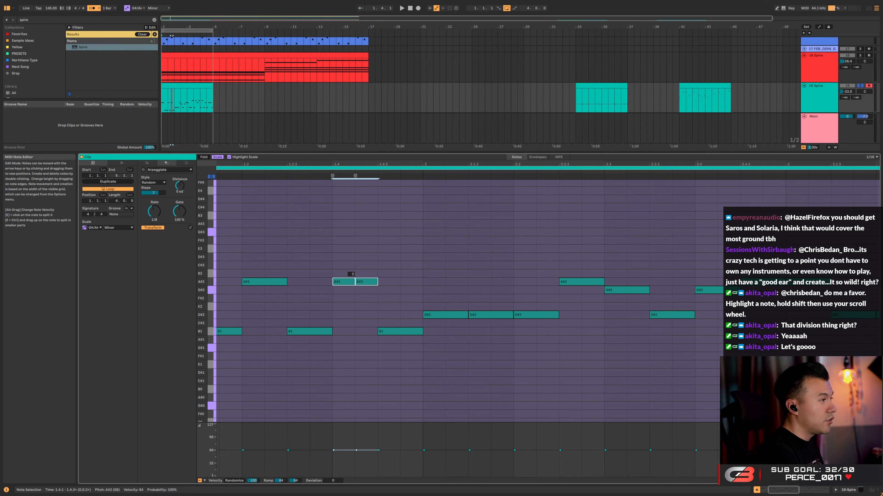
{"action": "scroll", "coordinate": [354, 282], "scroll_direction": "up", "scroll_amount": 2}
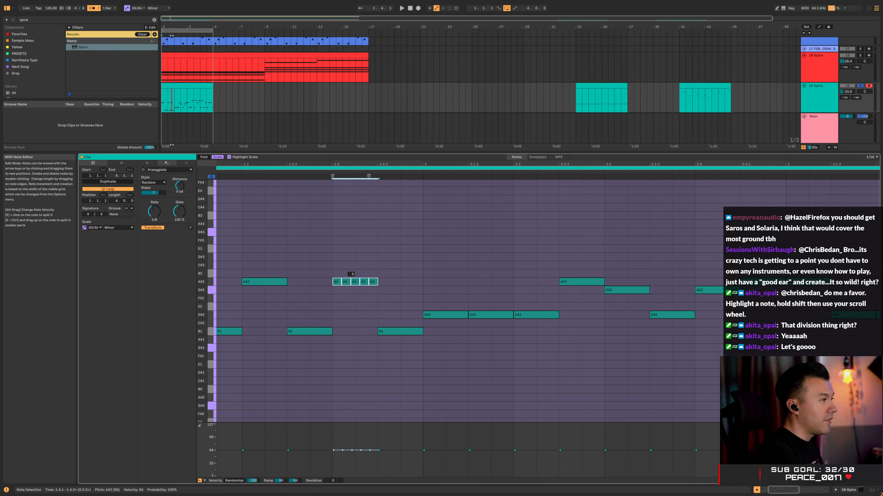
{"action": "scroll", "coordinate": [355, 281], "scroll_direction": "up", "scroll_amount": 2}
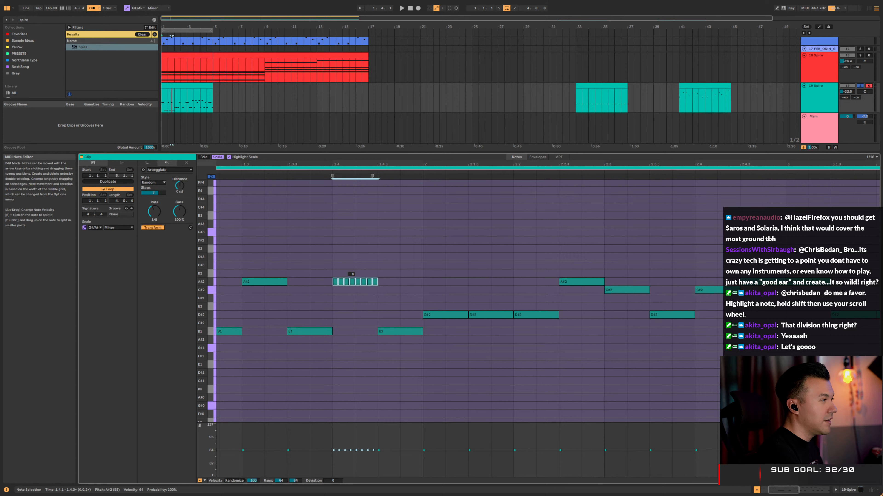
{"action": "scroll", "coordinate": [355, 282], "scroll_direction": "down", "scroll_amount": 6}
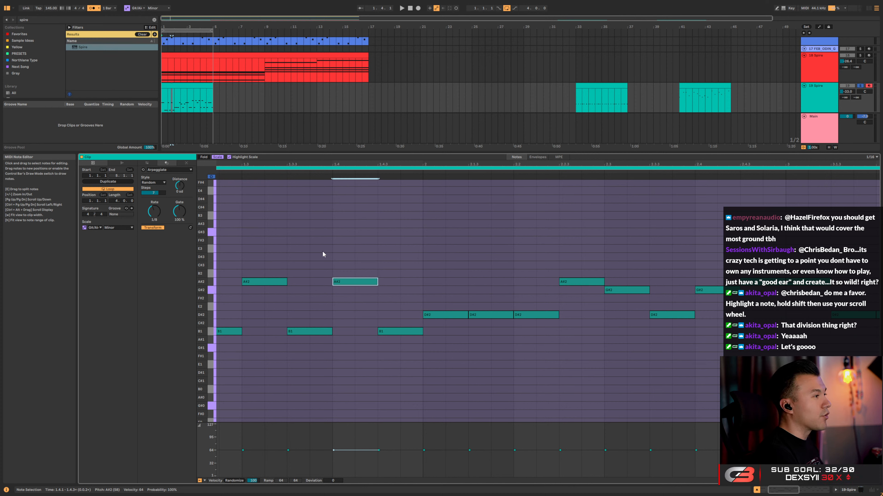
Delete the A#2 note at beat 1.4, redraw it as one joined note, and set the fixed grid to 1/32
{"action": "double_click", "coordinate": [367, 282]}
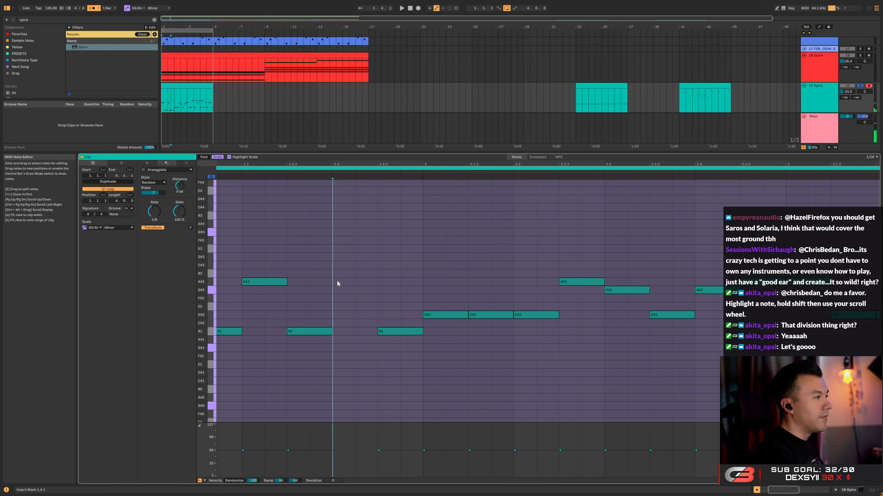
{"action": "double_click", "coordinate": [346, 281]}
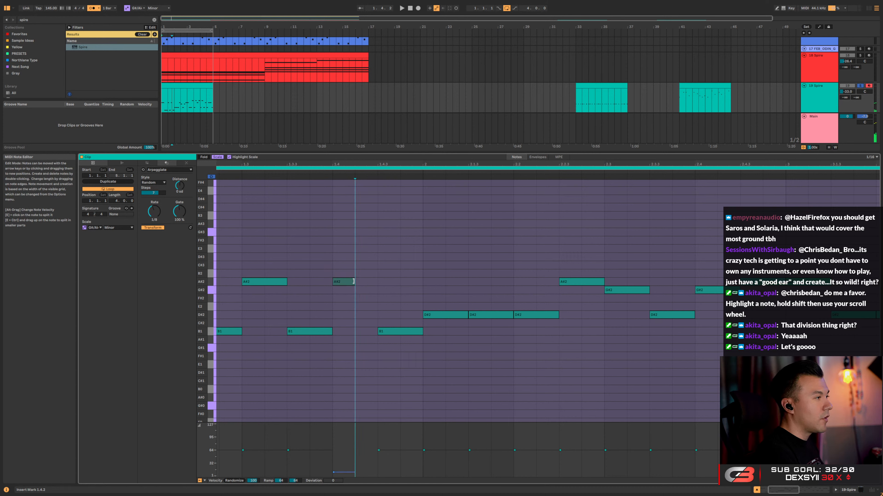
{"action": "mouse_move", "coordinate": [354, 282]}
{"action": "left_mouse_down"}
{"action": "mouse_move", "coordinate": [401, 282]}
{"action": "mouse_move", "coordinate": [368, 282]}
{"action": "left_mouse_up"}
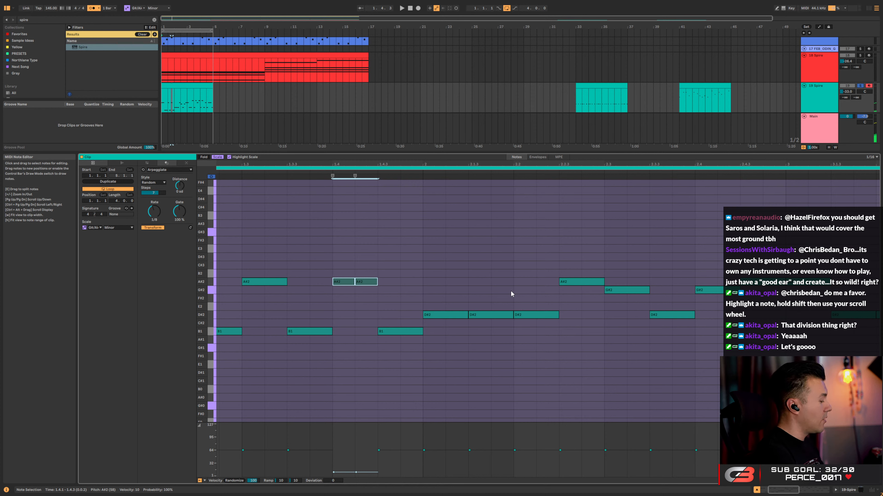
{"action": "key", "text": "ctrl+j"}
{"action": "right_click", "coordinate": [355, 278]}
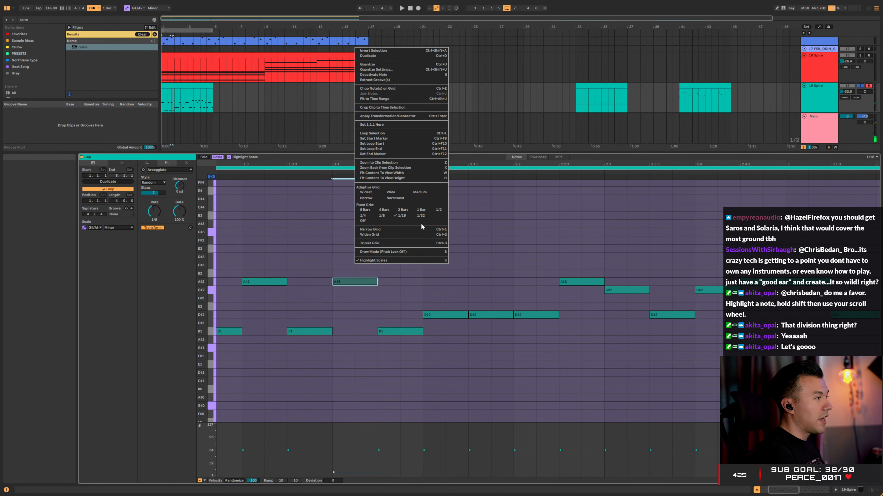
{"action": "left_click", "coordinate": [420, 216]}
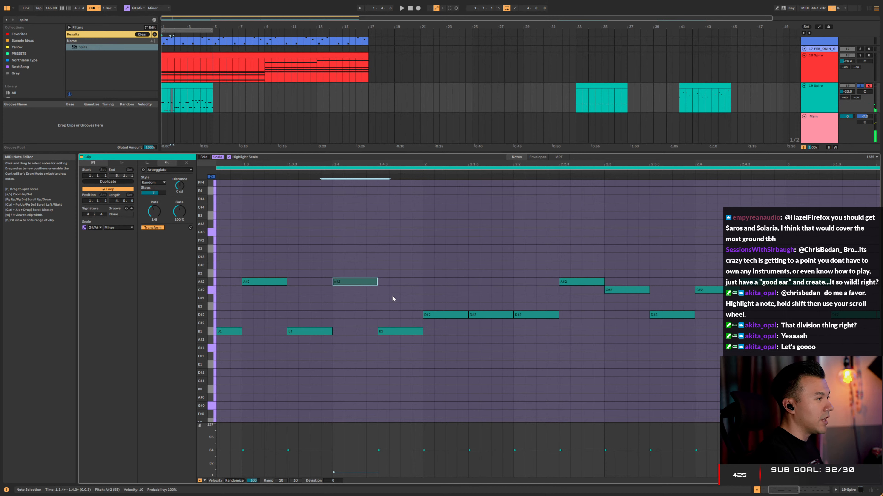
Stretch the A#2 note at beat 1.4 to beat 2.1, try splitting it into 8, 5 and 7 equal parts, and restore its original length
{"action": "key", "text": "ctrl+e"}
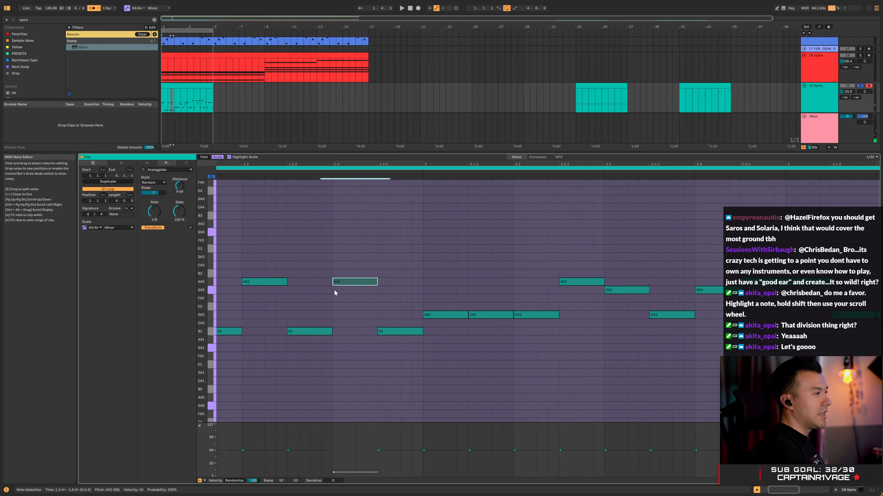
{"action": "left_click_drag", "start_coordinate": [376, 284], "coordinate": [422, 282]}
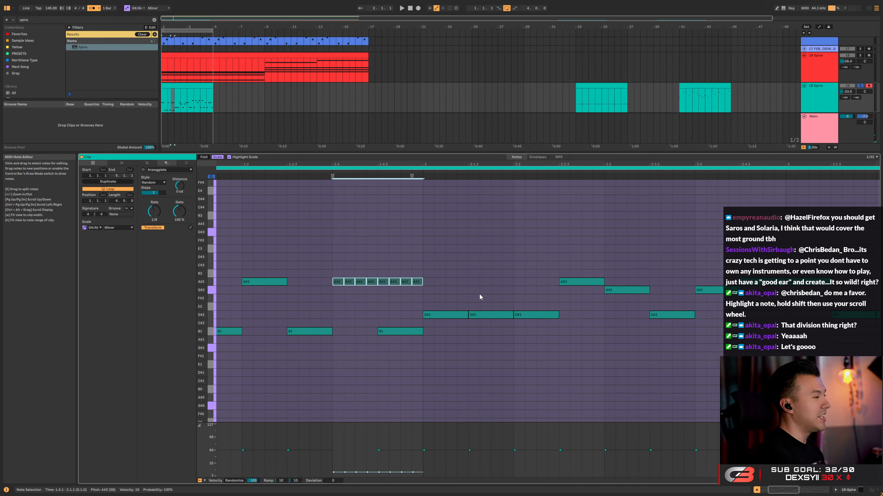
{"action": "key", "text": "ctrl+z"}
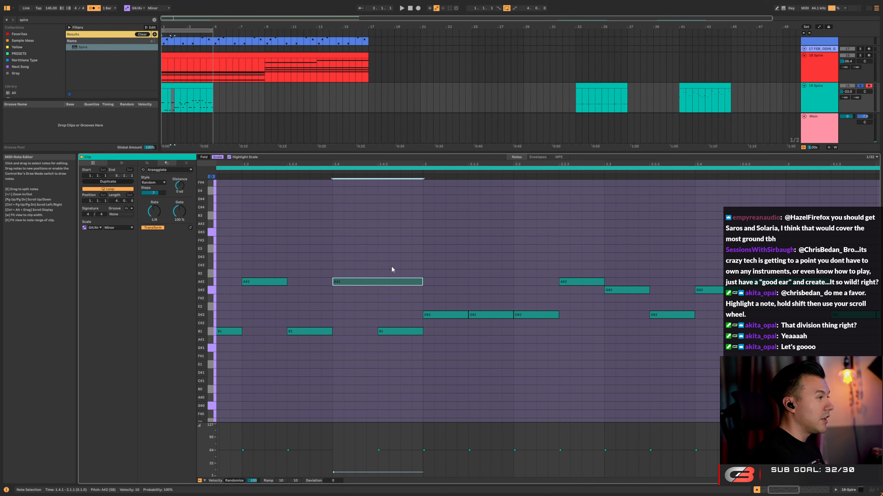
{"action": "key", "text": "ctrl+e"}
{"action": "key", "text": "ctrl+z"}
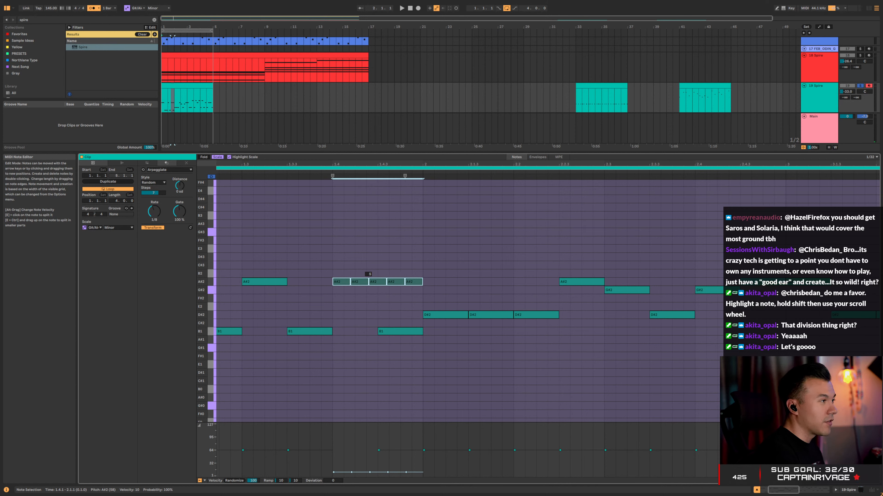
{"action": "scroll", "coordinate": [378, 281], "scroll_direction": "up", "scroll_amount": 1}
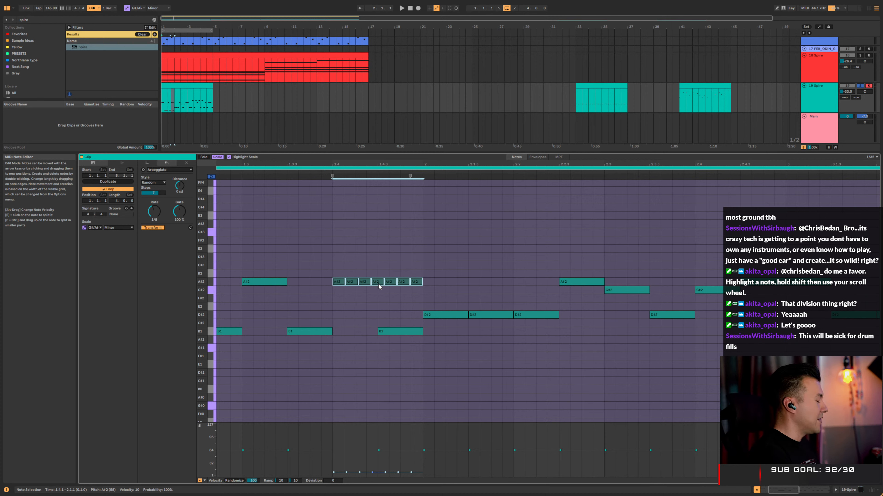
{"action": "scroll", "coordinate": [381, 282], "scroll_direction": "down", "scroll_amount": 6}
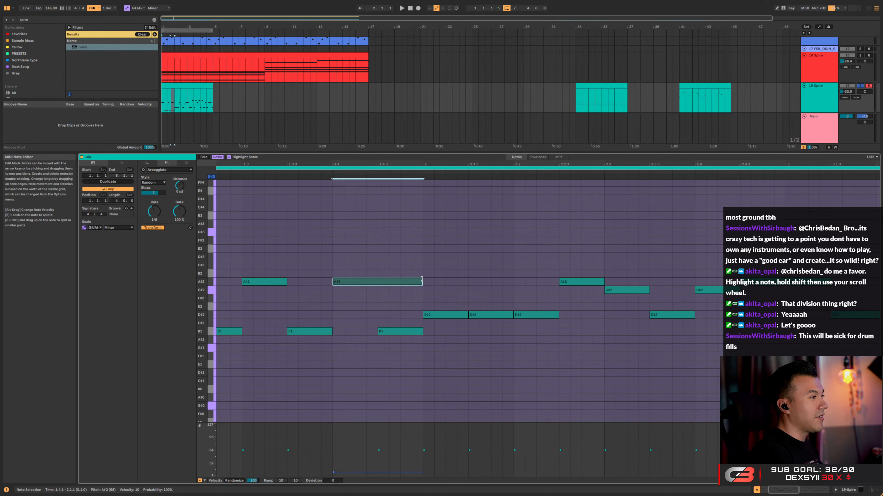
{"action": "left_click_drag", "start_coordinate": [422, 279], "coordinate": [364, 280]}
Raise the velocity of the A#2 note at beat 1.4 to roughly match its neighbours and deselect it
{"action": "scroll", "coordinate": [364, 281], "scroll_direction": "up", "scroll_amount": 5}
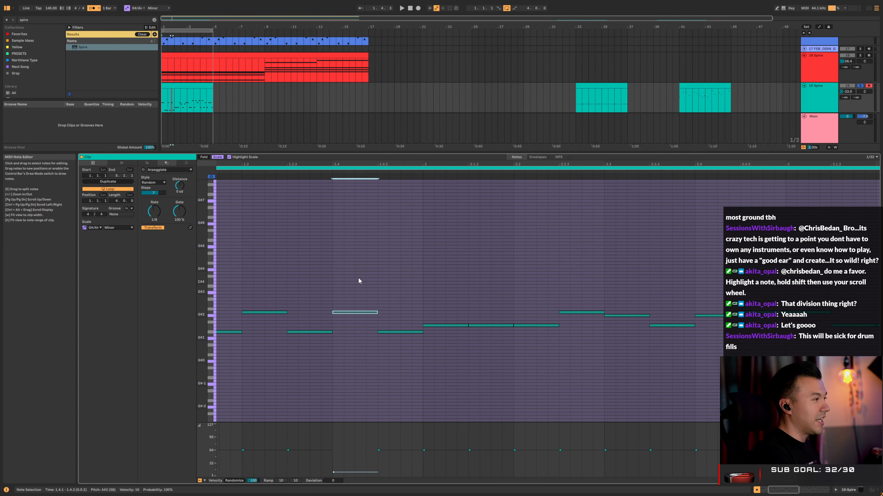
{"action": "scroll", "coordinate": [357, 278], "scroll_direction": "down", "scroll_amount": 4}
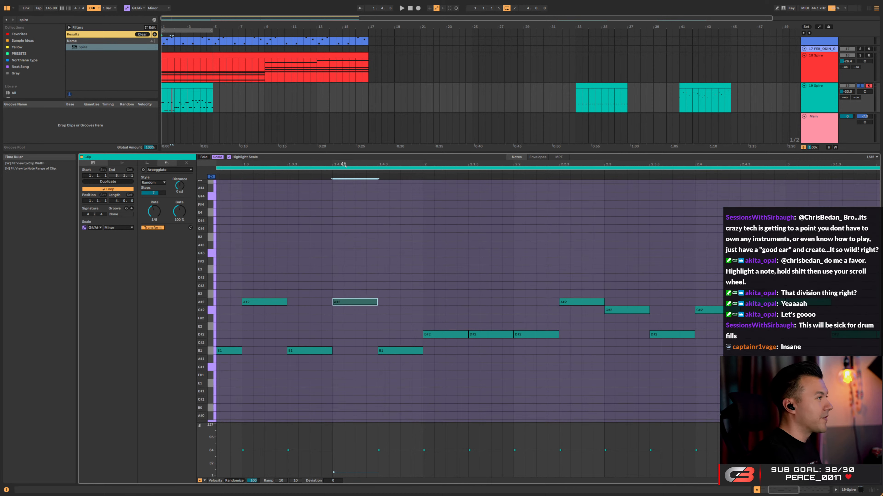
{"action": "left_click_drag", "start_coordinate": [351, 162], "coordinate": [351, 150]}
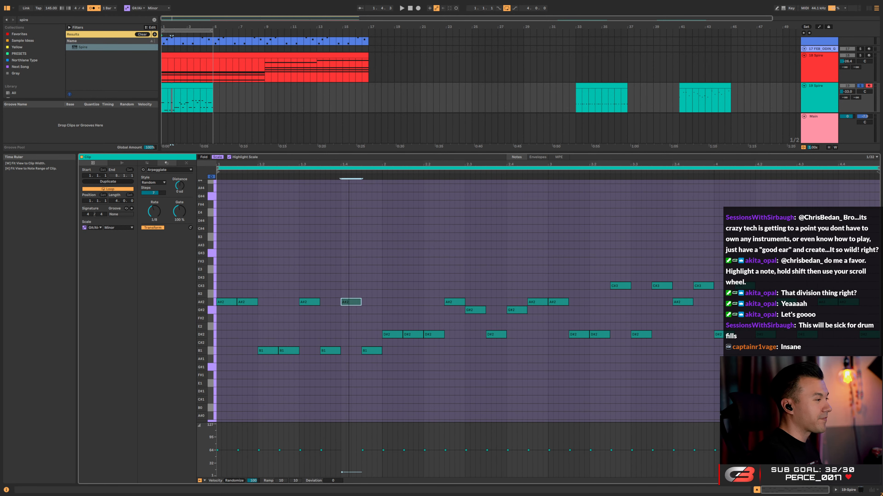
{"action": "left_click", "coordinate": [501, 265]}
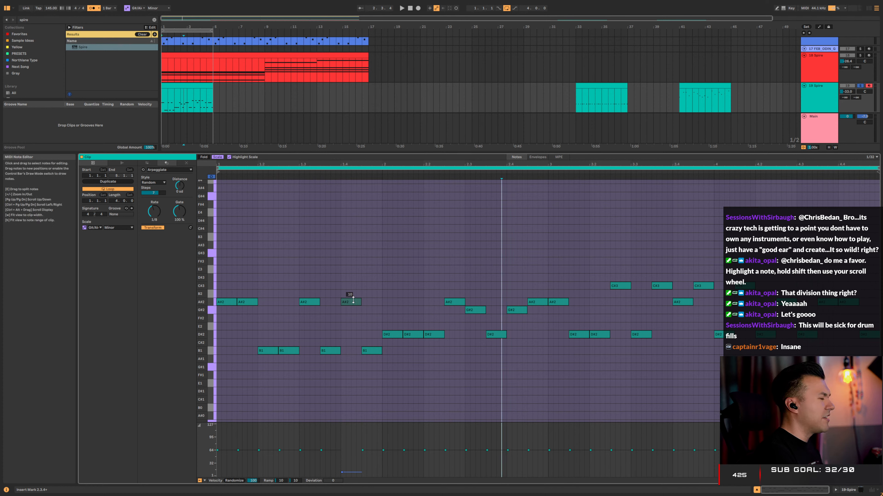
{"action": "left_click_drag", "start_coordinate": [354, 301], "coordinate": [355, 287]}
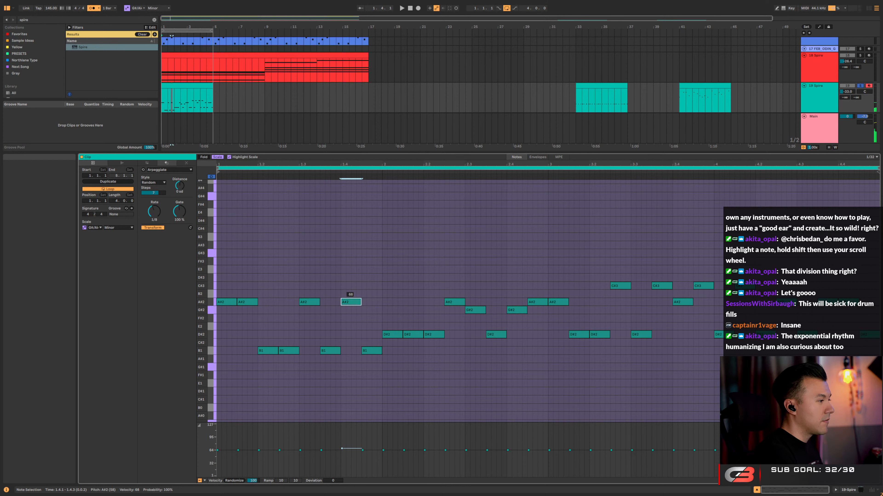
{"action": "left_click", "coordinate": [374, 286]}
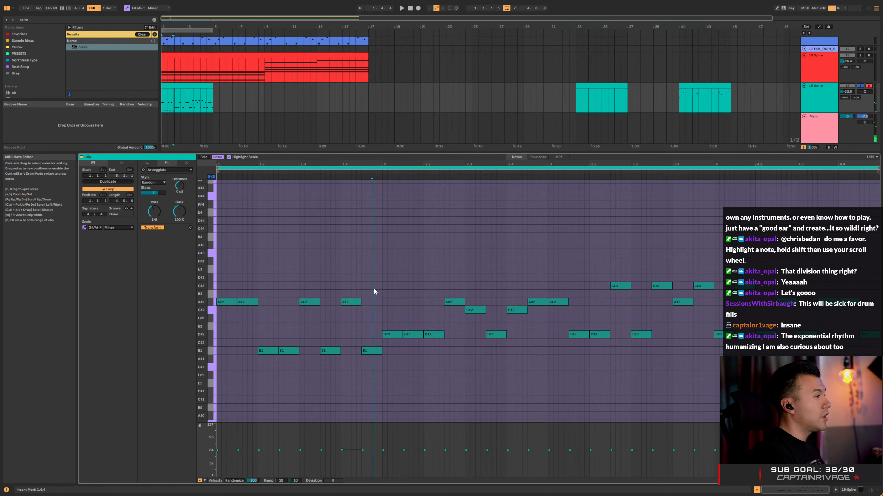
Select all notes in the clip and apply the Random-style Arpeggiate transformation repeatedly while the clip plays
{"action": "key", "text": "ctrl+a"}
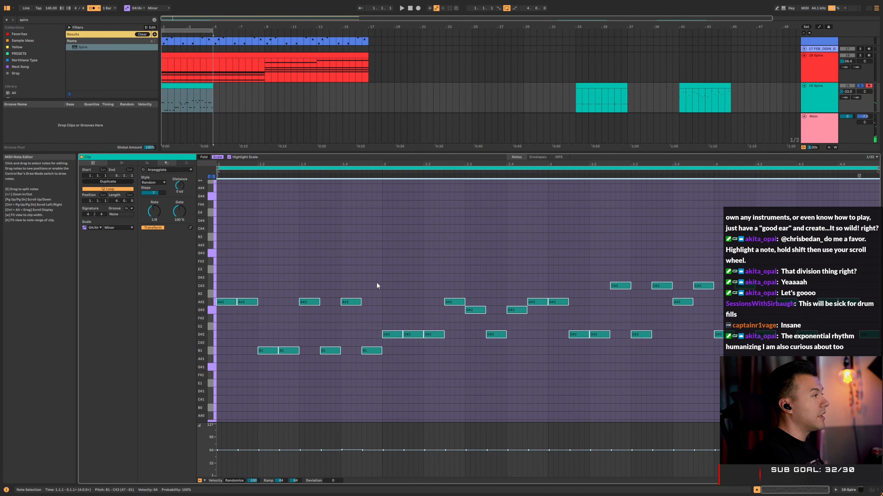
{"action": "left_click", "coordinate": [190, 228]}
{"action": "key", "text": "space"}
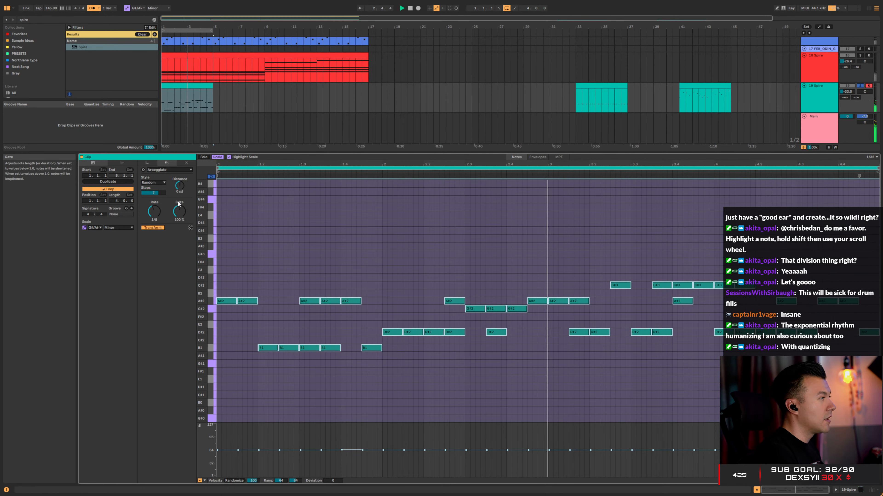
{"action": "left_click", "coordinate": [190, 228]}
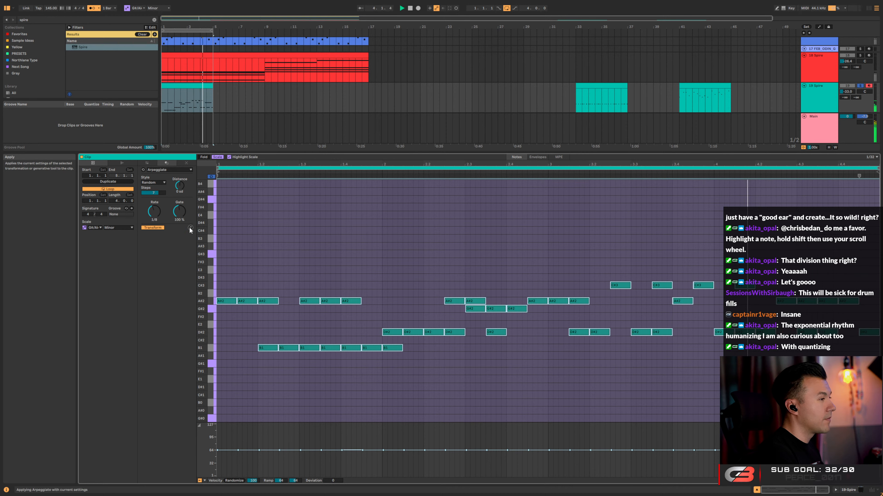
{"action": "left_click", "coordinate": [190, 228]}
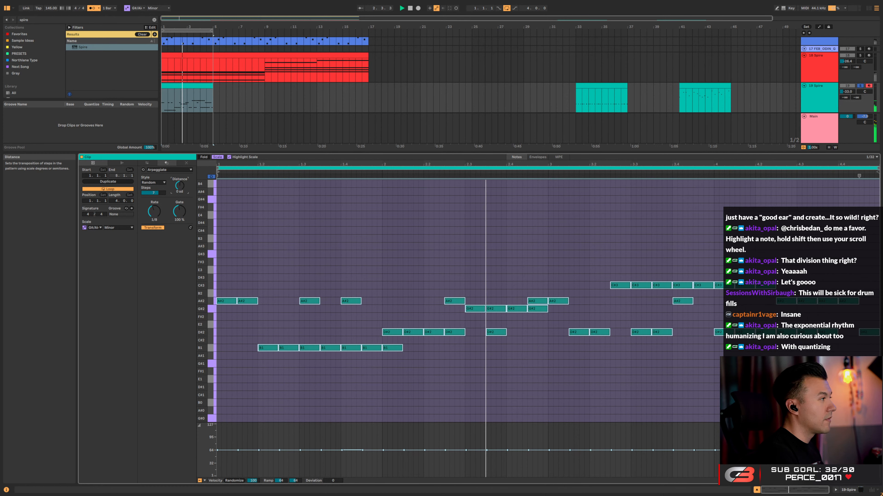
Set Arpeggiate's Distance to +2 sd with fewer transposed steps and its Rate to 1/16
{"action": "mouse_move", "coordinate": [180, 188]}
{"action": "left_mouse_down"}
{"action": "mouse_move", "coordinate": [180, 196]}
{"action": "mouse_move", "coordinate": [180, 183]}
{"action": "left_mouse_up"}
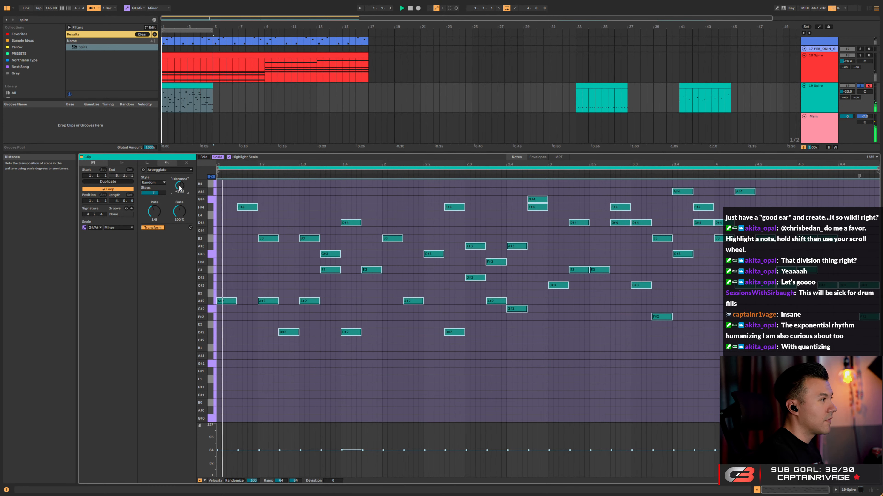
{"action": "left_click_drag", "start_coordinate": [153, 193], "coordinate": [153, 198]}
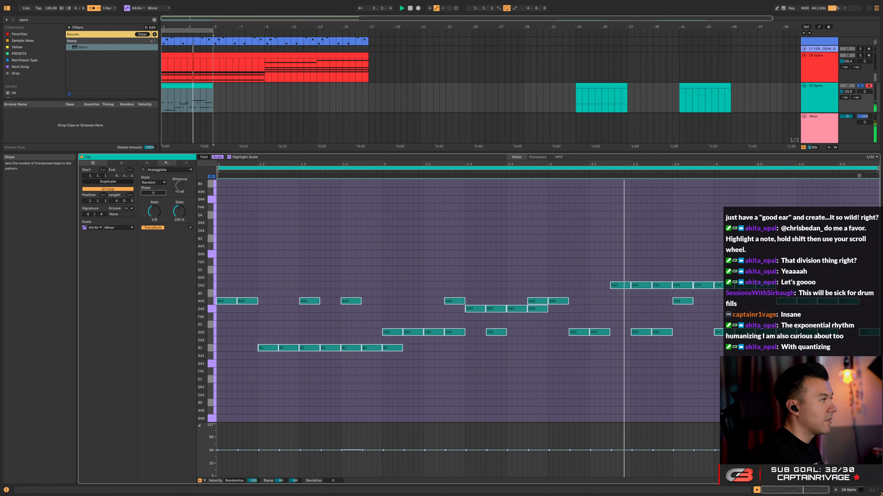
{"action": "key", "text": "Down"}
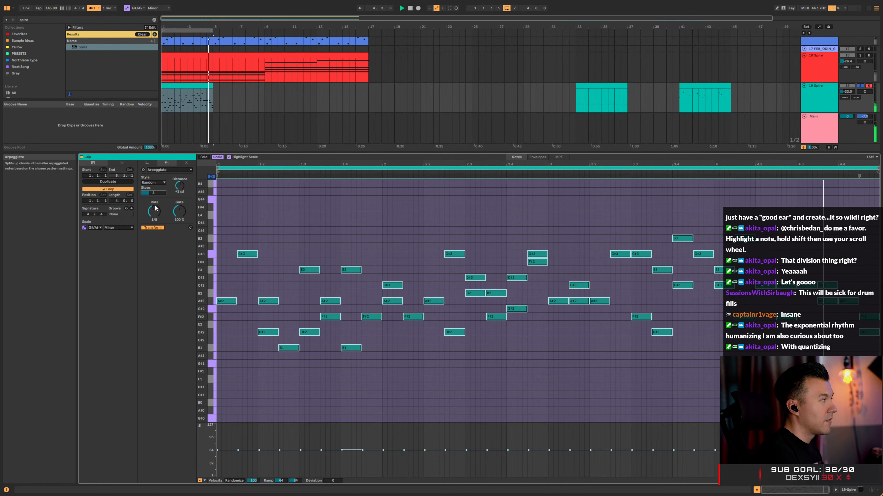
{"action": "left_click_drag", "start_coordinate": [155, 208], "coordinate": [155, 204]}
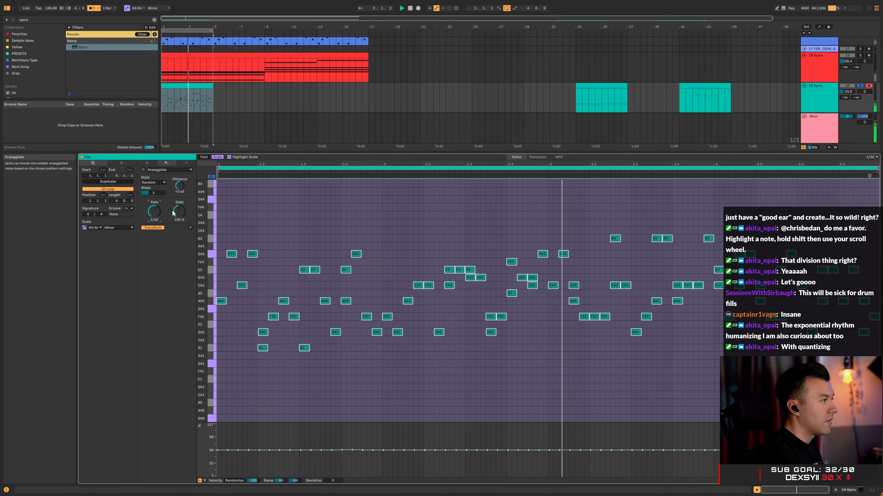
Switch the Arpeggiate style to Random Once and shorten the notes with a Gate of about 22%
{"action": "left_click", "coordinate": [153, 182]}
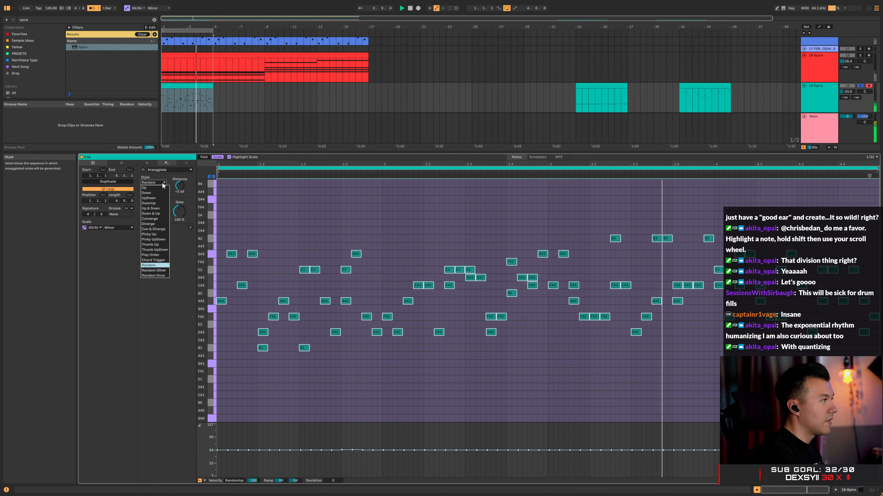
{"action": "left_click", "coordinate": [156, 276]}
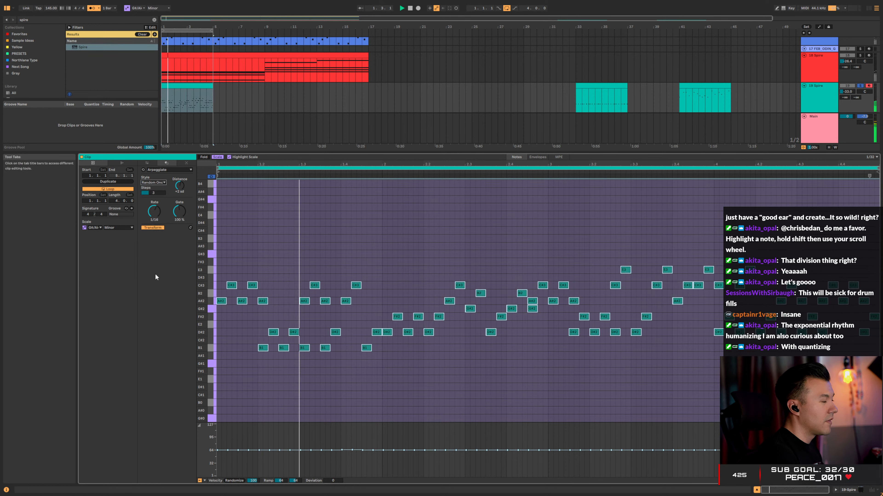
{"action": "left_click_drag", "start_coordinate": [179, 211], "coordinate": [179, 243]}
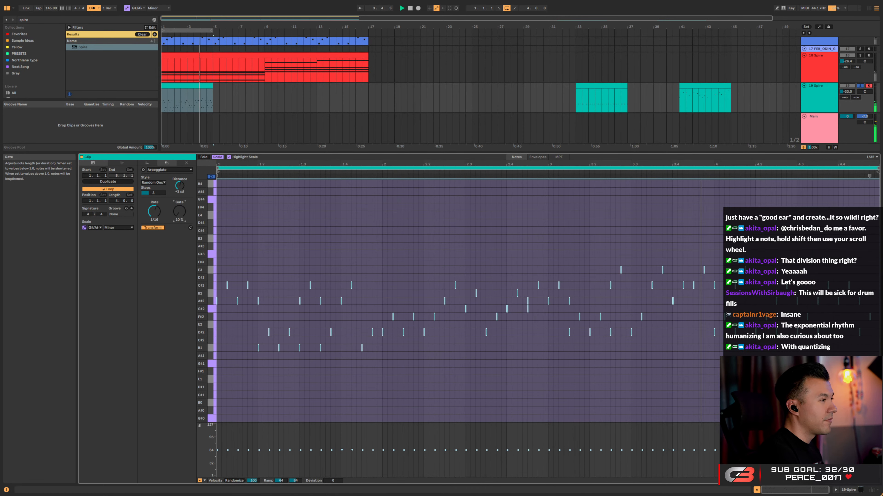
{"action": "left_click_drag", "start_coordinate": [179, 212], "coordinate": [179, 163]}
{"action": "left_click_drag", "start_coordinate": [179, 212], "coordinate": [179, 257]}
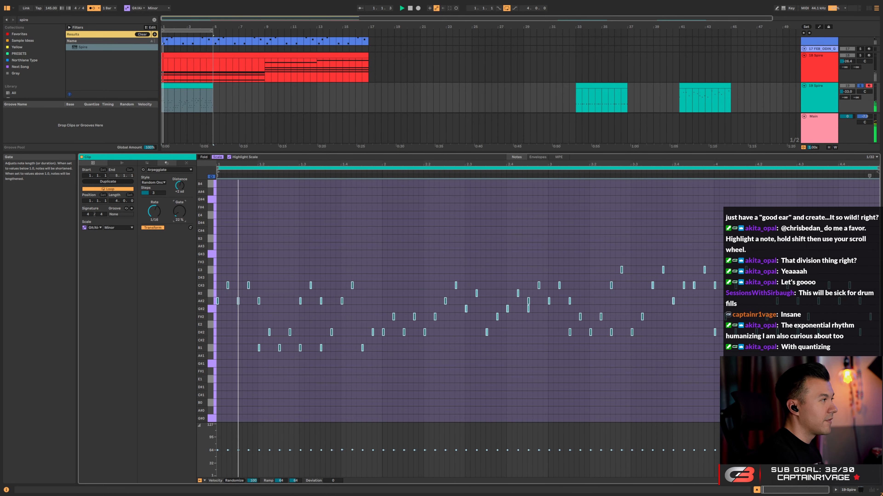
Set Arpeggiate's Distance to +6 sd, try different step counts down to 1, and reapply the transformation for new variations
{"action": "left_click_drag", "start_coordinate": [179, 186], "coordinate": [181, 182]}
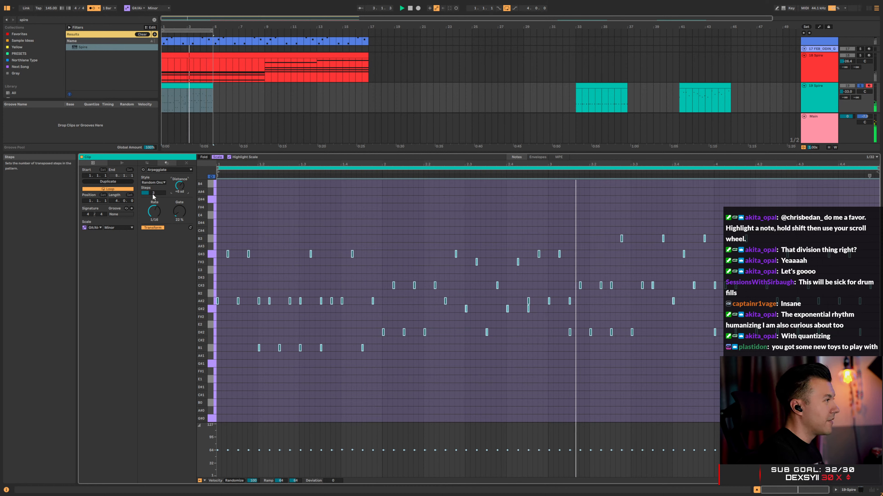
{"action": "left_click_drag", "start_coordinate": [153, 194], "coordinate": [153, 186]}
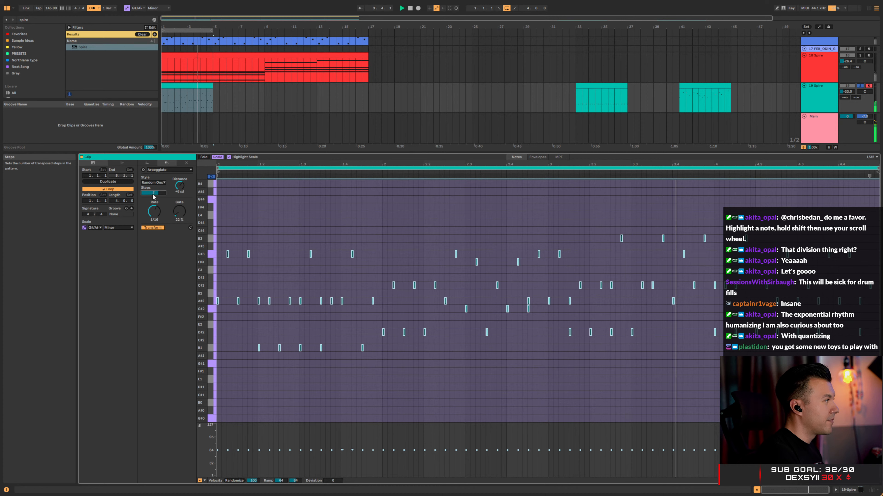
{"action": "left_click", "coordinate": [190, 229]}
{"action": "left_click", "coordinate": [190, 228]}
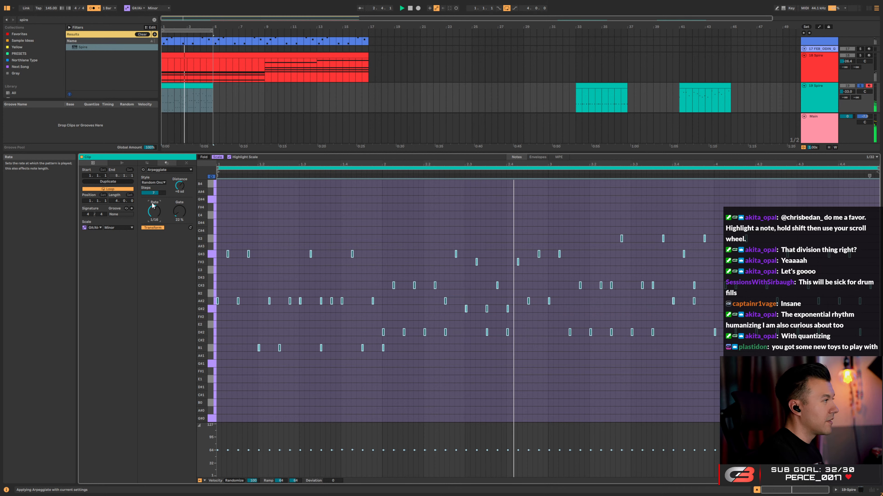
{"action": "mouse_move", "coordinate": [154, 192]}
{"action": "left_mouse_down"}
{"action": "mouse_move", "coordinate": [157, 200]}
{"action": "mouse_move", "coordinate": [153, 192]}
{"action": "left_mouse_up"}
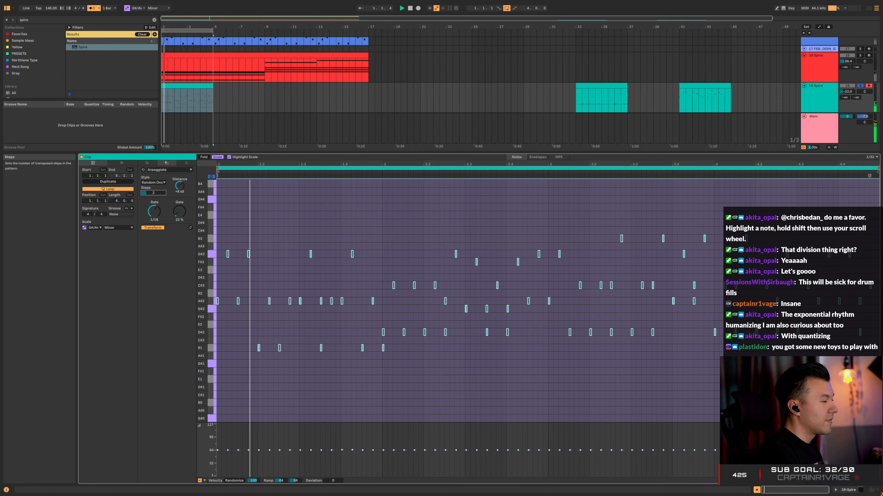
{"action": "left_click", "coordinate": [189, 228]}
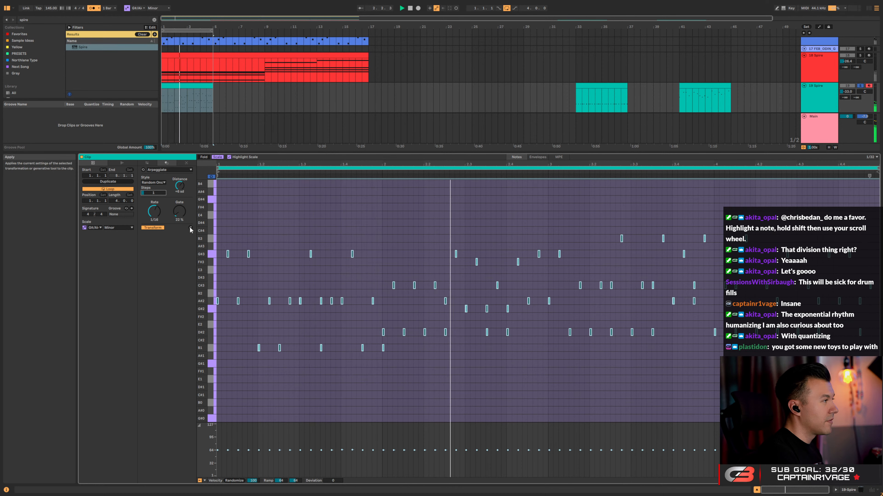
Change the Arpeggiate style to Chord Trigger, with the Rate at 1/8 and the Distance at 0 sd
{"action": "left_click", "coordinate": [154, 183]}
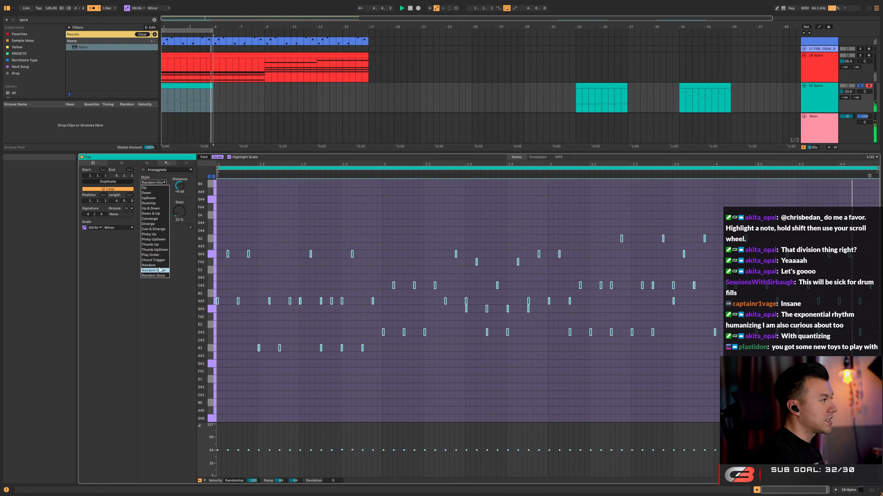
{"action": "left_click", "coordinate": [158, 260]}
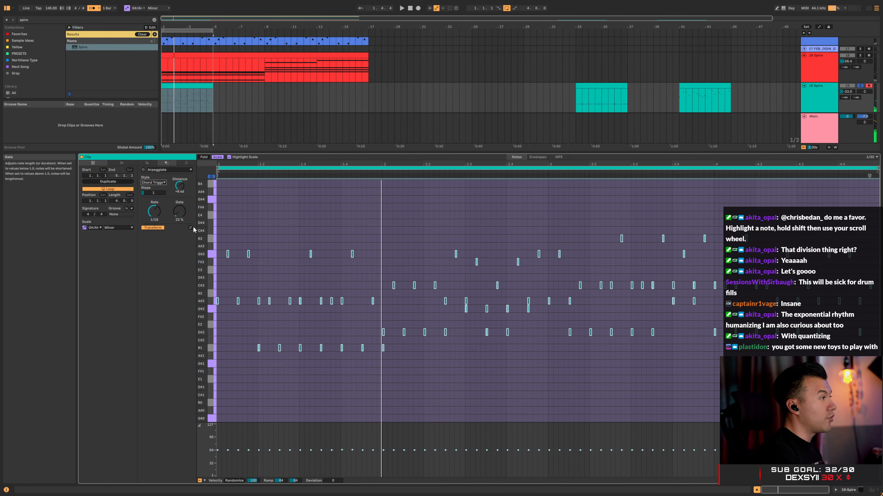
{"action": "key", "text": "space"}
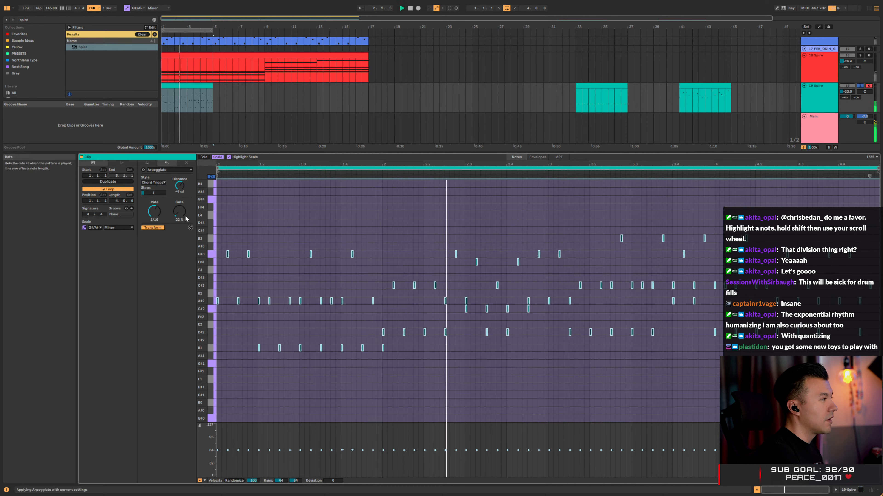
{"action": "left_click_drag", "start_coordinate": [156, 213], "coordinate": [156, 208]}
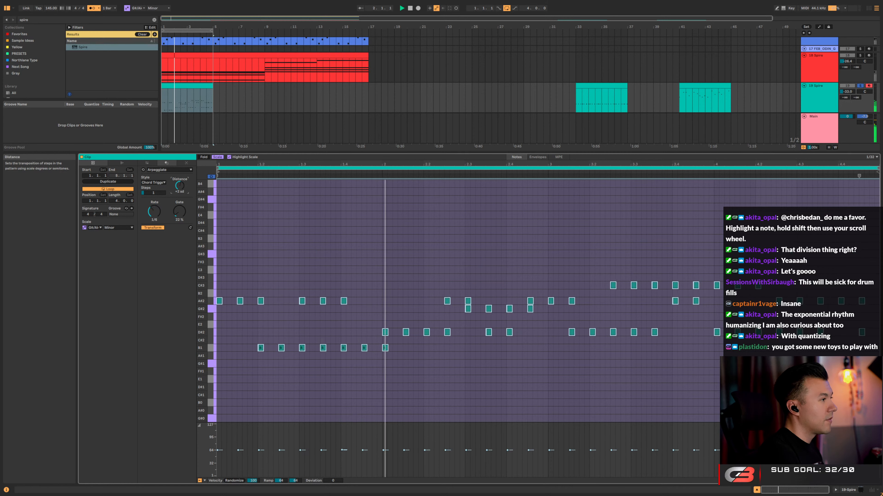
{"action": "left_click_drag", "start_coordinate": [182, 192], "coordinate": [182, 203]}
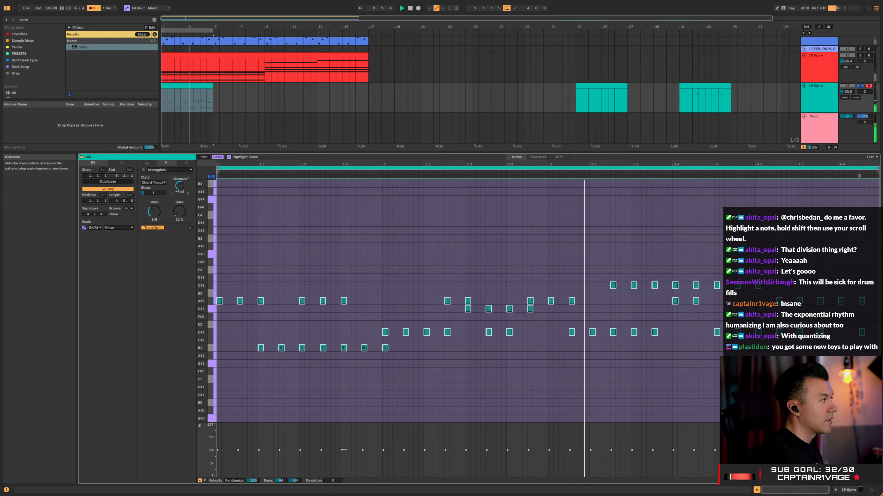
Set the Arpeggiate style to Con & Diverge, raise the Distance to +3 sd, and reopen the style choices
{"action": "left_click", "coordinate": [156, 183]}
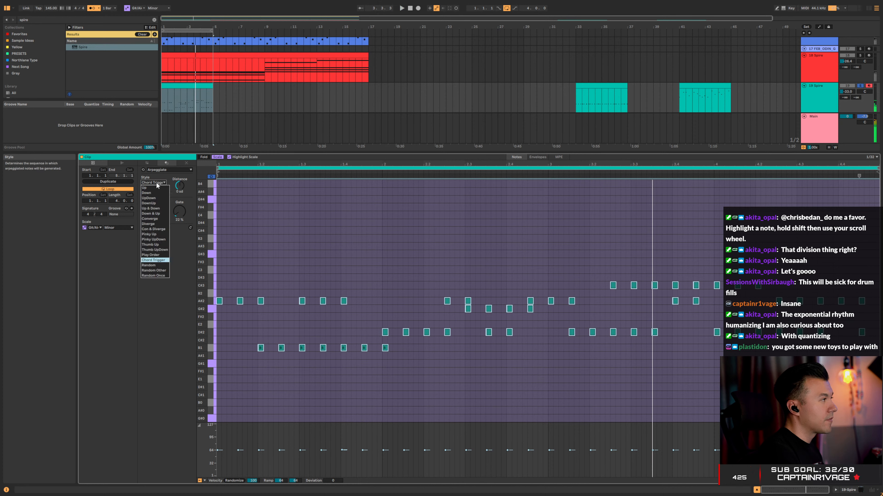
{"action": "left_click", "coordinate": [157, 230]}
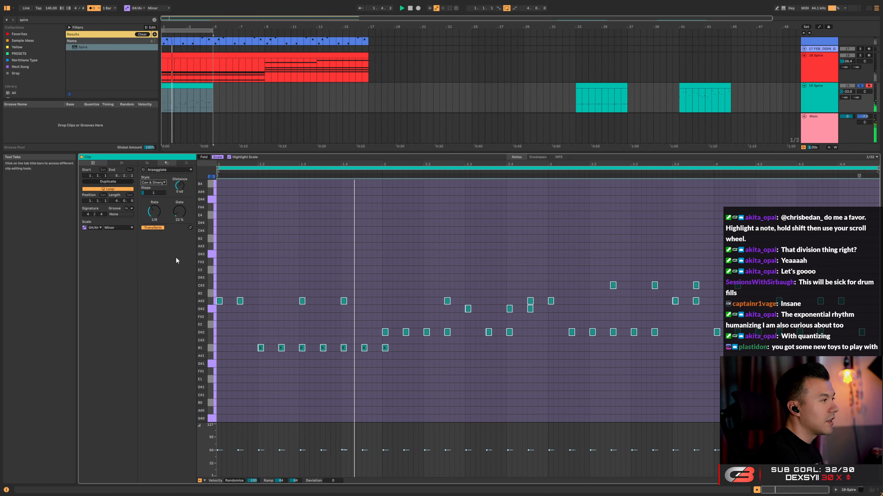
{"action": "left_click_drag", "start_coordinate": [179, 185], "coordinate": [179, 179]}
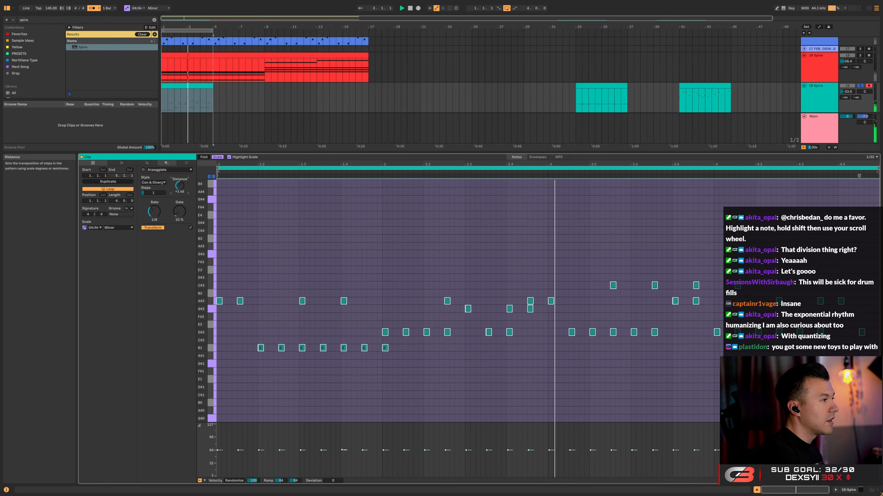
{"action": "left_click", "coordinate": [151, 183]}
{"action": "left_click", "coordinate": [152, 184]}
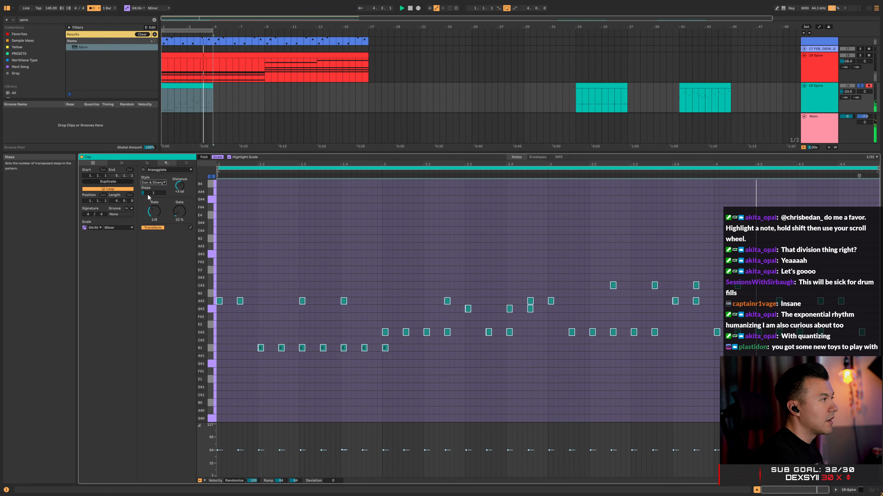
{"action": "left_click", "coordinate": [151, 183]}
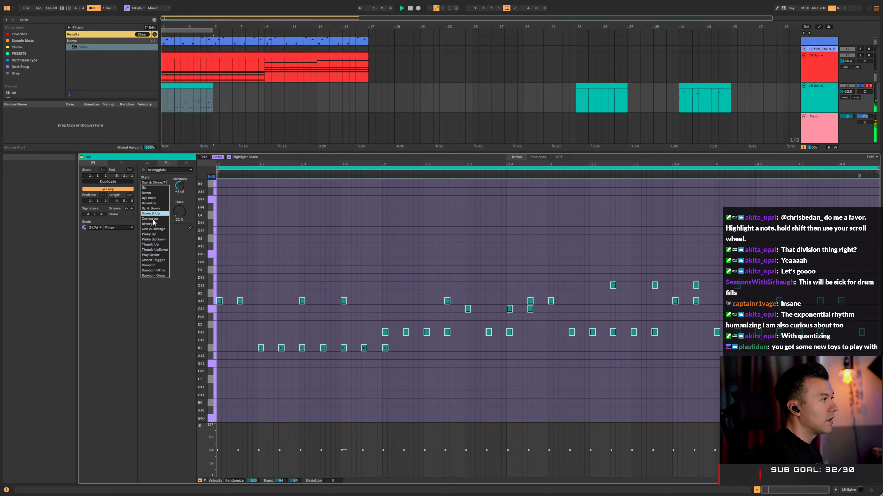
Arpeggiate the selected notes in the Pinky UpDown style, compare with the version before the transformation, and play the loop
{"action": "left_click", "coordinate": [153, 239]}
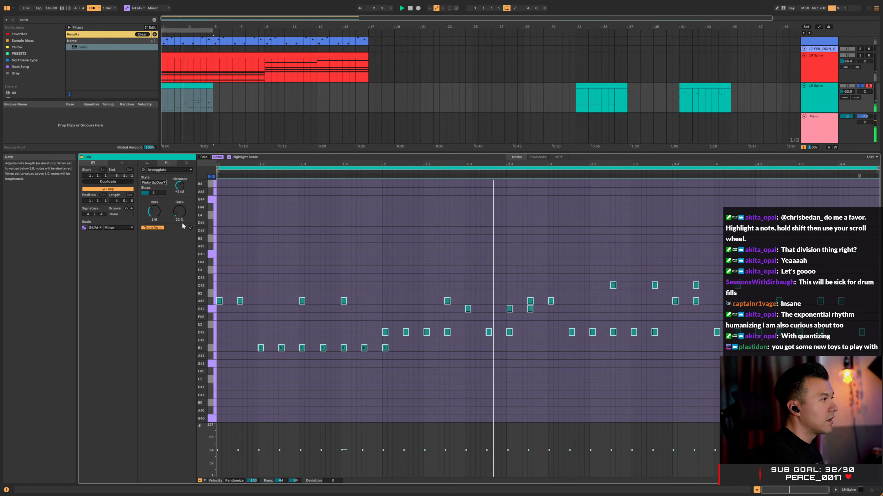
{"action": "left_click", "coordinate": [190, 227]}
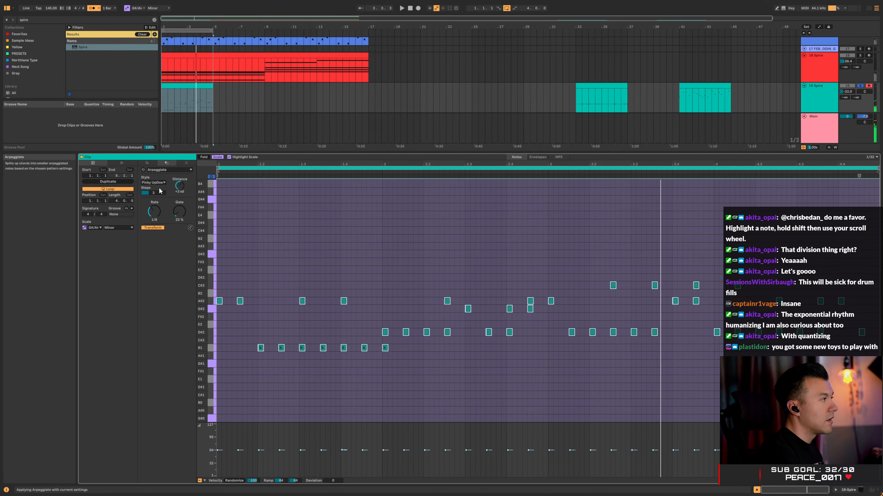
{"action": "key", "text": "ctrl+z"}
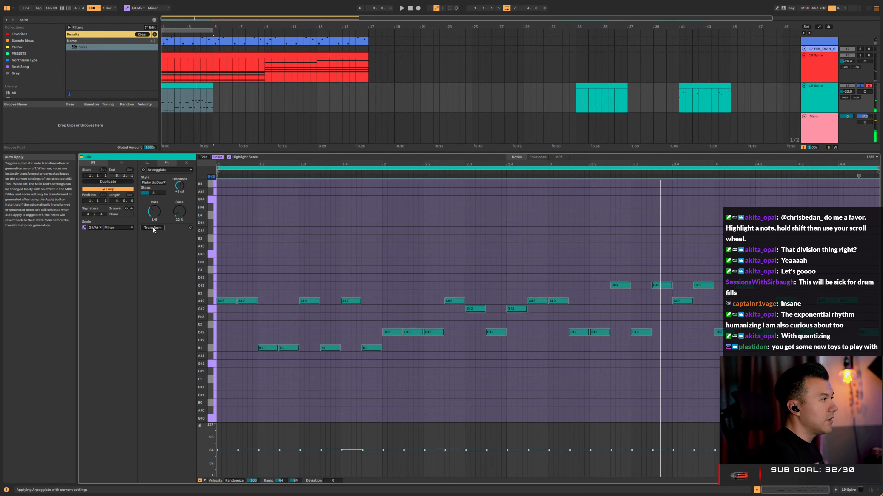
{"action": "key", "text": "ctrl+shift+z"}
{"action": "key", "text": "space"}
Set the arpeggio's rate to 1/16 and shorten its gate to 10%
{"action": "mouse_move", "coordinate": [179, 211]}
{"action": "left_mouse_down"}
{"action": "mouse_move", "coordinate": [179, 183]}
{"action": "mouse_move", "coordinate": [179, 226]}
{"action": "left_mouse_up"}
{"action": "left_click_drag", "start_coordinate": [154, 211], "coordinate": [154, 201]}
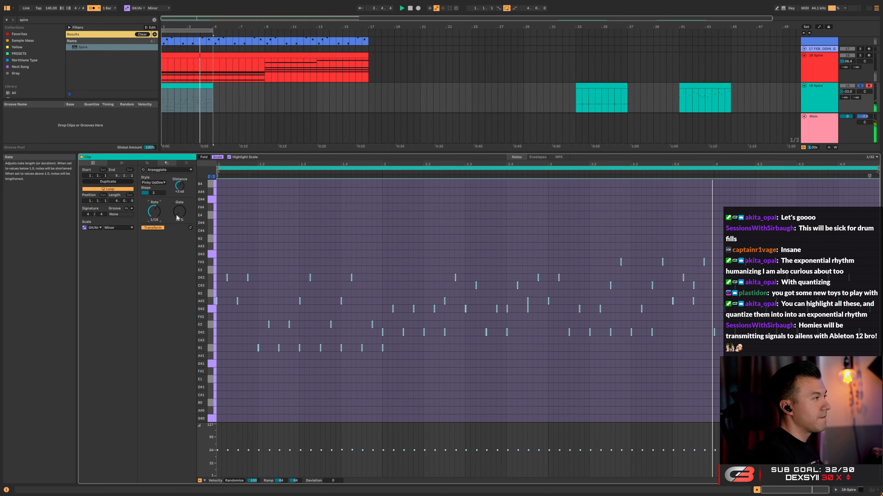
{"action": "left_click_drag", "start_coordinate": [177, 218], "coordinate": [180, 240]}
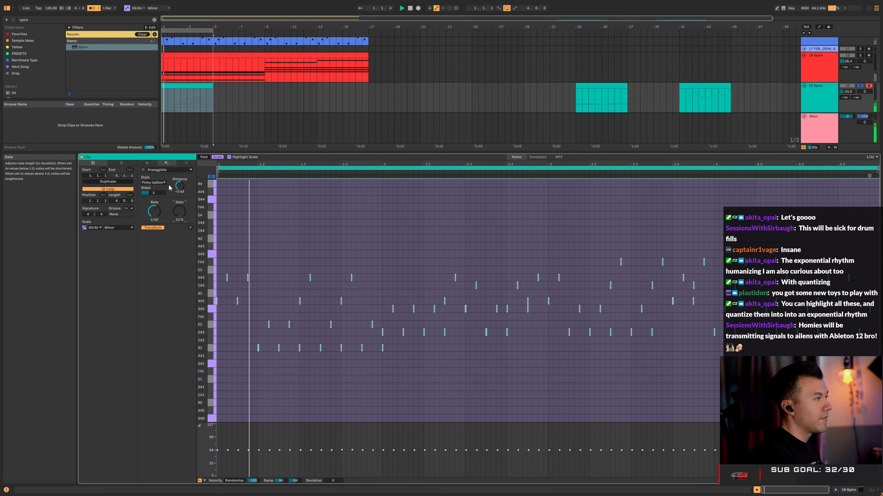
Raise the arpeggio's distance to +5 sd, reduce its steps to 1, and apply the settings to the notes
{"action": "mouse_move", "coordinate": [180, 185]}
{"action": "left_mouse_down"}
{"action": "mouse_move", "coordinate": [180, 195]}
{"action": "mouse_move", "coordinate": [180, 163]}
{"action": "mouse_move", "coordinate": [179, 170]}
{"action": "left_mouse_up"}
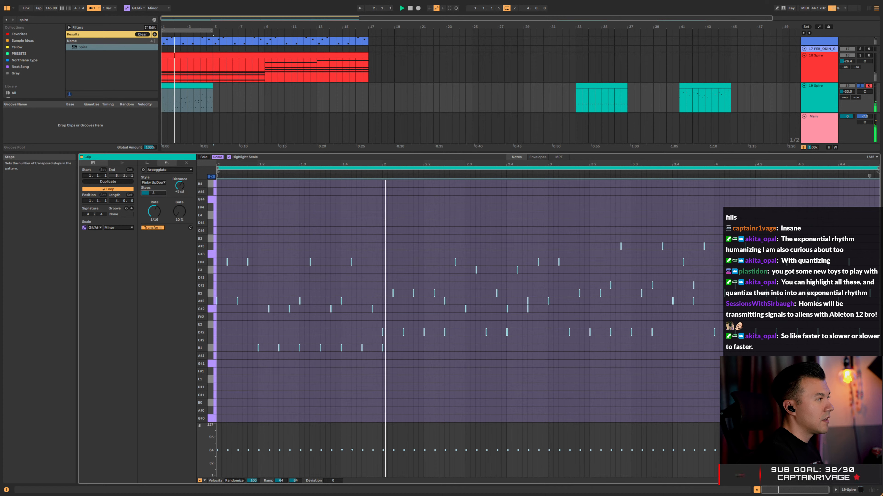
{"action": "mouse_move", "coordinate": [154, 189]}
{"action": "left_mouse_down"}
{"action": "mouse_move", "coordinate": [155, 199]}
{"action": "mouse_move", "coordinate": [153, 189]}
{"action": "left_mouse_up"}
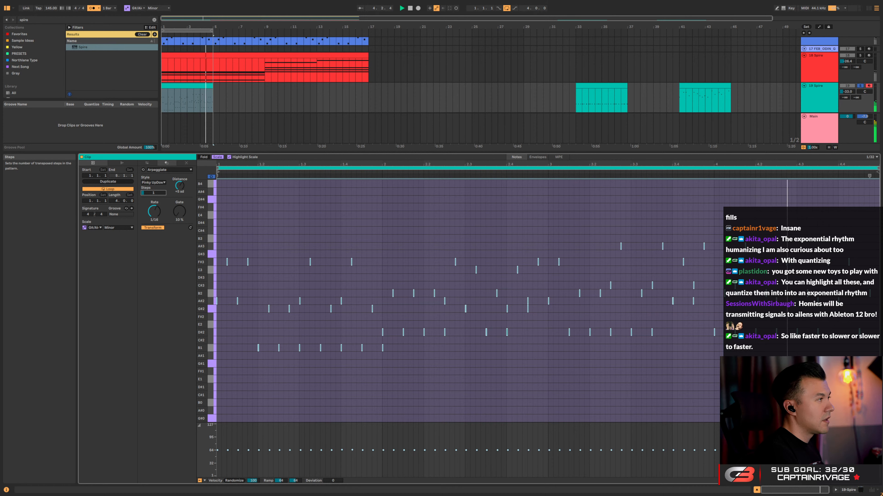
{"action": "left_click", "coordinate": [191, 228]}
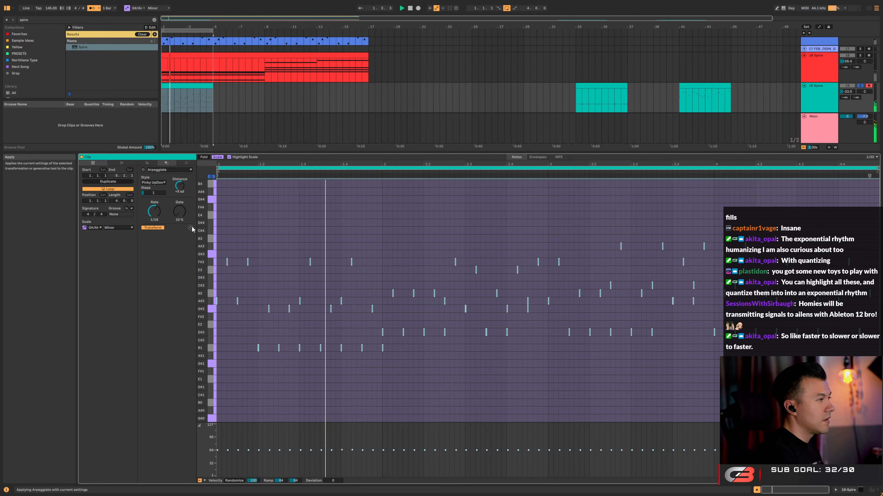
Apply the Thumb UpDown arpeggio style to the notes, try a 1/12 rate, and return the rate to 1/16
{"action": "left_click", "coordinate": [153, 182]}
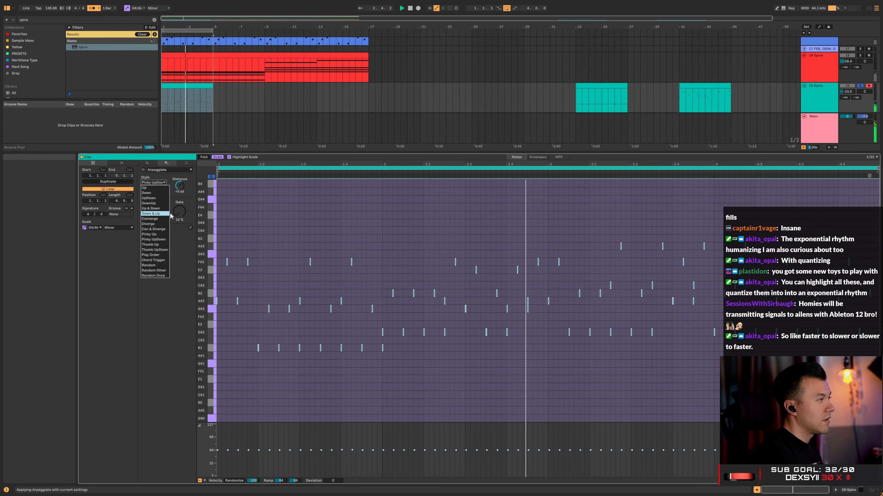
{"action": "left_click", "coordinate": [154, 249]}
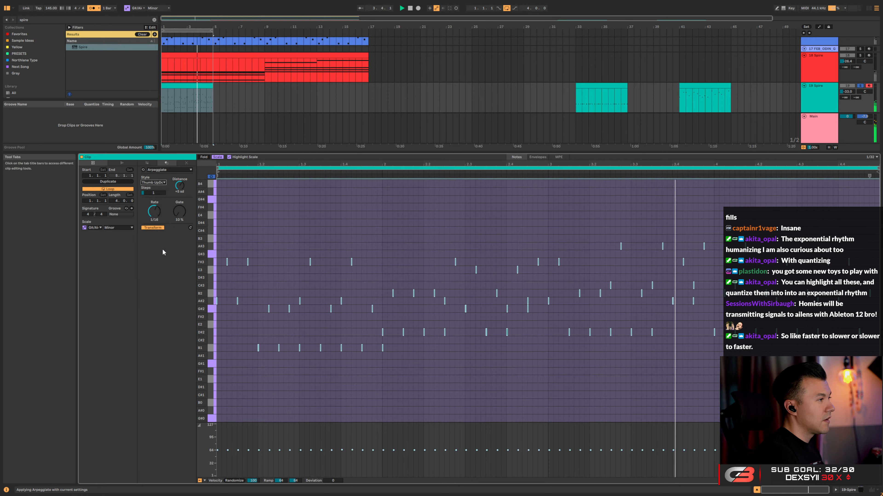
{"action": "left_click", "coordinate": [190, 228]}
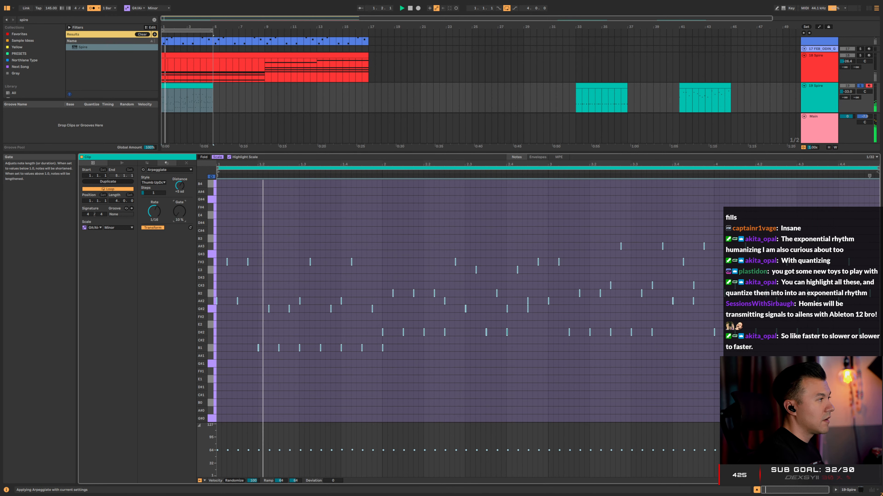
{"action": "mouse_move", "coordinate": [154, 212]}
{"action": "left_mouse_down"}
{"action": "mouse_move", "coordinate": [154, 201]}
{"action": "mouse_move", "coordinate": [154, 216]}
{"action": "left_mouse_up"}
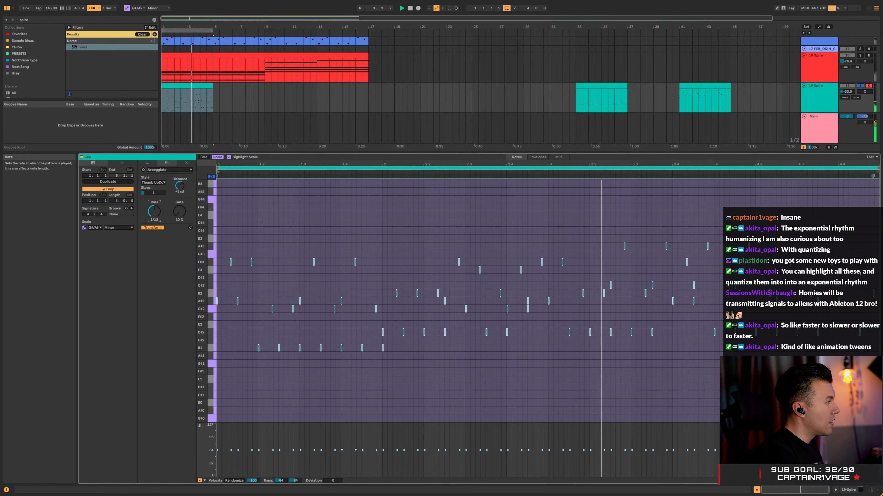
{"action": "left_click_drag", "start_coordinate": [154, 215], "coordinate": [158, 214]}
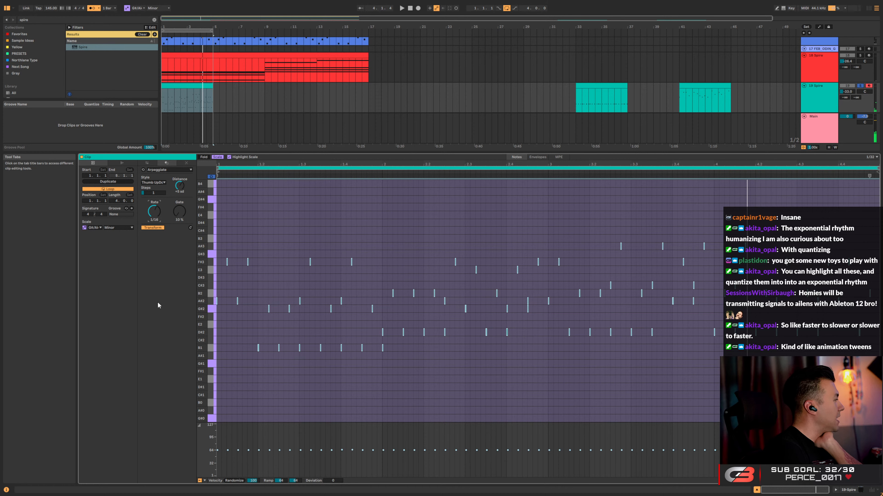
Select all notes in the clip and show the Pitch and Time utilities with the stretch and humanize options
{"action": "left_click", "coordinate": [486, 201]}
{"action": "key", "text": "ctrl+a"}
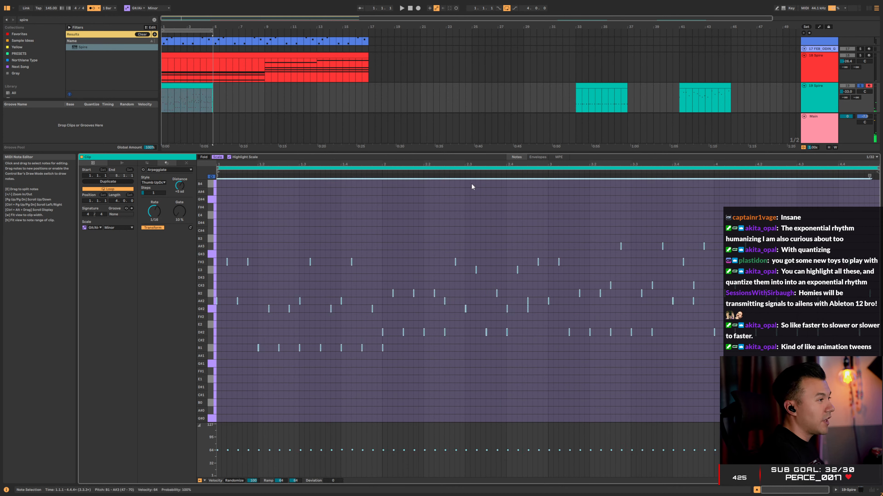
{"action": "left_click", "coordinate": [142, 162]}
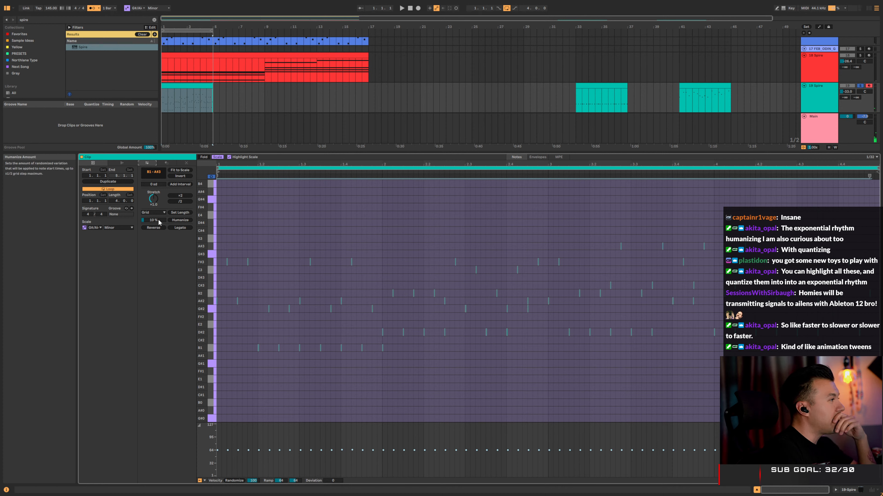
Try generating notes with the Rhythm generator in the clip, and undo the generated result
{"action": "left_click", "coordinate": [187, 163]}
{"action": "left_click", "coordinate": [152, 171]}
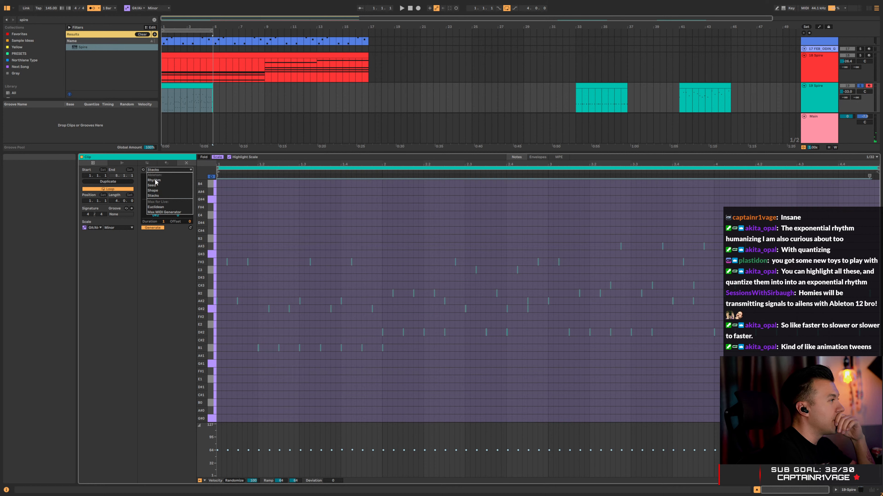
{"action": "left_click", "coordinate": [154, 181]}
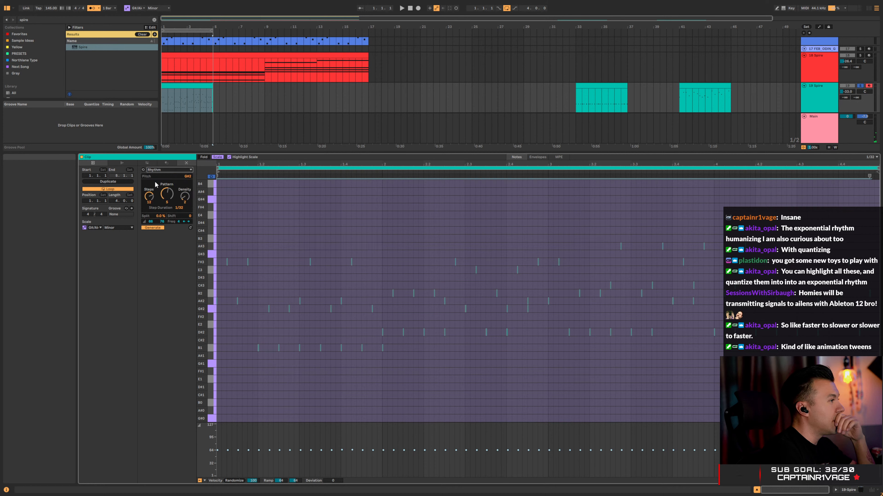
{"action": "left_click", "coordinate": [191, 228]}
{"action": "key", "text": "ctrl+z"}
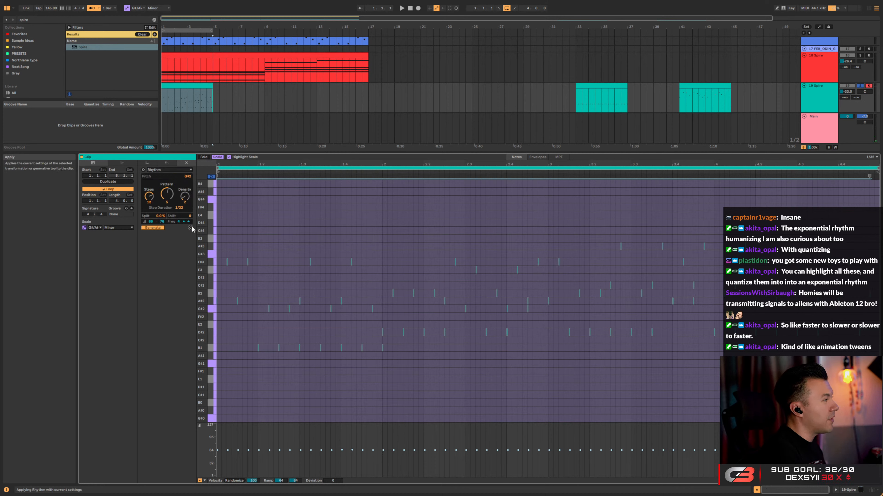
Try generating an Up & Down melody with the Shape generator, and revert to the arpeggiated notes
{"action": "left_click", "coordinate": [165, 170]}
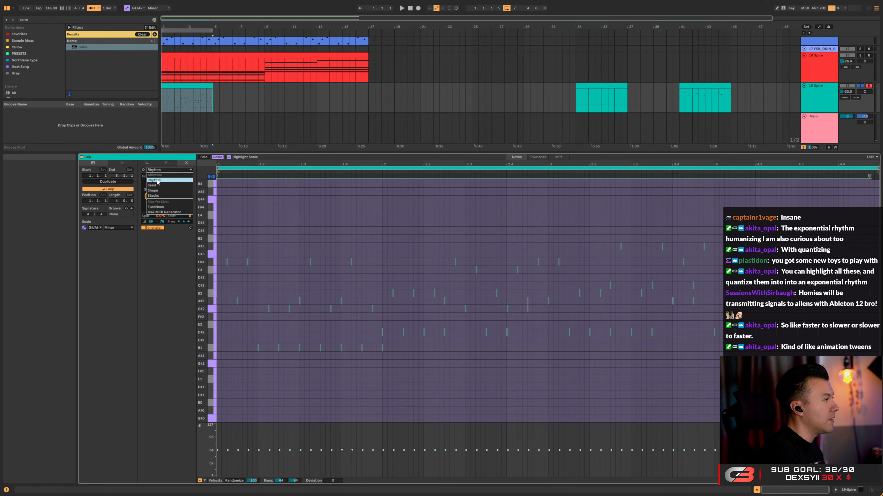
{"action": "left_click", "coordinate": [157, 191]}
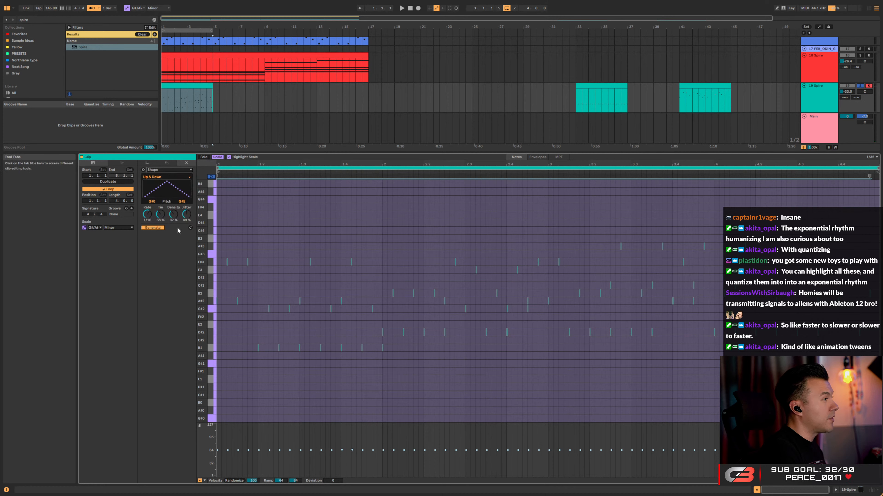
{"action": "left_click", "coordinate": [190, 228]}
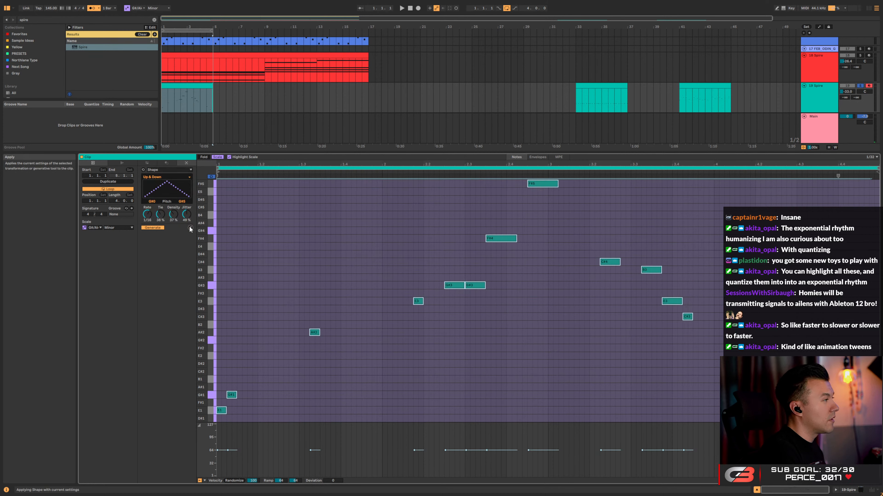
{"action": "left_click", "coordinate": [190, 227]}
{"action": "left_click", "coordinate": [169, 170]}
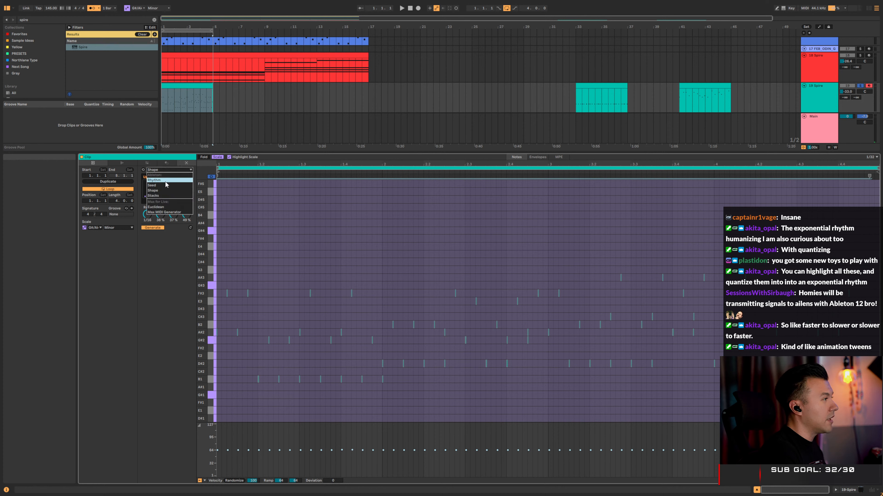
{"action": "left_click", "coordinate": [156, 191]}
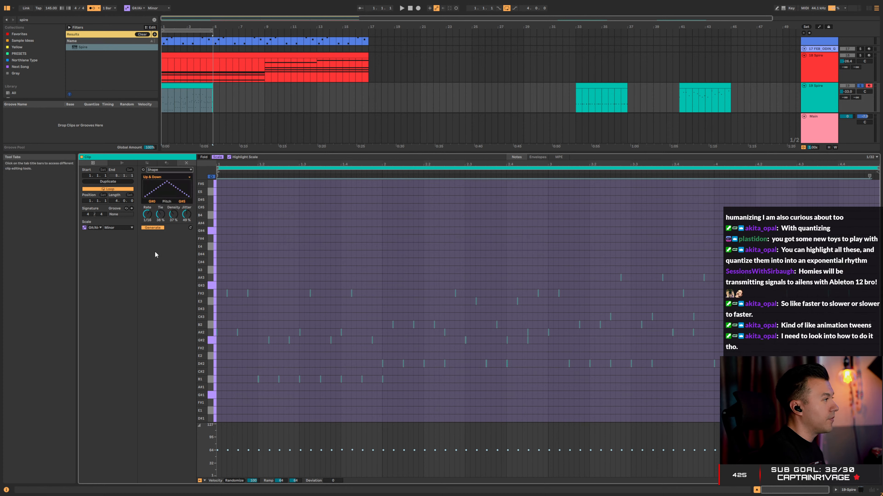
Return to the note transformations, check the Quantize options, and choose the Time Warp transformation for the notes
{"action": "left_click", "coordinate": [165, 163]}
{"action": "left_click", "coordinate": [164, 170]}
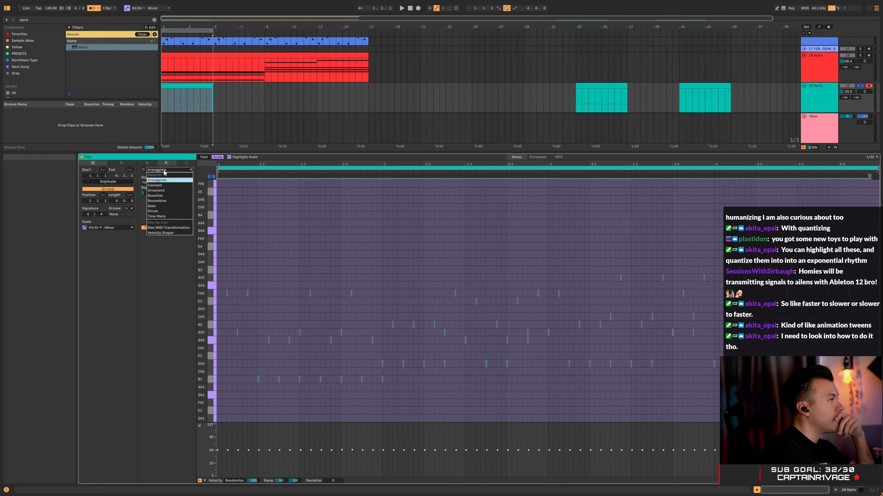
{"action": "left_click", "coordinate": [156, 196]}
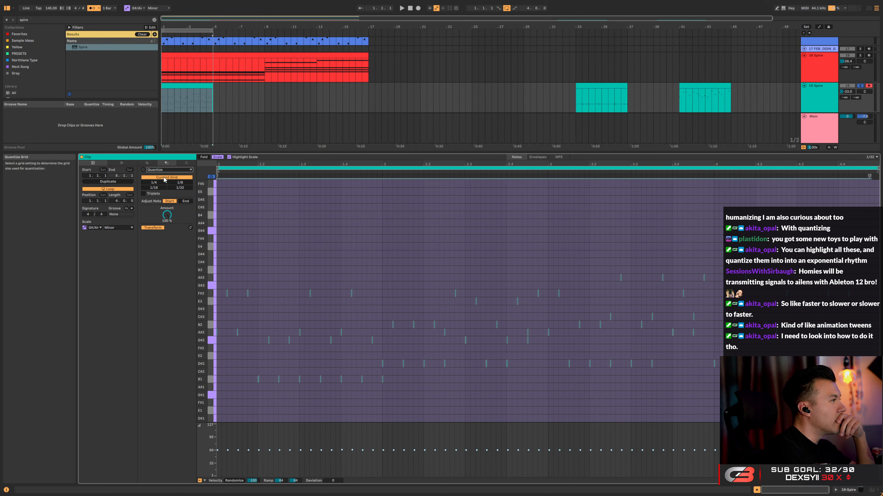
{"action": "left_click", "coordinate": [165, 170]}
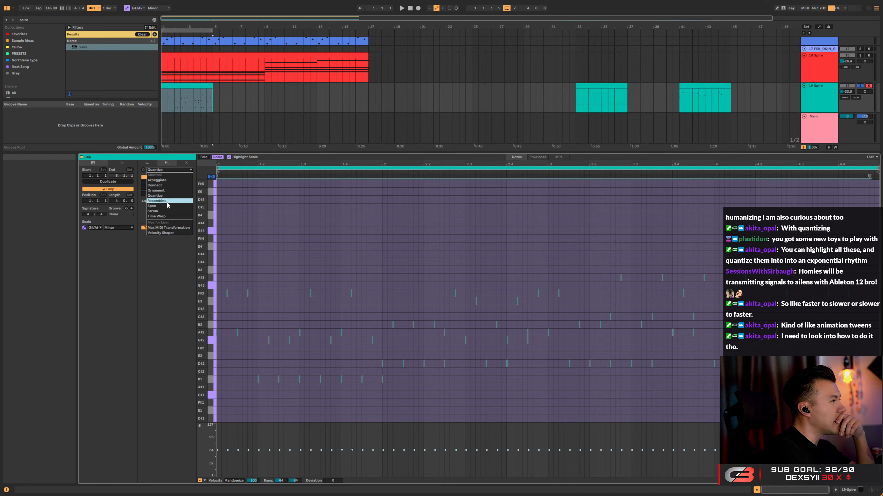
{"action": "left_click", "coordinate": [168, 216]}
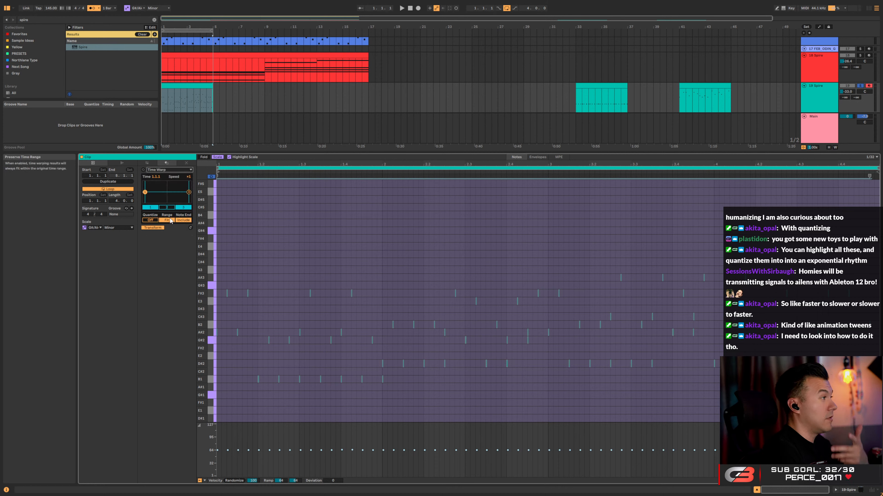
Try an accelerating Time Warp by raising the speed curve's end breakpoint and lowering its start breakpoint
{"action": "mouse_move", "coordinate": [191, 192]}
{"action": "left_mouse_down"}
{"action": "mouse_move", "coordinate": [178, 194]}
{"action": "mouse_move", "coordinate": [200, 209]}
{"action": "mouse_move", "coordinate": [190, 181]}
{"action": "left_mouse_up"}
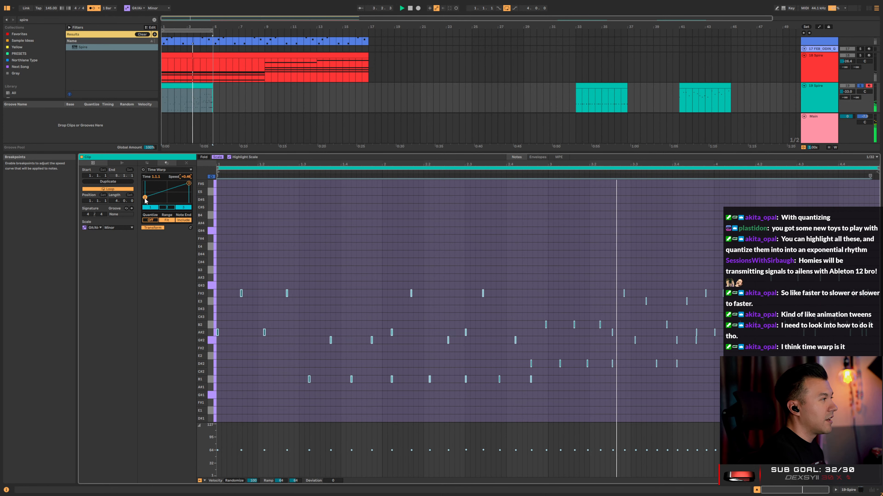
{"action": "left_click_drag", "start_coordinate": [146, 192], "coordinate": [145, 217]}
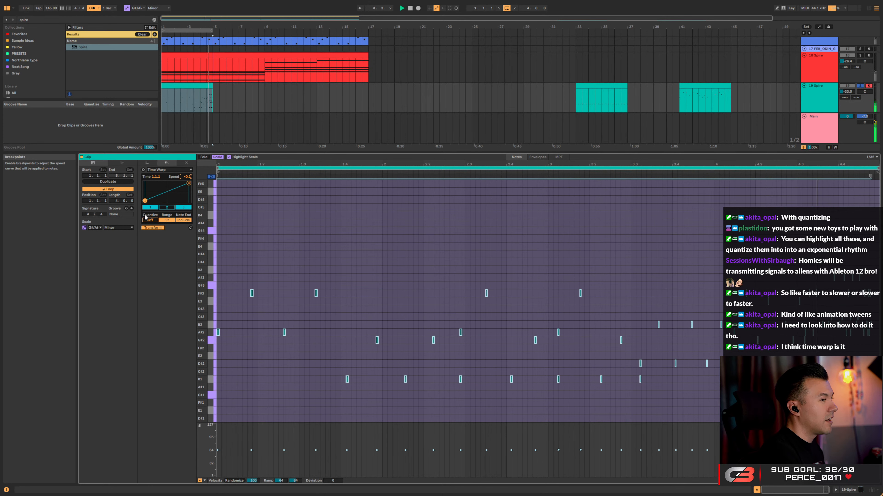
Shape a slowing Time Warp with the start breakpoint at maximum speed, Quantize on, and the end breakpoint at about +0.77
{"action": "left_click_drag", "start_coordinate": [145, 208], "coordinate": [143, 184]}
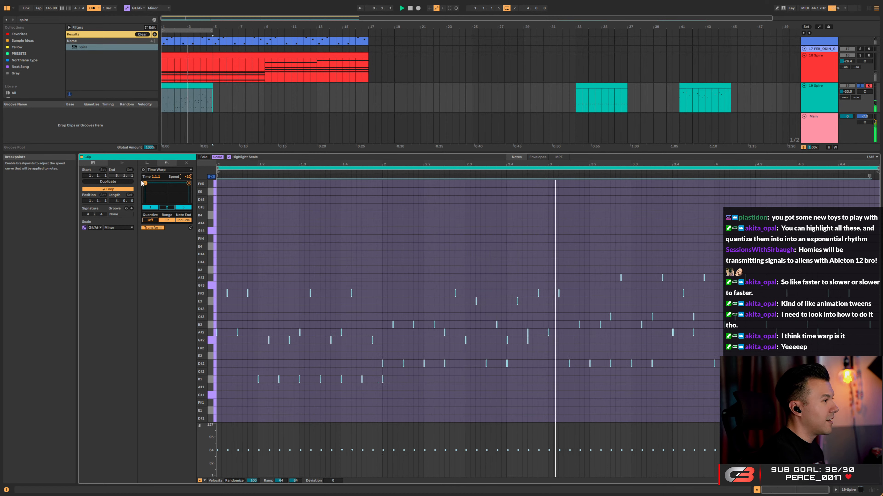
{"action": "left_click", "coordinate": [150, 220]}
{"action": "left_click_drag", "start_coordinate": [188, 183], "coordinate": [189, 194]}
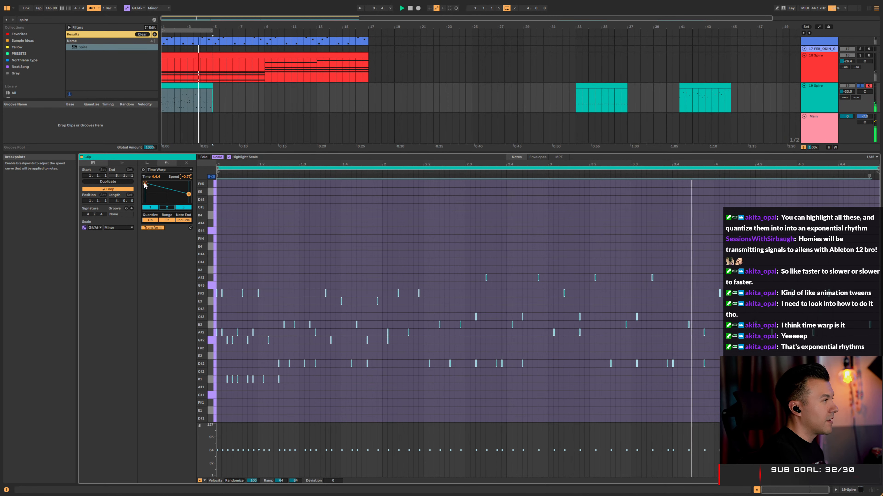
Enable the Time Warp curve's middle breakpoint, raise it to maximum speed, and apply the transformation to the notes
{"action": "left_click", "coordinate": [167, 194]}
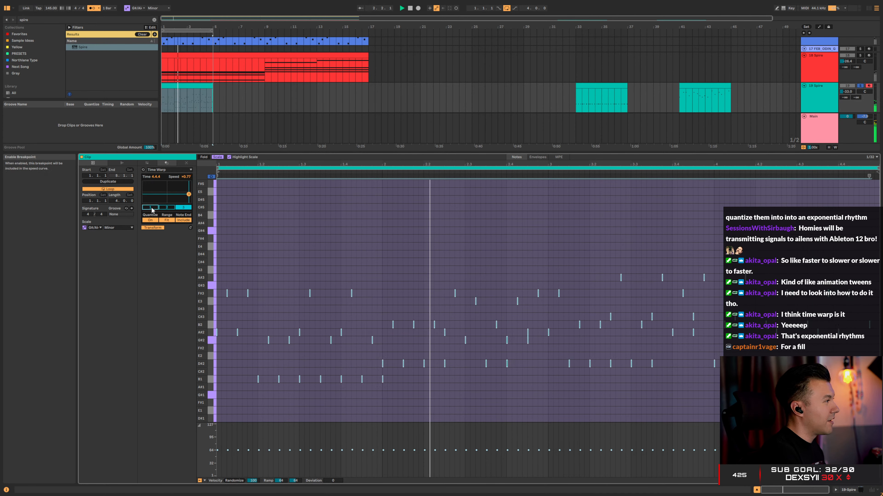
{"action": "left_click_drag", "start_coordinate": [167, 196], "coordinate": [167, 198]}
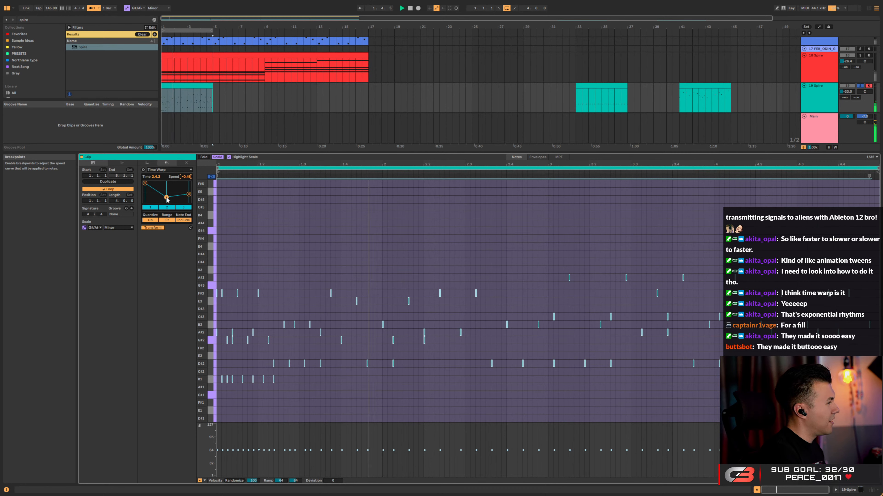
{"action": "left_click_drag", "start_coordinate": [166, 199], "coordinate": [167, 185]}
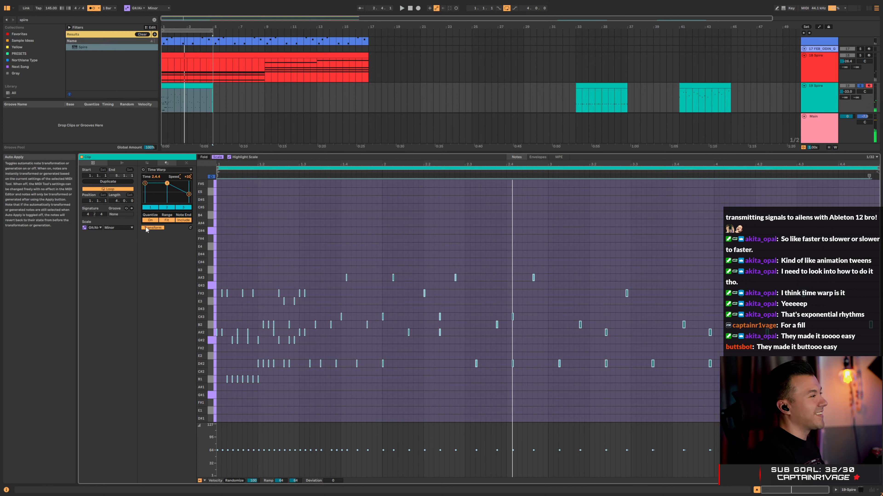
{"action": "left_click", "coordinate": [190, 227]}
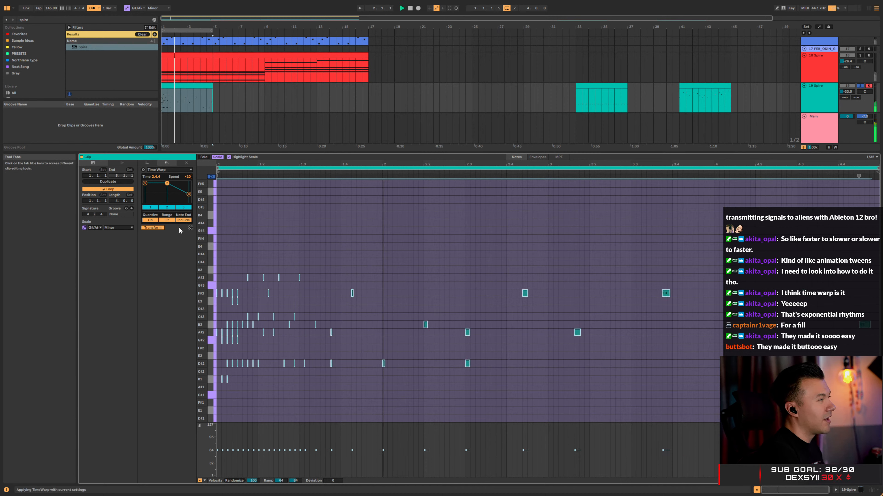
Reshape the Time Warp curve to rise from a mid-speed breakpoint at the clip's start to maximum speed at 4.4.4
{"action": "left_click", "coordinate": [167, 208]}
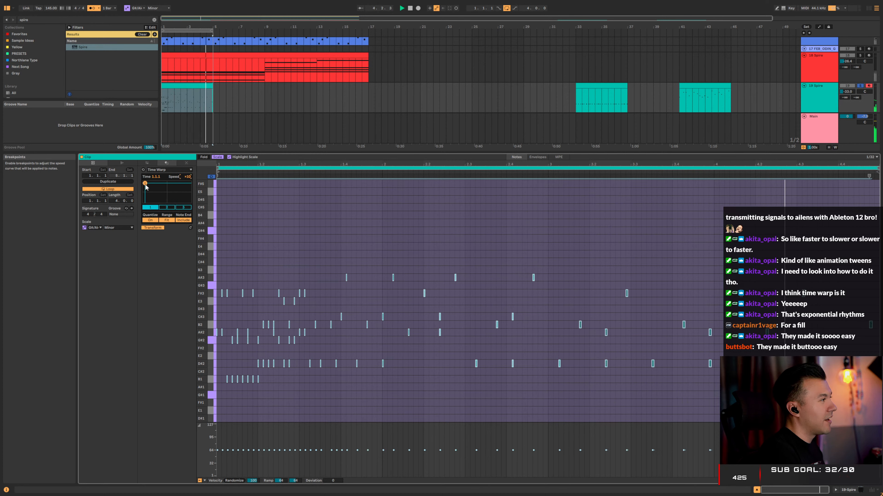
{"action": "left_click_drag", "start_coordinate": [146, 187], "coordinate": [189, 183]}
{"action": "left_click", "coordinate": [172, 208]}
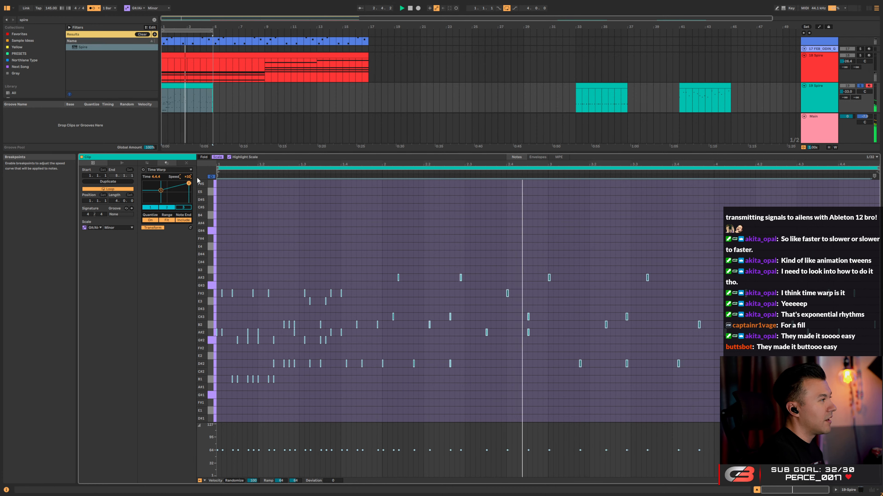
{"action": "left_click_drag", "start_coordinate": [161, 191], "coordinate": [201, 173]}
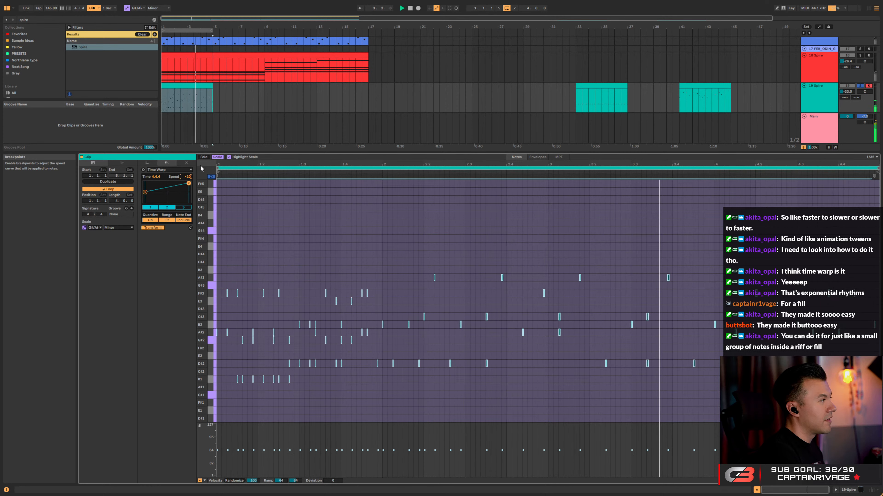
Apply the Connect transformation to the time-warped notes and play the result
{"action": "left_click", "coordinate": [174, 170]}
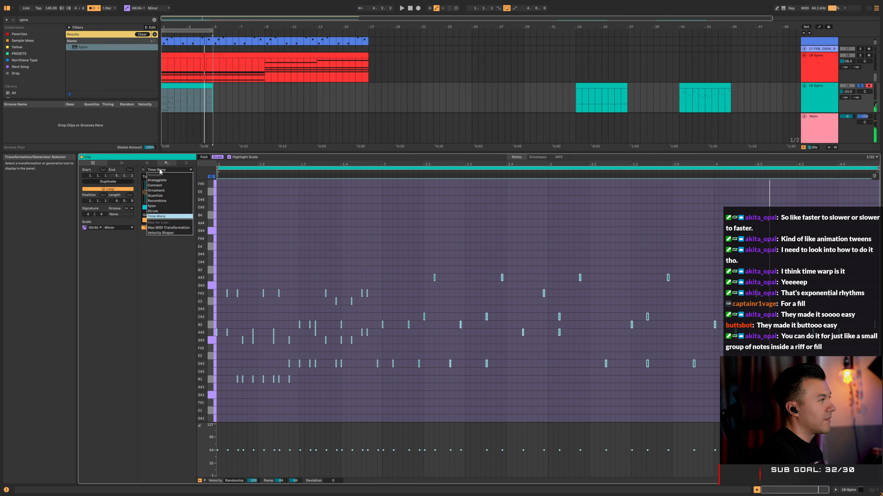
{"action": "left_click", "coordinate": [168, 186]}
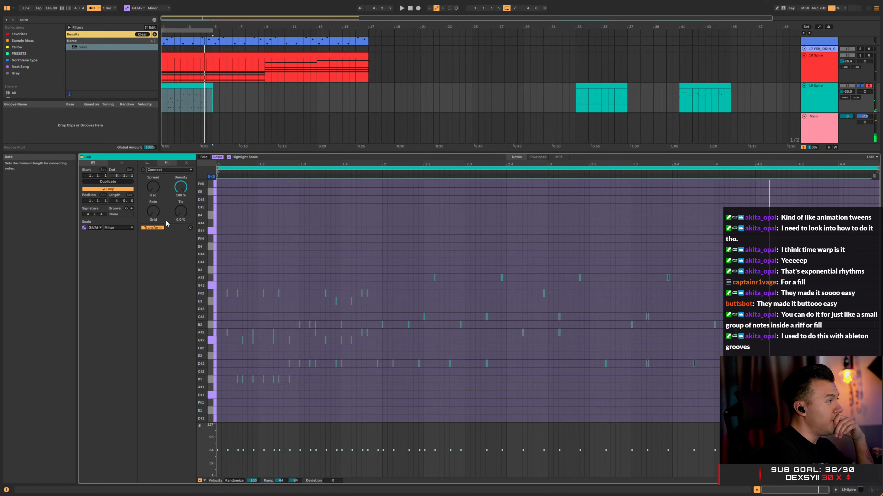
{"action": "left_click", "coordinate": [190, 228]}
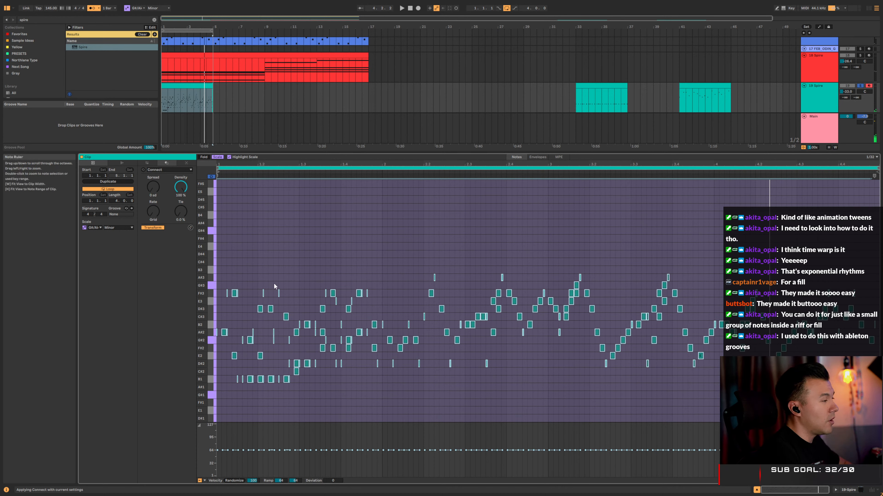
{"action": "key", "text": "space"}
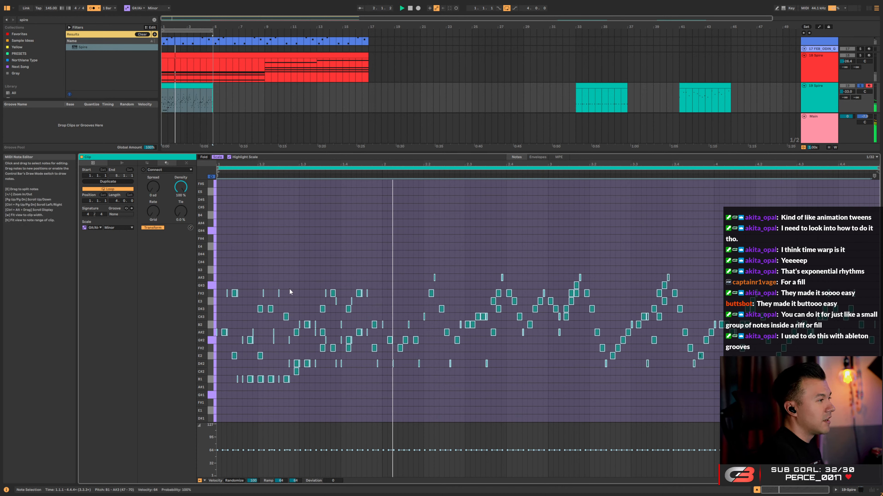
Apply the Arpeggiate transformation in Thumb UpDown style to the connected notes, then stop playback
{"action": "left_click", "coordinate": [170, 170]}
{"action": "left_click", "coordinate": [166, 180]}
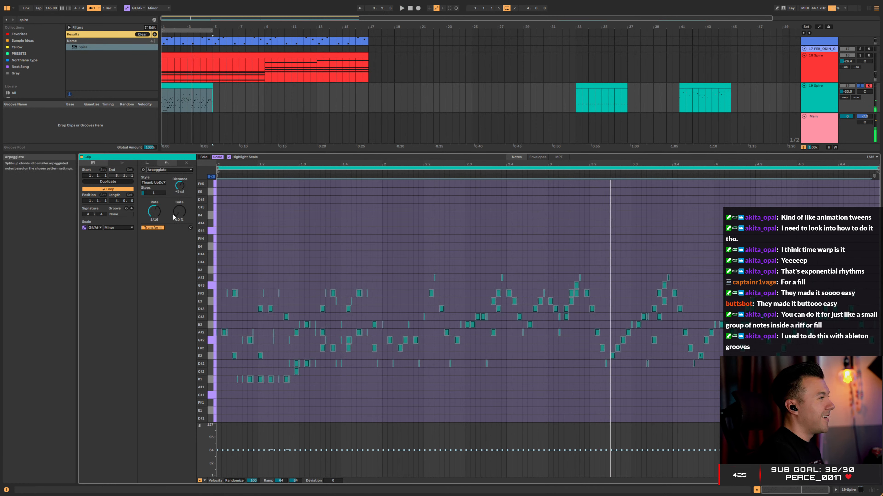
{"action": "left_click", "coordinate": [190, 228]}
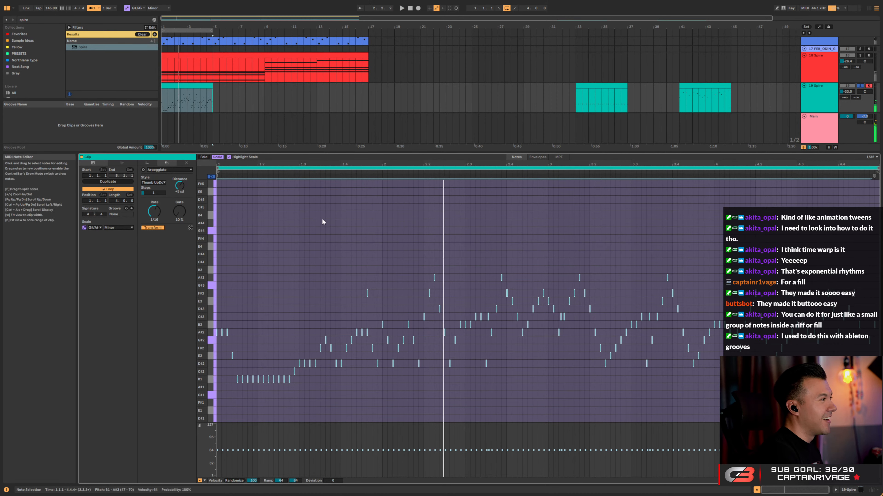
{"action": "key", "text": "space"}
Delete all notes in the clip, generate a two-chord progression with the Stacks generator, and play it
{"action": "key", "text": "Delete"}
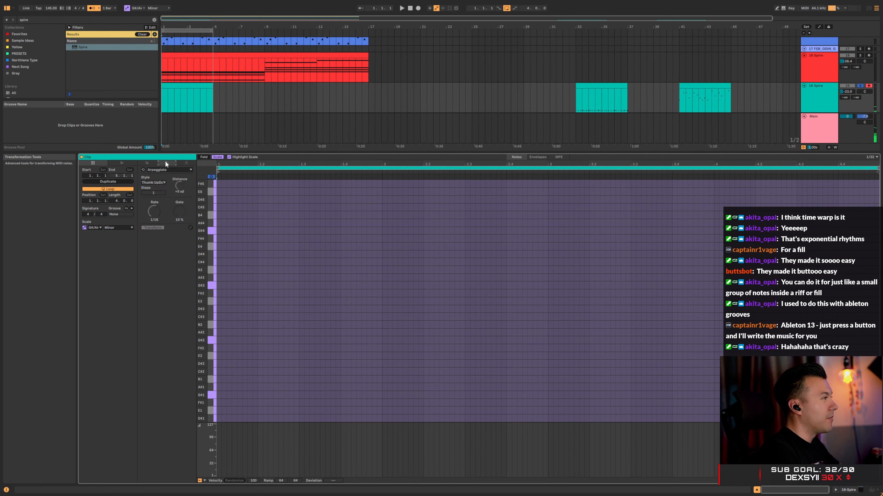
{"action": "left_click", "coordinate": [186, 163]}
{"action": "left_click", "coordinate": [168, 169]}
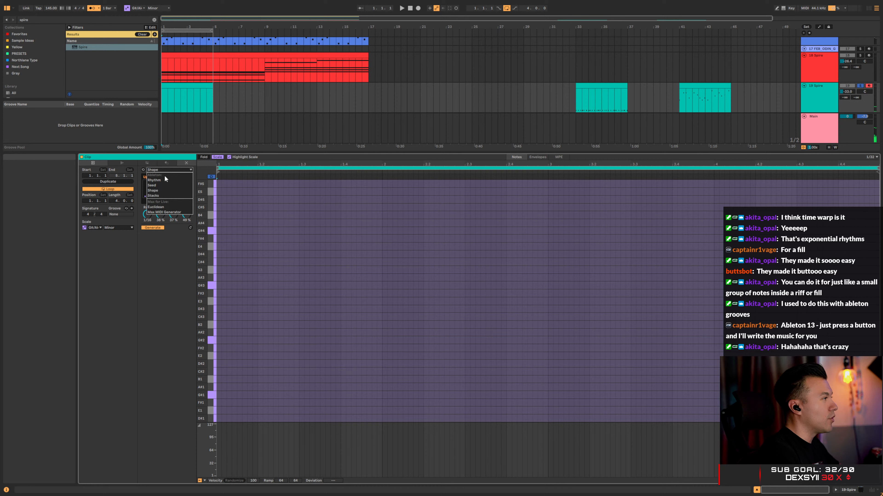
{"action": "left_click", "coordinate": [160, 191]}
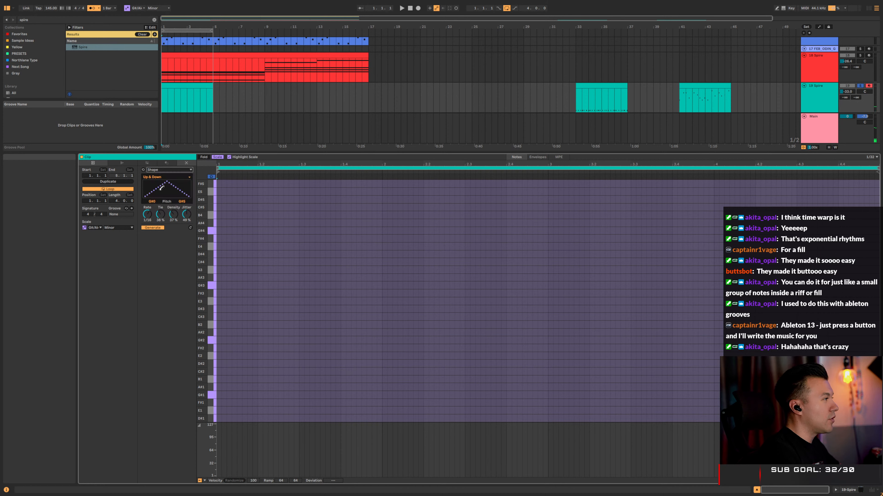
{"action": "left_click", "coordinate": [161, 169]}
{"action": "left_click", "coordinate": [160, 199]}
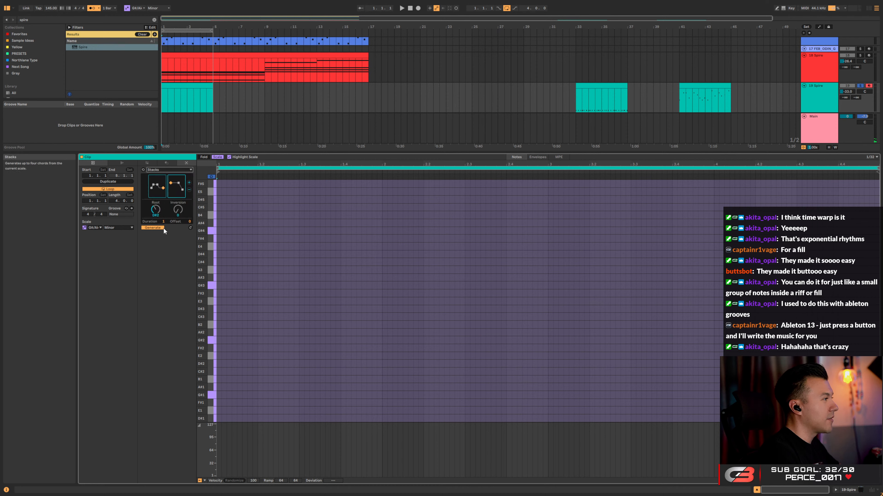
{"action": "left_click", "coordinate": [191, 226]}
{"action": "key", "text": "space"}
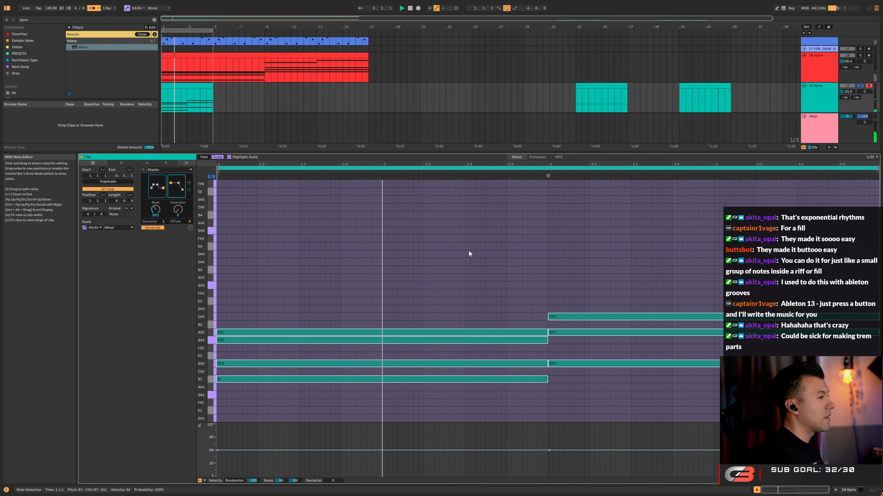
Add a two-bar D#3 note at 3.1.1 on top of the second chord and briefly audition the clip
{"action": "key", "text": "space"}
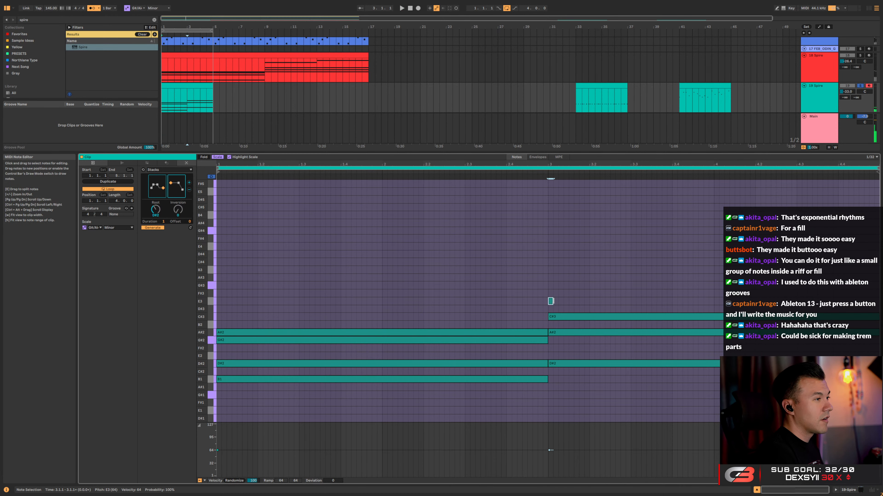
{"action": "double_click", "coordinate": [552, 301]}
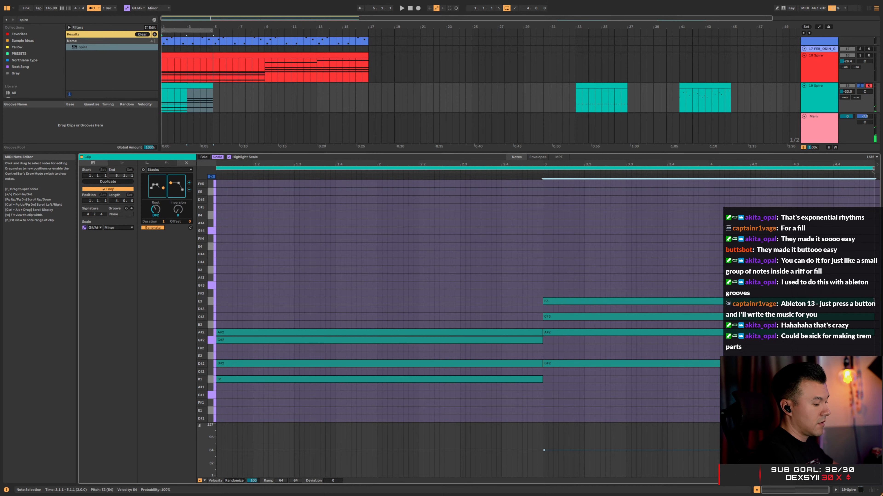
{"action": "key", "text": "Down"}
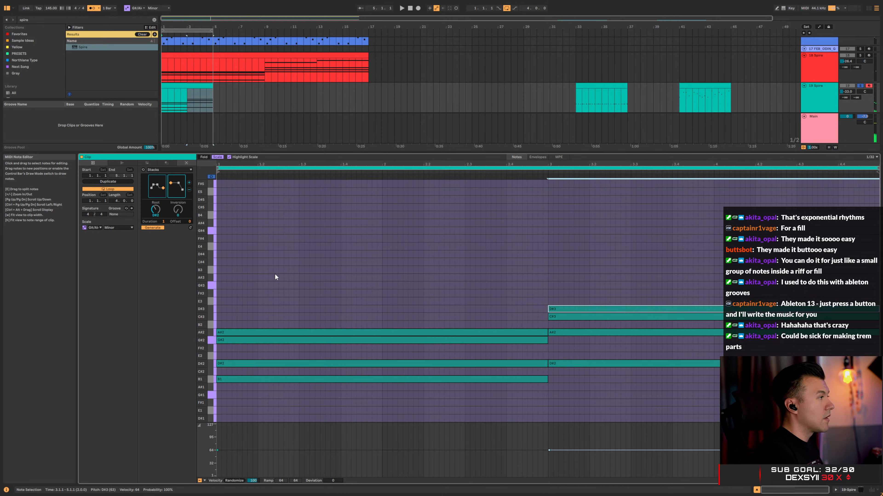
{"action": "key", "text": "space"}
{"action": "key", "text": "space"}
Apply the Arpeggiate transformation in Thumb UpDown style at a 1/16 rate to all notes of both chords and play it
{"action": "left_click", "coordinate": [167, 163]}
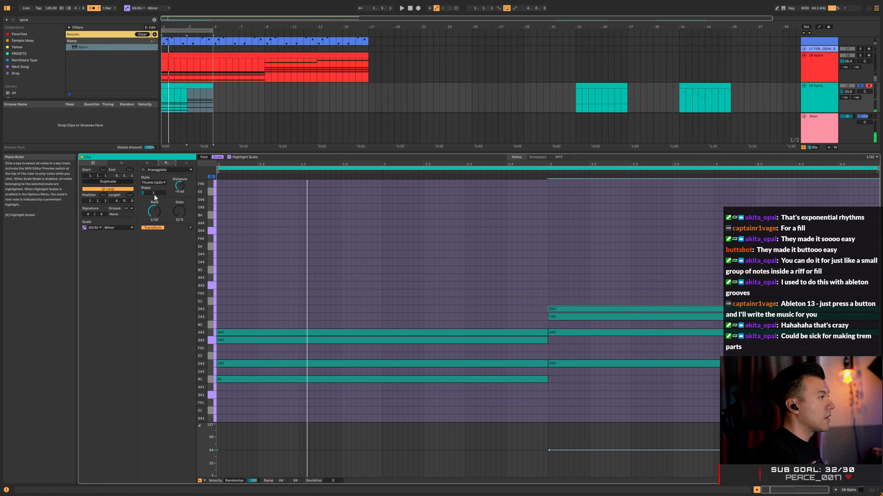
{"action": "left_click", "coordinate": [191, 228]}
{"action": "key", "text": "ctrl+z"}
{"action": "left_click", "coordinate": [416, 262]}
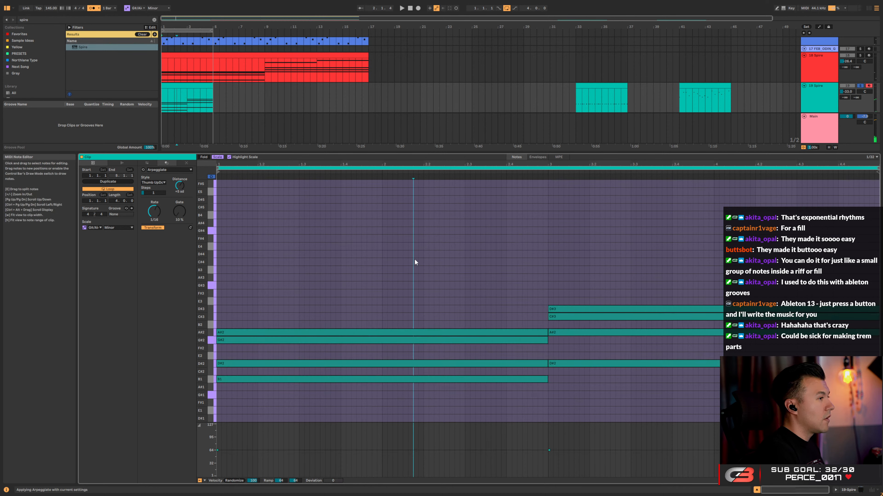
{"action": "key", "text": "ctrl+a"}
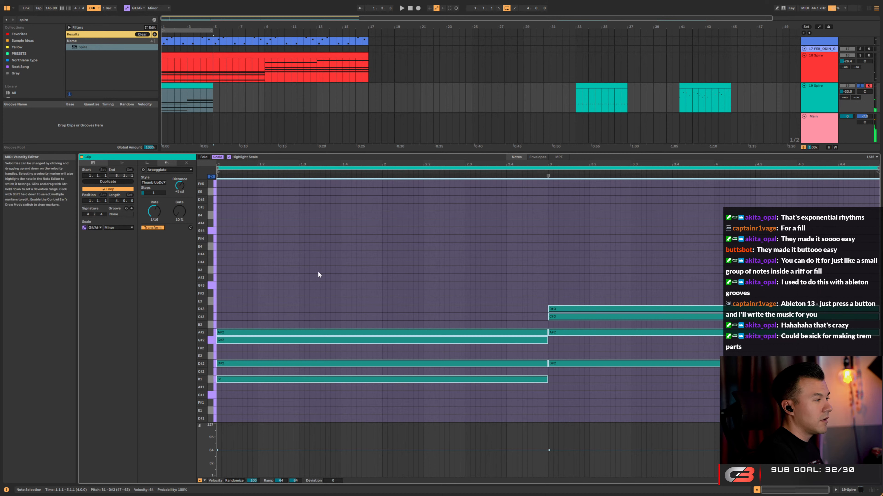
{"action": "left_click", "coordinate": [190, 228]}
{"action": "key", "text": "space"}
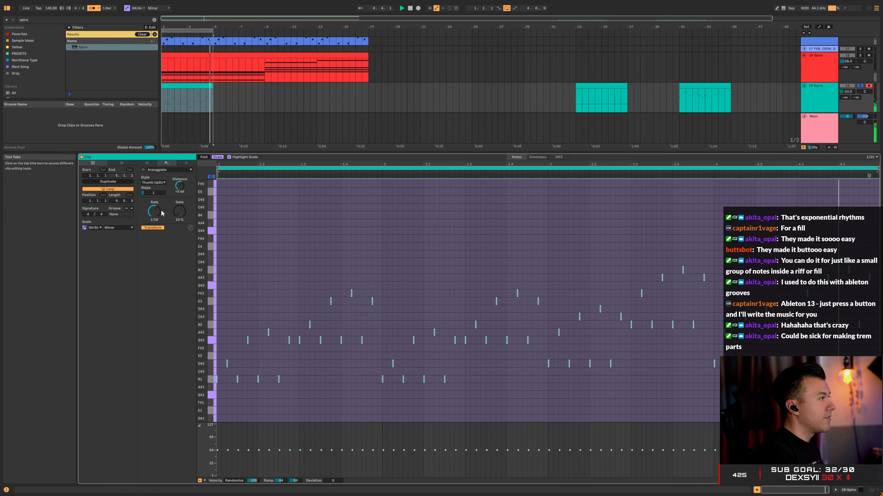
Try the Play Order, Random and Random Once arpeggio styles on the chords
{"action": "left_click", "coordinate": [152, 182]}
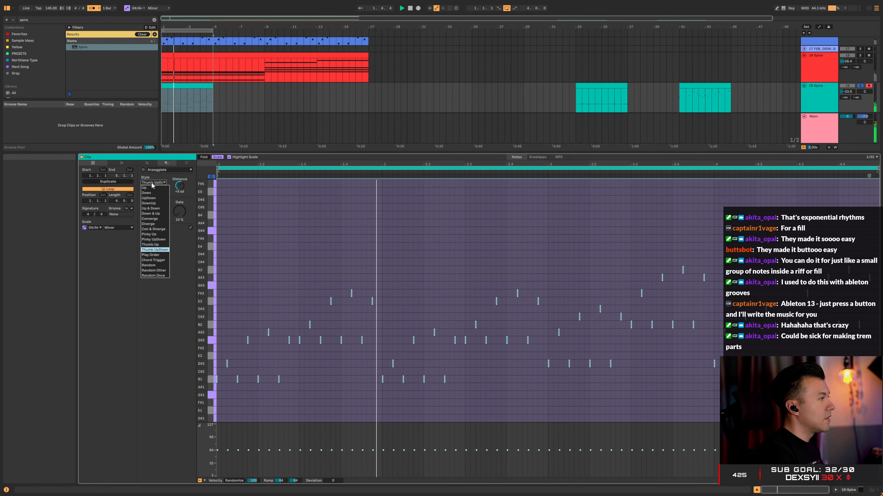
{"action": "left_click", "coordinate": [150, 255]}
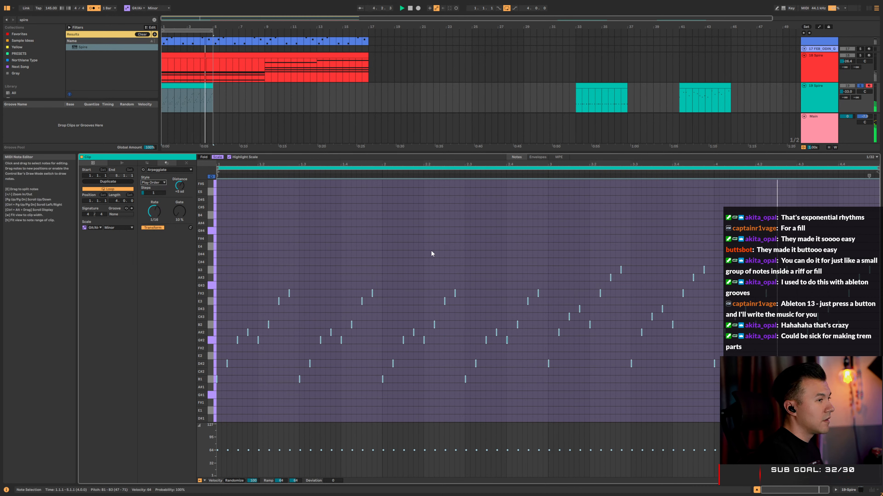
{"action": "left_click", "coordinate": [153, 182]}
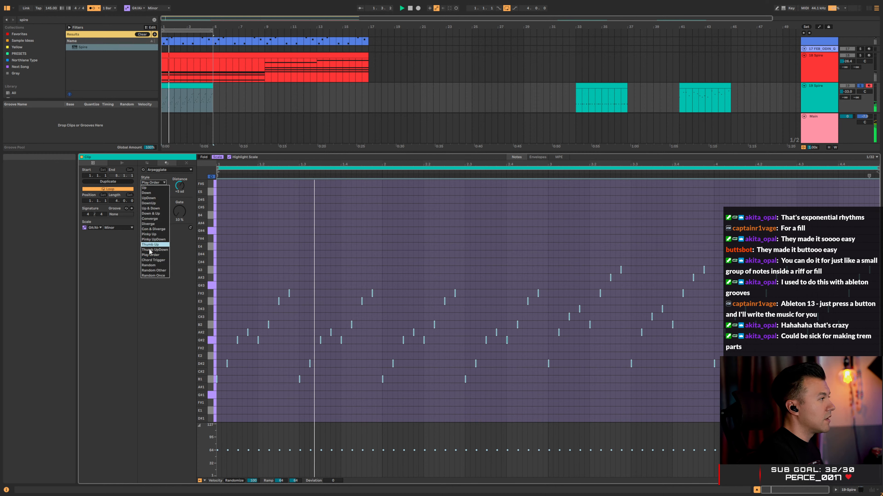
{"action": "left_click", "coordinate": [149, 265]}
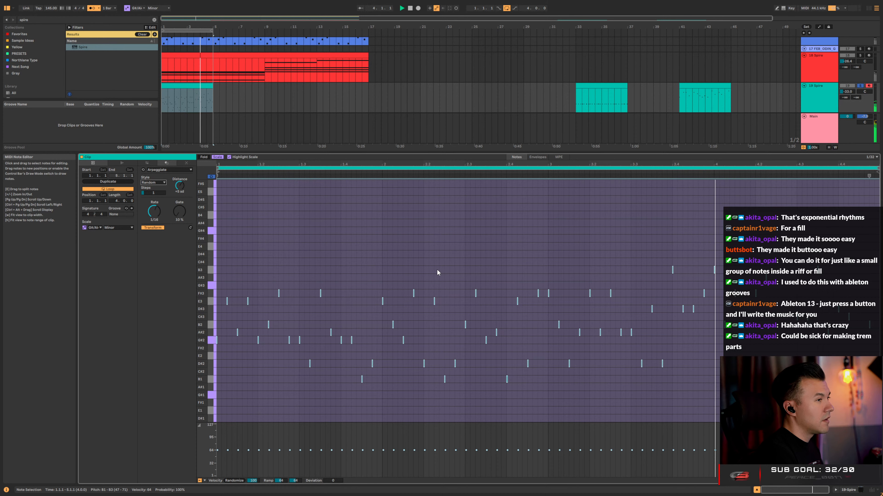
{"action": "left_click", "coordinate": [153, 182]}
{"action": "left_click", "coordinate": [153, 275]}
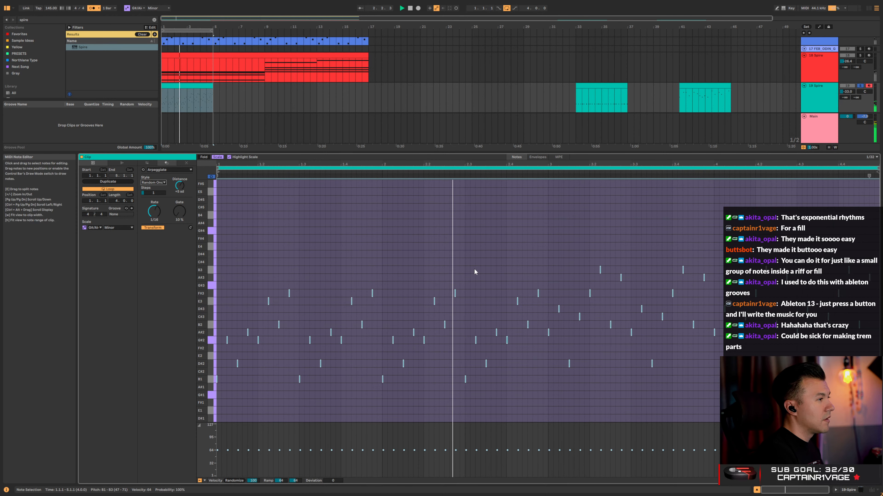
Set the arpeggio's Rate to 1/8 and its Distance to 0 sd
{"action": "left_click_drag", "start_coordinate": [154, 211], "coordinate": [152, 215]}
{"action": "left_click_drag", "start_coordinate": [179, 186], "coordinate": [180, 194]}
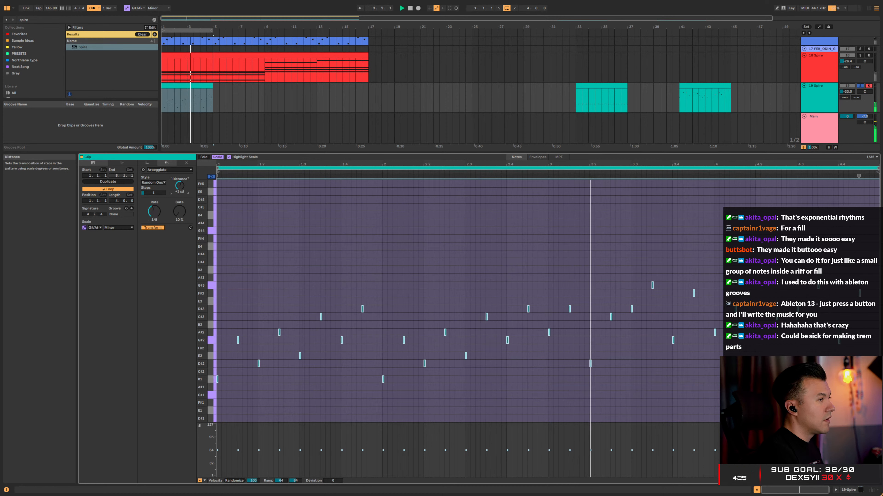
{"action": "left_click_drag", "start_coordinate": [180, 194], "coordinate": [180, 208]}
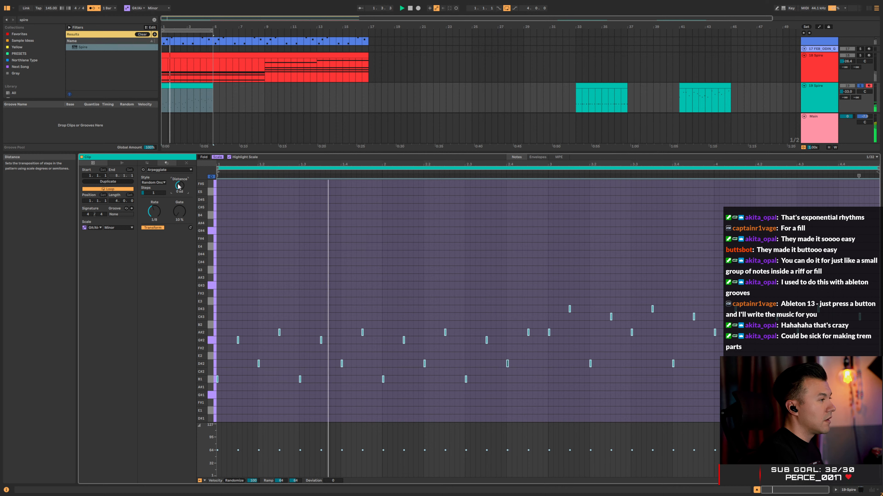
Try the Pinky UpDown arpeggio style, then set the style to Pinky Up
{"action": "left_click", "coordinate": [154, 182]}
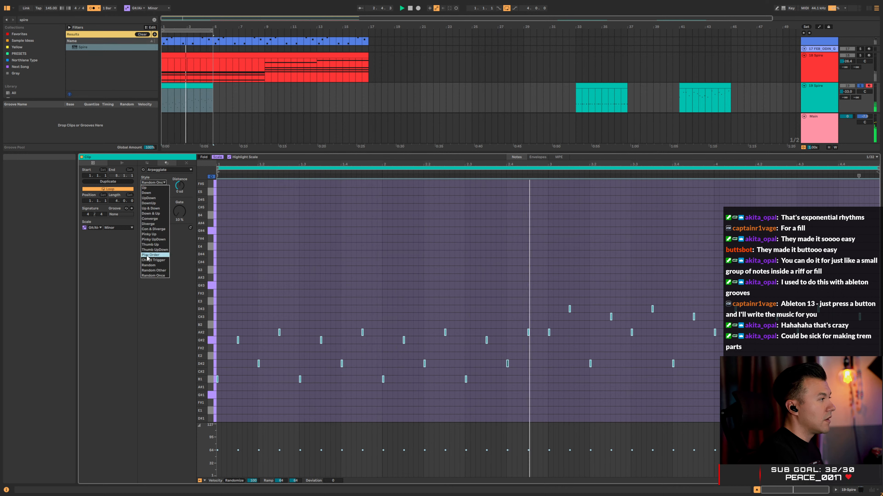
{"action": "left_click", "coordinate": [151, 238]}
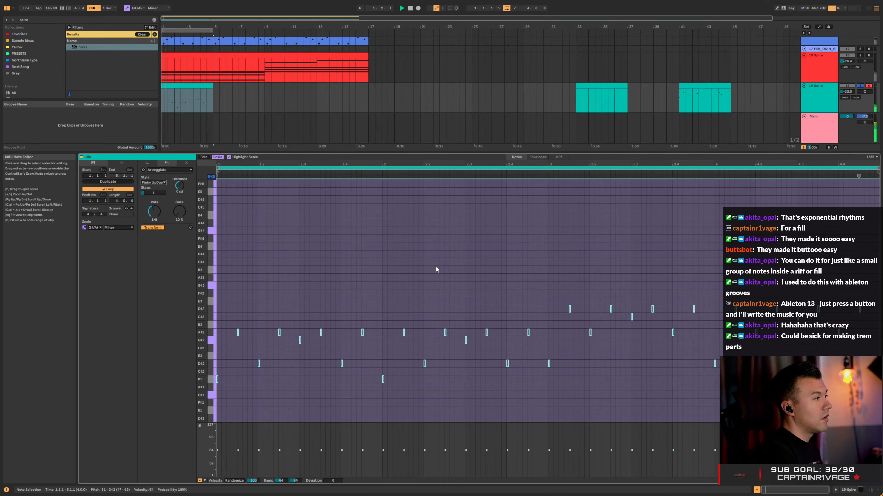
{"action": "left_click", "coordinate": [153, 183]}
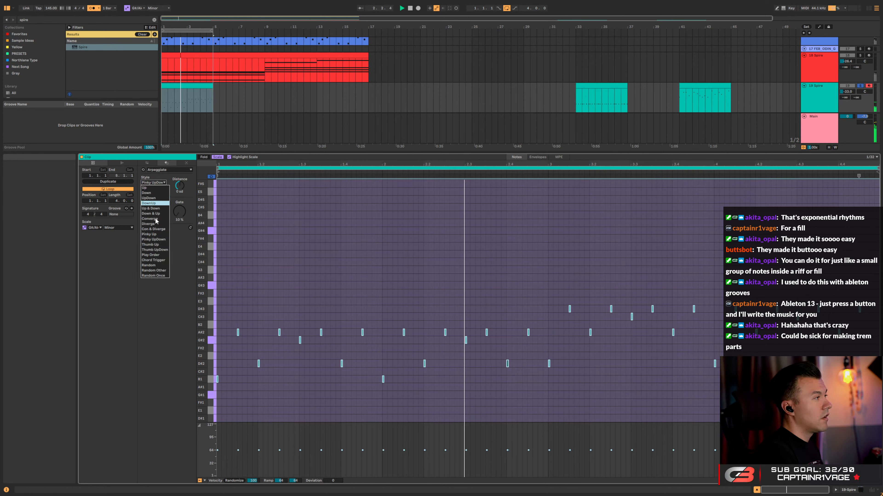
{"action": "left_click", "coordinate": [159, 238]}
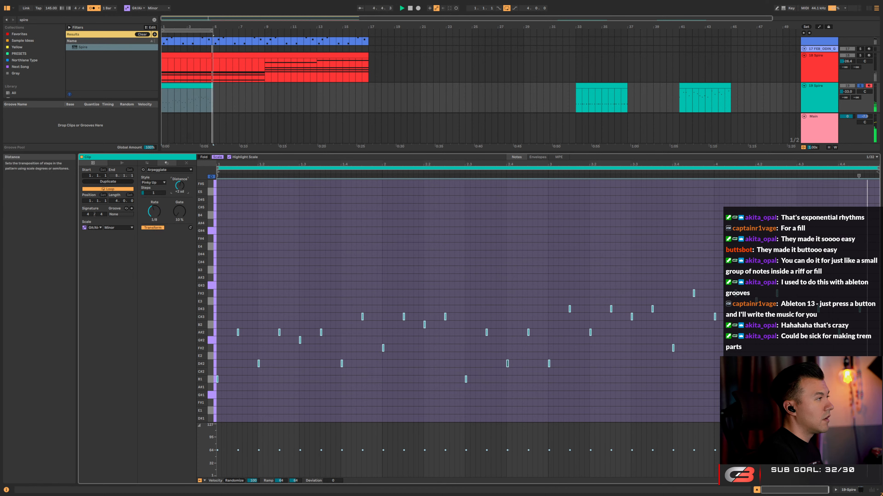
Set the arpeggio's Distance to +7 sd and Steps to 2, then unsolo the arpeggiated Spire track
{"action": "left_click_drag", "start_coordinate": [180, 185], "coordinate": [179, 173]}
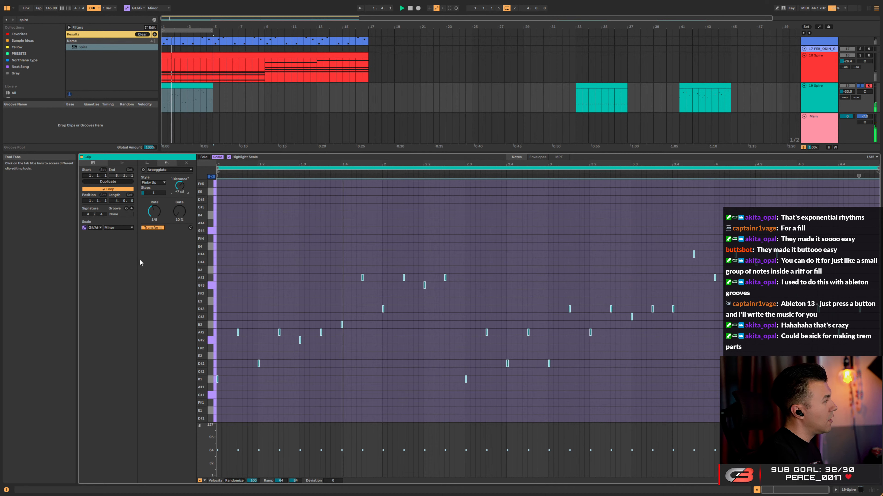
{"action": "left_click_drag", "start_coordinate": [153, 193], "coordinate": [153, 184]}
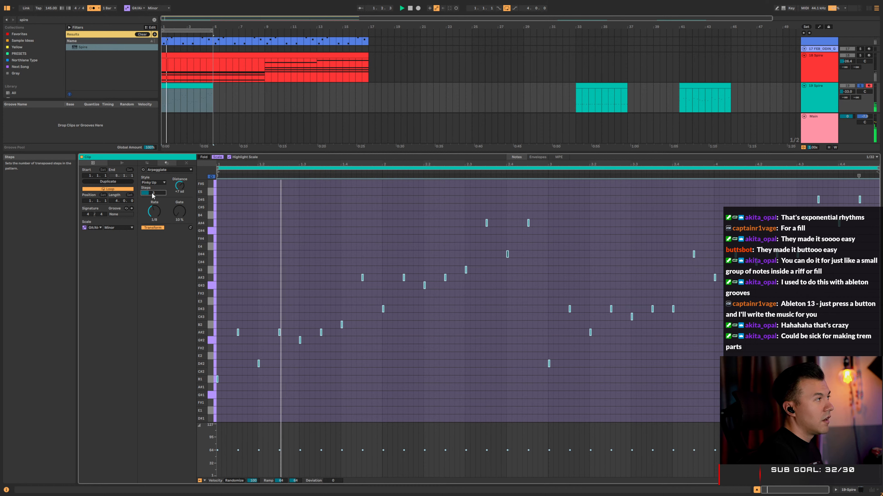
{"action": "left_click", "coordinate": [860, 86]}
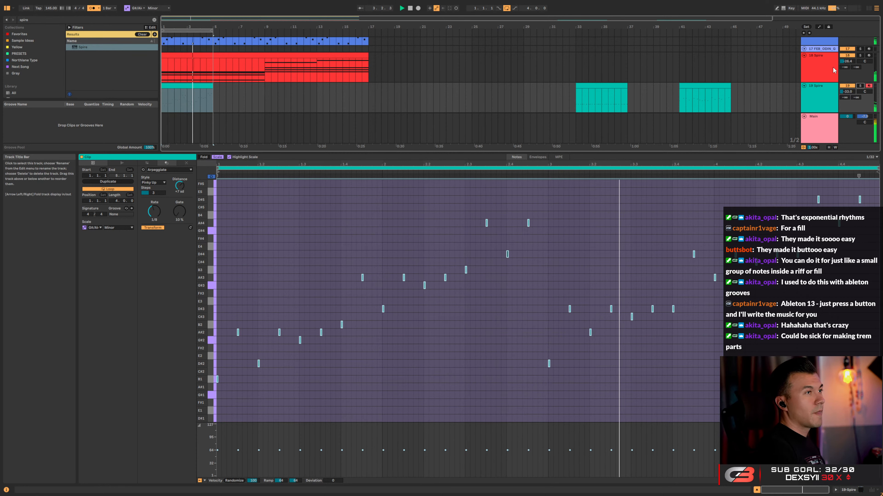
Adjust the red Spire track's volume, then audition the next two presets in its synth and return to the original Ibiza preset
{"action": "left_click_drag", "start_coordinate": [844, 61], "coordinate": [845, 65]}
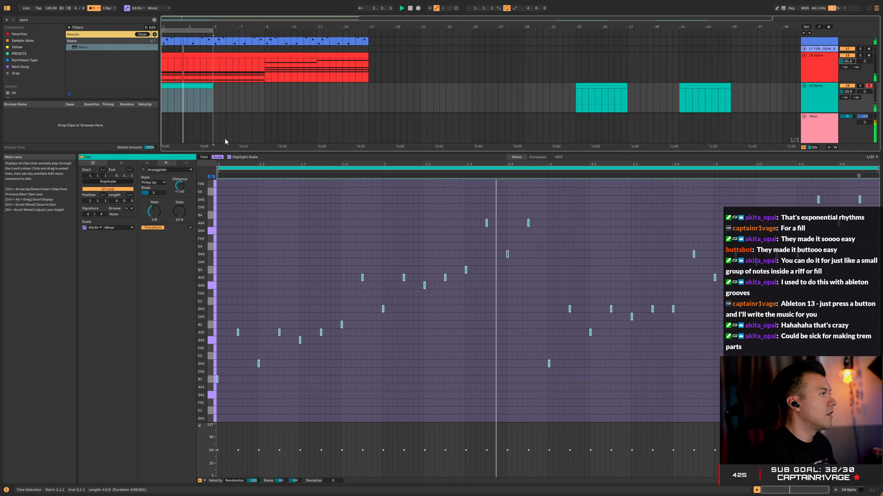
{"action": "left_click", "coordinate": [831, 94]}
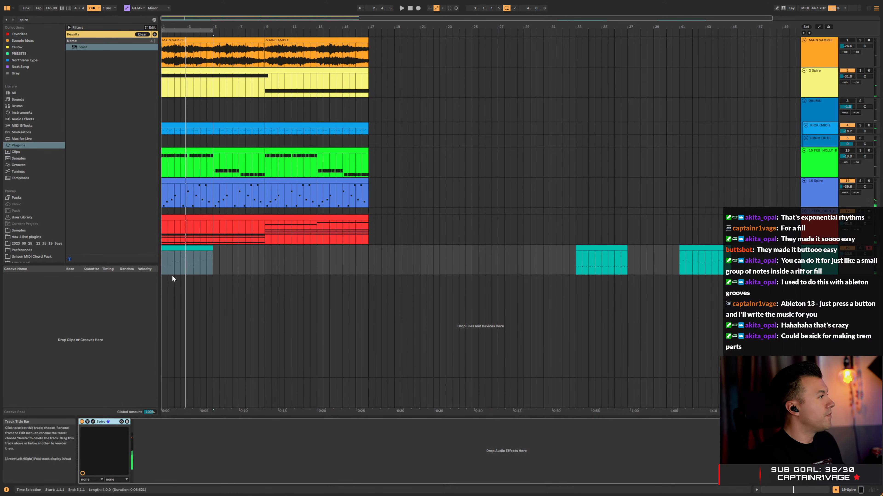
{"action": "key", "text": "Up"}
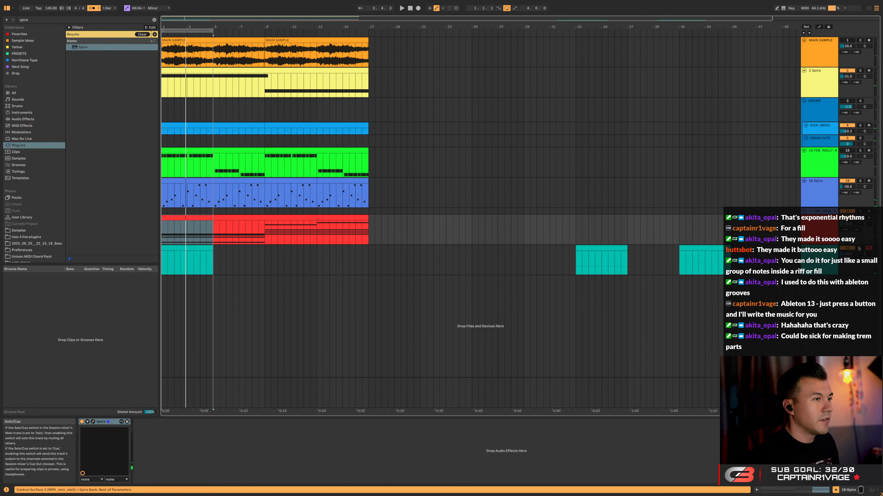
{"action": "left_click", "coordinate": [92, 423]}
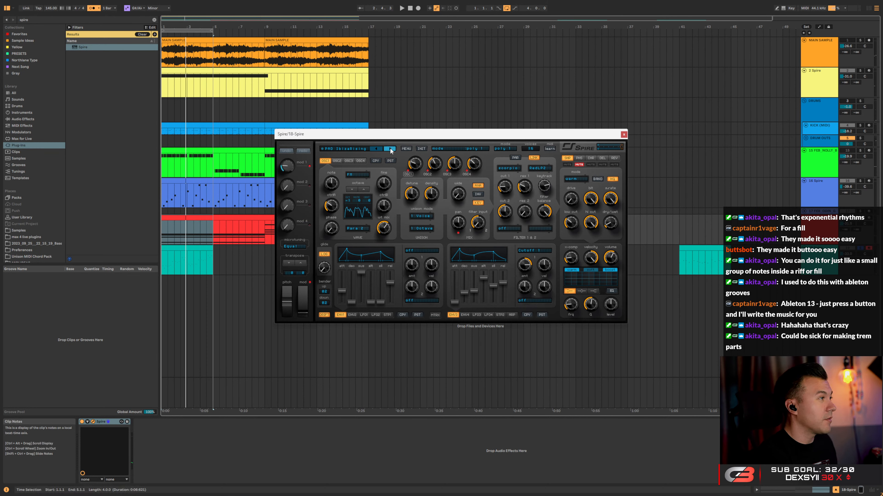
{"action": "left_click", "coordinate": [390, 149]}
{"action": "key", "text": "space"}
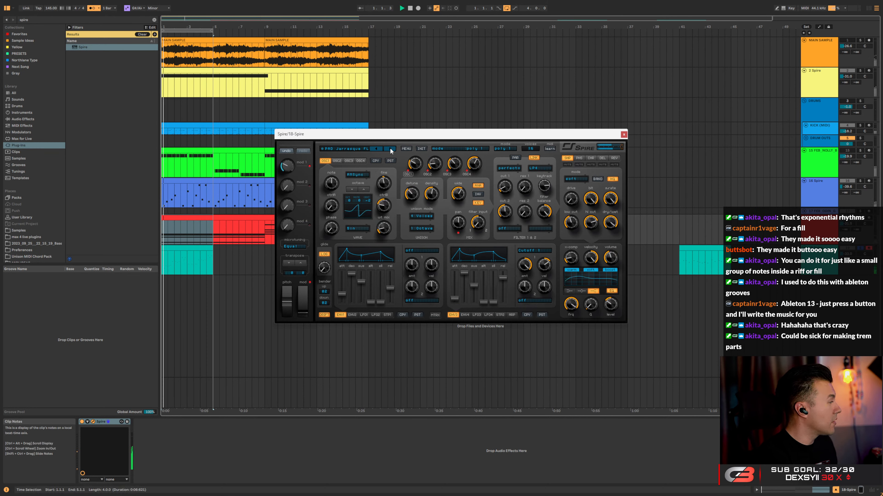
{"action": "left_click", "coordinate": [390, 149]}
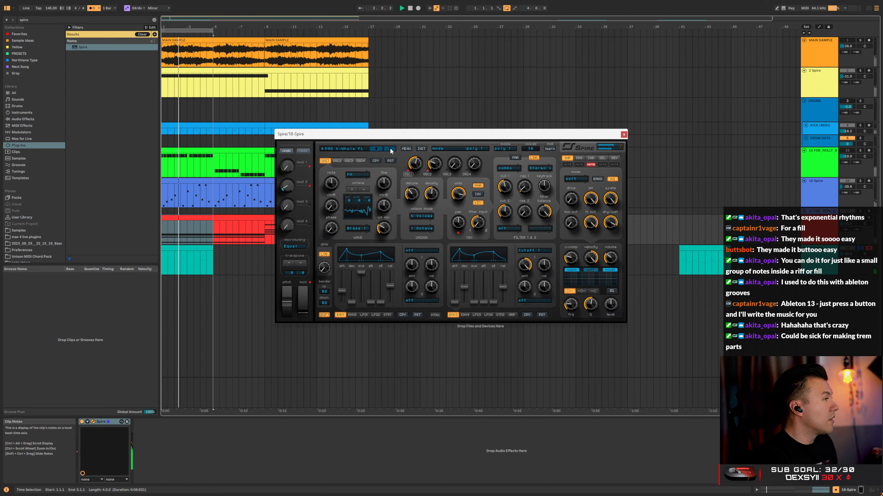
{"action": "left_click", "coordinate": [377, 149]}
{"action": "left_click", "coordinate": [377, 149]}
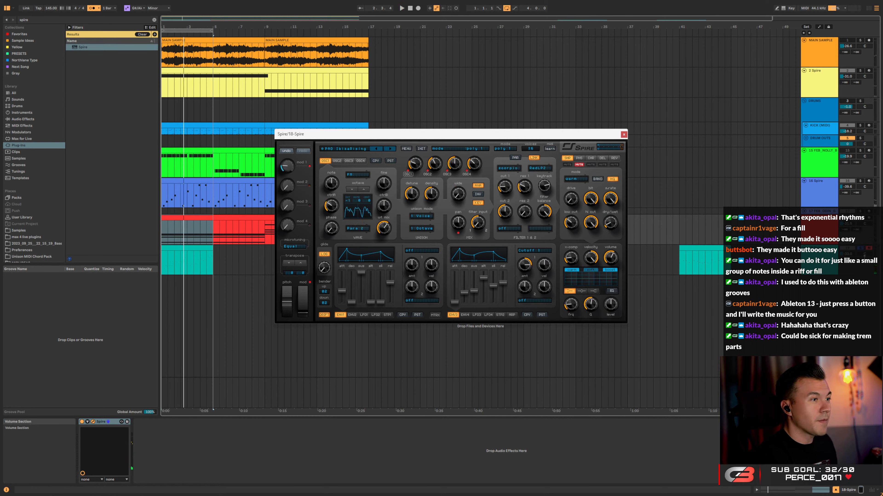
Open the teal Spire track's synth in place of the red track's and audition its next presets during playback
{"action": "left_click", "coordinate": [820, 260]}
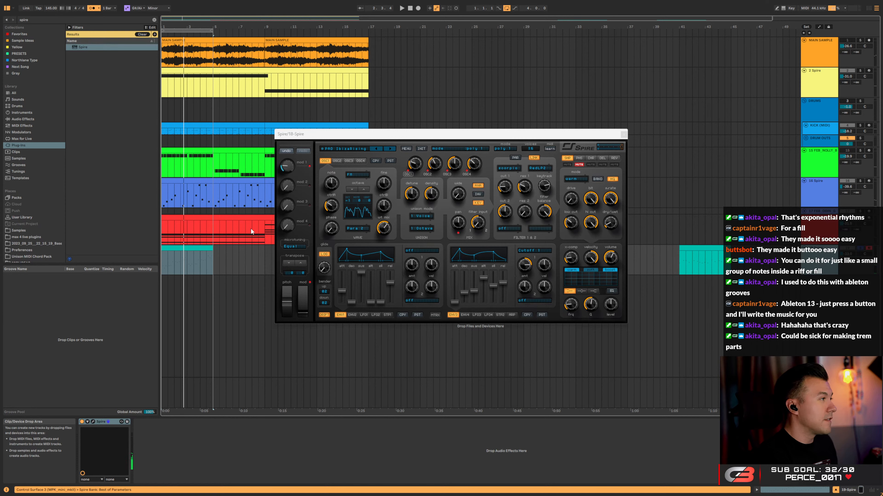
{"action": "left_click", "coordinate": [623, 135]}
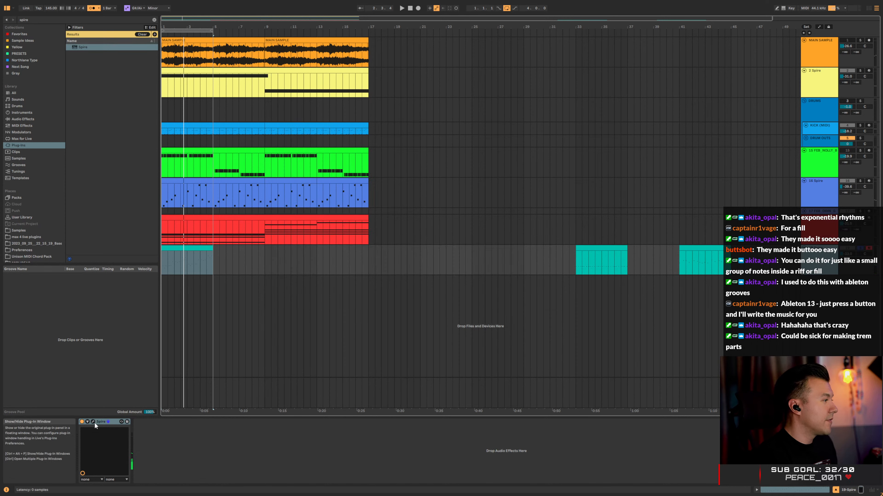
{"action": "left_click", "coordinate": [94, 422]}
{"action": "key", "text": "space"}
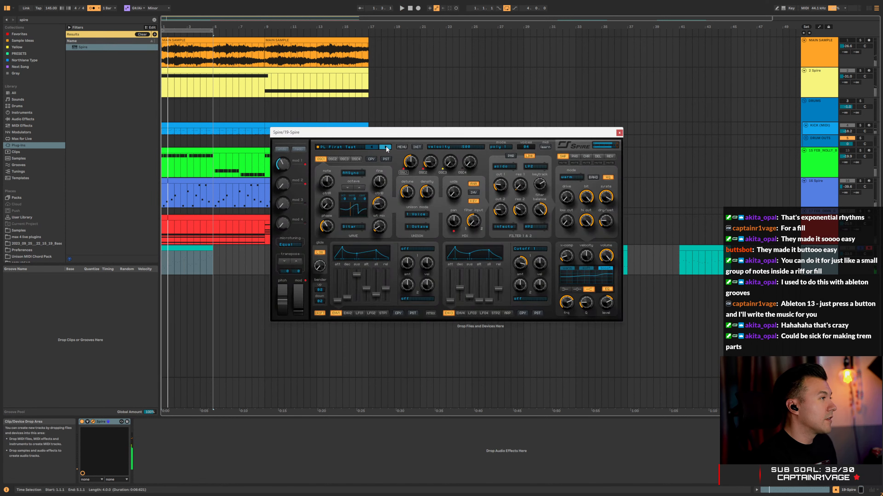
{"action": "left_click", "coordinate": [386, 147]}
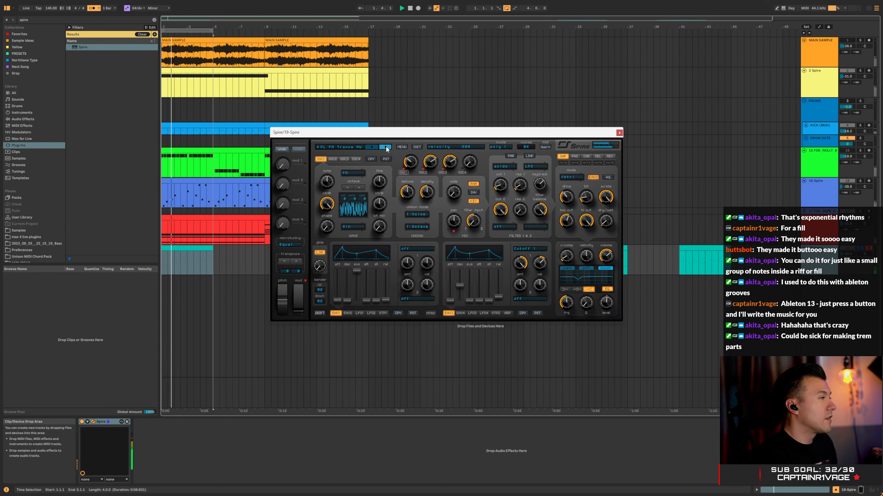
{"action": "left_click", "coordinate": [385, 147]}
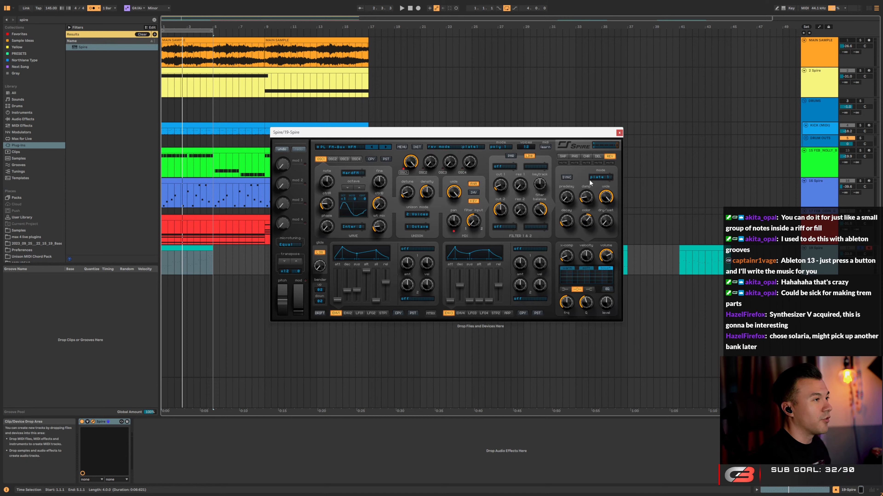
Check the teal Spire synth's reverb modes, then advance its preset to Future Block during playback and close the synth window
{"action": "left_click", "coordinate": [597, 177]}
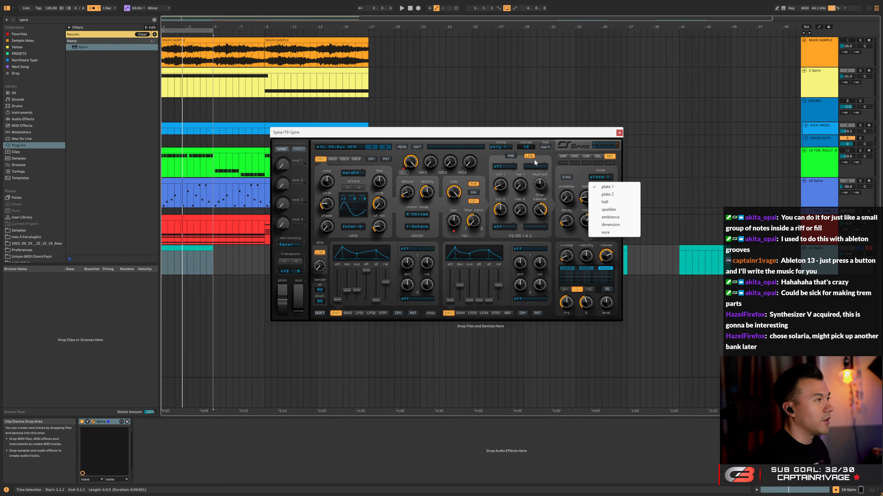
{"action": "left_click", "coordinate": [456, 140]}
{"action": "key", "text": "space"}
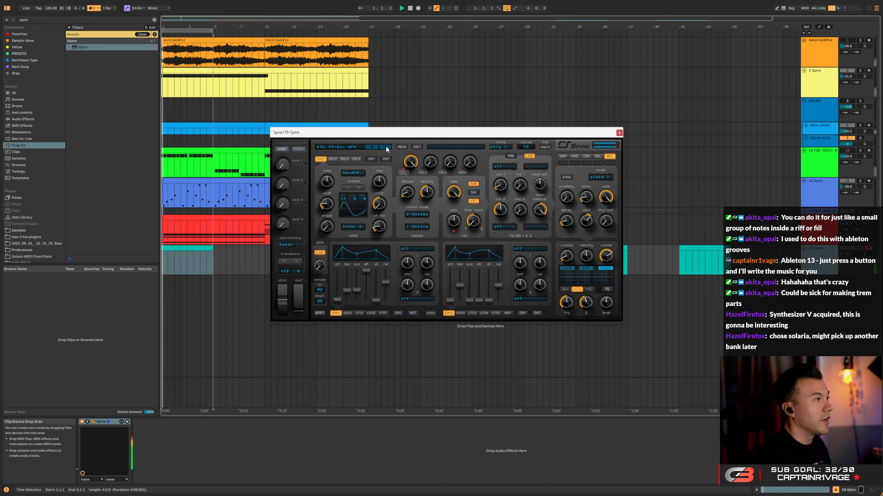
{"action": "left_click", "coordinate": [385, 147]}
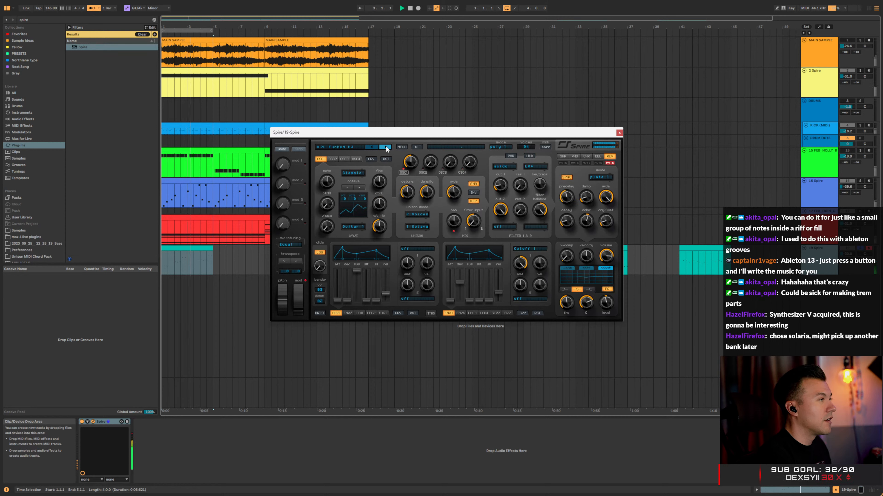
{"action": "left_click", "coordinate": [386, 146]}
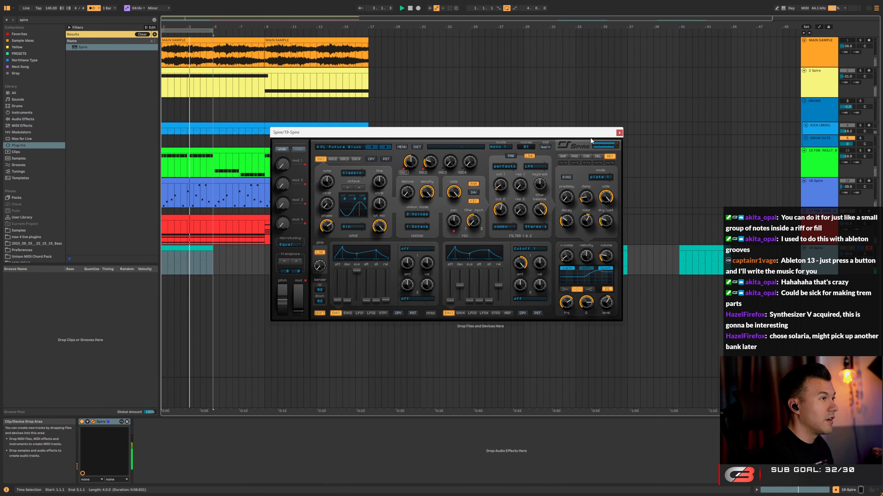
{"action": "left_click", "coordinate": [618, 133]}
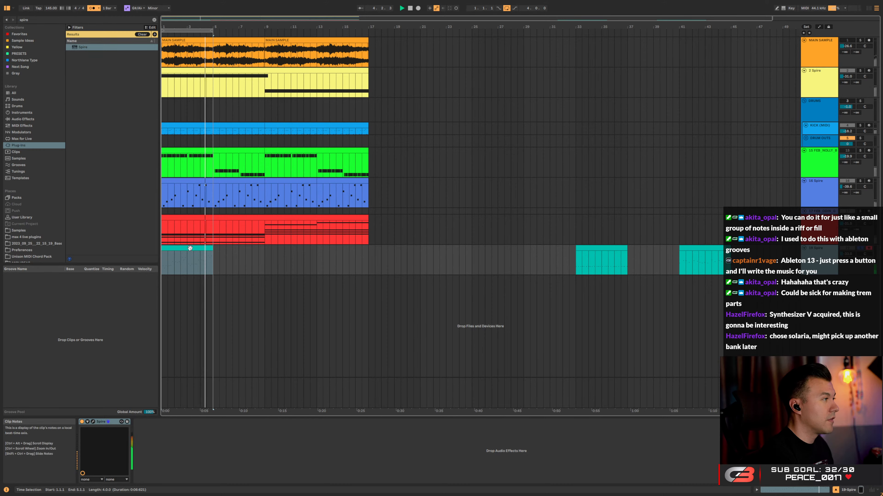
Set the arpeggio's Gate to 200 % on the teal Spire clip, lower its Distance to 0 sd and raise it slightly again
{"action": "double_click", "coordinate": [190, 248]}
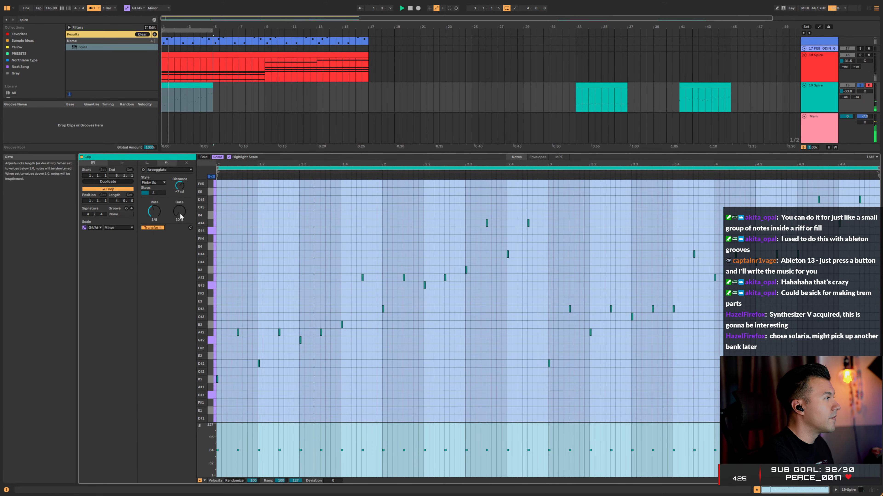
{"action": "left_click_drag", "start_coordinate": [180, 217], "coordinate": [180, 155]}
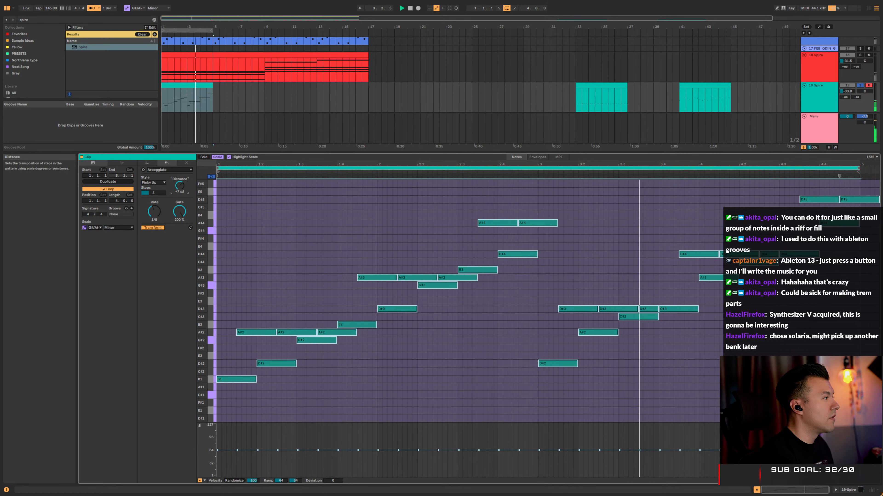
{"action": "left_click_drag", "start_coordinate": [180, 185], "coordinate": [180, 192]}
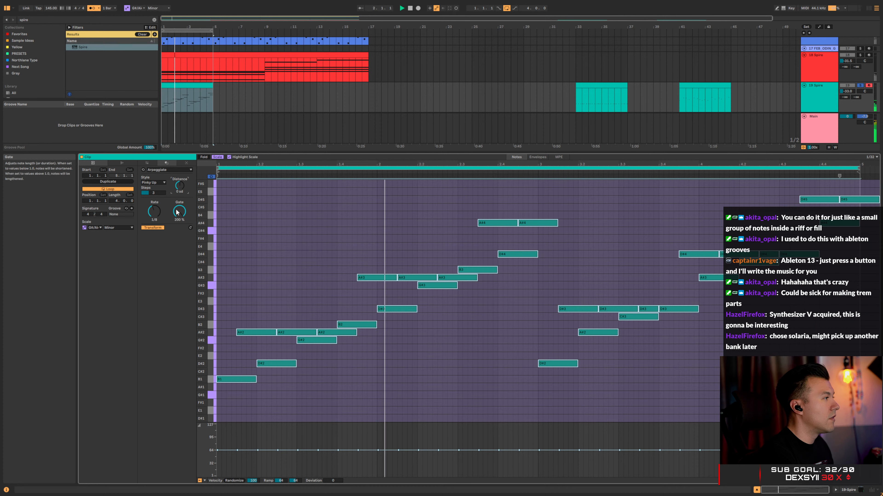
{"action": "left_click", "coordinate": [154, 193]}
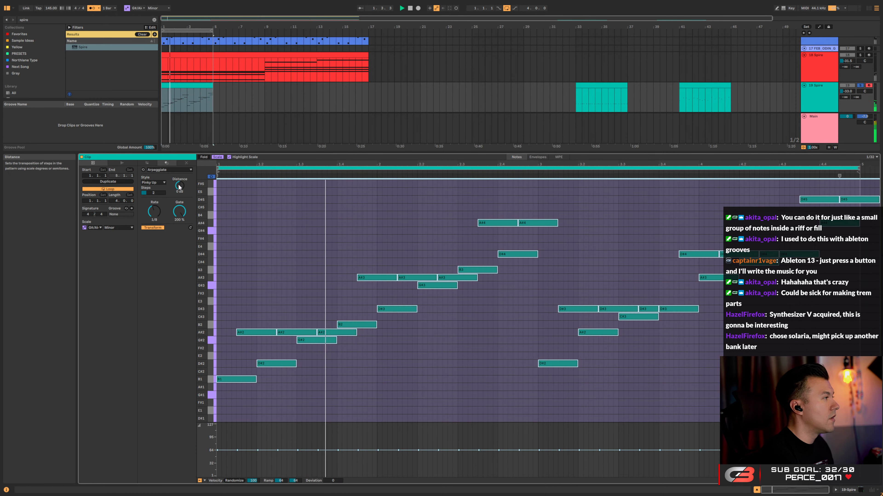
{"action": "mouse_move", "coordinate": [180, 186]}
{"action": "left_mouse_down"}
{"action": "mouse_move", "coordinate": [179, 197]}
{"action": "mouse_move", "coordinate": [179, 184]}
{"action": "left_mouse_up"}
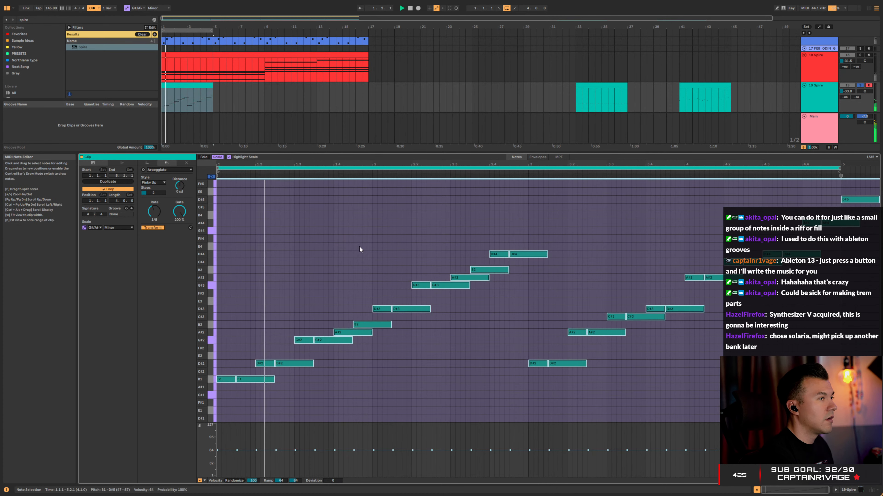
{"action": "left_click_drag", "start_coordinate": [185, 187], "coordinate": [185, 182]}
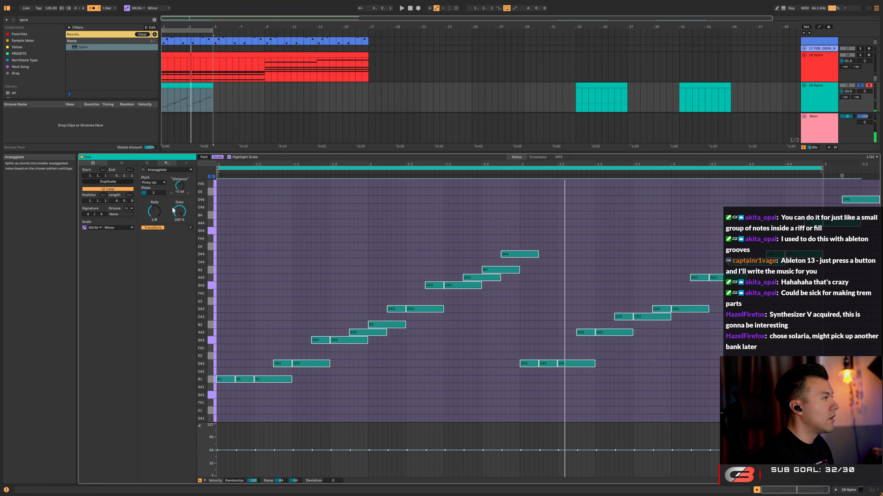
Try the arpeggio's Rate at 1/4 before returning it to 1/8, then try a 22 % Gate and set the Gate to 108 %
{"action": "left_click_drag", "start_coordinate": [155, 211], "coordinate": [155, 214]}
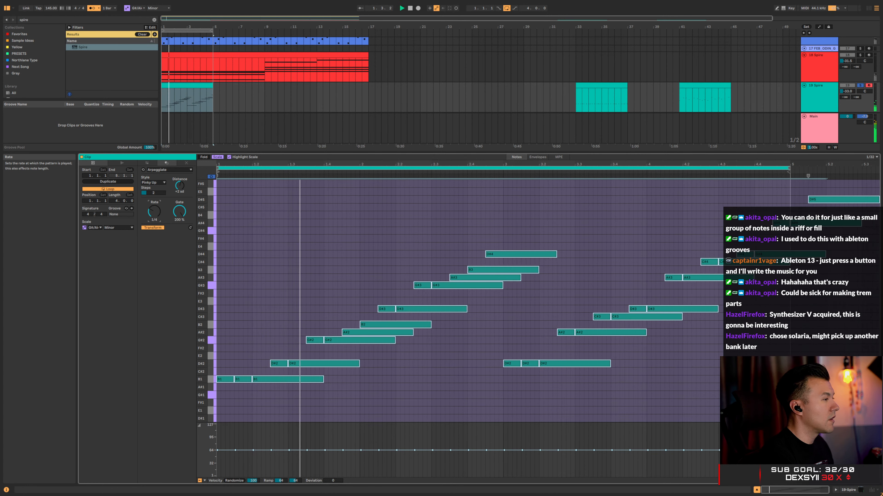
{"action": "left_click_drag", "start_coordinate": [154, 214], "coordinate": [154, 211]}
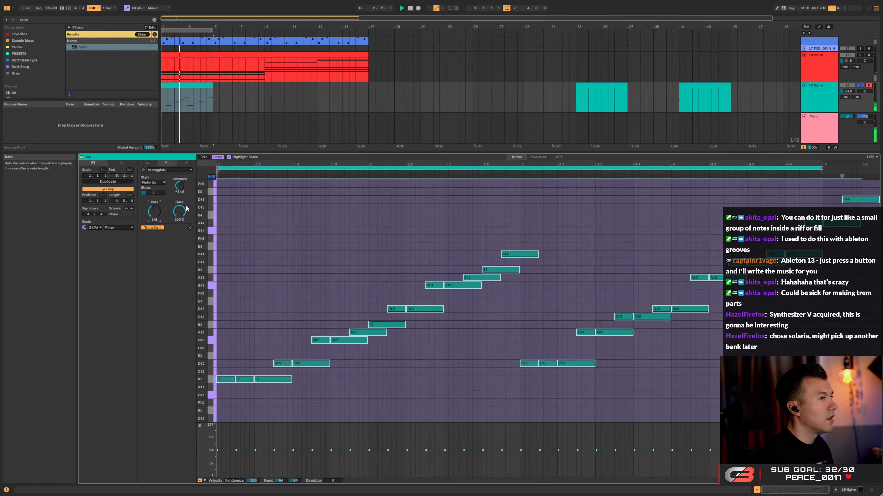
{"action": "left_click_drag", "start_coordinate": [179, 211], "coordinate": [180, 250]}
{"action": "left_click_drag", "start_coordinate": [179, 212], "coordinate": [179, 222]}
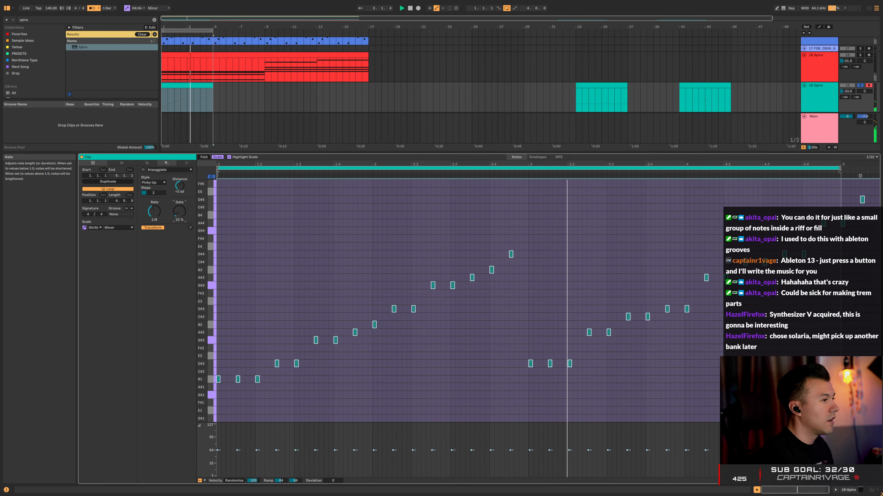
{"action": "left_click_drag", "start_coordinate": [179, 222], "coordinate": [180, 192]}
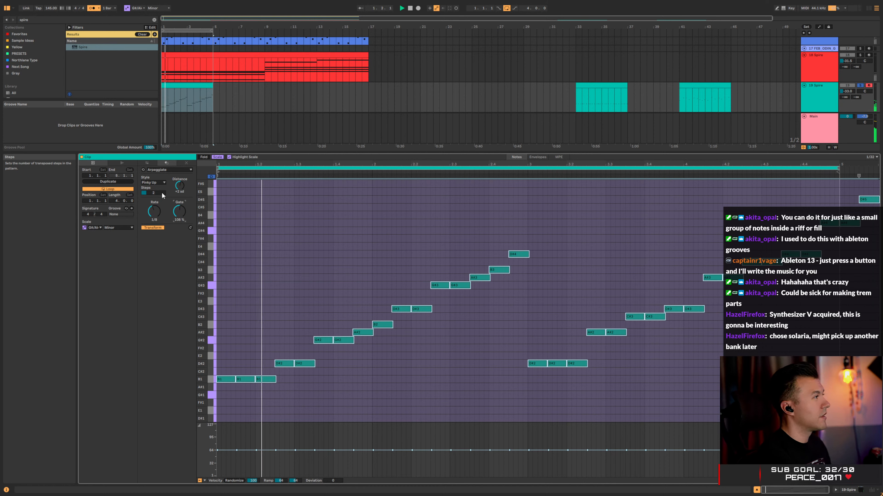
Change the arpeggio style to Random Once with a Distance of 0 sd and reapply it to the clip's notes
{"action": "left_click", "coordinate": [150, 183]}
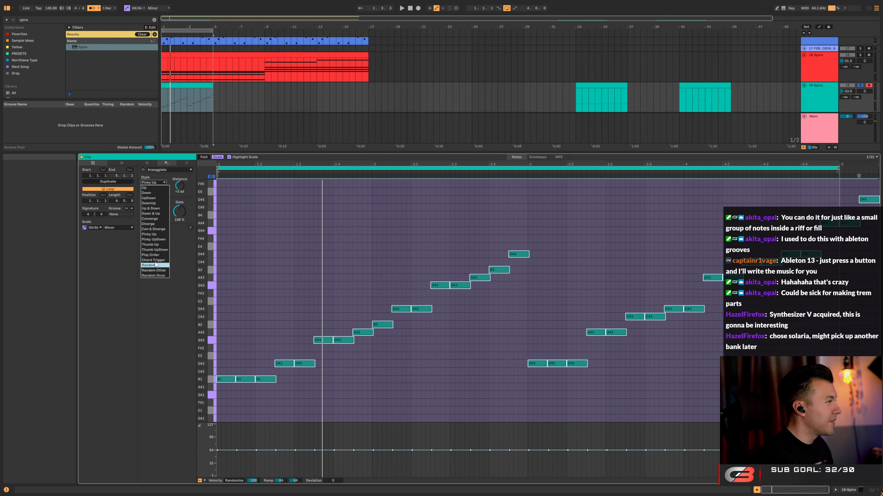
{"action": "left_click", "coordinate": [154, 275]}
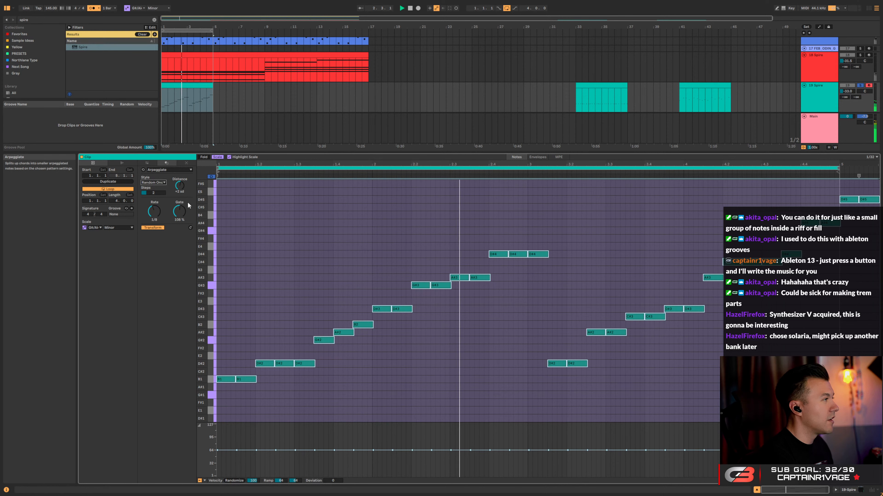
{"action": "left_click_drag", "start_coordinate": [179, 186], "coordinate": [179, 200]}
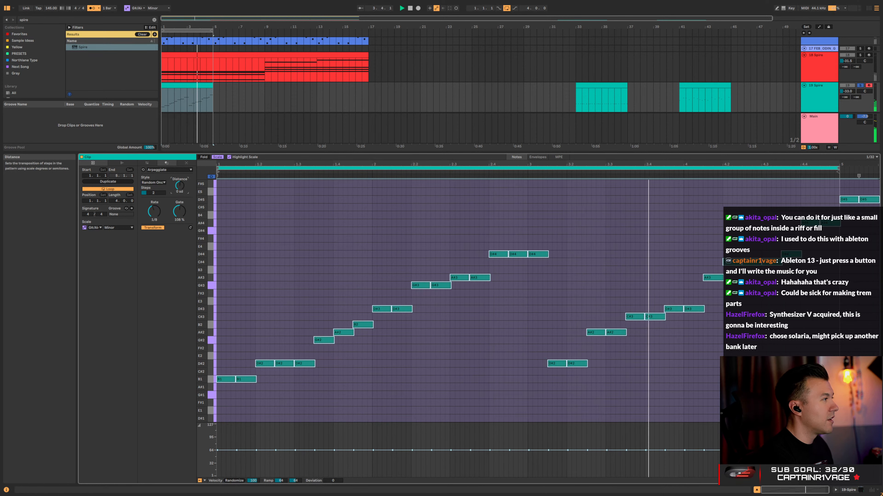
{"action": "left_click", "coordinate": [190, 227]}
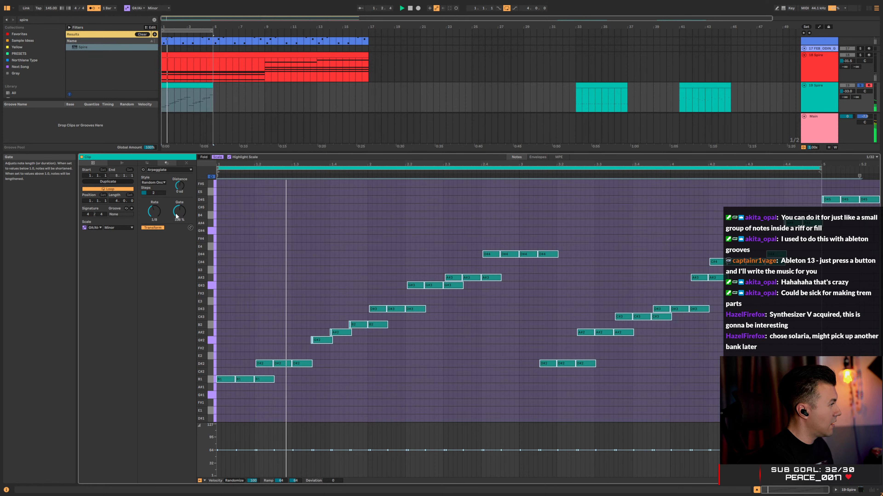
Try the random arpeggio with Gate at 22 %, Distance at +4 sd and Rate at Grid, then reset the Arpeggiate settings
{"action": "left_click_drag", "start_coordinate": [179, 212], "coordinate": [179, 242]}
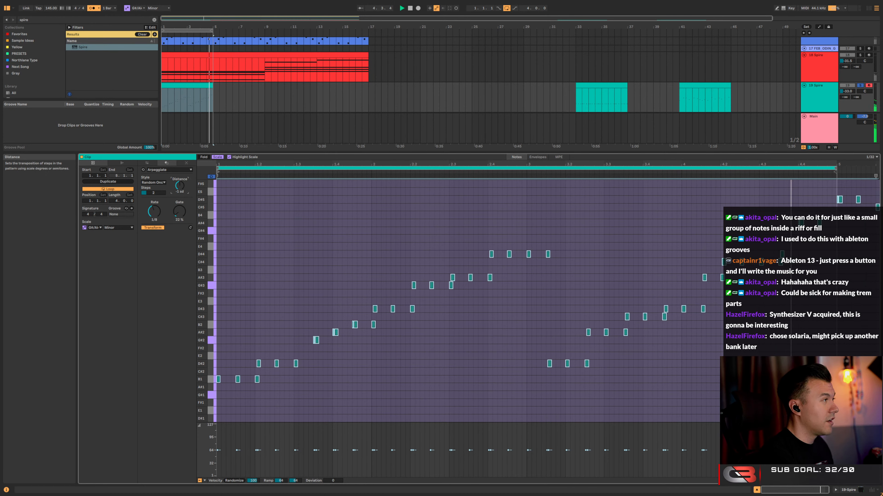
{"action": "left_click_drag", "start_coordinate": [179, 186], "coordinate": [180, 192]}
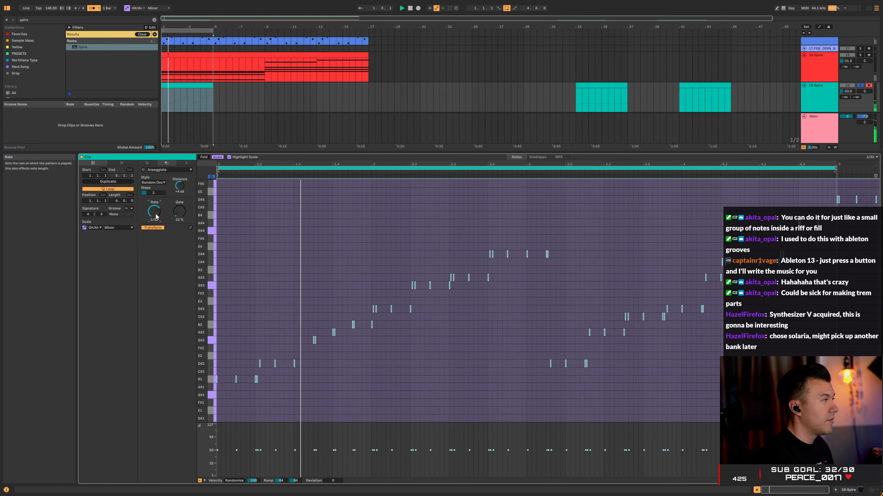
{"action": "left_click_drag", "start_coordinate": [154, 211], "coordinate": [178, 195]}
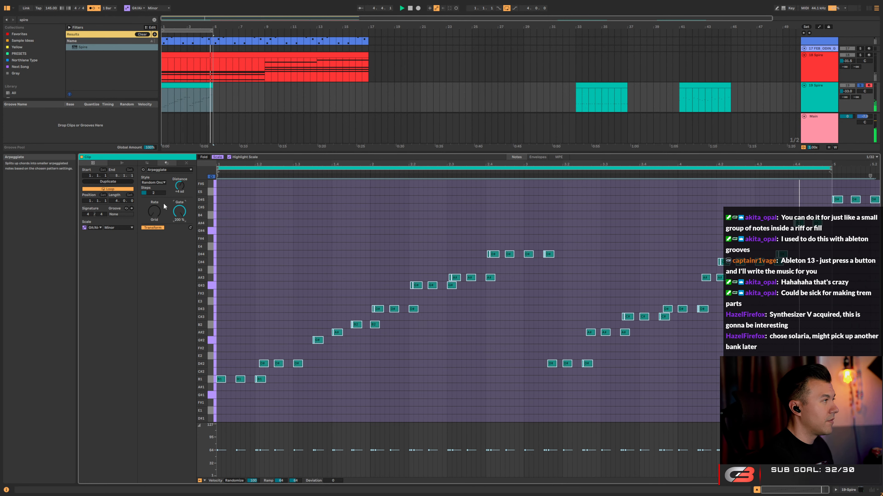
{"action": "left_click", "coordinate": [180, 163]}
{"action": "left_click", "coordinate": [167, 163]}
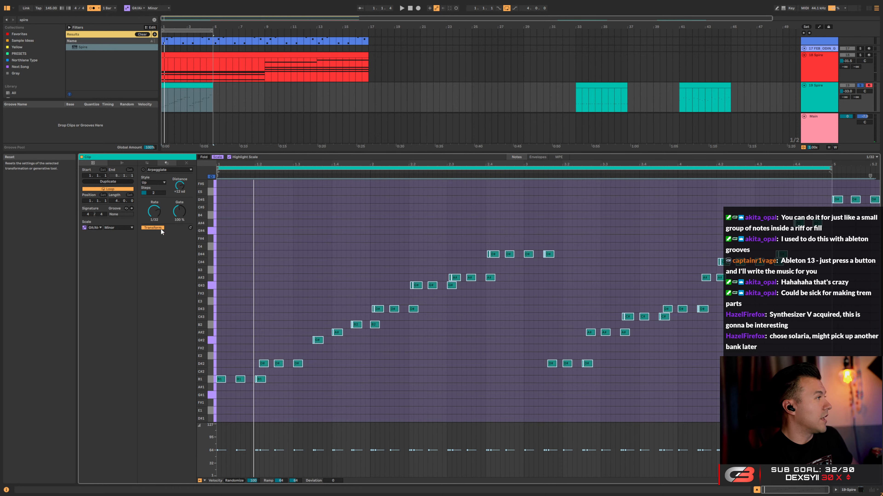
Reapply the reset Arpeggiate settings to the teal clip and audition it, then replace the notes with a generated Stacks chord pattern
{"action": "left_click", "coordinate": [190, 228]}
{"action": "key", "text": "space"}
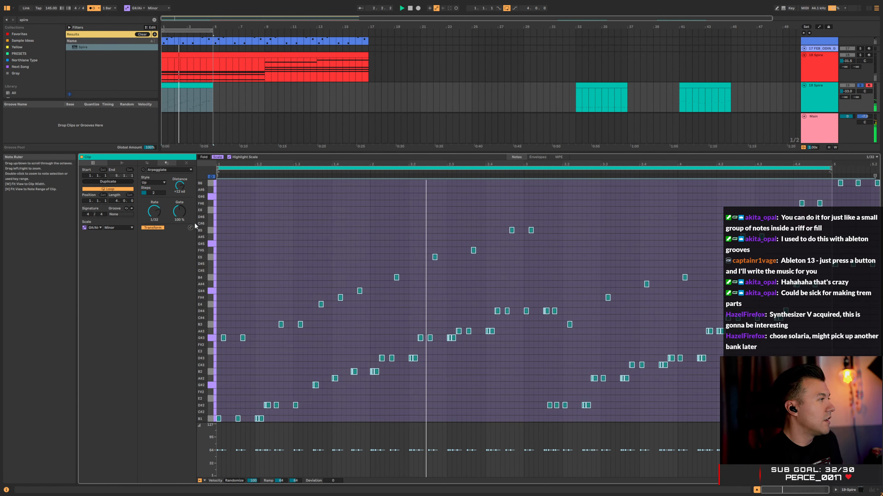
{"action": "left_click", "coordinate": [185, 163]}
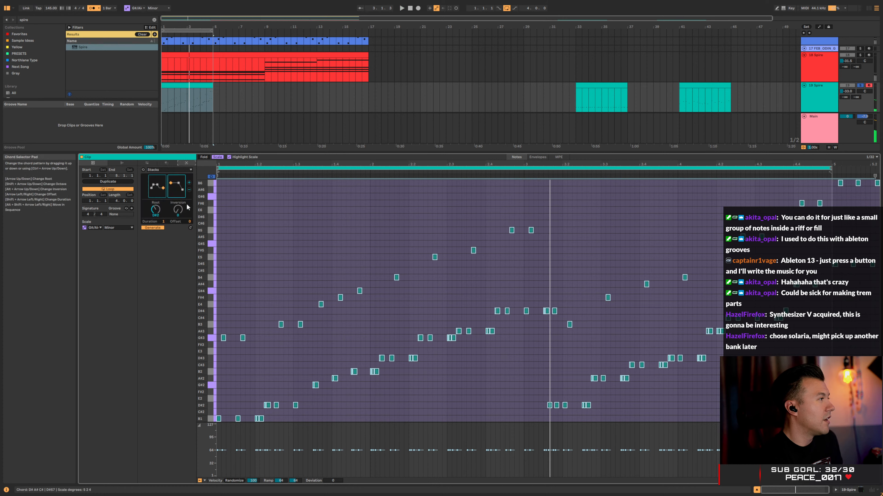
{"action": "left_click", "coordinate": [190, 228]}
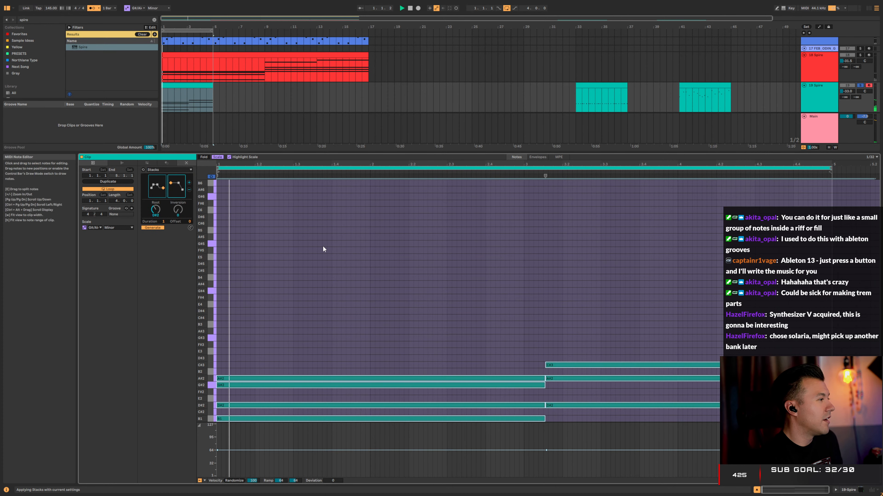
Arpeggiate the generated chords and audition the result, then set the arpeggio's Distance to 0 sd and its Rate to 1/16
{"action": "left_click", "coordinate": [167, 163]}
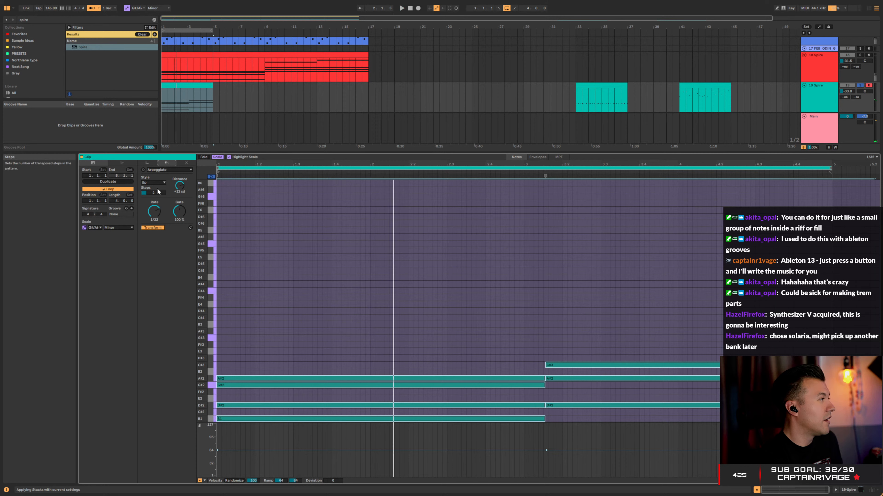
{"action": "left_click", "coordinate": [161, 227]}
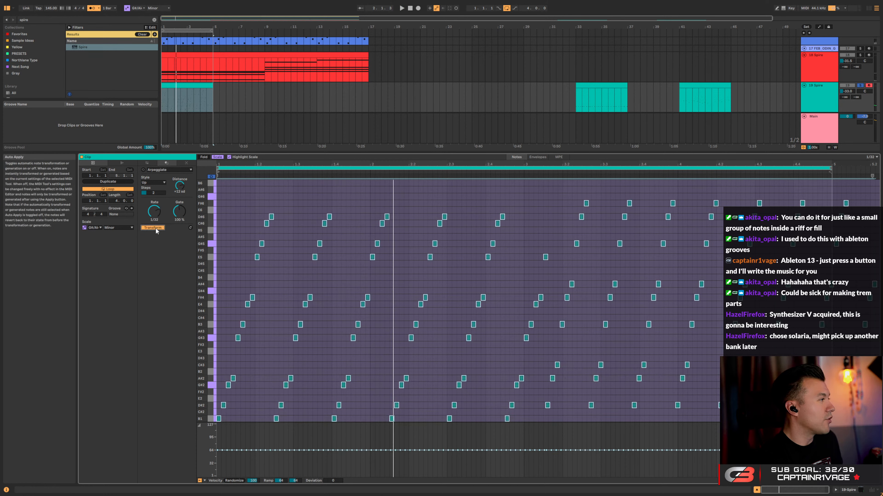
{"action": "key", "text": "space"}
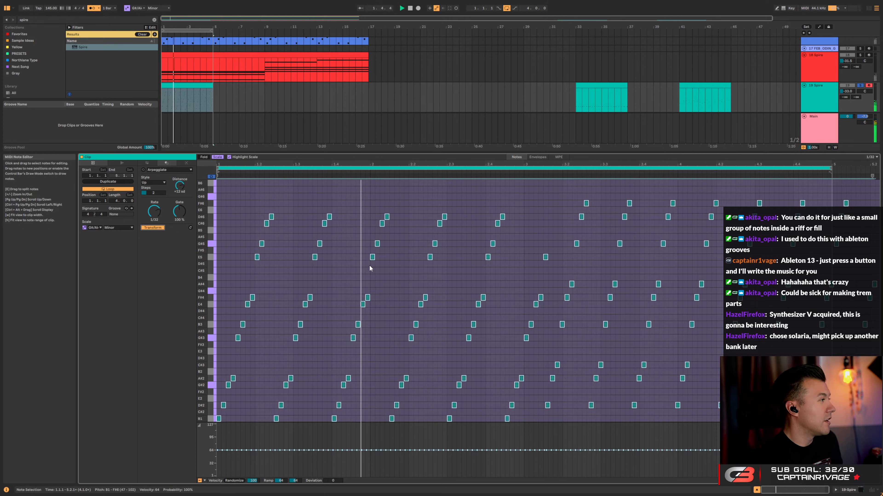
{"action": "key", "text": "space"}
{"action": "left_click_drag", "start_coordinate": [180, 186], "coordinate": [179, 204]}
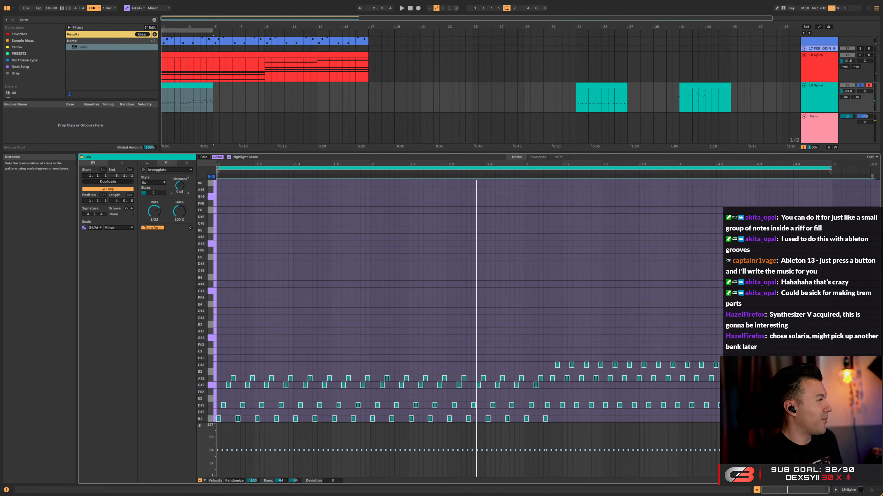
{"action": "key", "text": "space"}
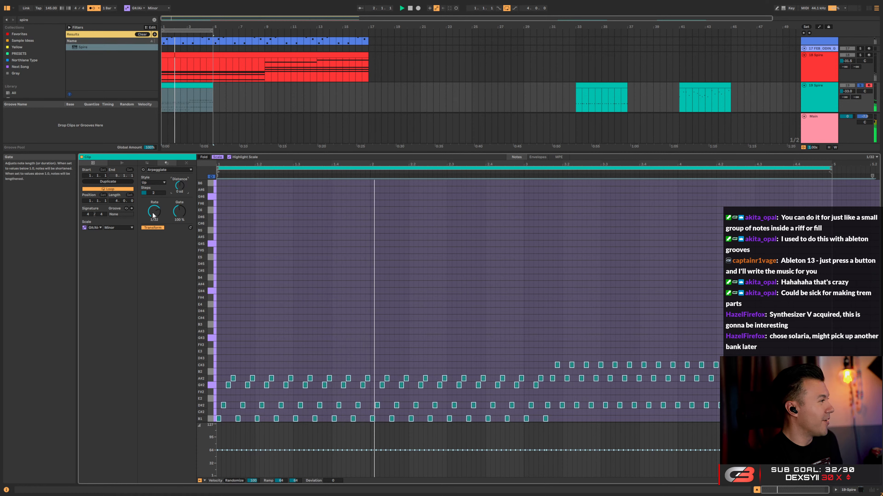
{"action": "left_click_drag", "start_coordinate": [153, 215], "coordinate": [153, 219]}
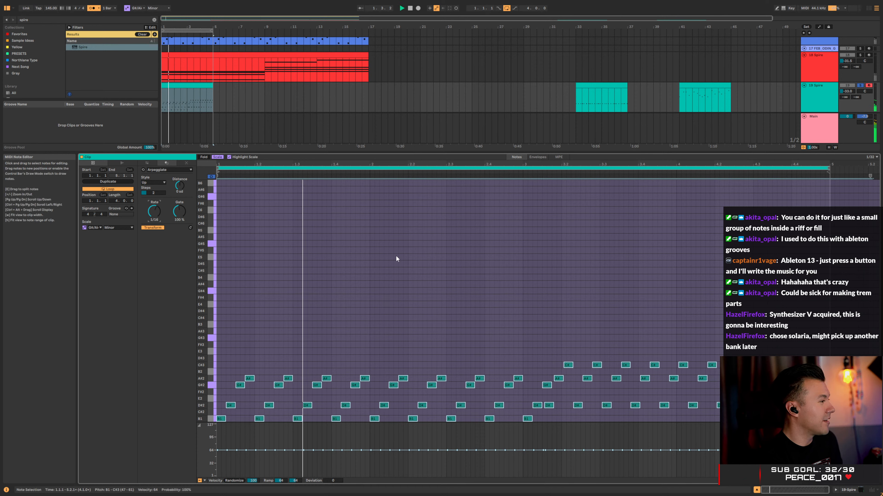
Try the arpeggio styles Con & Diverge, Pinky Up and Thumb UpDown on the chord pattern during playback
{"action": "left_click", "coordinate": [152, 183]}
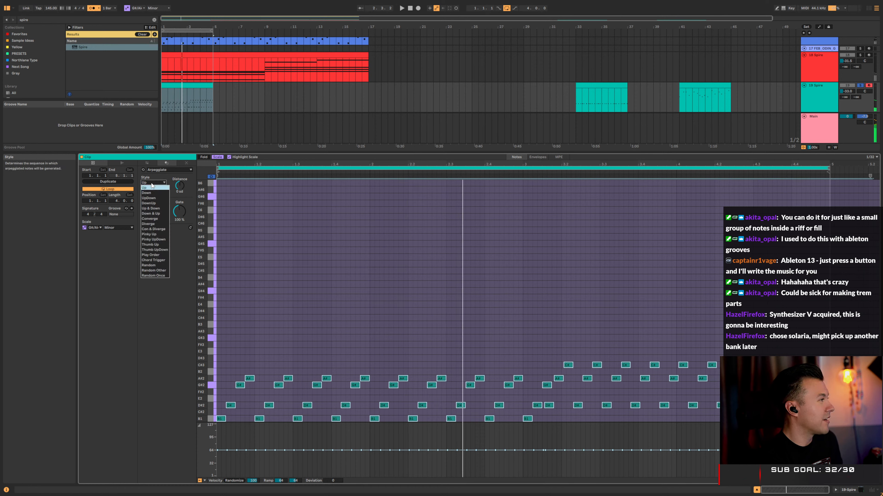
{"action": "left_click", "coordinate": [150, 229]}
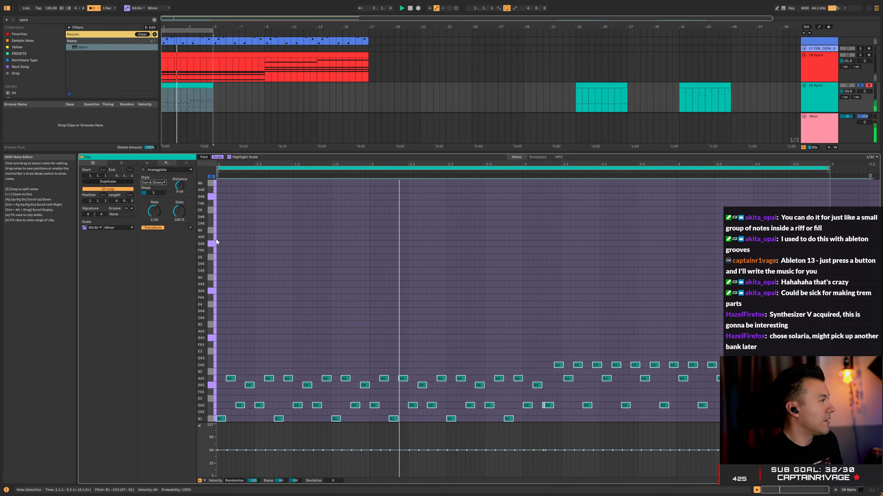
{"action": "left_click", "coordinate": [153, 183]}
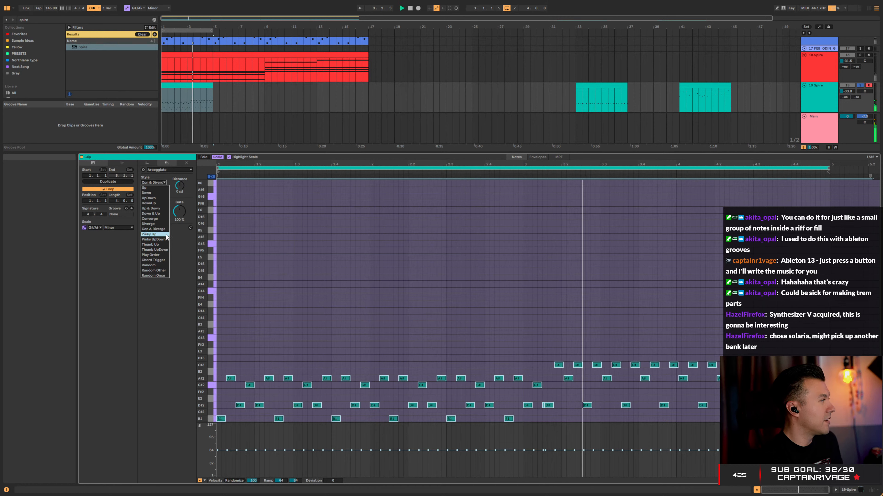
{"action": "left_click", "coordinate": [155, 234]}
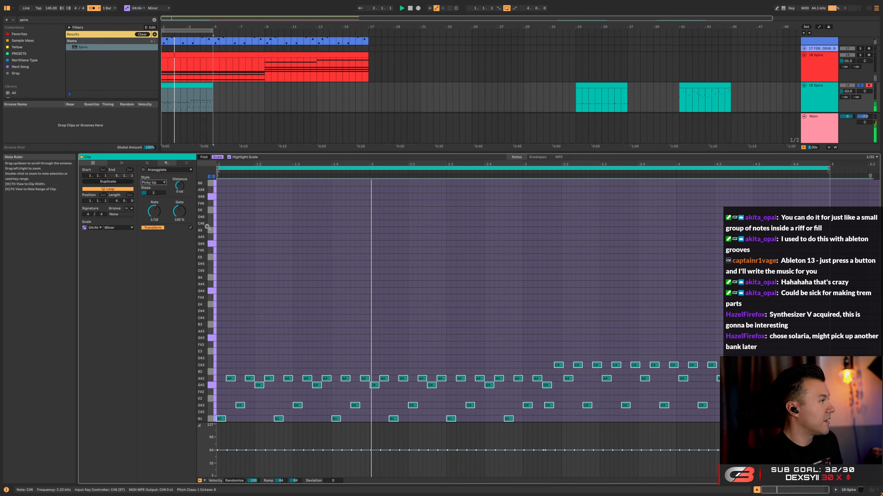
{"action": "mouse_move", "coordinate": [151, 193]}
{"action": "left_mouse_down"}
{"action": "mouse_move", "coordinate": [151, 185]}
{"action": "mouse_move", "coordinate": [152, 192]}
{"action": "left_mouse_up"}
{"action": "left_click", "coordinate": [153, 183]}
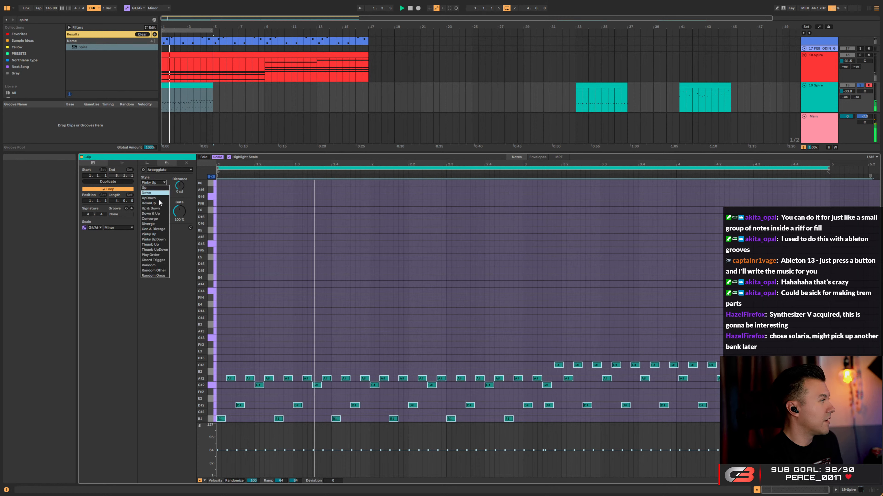
{"action": "left_click", "coordinate": [161, 250]}
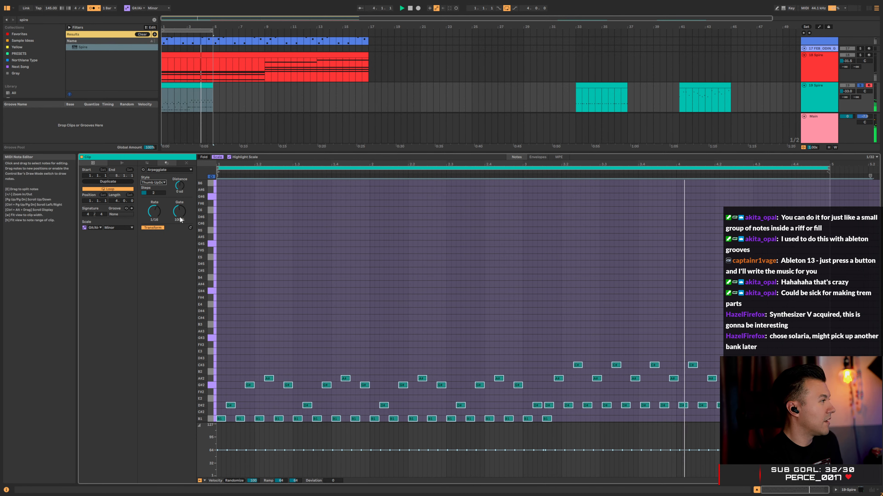
Try a shorter arpeggio Gate of 76 %, raise it to 114 %, and change the style to Pinky Up
{"action": "left_click_drag", "start_coordinate": [179, 211], "coordinate": [179, 188]}
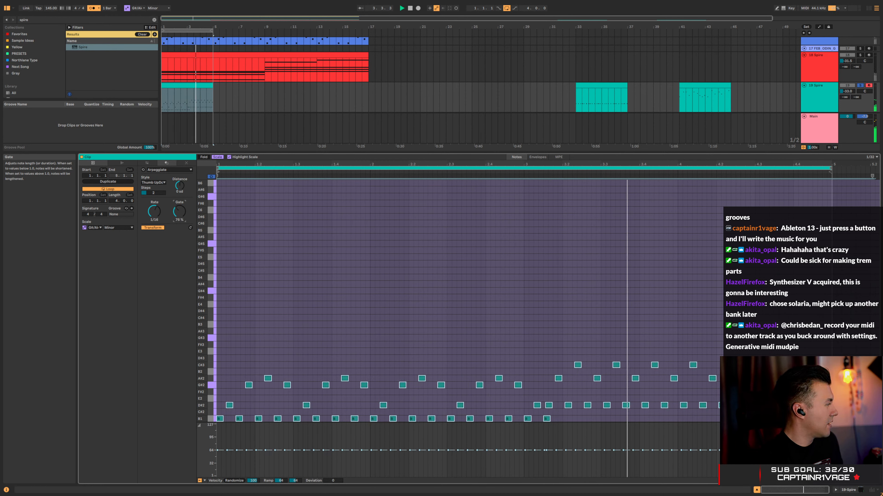
{"action": "left_click_drag", "start_coordinate": [179, 188], "coordinate": [153, 183]}
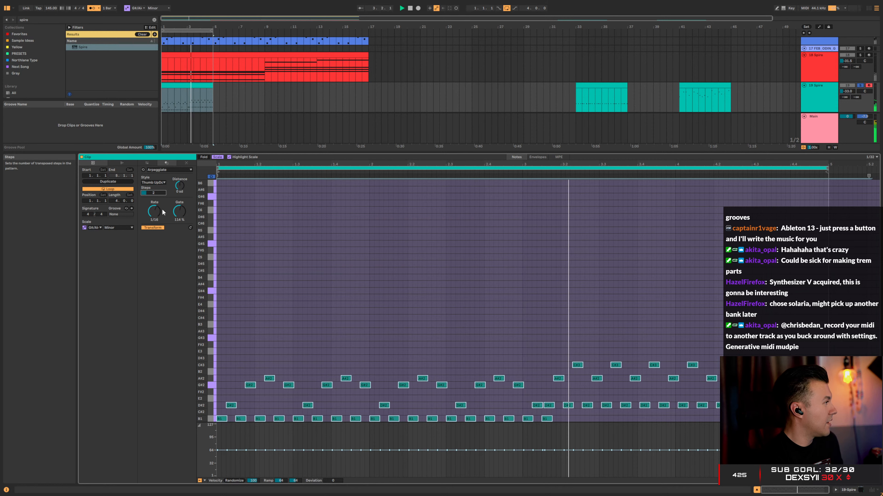
{"action": "left_click", "coordinate": [190, 228]}
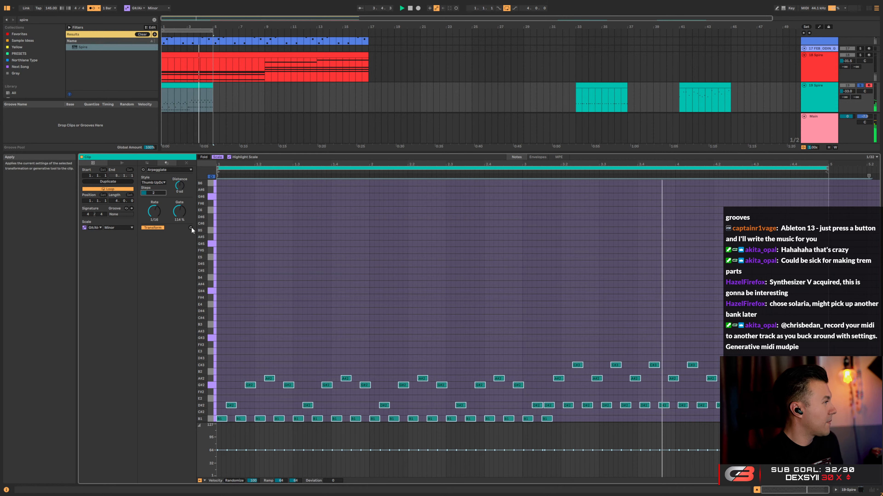
{"action": "left_click", "coordinate": [158, 183]}
{"action": "left_click", "coordinate": [151, 232]}
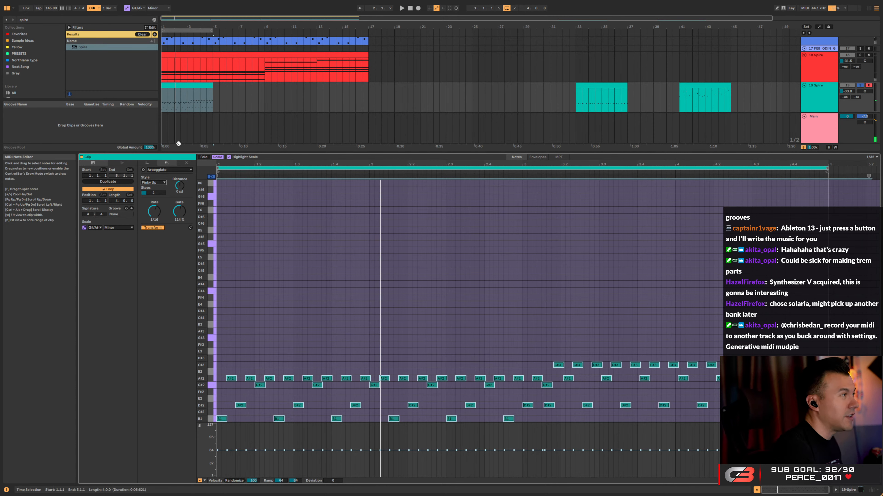
Delete the arpeggiated clip, move the clip from bar 41 to bar 1, and raise its arpeggio Gate to the maximum
{"action": "left_click", "coordinate": [178, 84]}
{"action": "key", "text": "Delete"}
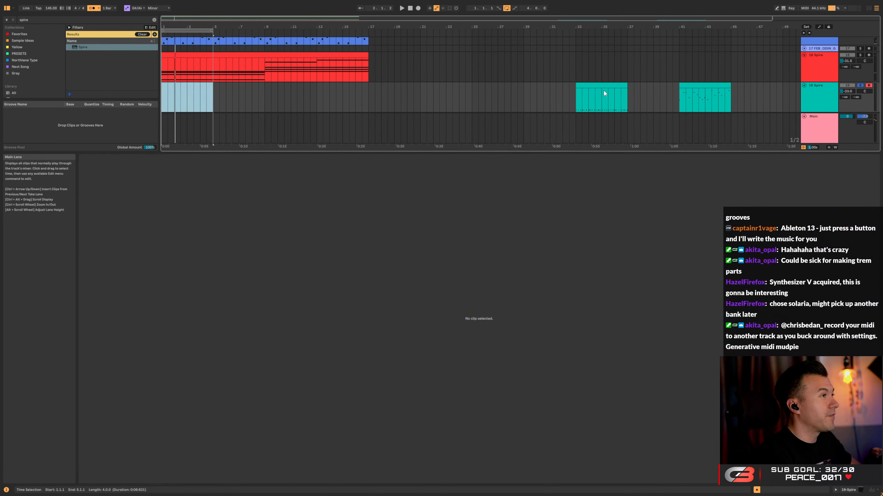
{"action": "left_click_drag", "start_coordinate": [705, 83], "coordinate": [186, 83]}
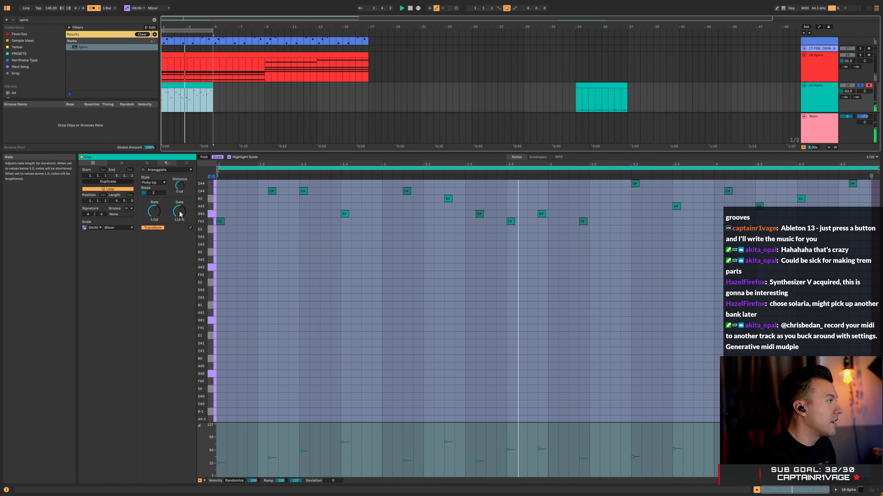
{"action": "left_click_drag", "start_coordinate": [181, 215], "coordinate": [181, 195]}
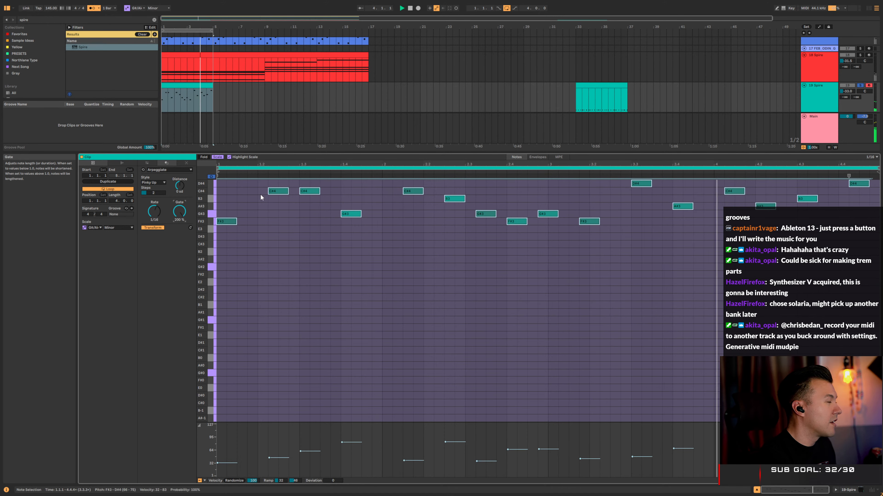
{"action": "key", "text": "space"}
Move the current clip out to around bar 38, place the bar 33 clip at bar 1, and play it
{"action": "left_click_drag", "start_coordinate": [187, 87], "coordinate": [672, 86]}
{"action": "left_click_drag", "start_coordinate": [608, 87], "coordinate": [180, 89]}
{"action": "key", "text": "space"}
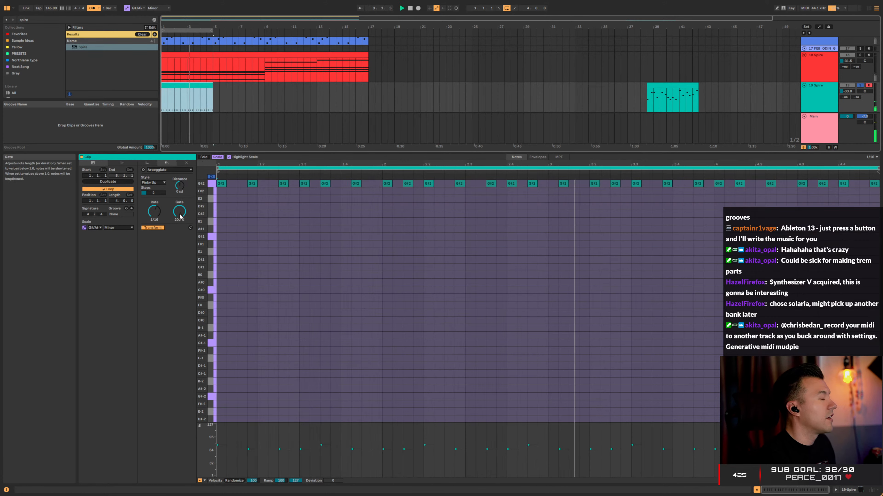
Unsolo the teal Spire track to hear it in the mix and transpose all the clip's notes down one octave
{"action": "left_click", "coordinate": [566, 213]}
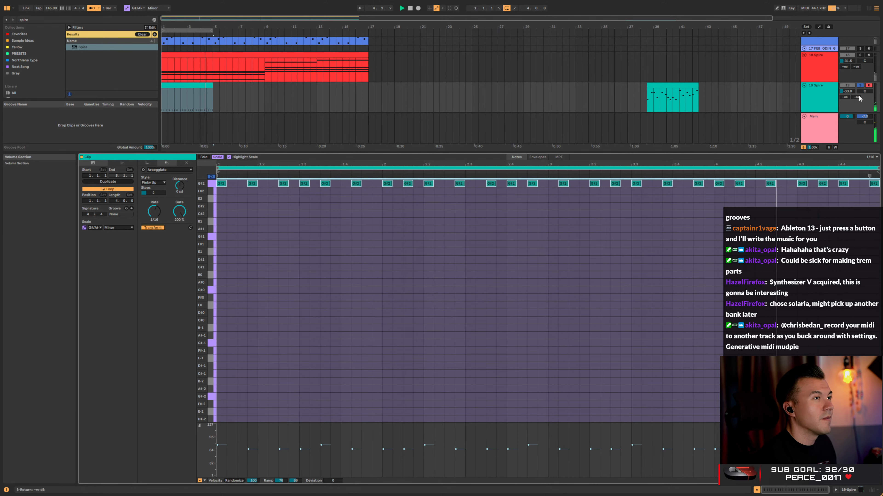
{"action": "left_click", "coordinate": [851, 92]}
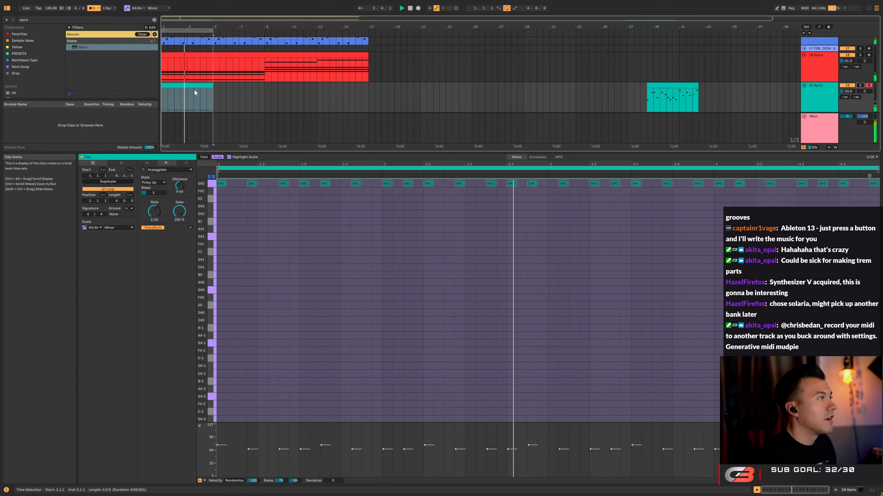
{"action": "left_click", "coordinate": [314, 206]}
{"action": "key", "text": "shift+Down"}
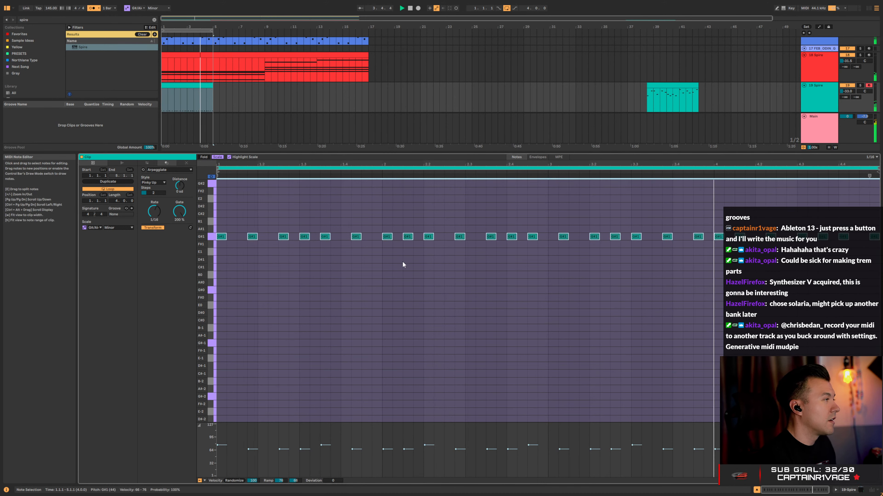
Transpose the clip's notes back up one octave, set the teal track's volume to -14.7 dB and solo the track
{"action": "left_click", "coordinate": [847, 91]}
{"action": "left_click_drag", "start_coordinate": [847, 91], "coordinate": [848, 101]}
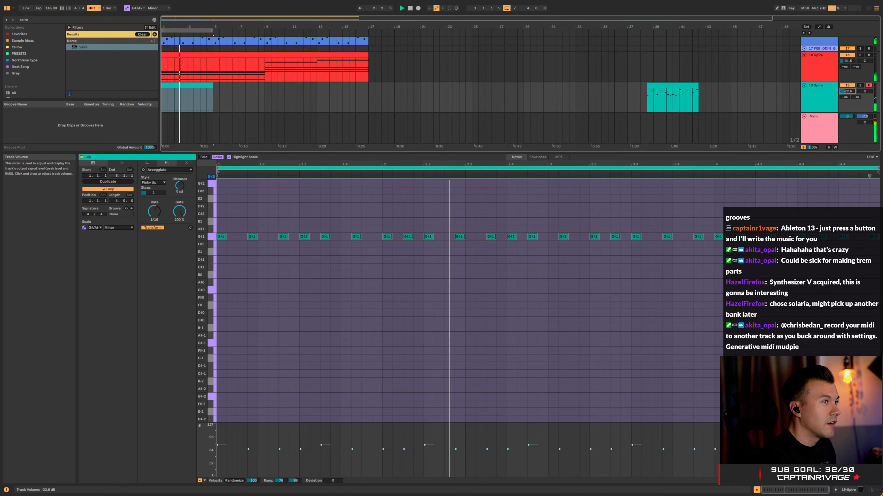
{"action": "left_click", "coordinate": [668, 220]}
{"action": "key", "text": "ctrl+a"}
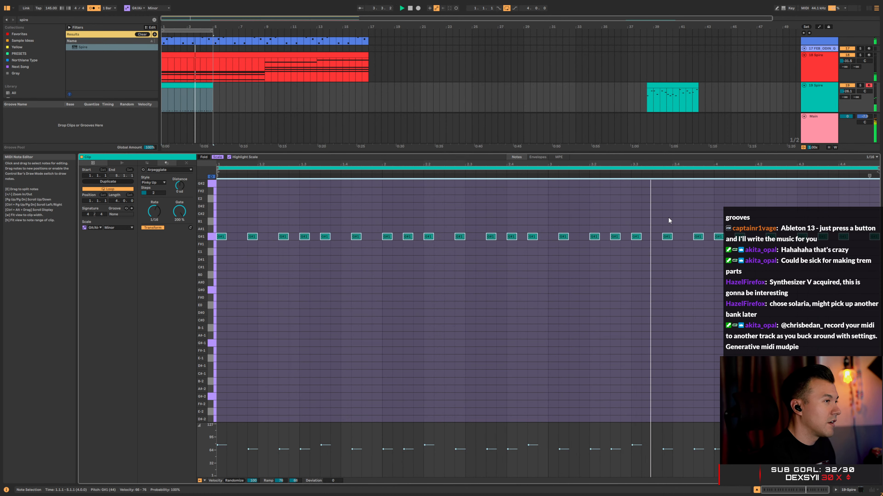
{"action": "key", "text": "shift+Up"}
{"action": "left_click_drag", "start_coordinate": [841, 93], "coordinate": [841, 96]}
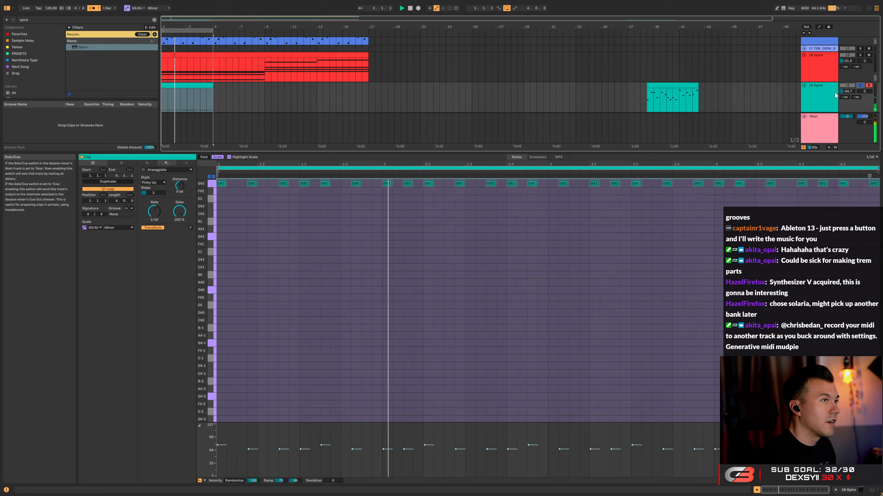
Open the teal track's Spire synth, adjust its reverb width and decay, and close the plug-in window
{"action": "left_click", "coordinate": [822, 100]}
{"action": "double_click", "coordinate": [822, 101]}
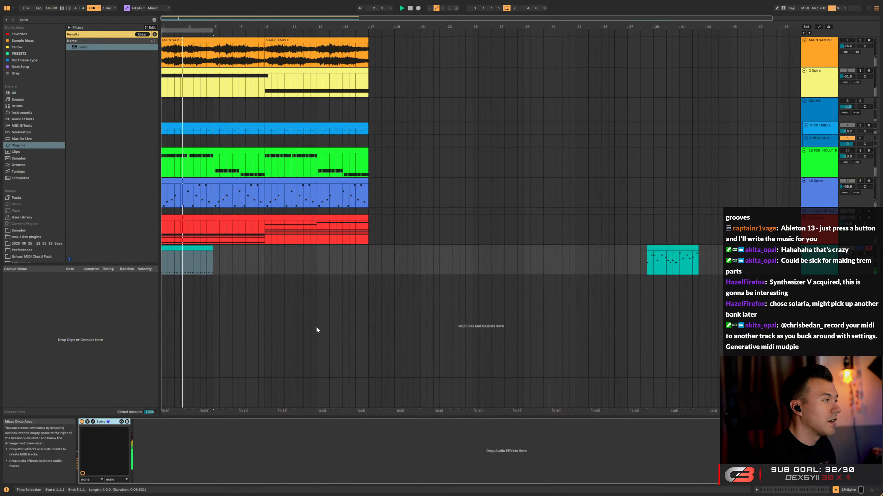
{"action": "left_click", "coordinate": [93, 422]}
{"action": "left_click", "coordinate": [610, 156]}
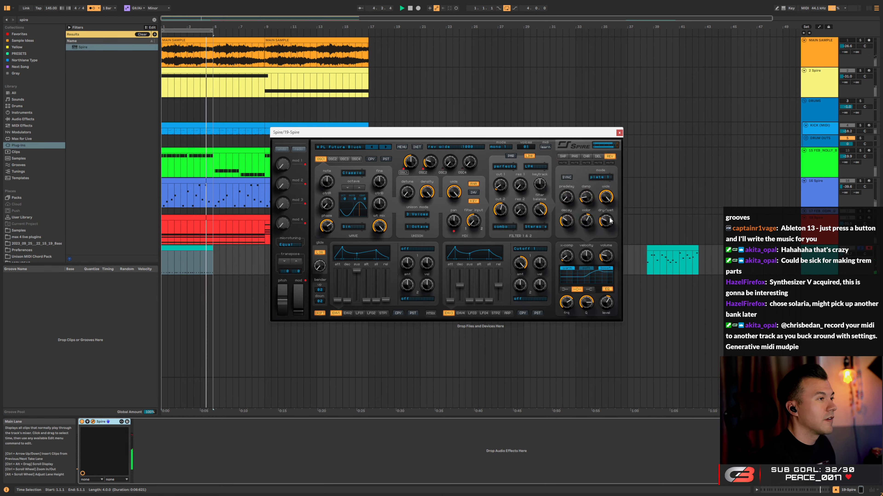
{"action": "scroll", "coordinate": [604, 219], "scroll_direction": "up", "scroll_amount": 3}
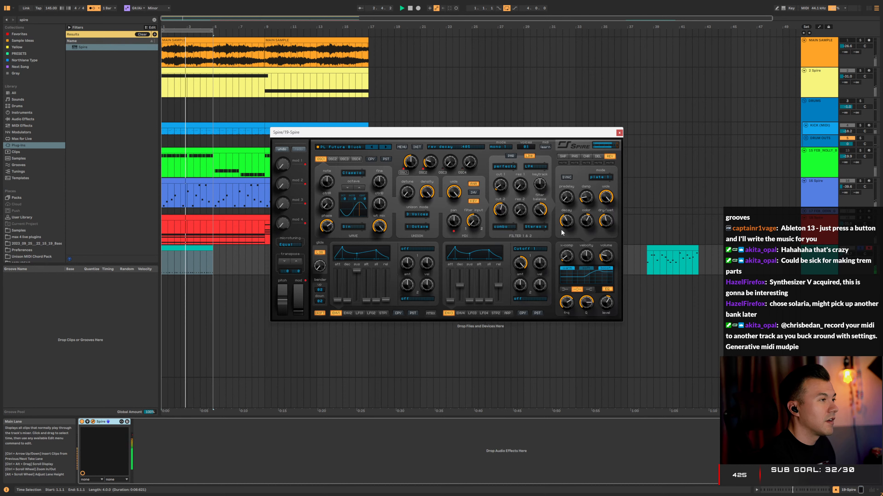
{"action": "left_click", "coordinate": [620, 132]}
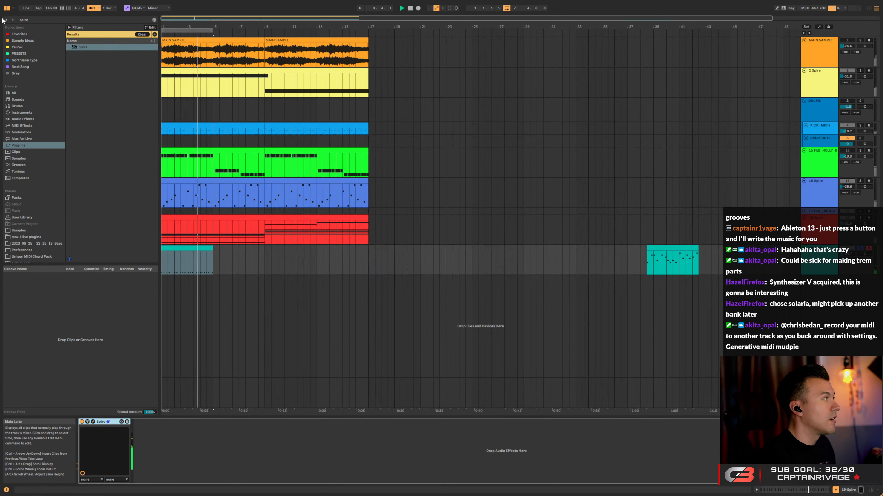
Search the whole library for "ott" and add the OTT plug-in after Spire on the teal track
{"action": "left_click", "coordinate": [47, 21]}
{"action": "type", "text": "ott"}
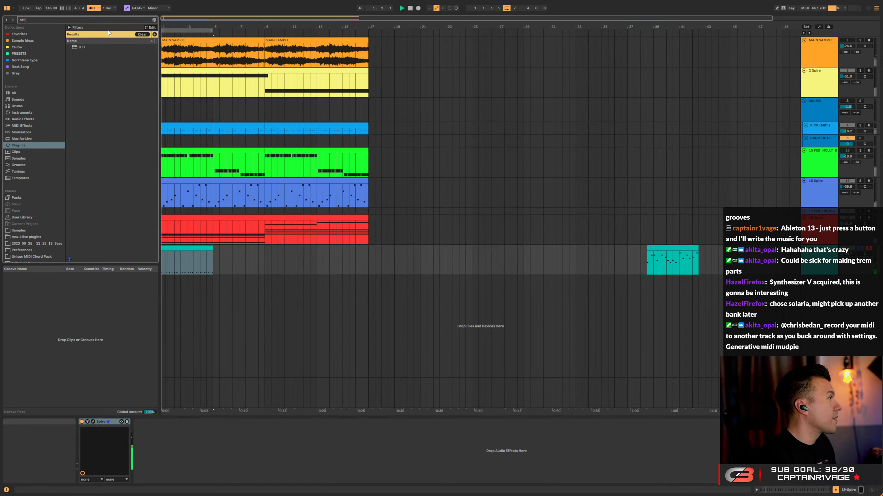
{"action": "left_click_drag", "start_coordinate": [74, 45], "coordinate": [74, 46]}
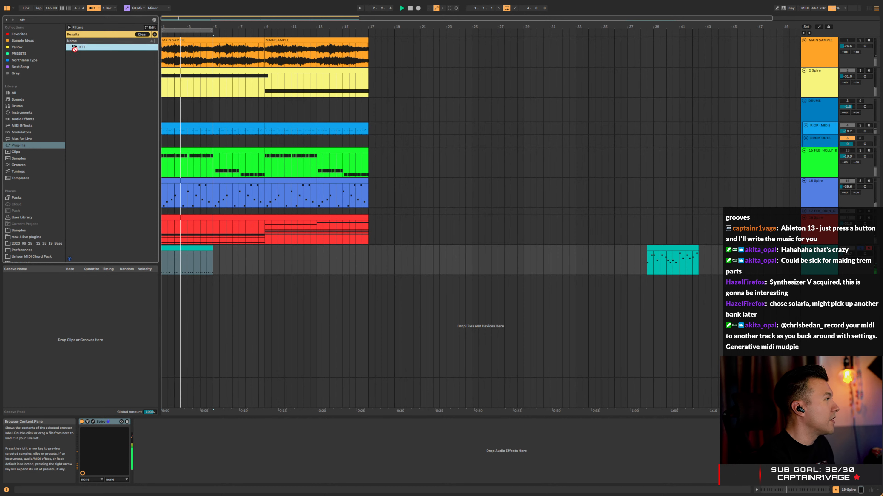
{"action": "left_click", "coordinate": [14, 93]}
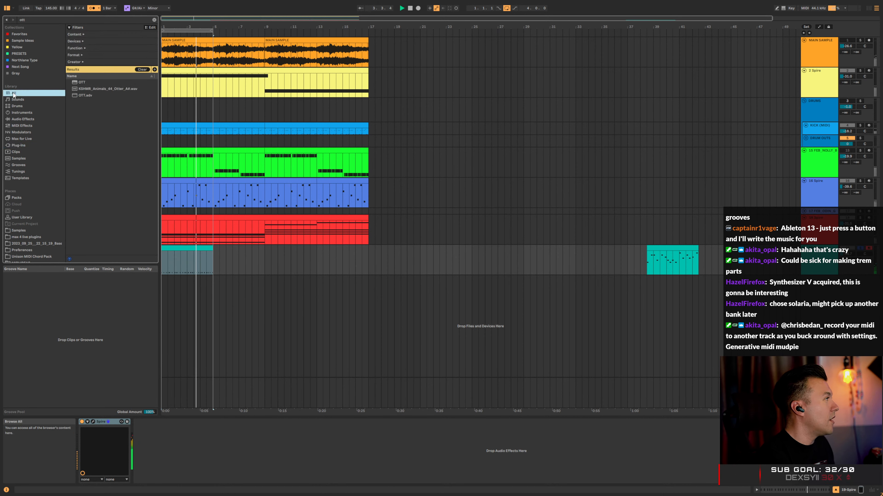
{"action": "left_click_drag", "start_coordinate": [80, 81], "coordinate": [171, 461]}
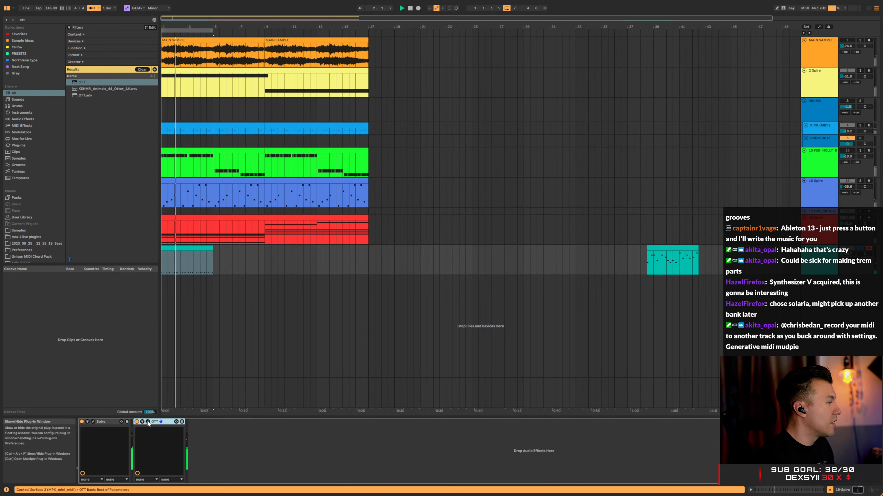
Set OTT's depth to 34% and its downward compression to 55%, and close the plug-in window
{"action": "left_click_drag", "start_coordinate": [765, 132], "coordinate": [354, 138]}
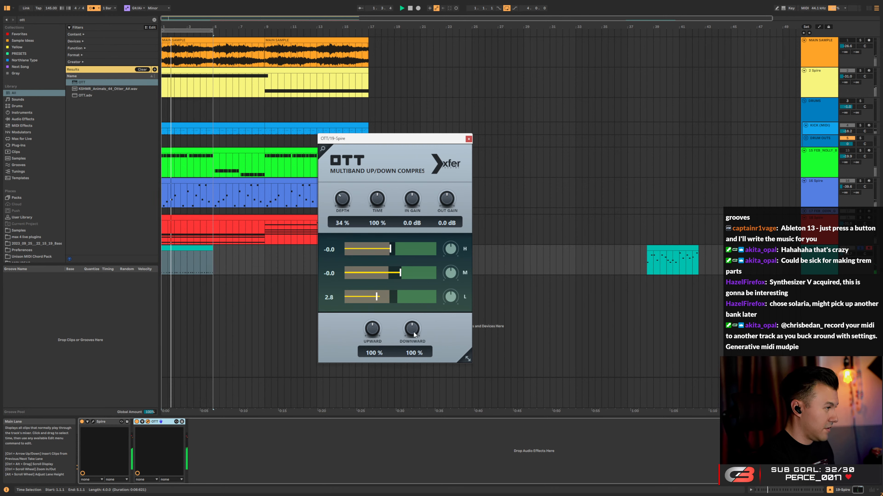
{"action": "left_click_drag", "start_coordinate": [413, 331], "coordinate": [412, 291]}
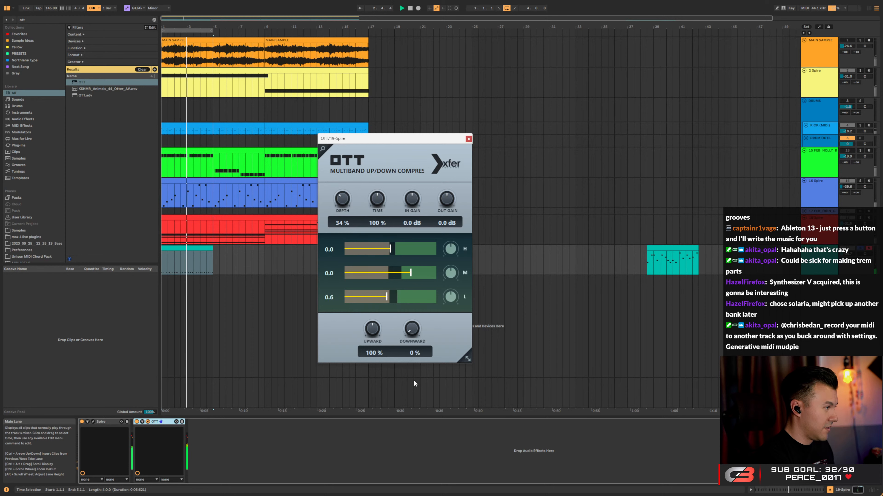
{"action": "left_click_drag", "start_coordinate": [410, 353], "coordinate": [406, 347]}
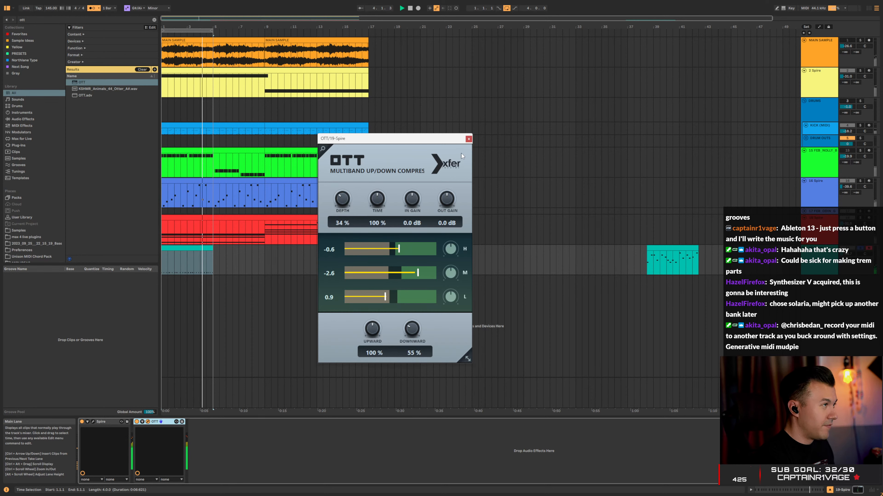
{"action": "left_click", "coordinate": [468, 139]}
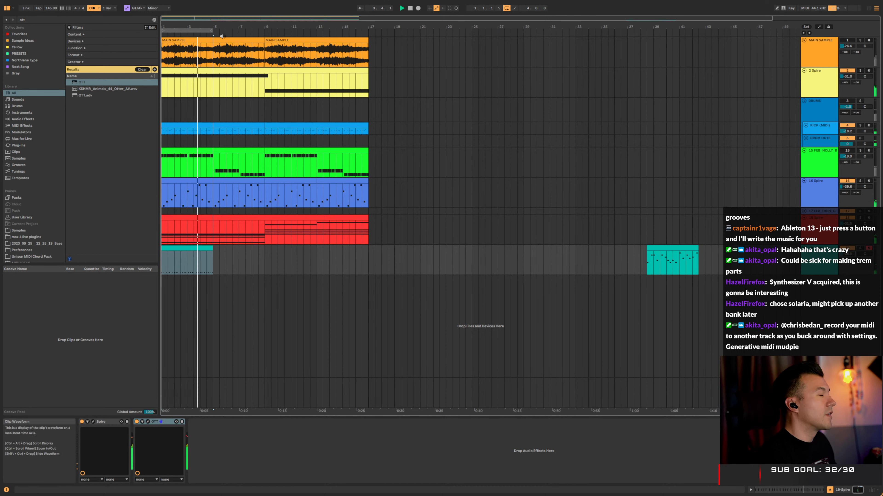
Replay the loop with the teal Spire in the mix and enlarge the KICK (MIDI) track's height
{"action": "key", "text": "space"}
{"action": "key", "text": "space"}
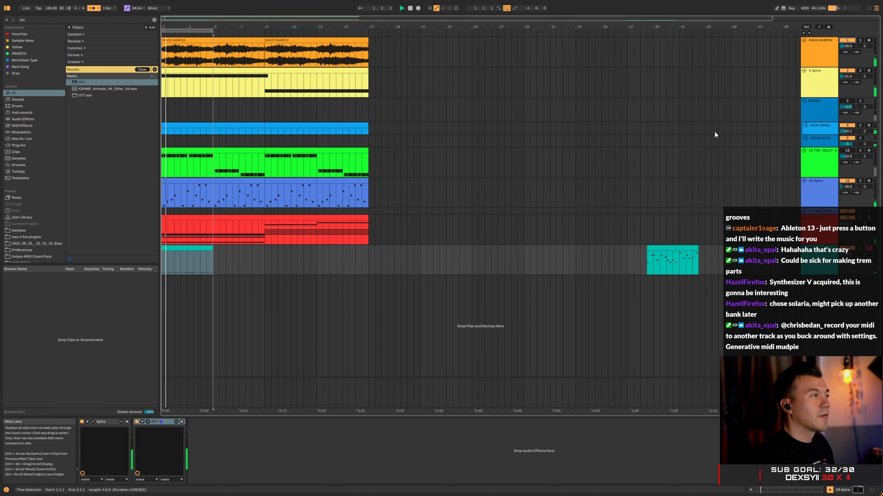
{"action": "left_click", "coordinate": [845, 256]}
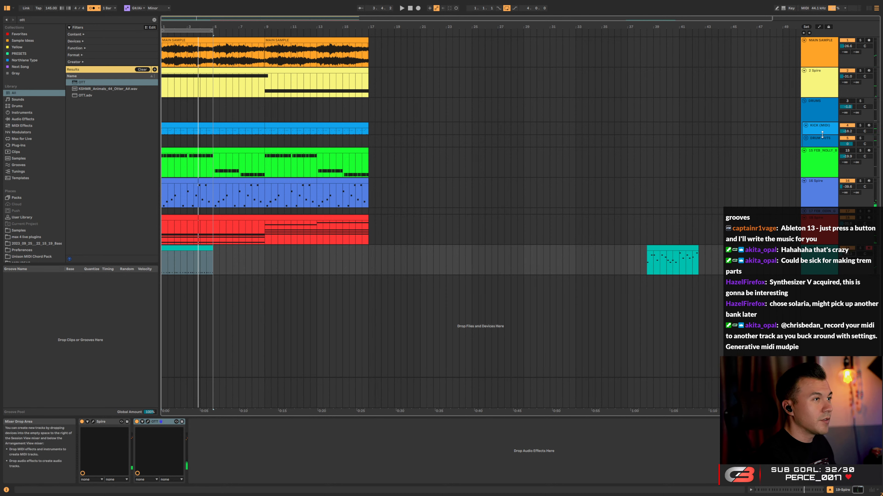
{"action": "left_click_drag", "start_coordinate": [817, 136], "coordinate": [814, 183]}
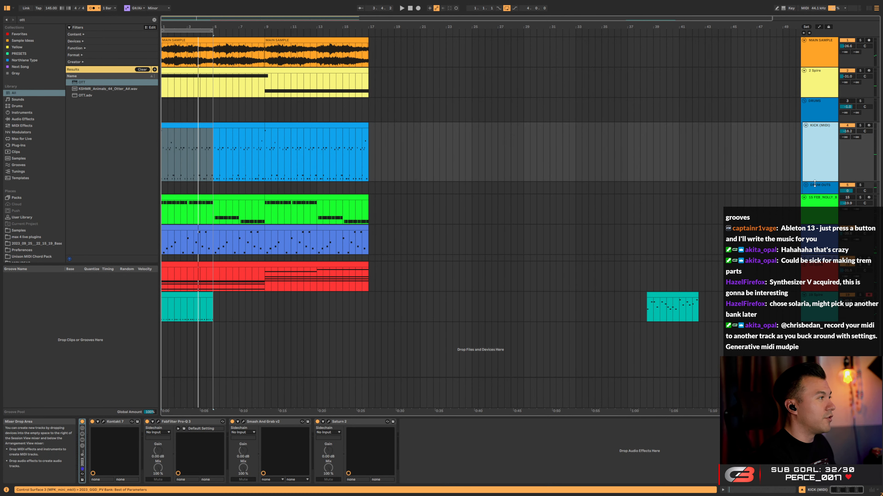
{"action": "left_click", "coordinate": [164, 140]}
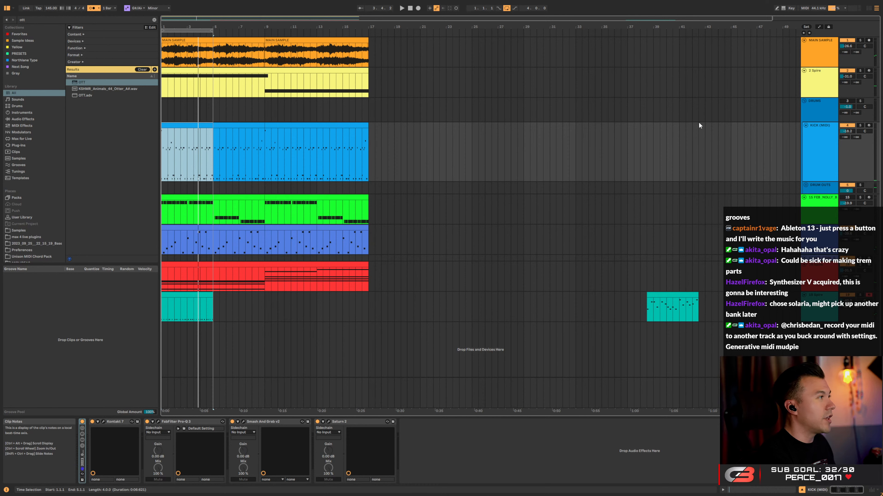
Deactivate the 2 Spire track, activate the green bass track and the DRUMS group, and play the arrangement
{"action": "left_click", "coordinate": [847, 72]}
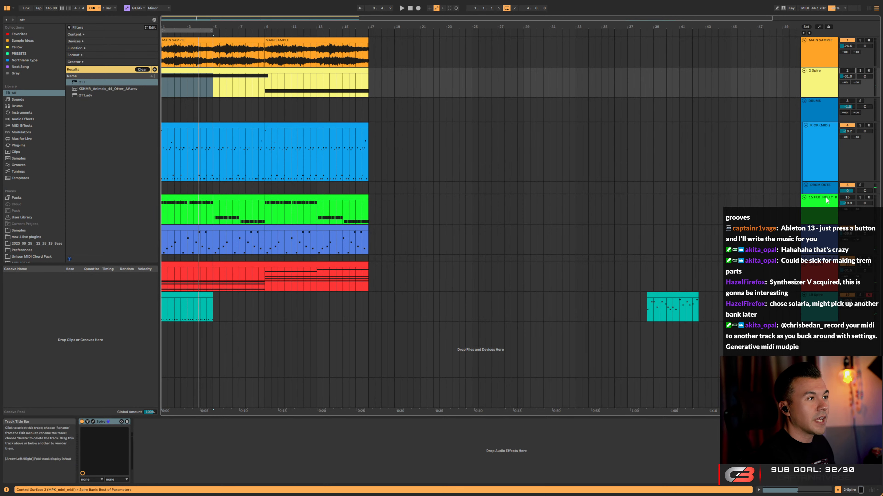
{"action": "left_click", "coordinate": [842, 201]}
{"action": "key", "text": "space"}
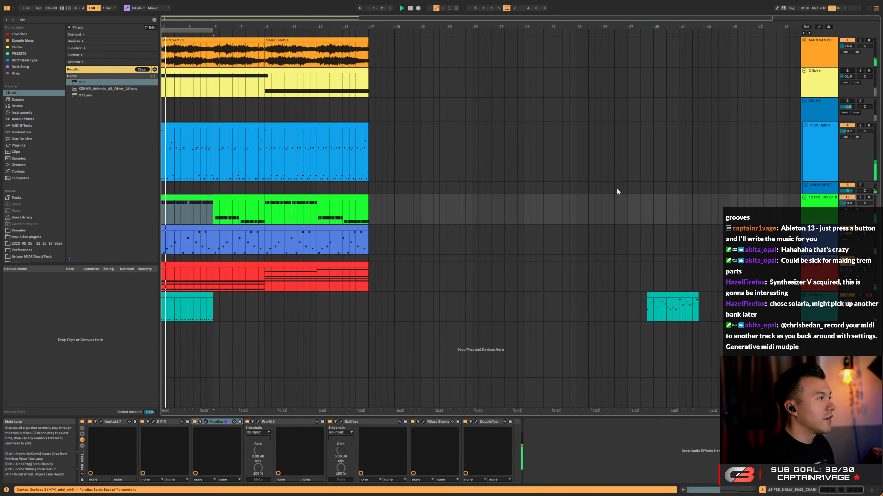
{"action": "left_click", "coordinate": [846, 101]}
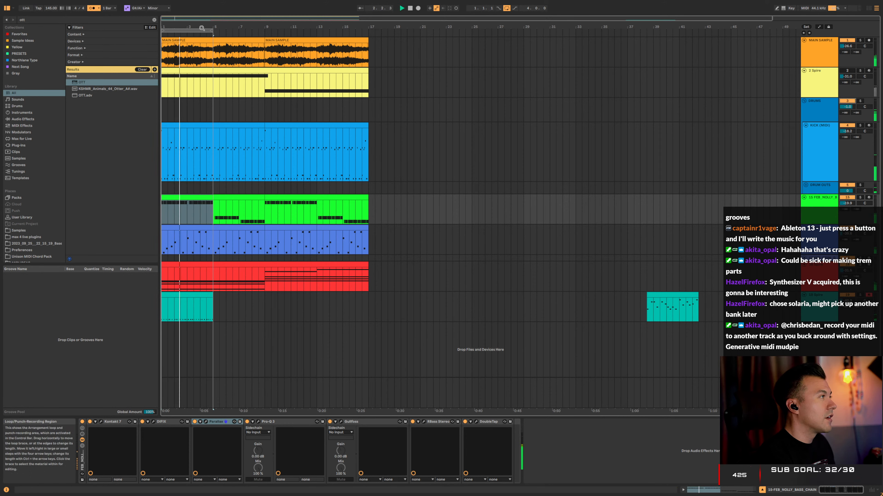
Extend the arrangement loop to 16 bars so it runs from bar 1 to bar 17
{"action": "left_click_drag", "start_coordinate": [182, 24], "coordinate": [226, 25]}
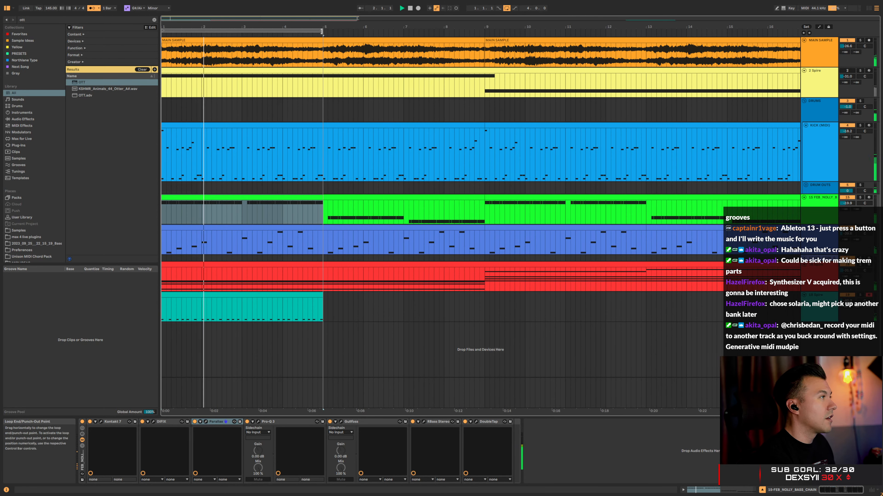
{"action": "left_click_drag", "start_coordinate": [322, 31], "coordinate": [771, 31]}
{"action": "left_click_drag", "start_coordinate": [588, 24], "coordinate": [383, 24]}
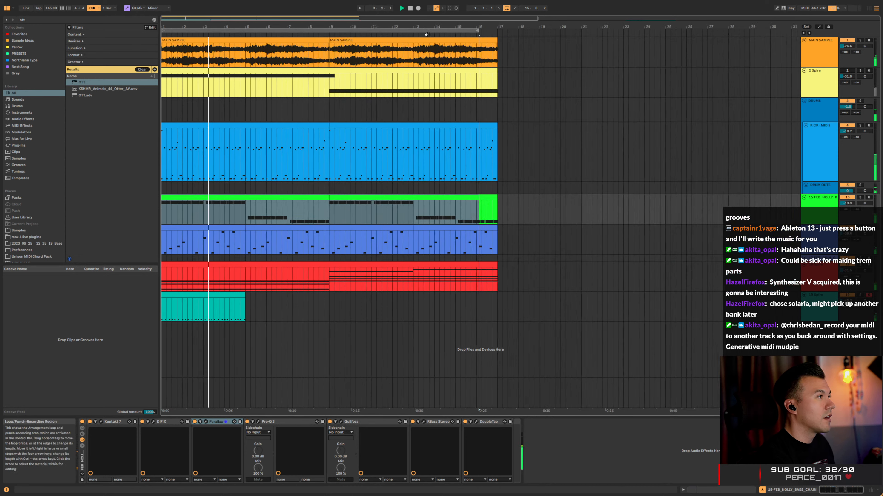
{"action": "left_click_drag", "start_coordinate": [479, 31], "coordinate": [496, 29]}
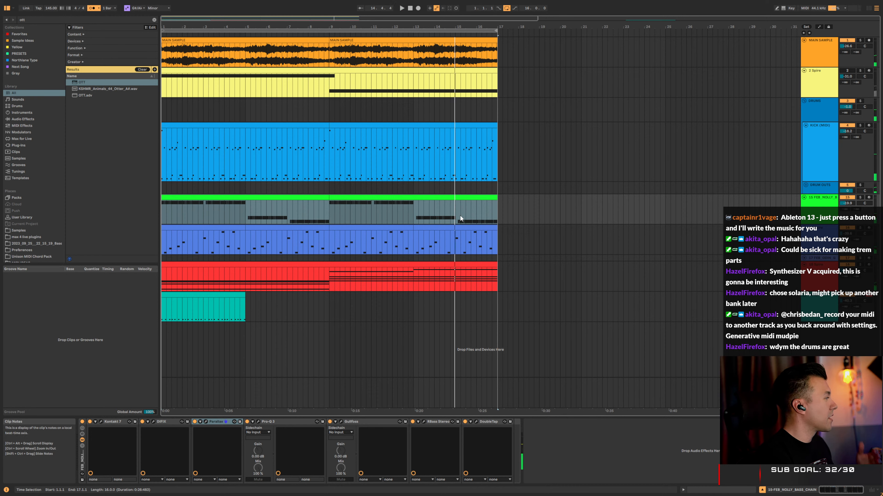
Check the notes of the second KICK (MIDI) clip and move both of the track's clips out to about bar 29
{"action": "double_click", "coordinate": [380, 125]}
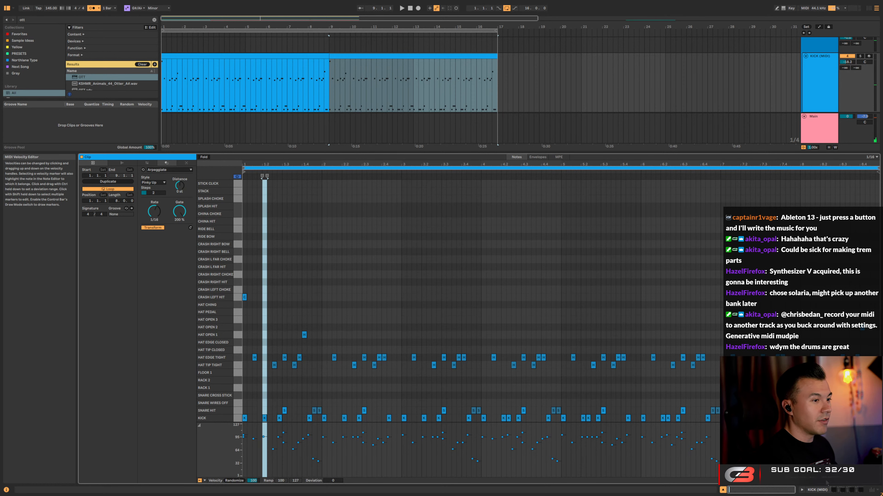
{"action": "left_click", "coordinate": [723, 489]}
{"action": "left_click", "coordinate": [303, 125], "text": "shift"}
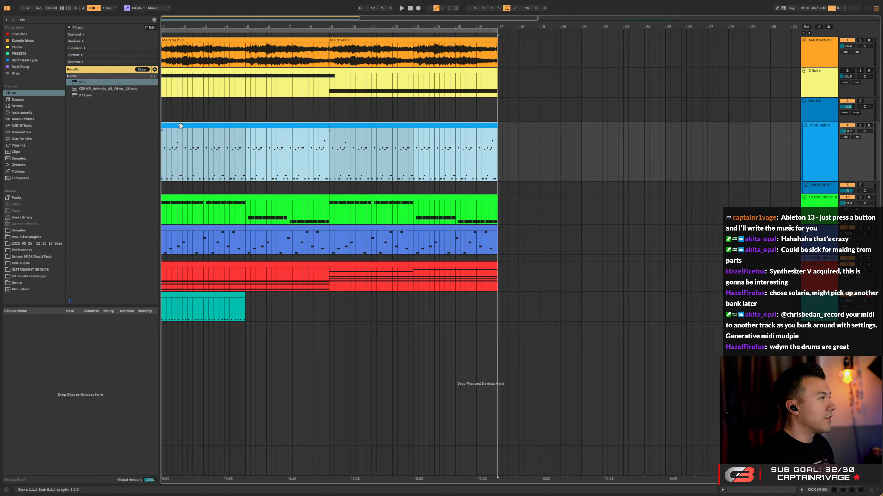
{"action": "left_click_drag", "start_coordinate": [180, 126], "coordinate": [778, 135]}
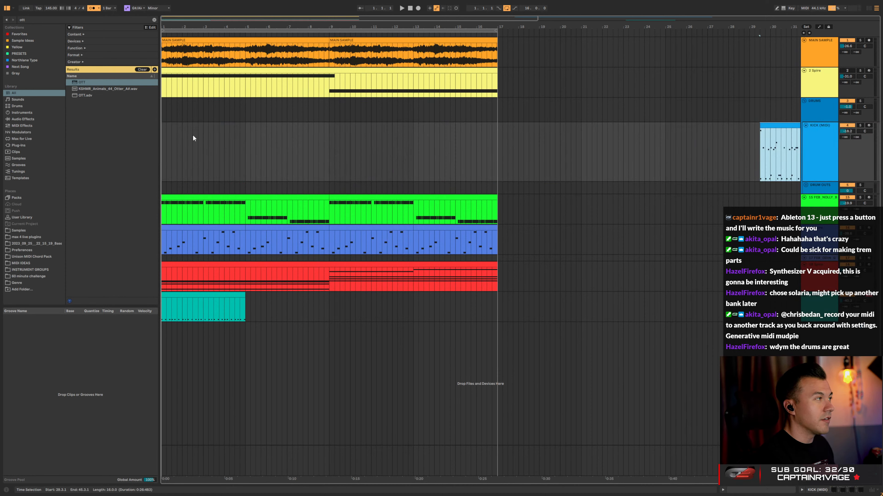
Insert an empty eight-bar MIDI clip at bar 1 on the KICK (MIDI) track and choose the Rhythm generator for it
{"action": "left_click_drag", "start_coordinate": [161, 141], "coordinate": [329, 136]}
{"action": "key", "text": "ctrl+shift+m"}
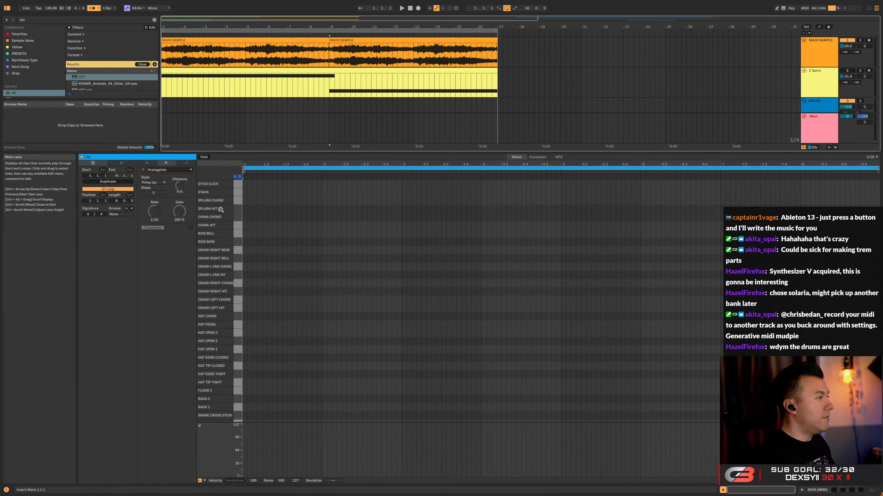
{"action": "left_click", "coordinate": [187, 163]}
{"action": "left_click", "coordinate": [170, 169]}
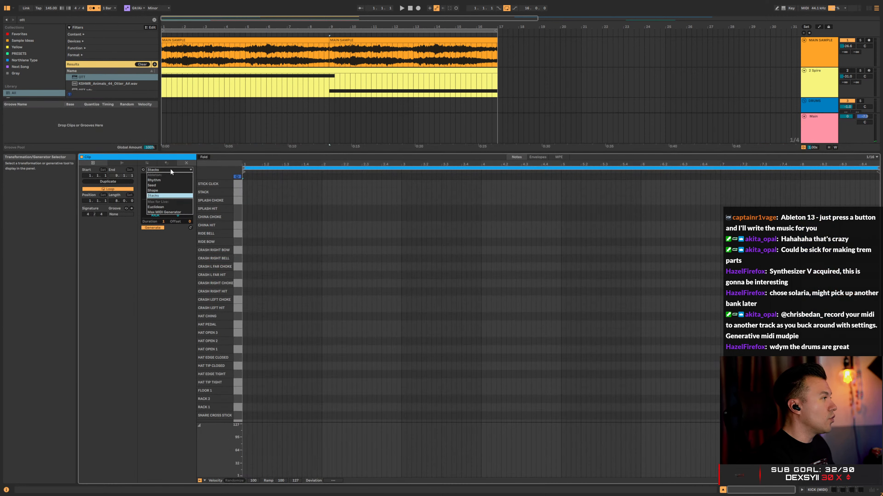
{"action": "left_click", "coordinate": [162, 181]}
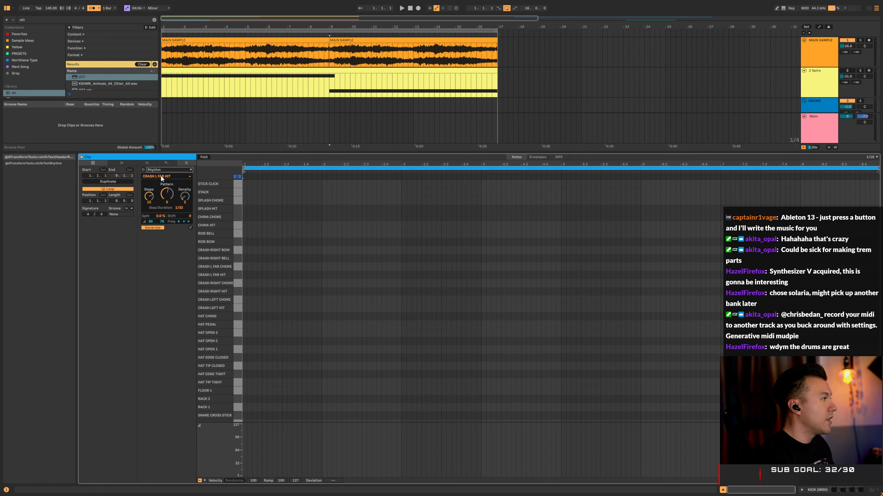
Generate a rhythm on the KICK note and play it with the DRUMS group soloed
{"action": "left_click", "coordinate": [161, 175]}
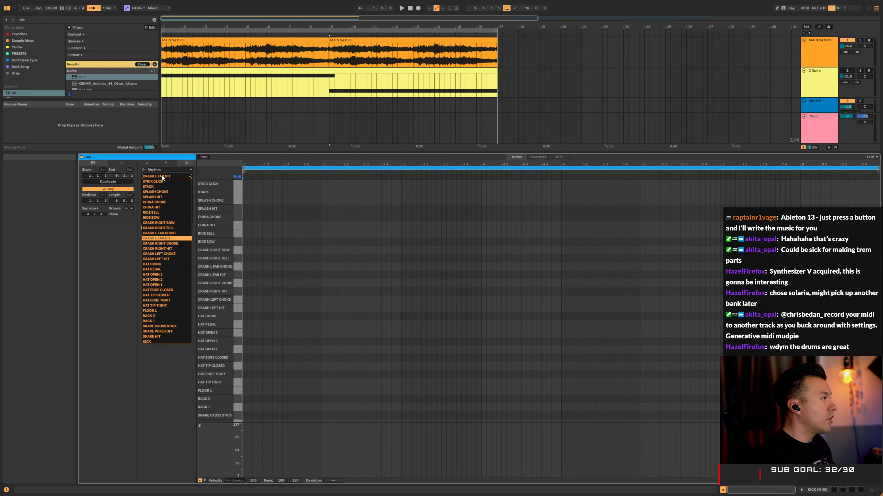
{"action": "left_click", "coordinate": [153, 342]}
{"action": "key", "text": "space"}
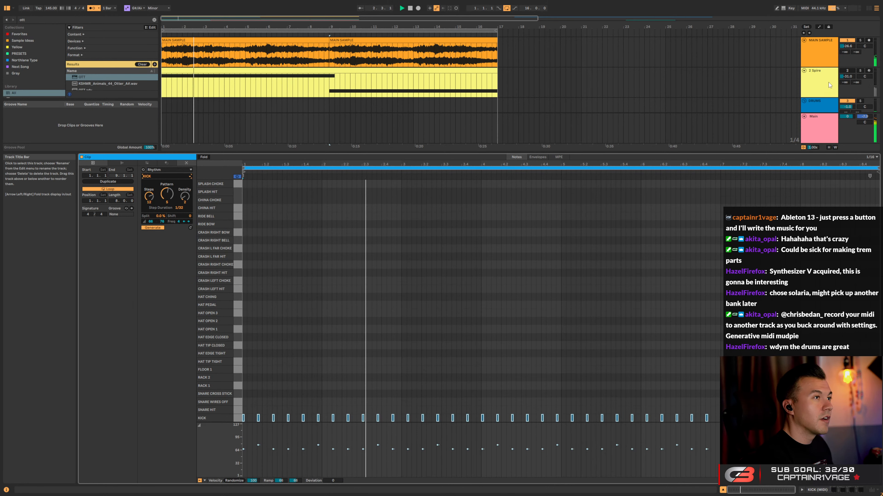
{"action": "scroll", "coordinate": [858, 101], "scroll_direction": "down", "scroll_amount": 1}
{"action": "left_click", "coordinate": [859, 94]}
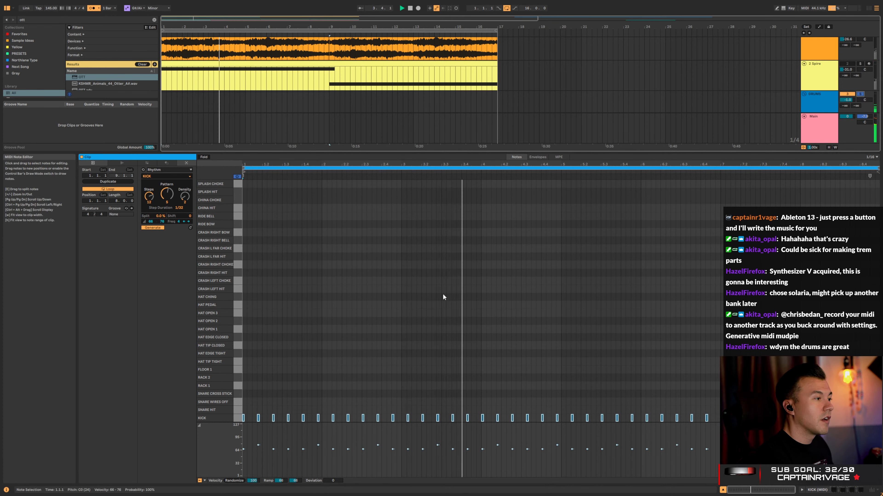
Set the kick rhythm's accent velocity to 100 and its base velocity to about 92 while playing it
{"action": "left_click", "coordinate": [162, 222]}
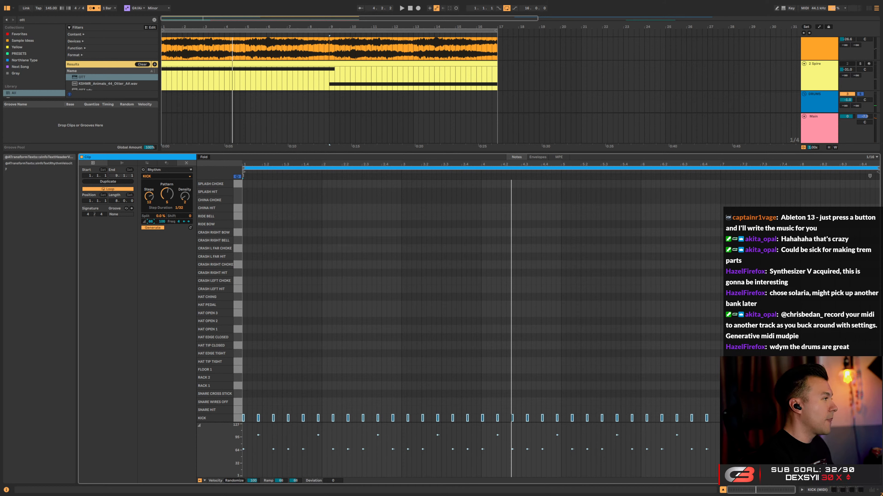
{"action": "key", "text": "space"}
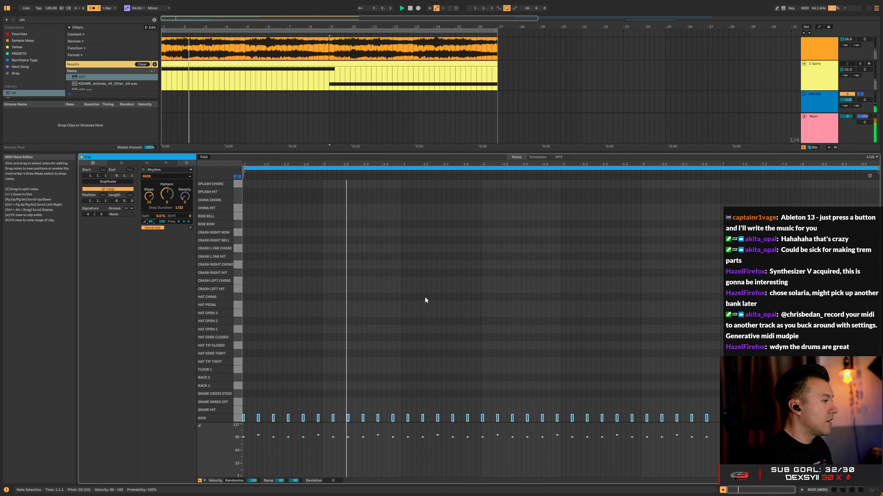
{"action": "scroll", "coordinate": [154, 223], "scroll_direction": "down", "scroll_amount": 1}
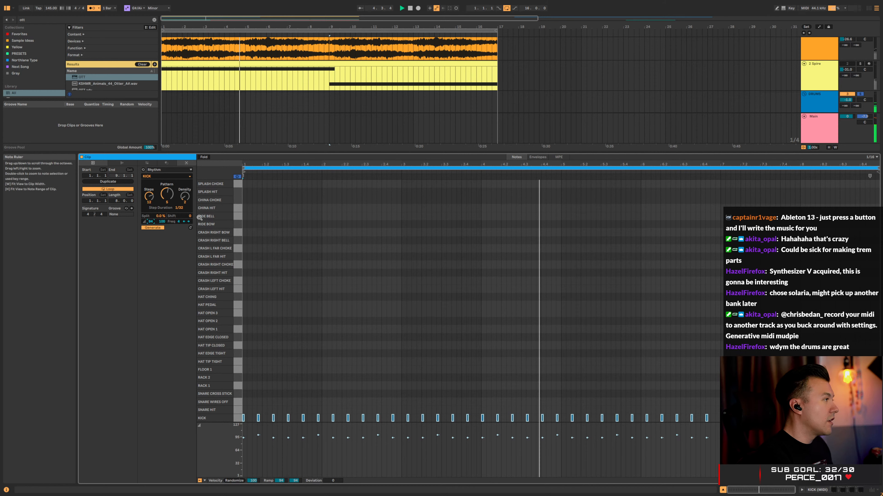
{"action": "scroll", "coordinate": [148, 223], "scroll_direction": "down", "scroll_amount": 2}
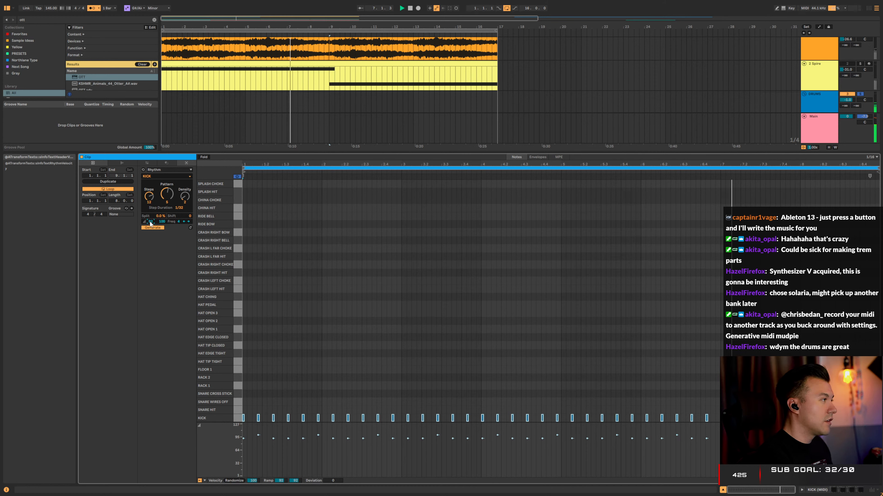
Set the kick rhythm to 14 steps, density 4 and a 1/12 step duration, and choose a different pattern
{"action": "left_click_drag", "start_coordinate": [149, 198], "coordinate": [148, 194]}
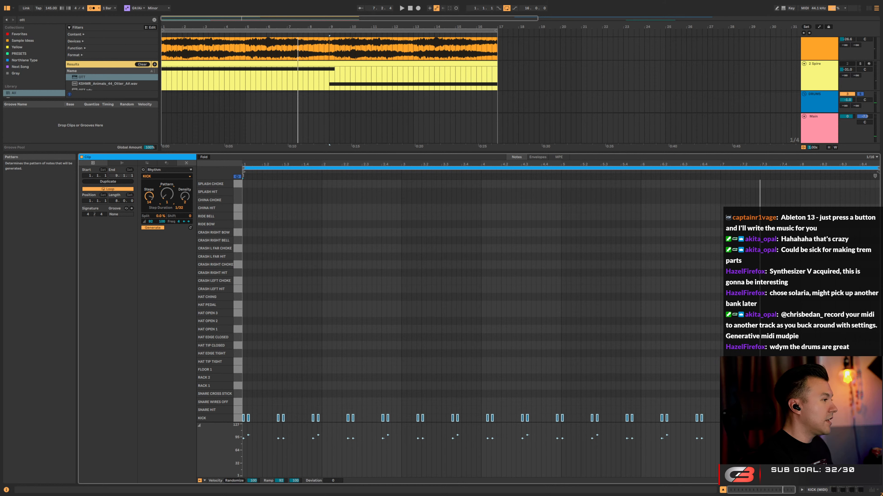
{"action": "key", "text": "space"}
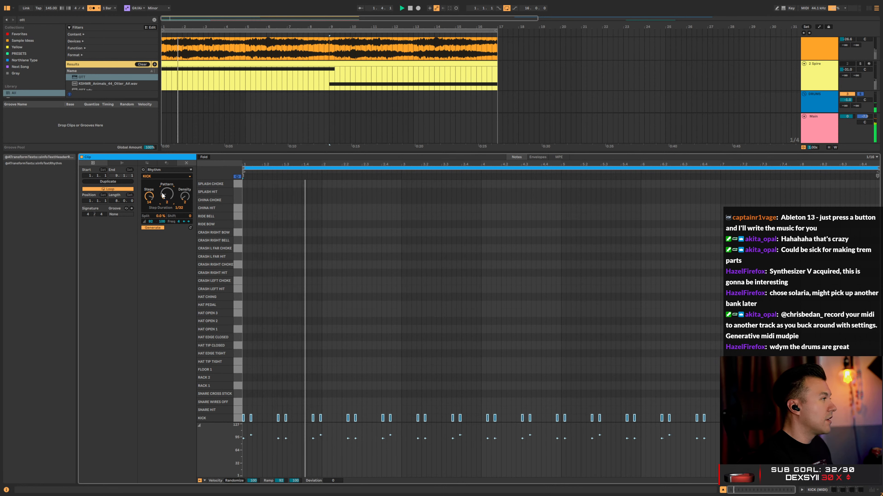
{"action": "mouse_move", "coordinate": [167, 195]}
{"action": "left_mouse_down"}
{"action": "mouse_move", "coordinate": [179, 212]}
{"action": "mouse_move", "coordinate": [179, 201]}
{"action": "left_mouse_up"}
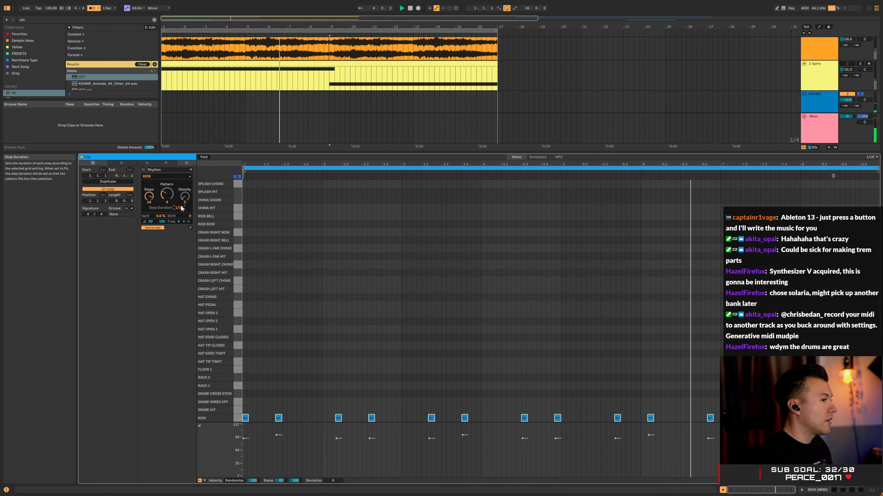
{"action": "left_click_drag", "start_coordinate": [185, 205], "coordinate": [184, 200]}
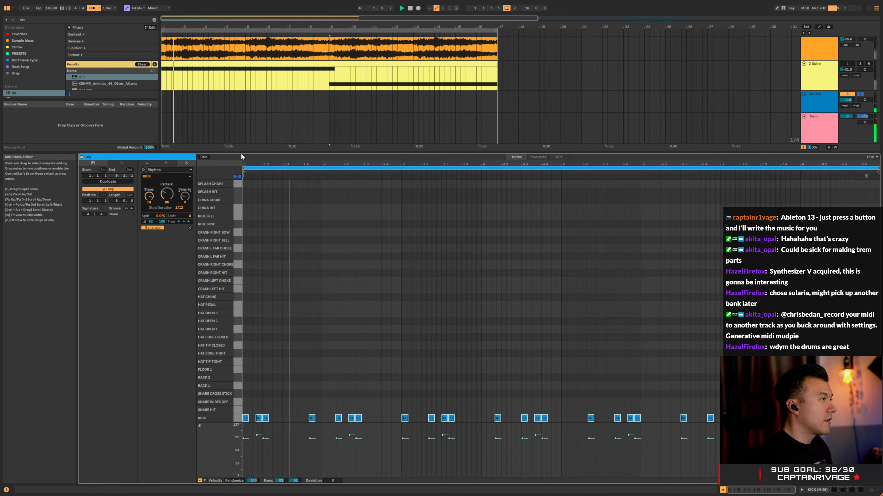
Loop playback over the eight-bar kick clip and play it with the metronome on and the DRUMS group unsoloed
{"action": "scroll", "coordinate": [252, 98], "scroll_direction": "down", "scroll_amount": 2}
{"action": "left_click", "coordinate": [254, 85]}
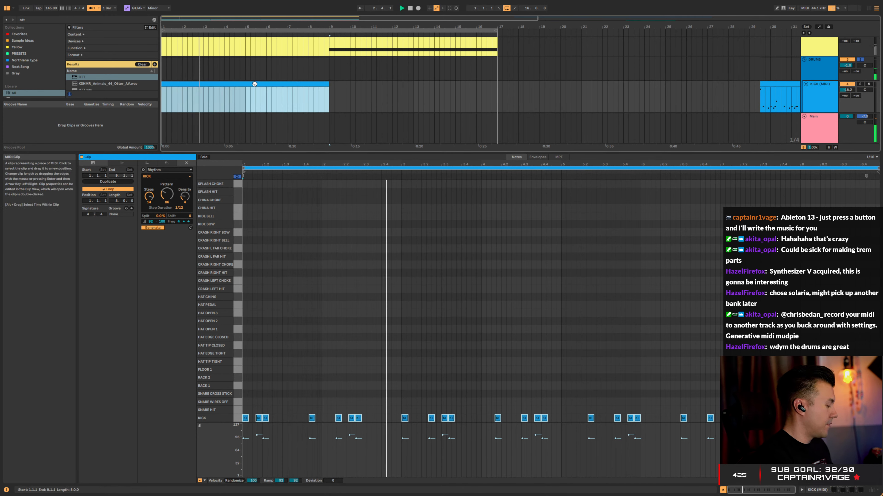
{"action": "key", "text": "ctrl+l"}
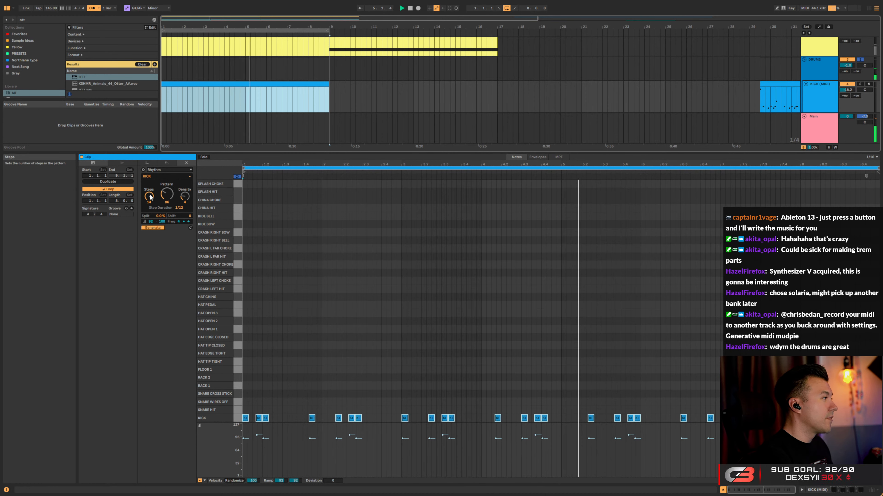
{"action": "left_click", "coordinate": [93, 8]}
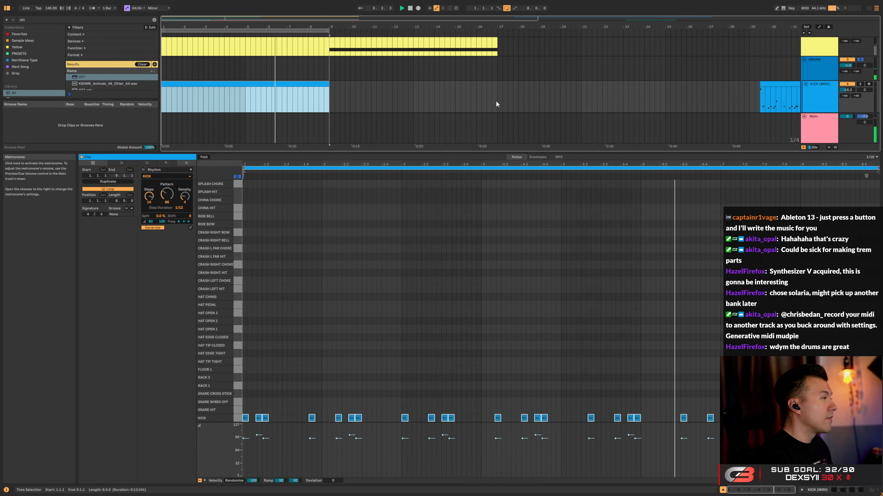
{"action": "left_click", "coordinate": [860, 60]}
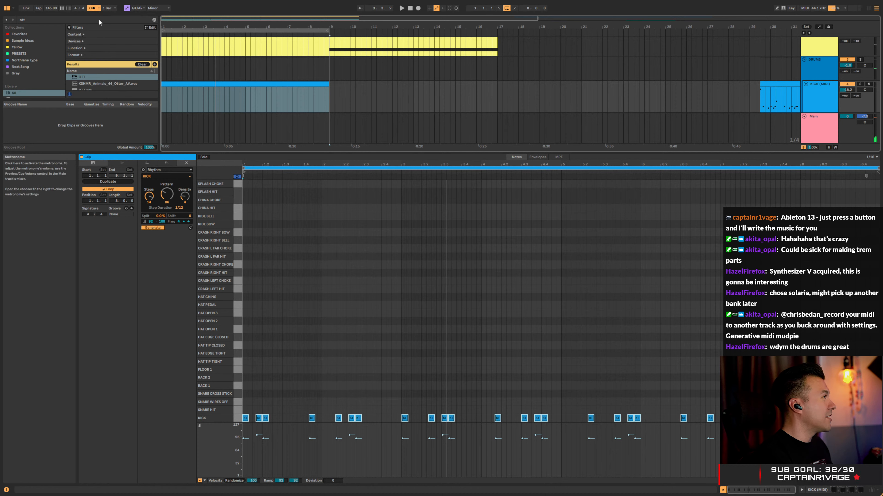
{"action": "key", "text": "space"}
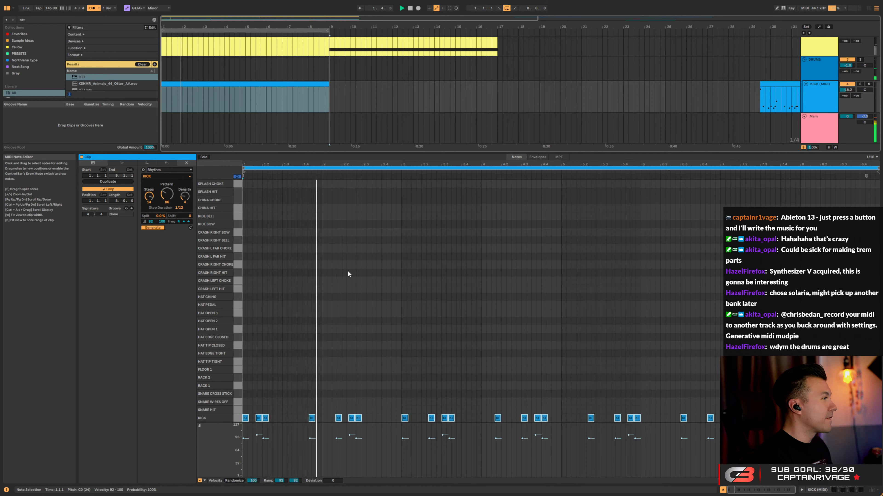
Raise the cue volume on the Main track and lower the 2 Spire track's volume to -38.0 dB
{"action": "left_click_drag", "start_coordinate": [865, 116], "coordinate": [864, 107]}
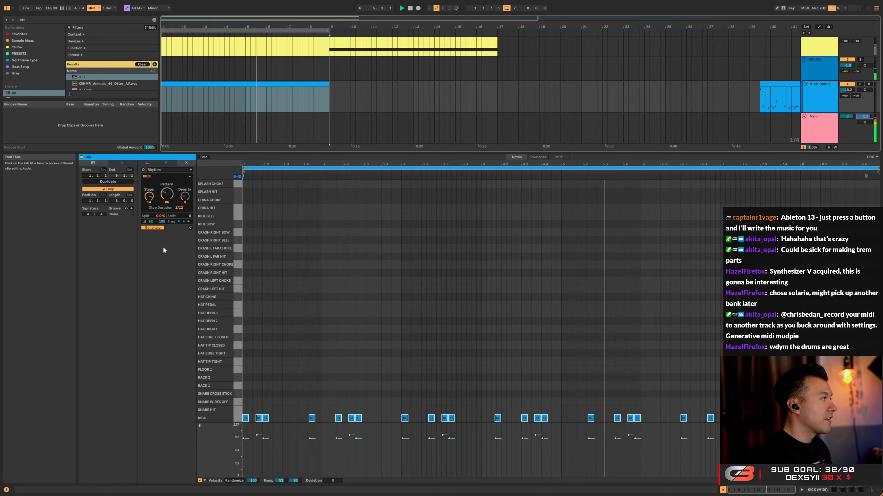
{"action": "scroll", "coordinate": [796, 82], "scroll_direction": "down", "scroll_amount": 2}
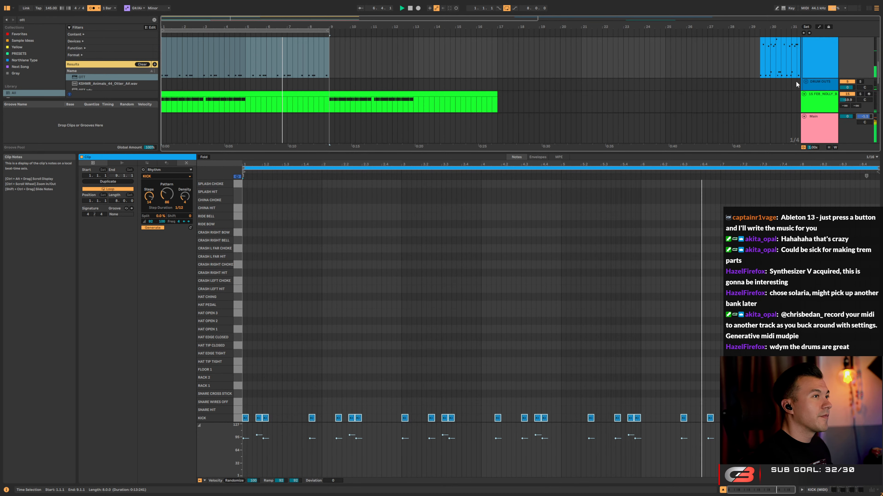
{"action": "scroll", "coordinate": [778, 91], "scroll_direction": "up", "scroll_amount": 2}
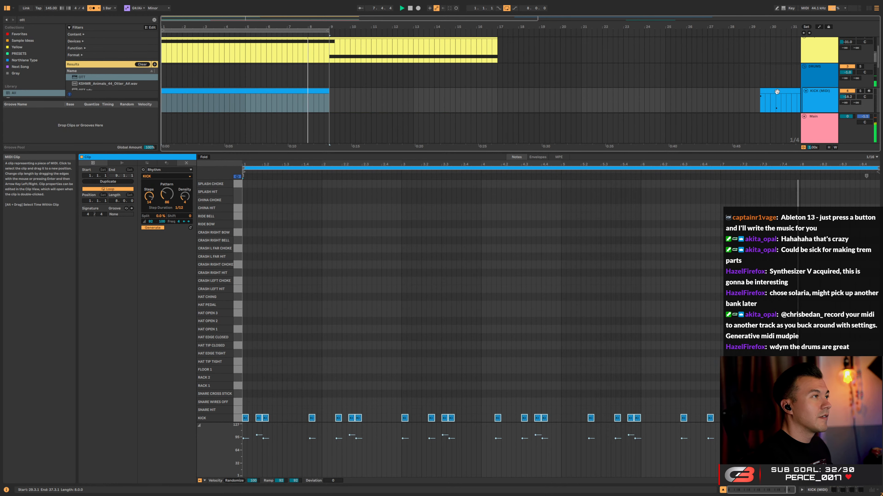
{"action": "scroll", "coordinate": [777, 92], "scroll_direction": "up", "scroll_amount": 2}
{"action": "left_click_drag", "start_coordinate": [846, 63], "coordinate": [846, 75]}
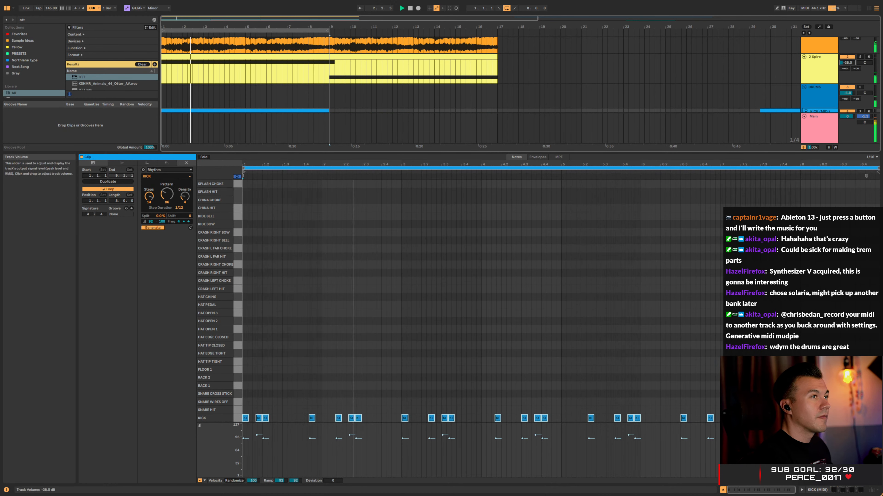
Set the kick rhythm to 12 steps, density 5 and a 1/16 step duration, and choose a different pattern
{"action": "scroll", "coordinate": [821, 66], "scroll_direction": "down", "scroll_amount": 3}
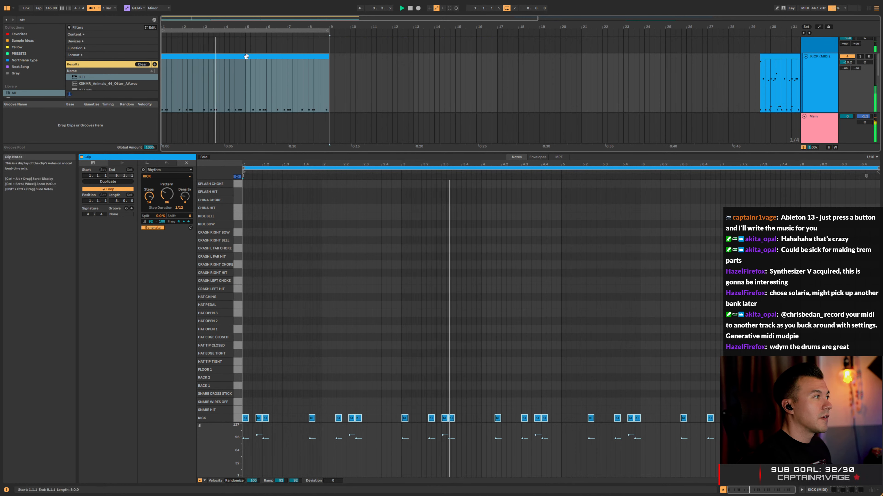
{"action": "left_click_drag", "start_coordinate": [166, 194], "coordinate": [167, 185]}
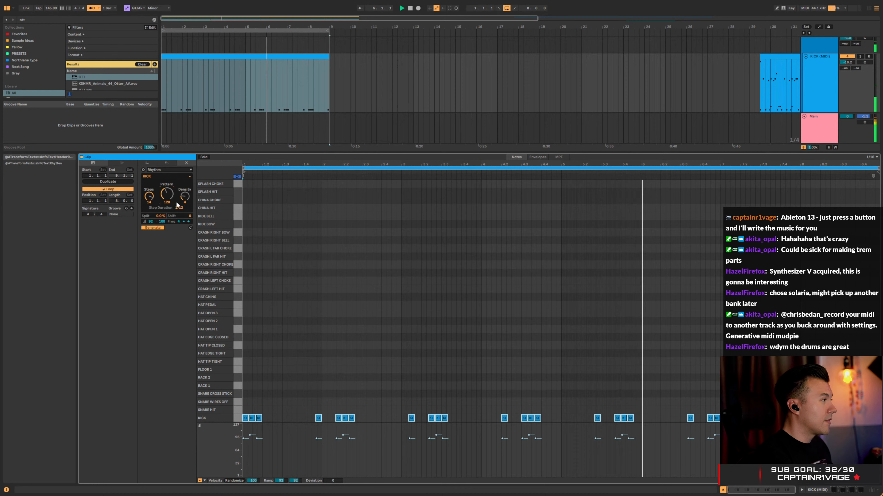
{"action": "left_click_drag", "start_coordinate": [179, 208], "coordinate": [180, 208]}
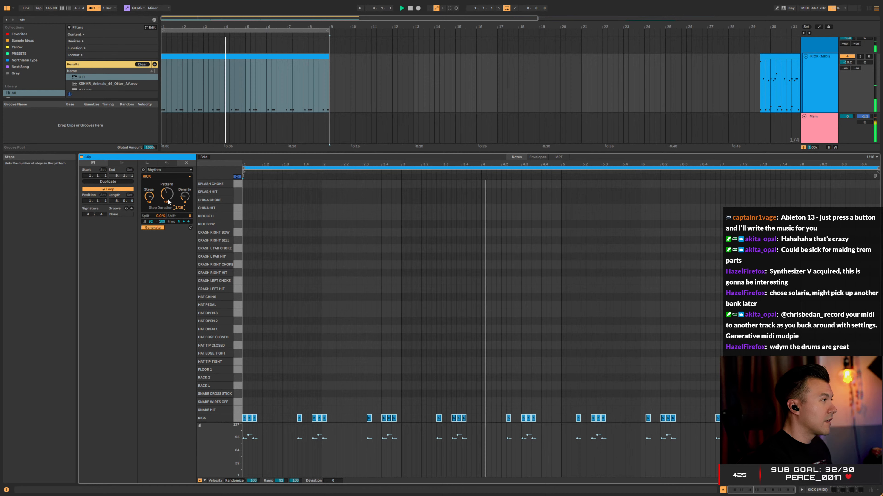
{"action": "left_click_drag", "start_coordinate": [184, 198], "coordinate": [182, 198]}
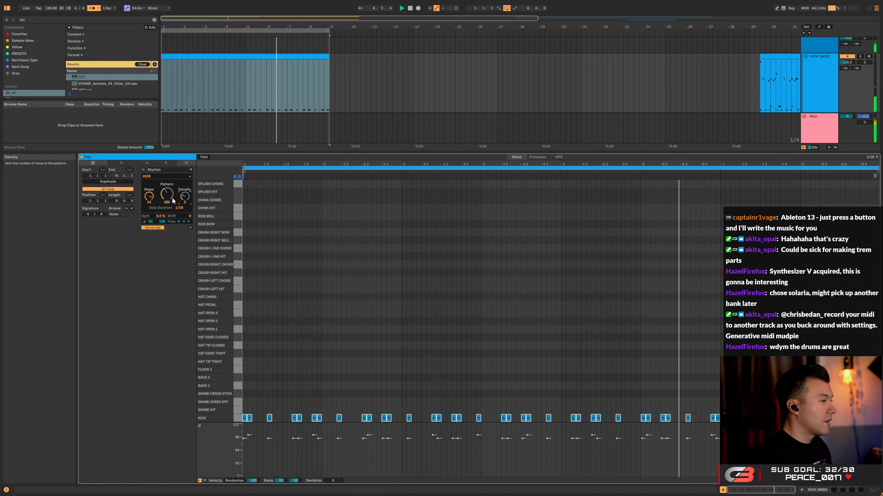
{"action": "left_click_drag", "start_coordinate": [148, 197], "coordinate": [149, 197]}
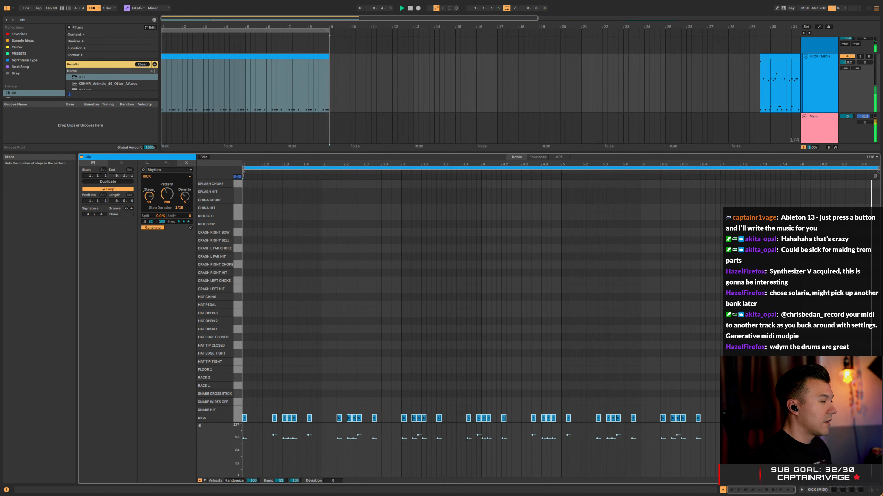
{"action": "left_click_drag", "start_coordinate": [148, 198], "coordinate": [149, 199]}
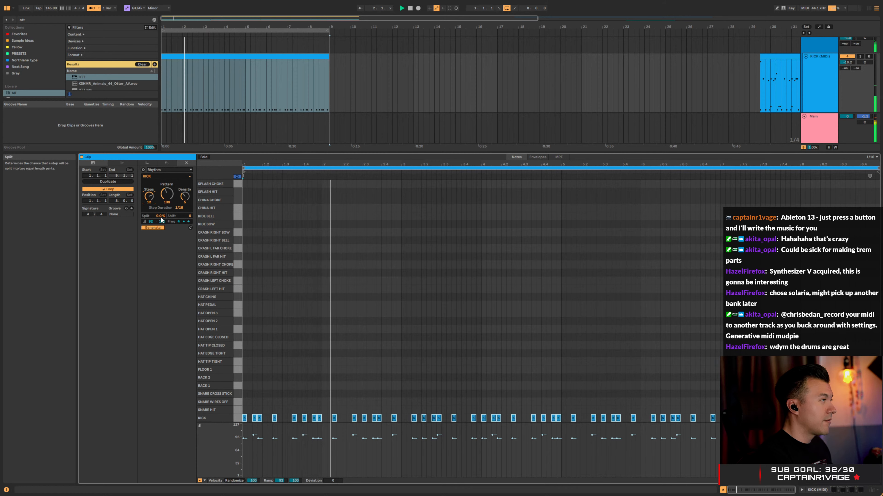
Set the kick rhythm's split to 18% and its step duration to 1/8, and play it
{"action": "mouse_move", "coordinate": [162, 219]}
{"action": "left_mouse_down"}
{"action": "mouse_move", "coordinate": [162, 211]}
{"action": "mouse_move", "coordinate": [179, 218]}
{"action": "left_mouse_up"}
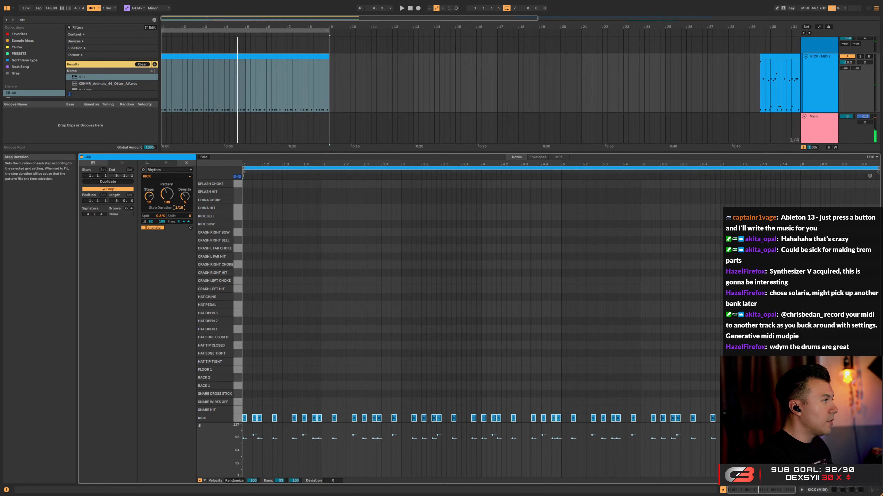
{"action": "left_click_drag", "start_coordinate": [179, 207], "coordinate": [179, 206]}
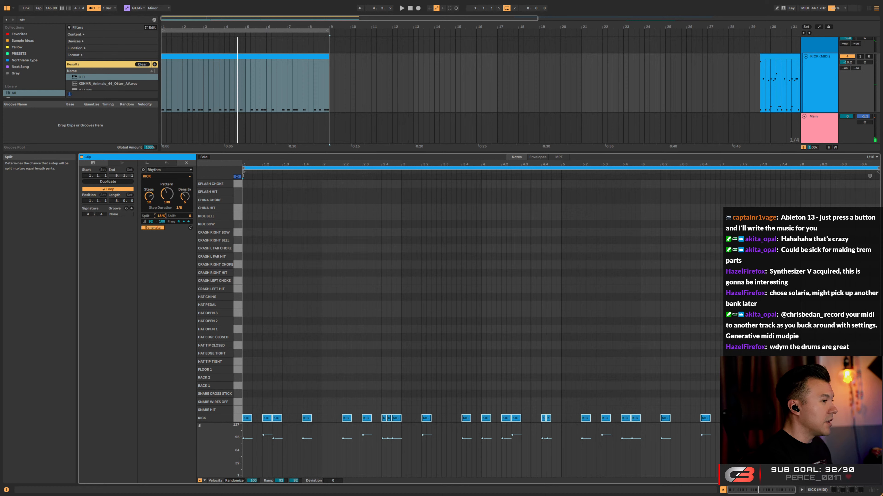
{"action": "key", "text": "space"}
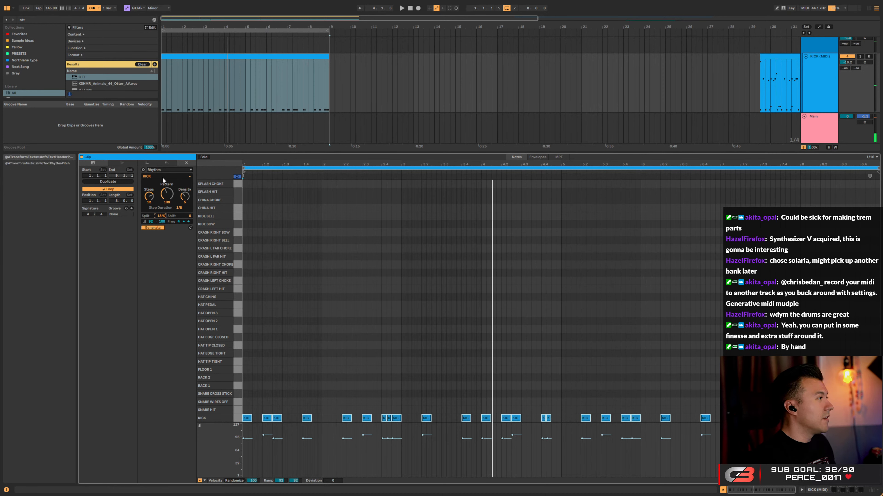
Generate a rhythm on the SNARE HIT note alongside the kick, with 0% split and a different pattern
{"action": "left_click", "coordinate": [347, 308]}
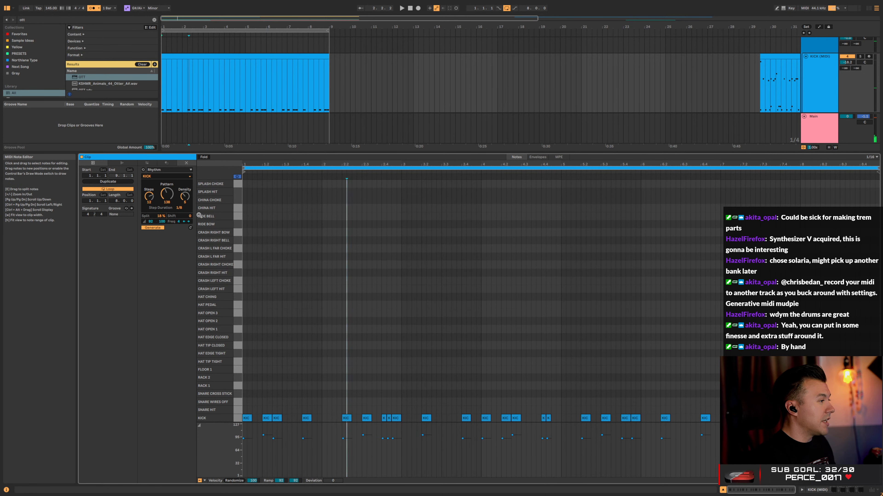
{"action": "left_click", "coordinate": [155, 176]}
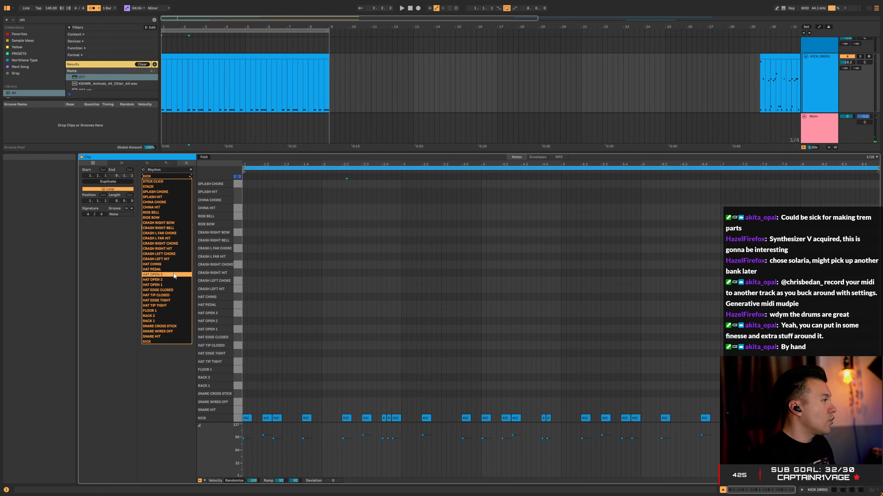
{"action": "left_click", "coordinate": [153, 337]}
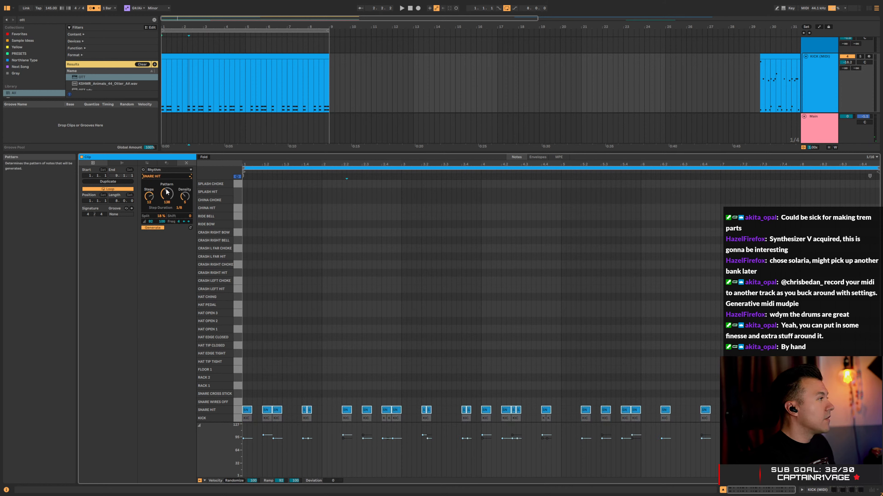
{"action": "left_click_drag", "start_coordinate": [167, 192], "coordinate": [167, 137]}
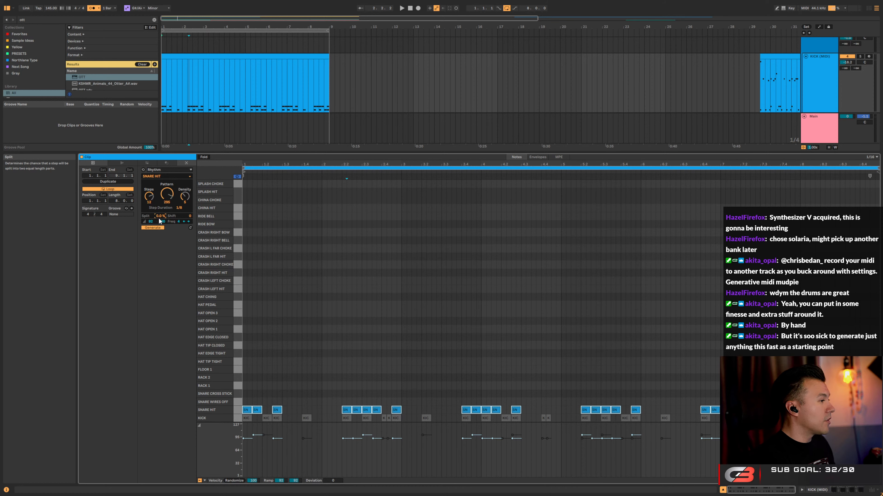
Reduce the snare rhythm to density 1, try several step counts ending at 8, and play it
{"action": "left_click_drag", "start_coordinate": [149, 196], "coordinate": [149, 230]}
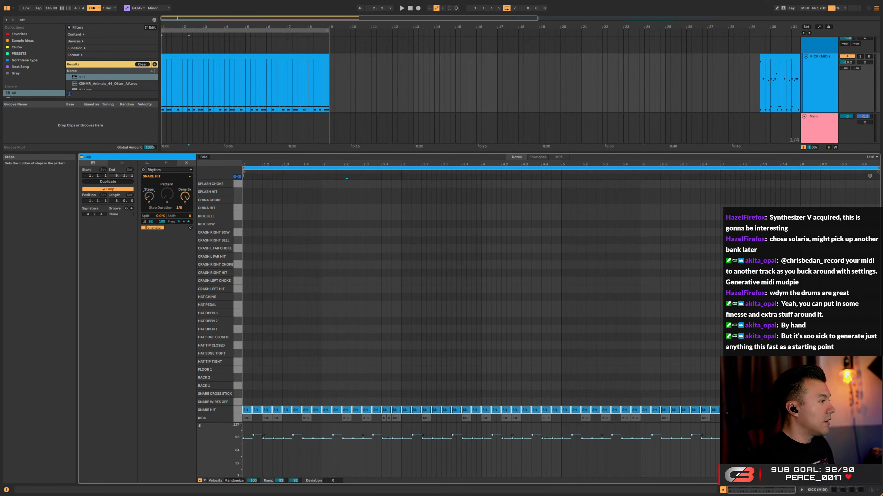
{"action": "left_click_drag", "start_coordinate": [148, 197], "coordinate": [149, 155]}
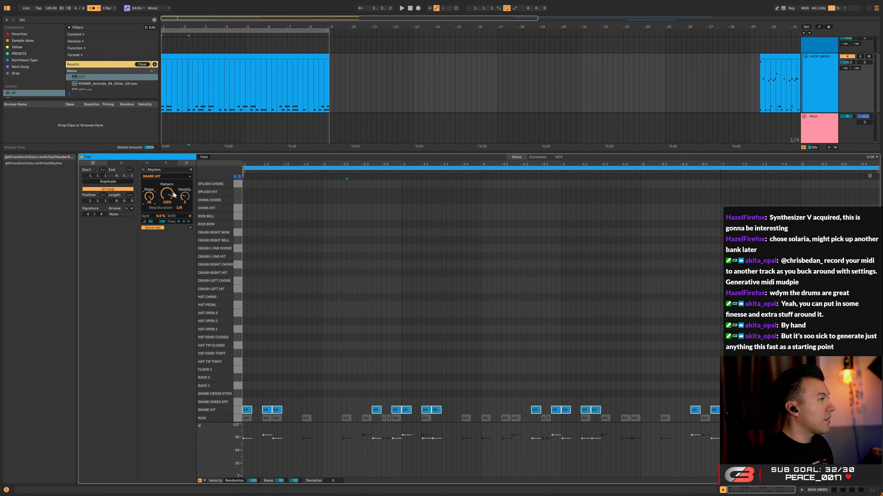
{"action": "left_click_drag", "start_coordinate": [167, 195], "coordinate": [149, 237]}
{"action": "left_click_drag", "start_coordinate": [148, 197], "coordinate": [149, 170]}
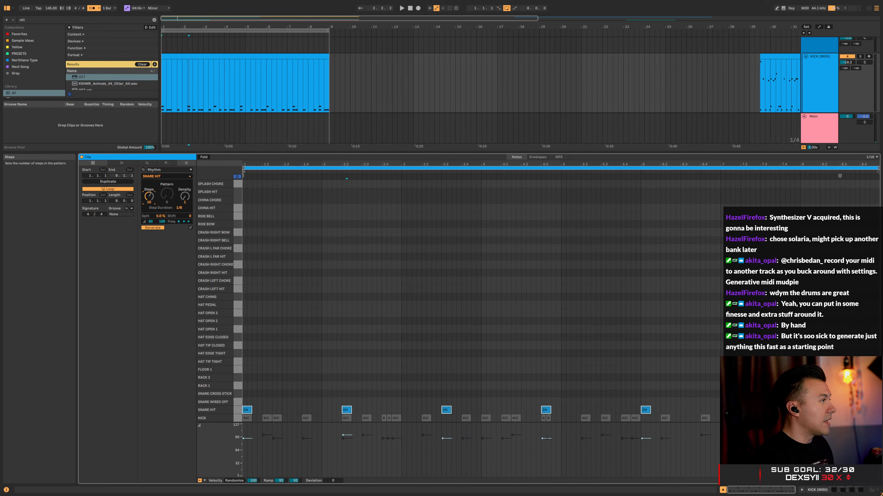
{"action": "left_click_drag", "start_coordinate": [149, 197], "coordinate": [148, 202]}
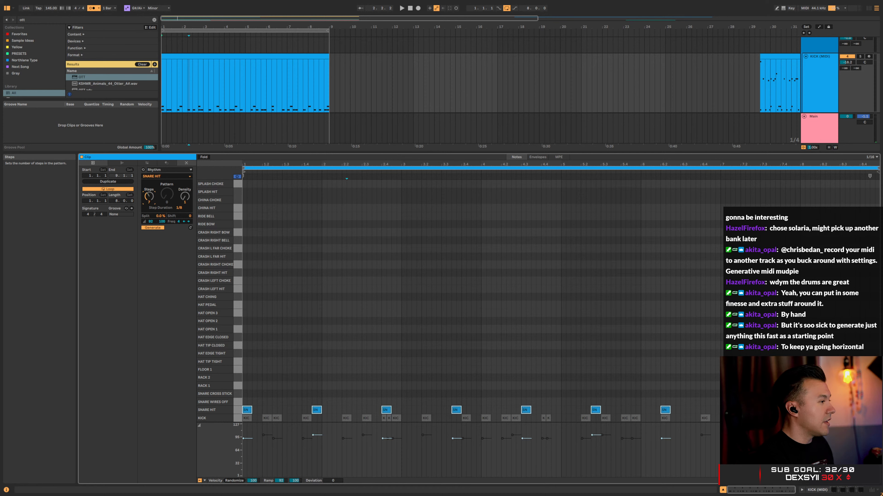
{"action": "key", "text": "space"}
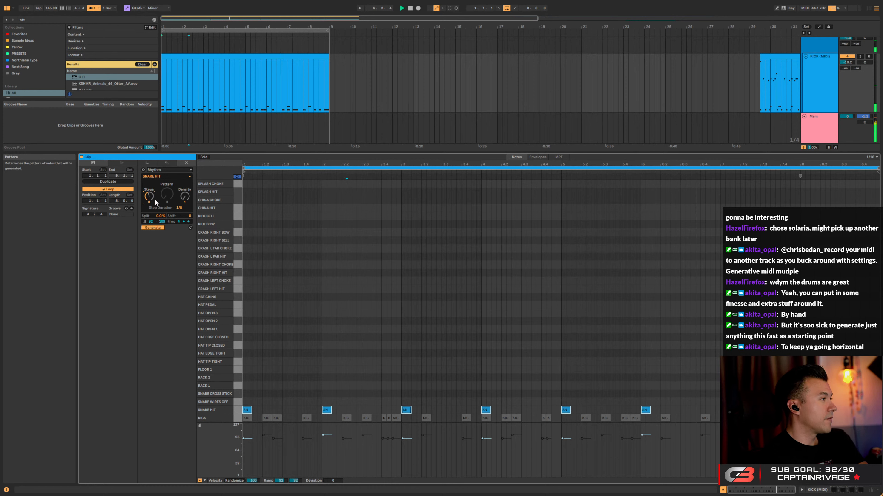
Try the snare rhythm at 6 and 12 steps, shift it by 8 steps, and play it
{"action": "left_click_drag", "start_coordinate": [151, 196], "coordinate": [151, 211]}
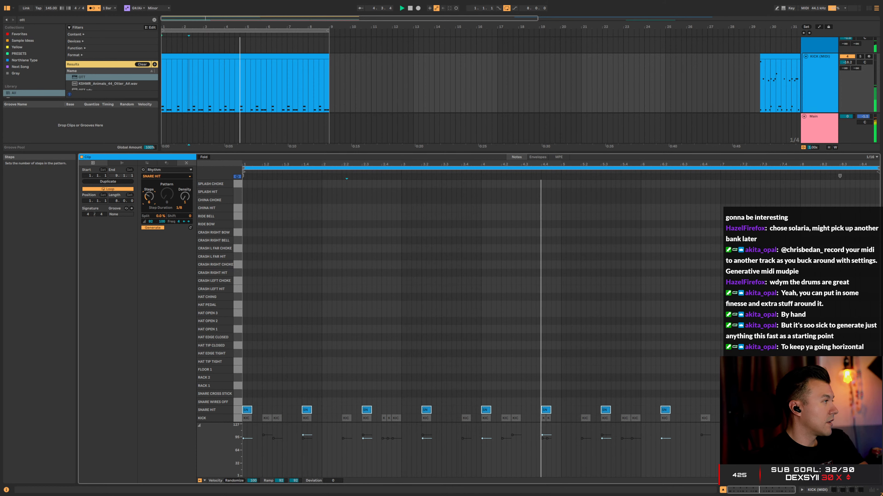
{"action": "left_click_drag", "start_coordinate": [151, 211], "coordinate": [149, 188]}
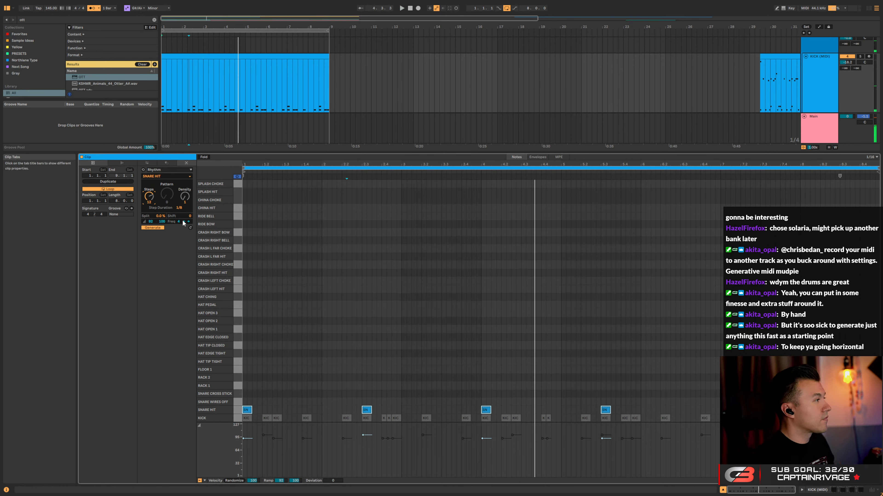
{"action": "left_click_drag", "start_coordinate": [190, 216], "coordinate": [190, 214]}
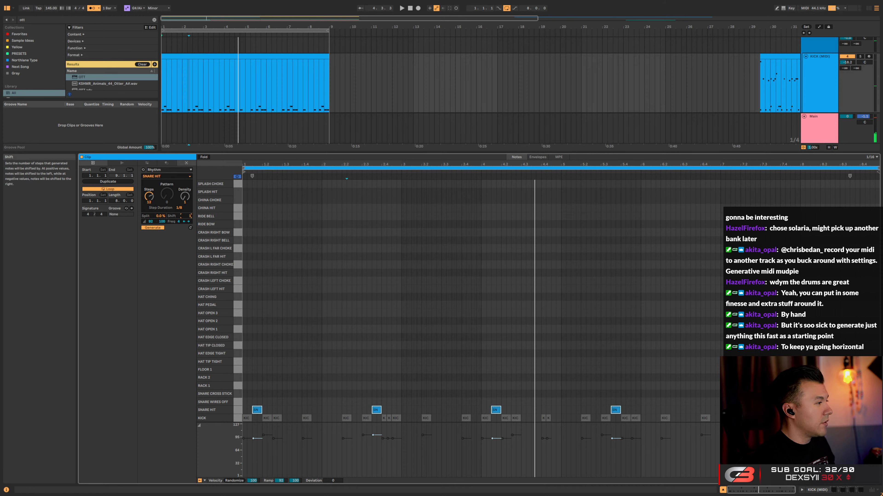
{"action": "key", "text": "space"}
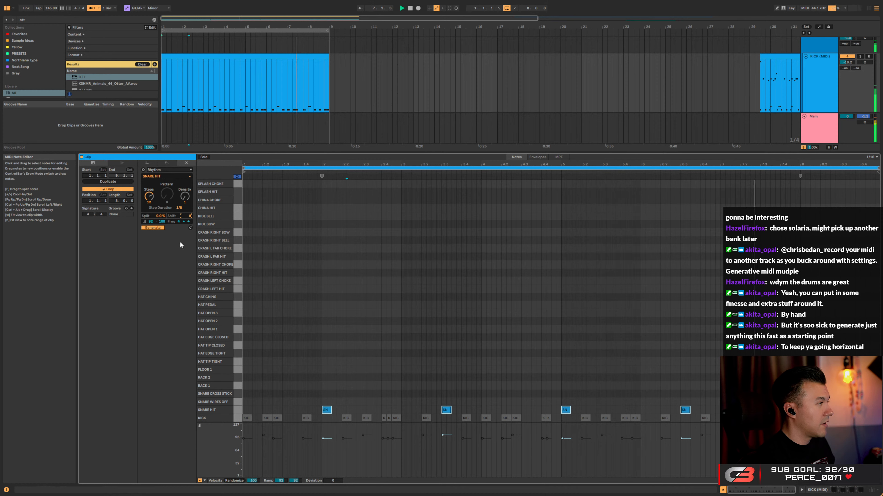
Set the snare rhythm to 8 steps and density 3, and try different patterns while playing it
{"action": "left_click_drag", "start_coordinate": [149, 196], "coordinate": [149, 198]}
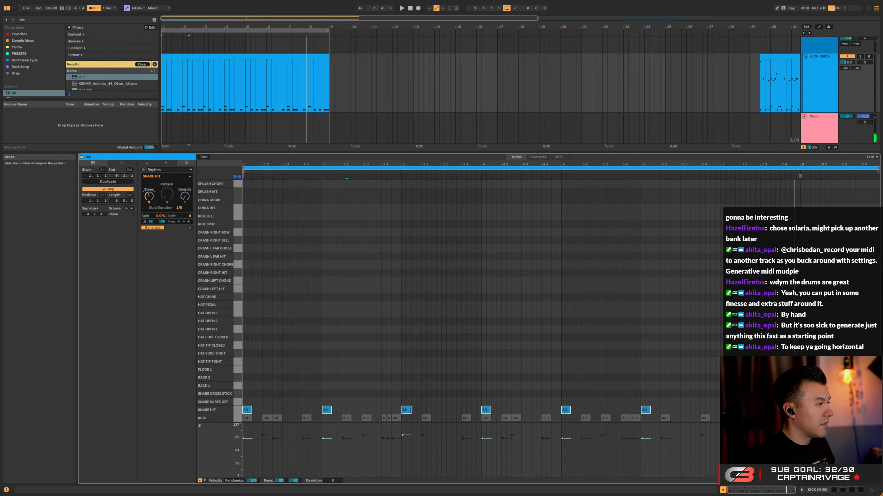
{"action": "left_click_drag", "start_coordinate": [149, 196], "coordinate": [150, 195]}
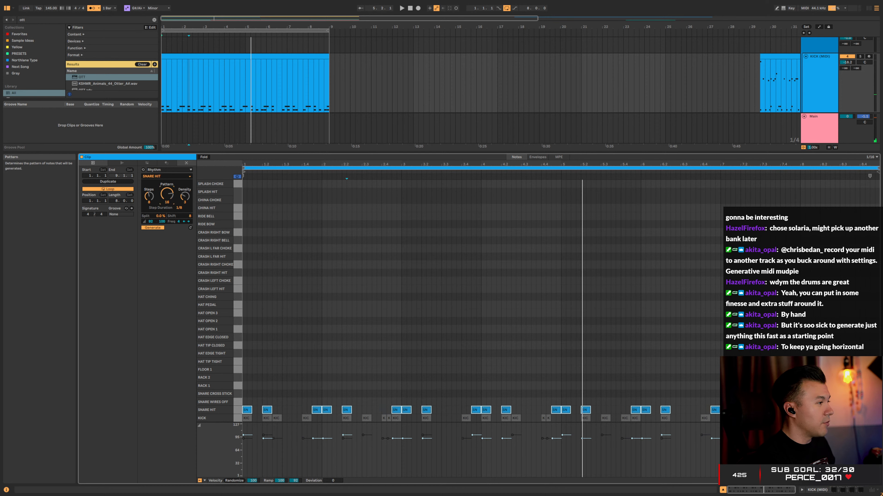
{"action": "left_click_drag", "start_coordinate": [165, 196], "coordinate": [165, 195]}
{"action": "key", "text": "space"}
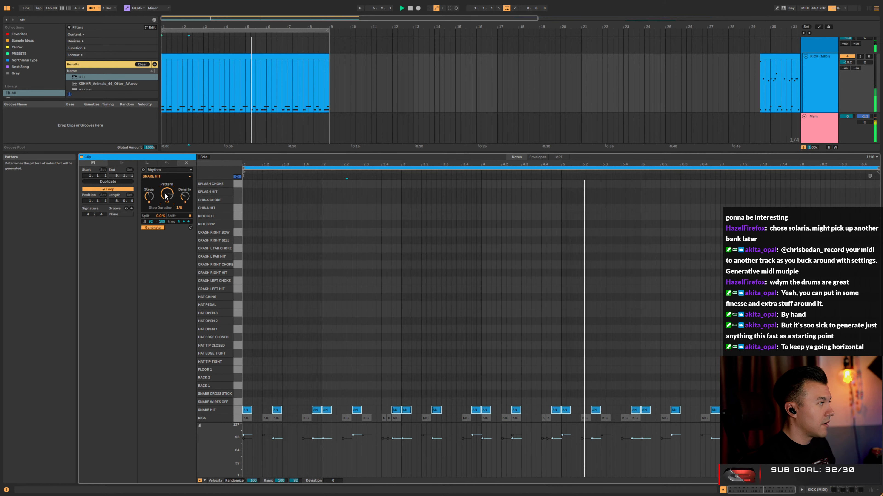
{"action": "left_click_drag", "start_coordinate": [166, 196], "coordinate": [166, 193]}
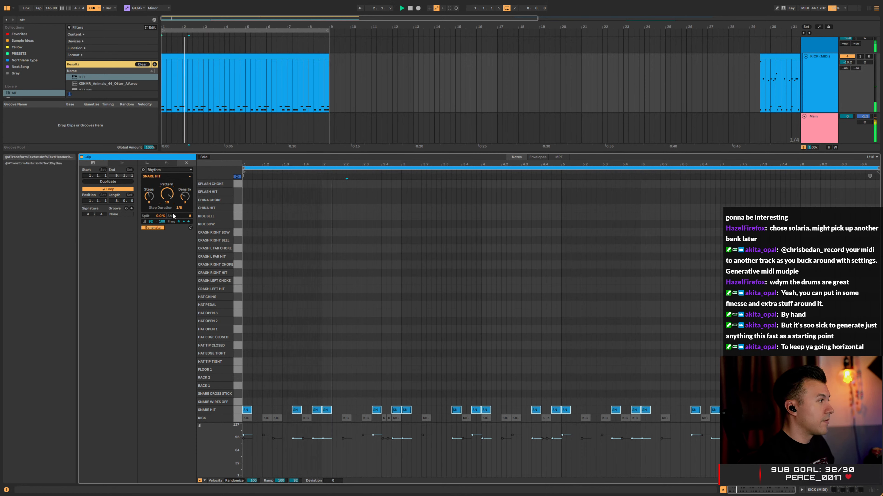
Set the snare rhythm to 14% split, velocity 52, density 4 and accent velocity 105 while it plays
{"action": "left_click", "coordinate": [160, 216]}
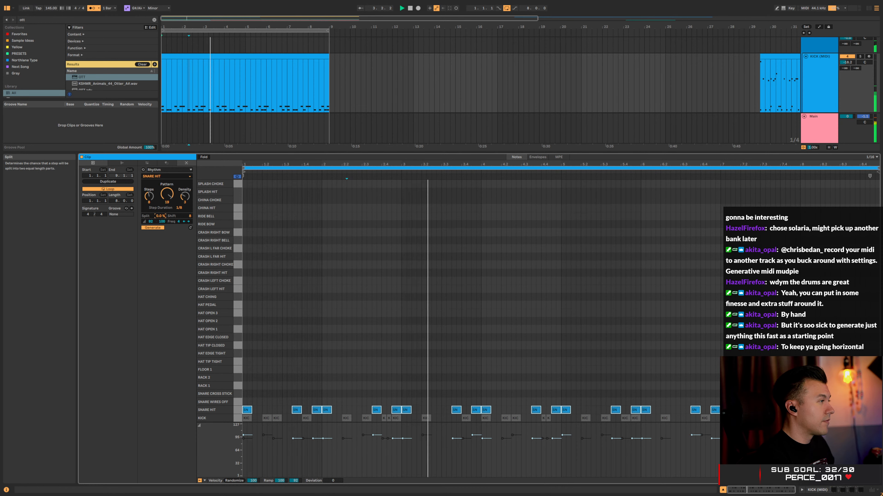
{"action": "left_click_drag", "start_coordinate": [160, 216], "coordinate": [150, 235]}
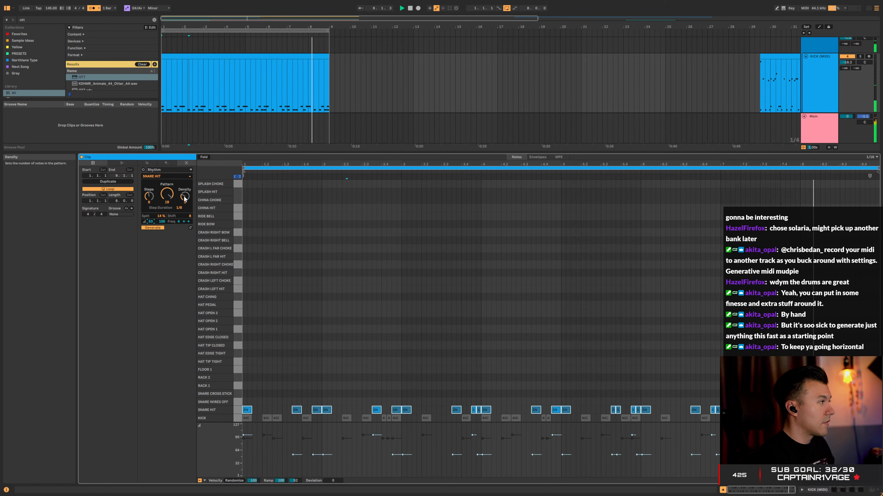
{"action": "left_click_drag", "start_coordinate": [184, 198], "coordinate": [185, 195]}
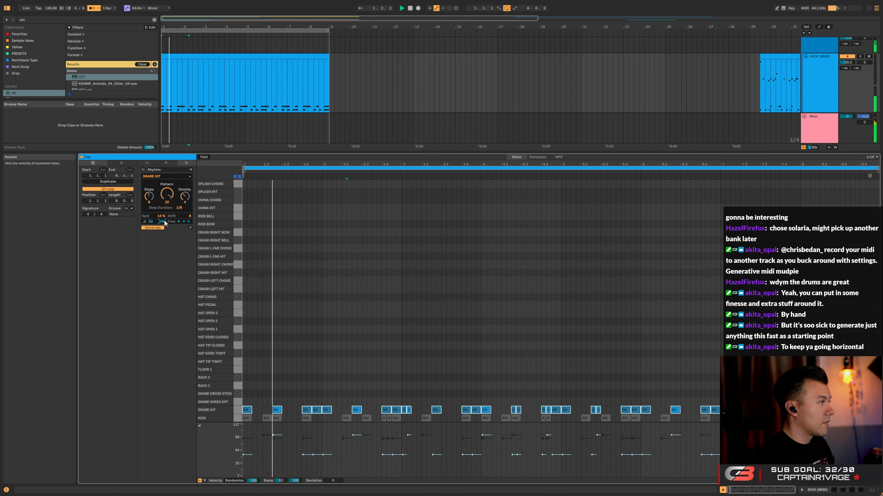
{"action": "left_click_drag", "start_coordinate": [165, 223], "coordinate": [165, 220]}
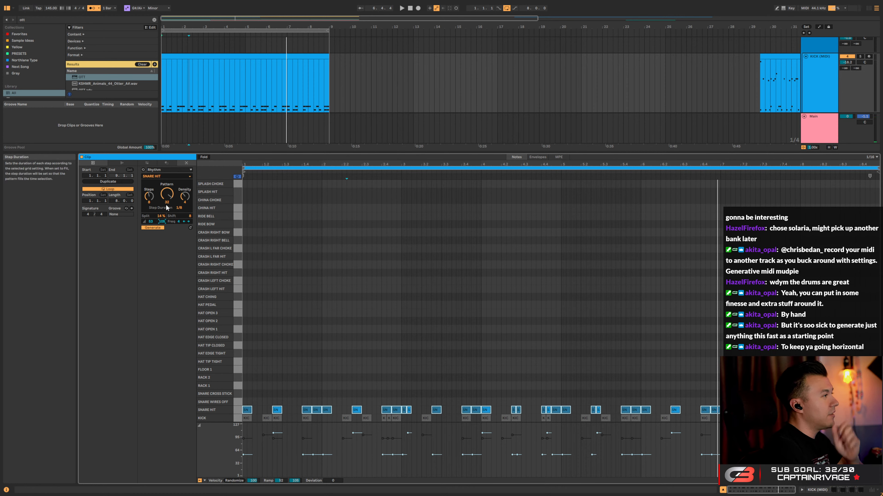
Try different snare patterns, set the rhythm to 9 steps and density 5, and stop playback
{"action": "left_click_drag", "start_coordinate": [167, 200], "coordinate": [167, 195]}
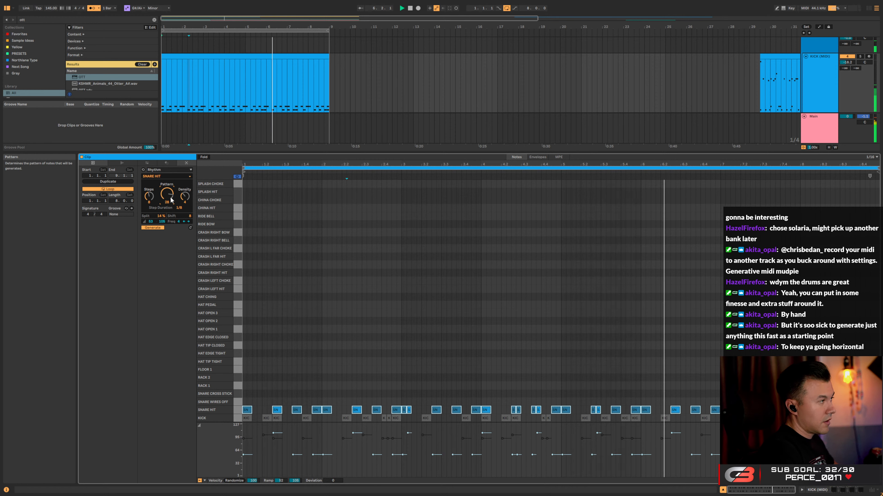
{"action": "left_click_drag", "start_coordinate": [149, 196], "coordinate": [148, 192]}
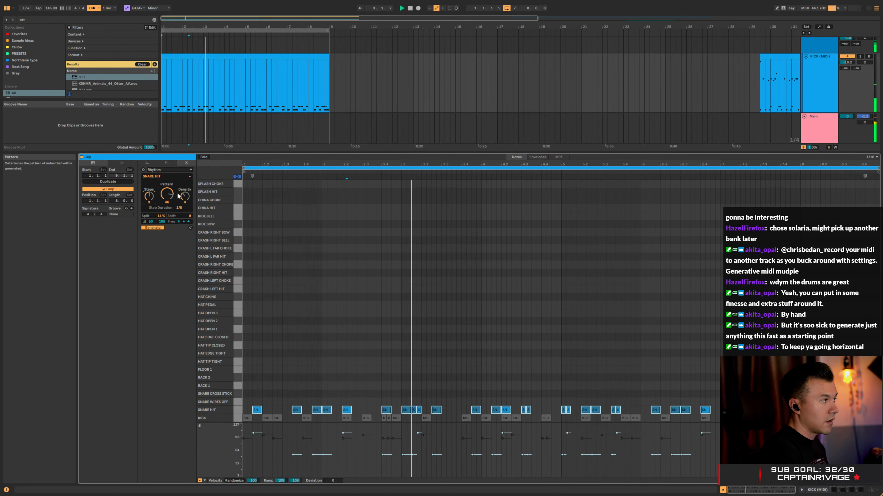
{"action": "left_click_drag", "start_coordinate": [176, 196], "coordinate": [175, 199]}
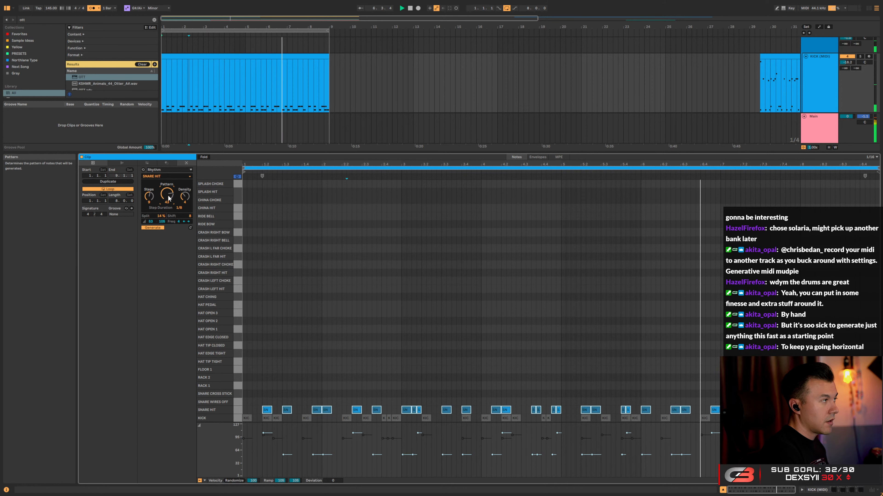
{"action": "left_click_drag", "start_coordinate": [185, 197], "coordinate": [185, 189]}
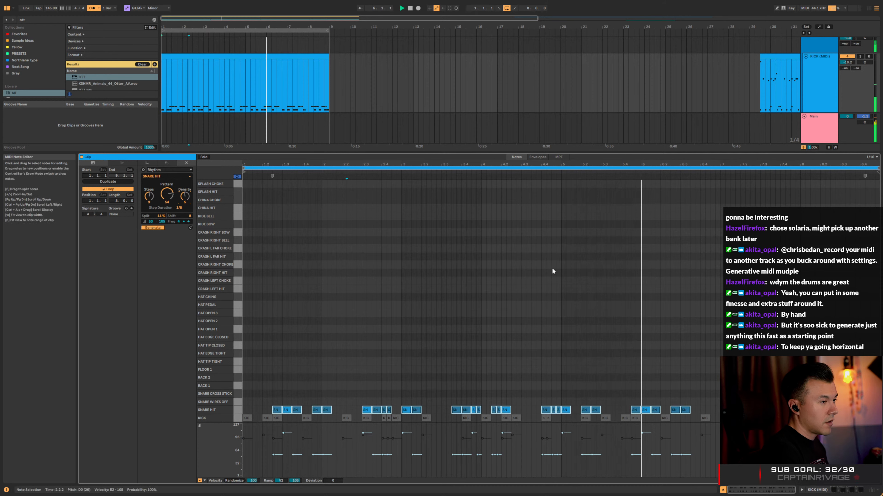
{"action": "left_click", "coordinate": [381, 308]}
{"action": "key", "text": "space"}
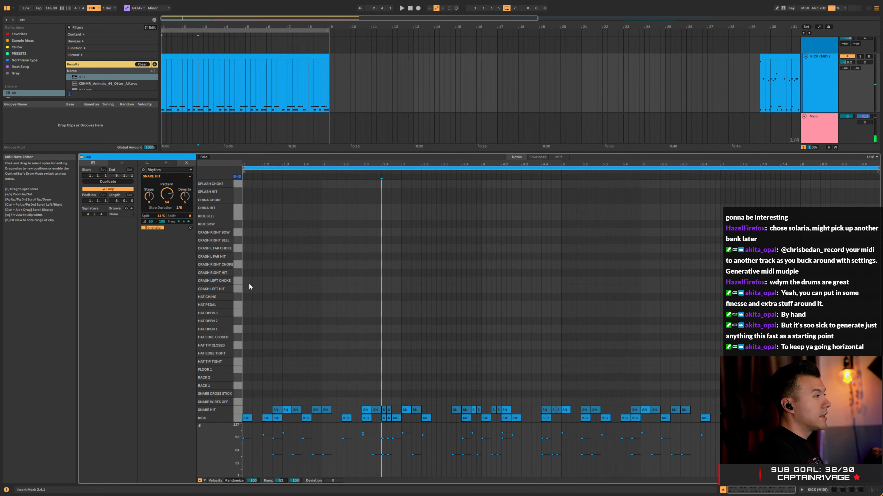
Set the note grid to 1/4 and add a quarter-note HAT OPEN 2 hit at the start of the clip
{"action": "right_click", "coordinate": [245, 323]}
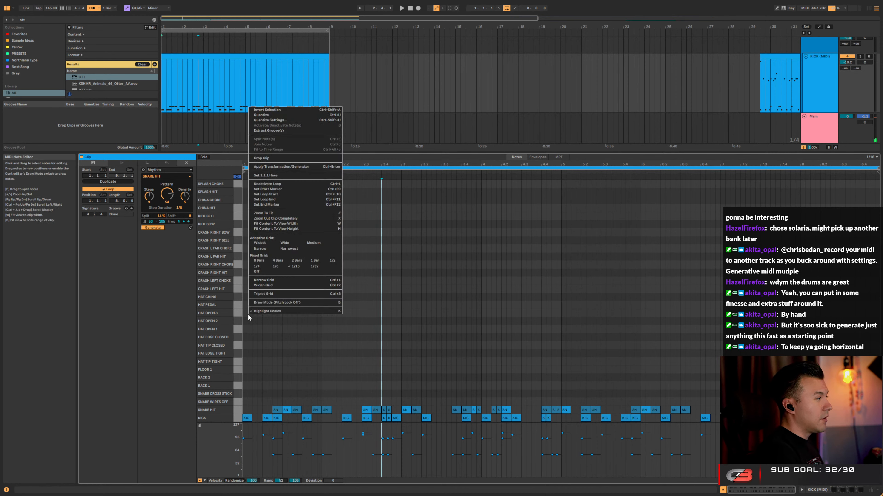
{"action": "left_click", "coordinate": [259, 264]}
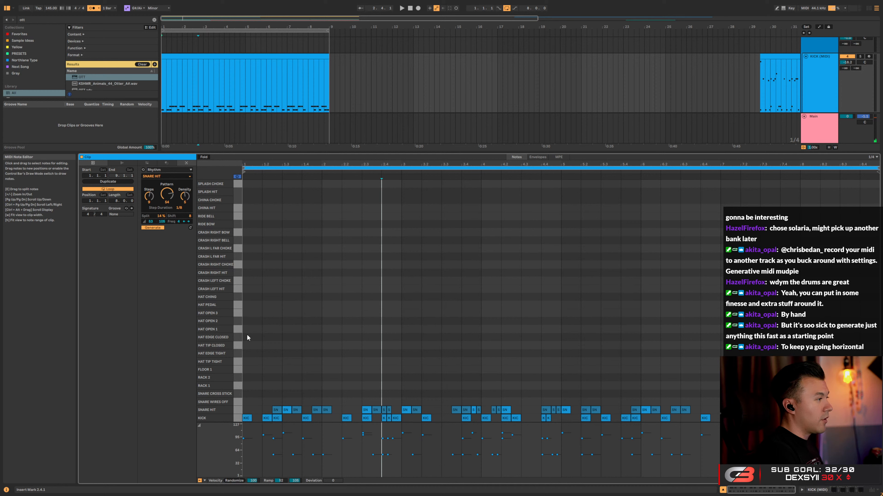
{"action": "double_click", "coordinate": [247, 321]}
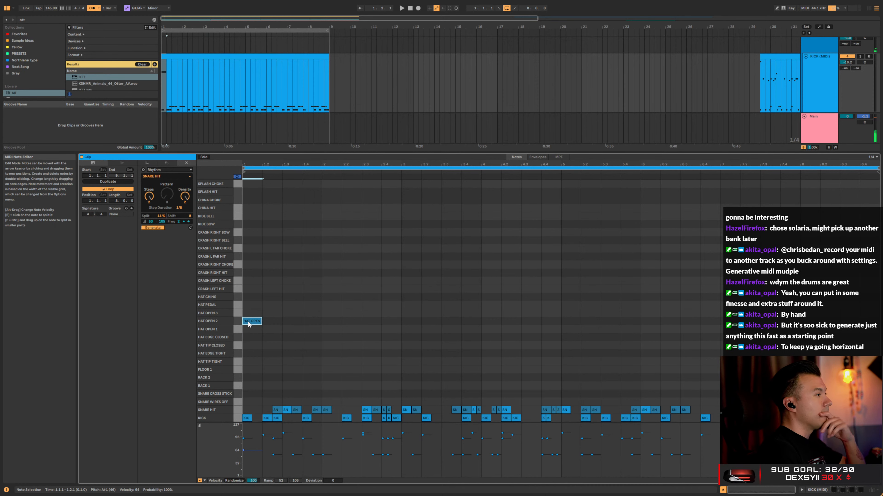
{"action": "double_click", "coordinate": [250, 321]}
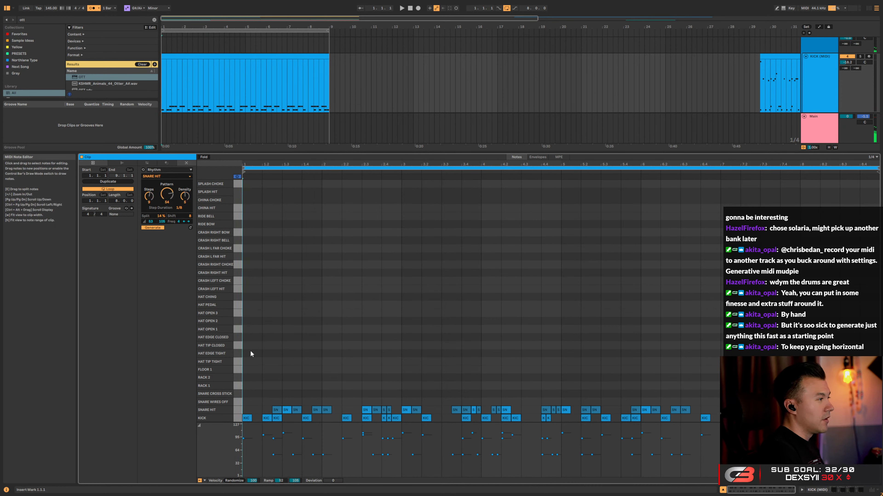
{"action": "double_click", "coordinate": [248, 320]}
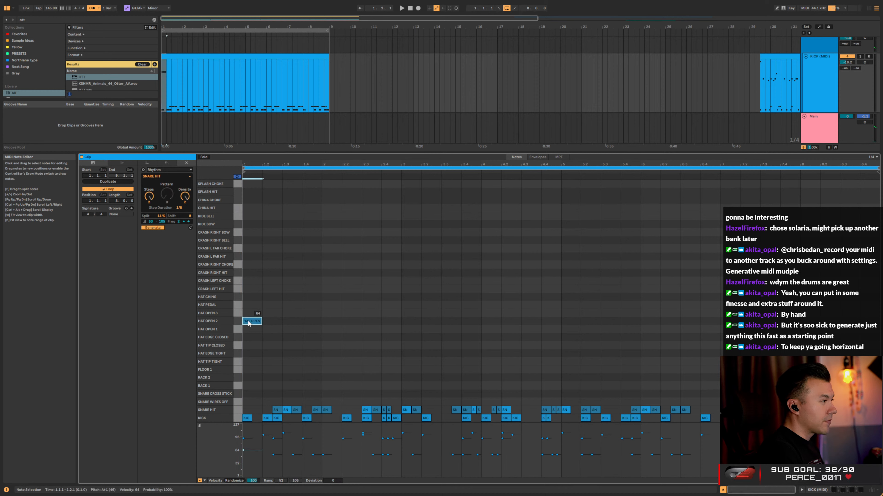
Try to lengthen the HAT OPEN 2 note with Legato
{"action": "left_click", "coordinate": [148, 163]}
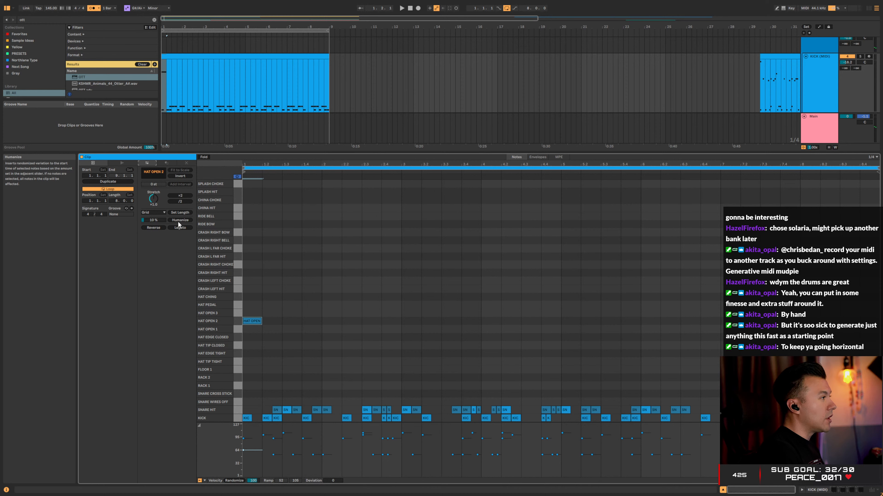
{"action": "left_click", "coordinate": [180, 228]}
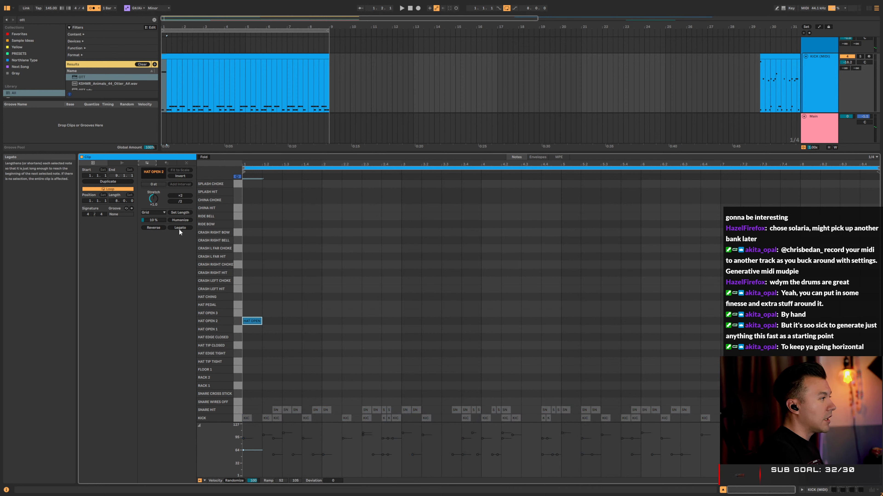
{"action": "left_click", "coordinate": [251, 322]}
{"action": "left_click", "coordinate": [179, 229]}
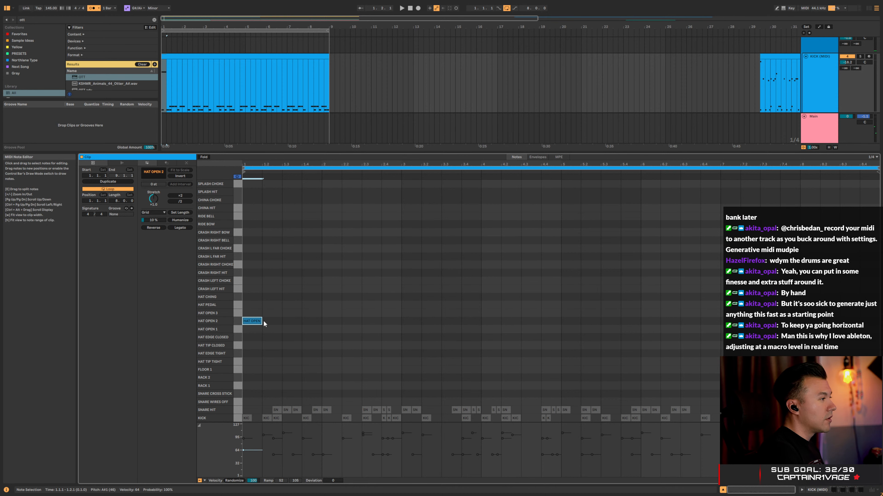
Extend the HAT OPEN 2 note across all 8 bars, split it into quarter-note hits, and play the clip
{"action": "left_click_drag", "start_coordinate": [264, 320], "coordinate": [879, 322]}
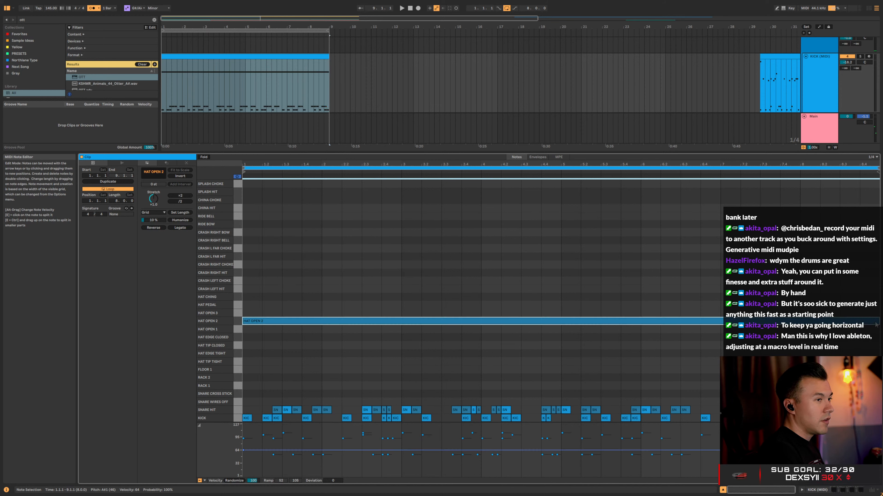
{"action": "key", "text": "ctrl+e"}
{"action": "key", "text": "space"}
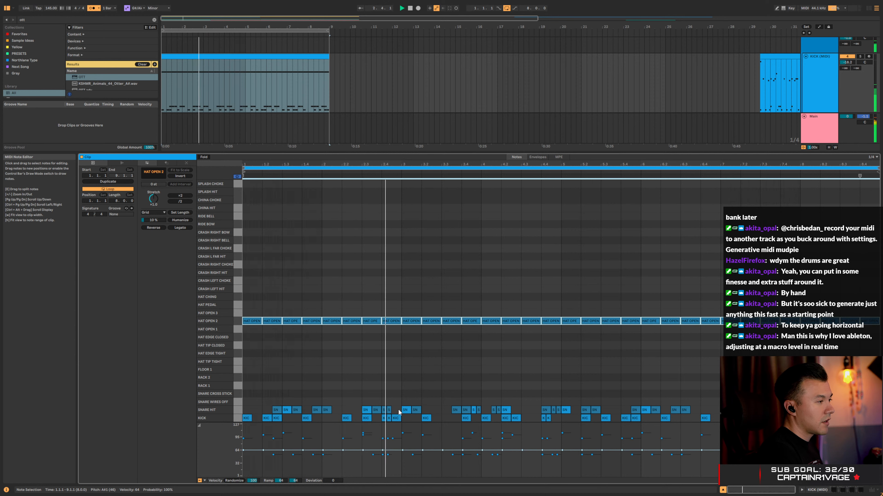
Mute the 19 Spire track, resume playback, and raise all HAT OPEN 2 velocities to 86
{"action": "scroll", "coordinate": [774, 103], "scroll_direction": "down", "scroll_amount": 10}
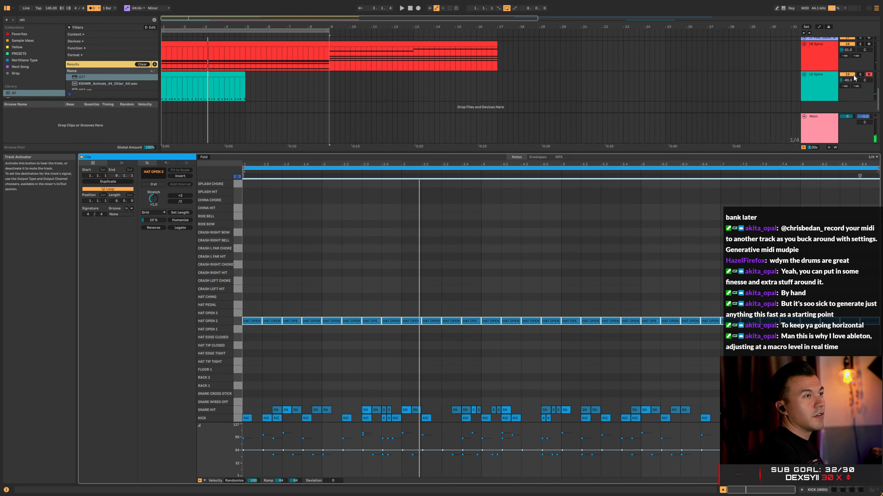
{"action": "key", "text": "space"}
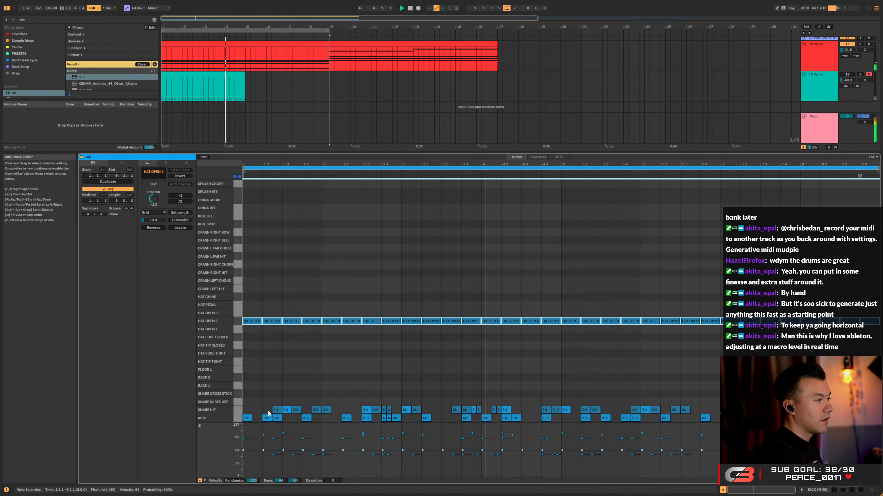
{"action": "left_click_drag", "start_coordinate": [304, 451], "coordinate": [308, 439]}
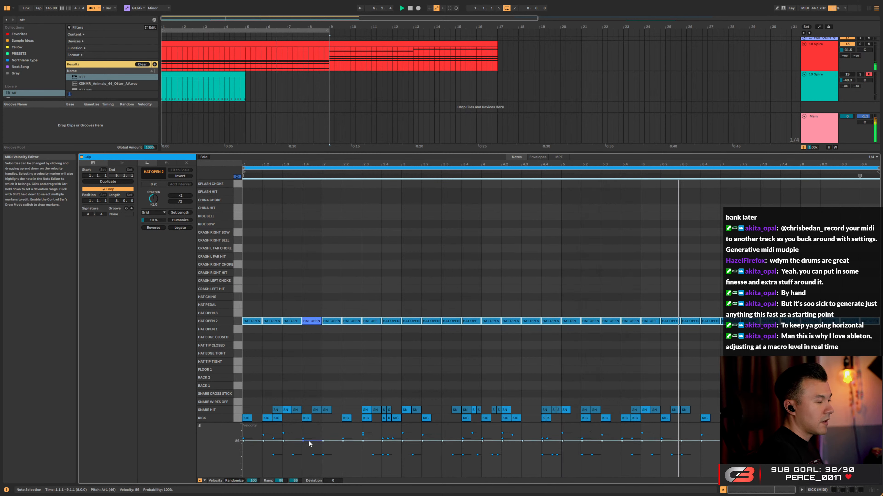
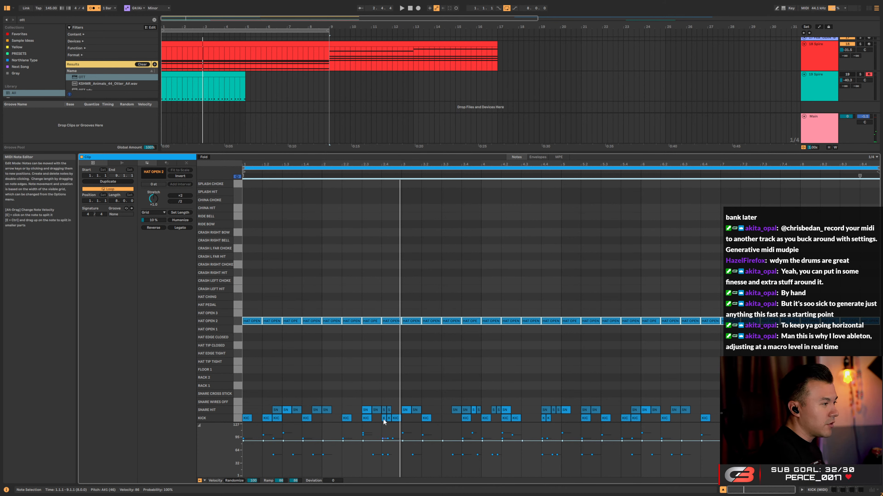
Delete the snares at 2.3.1 and 3.1.1, leave one snare at 2.4.1 without the two kicks beneath it, and play the result
{"action": "left_click", "coordinate": [367, 410]}
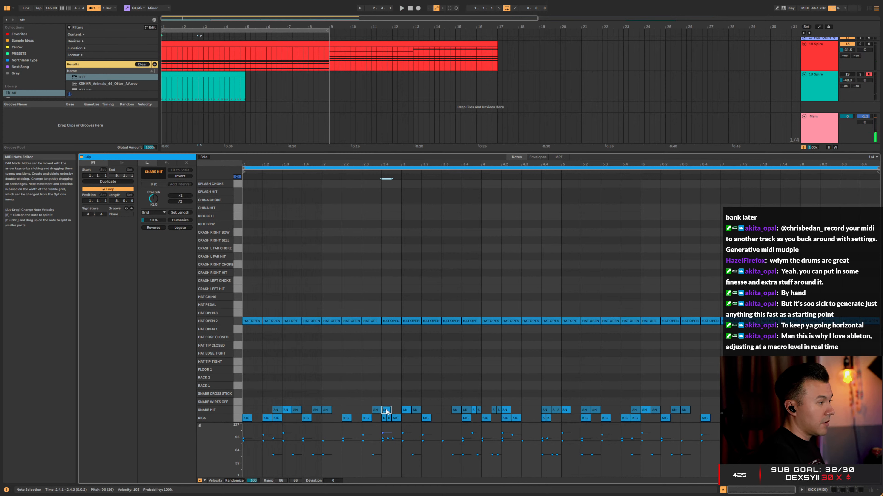
{"action": "double_click", "coordinate": [406, 410]}
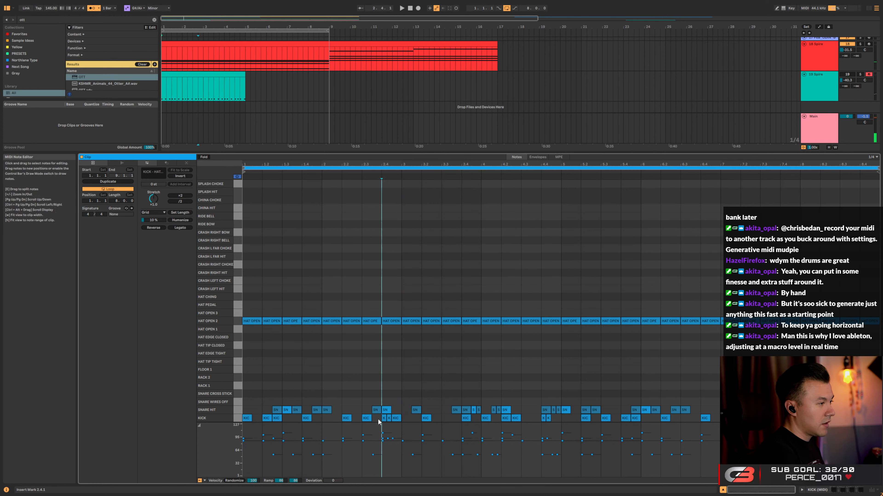
{"action": "left_click", "coordinate": [387, 419]}
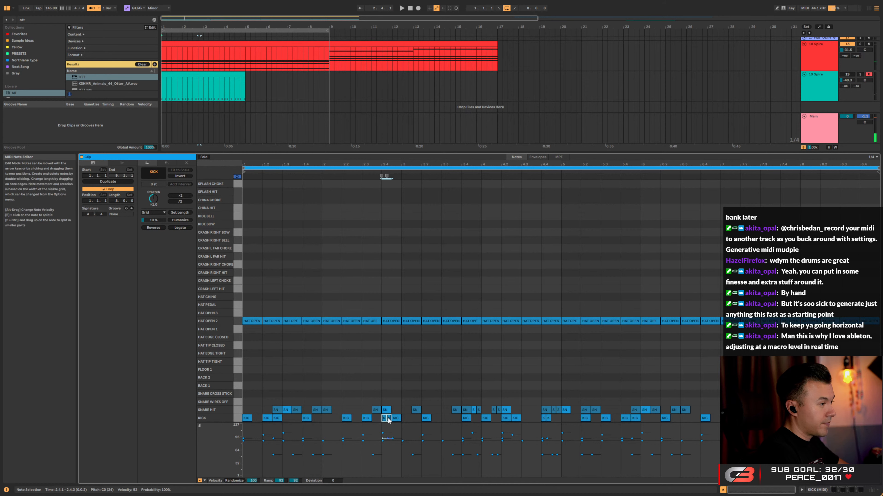
{"action": "double_click", "coordinate": [388, 419]}
{"action": "key", "text": "space"}
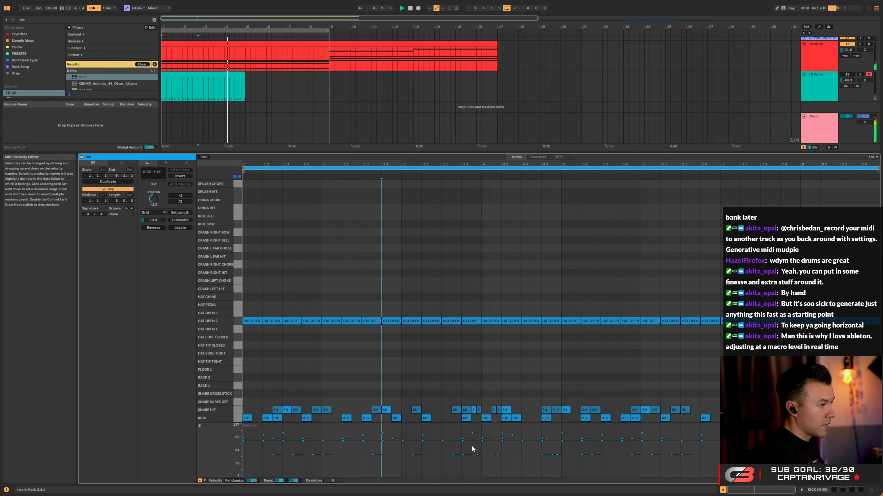
Delete the kick at 4.2.1, then select and audition the snare hits from 4.4.1 to 5.1.1
{"action": "key", "text": "space"}
{"action": "double_click", "coordinate": [506, 419]}
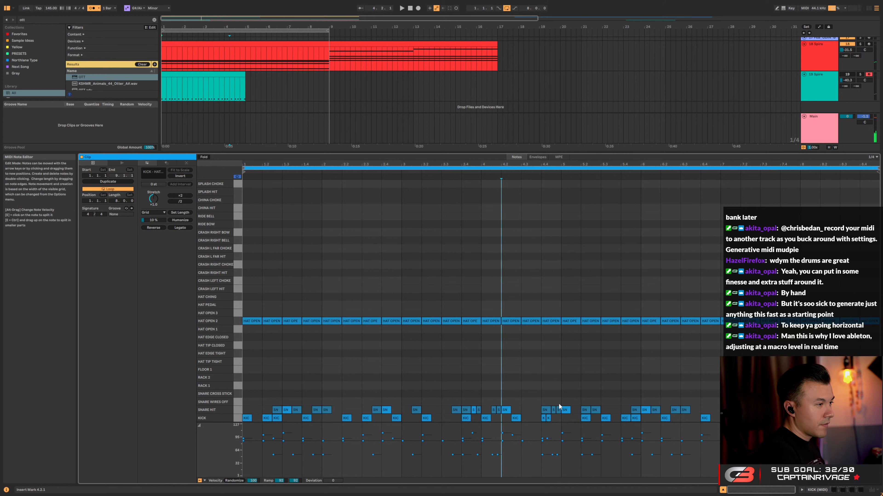
{"action": "left_click_drag", "start_coordinate": [541, 401], "coordinate": [568, 413]}
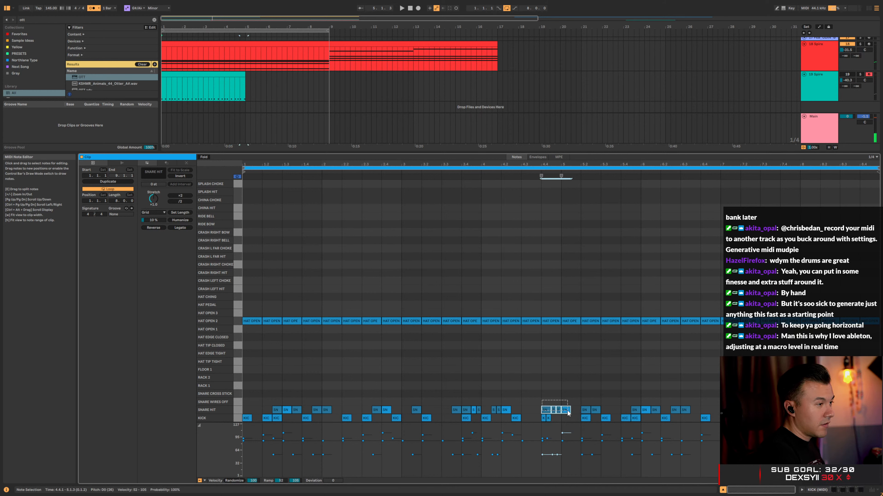
{"action": "key", "text": "space"}
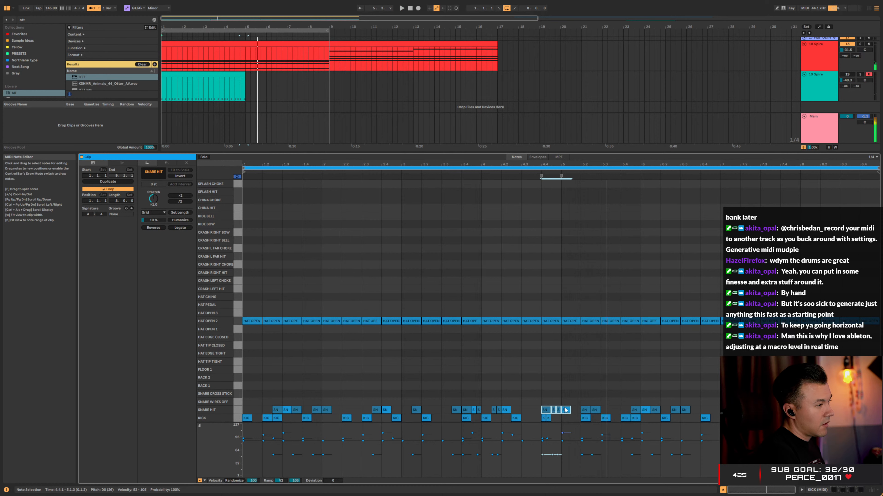
{"action": "mouse_move", "coordinate": [566, 412]}
{"action": "left_mouse_down"}
{"action": "mouse_move", "coordinate": [530, 394]}
{"action": "mouse_move", "coordinate": [568, 416]}
{"action": "left_mouse_up"}
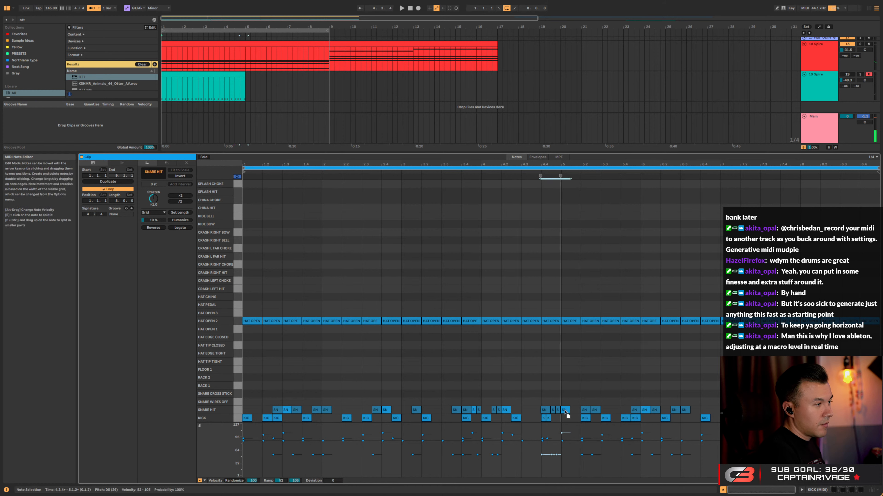
{"action": "left_click", "coordinate": [561, 404]}
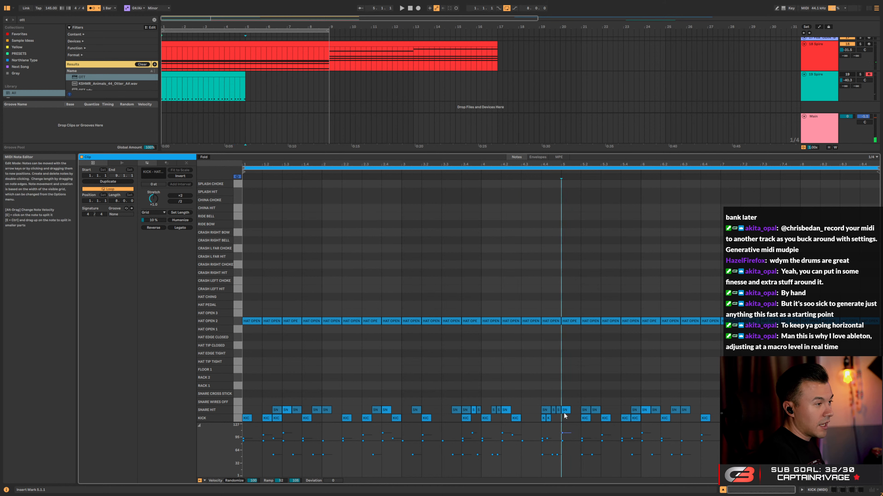
Try a 1/32 note grid, return it to 1/16, and replace the snare at 5.1.1 with a kick
{"action": "right_click", "coordinate": [557, 388]}
{"action": "left_click", "coordinate": [624, 340]}
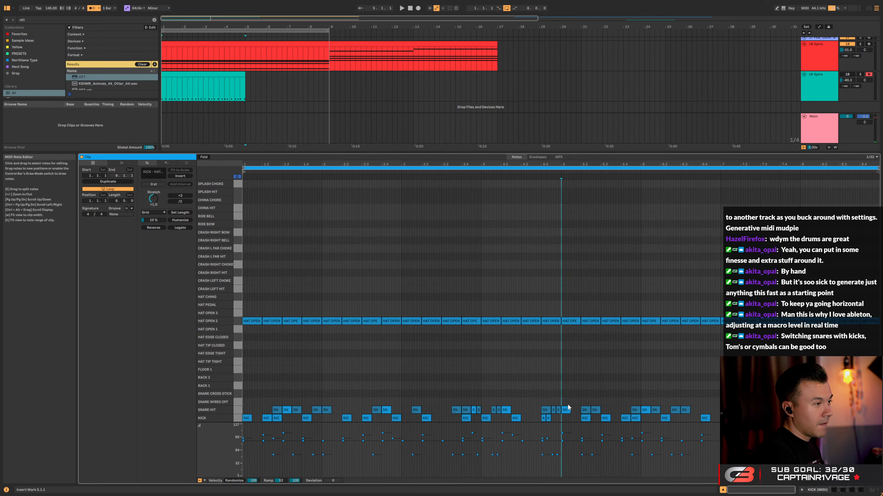
{"action": "right_click", "coordinate": [558, 384]}
{"action": "left_click", "coordinate": [606, 339]}
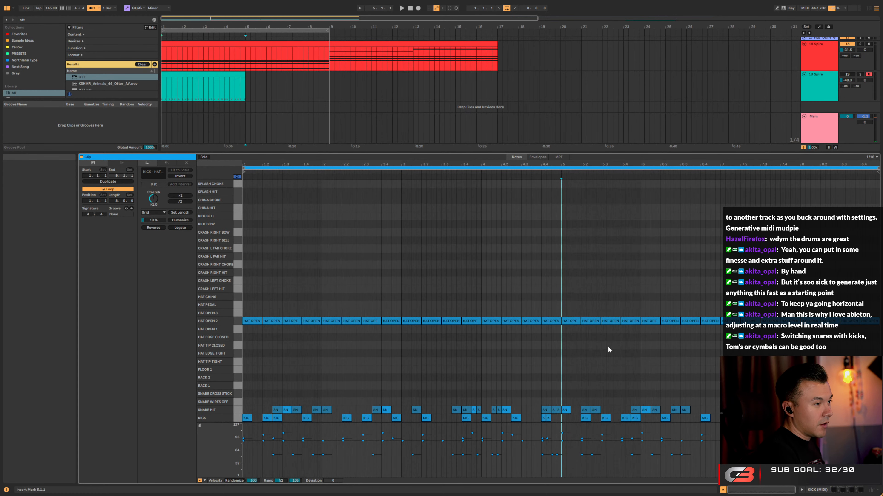
{"action": "left_click", "coordinate": [565, 411]}
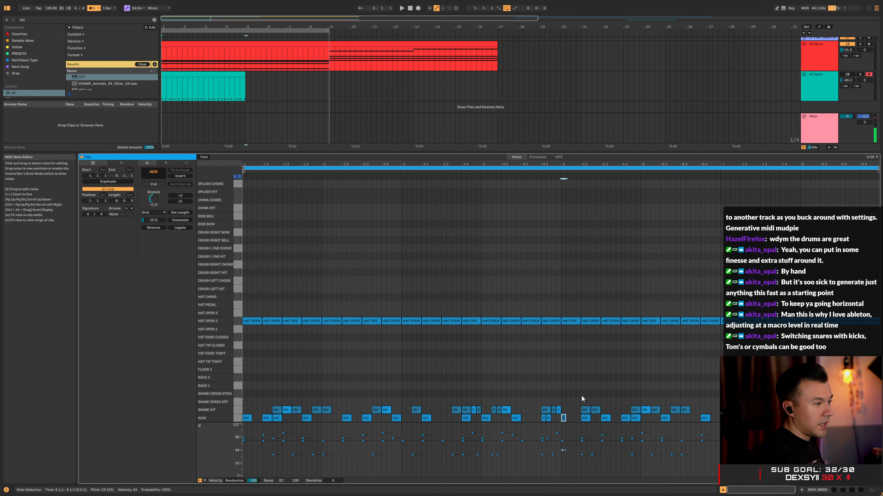
Raise the velocity of the kick at 5.1.1 to 99 and audition the drum part from the start
{"action": "left_click", "coordinate": [563, 416]}
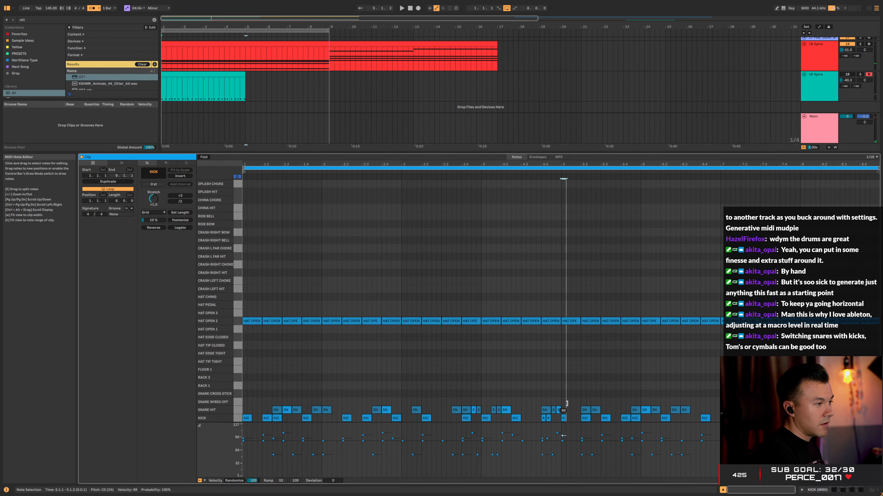
{"action": "left_click_drag", "start_coordinate": [566, 401], "coordinate": [566, 404]}
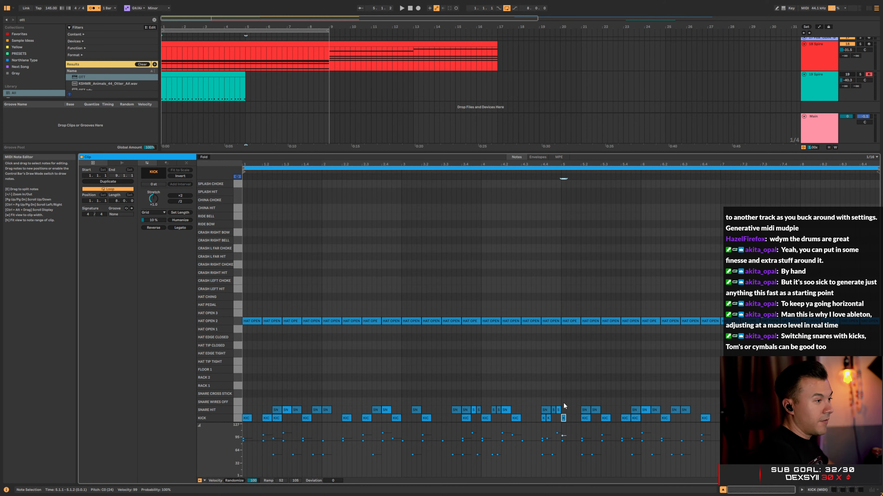
{"action": "key", "text": "space"}
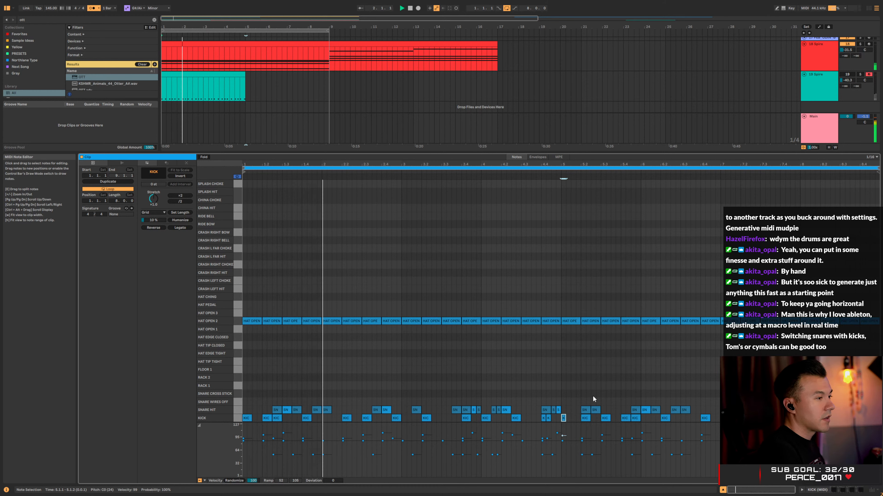
{"action": "key", "text": "space"}
{"action": "key", "text": "space"}
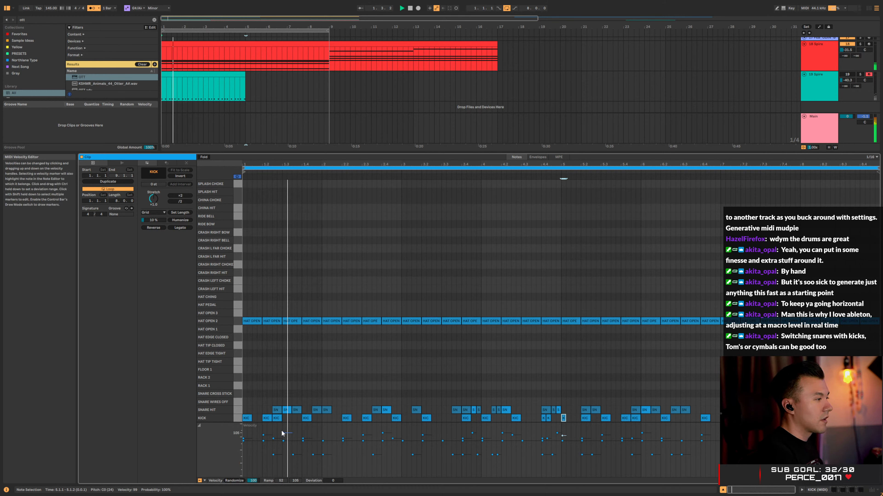
Delete the kick at 1.2.3 beneath the snare hit and play the drum part again
{"action": "left_click", "coordinate": [275, 418]}
{"action": "key", "text": "space"}
{"action": "key", "text": "Delete"}
{"action": "key", "text": "space"}
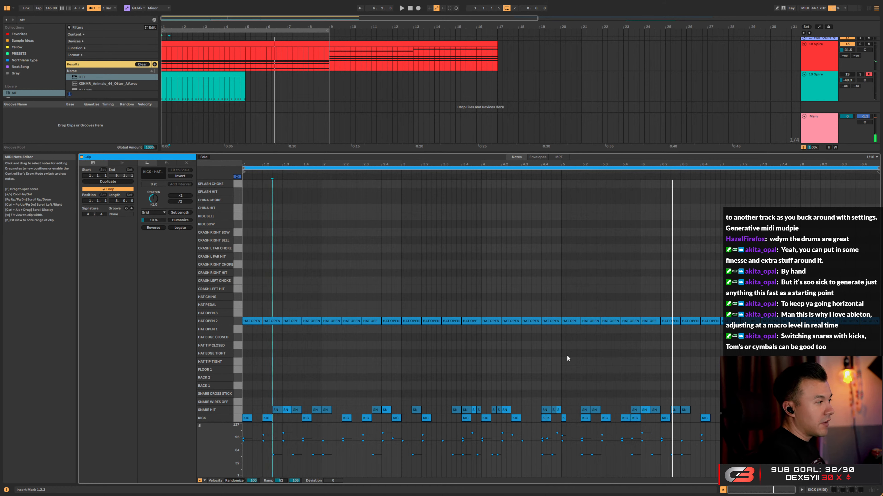
{"action": "key", "text": "space"}
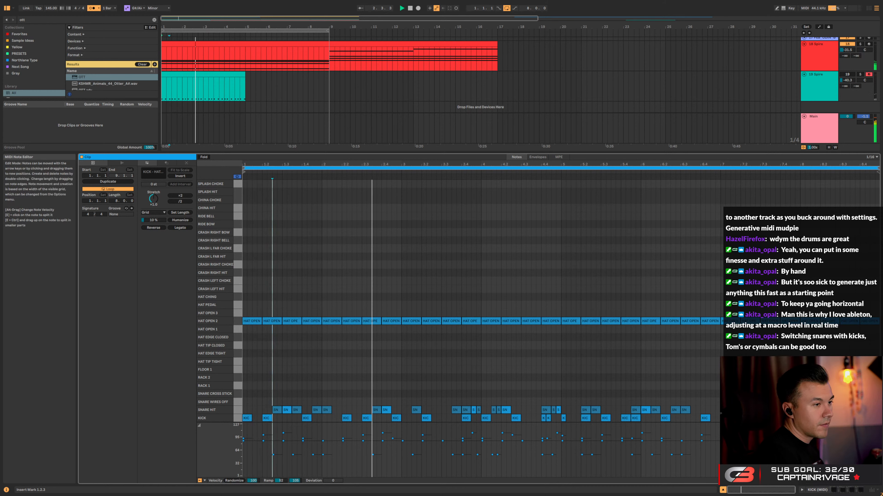
Check the kick and snare hits around 8.4.1, stop playback, and delete the kick at 5.4.3
{"action": "left_click", "coordinate": [864, 418]}
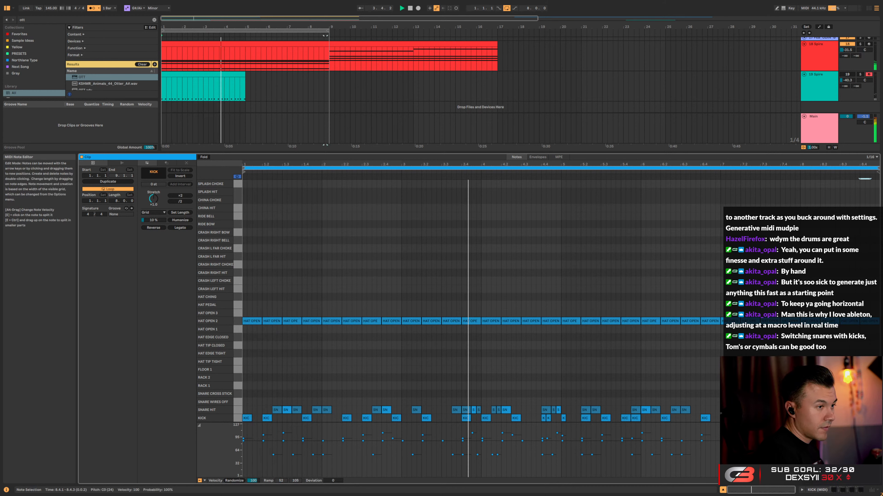
{"action": "left_click", "coordinate": [866, 411]}
{"action": "left_click", "coordinate": [865, 400]}
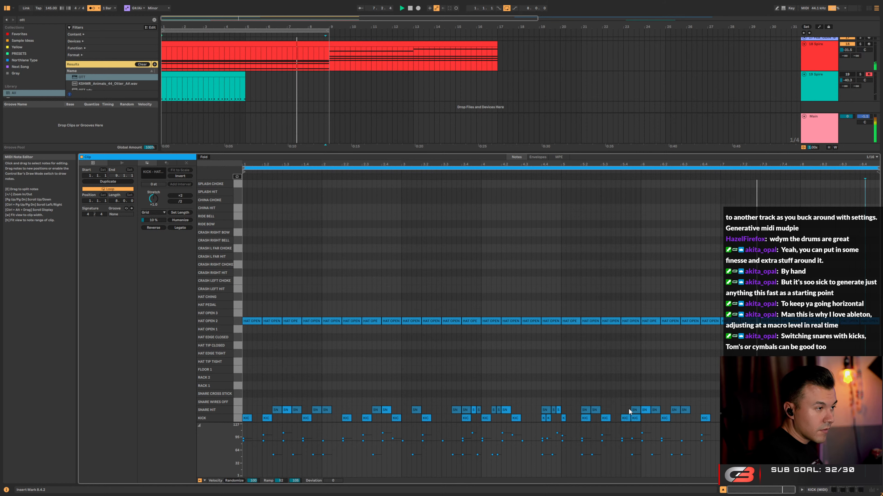
{"action": "key", "text": "space"}
{"action": "double_click", "coordinate": [635, 418]}
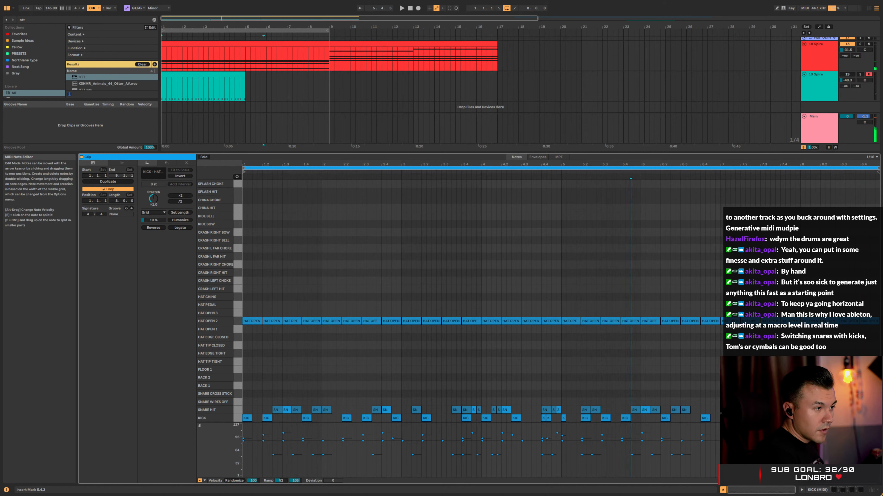
Delete the snare hit at 4.4.1 and play the loop
{"action": "left_click", "coordinate": [740, 243]}
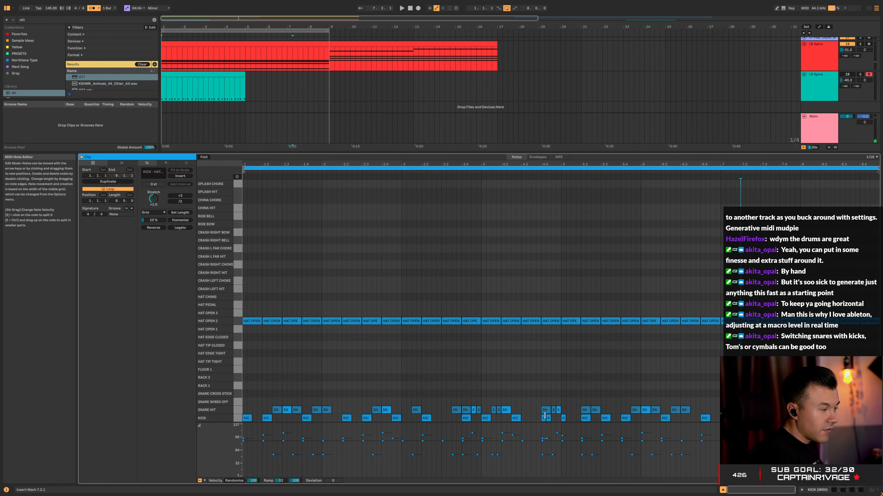
{"action": "double_click", "coordinate": [547, 410]}
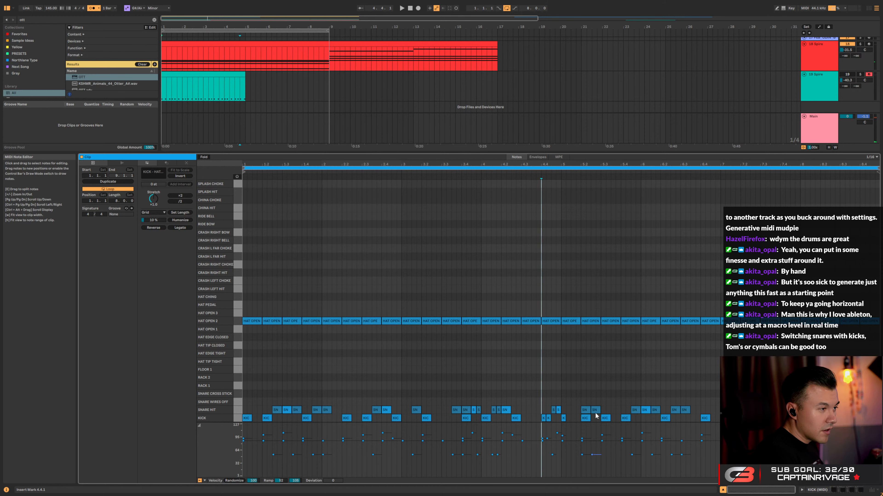
{"action": "key", "text": "space"}
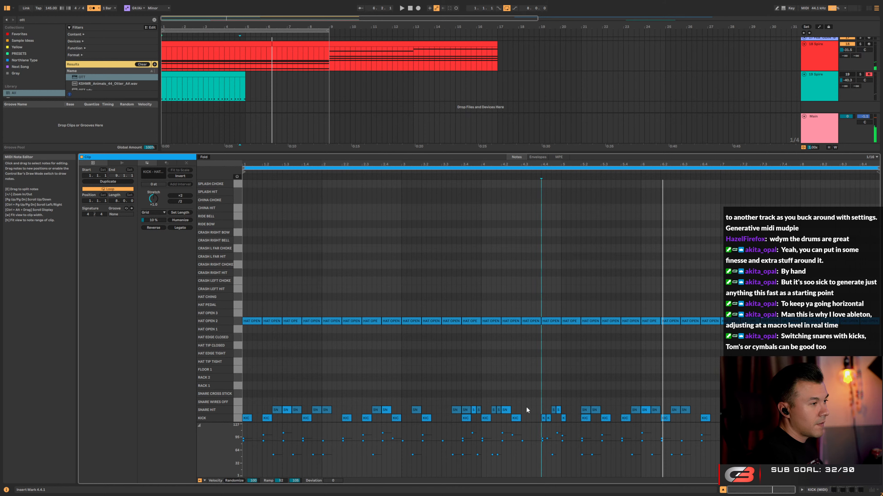
Add a snare hit at 5.3.1, audition it, and deactivate the snare at 6.1.1
{"action": "double_click", "coordinate": [609, 410]}
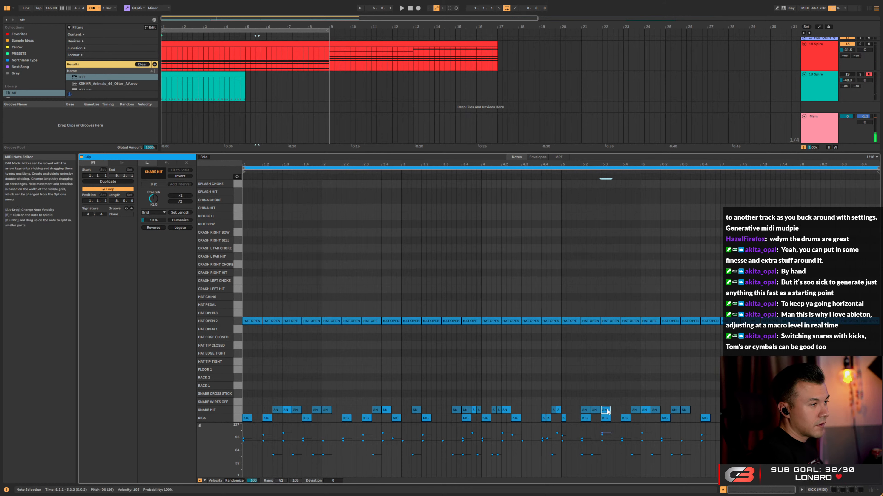
{"action": "key", "text": "space"}
{"action": "double_click", "coordinate": [644, 411]}
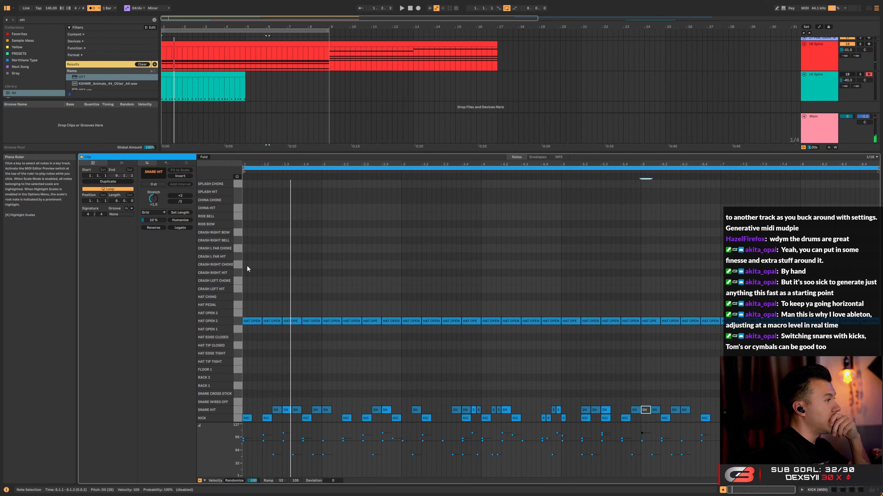
Add a CRASH L FAR HIT at 1.1.1, delete the HAT OPEN 2 note there, and play the pattern with all kicks selected
{"action": "double_click", "coordinate": [245, 256]}
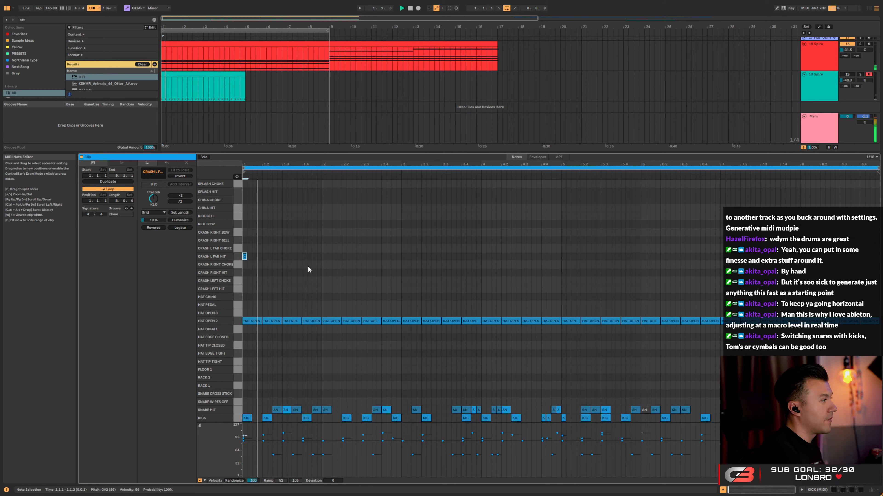
{"action": "left_click", "coordinate": [251, 322]}
{"action": "key", "text": "space"}
{"action": "key", "text": "Delete"}
{"action": "key", "text": "space"}
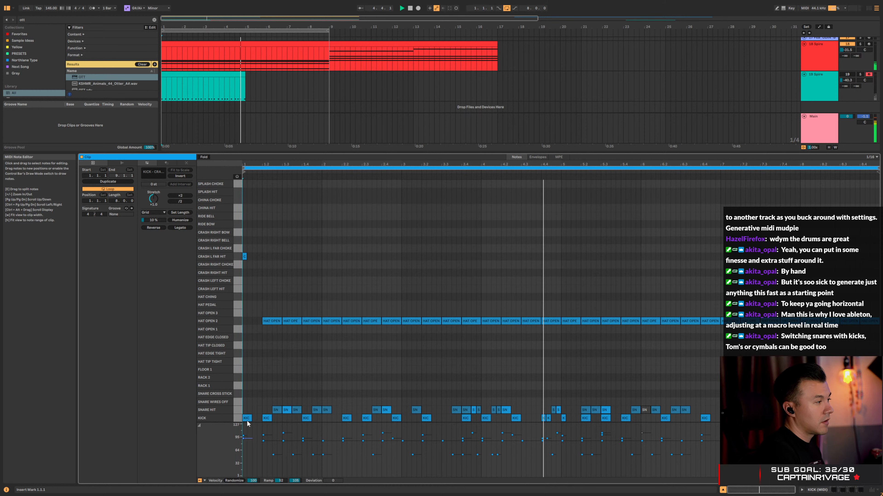
{"action": "left_click", "coordinate": [241, 419]}
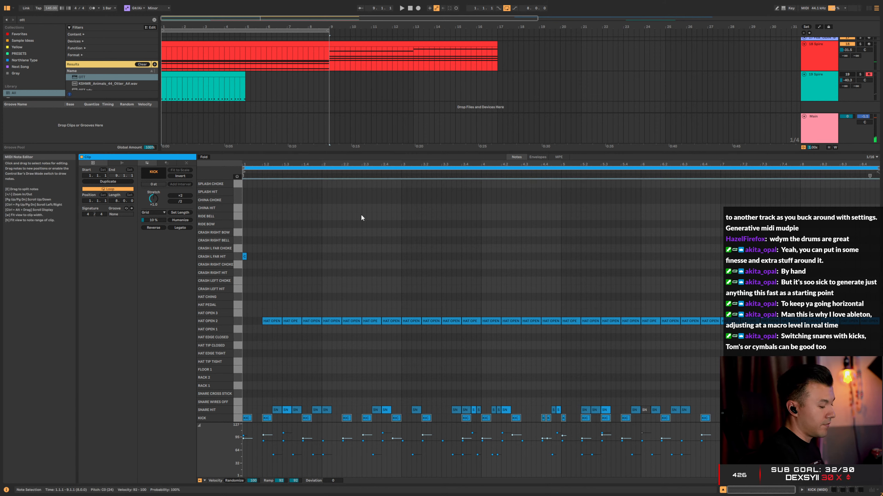
{"action": "key", "text": "space"}
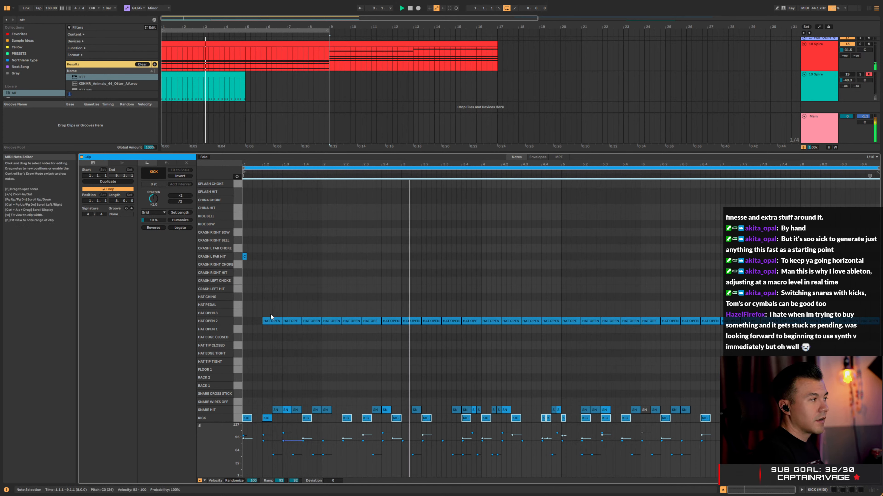
Move all HAT OPEN 2 notes down to HAT OPEN 1 and audition the change
{"action": "left_click_drag", "start_coordinate": [248, 309], "coordinate": [875, 325]}
{"action": "key", "text": "Down"}
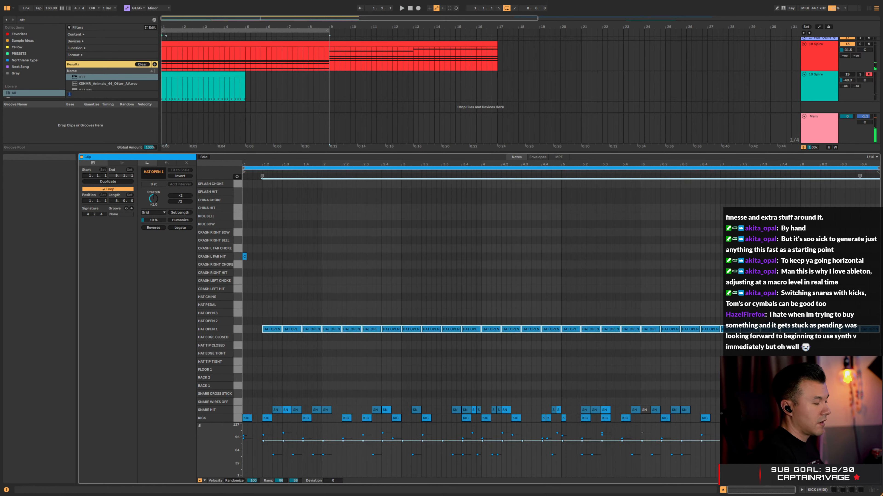
{"action": "key", "text": "space"}
{"action": "key", "text": "space"}
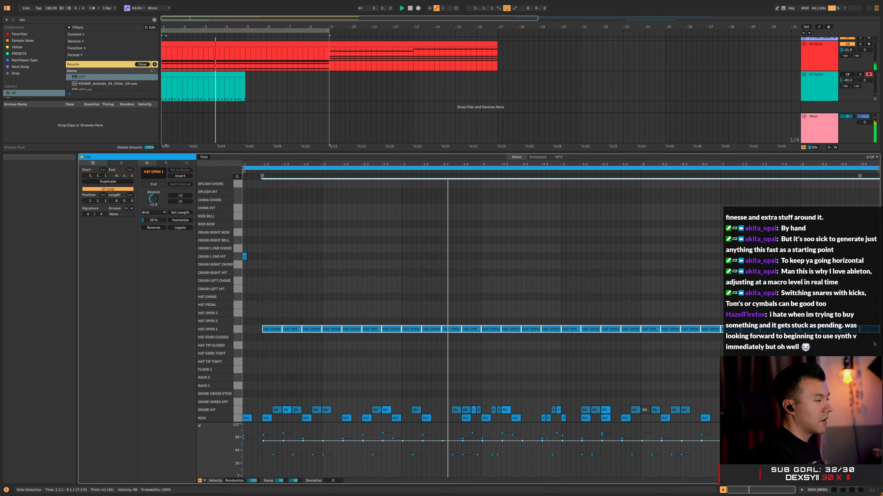
{"action": "left_click", "coordinate": [287, 311]}
{"action": "key", "text": "space"}
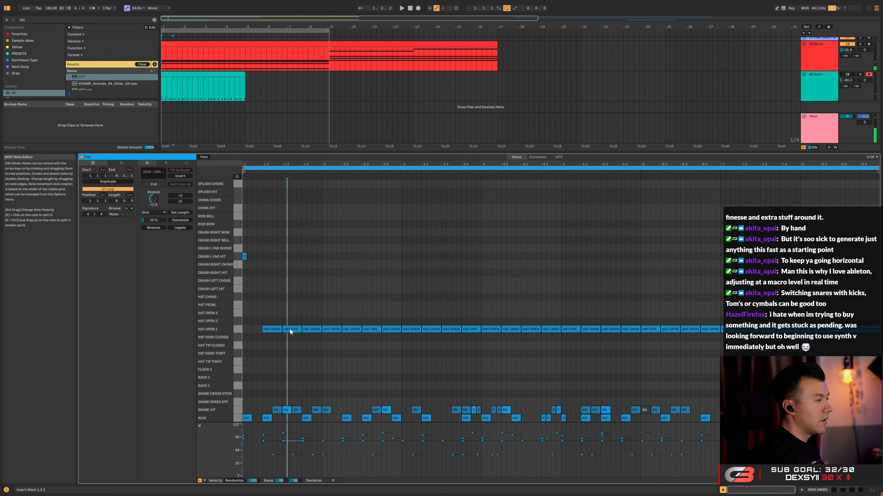
Select all HAT OPEN 1 notes and choose the Velocity Shaper transformation for them
{"action": "left_click_drag", "start_coordinate": [259, 322], "coordinate": [869, 333]}
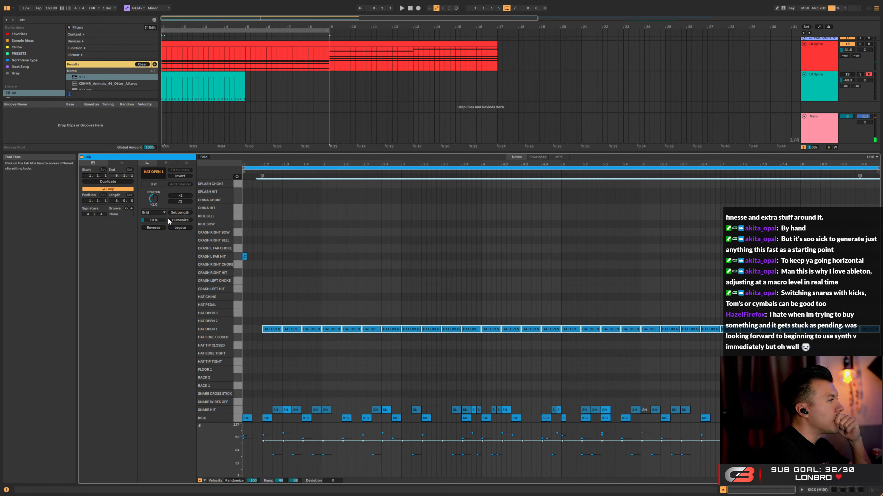
{"action": "left_click", "coordinate": [167, 163]}
{"action": "left_click", "coordinate": [186, 163]}
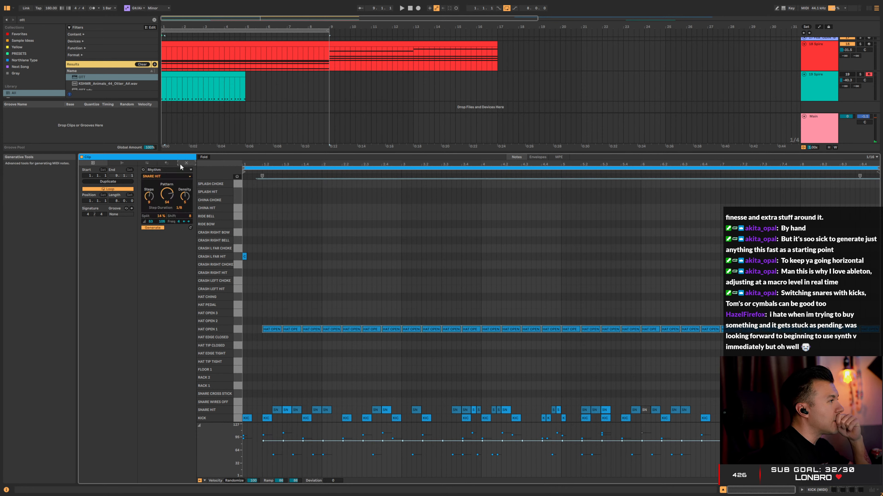
{"action": "left_click", "coordinate": [160, 171]}
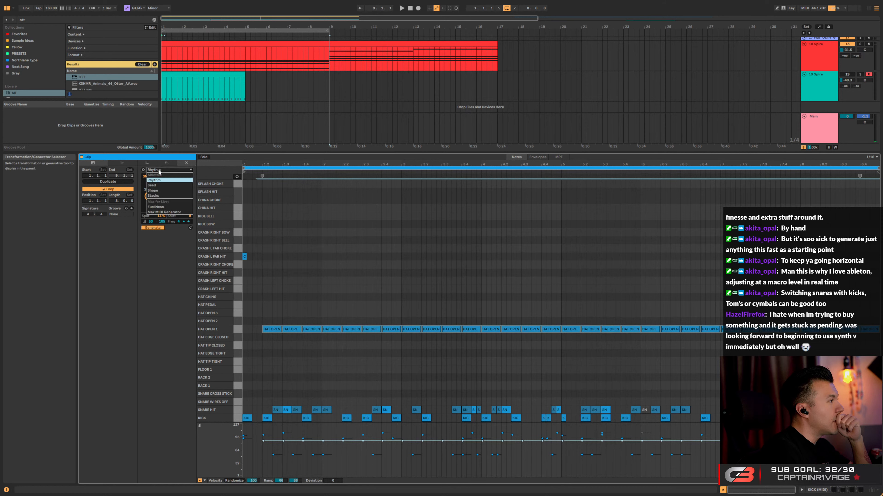
{"action": "left_click", "coordinate": [154, 166]}
{"action": "left_click", "coordinate": [153, 164]}
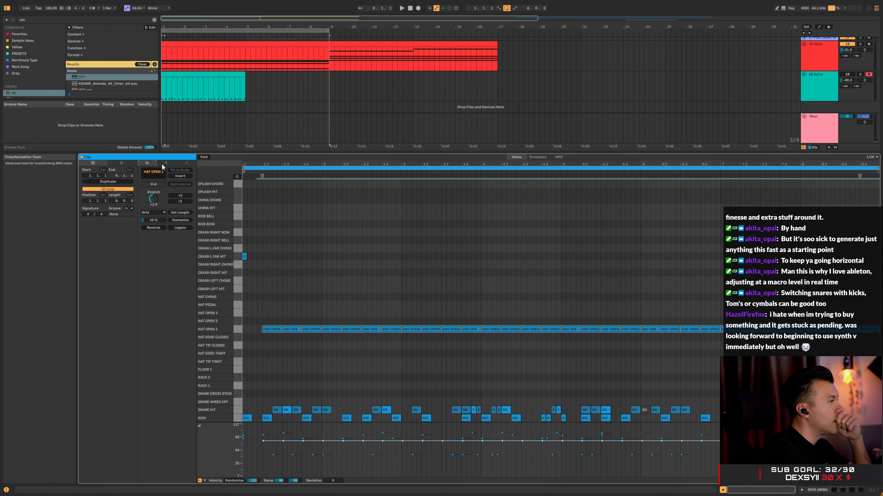
{"action": "left_click", "coordinate": [162, 165]}
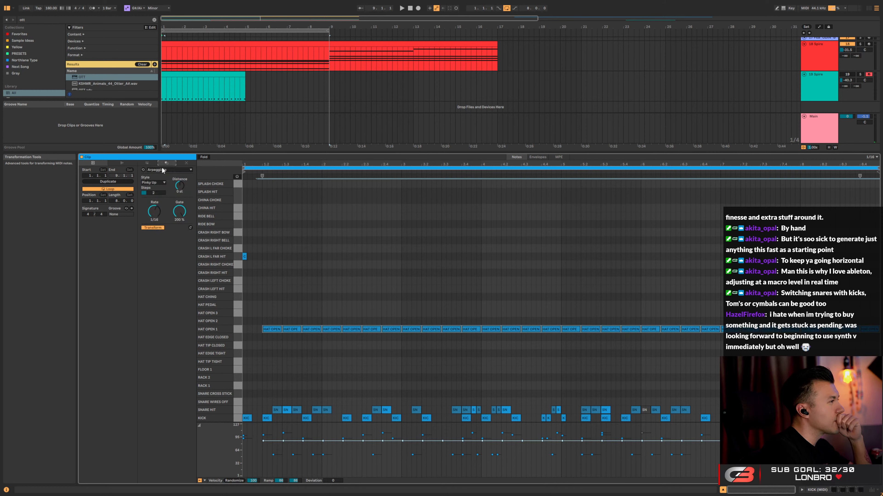
{"action": "left_click", "coordinate": [162, 170]}
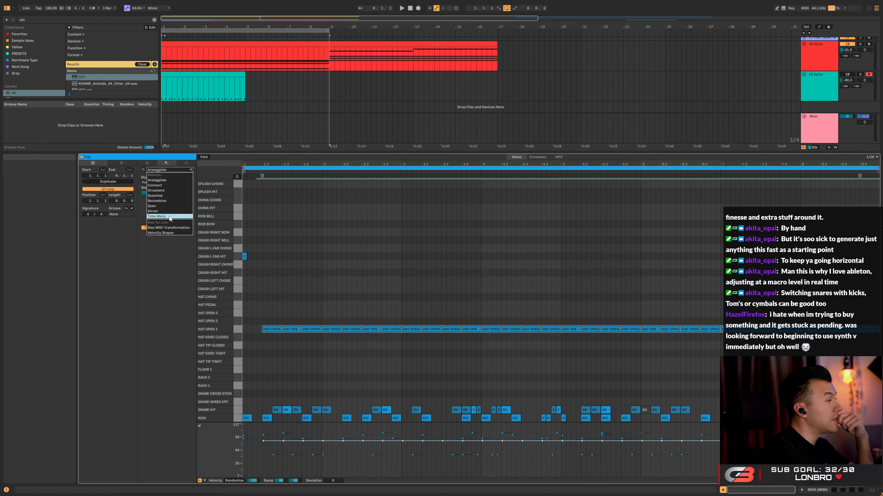
{"action": "left_click", "coordinate": [172, 233]}
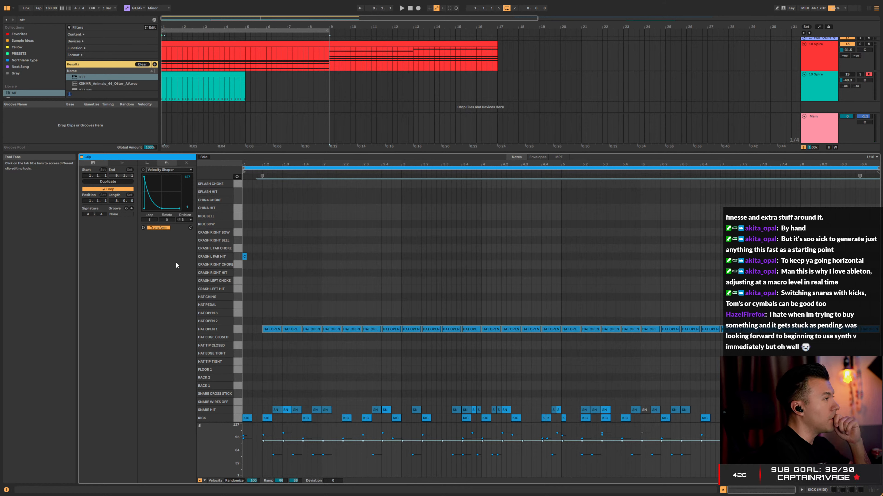
Apply the Velocity Shaper automatically to the open hats, then raise the envelope's middle and end points to maximum velocity
{"action": "left_click", "coordinate": [190, 228]}
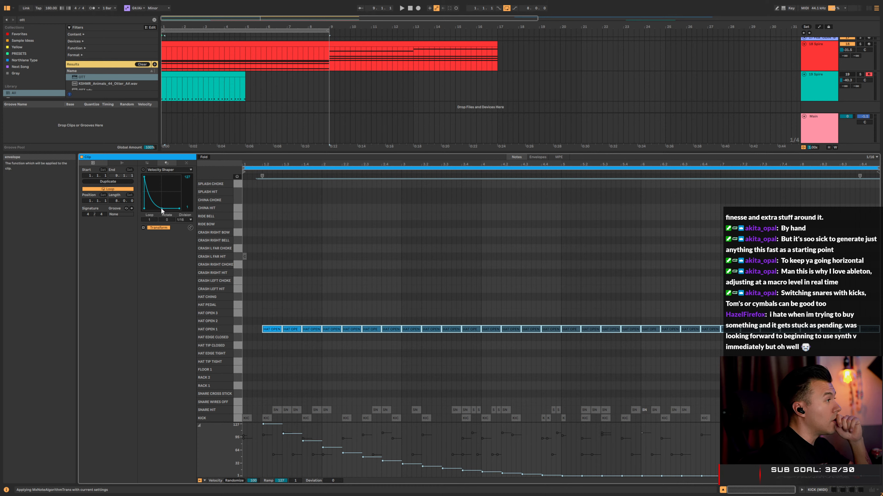
{"action": "mouse_move", "coordinate": [162, 209]}
{"action": "left_mouse_down"}
{"action": "mouse_move", "coordinate": [174, 184]}
{"action": "mouse_move", "coordinate": [171, 197]}
{"action": "left_mouse_up"}
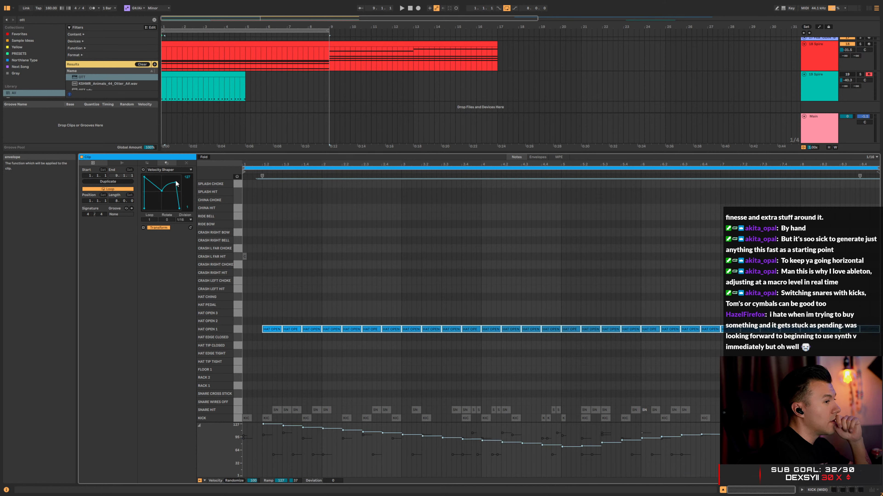
{"action": "left_click_drag", "start_coordinate": [181, 190], "coordinate": [163, 201]}
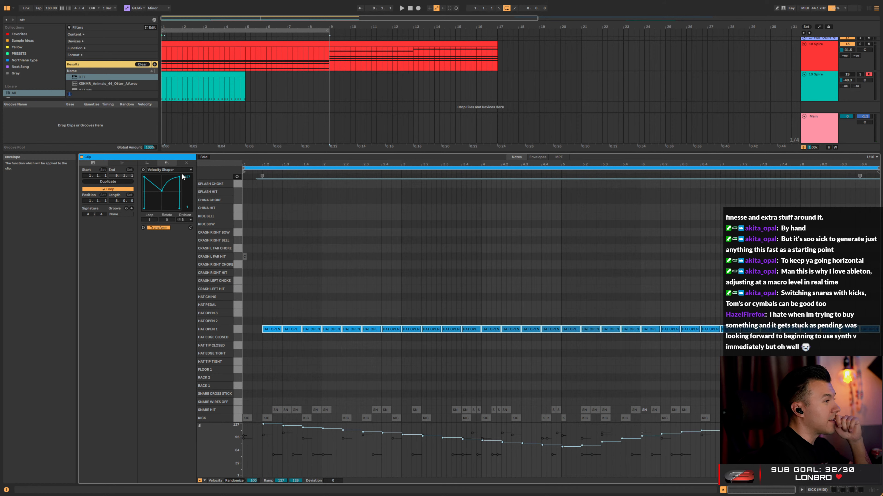
{"action": "left_click_drag", "start_coordinate": [163, 192], "coordinate": [161, 165]}
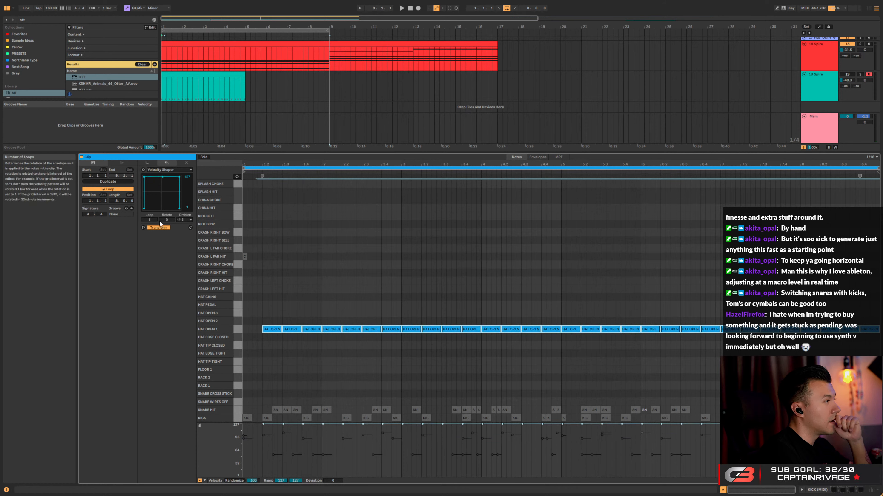
Pull the envelope's middle into a dip, set its loop count to 14, and lower the opening part of the curve
{"action": "left_click_drag", "start_coordinate": [162, 177], "coordinate": [181, 183]}
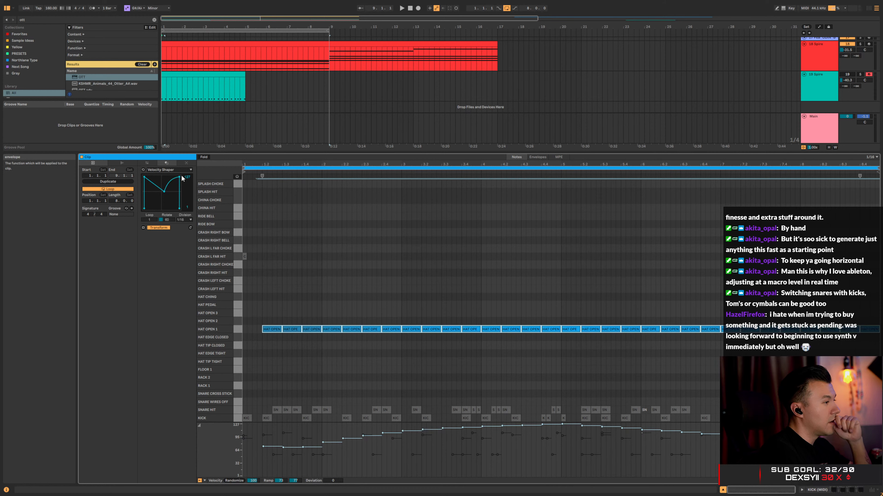
{"action": "left_click_drag", "start_coordinate": [149, 221], "coordinate": [148, 197]}
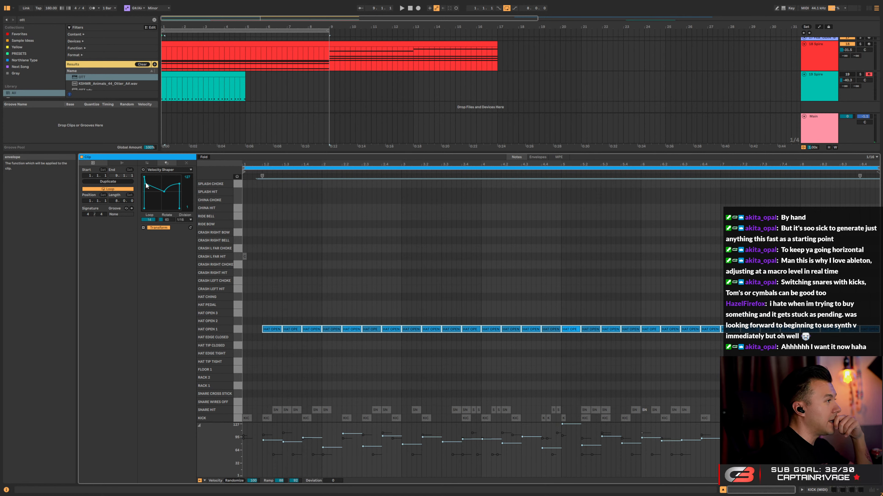
{"action": "left_click_drag", "start_coordinate": [146, 186], "coordinate": [152, 187]}
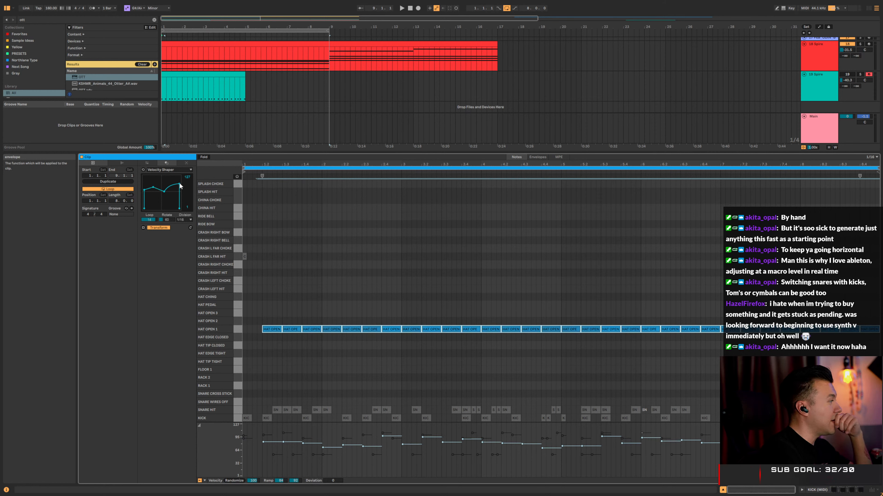
Fine-tune the end point of the Velocity Shaper envelope and audition the open hats
{"action": "left_click_drag", "start_coordinate": [180, 187], "coordinate": [181, 189]}
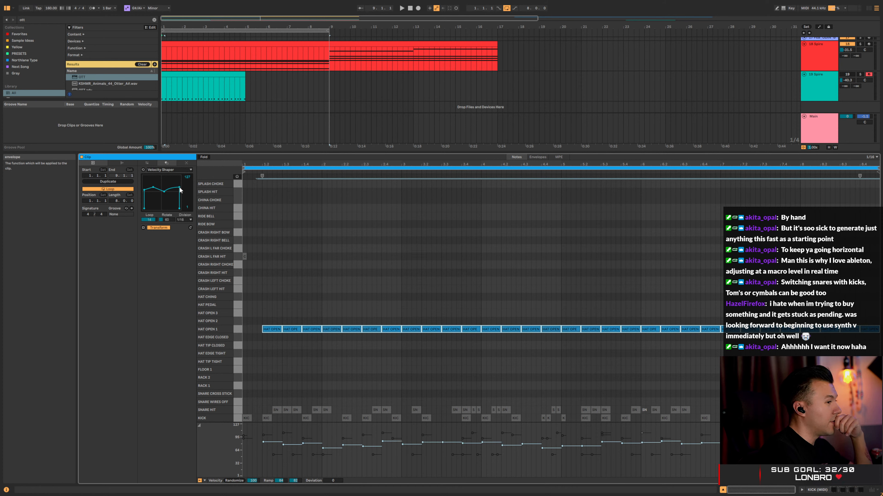
{"action": "key", "text": "space"}
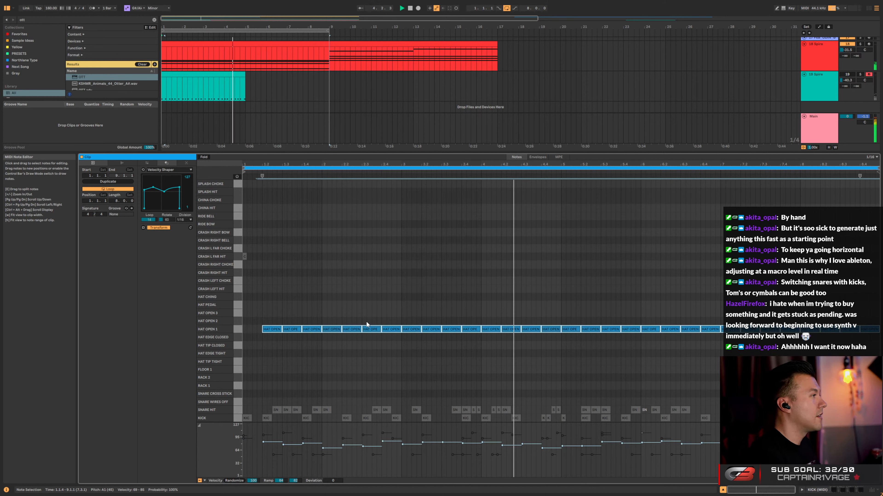
{"action": "key", "text": "space"}
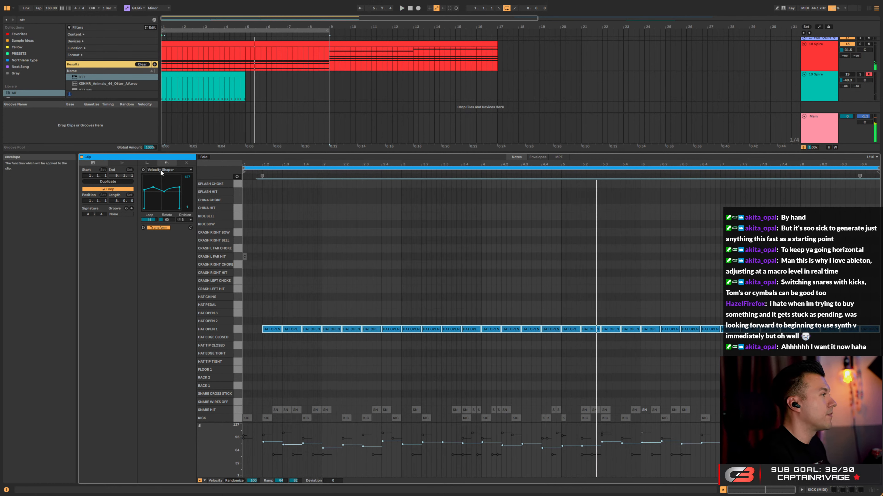
Humanize the selected HAT OPEN 1 notes with the amount at 10%
{"action": "left_click", "coordinate": [146, 160]}
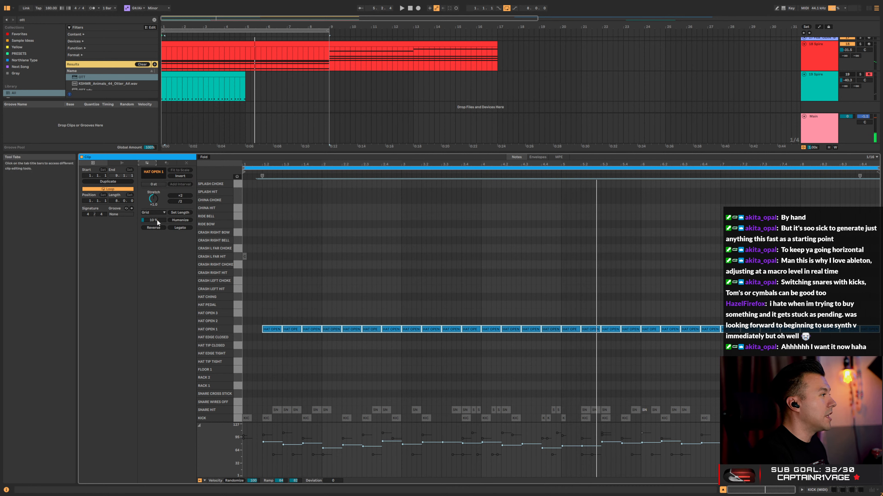
{"action": "left_click", "coordinate": [177, 221]}
{"action": "left_click", "coordinate": [176, 220]}
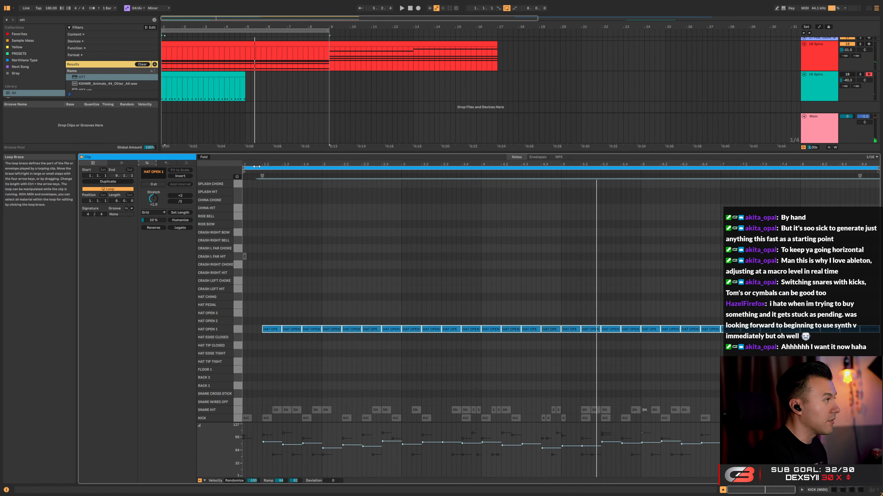
Set the note grid to 1/8 and shorten all HAT OPEN 1 notes to eighth notes
{"action": "key", "text": "ctrl+a"}
{"action": "left_click", "coordinate": [265, 297]}
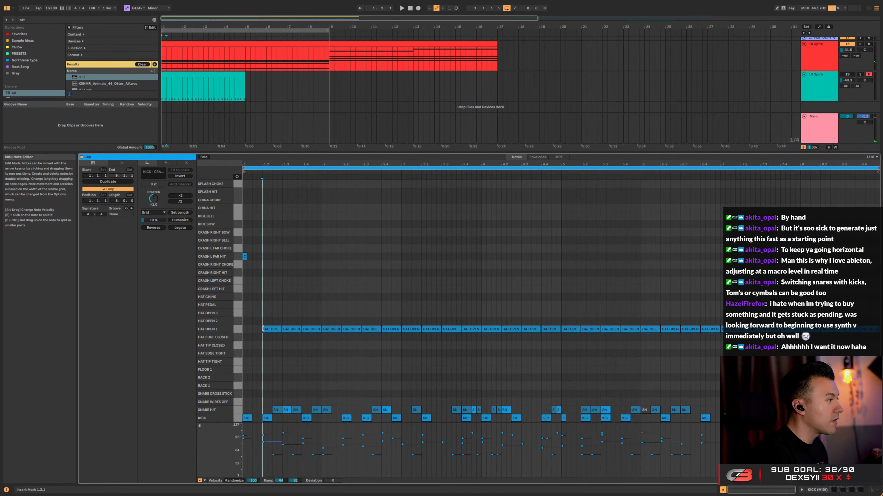
{"action": "left_click", "coordinate": [238, 329]}
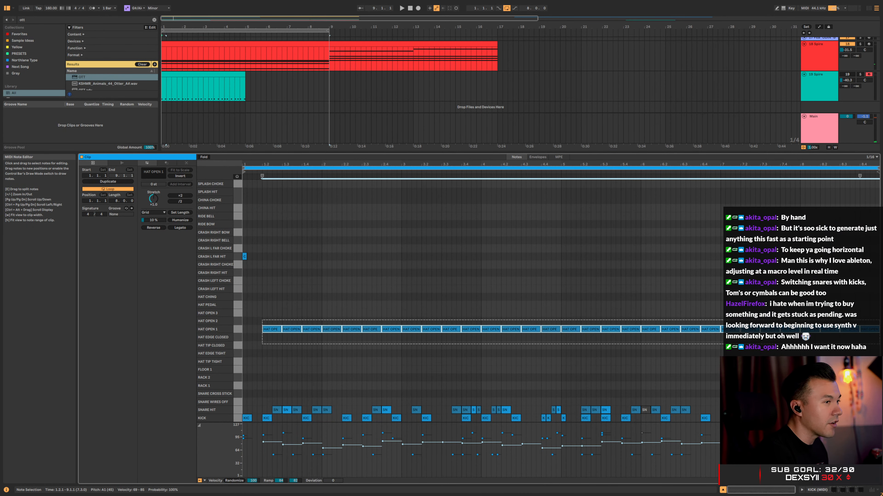
{"action": "right_click", "coordinate": [298, 319]}
{"action": "left_click", "coordinate": [323, 250]}
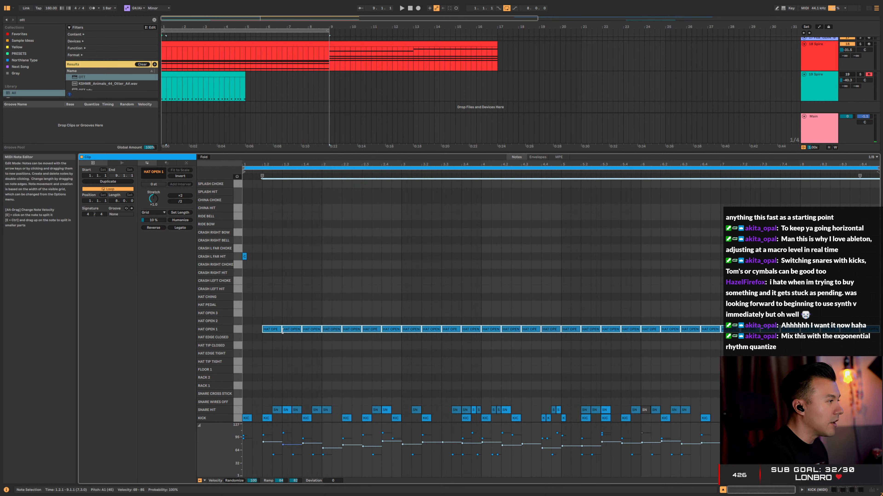
{"action": "left_click_drag", "start_coordinate": [281, 329], "coordinate": [272, 329]}
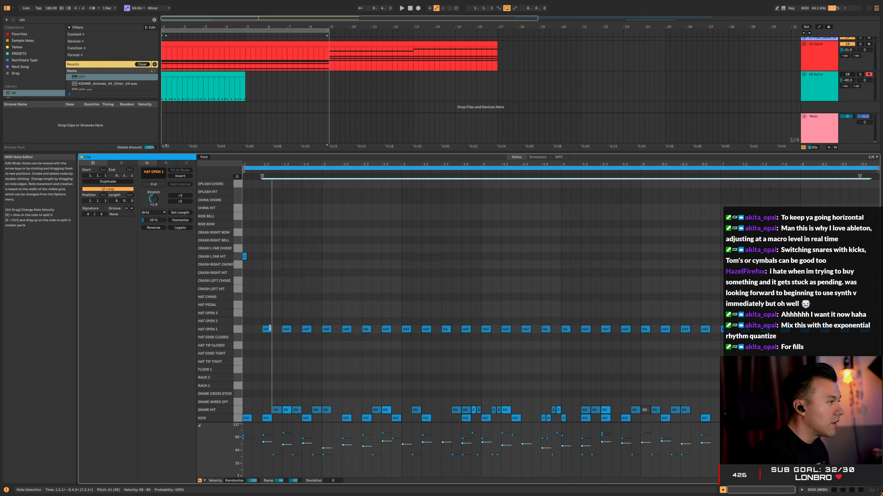
Reselect the shortened HAT OPEN 1 notes and humanize them again at 10%
{"action": "left_click_drag", "start_coordinate": [267, 179], "coordinate": [266, 212]}
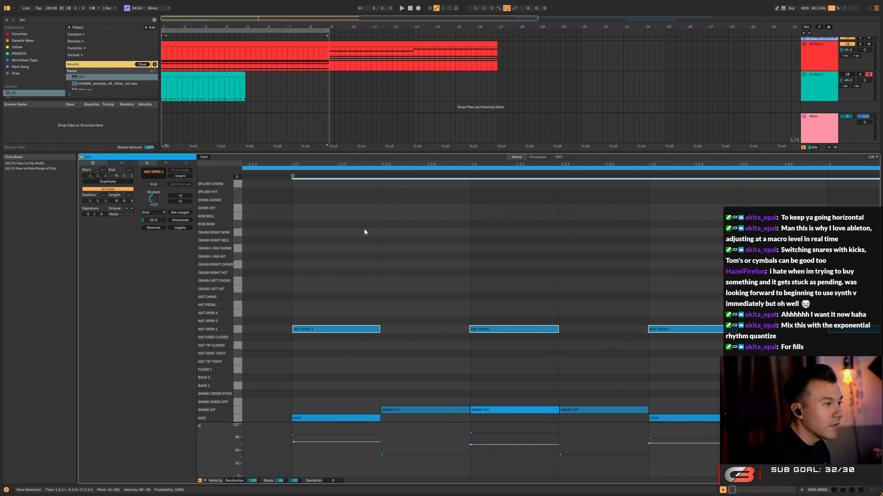
{"action": "left_click", "coordinate": [631, 296]}
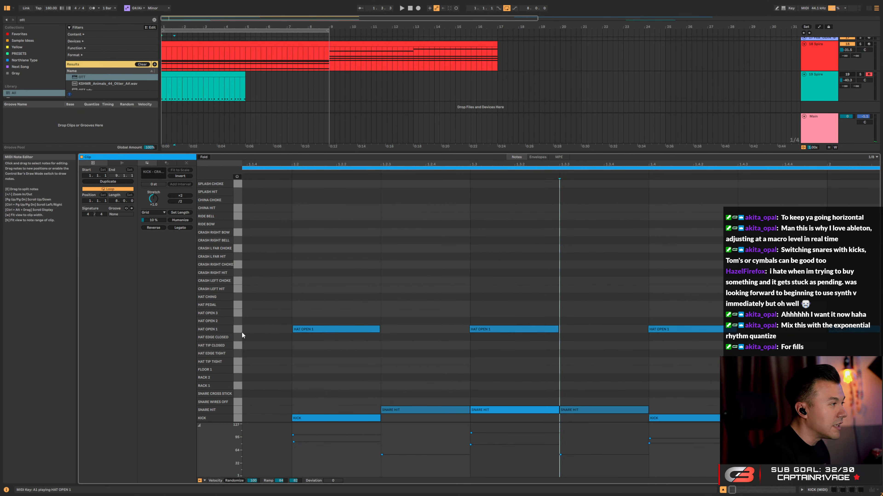
{"action": "left_click", "coordinate": [237, 331]}
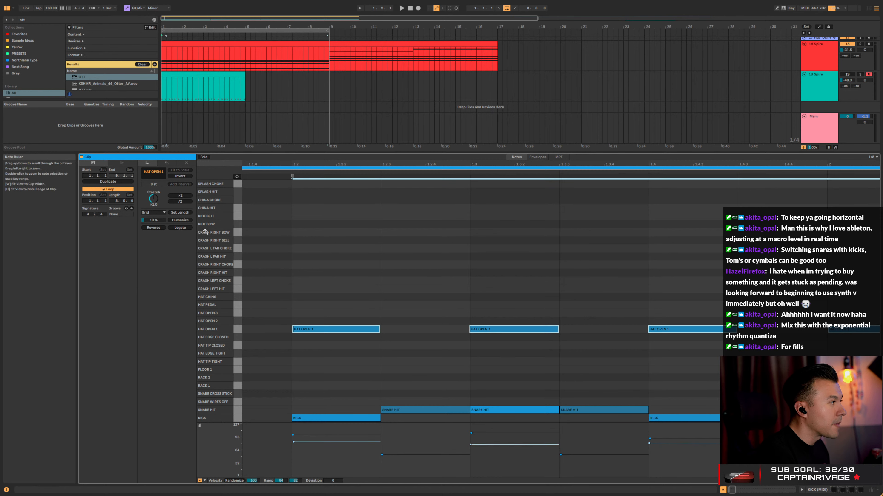
{"action": "left_click", "coordinate": [182, 220]}
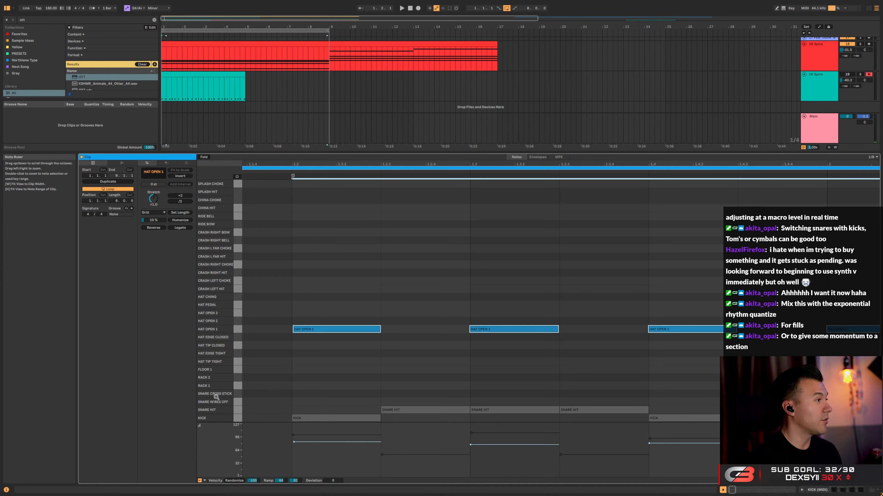
{"action": "key", "text": "w"}
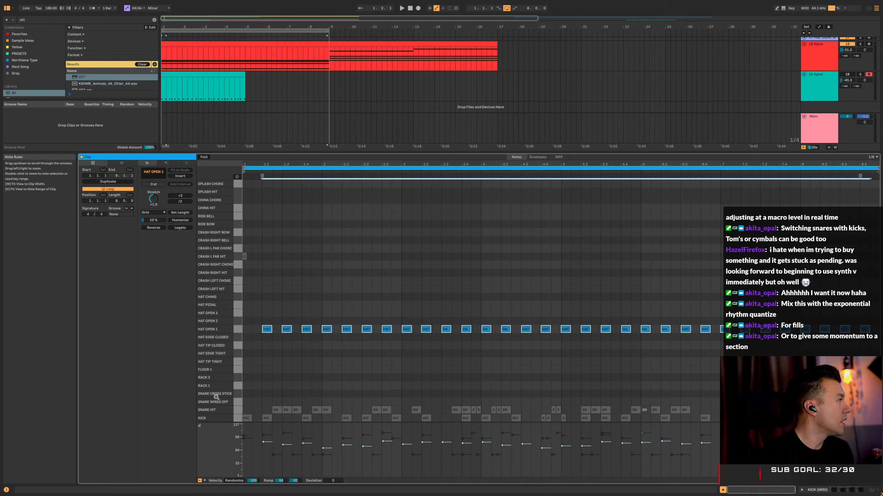
{"action": "left_click_drag", "start_coordinate": [216, 397], "coordinate": [216, 397]}
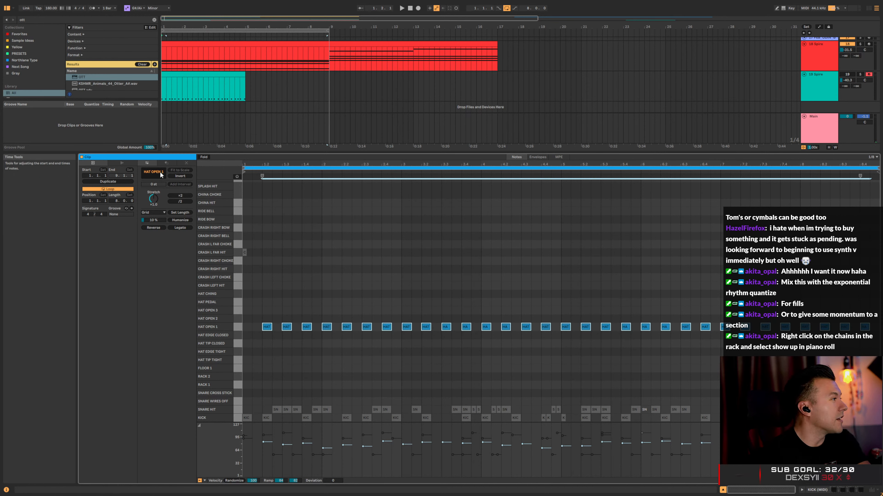
Check the Ornament transformation's settings and switch the open hats' transformation to Recombine
{"action": "left_click", "coordinate": [163, 162]}
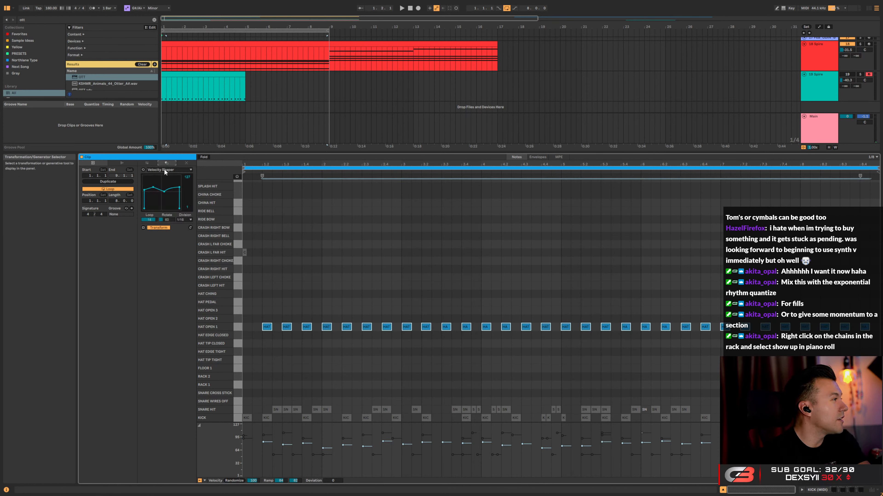
{"action": "left_click", "coordinate": [164, 169]}
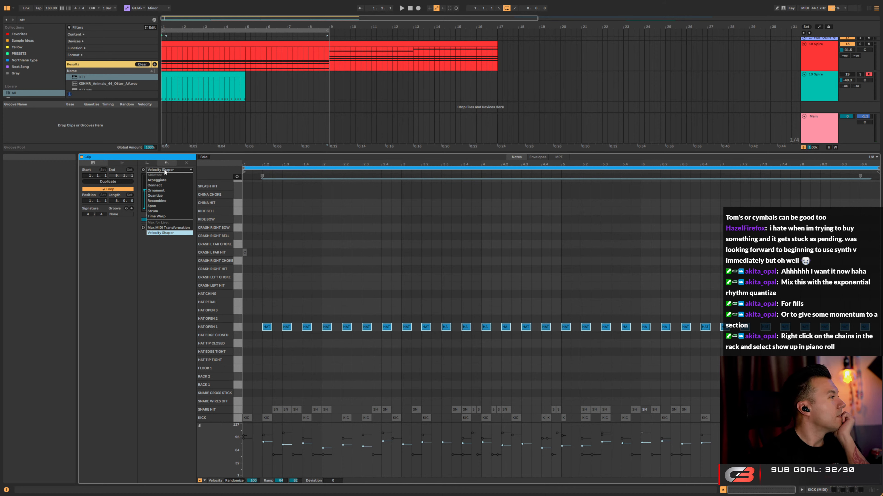
{"action": "left_click", "coordinate": [164, 190]}
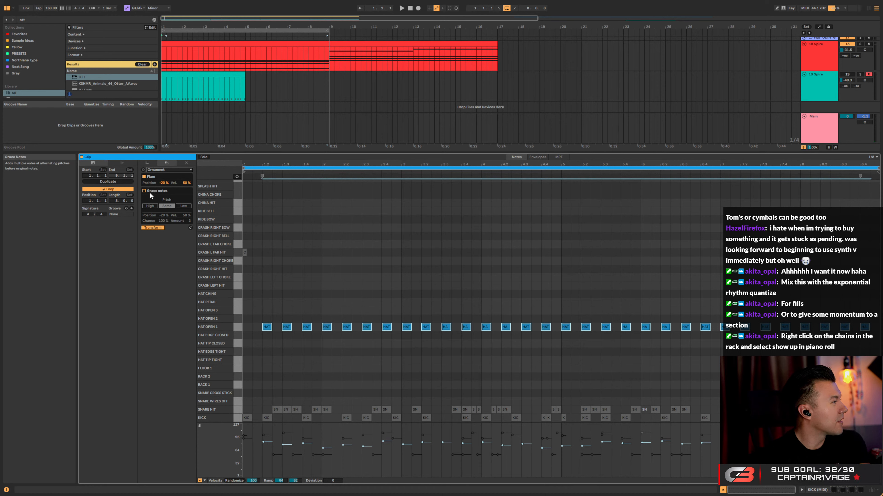
{"action": "left_click", "coordinate": [161, 170]}
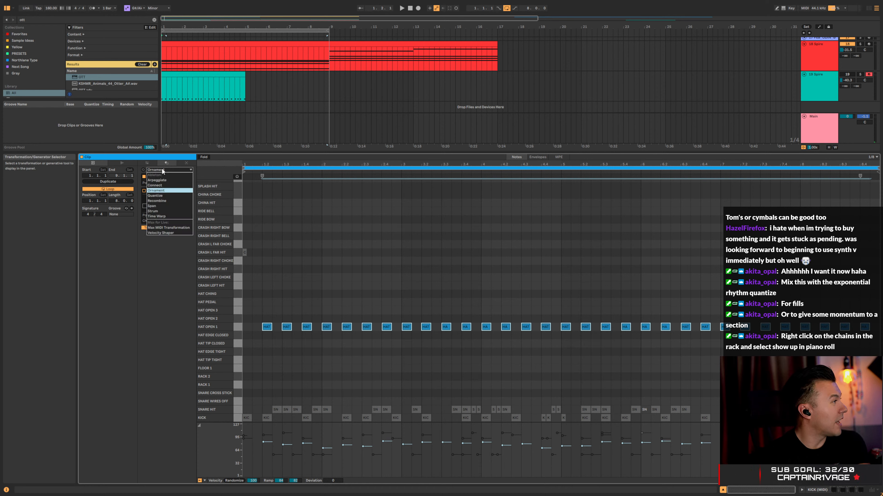
{"action": "left_click", "coordinate": [159, 201]}
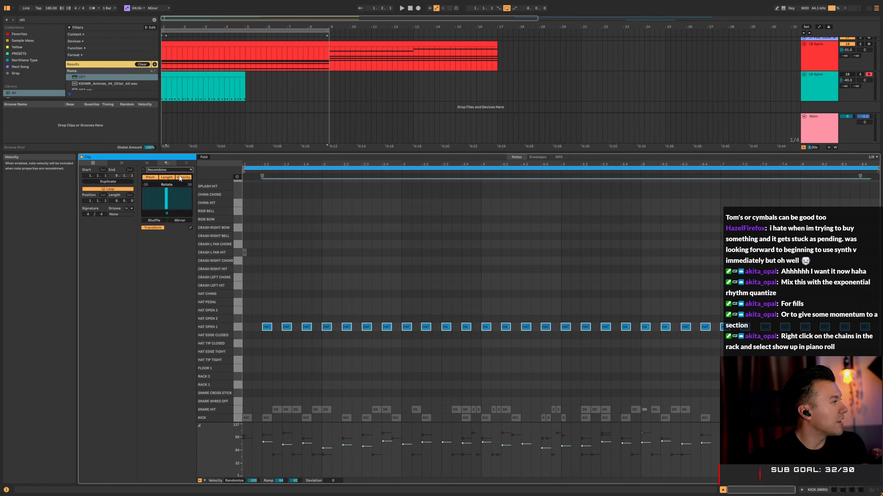
Restrict Recombine to velocity only and shuffle the velocities of the HAT OPEN 1 notes
{"action": "left_click", "coordinate": [157, 221]}
{"action": "left_click", "coordinate": [157, 221]}
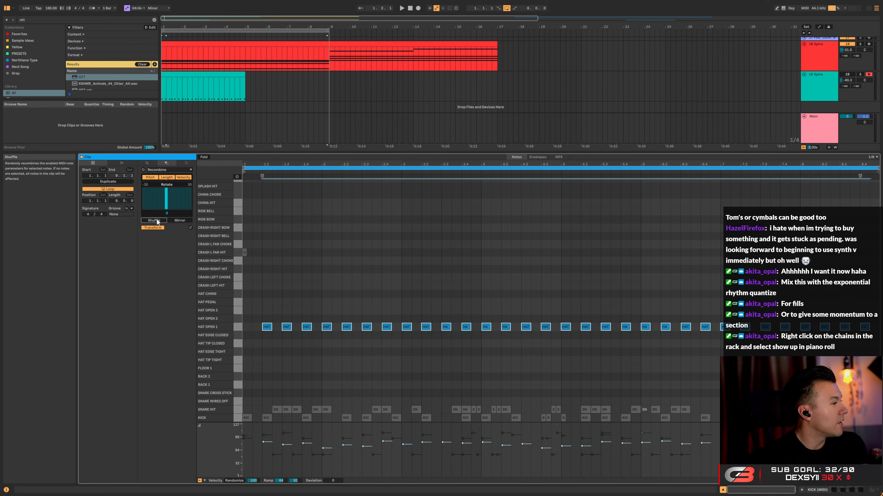
{"action": "left_click", "coordinate": [157, 220]}
{"action": "left_click", "coordinate": [157, 221]}
{"action": "left_click", "coordinate": [156, 221]}
{"action": "left_click", "coordinate": [156, 221]}
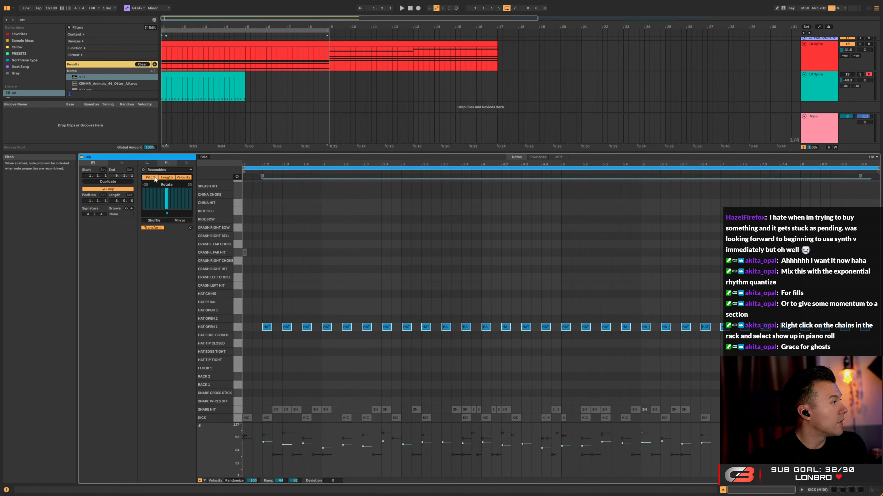
{"action": "left_click", "coordinate": [182, 177]}
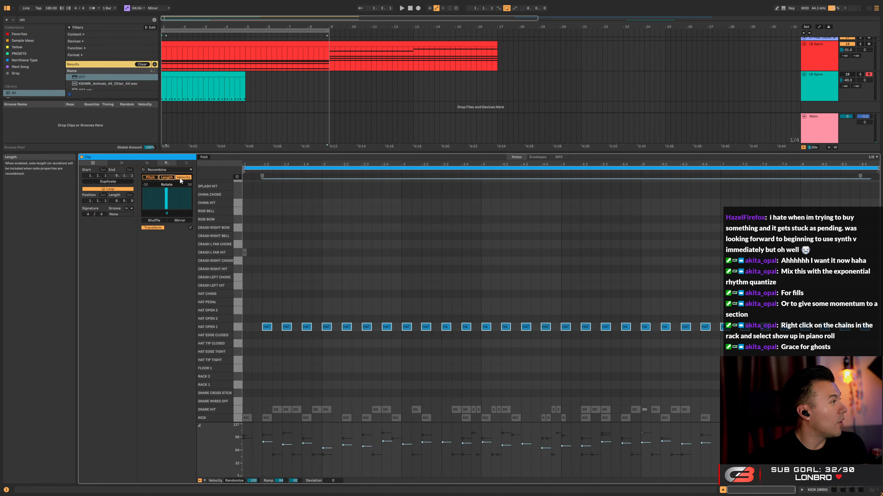
{"action": "left_click", "coordinate": [155, 222]}
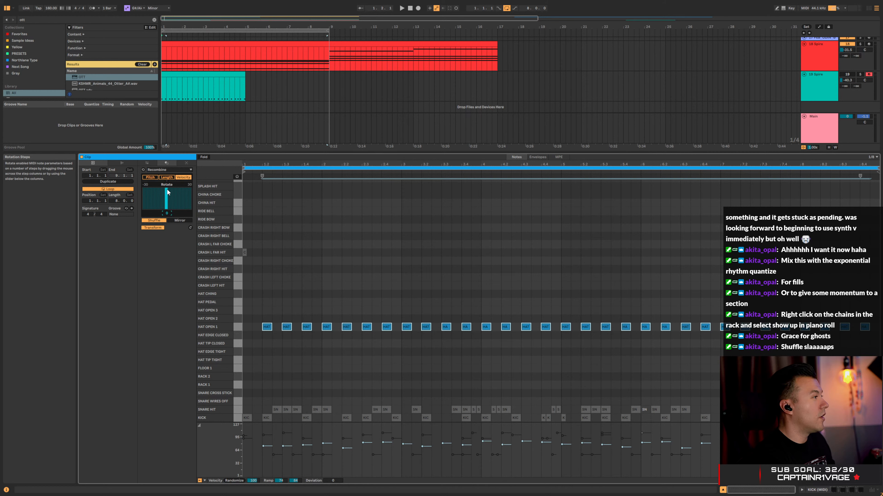
Rotate the shuffled open-hat velocities slightly with Recombine, keeping Mirror off, and play back the result
{"action": "mouse_move", "coordinate": [167, 211]}
{"action": "left_mouse_down"}
{"action": "mouse_move", "coordinate": [159, 211]}
{"action": "mouse_move", "coordinate": [168, 211]}
{"action": "left_mouse_up"}
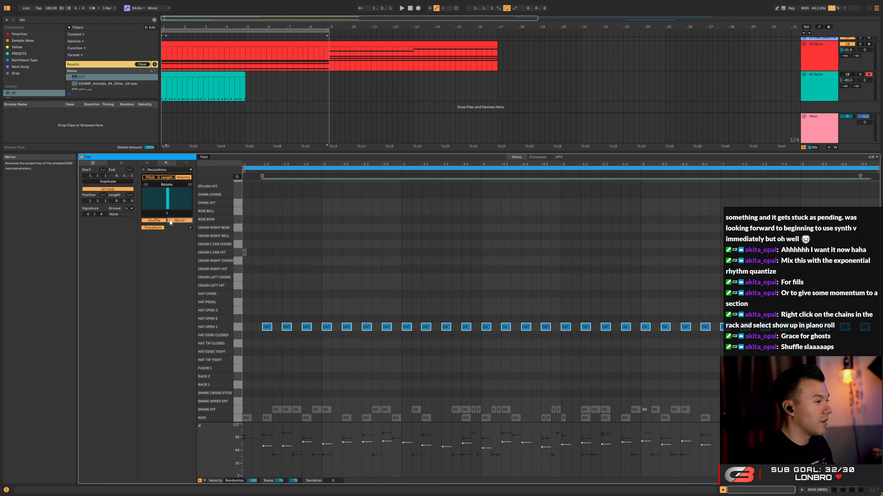
{"action": "left_click", "coordinate": [190, 228]}
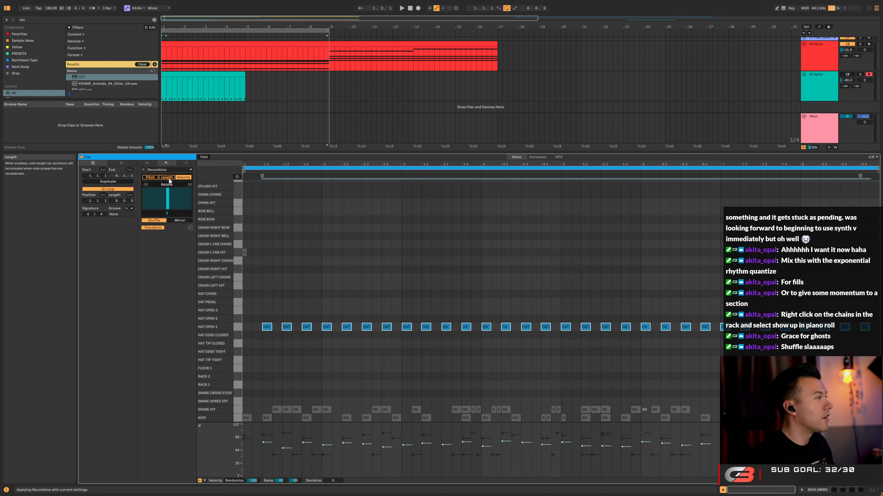
{"action": "key", "text": "space"}
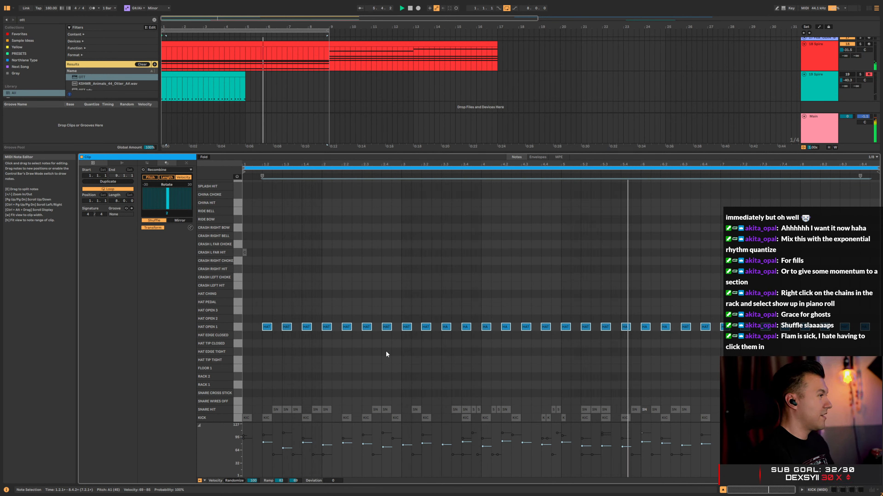
{"action": "key", "text": "space"}
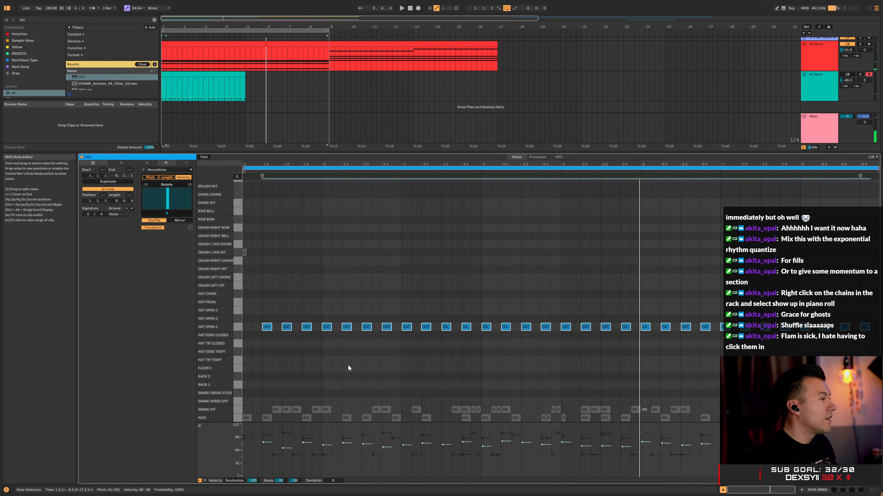
Try adding flams to every note in the clip with the Ornament transformation, and undo it
{"action": "left_click", "coordinate": [326, 376]}
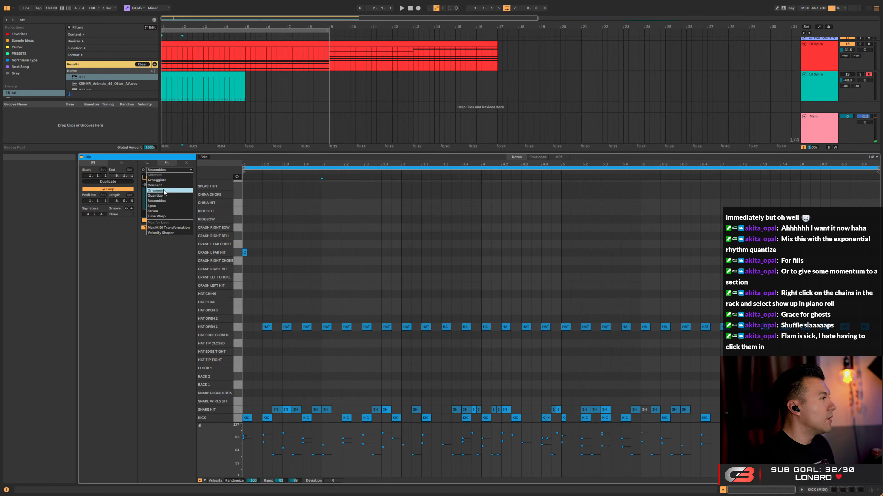
{"action": "left_click", "coordinate": [165, 190]}
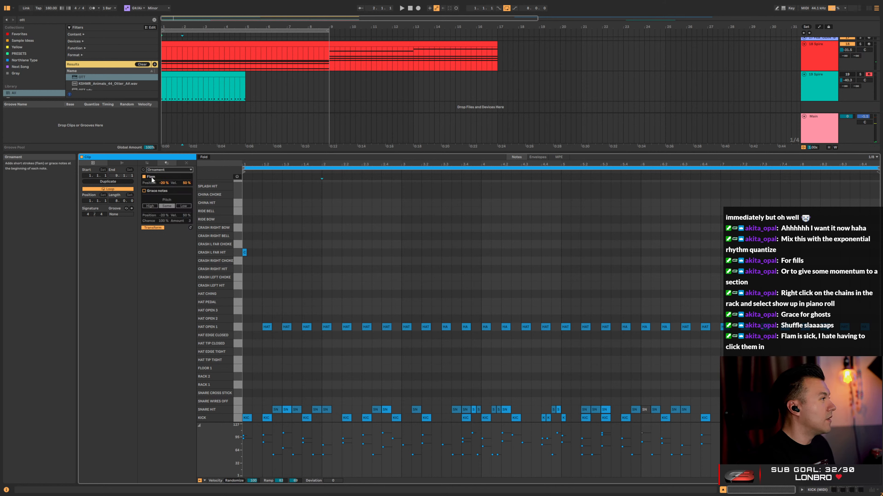
{"action": "left_click", "coordinate": [413, 296]}
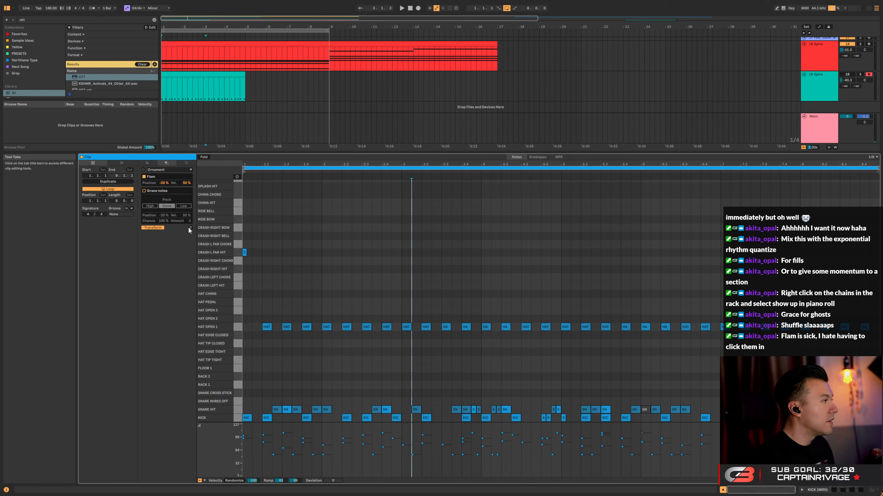
{"action": "left_click", "coordinate": [158, 228]}
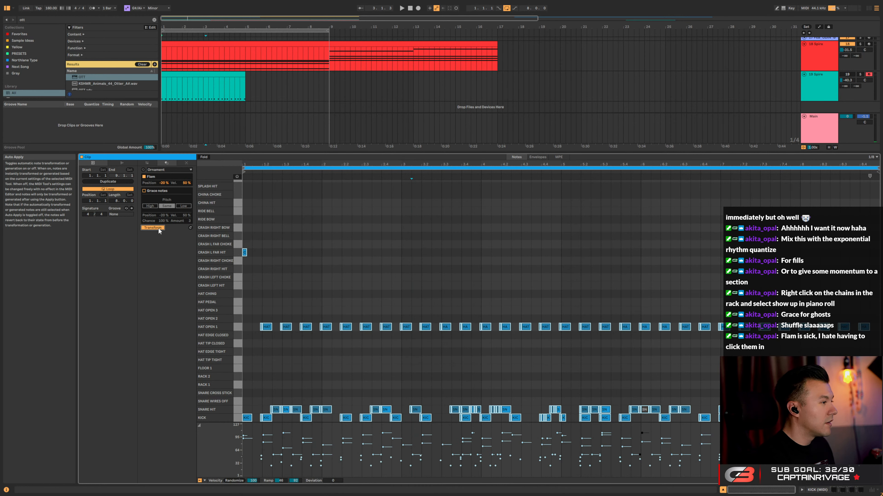
{"action": "key", "text": "ctrl+z"}
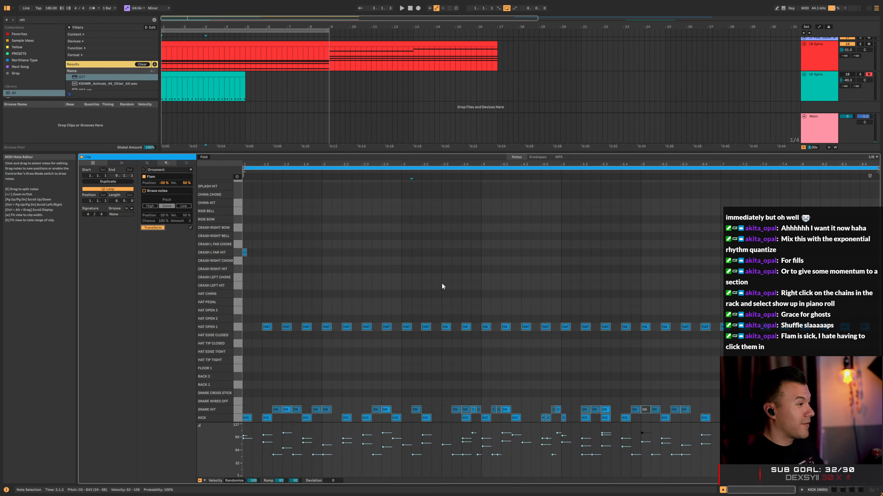
Add an eighth-note RACK 2 hit at 1.4.3, just before bar 2
{"action": "left_click", "coordinate": [441, 283]}
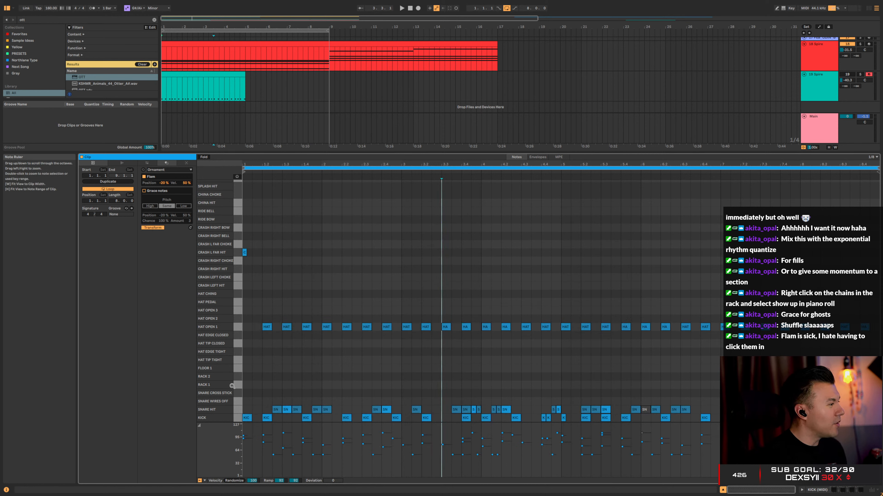
{"action": "double_click", "coordinate": [319, 377]}
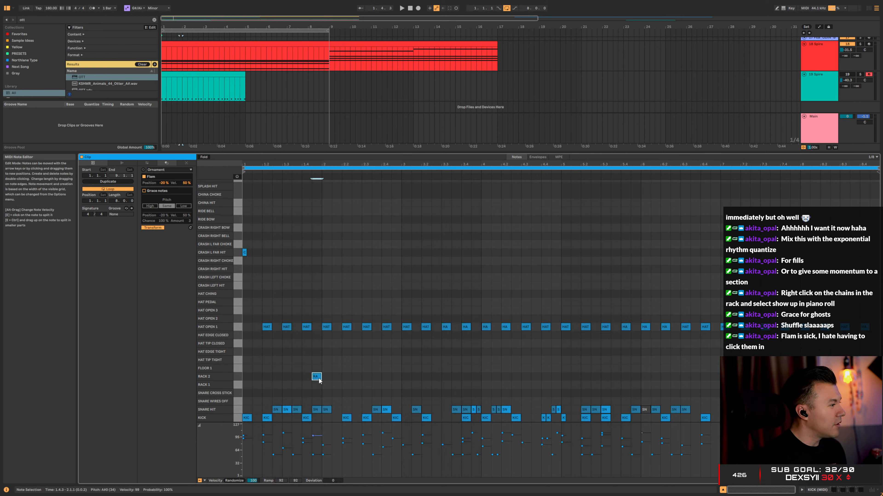
Try adding a flam to the RACK 2 hit before bar 2 with the Ornament transformation, and undo it
{"action": "left_click", "coordinate": [190, 228]}
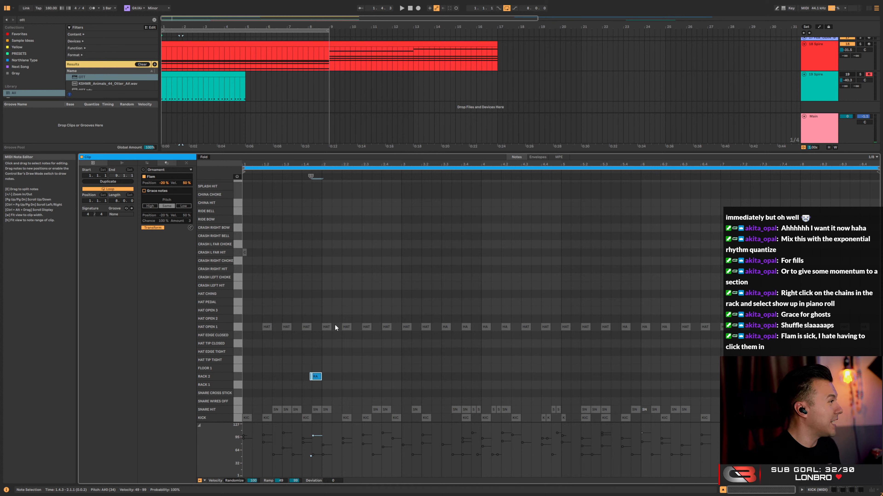
{"action": "key", "text": "ctrl+a"}
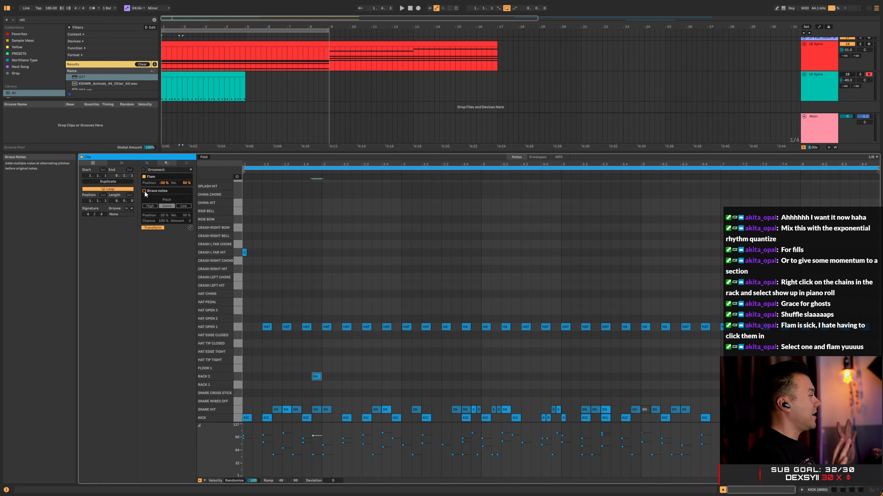
Check the key mappings in Key Map Mode and return to normal editing
{"action": "left_click", "coordinate": [792, 8]}
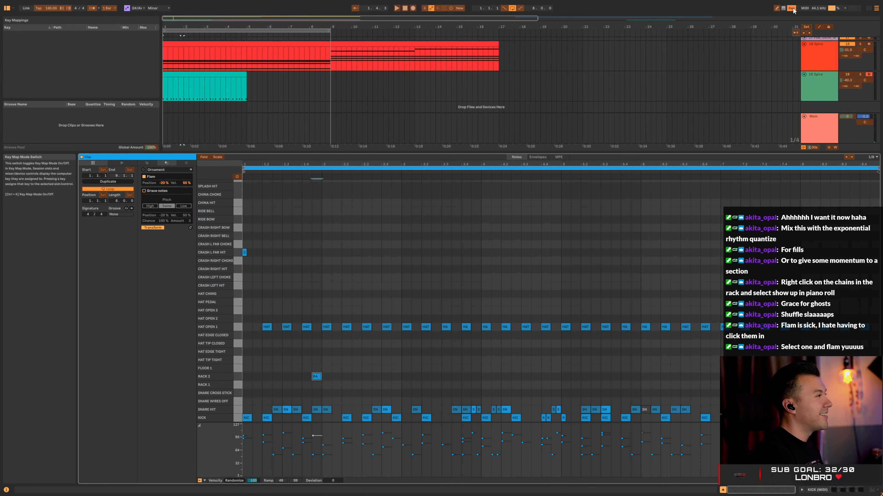
{"action": "left_click", "coordinate": [792, 8]}
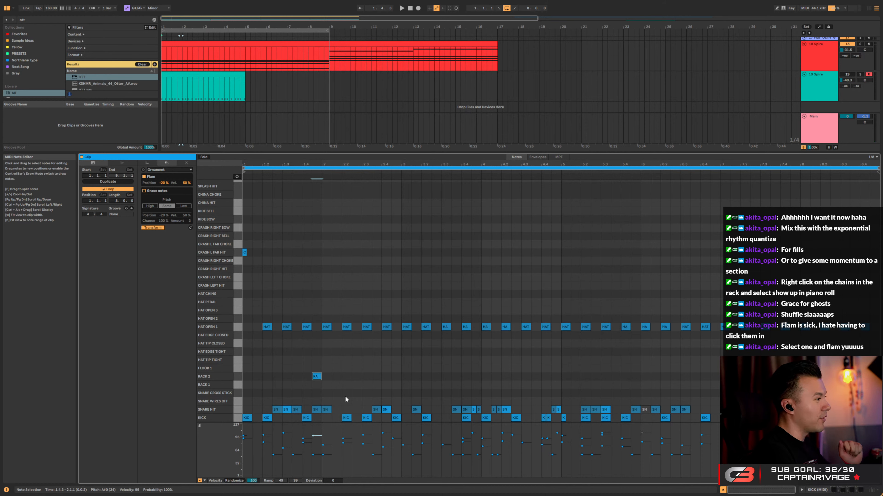
Delete the RACK 2 hit at 1.4.3 and play back the drum part
{"action": "double_click", "coordinate": [320, 377]}
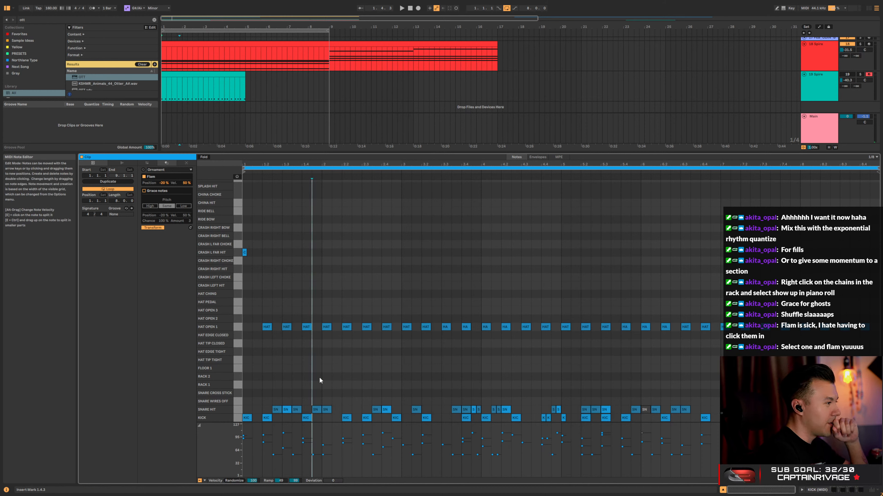
{"action": "key", "text": "space"}
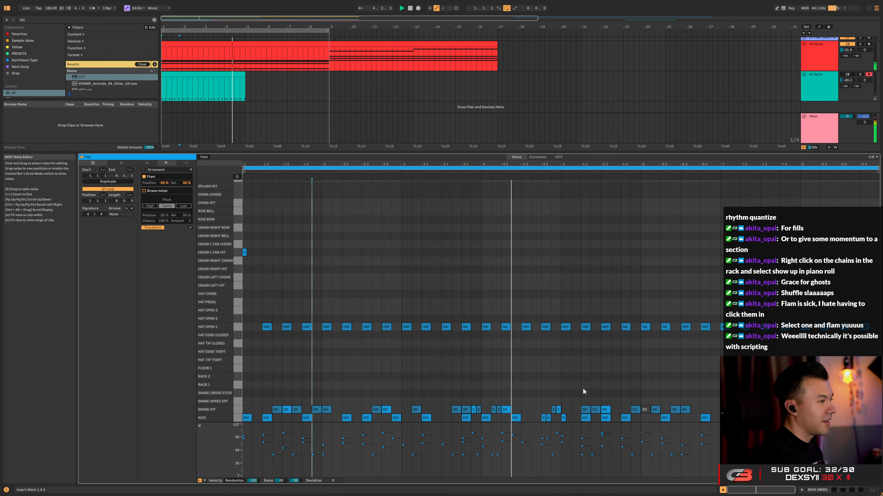
Move the two short snare hits just before bar 5 to the Rack 2 lane and play back the drum pattern
{"action": "key", "text": "space"}
{"action": "left_click_drag", "start_coordinate": [542, 395], "coordinate": [561, 409]}
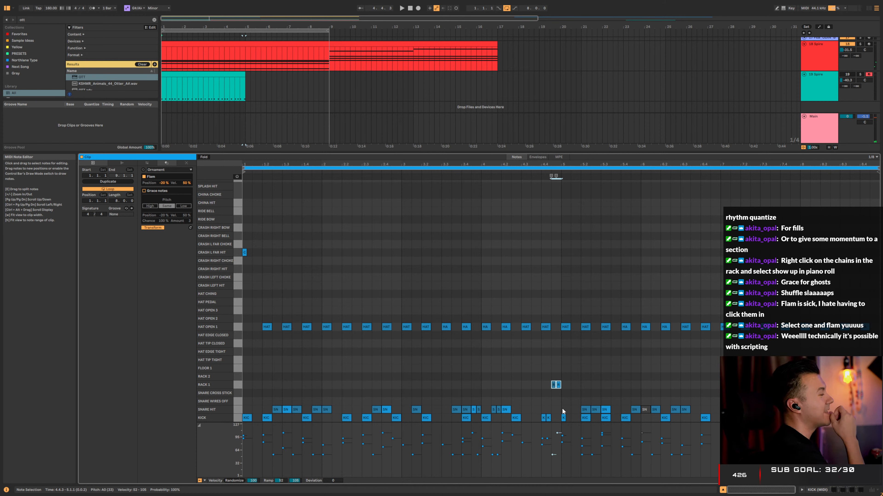
{"action": "key", "text": "space"}
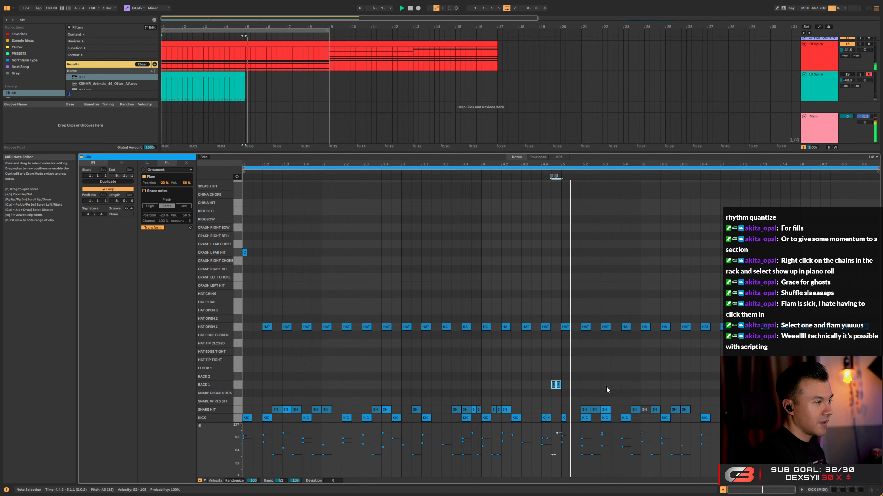
{"action": "key", "text": "space"}
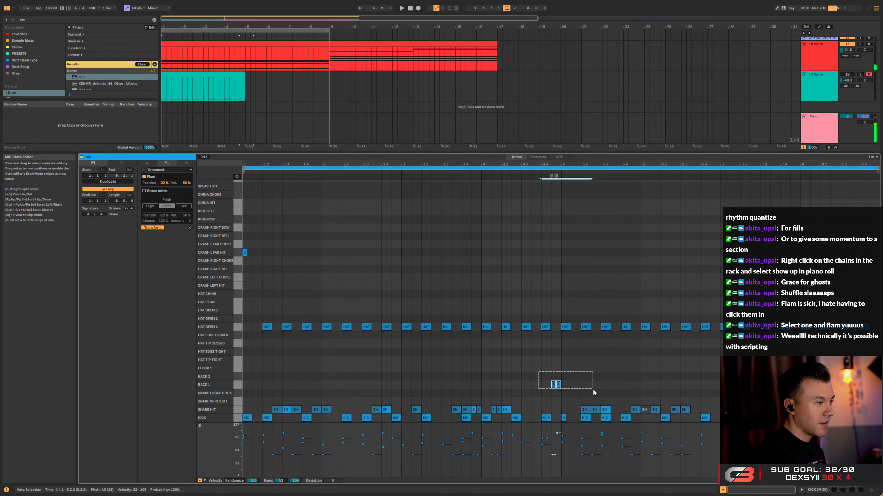
{"action": "key", "text": "Up"}
{"action": "left_click", "coordinate": [516, 354]}
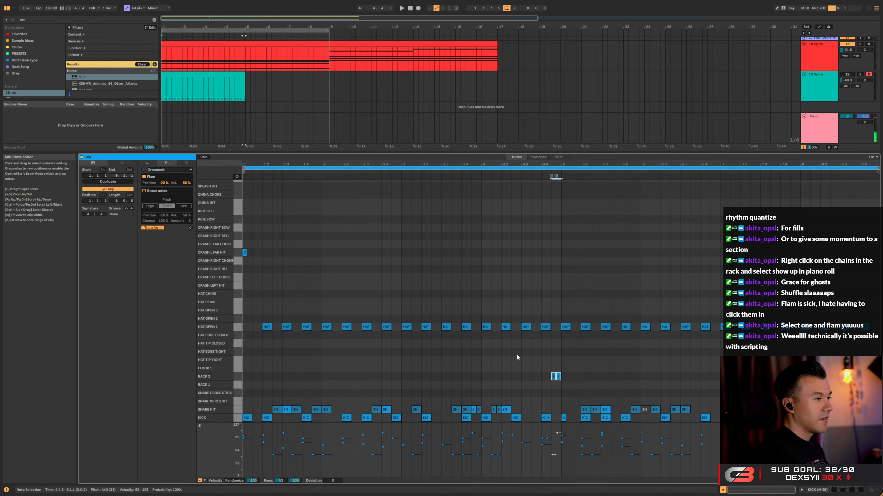
{"action": "key", "text": "space"}
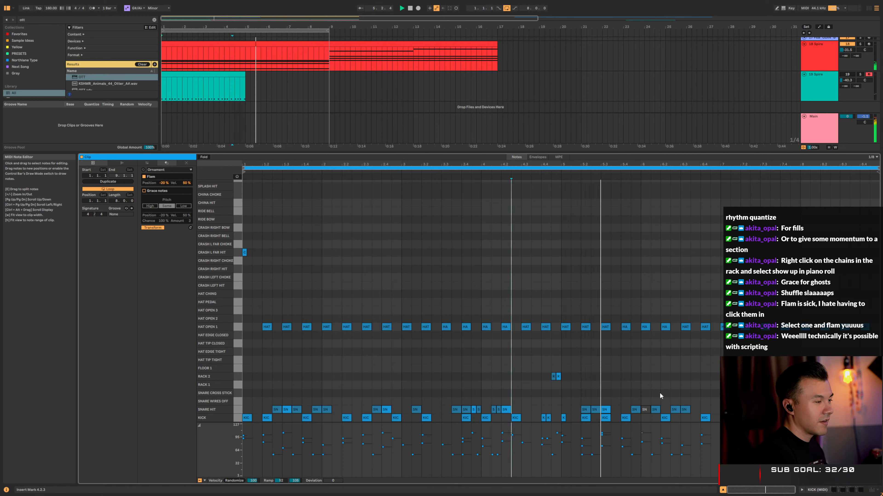
{"action": "left_click", "coordinate": [451, 370]}
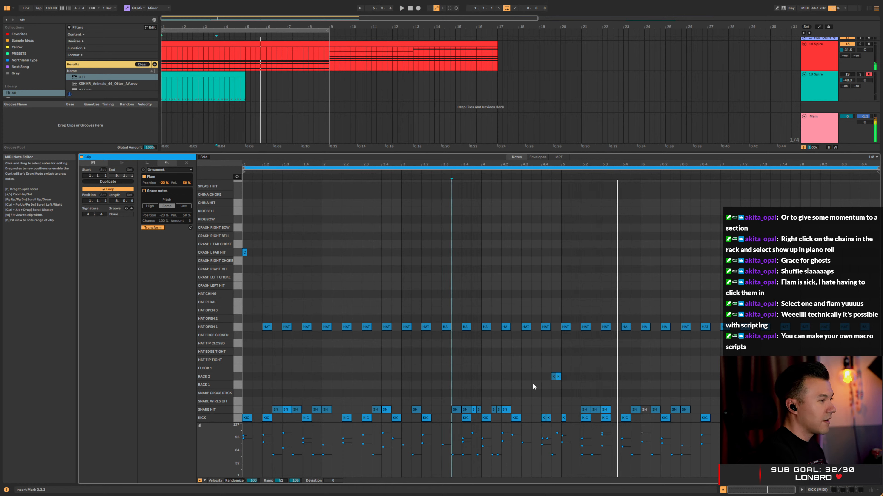
{"action": "left_click", "coordinate": [383, 377]}
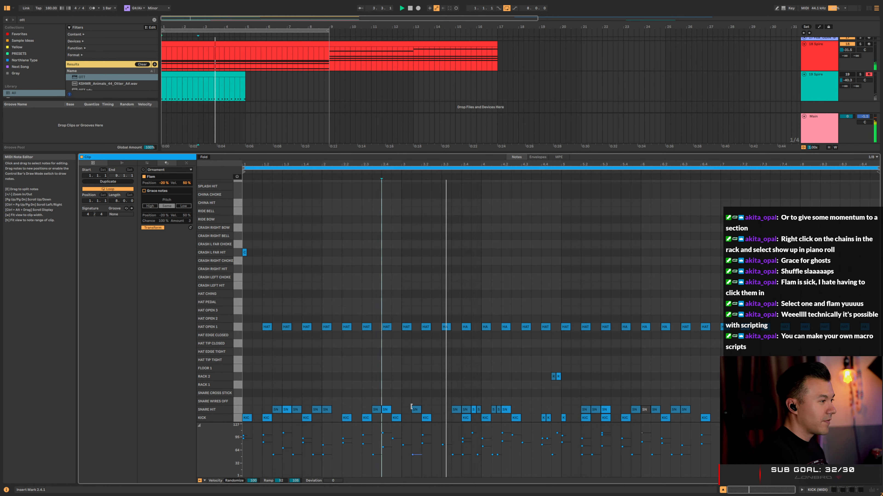
{"action": "left_click", "coordinate": [384, 408]}
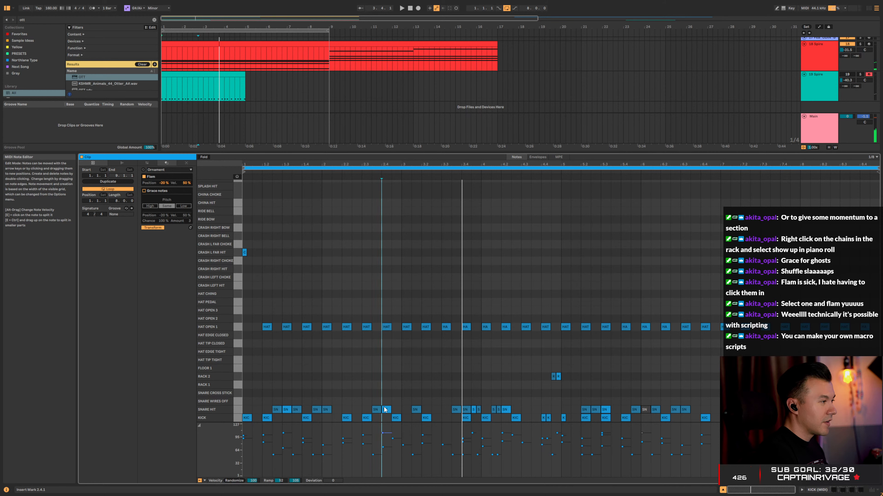
{"action": "left_click", "coordinate": [243, 363]}
{"action": "key", "text": "space"}
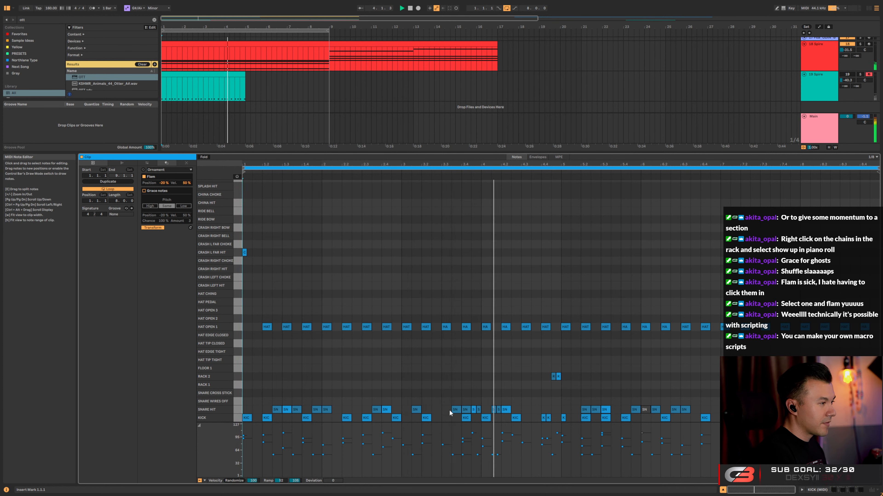
Try moving the short snare hit at 3.4.3 up to the Rack 1 lane
{"action": "left_click", "coordinate": [473, 410]}
{"action": "key", "text": "space"}
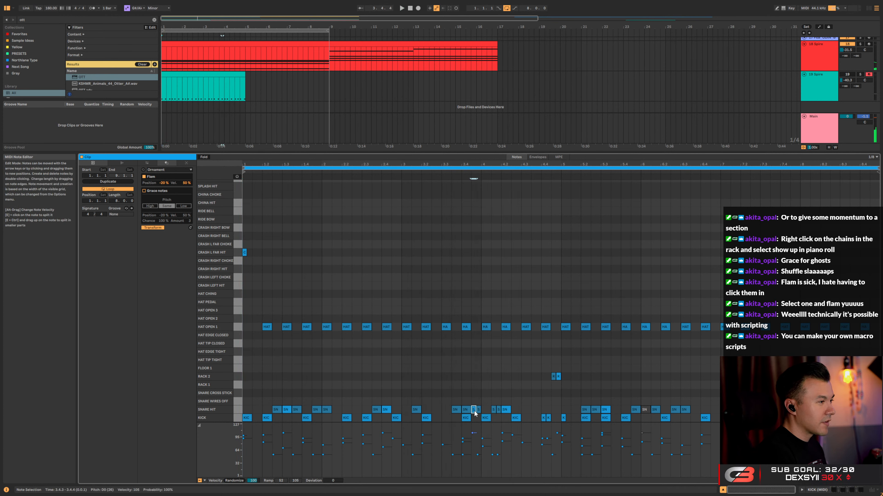
{"action": "key", "text": "Up"}
{"action": "key", "text": "Up"}
{"action": "key", "text": "Up"}
{"action": "key", "text": "Up"}
{"action": "key", "text": "space"}
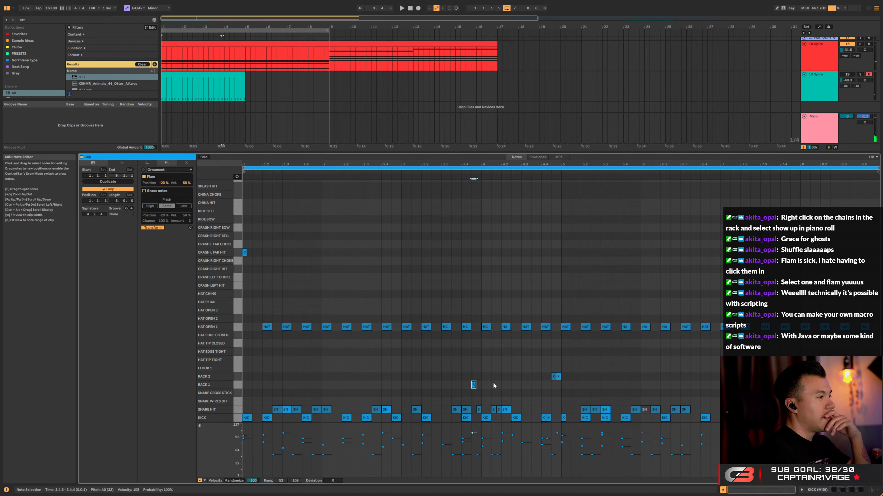
{"action": "key", "text": "Down"}
{"action": "key", "text": "Down"}
{"action": "key", "text": "Down"}
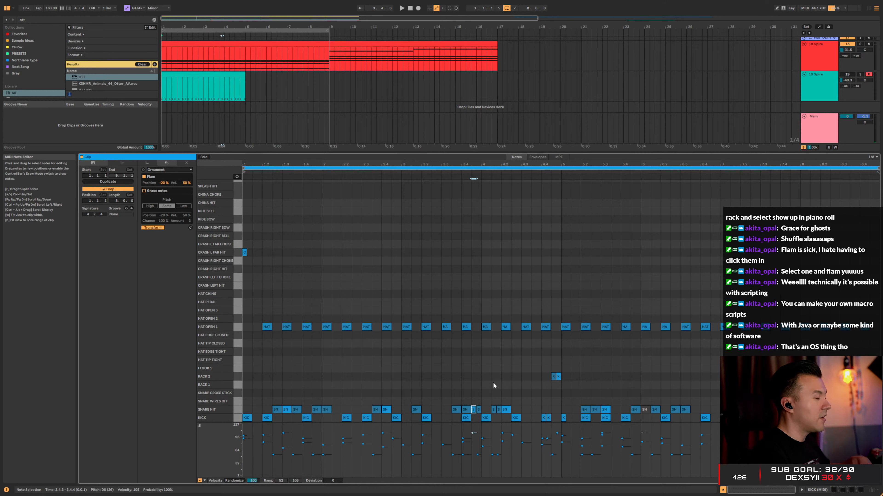
Play the drum clip from its start and copy all of its kick notes
{"action": "left_click", "coordinate": [243, 277]}
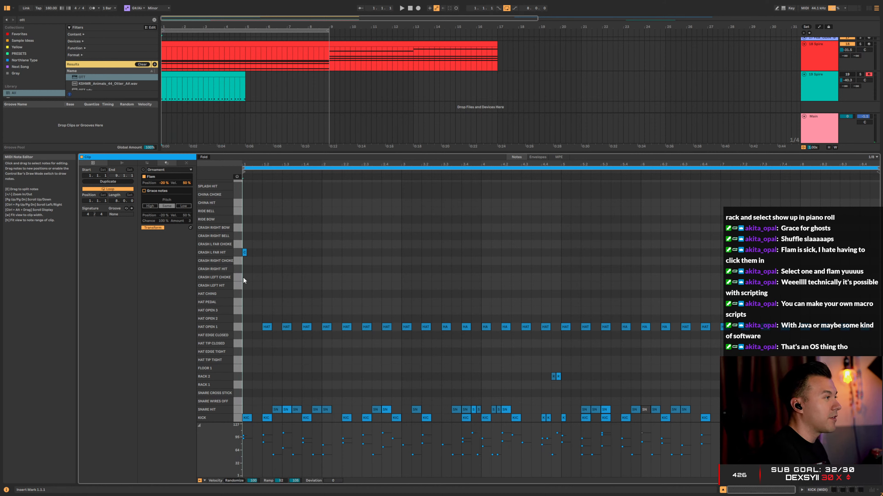
{"action": "key", "text": "space"}
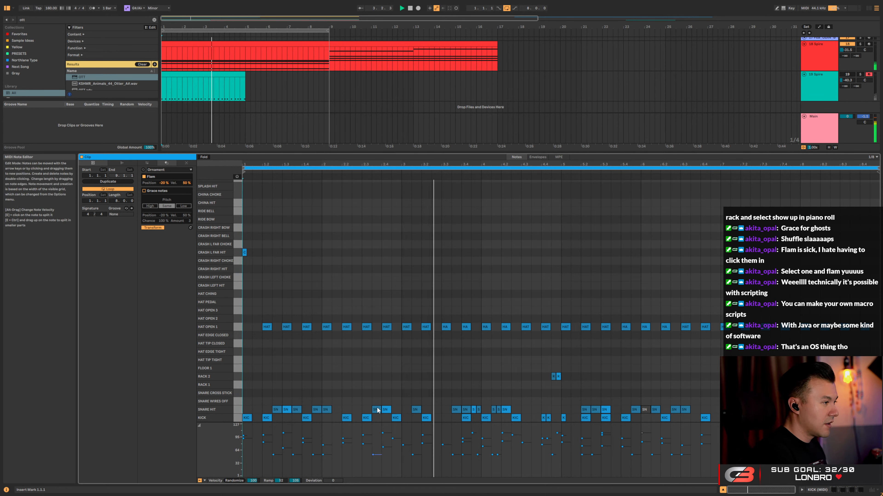
{"action": "left_click", "coordinate": [236, 419]}
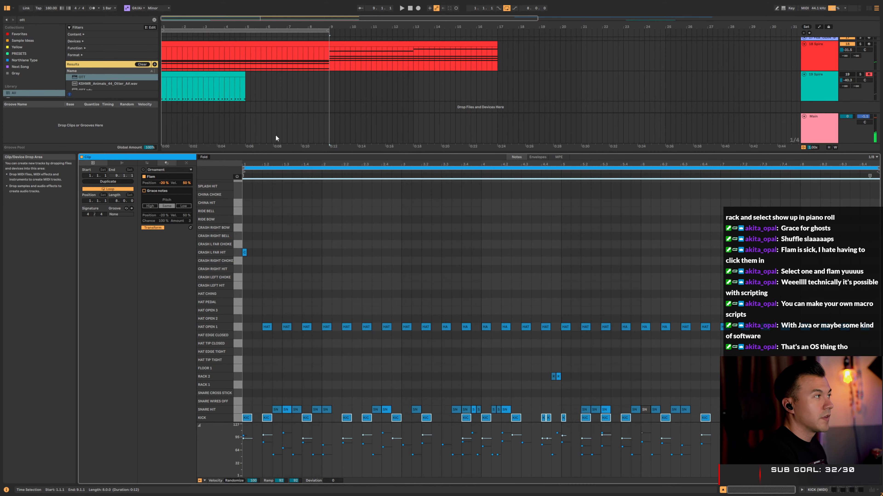
Replace the green bass track's existing clips with one empty 8-bar MIDI clip spanning bars 1 to 9
{"action": "key", "text": "ctrl+alt+l"}
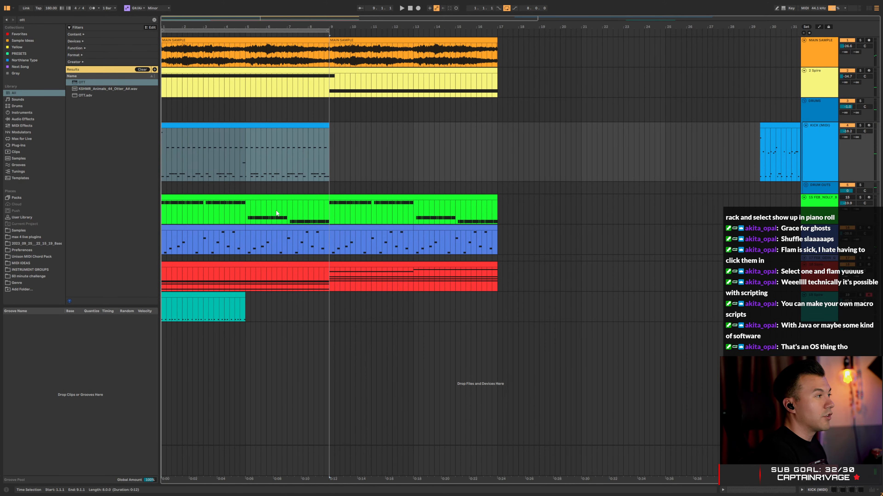
{"action": "left_click", "coordinate": [292, 200]}
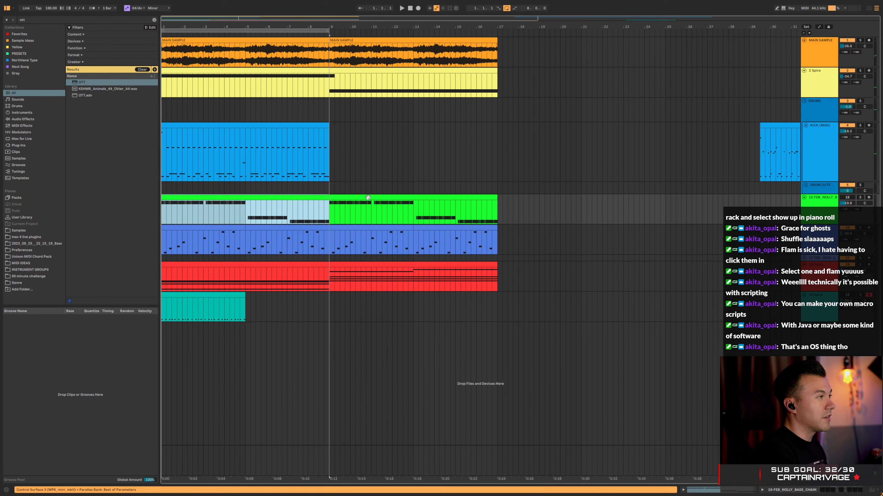
{"action": "left_click", "coordinate": [369, 200], "text": "shift"}
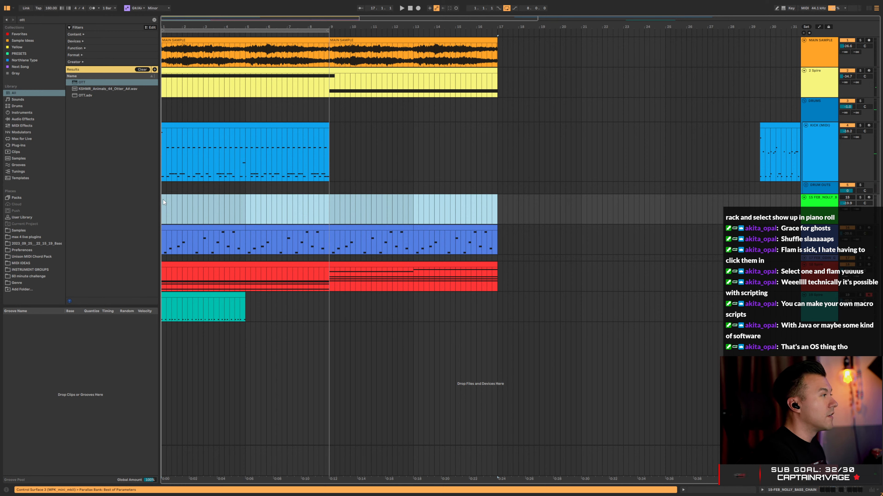
{"action": "left_click_drag", "start_coordinate": [162, 202], "coordinate": [294, 206]}
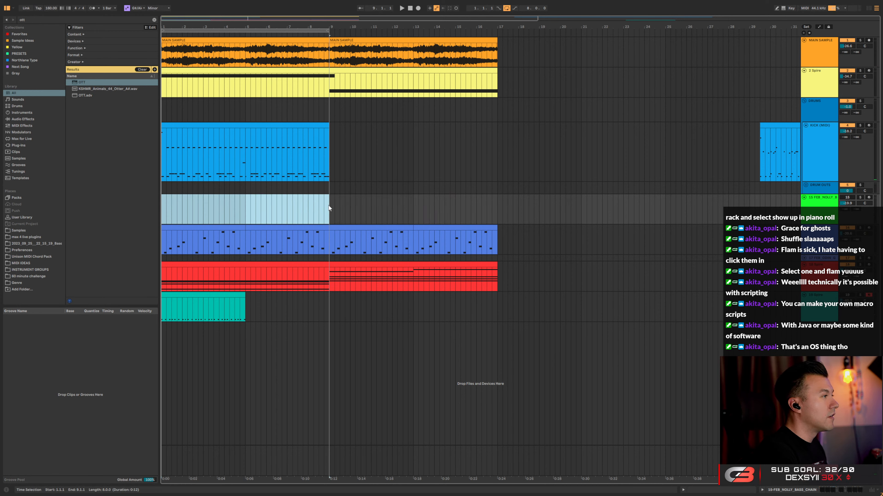
Paste the kick notes into the empty bass clip and raise them one octave to C1
{"action": "key", "text": "ctrl+alt+l"}
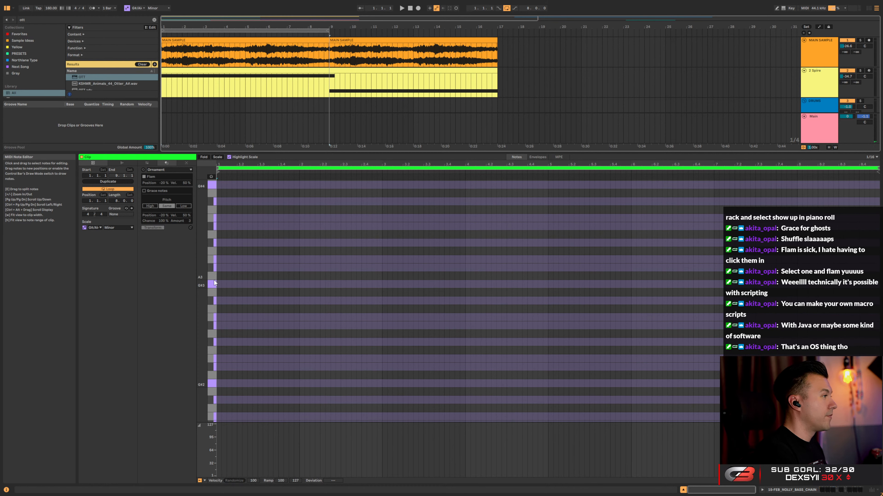
{"action": "key", "text": "ctrl+a"}
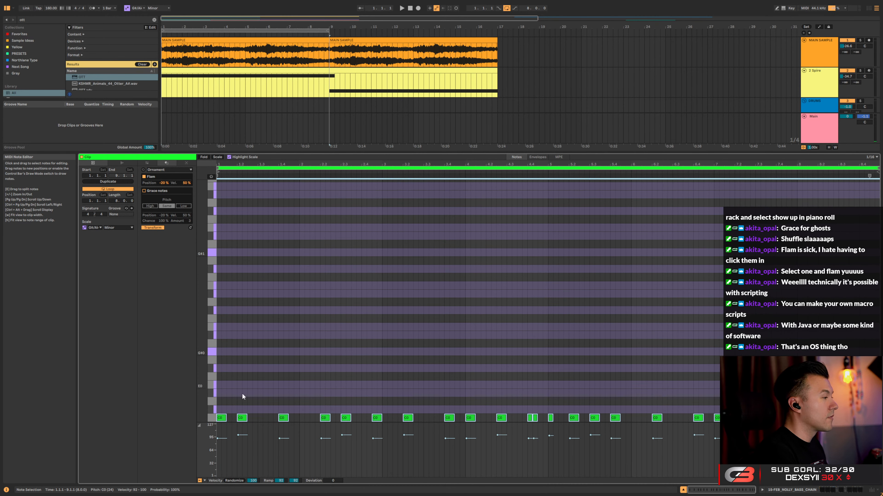
{"action": "key", "text": "shift+Up"}
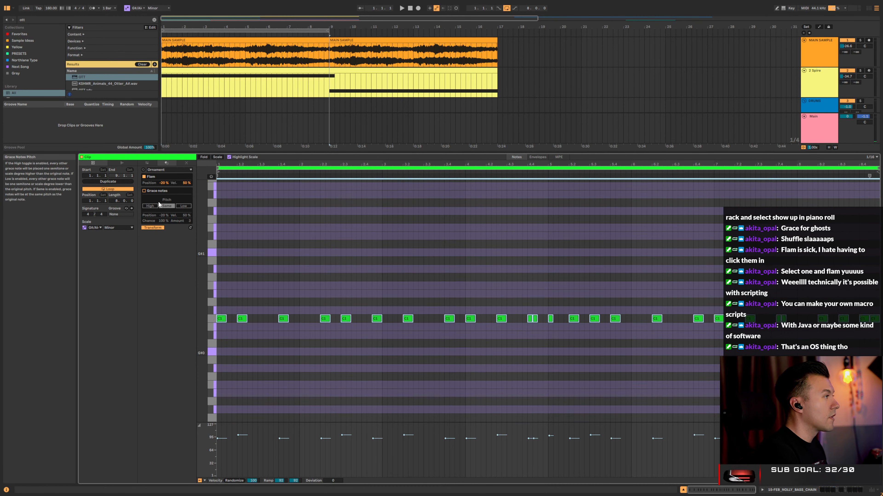
Fold the note grid to the scale, raise the pasted bass notes to G#1, and play them against the drums
{"action": "left_click", "coordinate": [218, 157]}
{"action": "key", "text": "Up"}
{"action": "key", "text": "Up"}
{"action": "key", "text": "Up"}
{"action": "key", "text": "Up"}
{"action": "key", "text": "Up"}
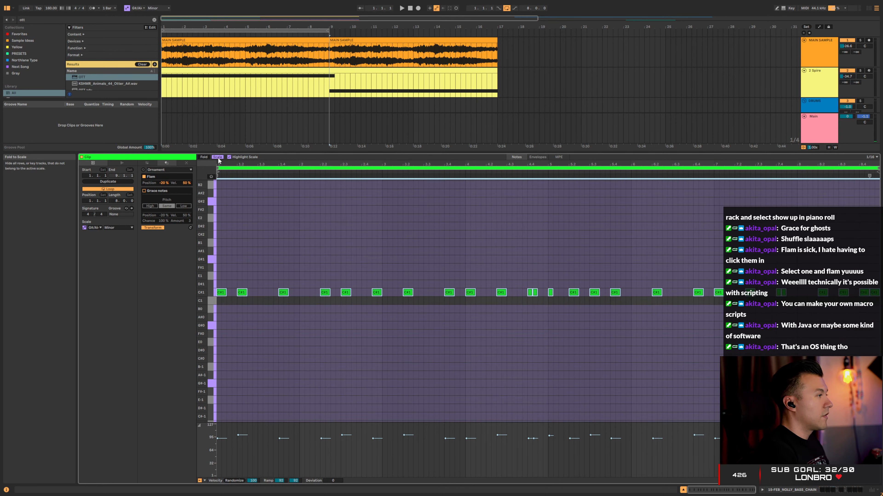
{"action": "key", "text": "space"}
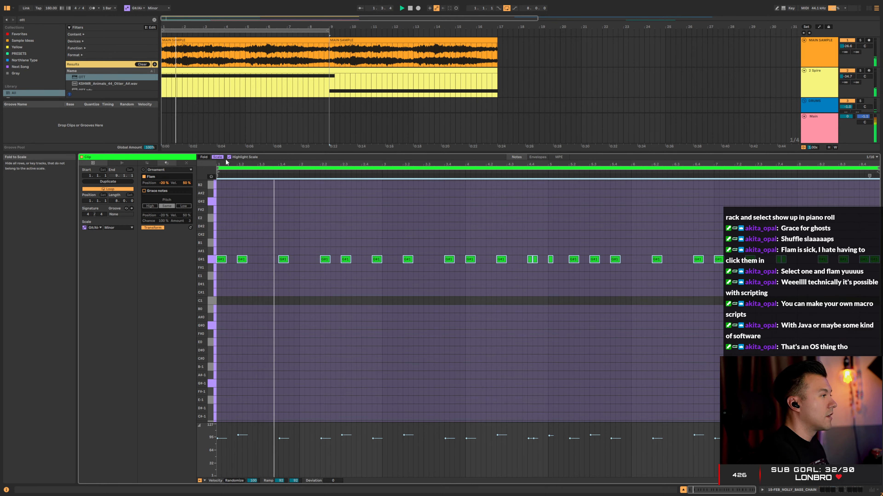
{"action": "scroll", "coordinate": [819, 93], "scroll_direction": "down", "scroll_amount": 1}
{"action": "scroll", "coordinate": [819, 90], "scroll_direction": "down", "scroll_amount": 3}
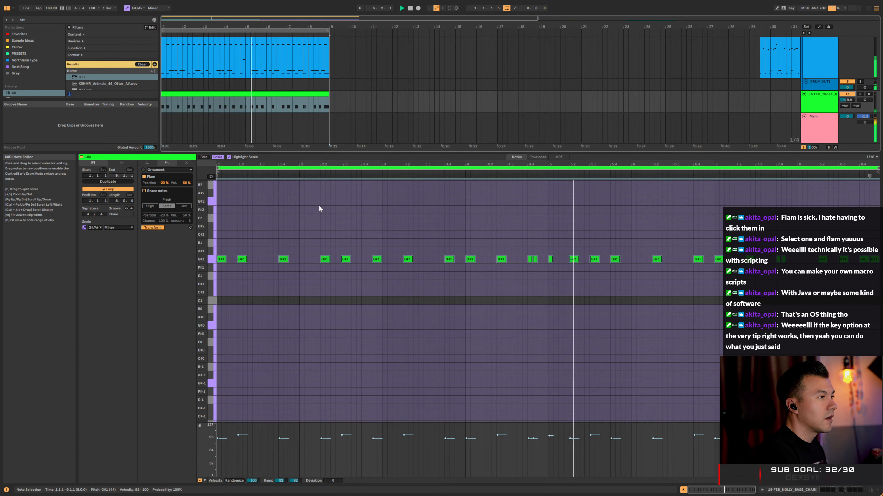
{"action": "key", "text": "space"}
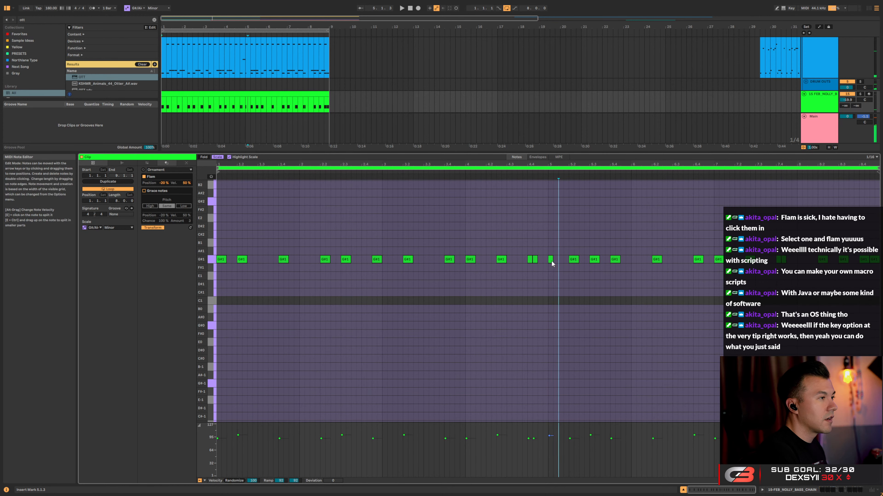
Lengthen the short bass note at 5.1.1 to end at 5.1.3, and adjust the bass track's volume
{"action": "left_click_drag", "start_coordinate": [552, 259], "coordinate": [557, 259]}
{"action": "key", "text": "space"}
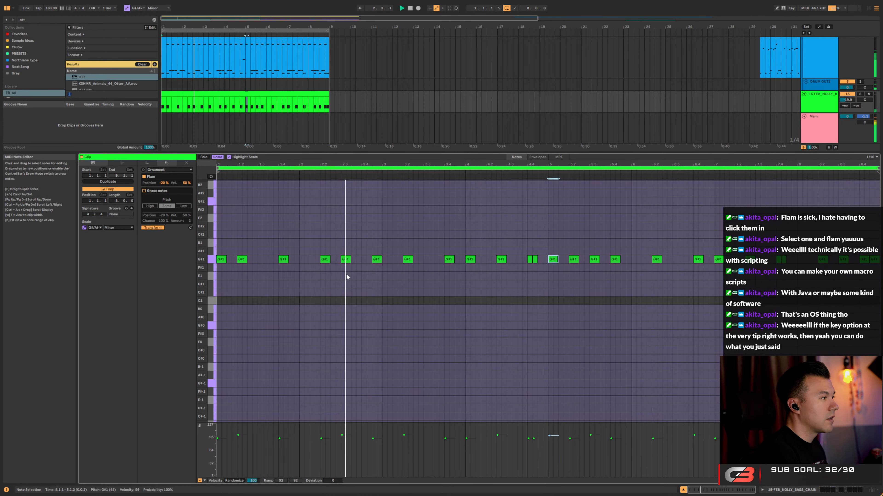
{"action": "left_click_drag", "start_coordinate": [848, 100], "coordinate": [848, 99]}
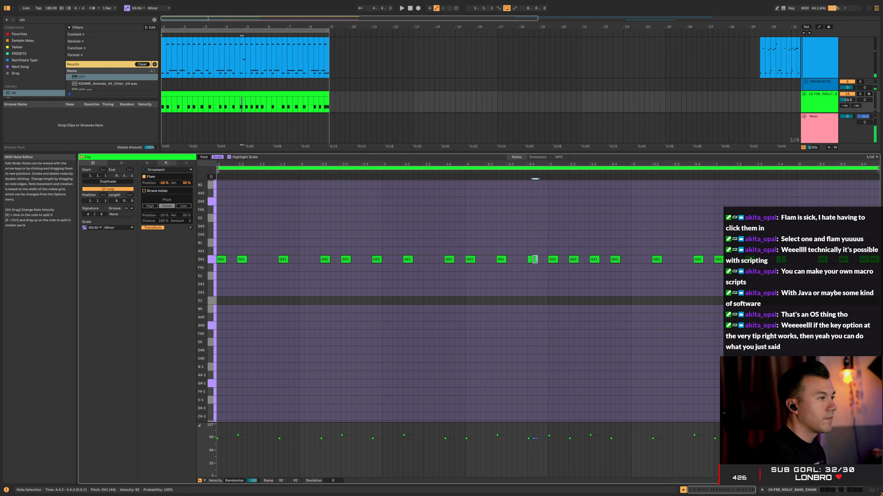
Turn the two short bass notes at 4.4.1 into a single one-beat note ending at 5.1.1
{"action": "left_click_drag", "start_coordinate": [537, 259], "coordinate": [548, 259]}
{"action": "left_click", "coordinate": [527, 257]}
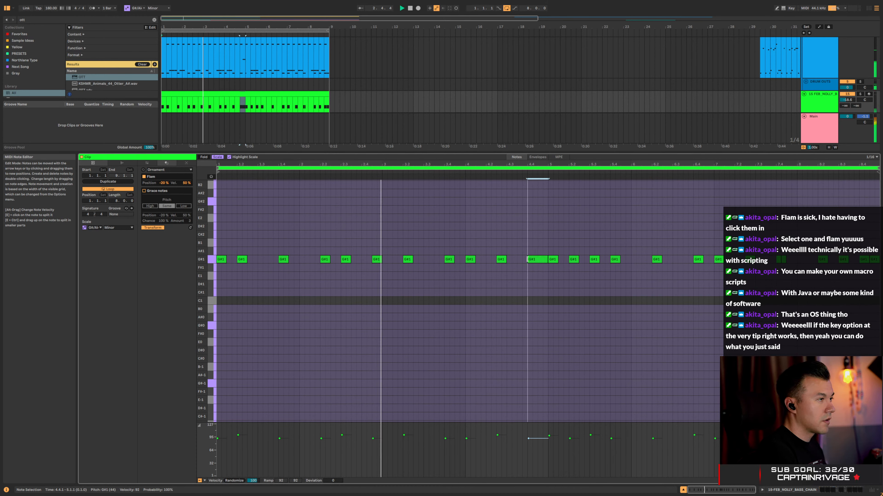
{"action": "left_click", "coordinate": [544, 260]}
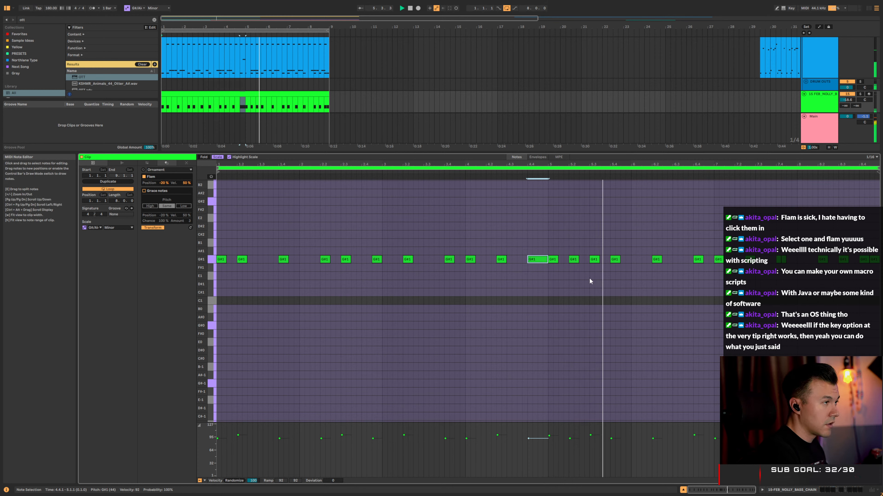
In the drum clip, merge the doubled kicks at 4.4.1 and 7.4.1 into single notes ending at 4.4.3 and 7.4.3
{"action": "left_click", "coordinate": [231, 51]}
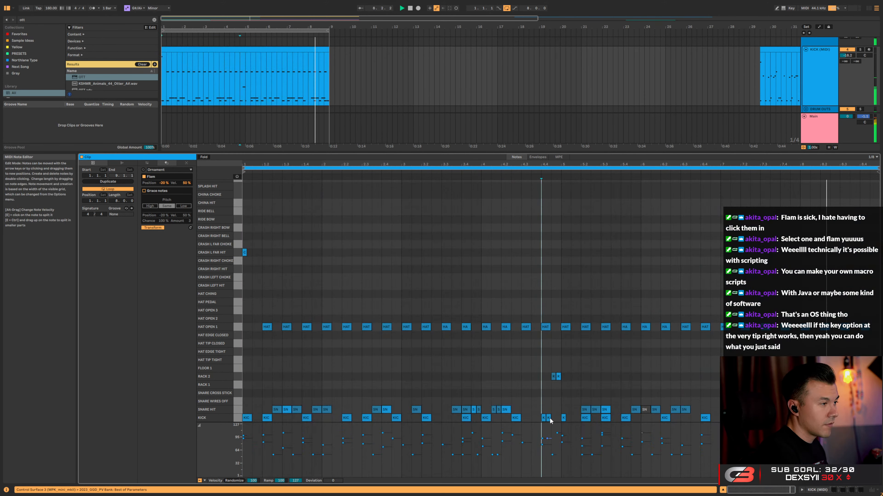
{"action": "key", "text": "ctrl+z"}
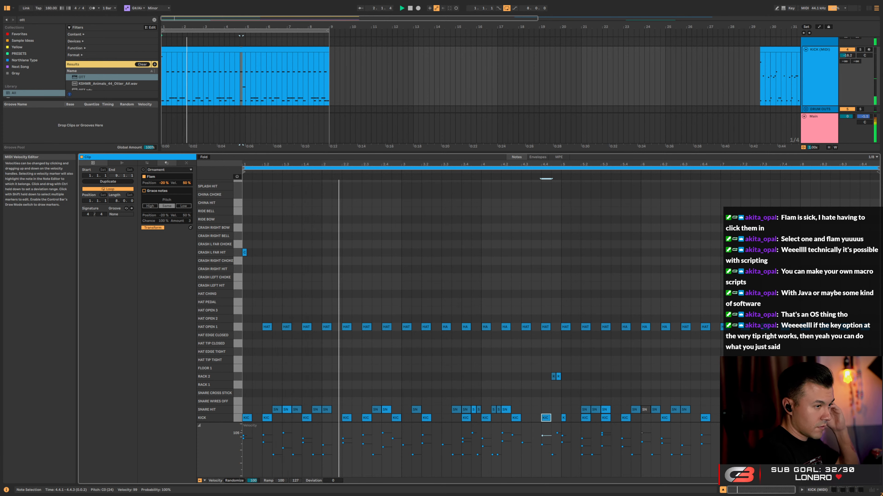
{"action": "left_click", "coordinate": [780, 402]}
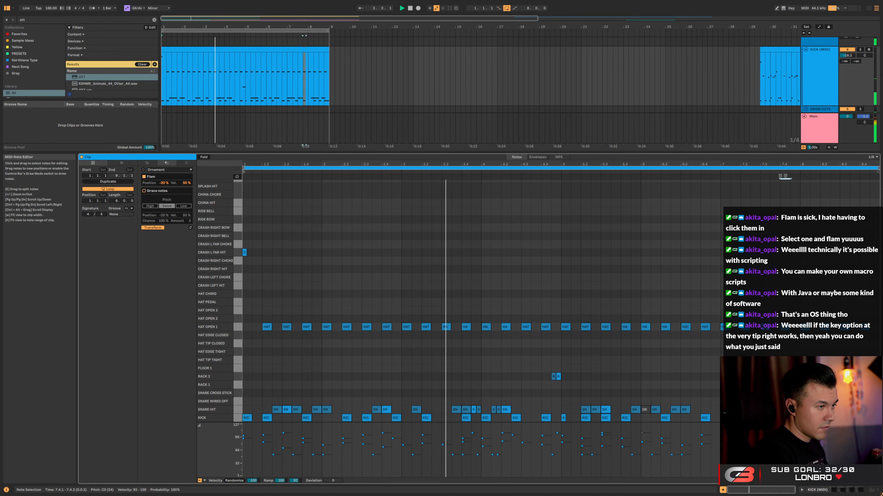
{"action": "left_click", "coordinate": [784, 418]}
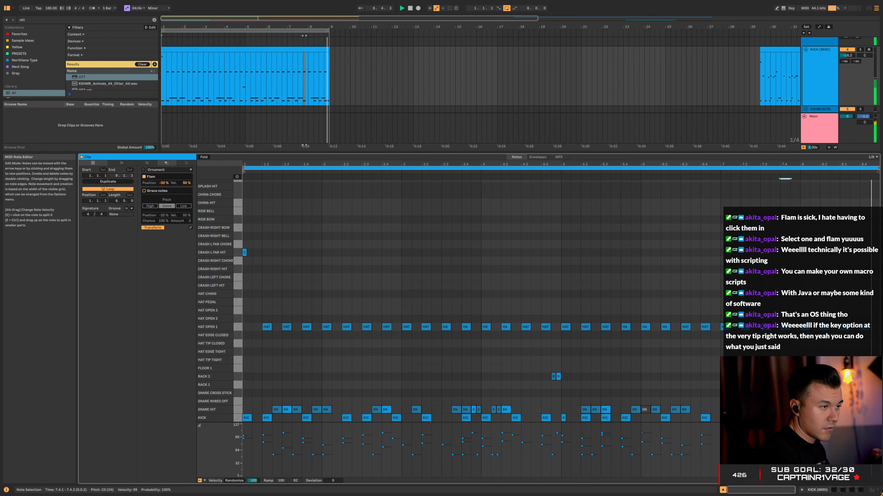
{"action": "left_click", "coordinate": [721, 386]}
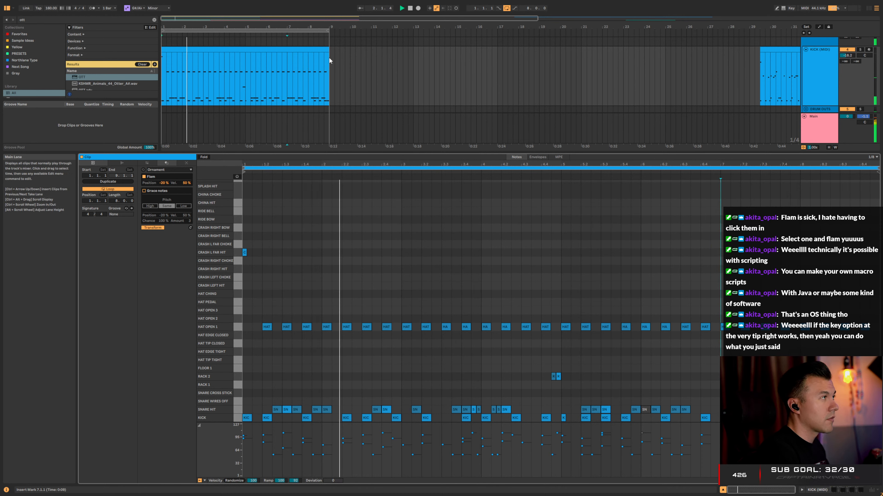
Duplicate the four-bar teal clip in the arrangement so that it also fills bars 5 to 8
{"action": "left_click", "coordinate": [367, 193]}
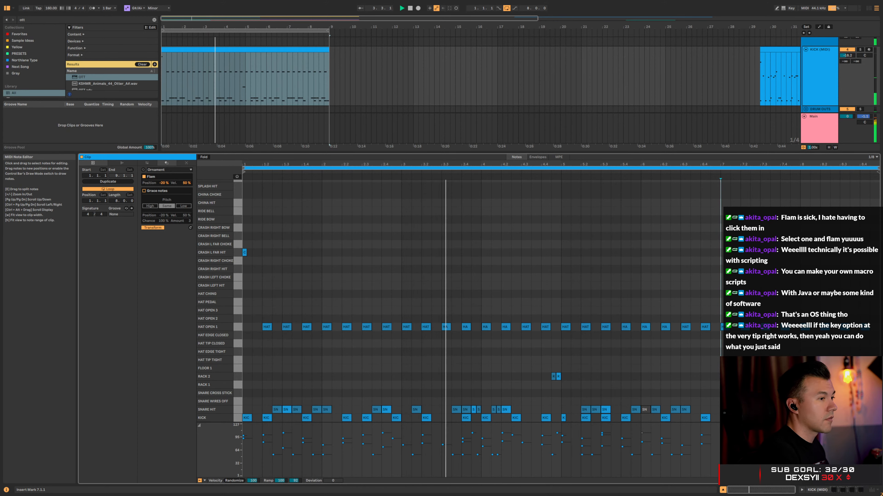
{"action": "left_click", "coordinate": [723, 490]}
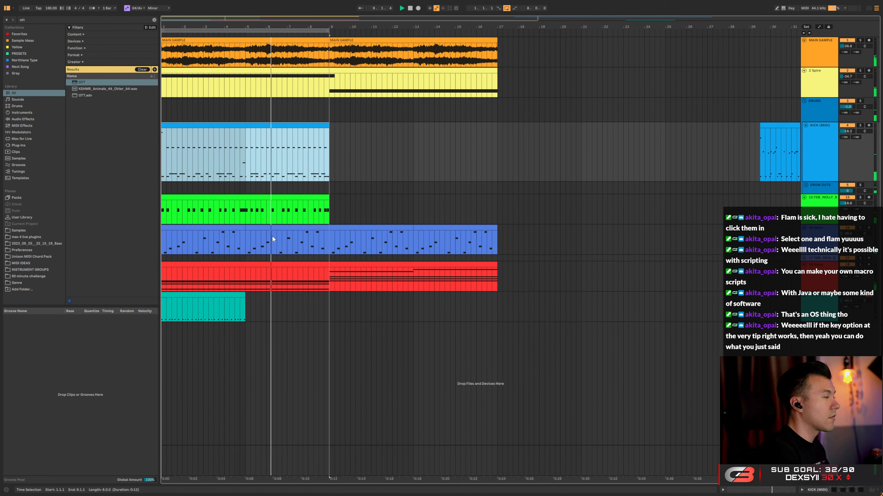
{"action": "left_click", "coordinate": [225, 298]}
{"action": "key", "text": "ctrl+d"}
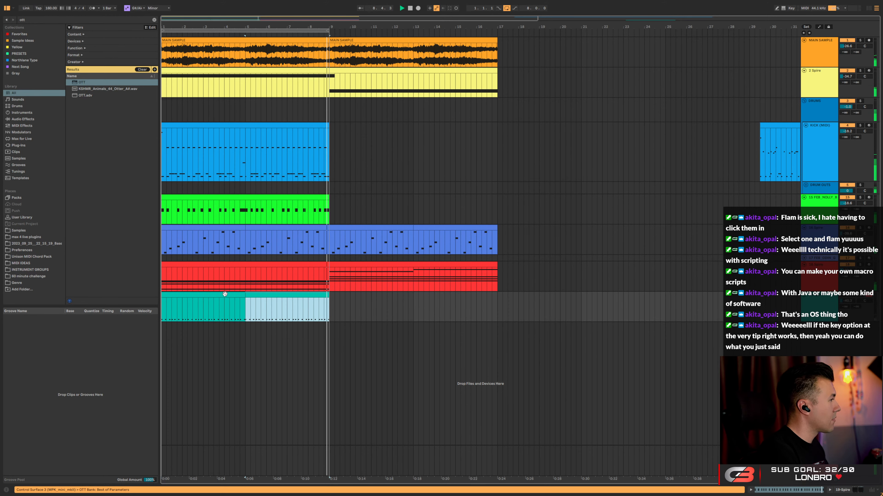
Add a G#1 note from 8.4.3 to 9.1.1 in the bass clip and fold the note grid to the scale
{"action": "double_click", "coordinate": [299, 202]}
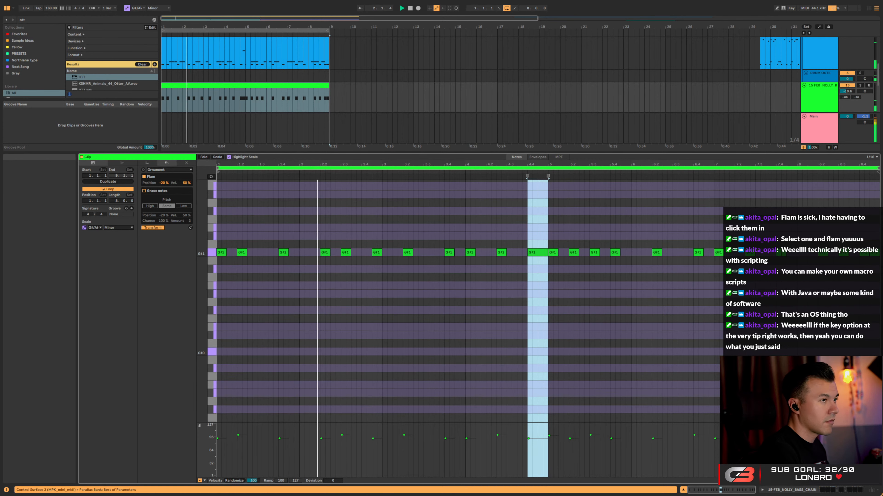
{"action": "double_click", "coordinate": [874, 253]}
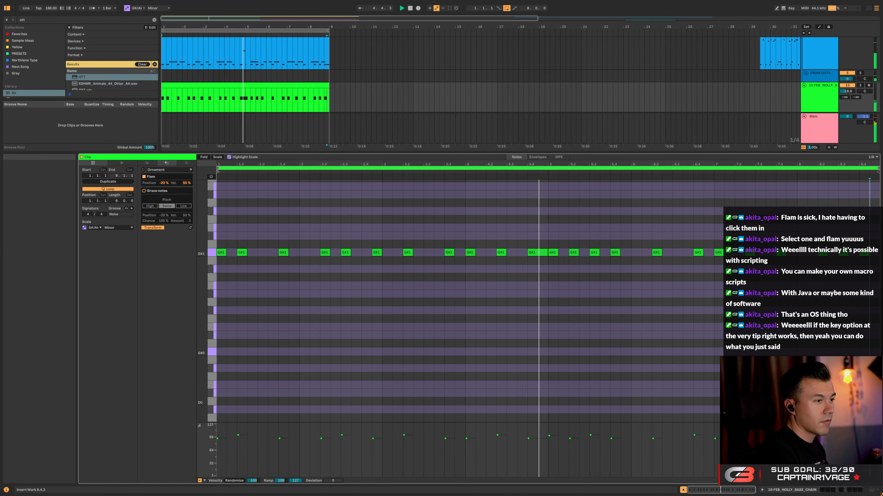
{"action": "double_click", "coordinate": [874, 253]}
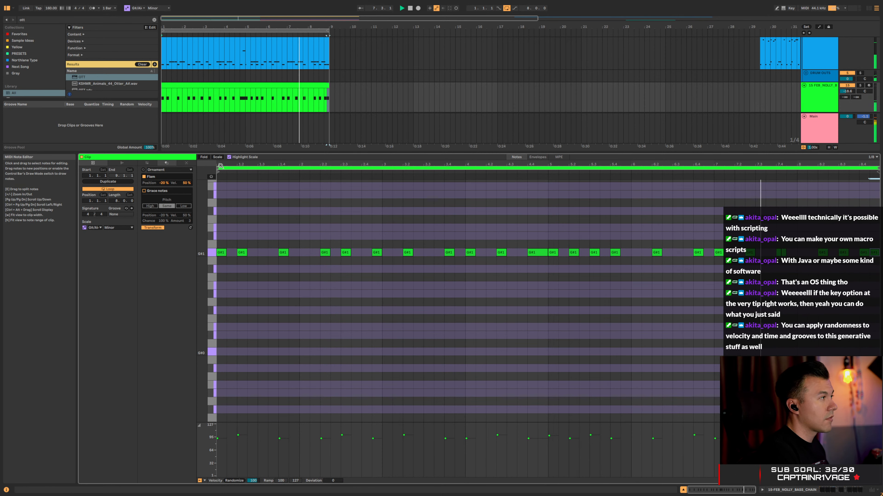
{"action": "left_click", "coordinate": [217, 157]}
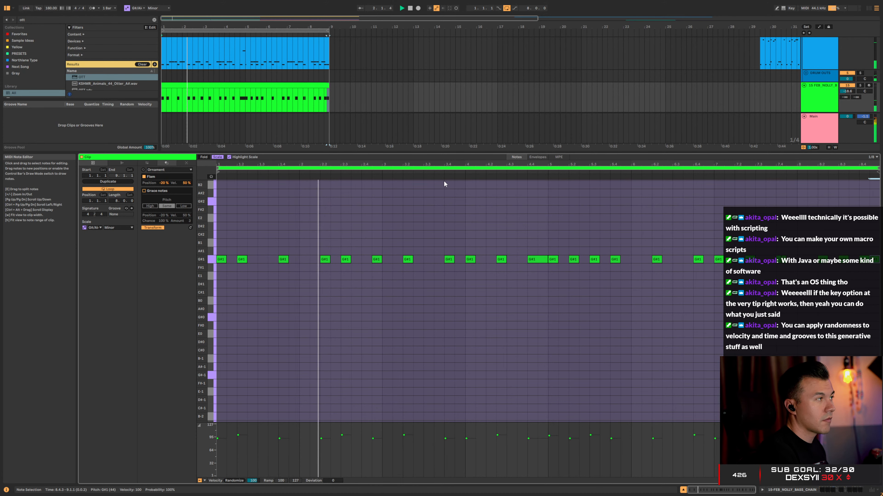
Close the bass clip's note view and adjust the bass track's volume in the arrangement
{"action": "left_click", "coordinate": [682, 490]}
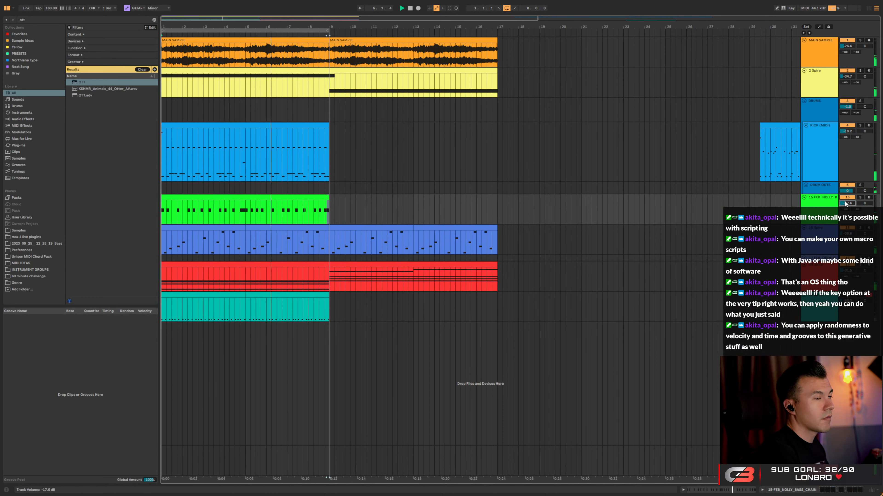
{"action": "left_click_drag", "start_coordinate": [845, 204], "coordinate": [845, 202]}
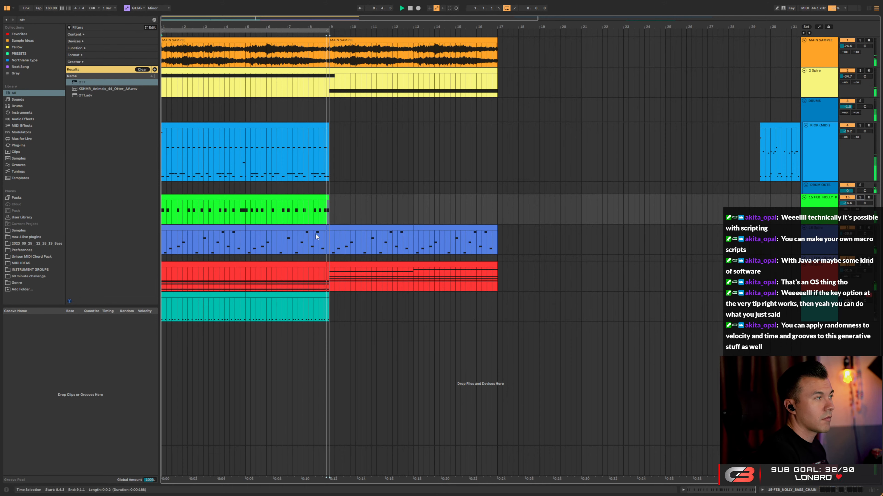
Select all notes in the bass clip and lengthen them slightly together
{"action": "left_click", "coordinate": [260, 198]}
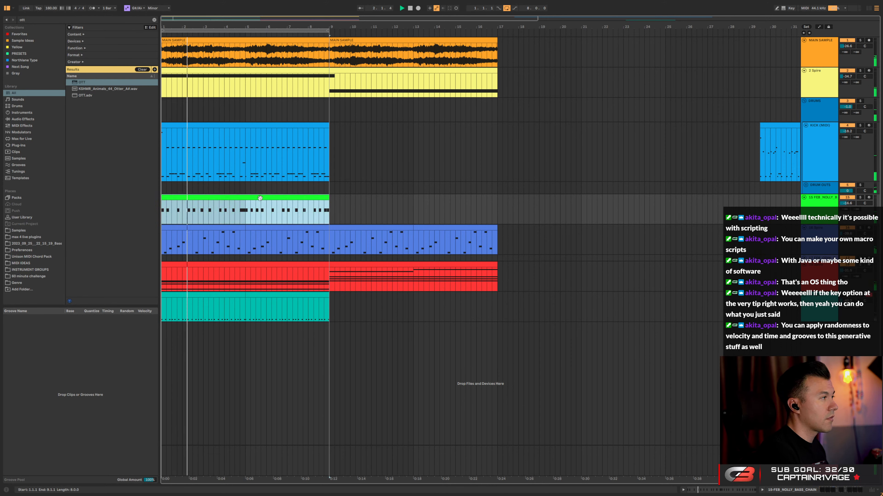
{"action": "double_click", "coordinate": [260, 198]}
{"action": "key", "text": "ctrl+a"}
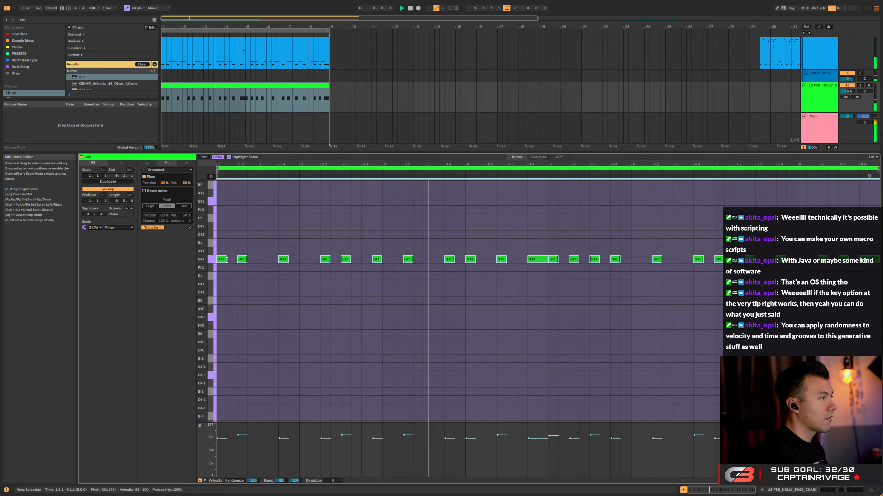
{"action": "right_click", "coordinate": [241, 236]}
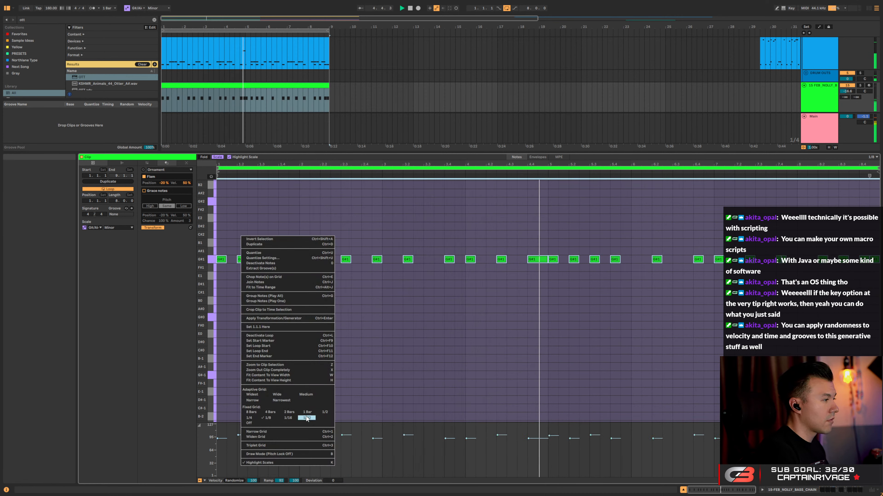
{"action": "left_click", "coordinate": [230, 208]}
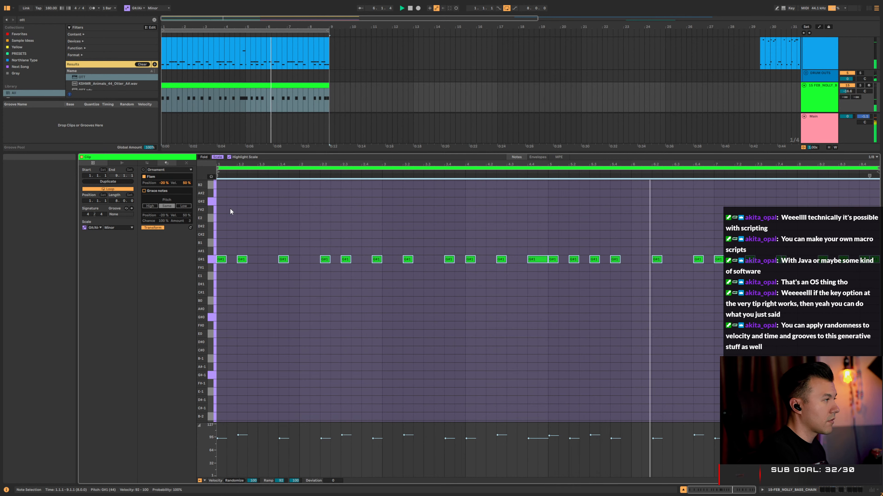
{"action": "left_click_drag", "start_coordinate": [226, 259], "coordinate": [229, 259]}
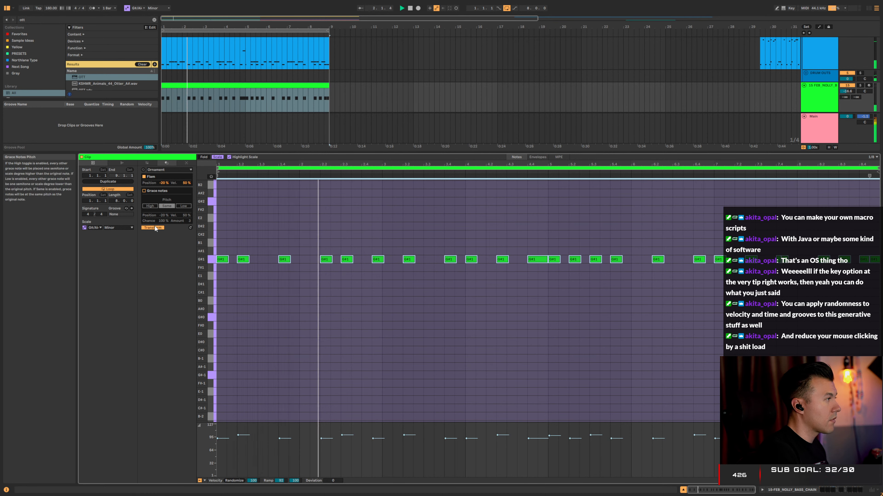
Humanize all notes in the bass clip and then in the drum clip, using the 10 % amount
{"action": "left_click", "coordinate": [152, 162]}
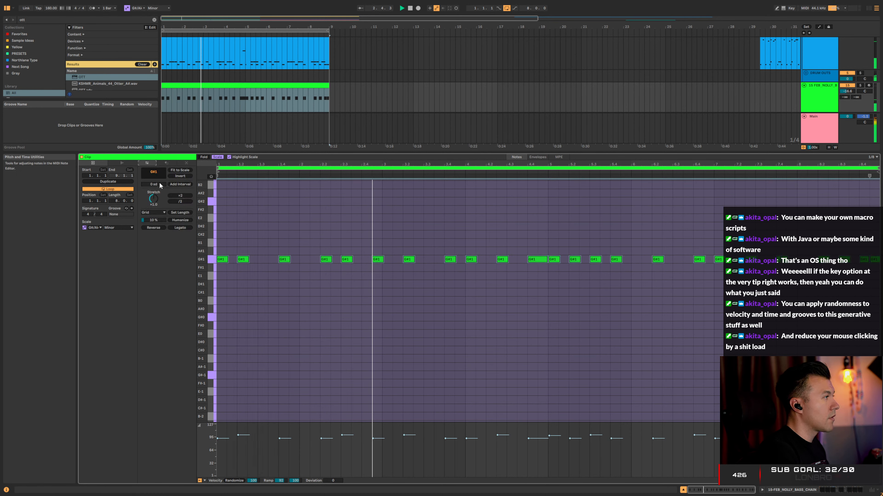
{"action": "left_click", "coordinate": [175, 220]}
{"action": "left_click", "coordinate": [231, 58]}
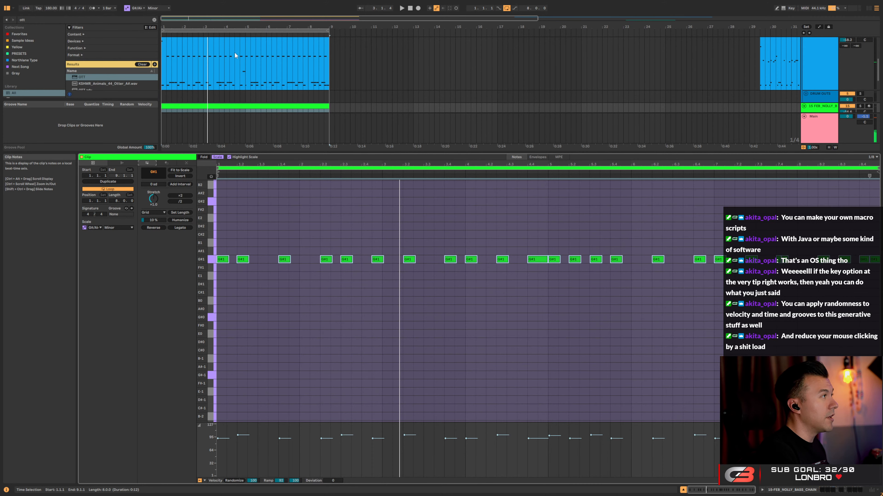
{"action": "double_click", "coordinate": [234, 53]}
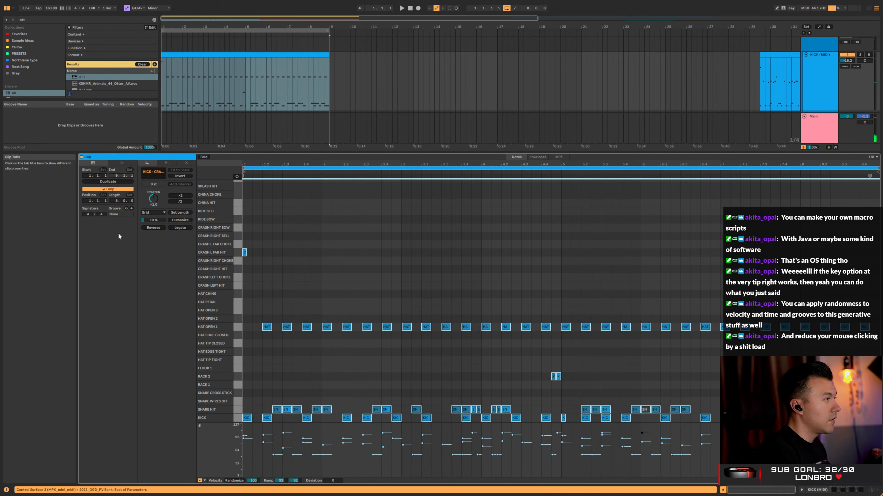
{"action": "left_click", "coordinate": [176, 220]}
{"action": "key", "text": "space"}
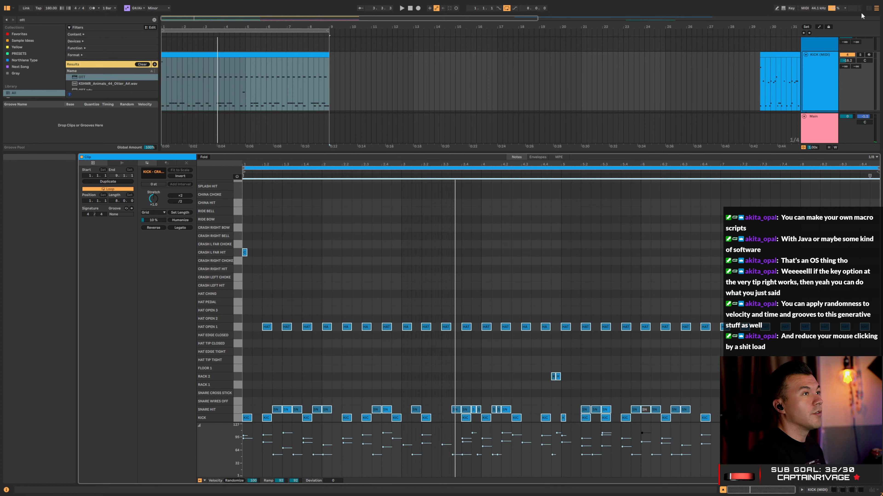
Check in key mapping mode whether the drum clip's pitch, time and transformation tools can be mapped to keys
{"action": "left_click", "coordinate": [791, 8]}
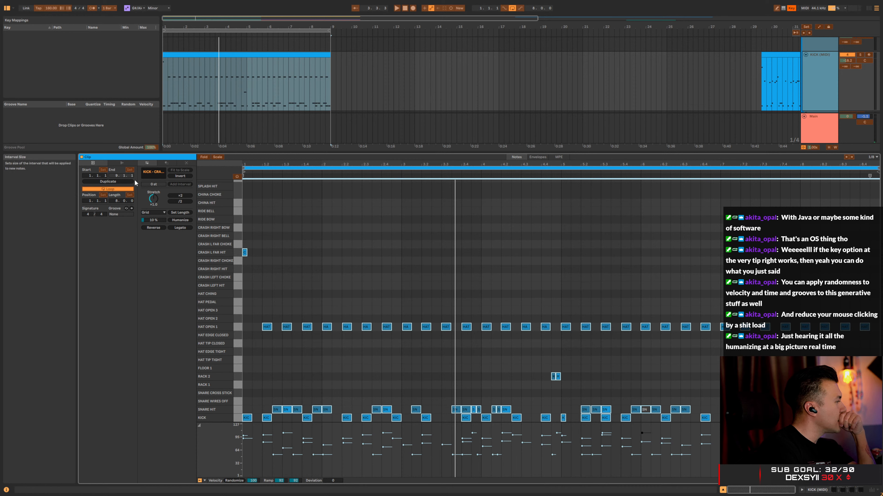
{"action": "left_click", "coordinate": [689, 151]}
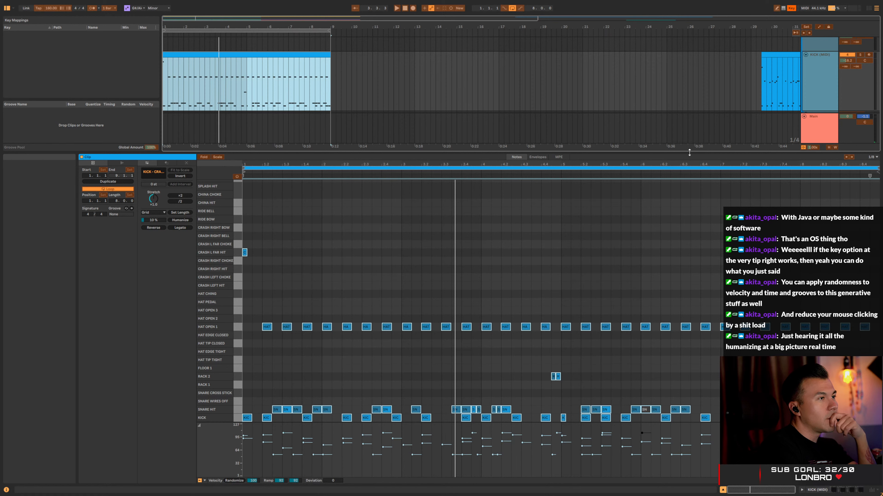
{"action": "left_click_drag", "start_coordinate": [689, 152], "coordinate": [676, 226]}
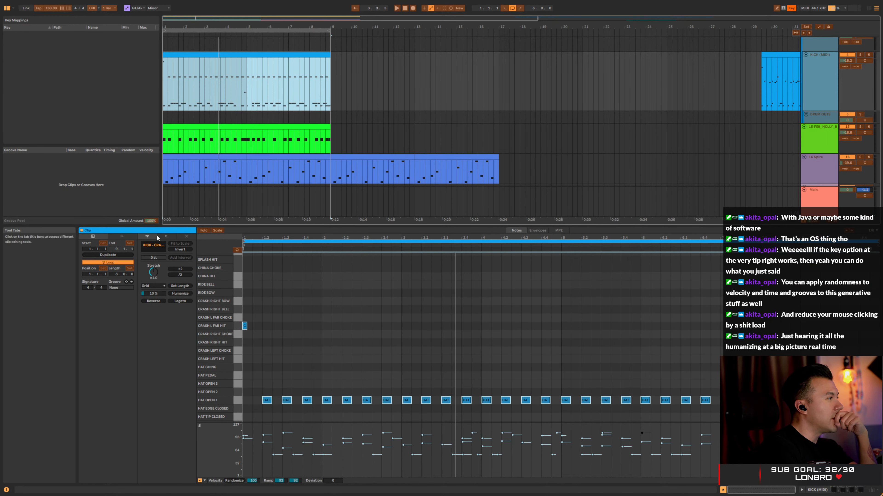
{"action": "left_click", "coordinate": [178, 236]}
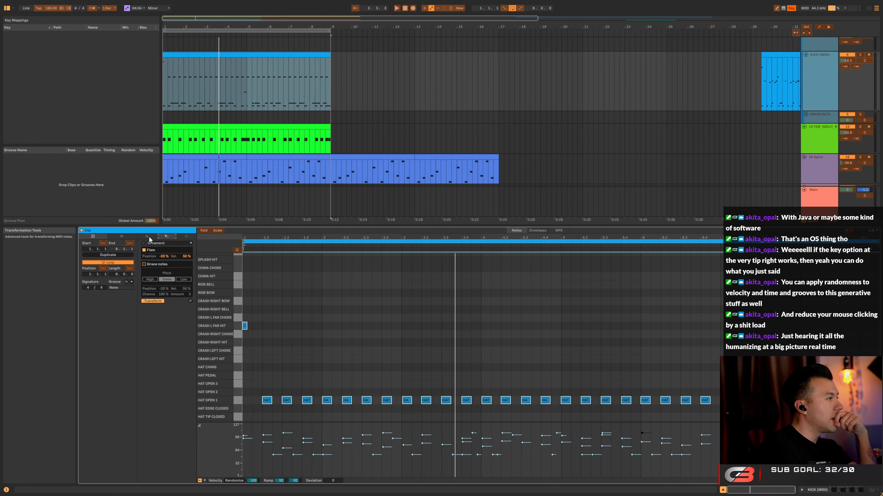
{"action": "left_click", "coordinate": [165, 237]}
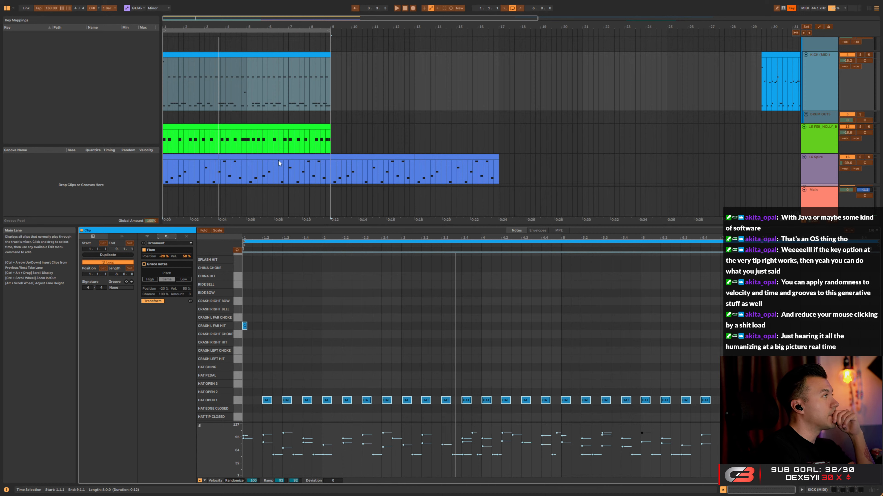
{"action": "left_click", "coordinate": [791, 8]}
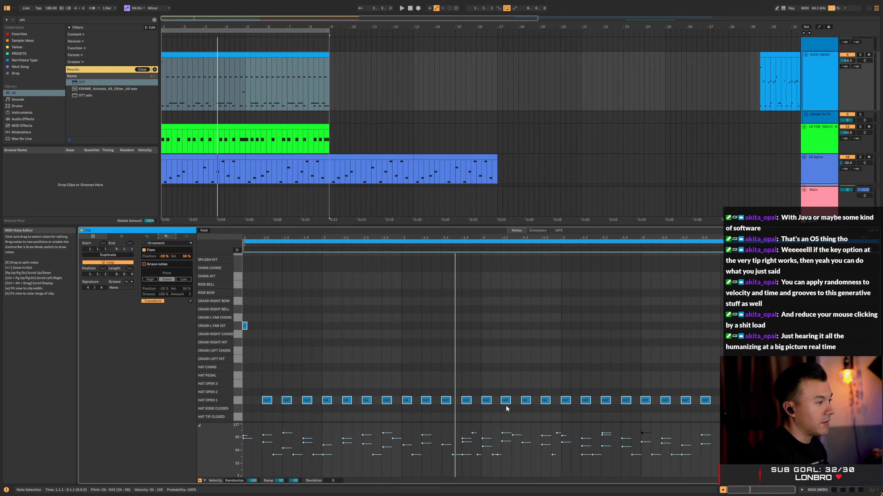
Play the humanized drum pattern, inspect its notes, and listen to the loop in the full arrangement
{"action": "key", "text": "space"}
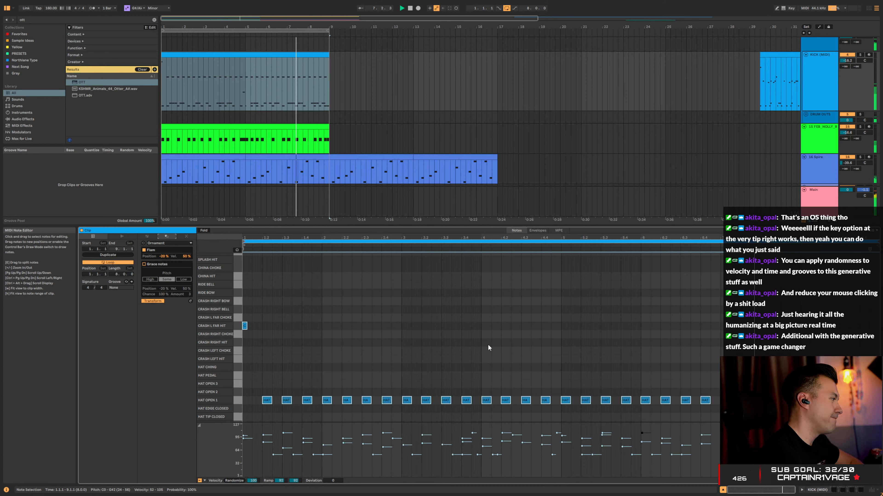
{"action": "scroll", "coordinate": [519, 279], "scroll_direction": "down", "scroll_amount": 5}
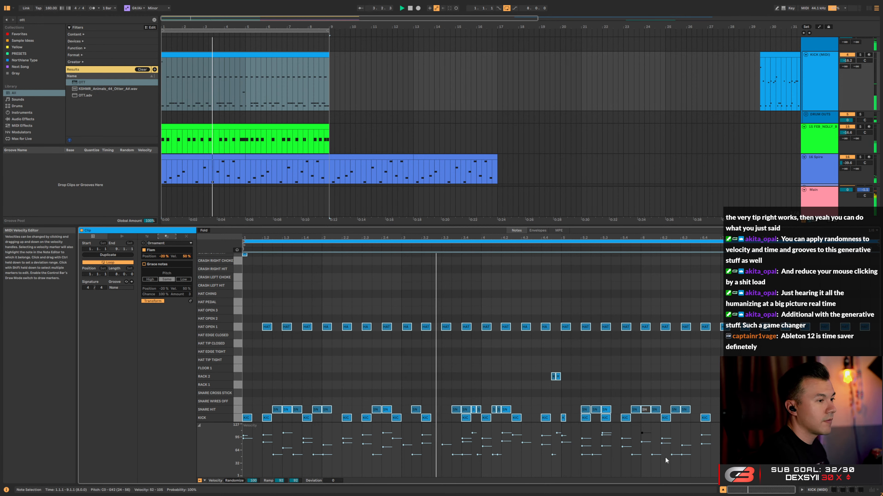
{"action": "left_click", "coordinate": [722, 490]}
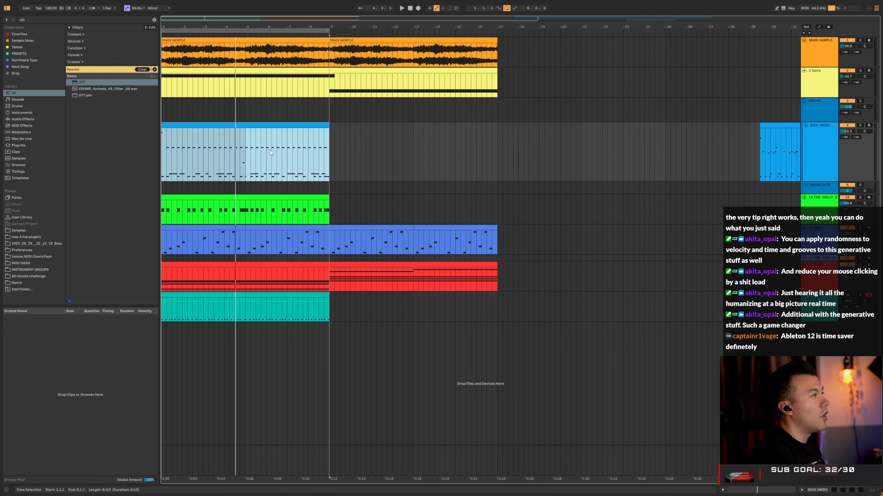
{"action": "key", "text": "space"}
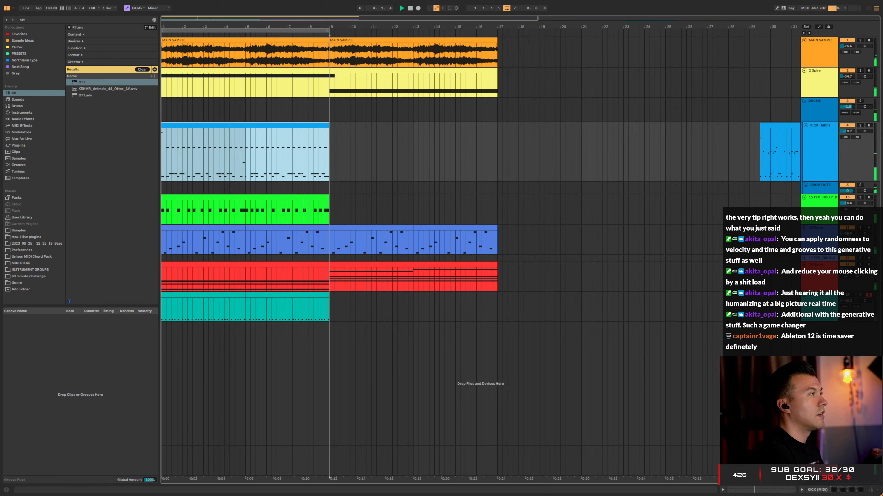
Select the clips on all tracks from bar 1 to 17 and move them together so they start in bar 13
{"action": "key", "text": "plus"}
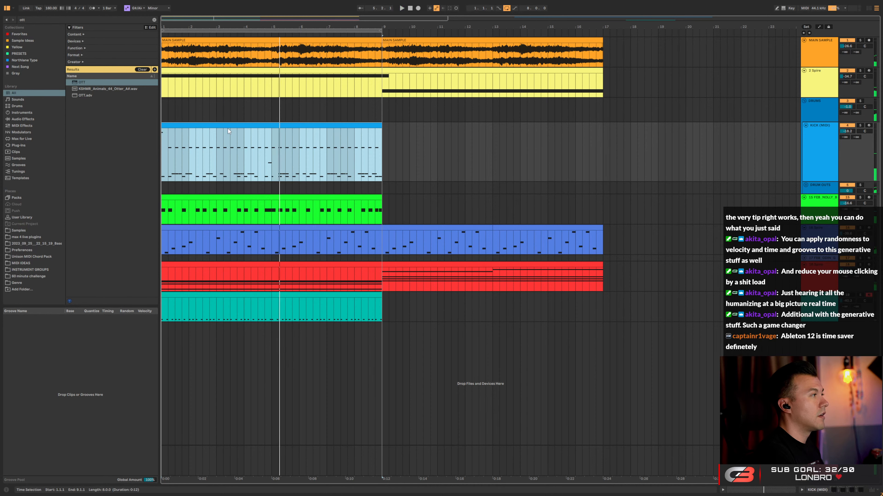
{"action": "left_click", "coordinate": [245, 296], "text": "shift"}
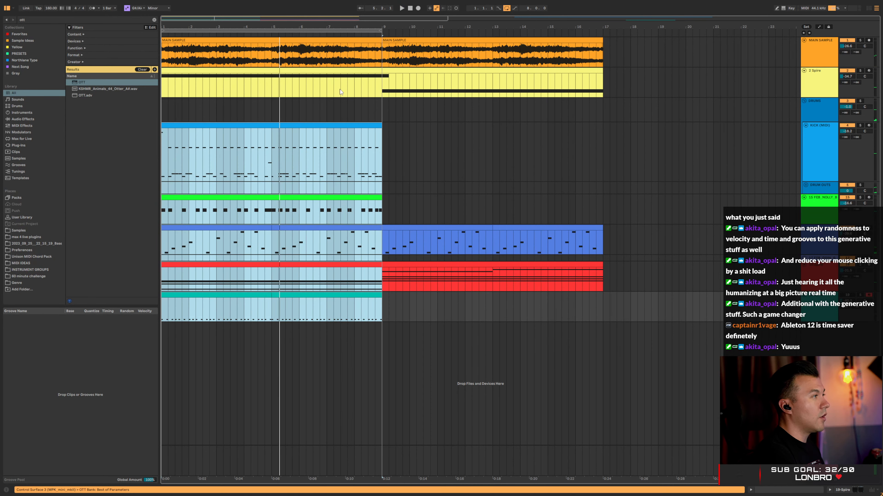
{"action": "left_click", "coordinate": [576, 264], "text": "shift"}
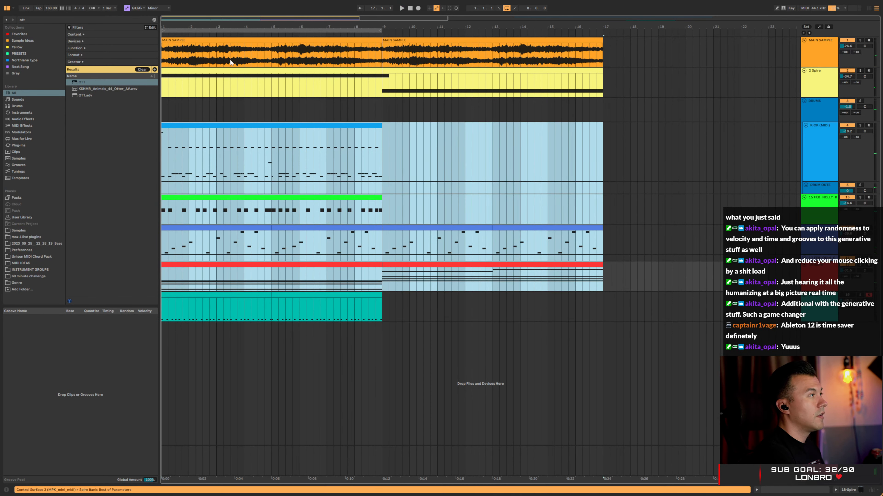
{"action": "left_click", "coordinate": [213, 48]}
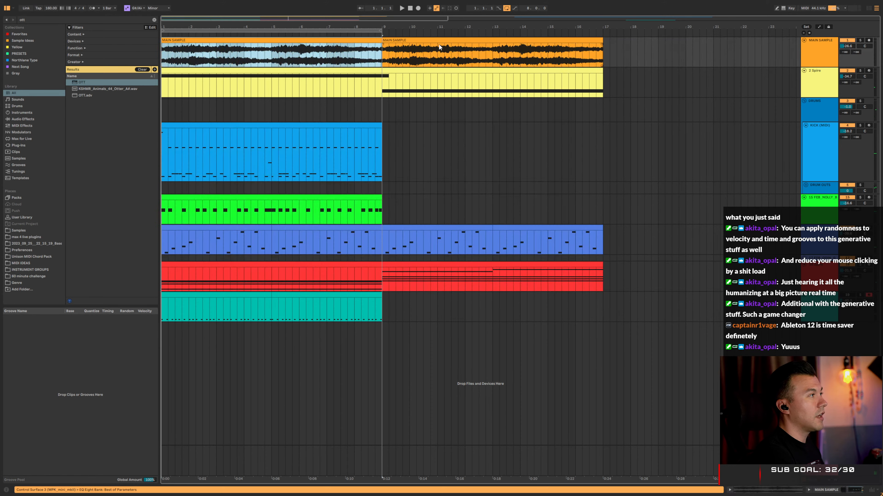
{"action": "left_click", "coordinate": [603, 306], "text": "shift"}
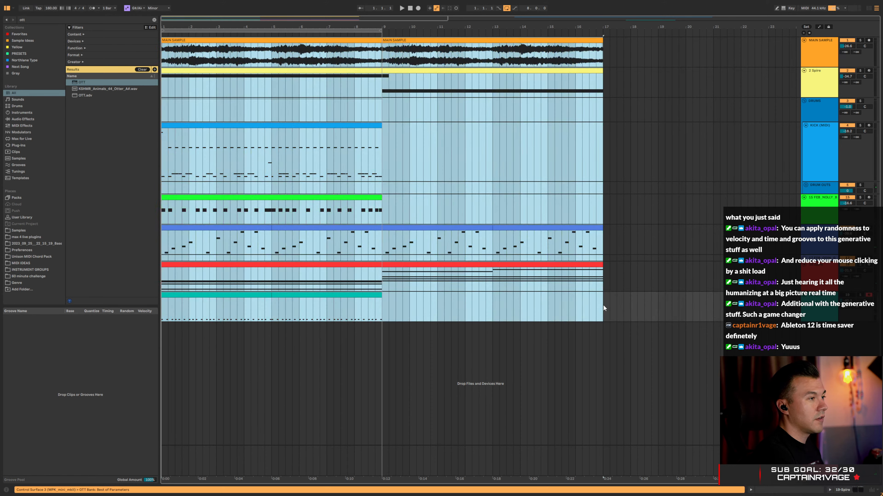
{"action": "left_click", "coordinate": [211, 43]}
{"action": "left_click", "coordinate": [203, 41]}
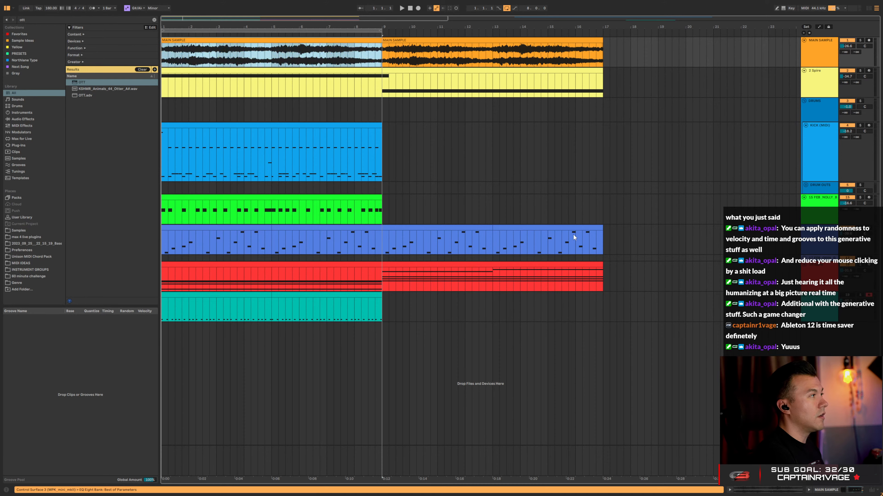
{"action": "left_click", "coordinate": [602, 306], "text": "shift"}
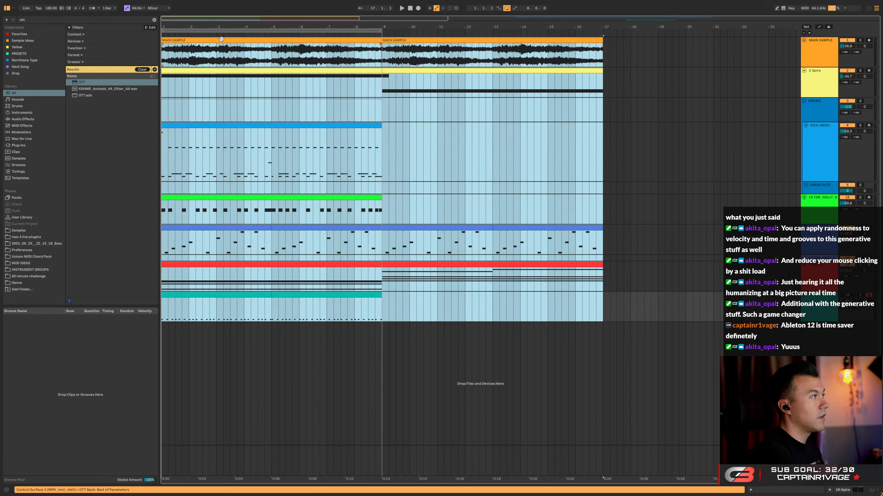
{"action": "left_click_drag", "start_coordinate": [222, 39], "coordinate": [570, 55]}
{"action": "left_click", "coordinate": [465, 72]}
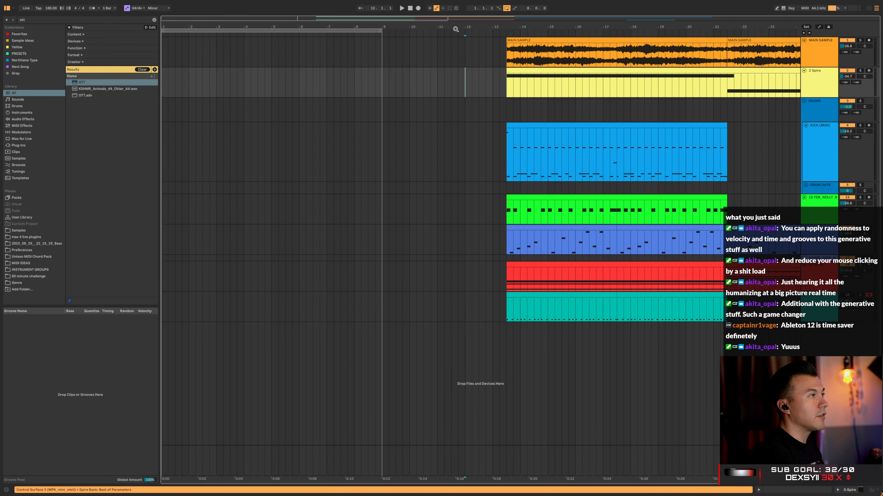
{"action": "left_click_drag", "start_coordinate": [455, 29], "coordinate": [455, 14]}
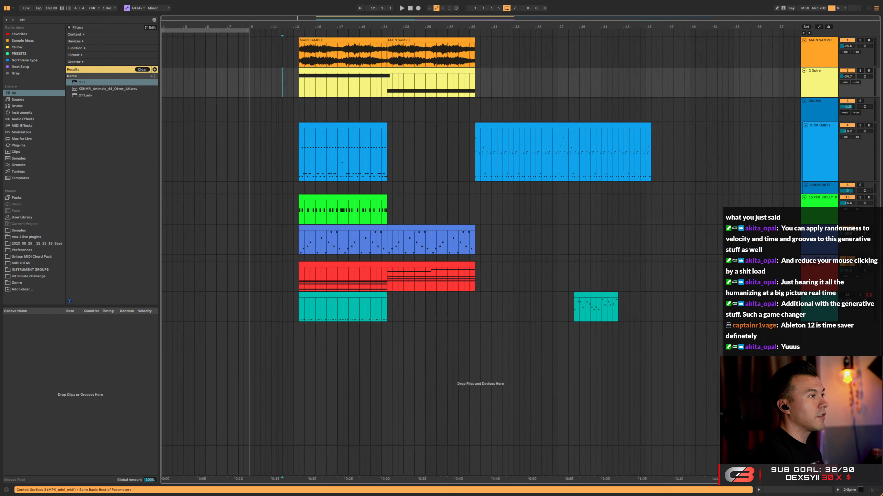
Copy the first 8-bar MAIN SAMPLE clip to bar 1 and play it
{"action": "left_click", "coordinate": [324, 263]}
{"action": "left_click", "coordinate": [320, 41]}
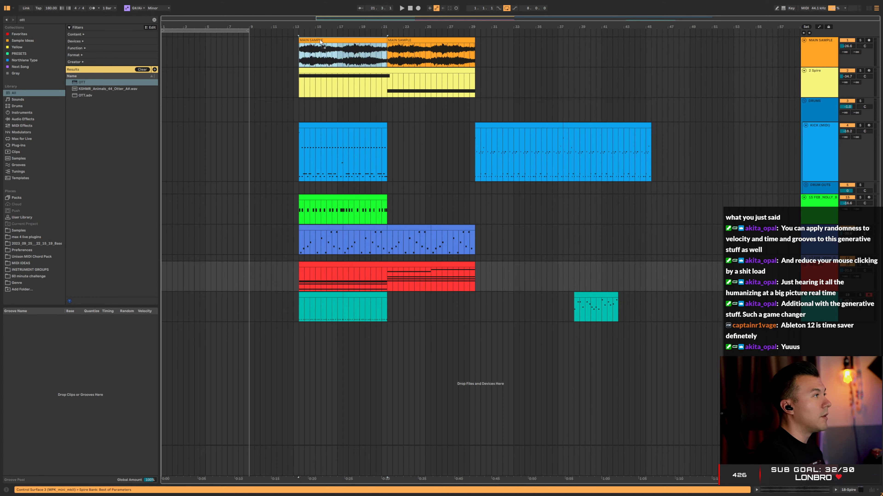
{"action": "left_click_drag", "start_coordinate": [207, 33], "coordinate": [190, 44]}
{"action": "key", "text": "space"}
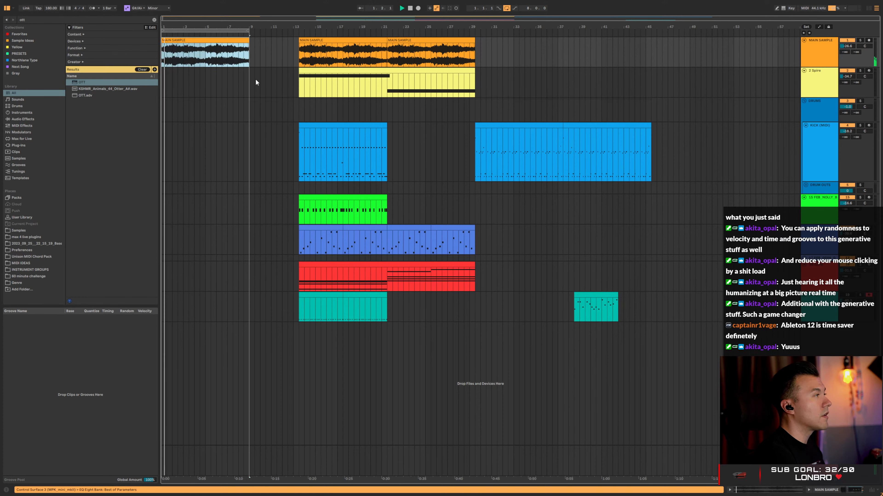
Copy the first 8 bars of the red 18-Spire chord clip to bar 1 and play them with the sample
{"action": "left_click_drag", "start_coordinate": [326, 267], "coordinate": [168, 269]}
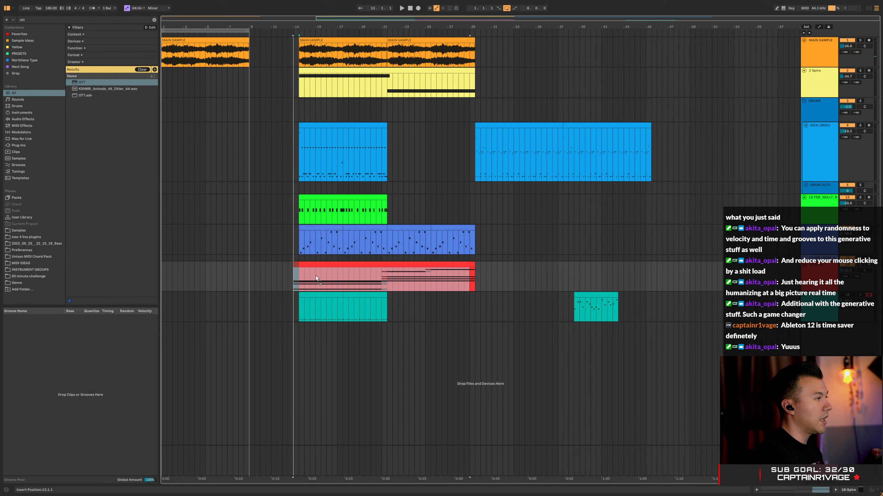
{"action": "left_click", "coordinate": [382, 275]}
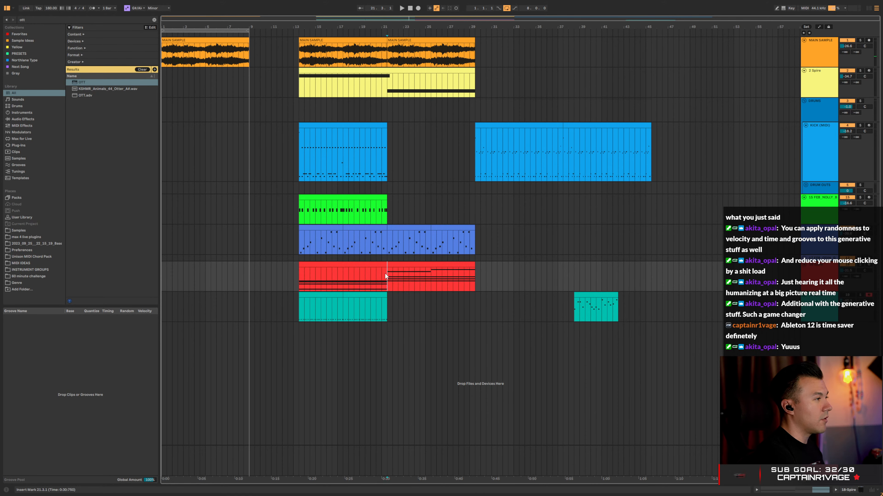
{"action": "left_click", "coordinate": [311, 265]}
{"action": "left_click_drag", "start_coordinate": [310, 265], "coordinate": [169, 266]}
{"action": "key", "text": "space"}
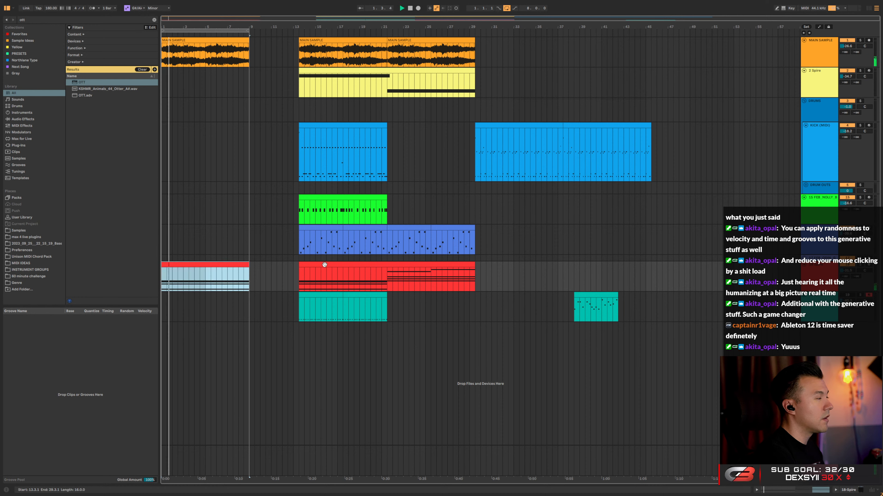
Show only scale notes in the copied red chord clip, delete its two highest sustained notes, and play the result
{"action": "left_click", "coordinate": [224, 267]}
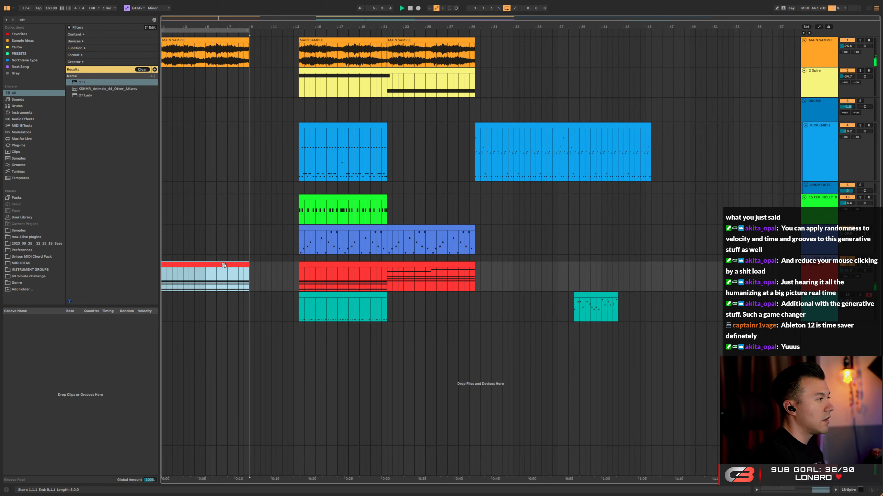
{"action": "key", "text": "space"}
{"action": "double_click", "coordinate": [224, 267]}
{"action": "left_click", "coordinate": [439, 305]}
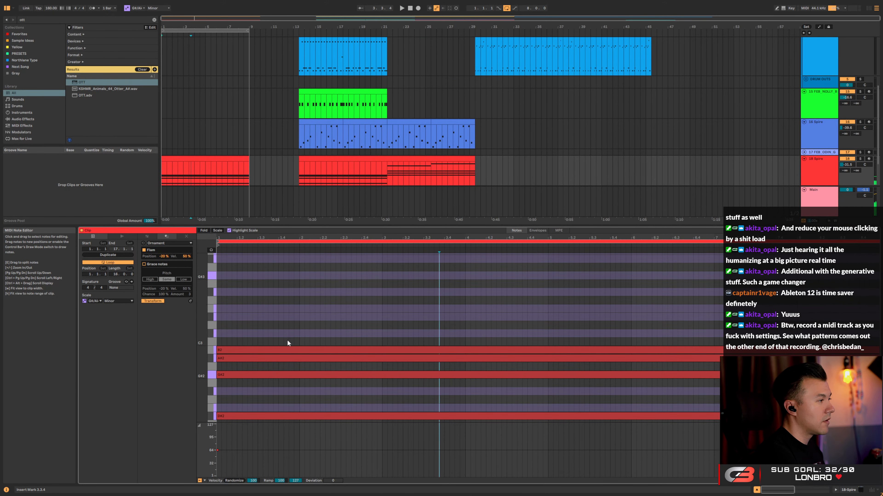
{"action": "left_click", "coordinate": [212, 231]}
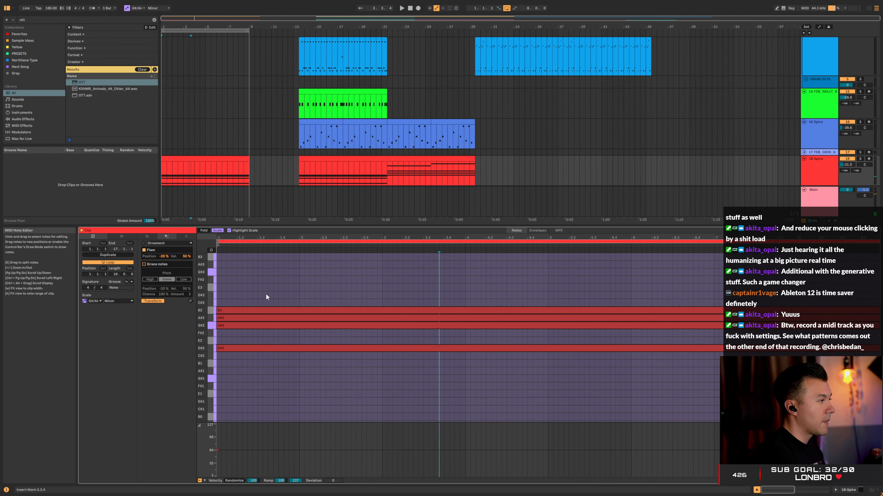
{"action": "left_click_drag", "start_coordinate": [266, 293], "coordinate": [265, 319]}
{"action": "key", "text": "Delete"}
{"action": "key", "text": "space"}
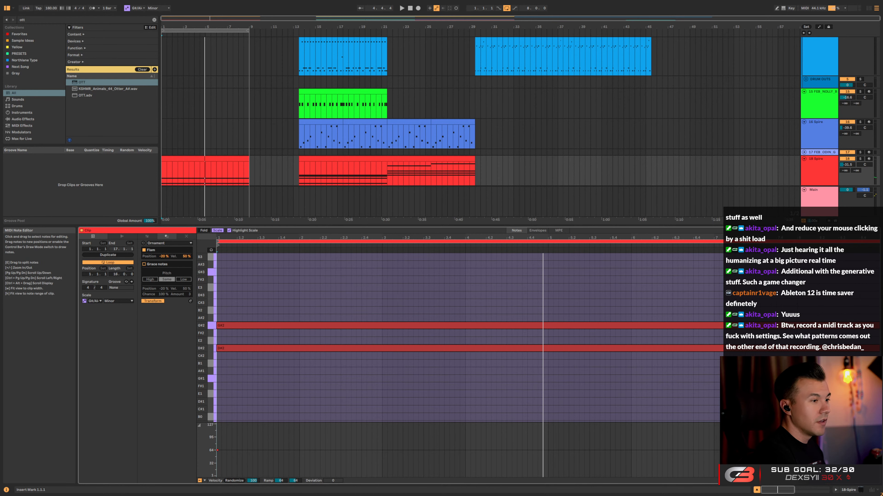
Copy the first 4 bars of the teal 19-Spire clip to bar 1, duplicate them at bar 5, and listen to the section
{"action": "key", "text": "ctrl+alt+l"}
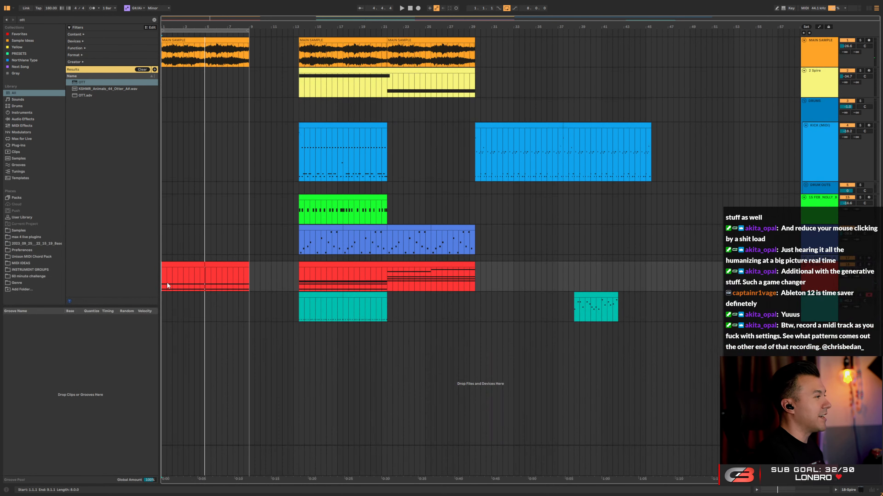
{"action": "key", "text": "space"}
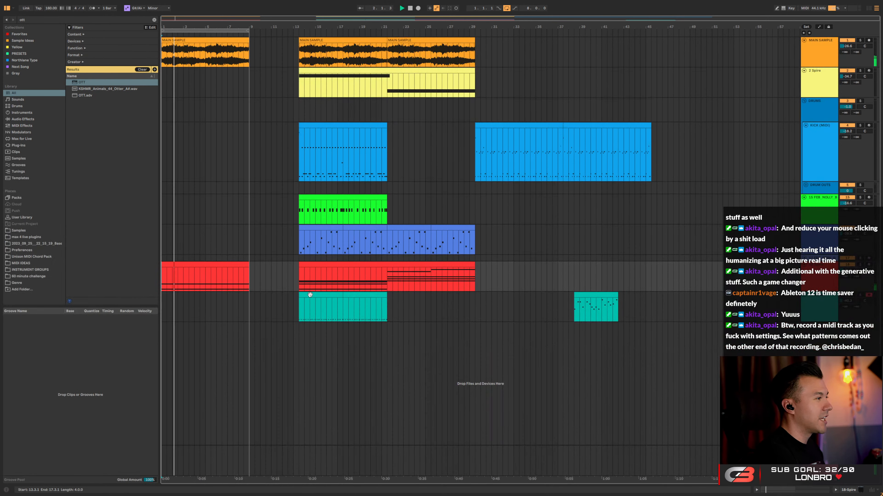
{"action": "key", "text": "space"}
{"action": "left_click", "coordinate": [221, 299]}
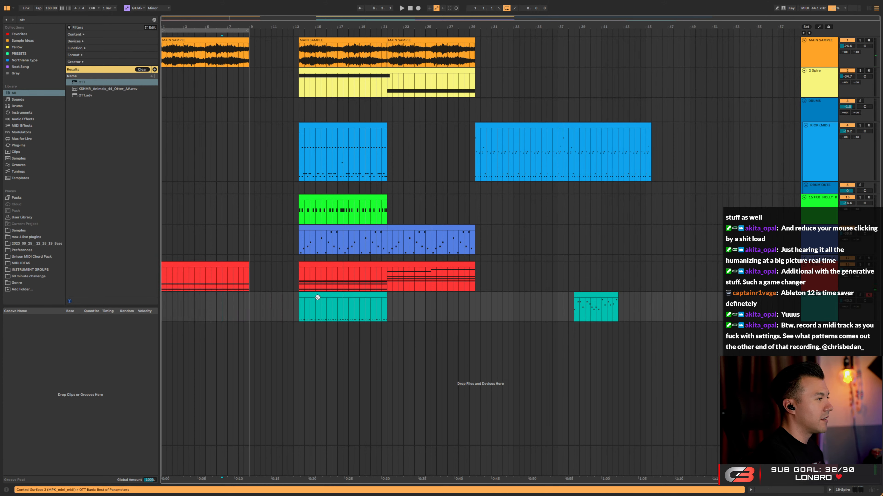
{"action": "left_click_drag", "start_coordinate": [205, 306], "coordinate": [166, 302]}
{"action": "key", "text": "ctrl+d"}
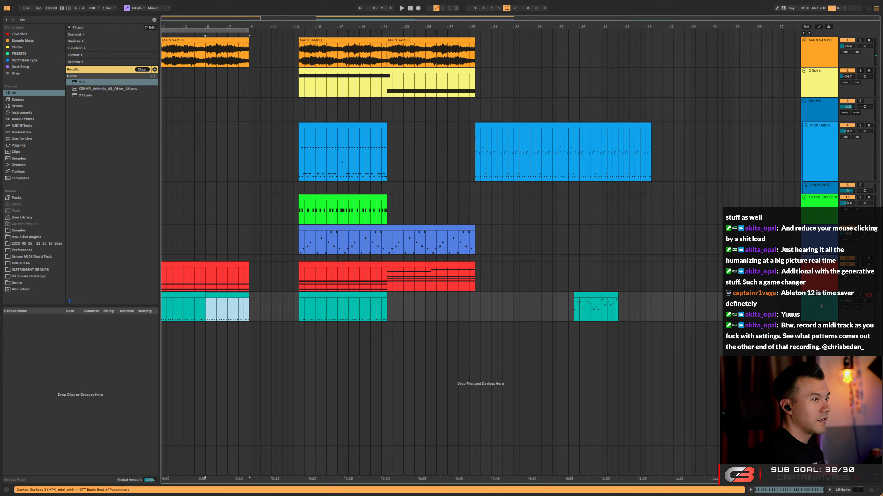
{"action": "key", "text": "space"}
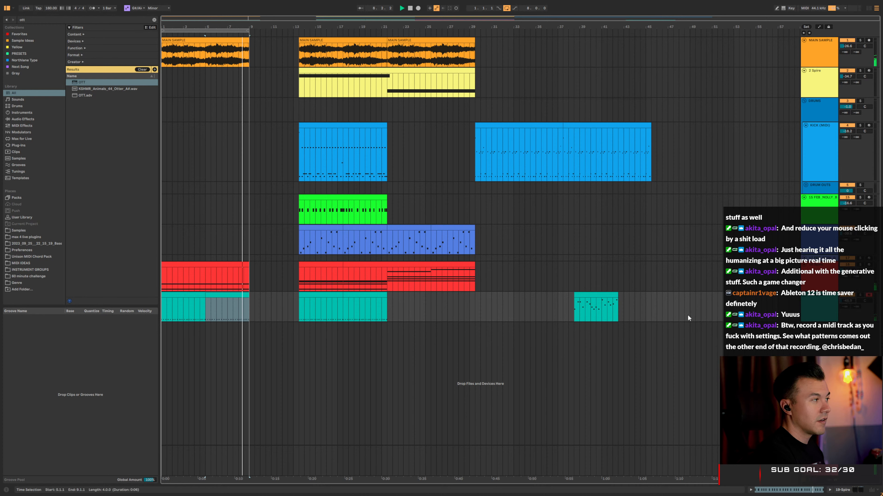
{"action": "key", "text": "space"}
Remove the teal clip's duplicate at bar 5 and delete all notes in the copy at bar 1
{"action": "double_click", "coordinate": [225, 298]}
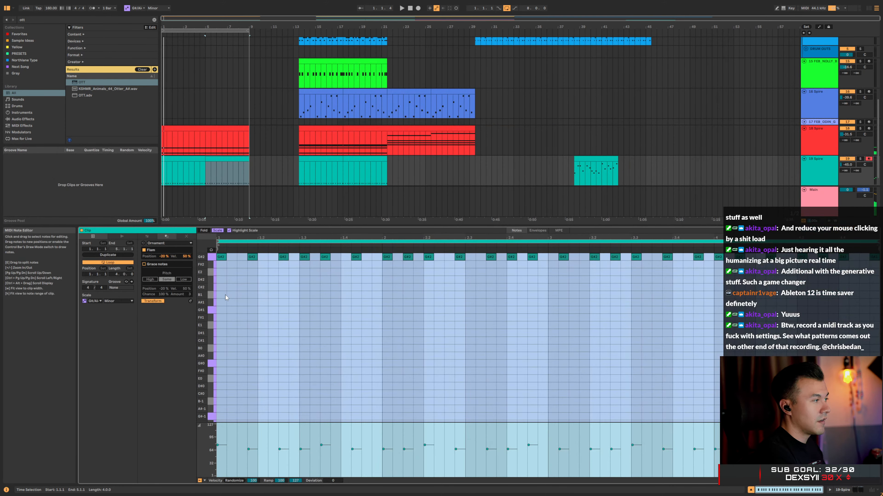
{"action": "key", "text": "ctrl+alt+l"}
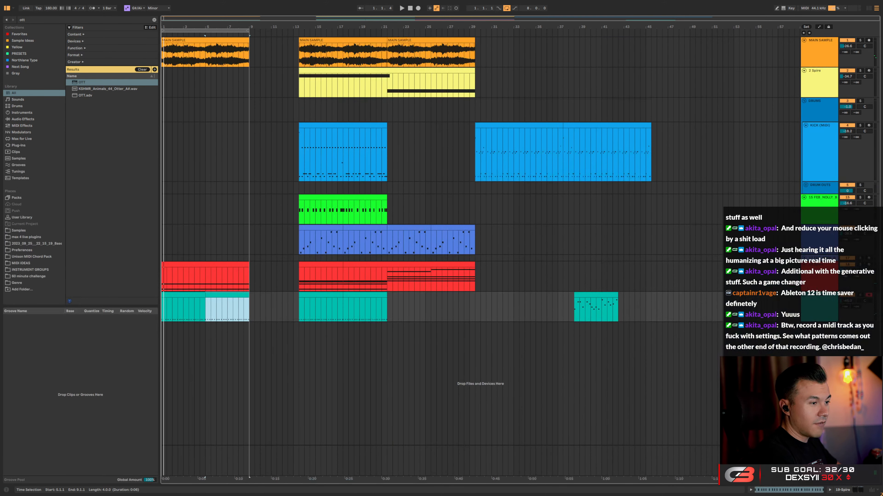
{"action": "double_click", "coordinate": [184, 294]}
{"action": "left_click", "coordinate": [368, 312]}
{"action": "key", "text": "ctrl+a"}
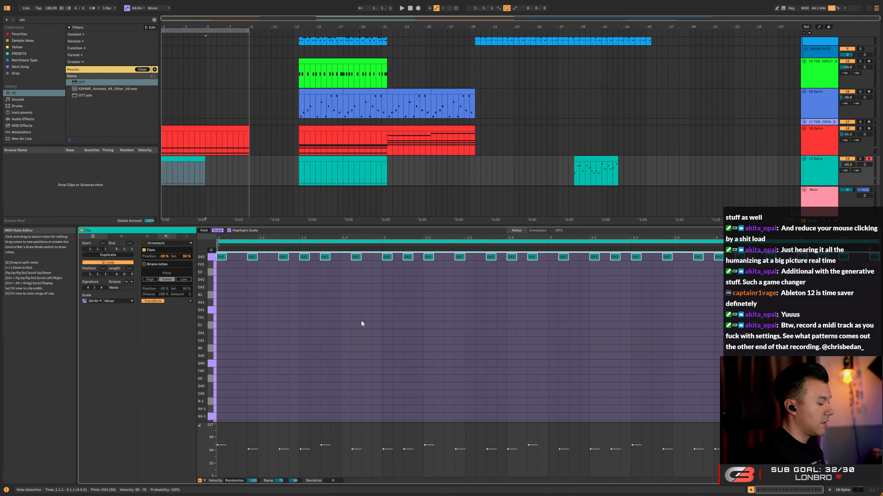
{"action": "key", "text": "Delete"}
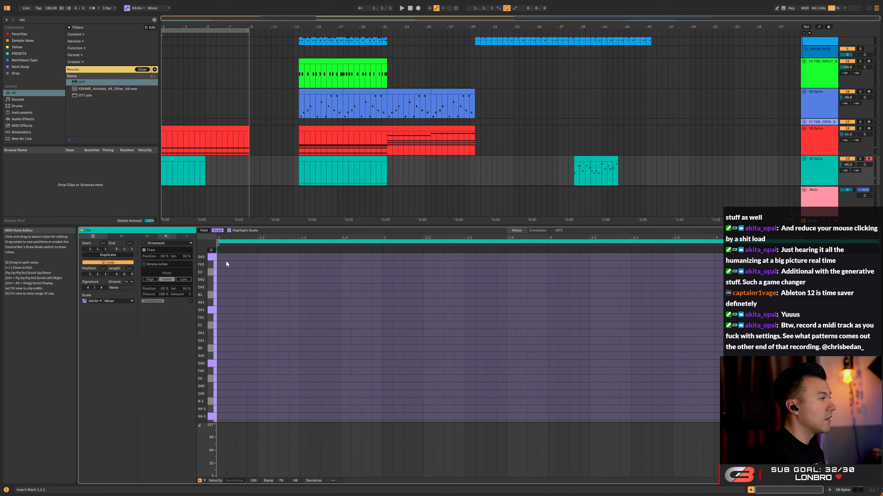
Add a G# note at the start of the emptied teal clip and apply a Set Length value of 1 to it
{"action": "double_click", "coordinate": [219, 259]}
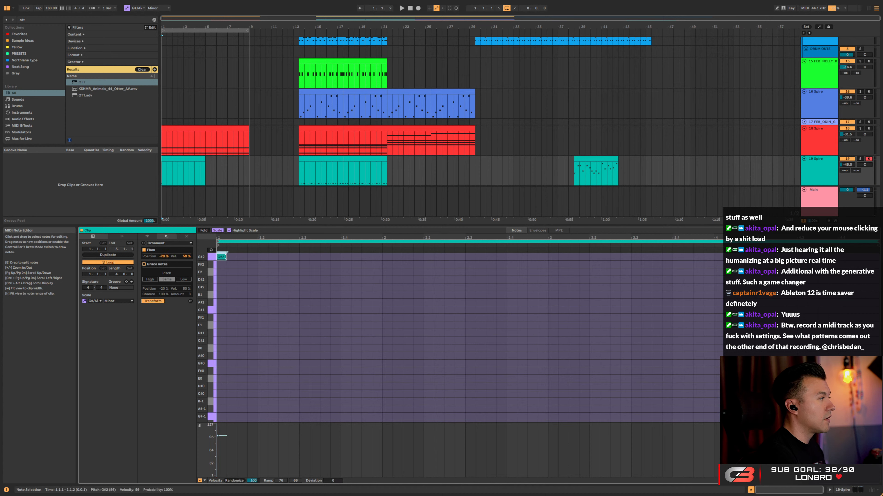
{"action": "left_click", "coordinate": [147, 236]}
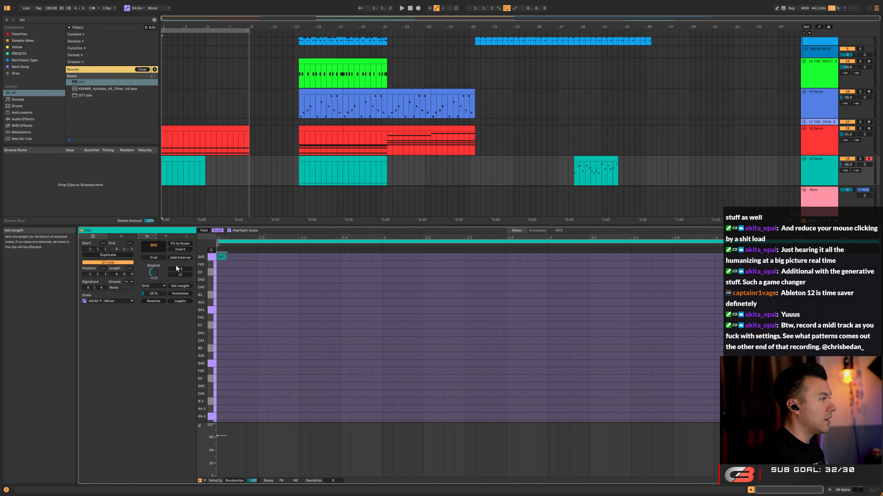
{"action": "left_click", "coordinate": [172, 286]}
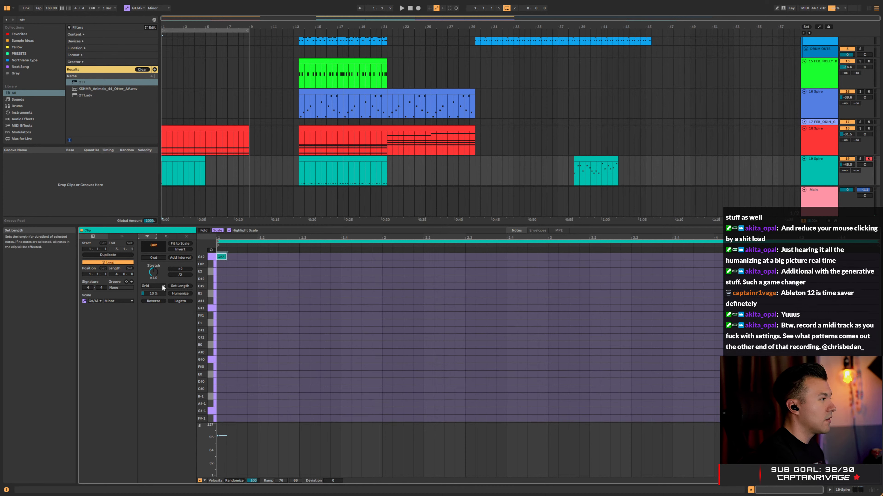
{"action": "left_click", "coordinate": [162, 285]}
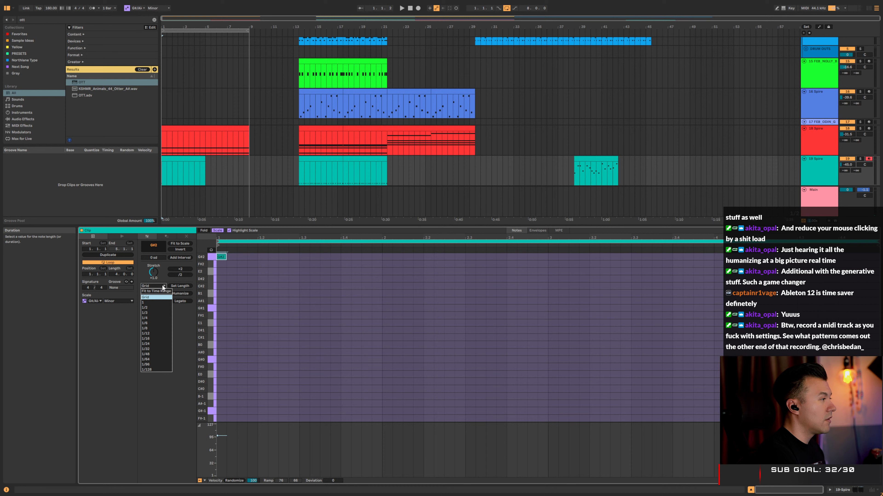
{"action": "left_click", "coordinate": [148, 302]}
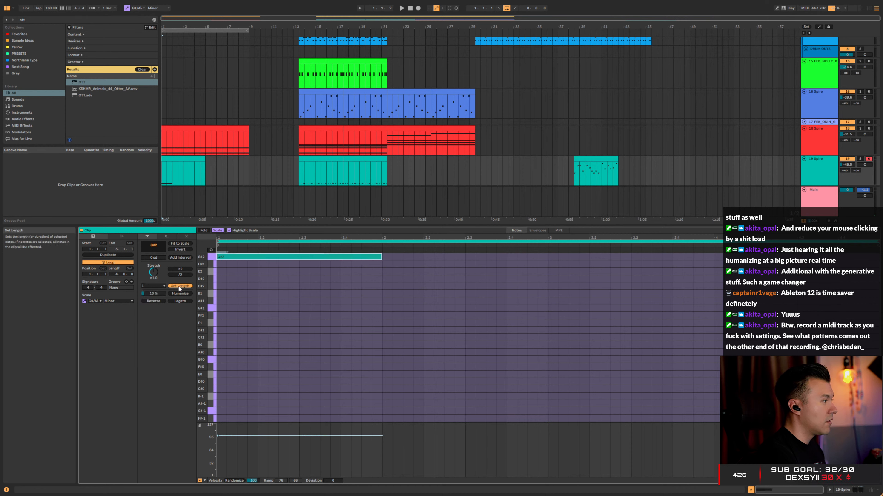
Set the G# note's length to 1/16 and double it with the ×2 stretch
{"action": "left_click", "coordinate": [162, 286]}
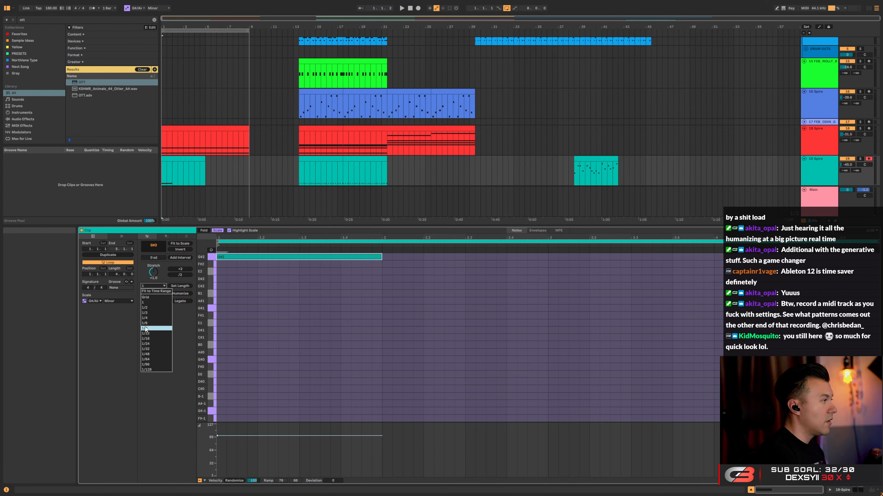
{"action": "left_click", "coordinate": [152, 339]}
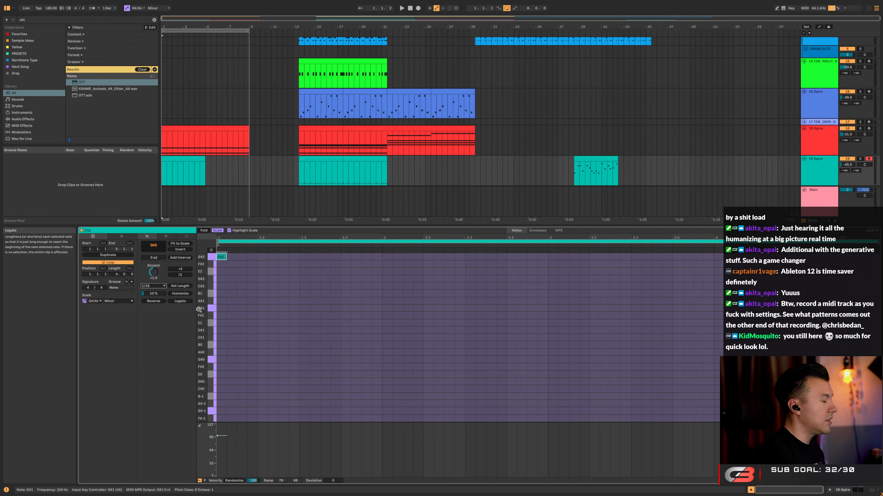
{"action": "left_click", "coordinate": [184, 270]}
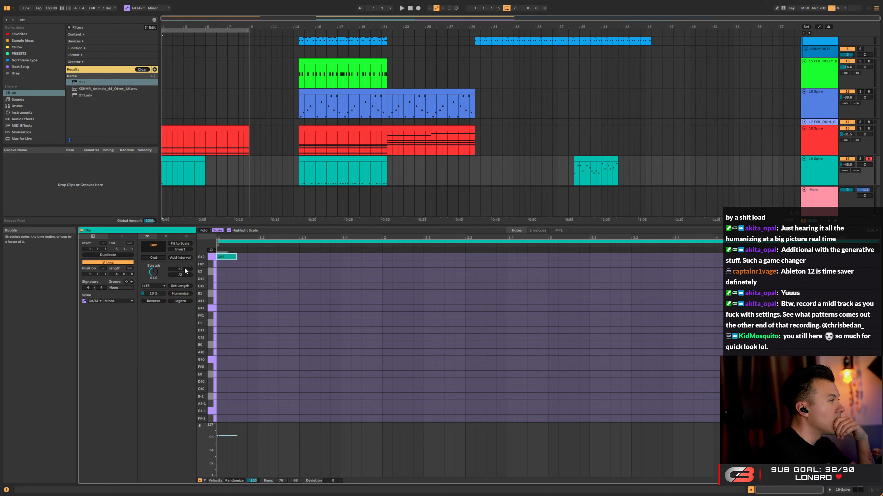
Try repeated ×2 and ÷2 stretches on the G# note, ending with it stretched across the whole 4-bar clip
{"action": "left_click", "coordinate": [184, 270]}
{"action": "left_click", "coordinate": [184, 270]}
{"action": "left_click", "coordinate": [184, 269]}
{"action": "left_click", "coordinate": [185, 270]}
{"action": "left_click", "coordinate": [185, 269]}
{"action": "left_click", "coordinate": [185, 269]}
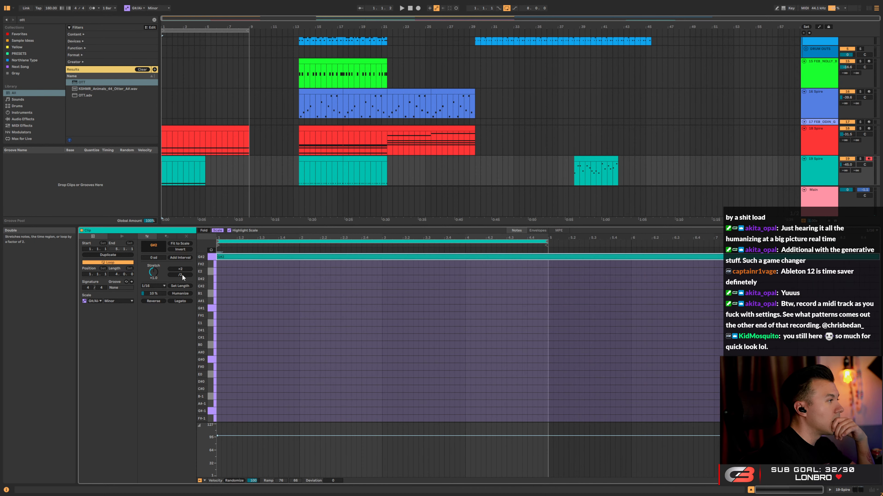
{"action": "left_click", "coordinate": [182, 274]}
{"action": "left_click", "coordinate": [183, 274]}
{"action": "left_click", "coordinate": [183, 274]}
{"action": "left_click", "coordinate": [182, 274]}
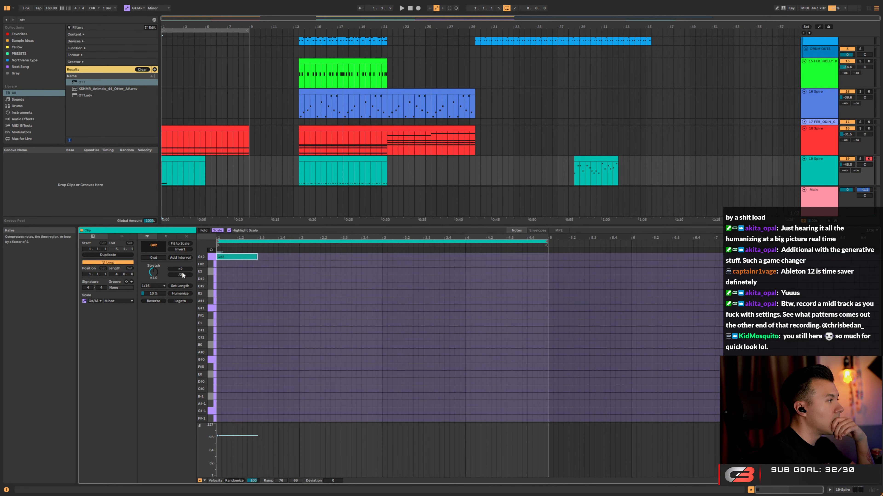
{"action": "left_click", "coordinate": [182, 269]}
{"action": "left_click", "coordinate": [182, 269]}
{"action": "left_click", "coordinate": [183, 269]}
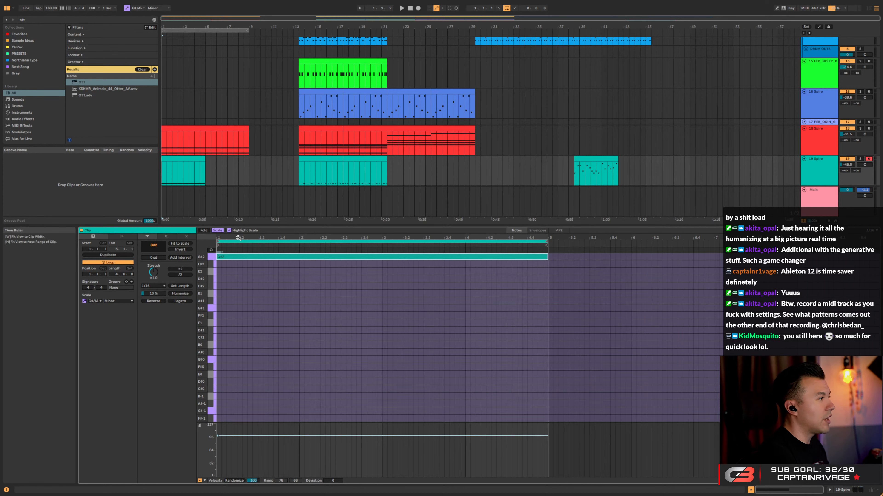
Try shortening the G# note with four ÷2 stretches, and lengthen it again with four ×2 stretches
{"action": "key", "text": "w"}
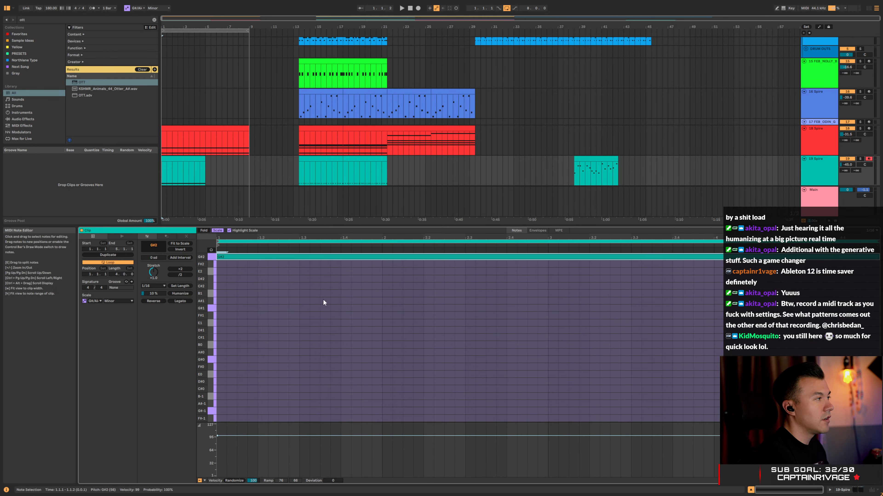
{"action": "left_click", "coordinate": [184, 275]}
{"action": "left_click", "coordinate": [184, 276]}
{"action": "left_click", "coordinate": [184, 275]}
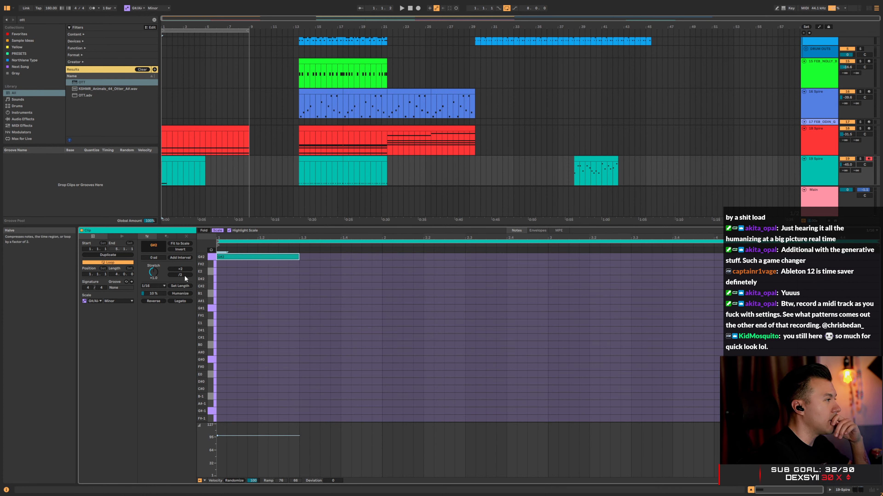
{"action": "left_click", "coordinate": [184, 275]}
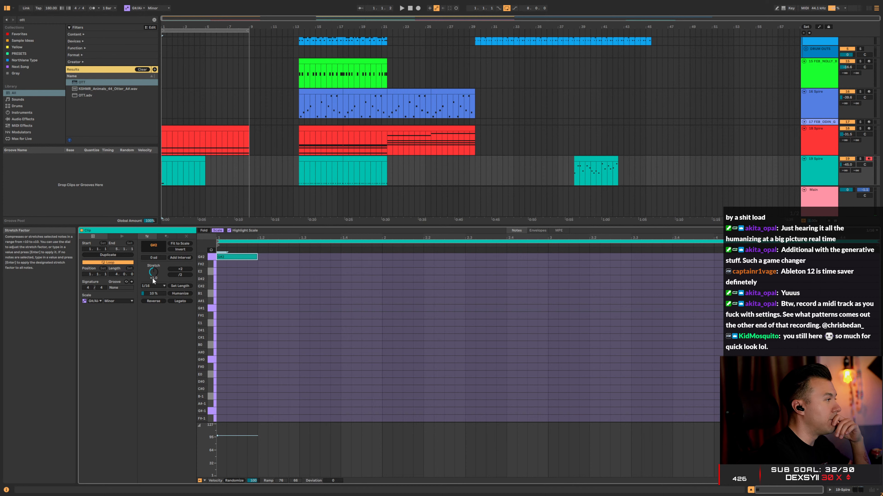
{"action": "left_click", "coordinate": [171, 269]}
{"action": "left_click", "coordinate": [170, 270]}
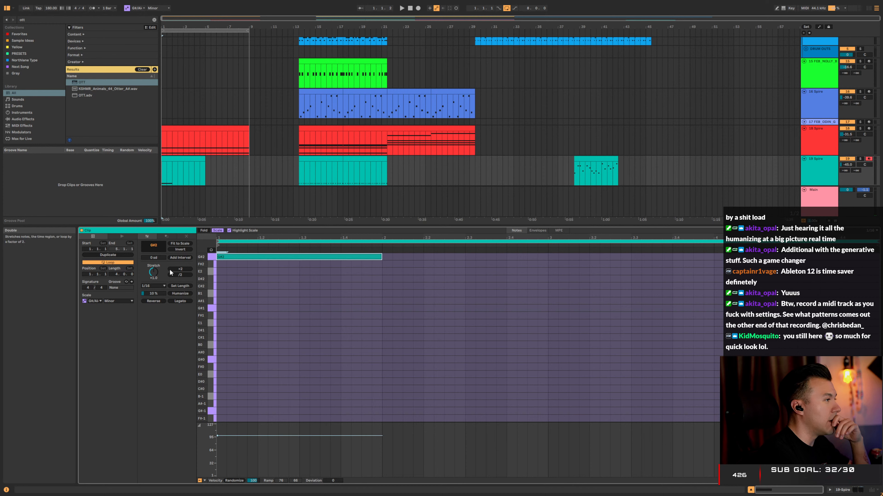
{"action": "left_click", "coordinate": [171, 269]}
{"action": "left_click", "coordinate": [171, 270]}
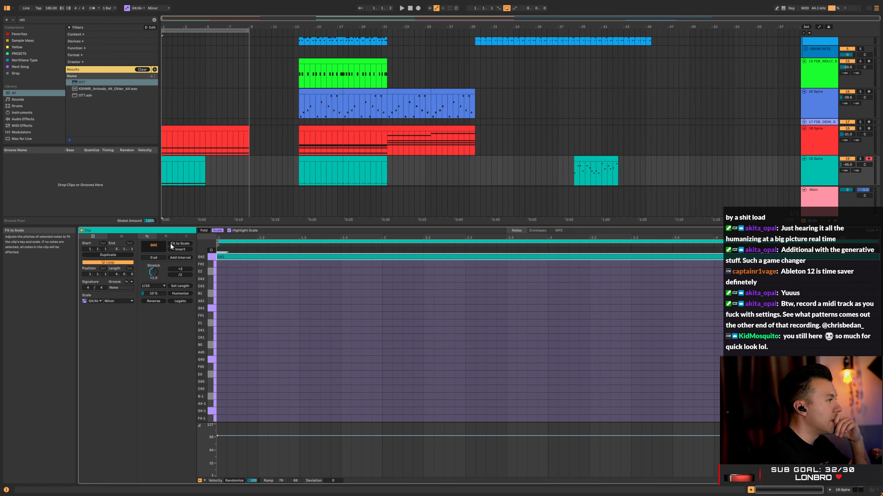
Replace the stretched G# note with a fresh 1/16 note at the clip's start and turn off folding to scale
{"action": "double_click", "coordinate": [225, 258]}
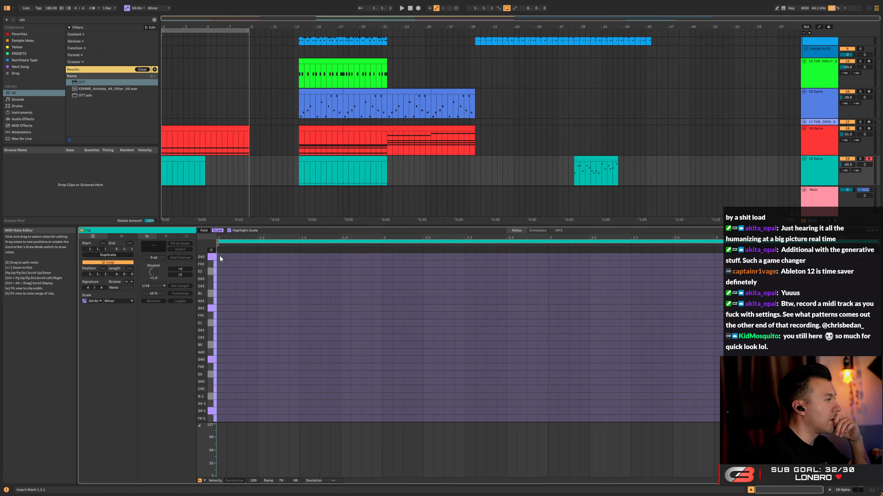
{"action": "double_click", "coordinate": [220, 257]}
{"action": "left_click", "coordinate": [186, 244]}
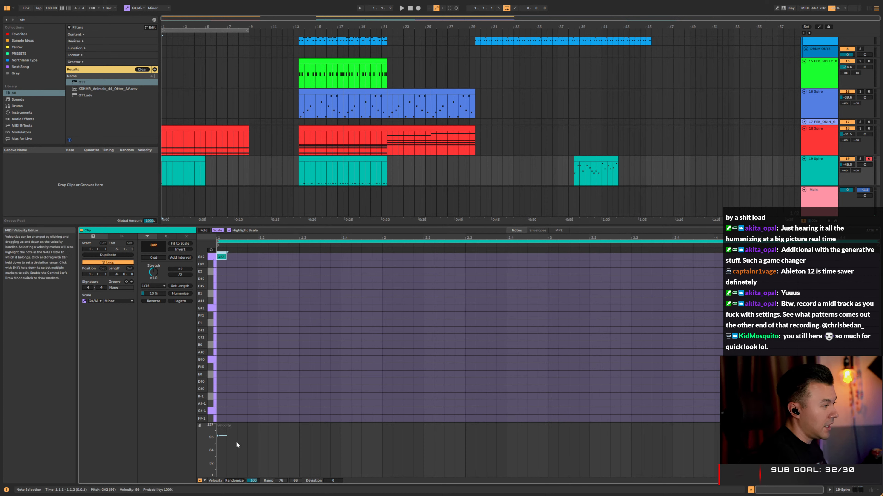
{"action": "left_click", "coordinate": [212, 231]}
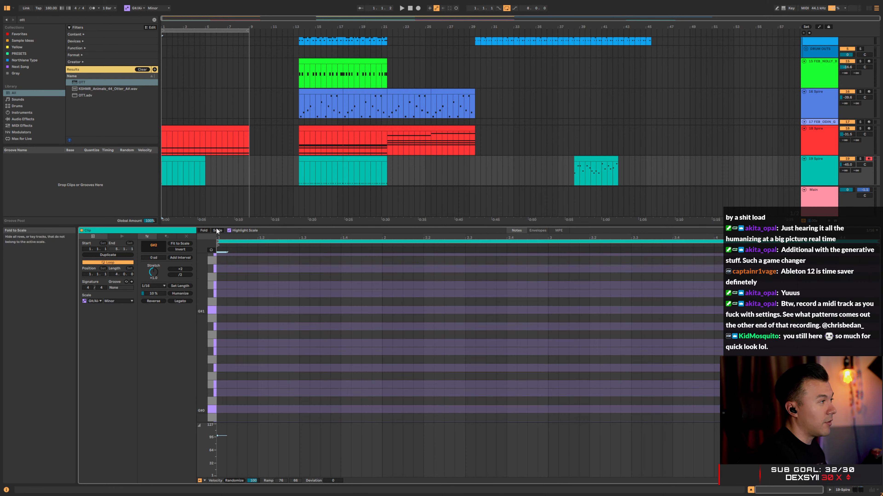
Draw random 1/16 notes across bars 1 and 2 of the clip, both in and out of the scale
{"action": "scroll", "coordinate": [252, 283], "scroll_direction": "up", "scroll_amount": 3}
{"action": "scroll", "coordinate": [252, 292], "scroll_direction": "up", "scroll_amount": 1}
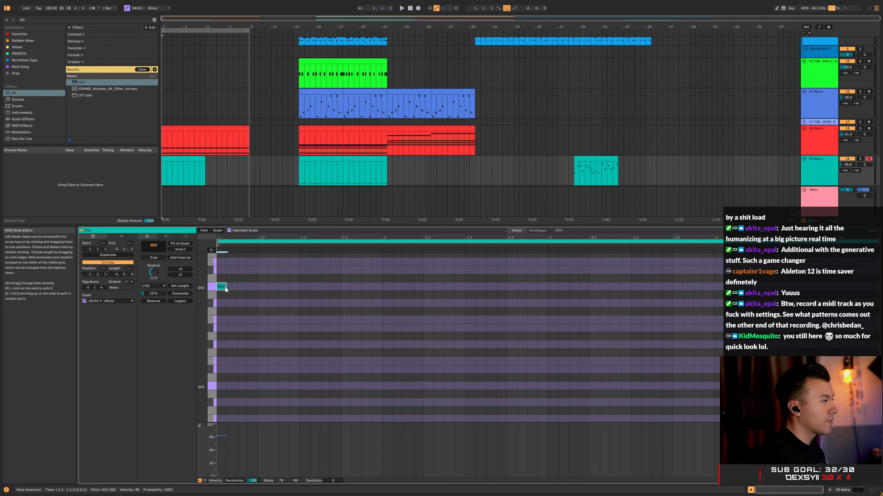
{"action": "key", "text": "b"}
{"action": "left_click", "coordinate": [242, 312]}
{"action": "left_click", "coordinate": [315, 320]}
{"action": "left_click_drag", "start_coordinate": [336, 328], "coordinate": [345, 336]}
{"action": "left_click_drag", "start_coordinate": [377, 361], "coordinate": [386, 378]}
{"action": "left_click", "coordinate": [407, 386]}
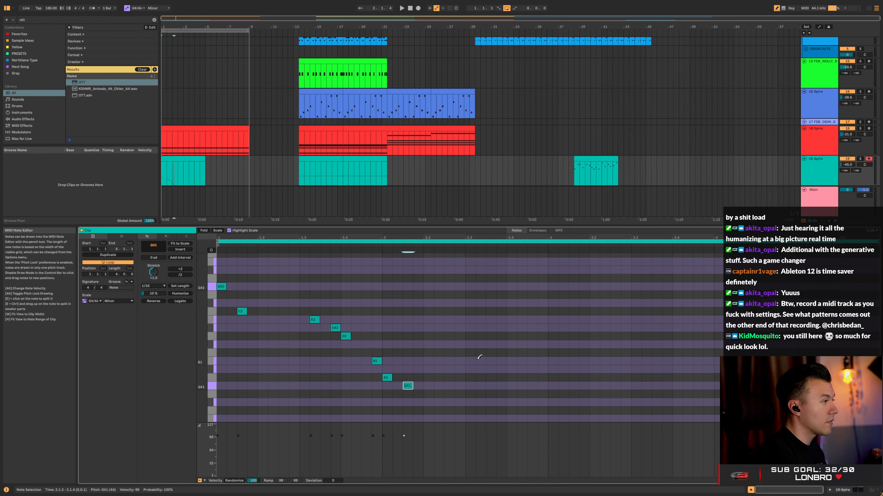
{"action": "left_click_drag", "start_coordinate": [480, 345], "coordinate": [398, 295]}
{"action": "left_click_drag", "start_coordinate": [326, 295], "coordinate": [283, 311]}
{"action": "left_click", "coordinate": [273, 369]}
{"action": "left_click", "coordinate": [356, 378]}
{"action": "left_click", "coordinate": [376, 320]}
{"action": "left_click", "coordinate": [448, 353]}
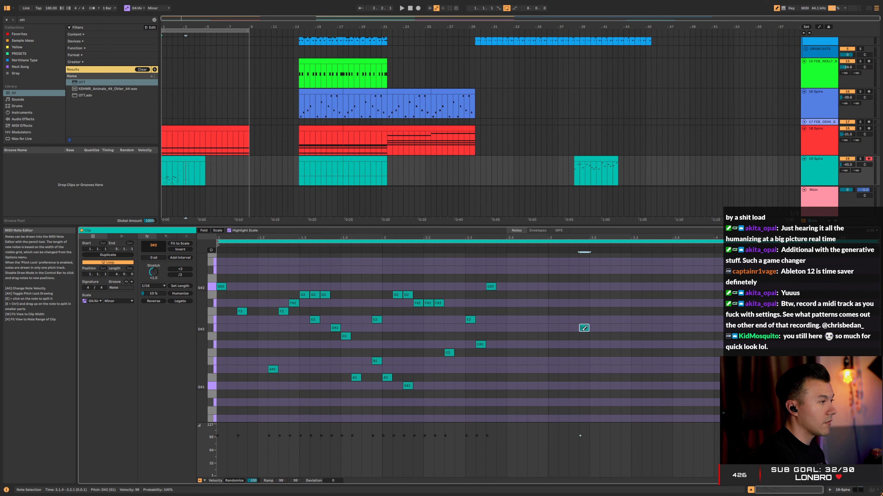
Continue the random 1/16 notes through the rest of bar 2 and across bars 3 and 4
{"action": "left_click", "coordinate": [688, 287]}
{"action": "left_click_drag", "start_coordinate": [584, 303], "coordinate": [573, 312]}
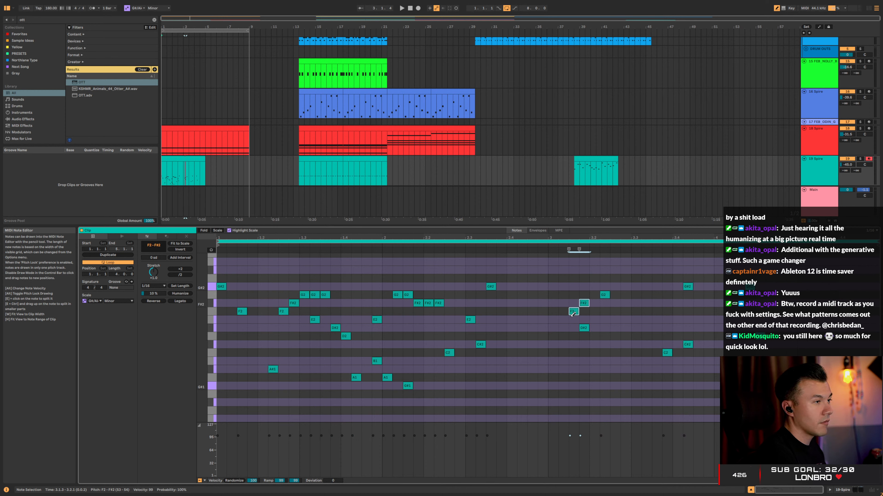
{"action": "left_click", "coordinate": [564, 353]}
{"action": "left_click", "coordinate": [521, 312]}
{"action": "left_click", "coordinate": [491, 386]}
{"action": "left_click_drag", "start_coordinate": [491, 361], "coordinate": [501, 353]}
{"action": "left_click", "coordinate": [542, 286]}
{"action": "left_click_drag", "start_coordinate": [584, 279], "coordinate": [604, 278]}
{"action": "left_click_drag", "start_coordinate": [666, 287], "coordinate": [677, 295]}
{"action": "left_click", "coordinate": [707, 353]}
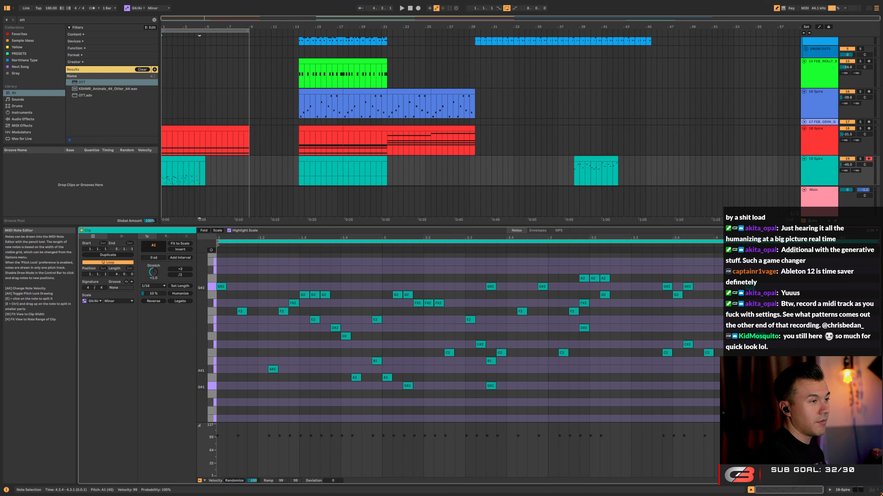
{"action": "left_click", "coordinate": [833, 287]}
{"action": "left_click", "coordinate": [698, 328]}
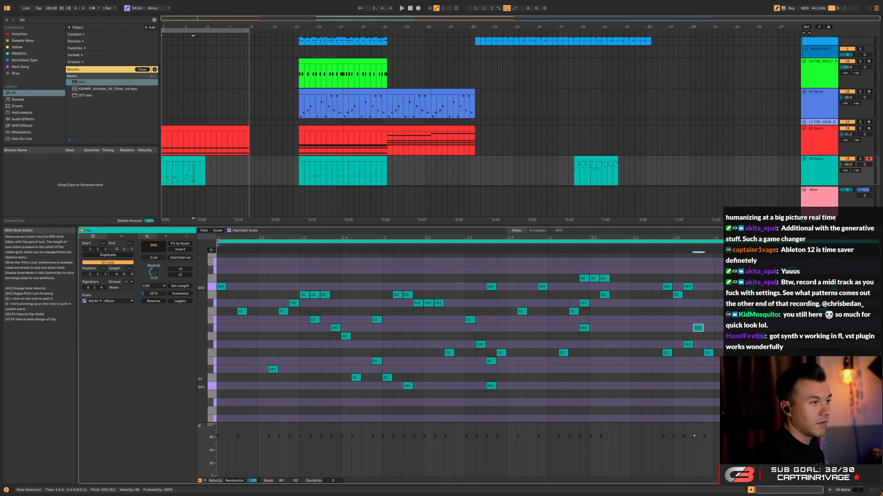
Add a high B2 note in bar 3 and several low F1 and G1 notes across the first three bars
{"action": "left_click", "coordinate": [646, 262]}
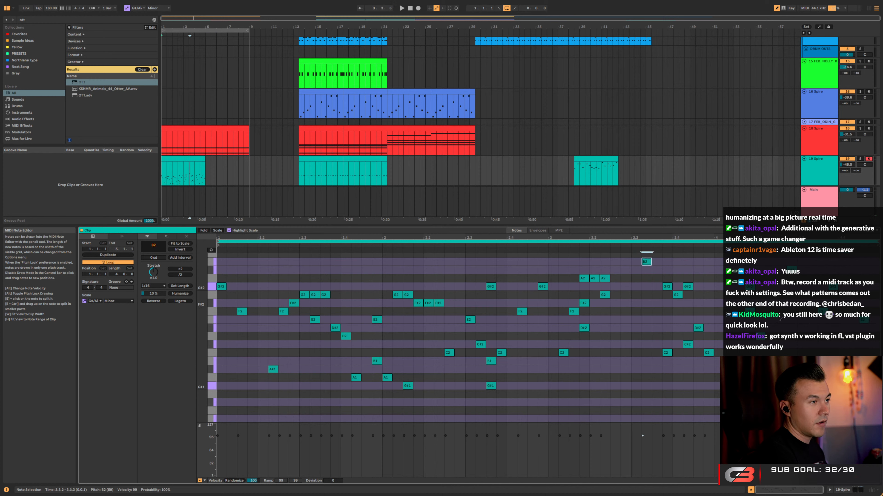
{"action": "left_click", "coordinate": [552, 394]}
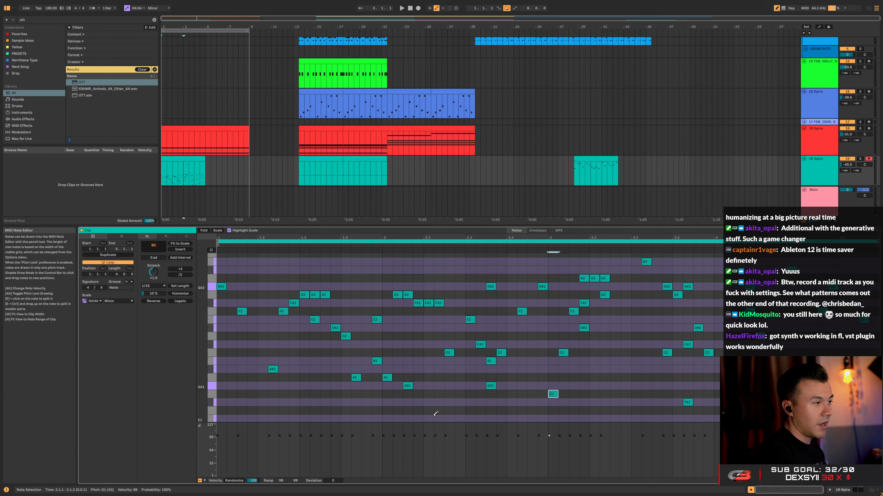
{"action": "left_click", "coordinate": [439, 410]}
{"action": "left_click", "coordinate": [304, 394]}
{"action": "left_click_drag", "start_coordinate": [249, 410], "coordinate": [263, 410]}
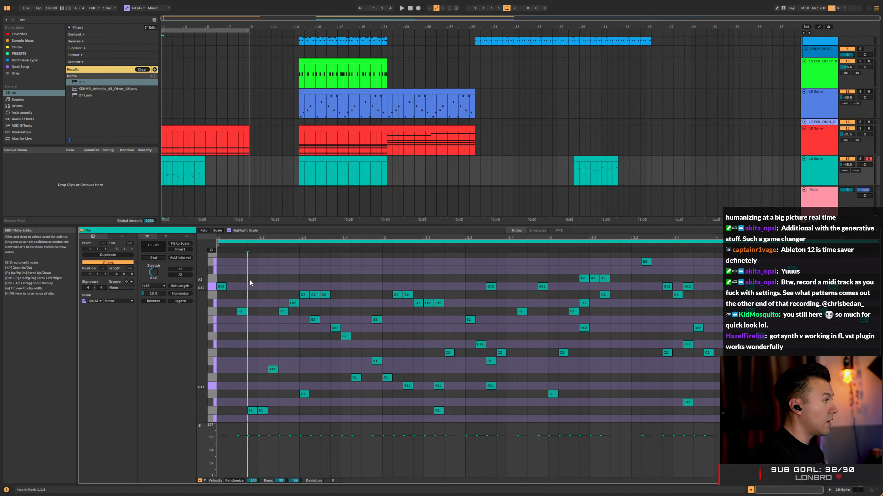
Fit all notes in the teal clip to the G# minor scale and invert them
{"action": "key", "text": "ctrl+a"}
{"action": "left_click", "coordinate": [184, 245]}
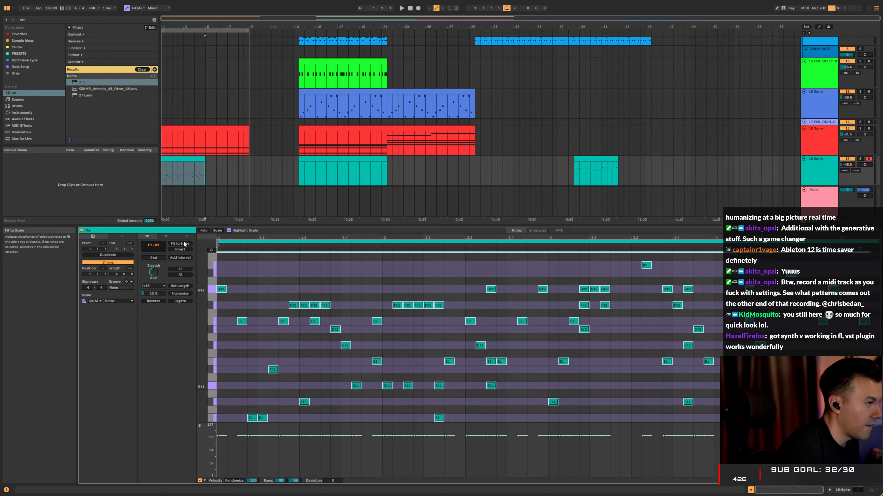
{"action": "key", "text": "ctrl+z"}
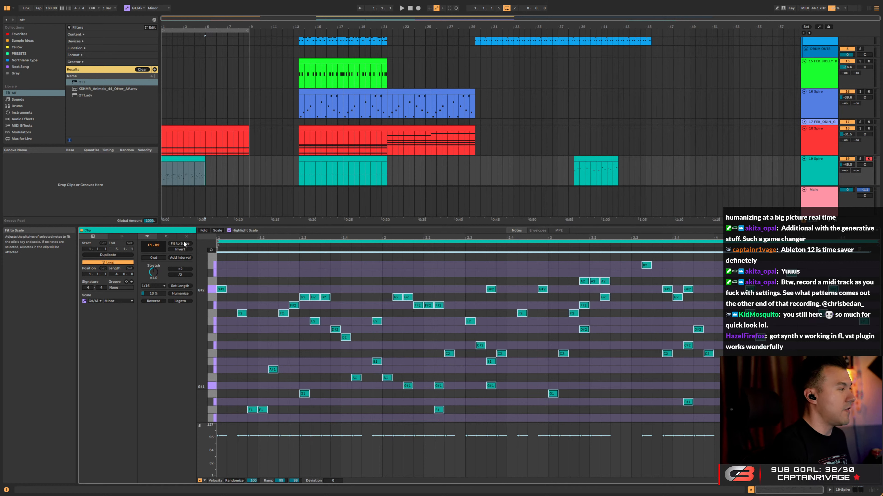
{"action": "left_click", "coordinate": [185, 244]}
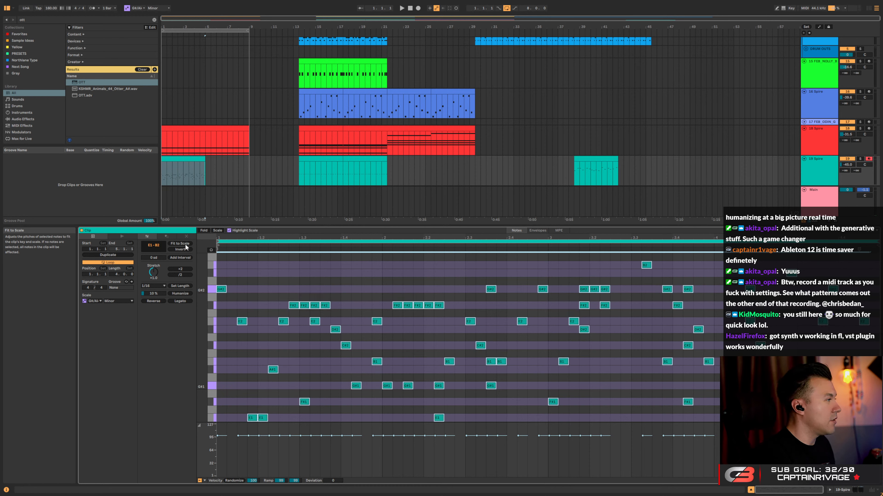
{"action": "left_click", "coordinate": [173, 250]}
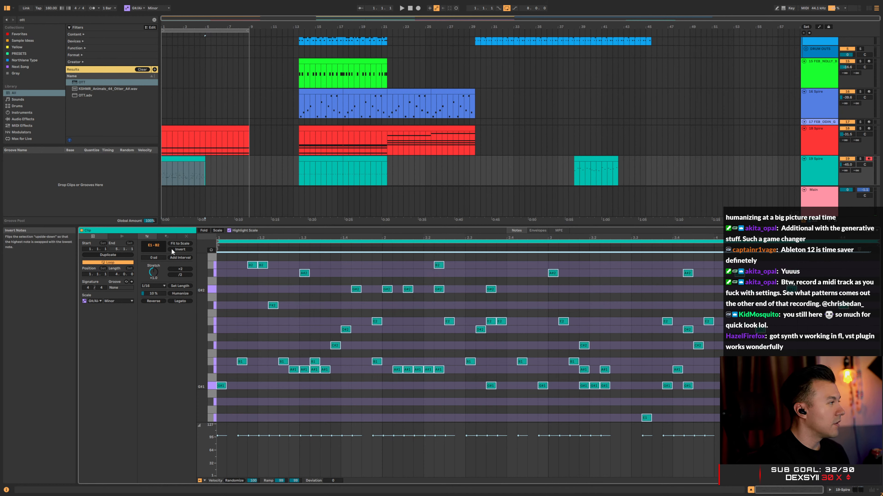
Try different interval sizes for added notes, play the section briefly, and reset the interval to 0 sd
{"action": "mouse_move", "coordinate": [154, 258]}
{"action": "left_mouse_down"}
{"action": "mouse_move", "coordinate": [153, 237]}
{"action": "mouse_move", "coordinate": [156, 260]}
{"action": "left_mouse_up"}
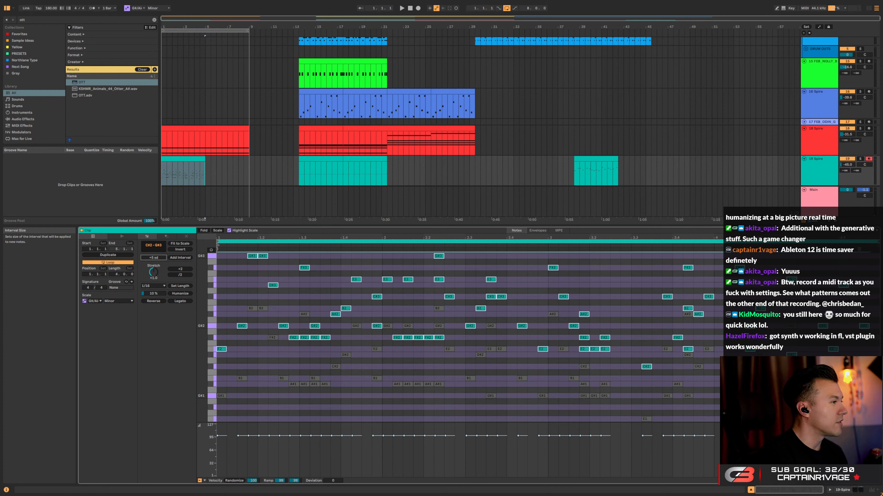
{"action": "left_click_drag", "start_coordinate": [155, 256], "coordinate": [155, 267]}
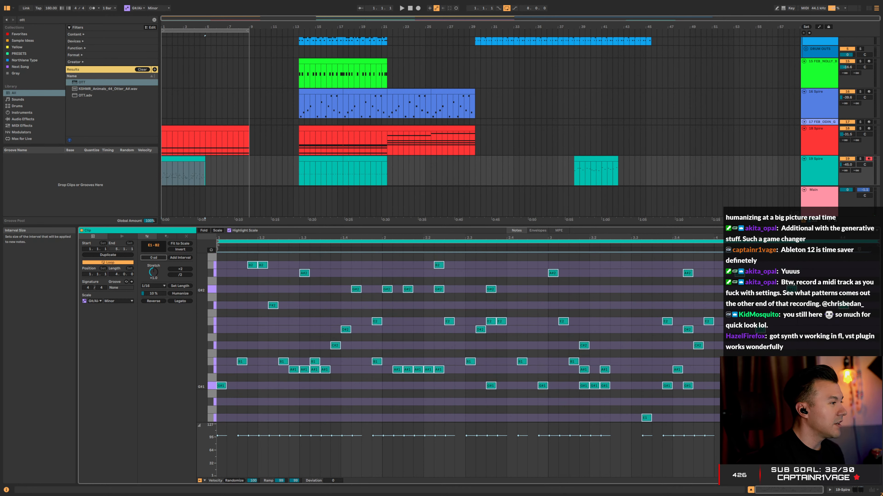
{"action": "key", "text": "space"}
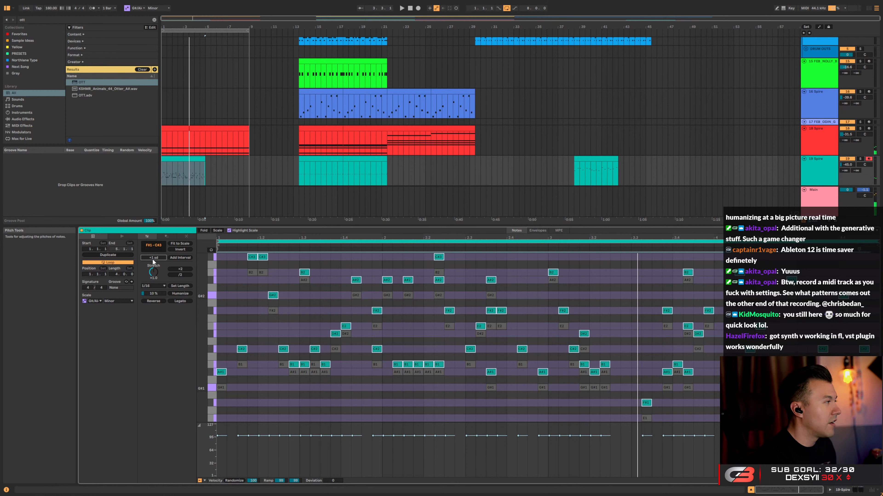
{"action": "left_click_drag", "start_coordinate": [153, 258], "coordinate": [154, 261]}
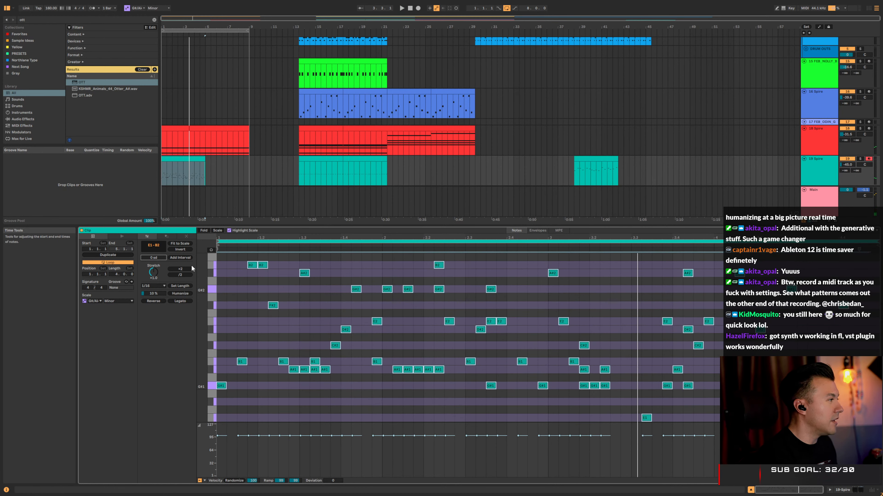
Try stacking added intervals of +1 sd on the notes several times, and undo all the additions
{"action": "left_click", "coordinate": [181, 258]}
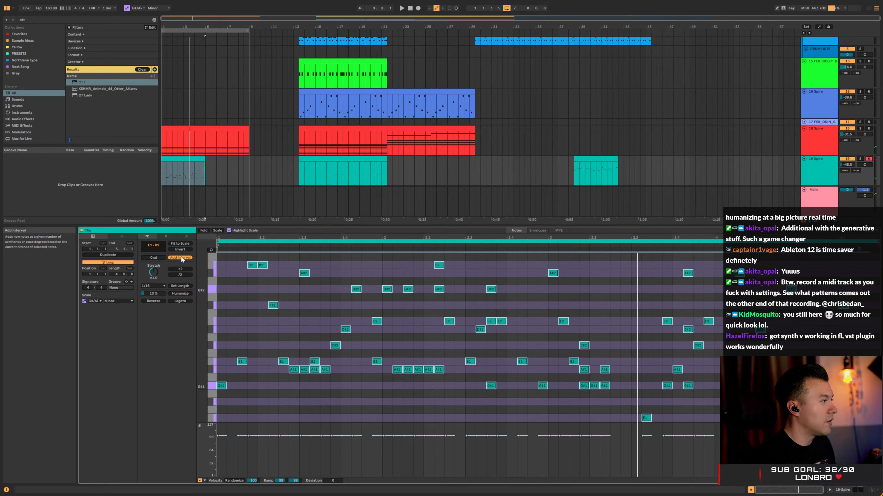
{"action": "left_click_drag", "start_coordinate": [148, 257], "coordinate": [147, 254]}
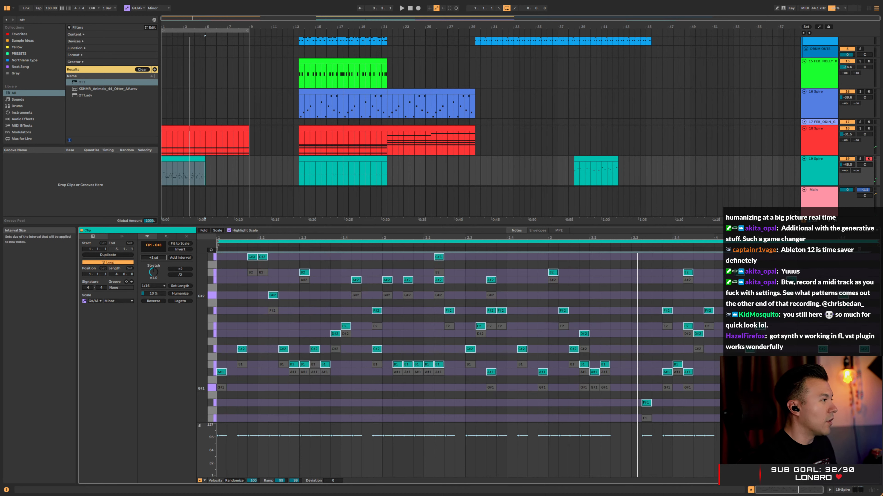
{"action": "left_click", "coordinate": [171, 258]}
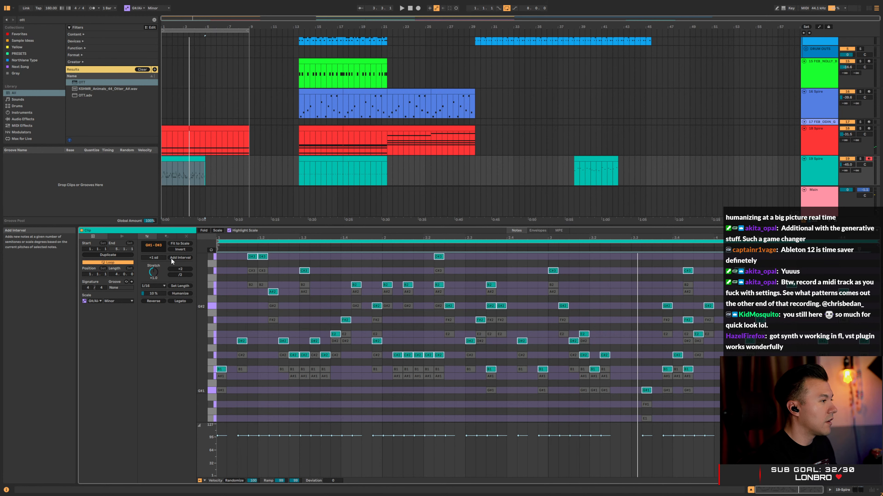
{"action": "left_click", "coordinate": [171, 257]}
{"action": "left_click", "coordinate": [171, 258]}
{"action": "left_click", "coordinate": [171, 258]}
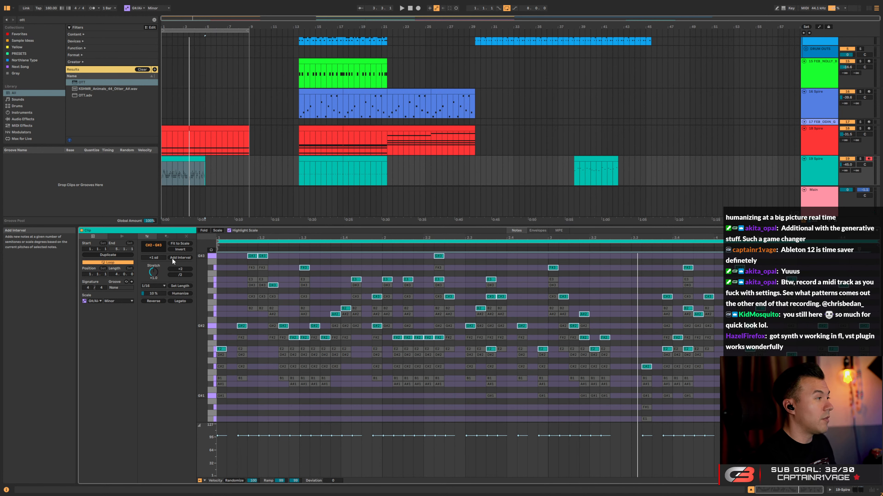
{"action": "key", "text": "ctrl+z"}
{"action": "key", "text": "ctrl+z"}
{"action": "key", "text": "ctrl+z"}
{"action": "key", "text": "ctrl+z"}
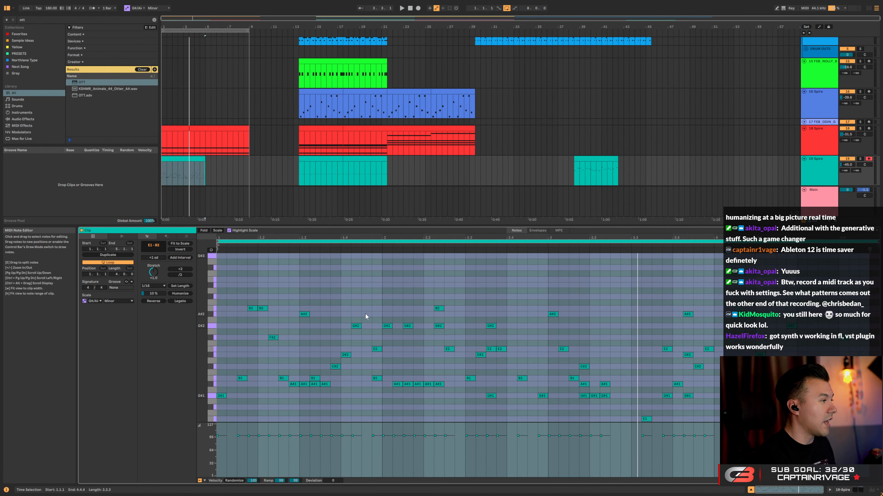
Select all notes in the teal clip and apply the Ornament transformation with Flam enabled
{"action": "left_click", "coordinate": [310, 295]}
{"action": "key", "text": "ctrl+a"}
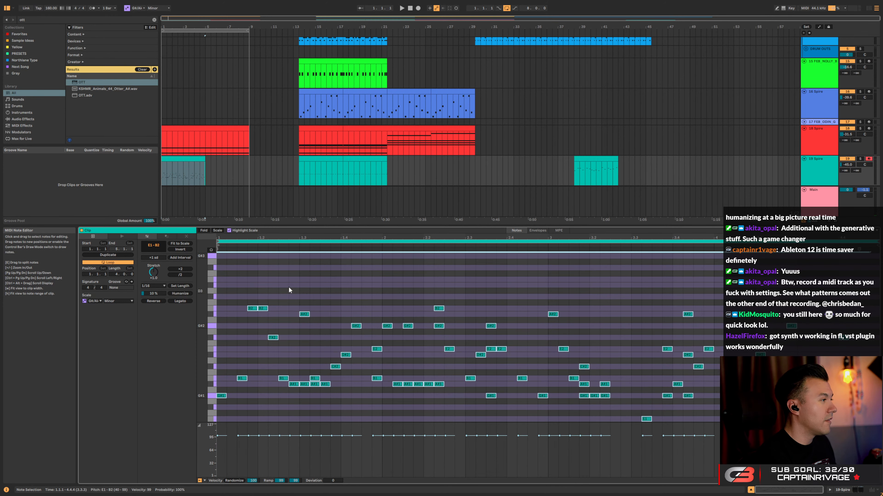
{"action": "left_click", "coordinate": [169, 238]}
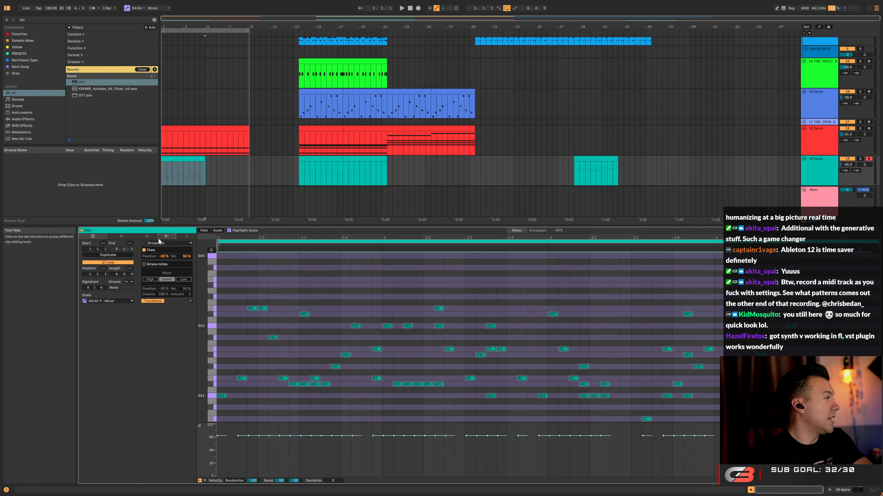
{"action": "left_click", "coordinate": [174, 242]}
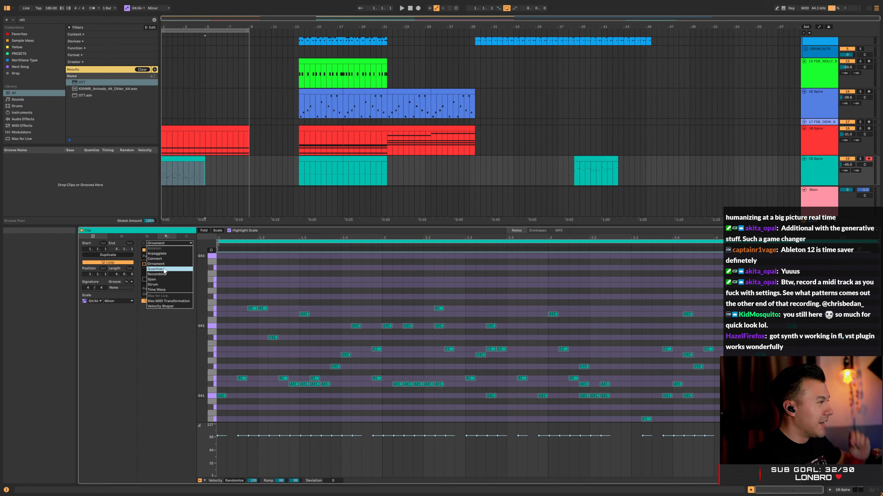
{"action": "left_click", "coordinate": [182, 239]}
{"action": "left_click", "coordinate": [185, 238]}
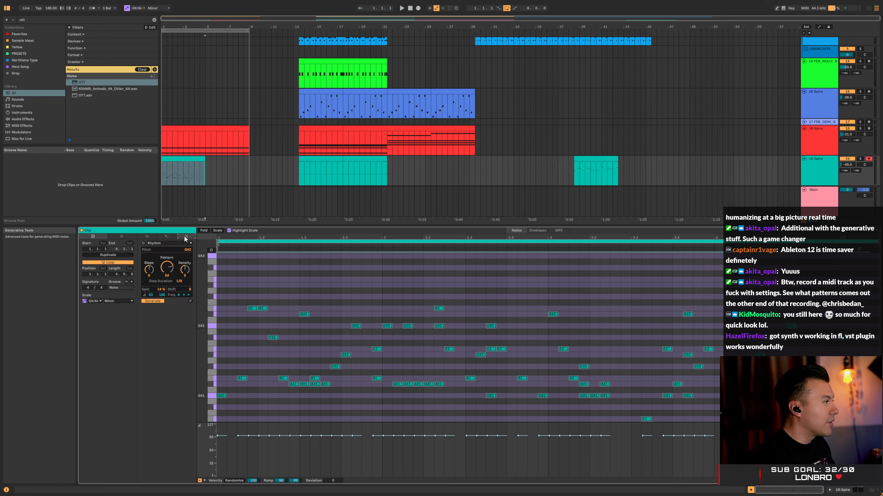
{"action": "left_click", "coordinate": [150, 242]}
{"action": "left_click", "coordinate": [160, 232]}
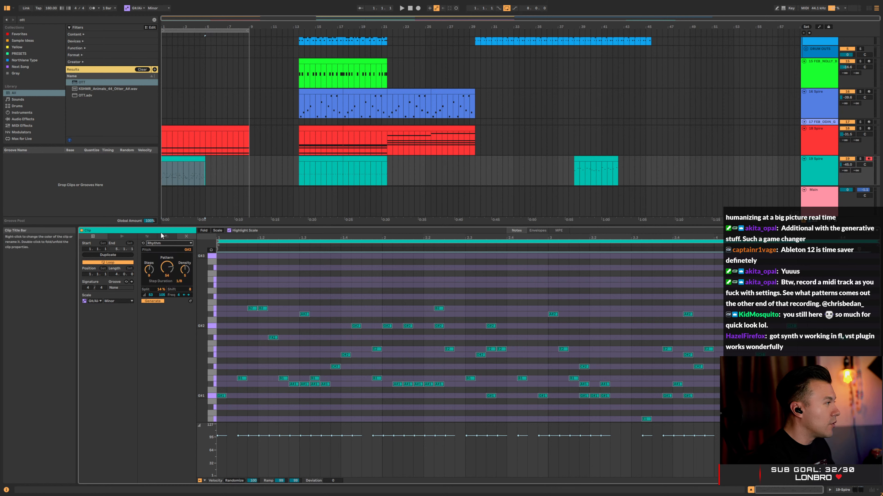
{"action": "left_click", "coordinate": [167, 236]}
{"action": "left_click", "coordinate": [190, 301]}
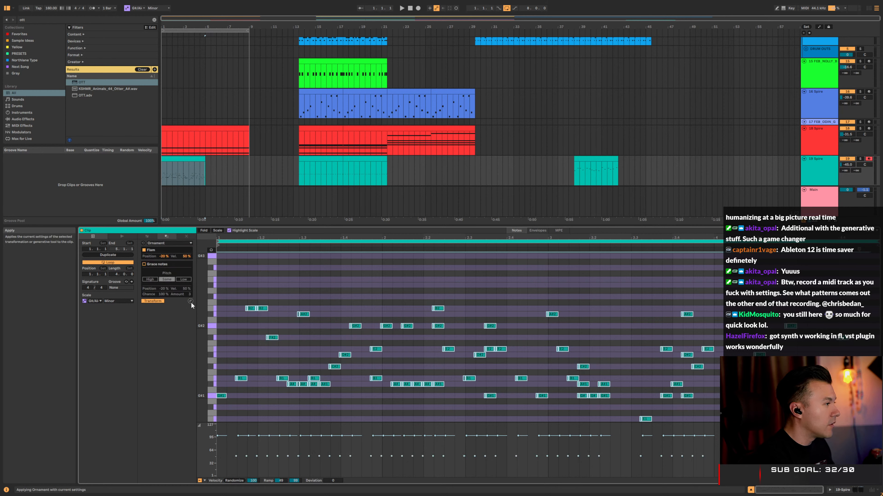
Switch the transformation to Span and try its Legato, Tenuto and Staccato articulations on the selected notes
{"action": "left_click", "coordinate": [154, 243]}
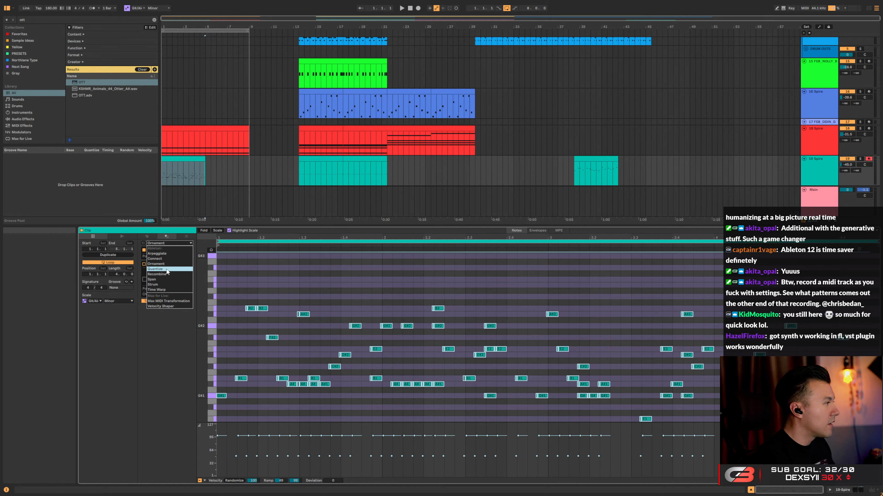
{"action": "left_click", "coordinate": [164, 279]}
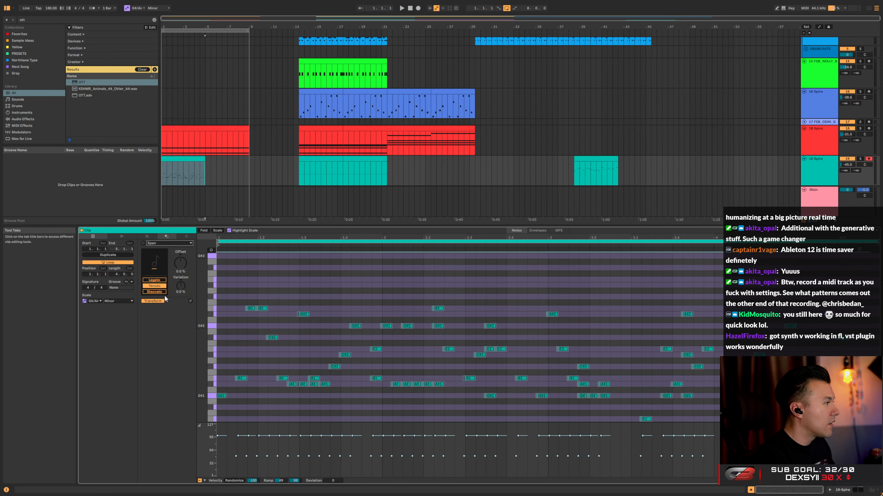
{"action": "left_click", "coordinate": [161, 280]}
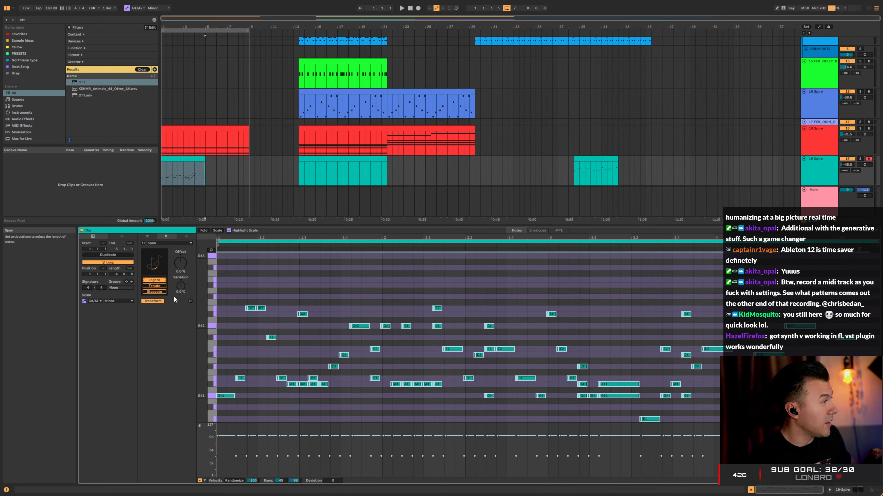
{"action": "left_click", "coordinate": [154, 288]}
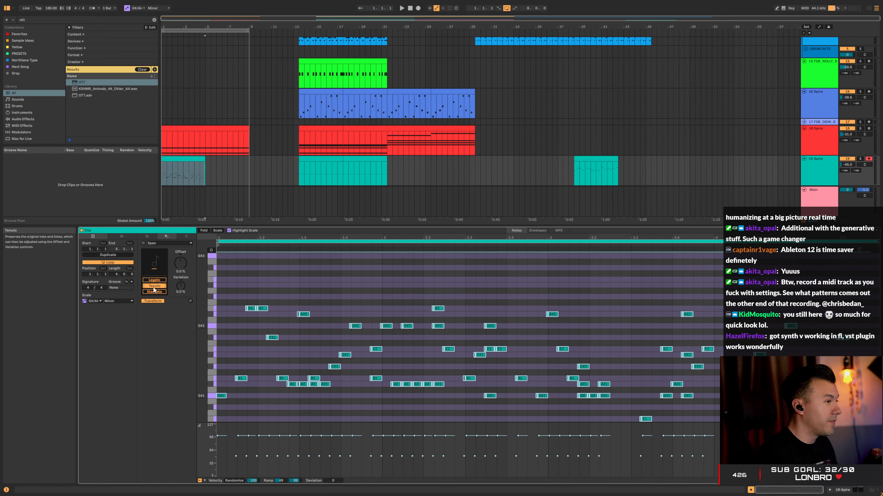
{"action": "left_click", "coordinate": [155, 292]}
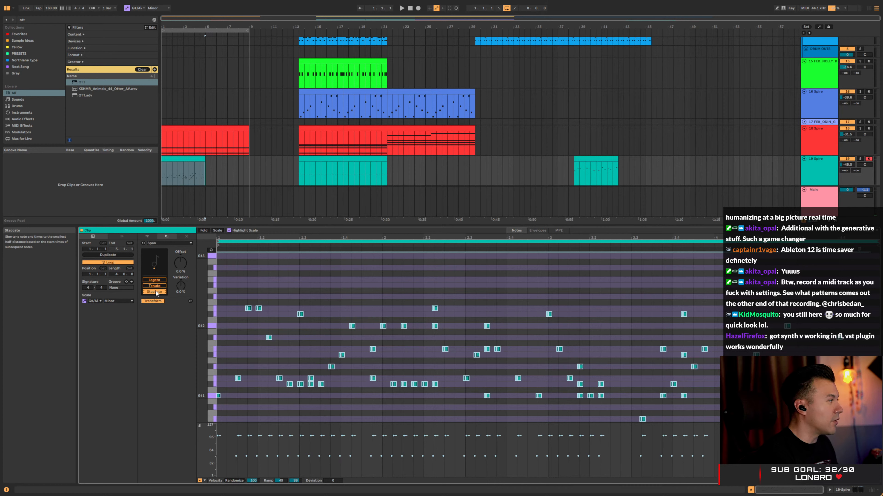
Try different Span variation and offset amounts with Legato and Staccato, and reset both amounts to 0 %
{"action": "left_click_drag", "start_coordinate": [181, 286], "coordinate": [180, 262]}
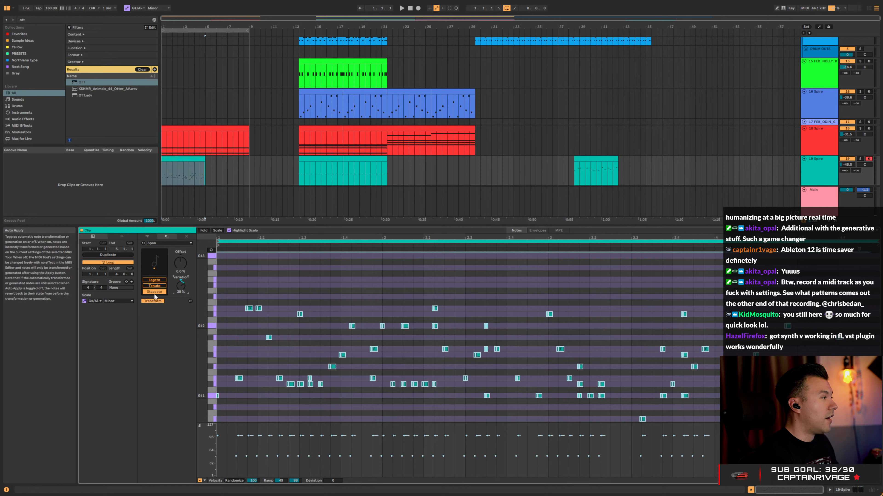
{"action": "left_click", "coordinate": [154, 280]}
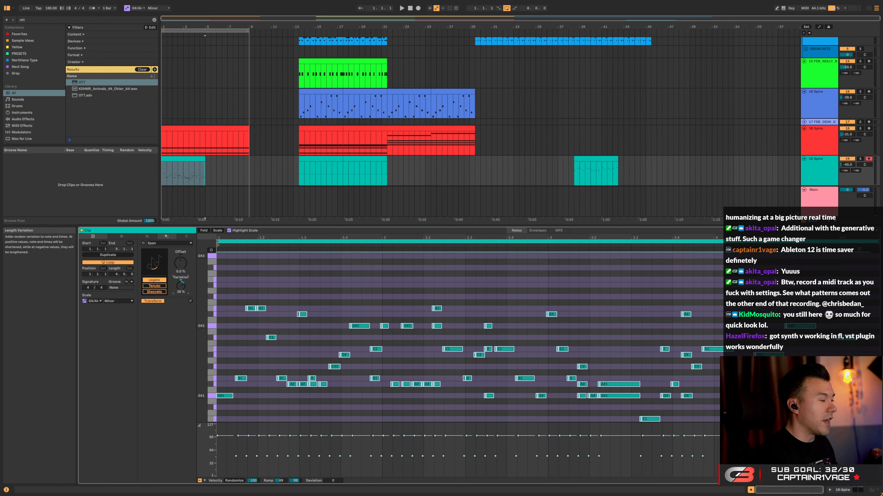
{"action": "left_click_drag", "start_coordinate": [181, 286], "coordinate": [180, 294]}
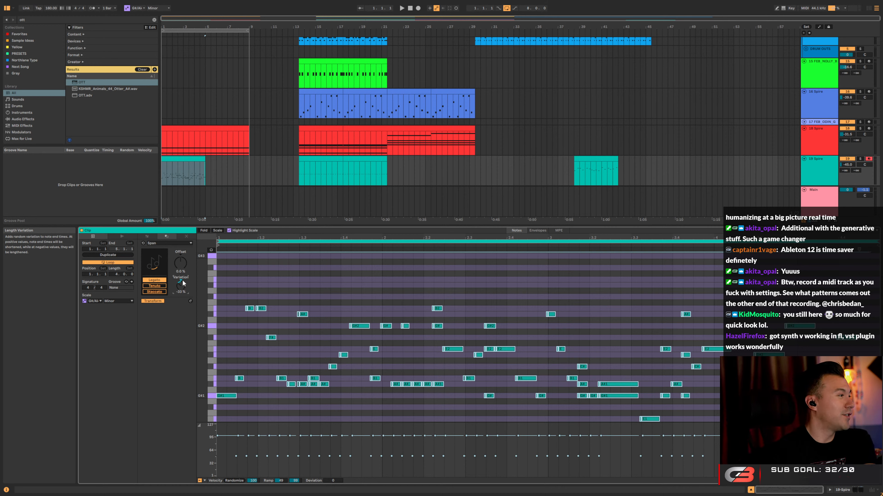
{"action": "left_click_drag", "start_coordinate": [185, 260], "coordinate": [185, 250]}
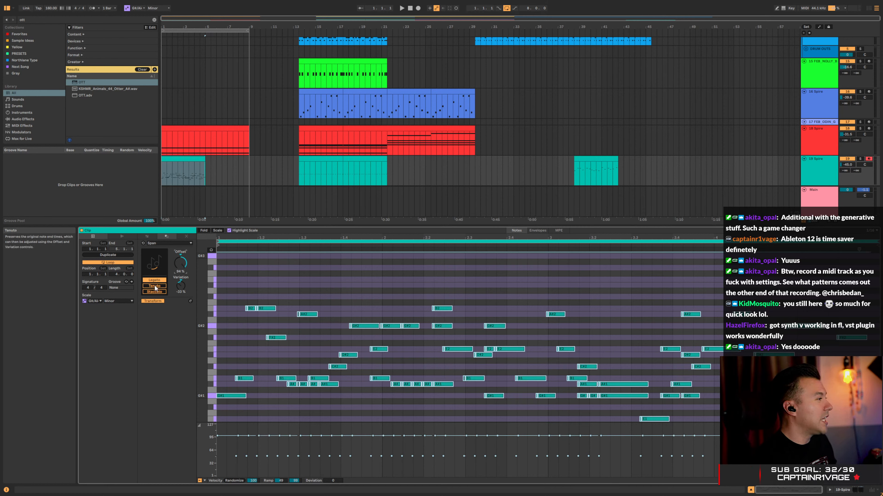
{"action": "left_click", "coordinate": [157, 292]}
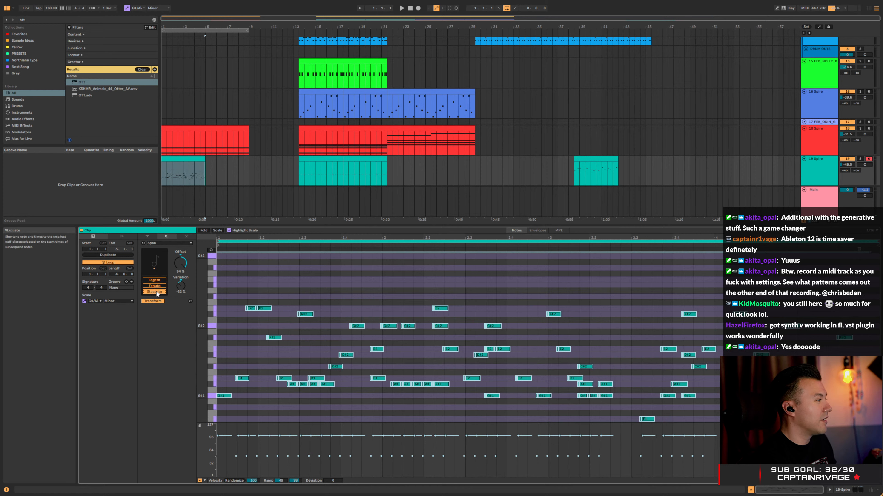
{"action": "double_click", "coordinate": [184, 265]}
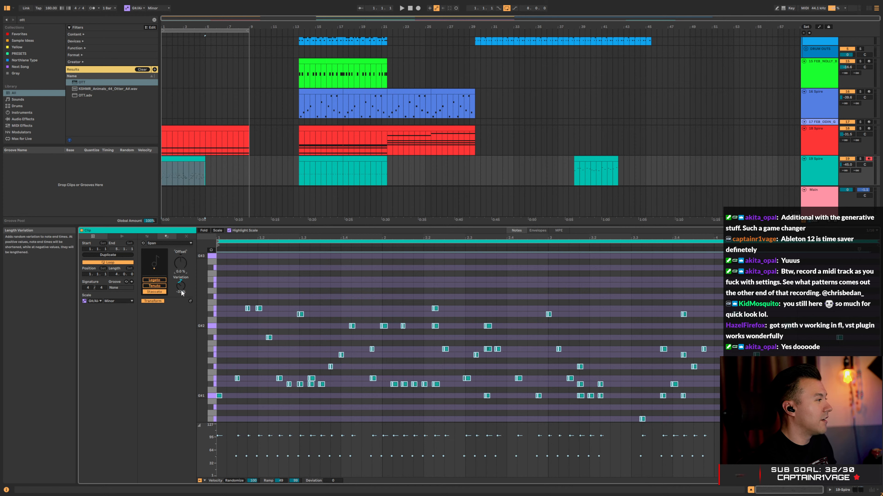
{"action": "left_click_drag", "start_coordinate": [180, 291], "coordinate": [181, 291]}
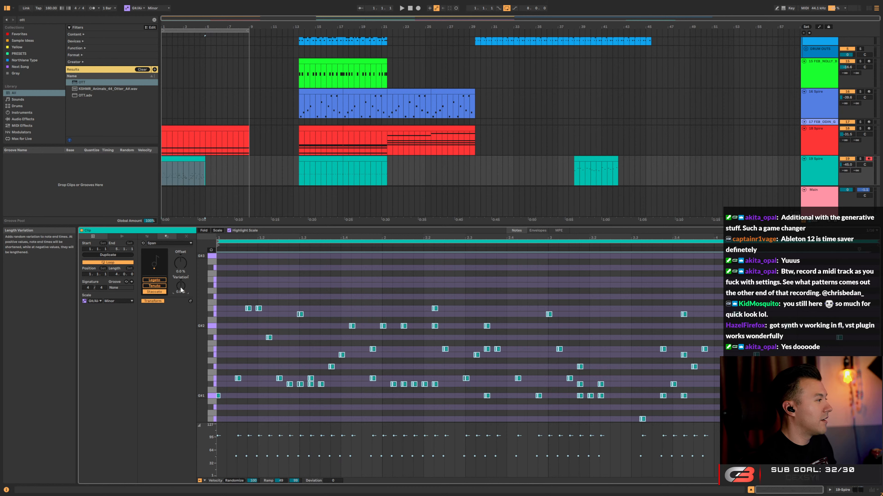
Try the Strum transformation with the high position at 34 %, and turn off its automatic application
{"action": "left_click", "coordinate": [160, 245]}
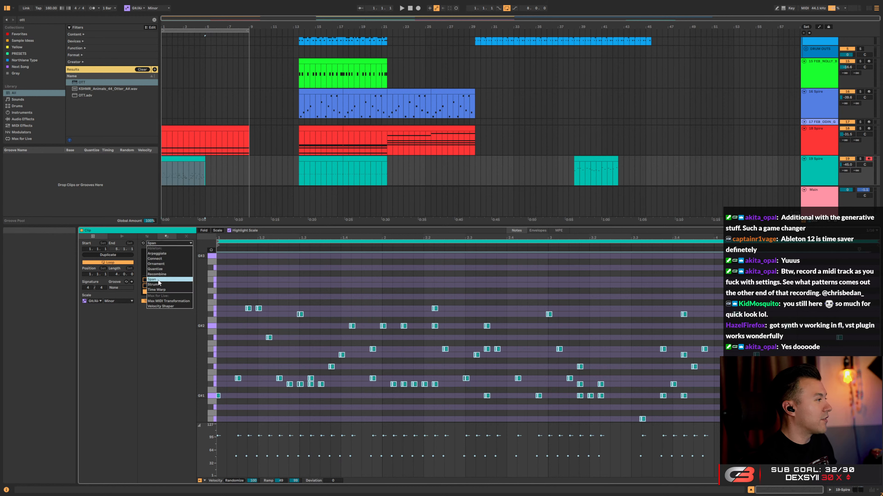
{"action": "left_click", "coordinate": [167, 292]}
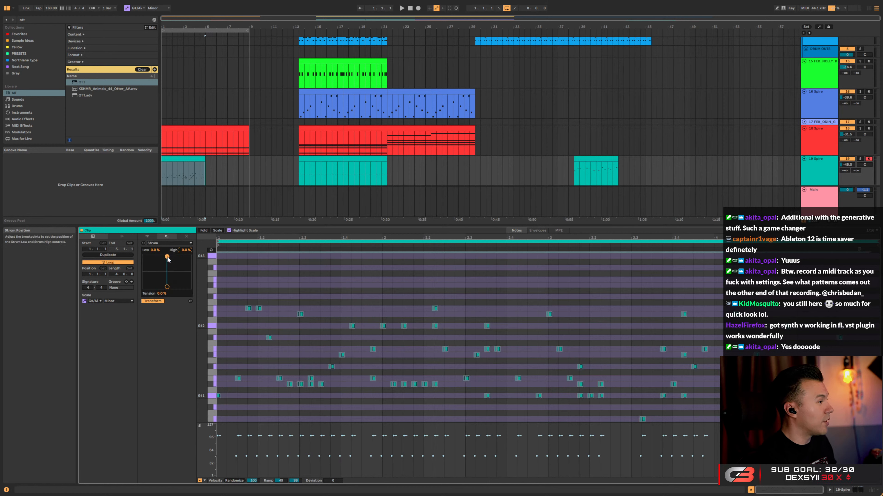
{"action": "mouse_move", "coordinate": [167, 259]}
{"action": "left_mouse_down"}
{"action": "mouse_move", "coordinate": [187, 259]}
{"action": "mouse_move", "coordinate": [161, 258]}
{"action": "mouse_move", "coordinate": [174, 255]}
{"action": "left_mouse_up"}
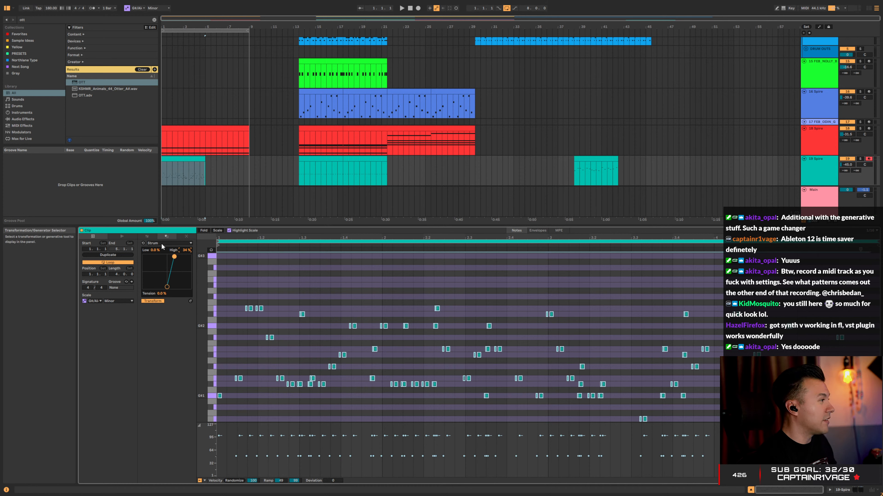
{"action": "mouse_move", "coordinate": [154, 250]}
{"action": "left_mouse_down"}
{"action": "mouse_move", "coordinate": [154, 237]}
{"action": "mouse_move", "coordinate": [150, 262]}
{"action": "left_mouse_up"}
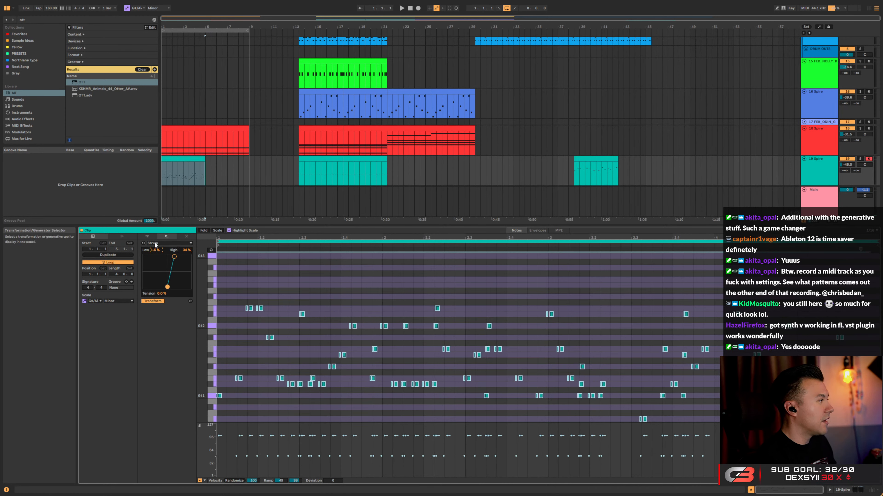
{"action": "left_click", "coordinate": [155, 302]}
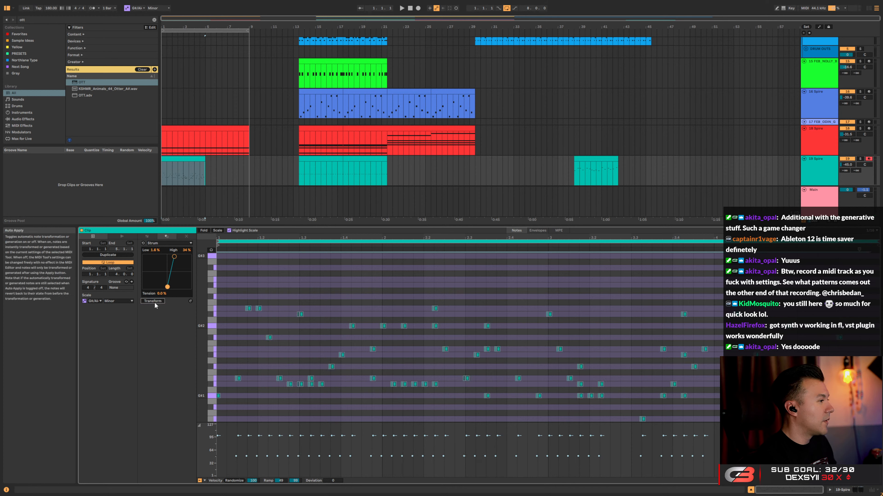
Switch the transformation to Arpeggiate and clear the note selection
{"action": "left_click", "coordinate": [156, 243]}
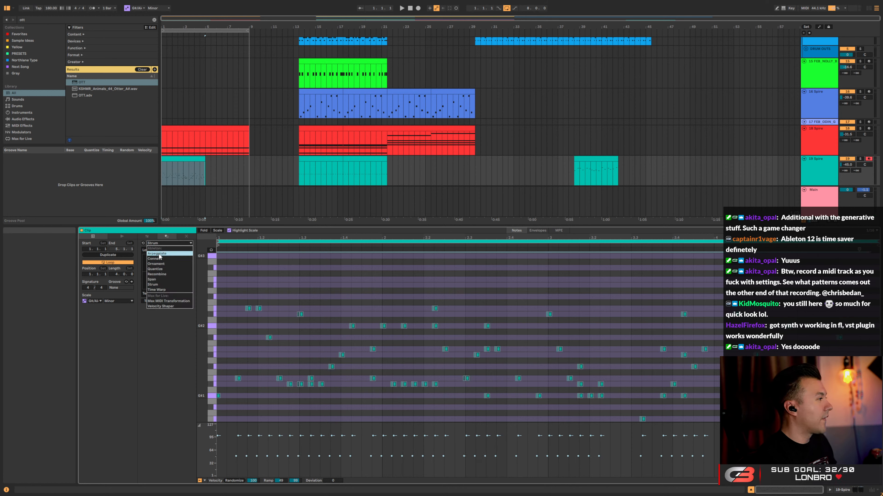
{"action": "left_click", "coordinate": [160, 254]}
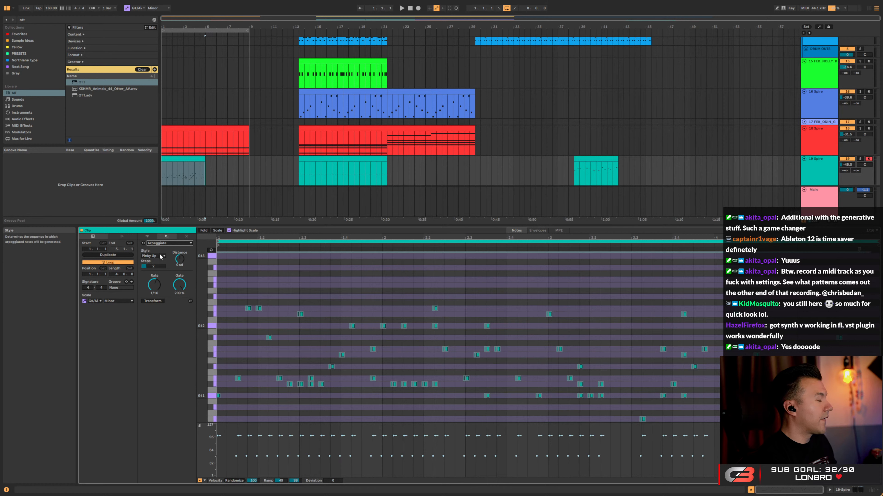
{"action": "left_click", "coordinate": [329, 280]}
Generate chords with the Stacks generator over the clip's existing notes
{"action": "left_click", "coordinate": [187, 236]}
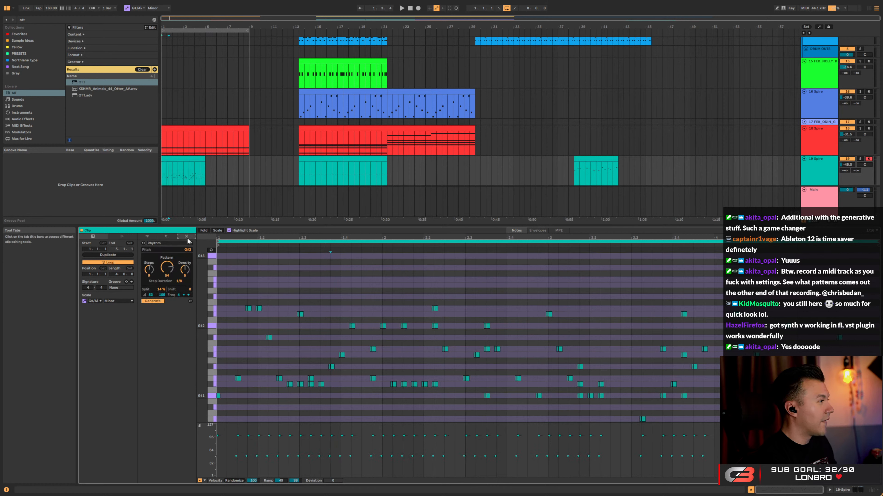
{"action": "left_click", "coordinate": [159, 243]}
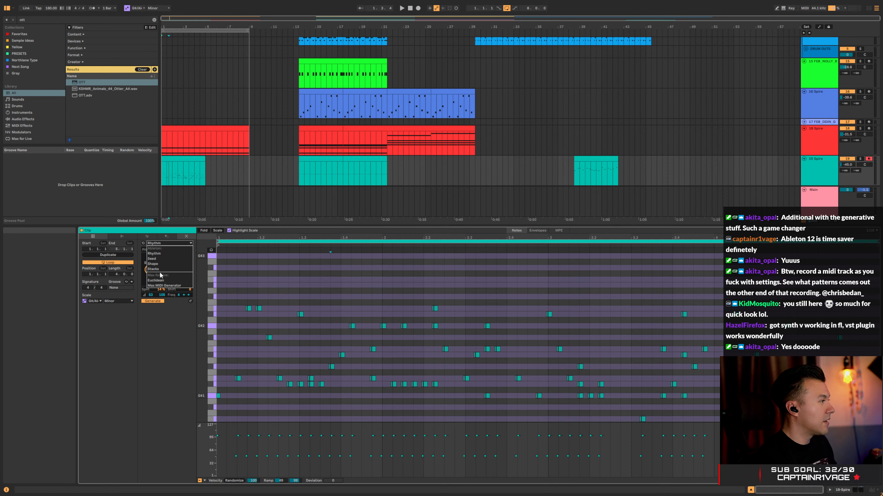
{"action": "left_click", "coordinate": [158, 270]}
{"action": "left_click", "coordinate": [153, 301]}
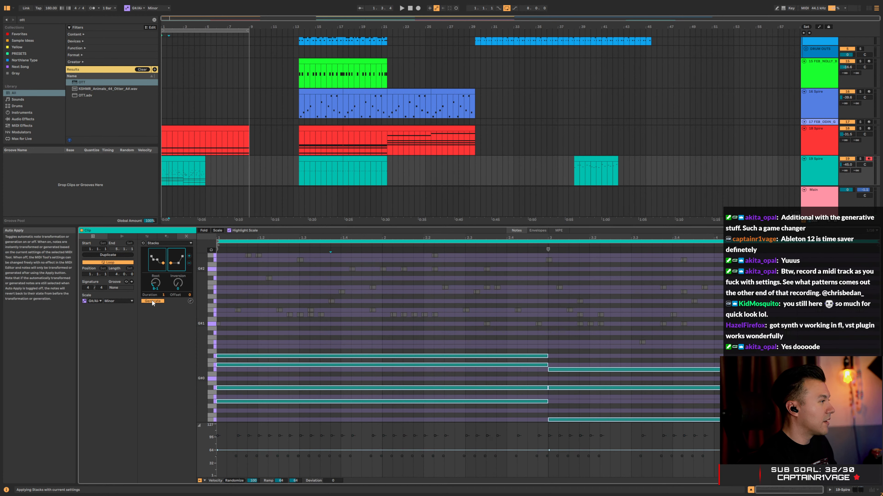
Delete all notes in the clip, and undo both the deletion and the generated Stacks chords
{"action": "key", "text": "ctrl+a"}
{"action": "key", "text": "Delete"}
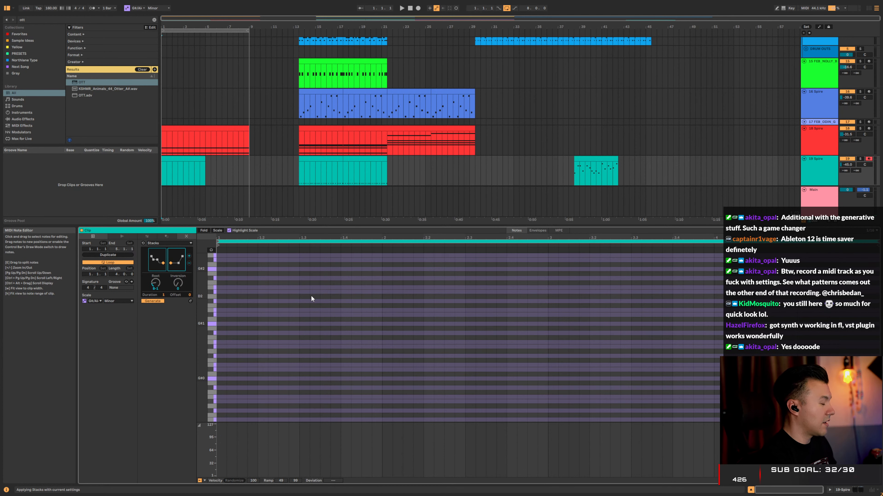
{"action": "key", "text": "ctrl+z"}
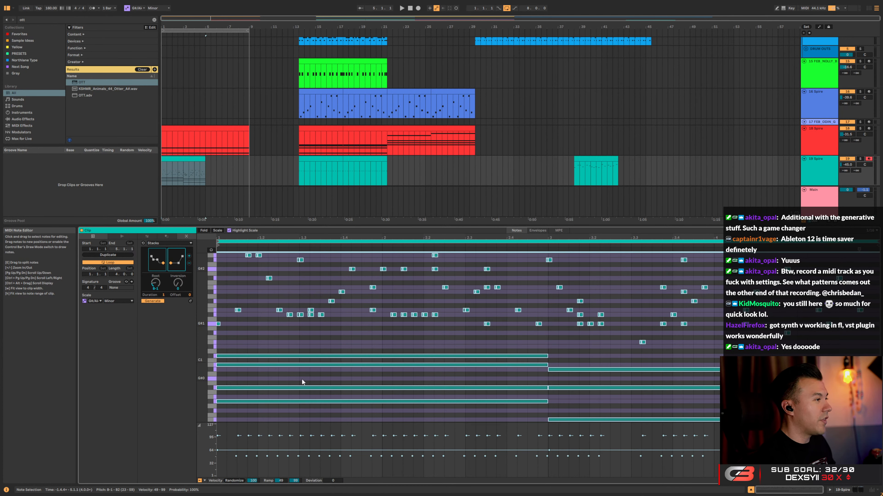
{"action": "key", "text": "space"}
{"action": "key", "text": "ctrl+z"}
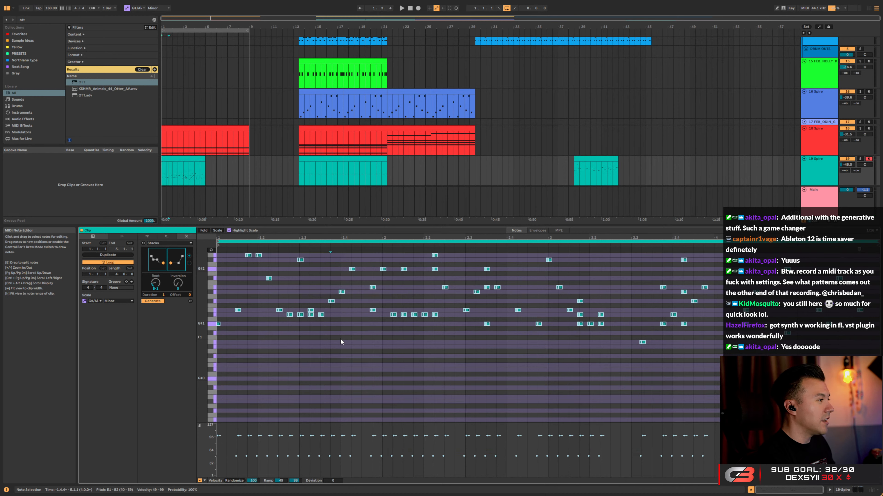
Delete the clip's existing notes and generate the Stacks chords into the empty clip
{"action": "key", "text": "Delete"}
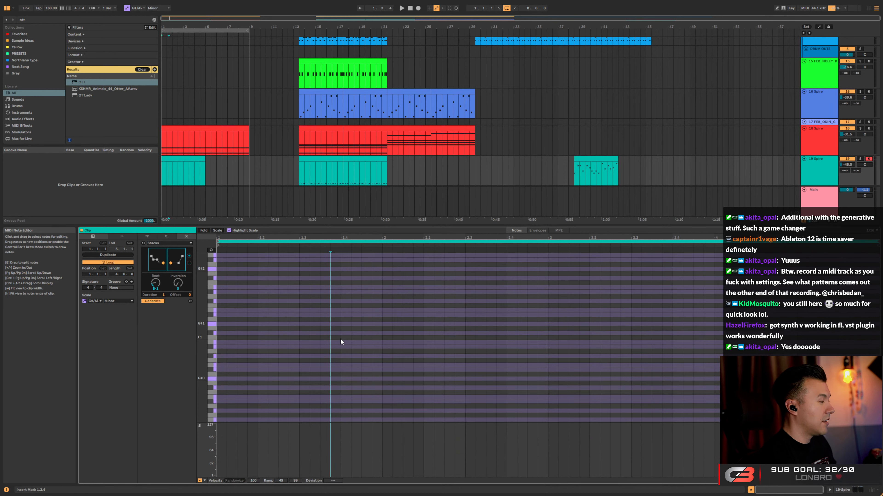
{"action": "left_click", "coordinate": [191, 301]}
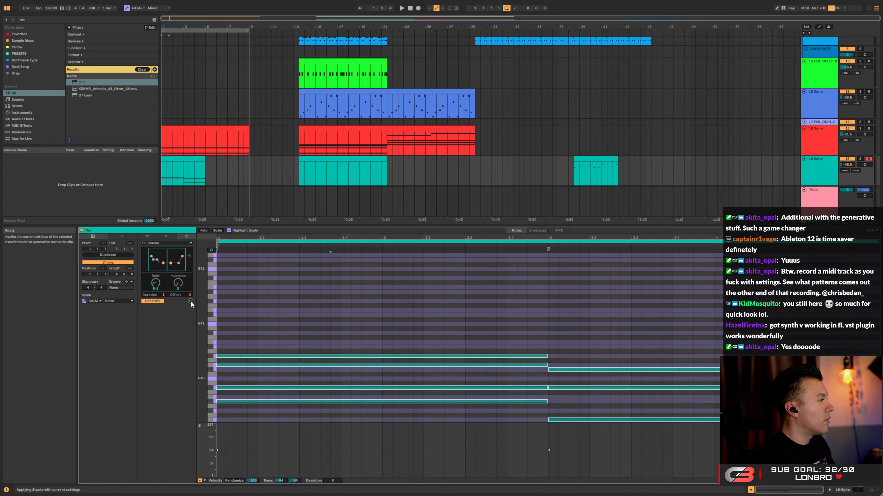
Turn on note preview and raise the roots of both Stacks chords, putting the second chord on B
{"action": "left_click", "coordinate": [151, 262]}
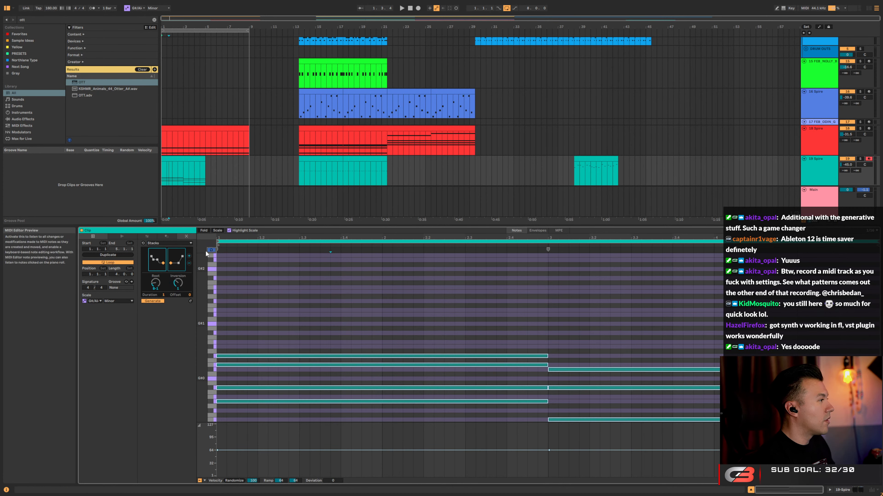
{"action": "left_click", "coordinate": [177, 262]}
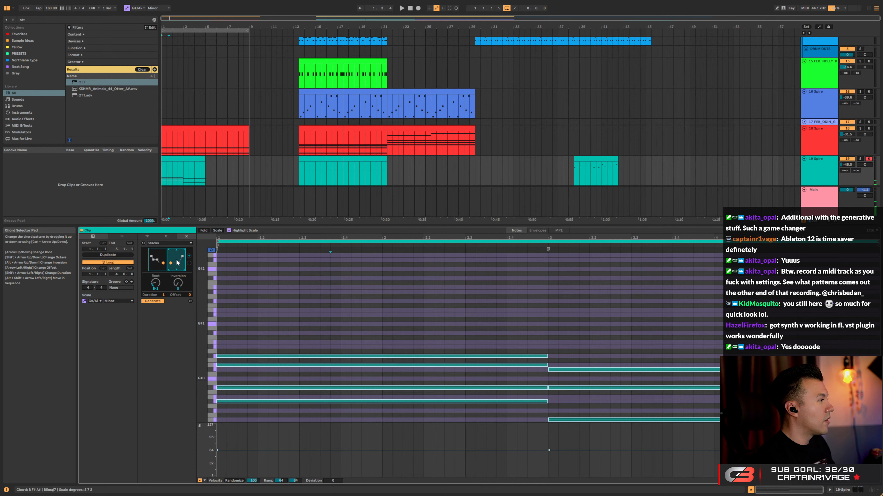
{"action": "left_click_drag", "start_coordinate": [160, 291], "coordinate": [155, 280]}
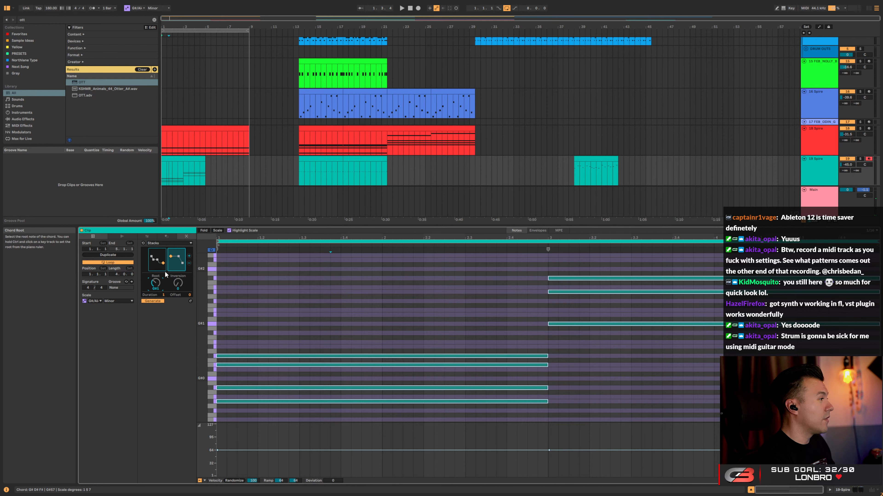
{"action": "left_click", "coordinate": [157, 261]}
{"action": "left_click_drag", "start_coordinate": [155, 283], "coordinate": [155, 268]}
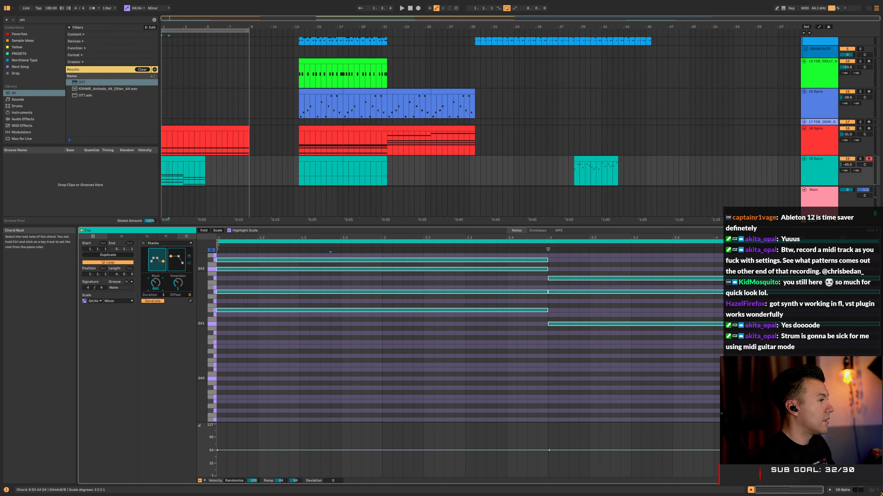
{"action": "left_click", "coordinate": [177, 266]}
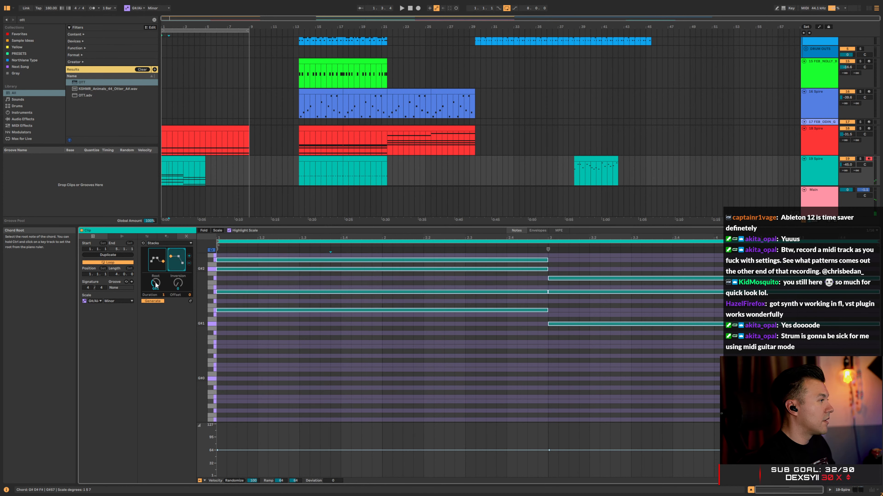
{"action": "left_click_drag", "start_coordinate": [155, 285], "coordinate": [156, 281]}
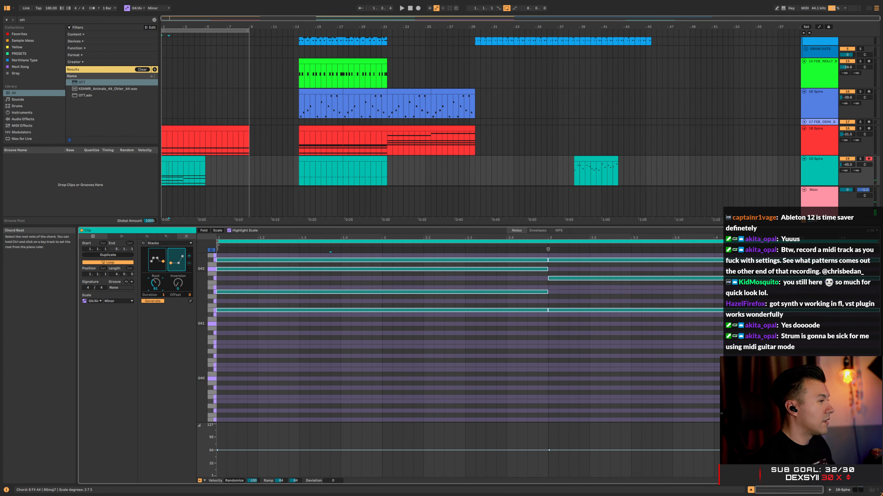
Solo the 19-Spire track, apply the Arpeggiate transformation in Pinky Up style at a 1/16 rate, and play it
{"action": "key", "text": "space"}
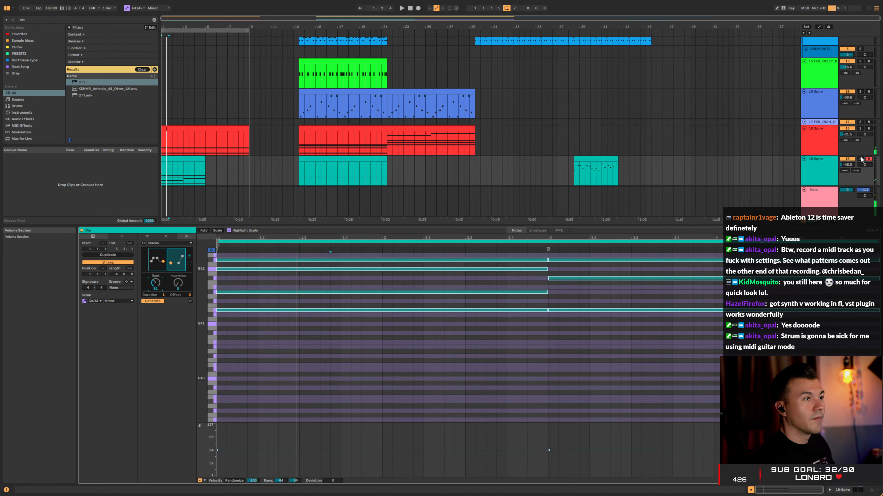
{"action": "key", "text": "s"}
{"action": "left_click", "coordinate": [167, 236]}
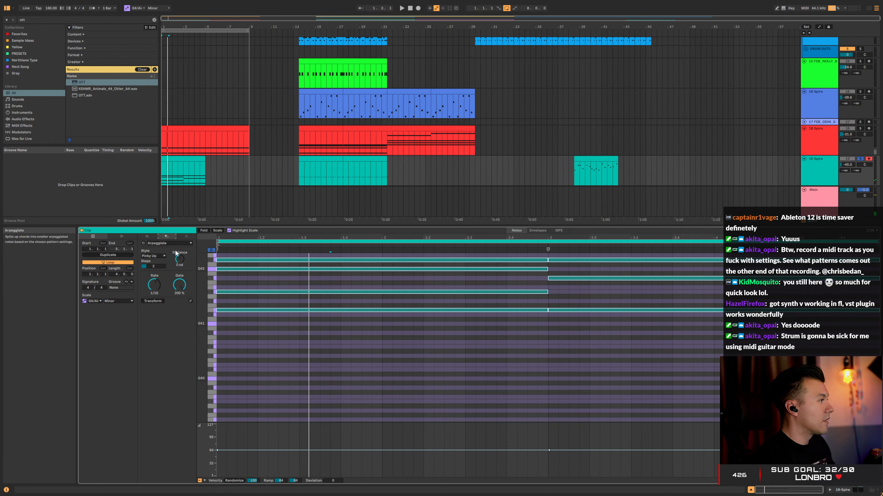
{"action": "left_click", "coordinate": [155, 243]}
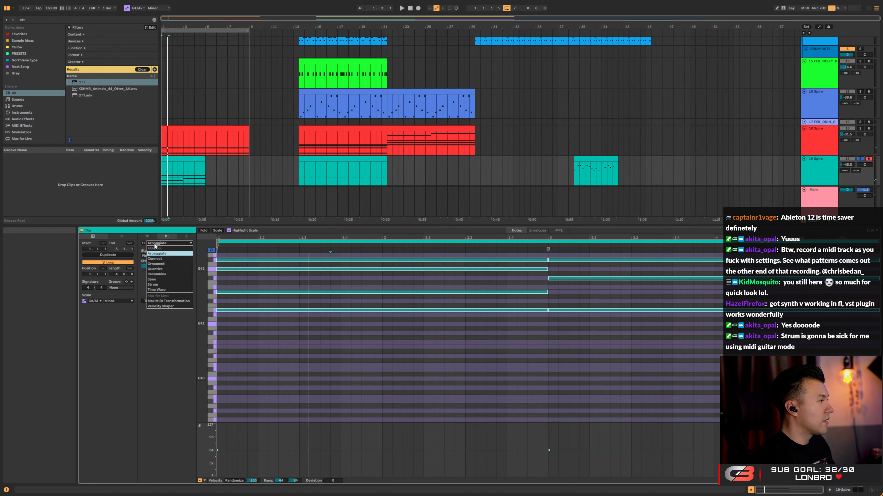
{"action": "left_click", "coordinate": [165, 255]}
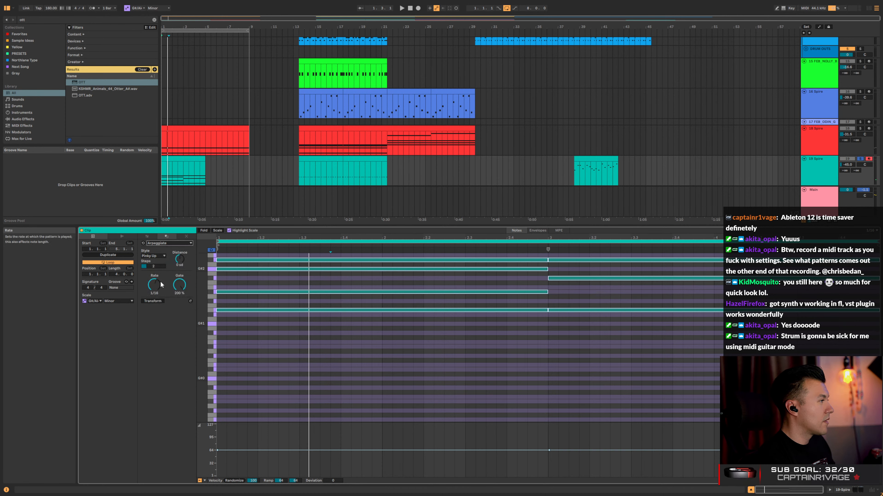
{"action": "left_click", "coordinate": [154, 301]}
{"action": "key", "text": "space"}
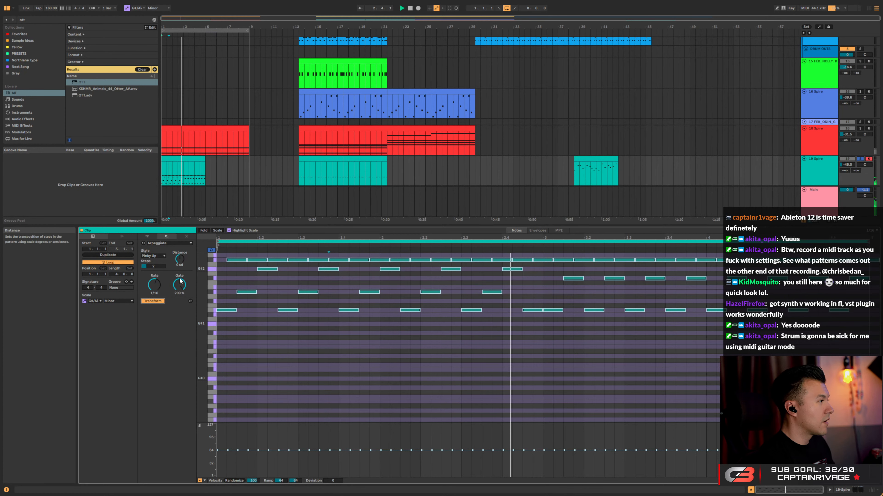
Set the arpeggio's rate to 1/8 and try different gate lengths during playback, ending at 100%
{"action": "left_click_drag", "start_coordinate": [154, 285], "coordinate": [152, 286]}
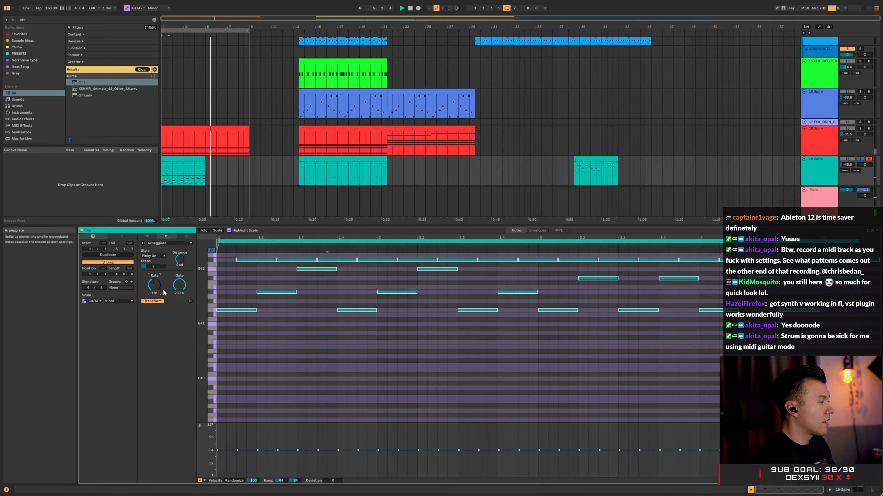
{"action": "key", "text": "space"}
{"action": "key", "text": "space"}
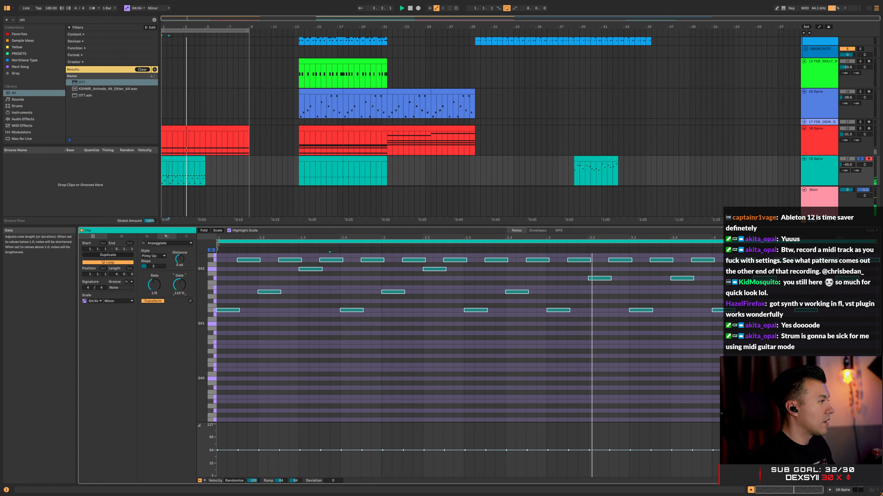
{"action": "mouse_move", "coordinate": [179, 285]}
{"action": "left_mouse_down"}
{"action": "mouse_move", "coordinate": [180, 302]}
{"action": "mouse_move", "coordinate": [179, 285]}
{"action": "left_mouse_up"}
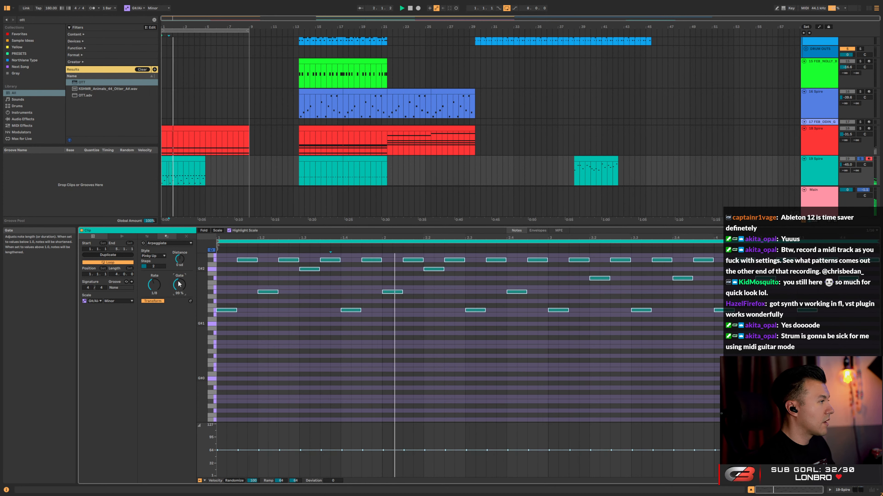
{"action": "left_click_drag", "start_coordinate": [181, 282], "coordinate": [181, 280]}
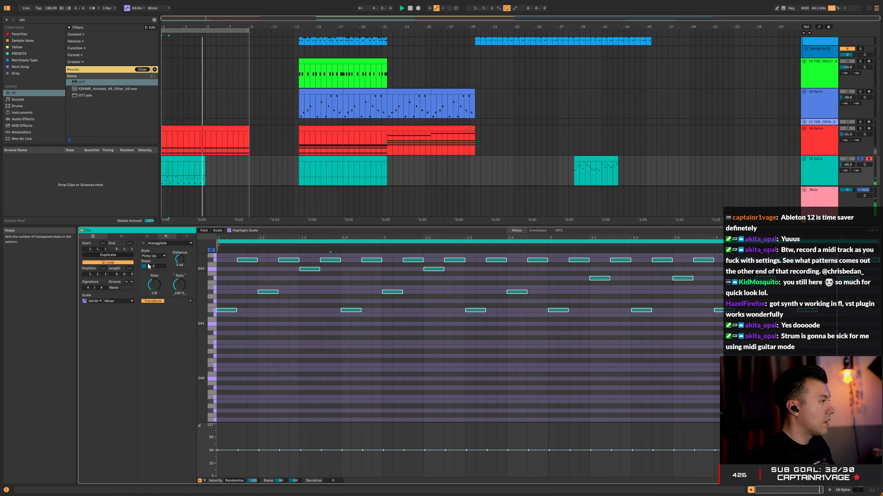
Adjust the arpeggio's step count and audition the Diverge style followed by the Thumb Up style
{"action": "left_click_drag", "start_coordinate": [153, 267], "coordinate": [153, 263]}
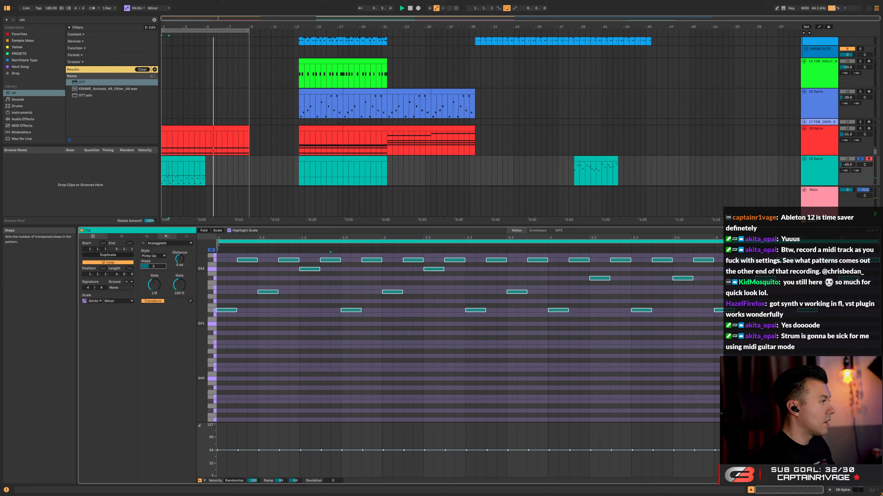
{"action": "left_click", "coordinate": [150, 256]}
{"action": "left_click", "coordinate": [152, 297]}
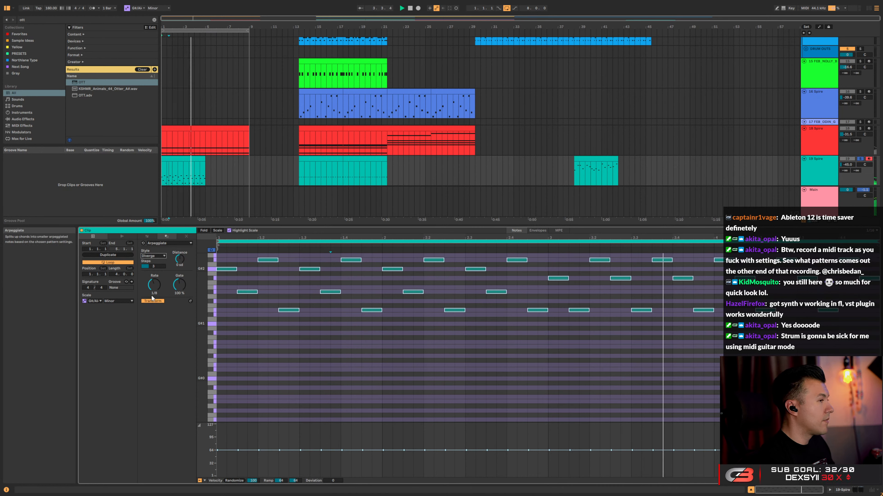
{"action": "left_click", "coordinate": [152, 256]}
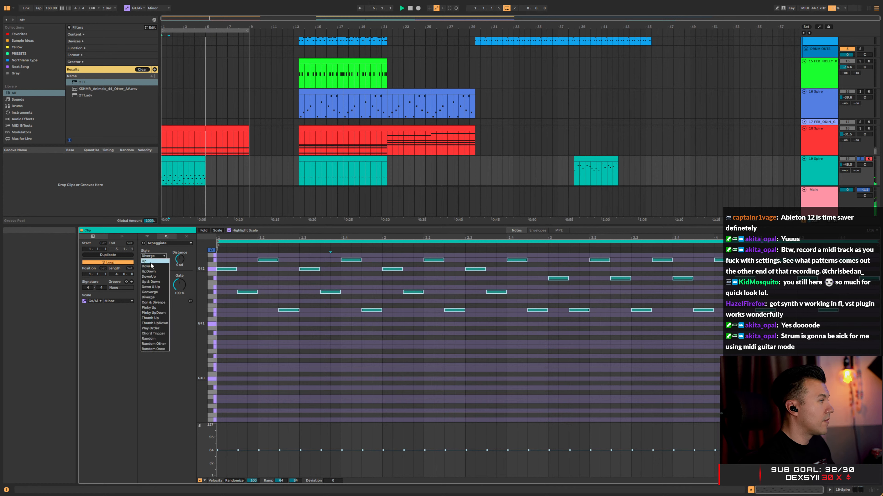
{"action": "left_click", "coordinate": [150, 317]}
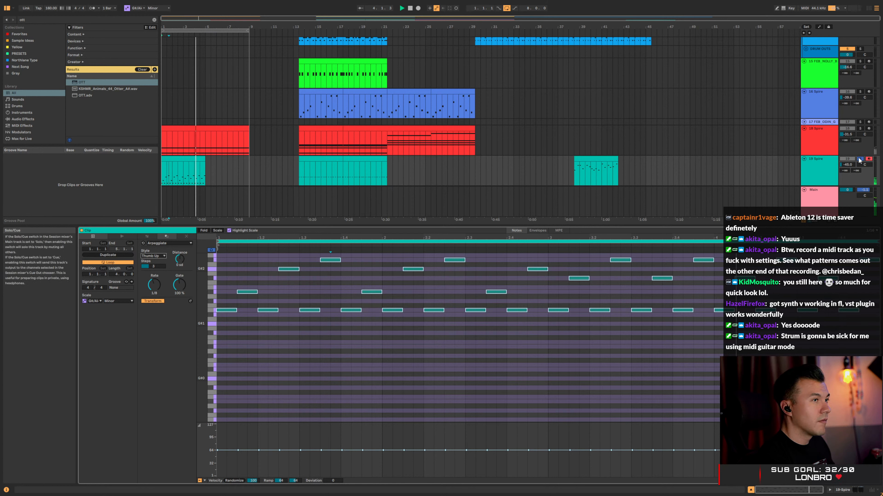
Play the arrangement with 19-Spire unsoloed and its volume set to -47 dB
{"action": "left_click_drag", "start_coordinate": [848, 164], "coordinate": [847, 167]}
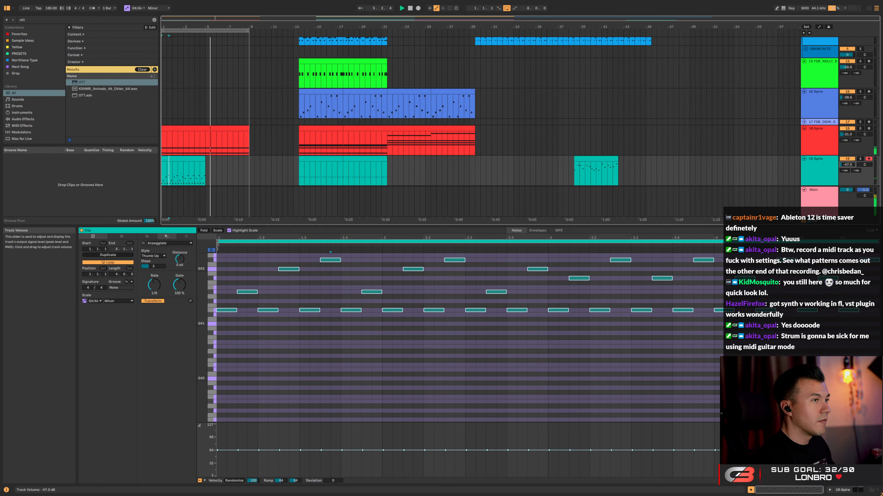
{"action": "key", "text": "space"}
{"action": "key", "text": "space"}
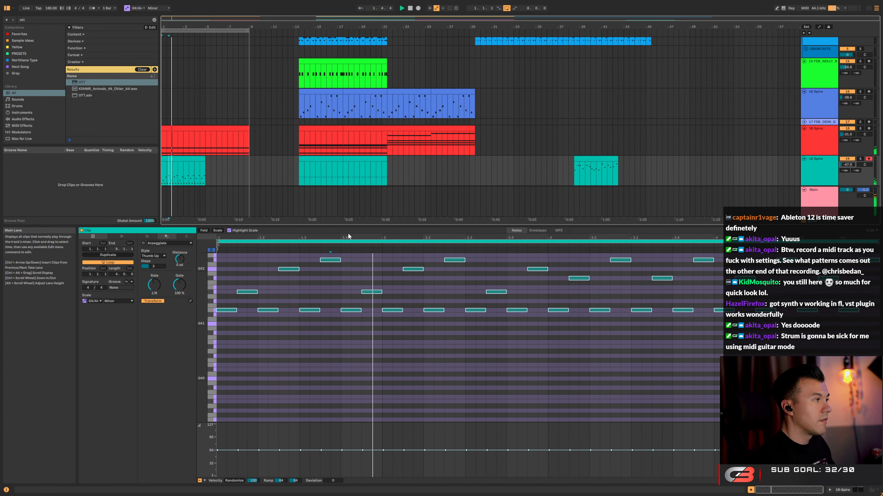
Delete the 19-Spire clip at the arrangement's start and hide the clip view
{"action": "left_click", "coordinate": [193, 158]}
{"action": "key", "text": "space"}
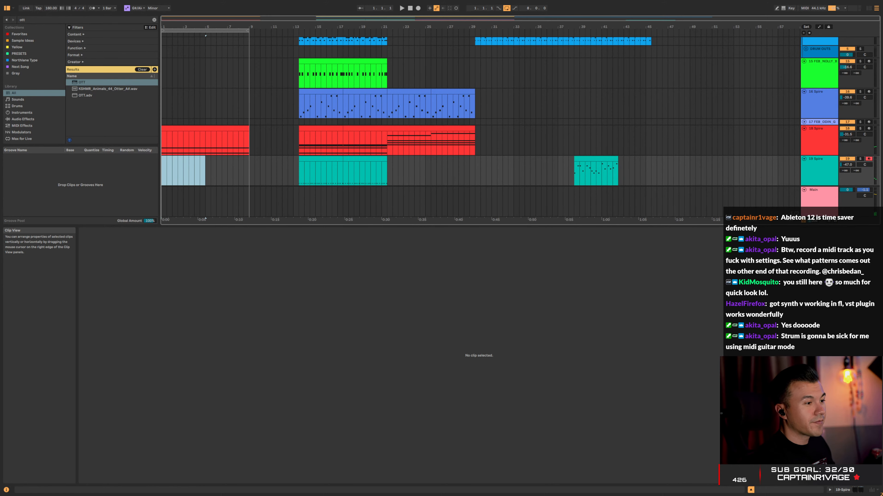
{"action": "key", "text": "ctrl+alt+l"}
Try the first 16-Spire clip at the arrangement's start and return it to its original place
{"action": "left_click", "coordinate": [194, 209]}
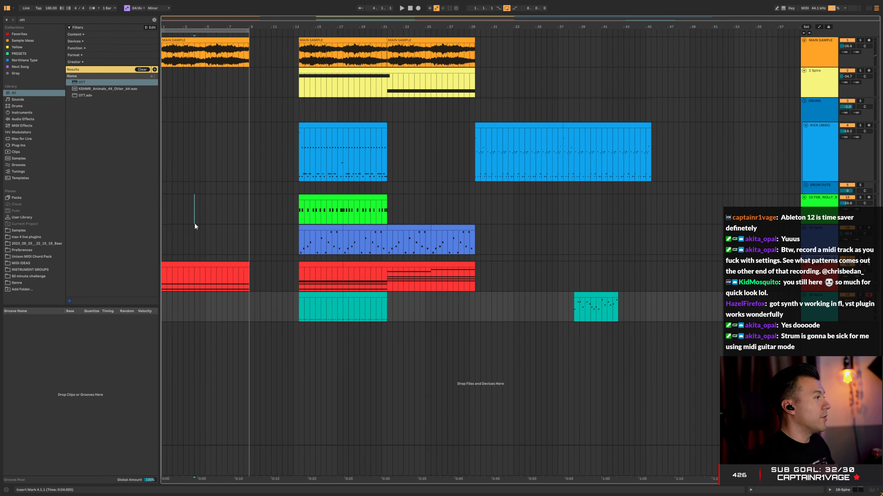
{"action": "left_click", "coordinate": [206, 263]}
{"action": "left_click", "coordinate": [335, 203]}
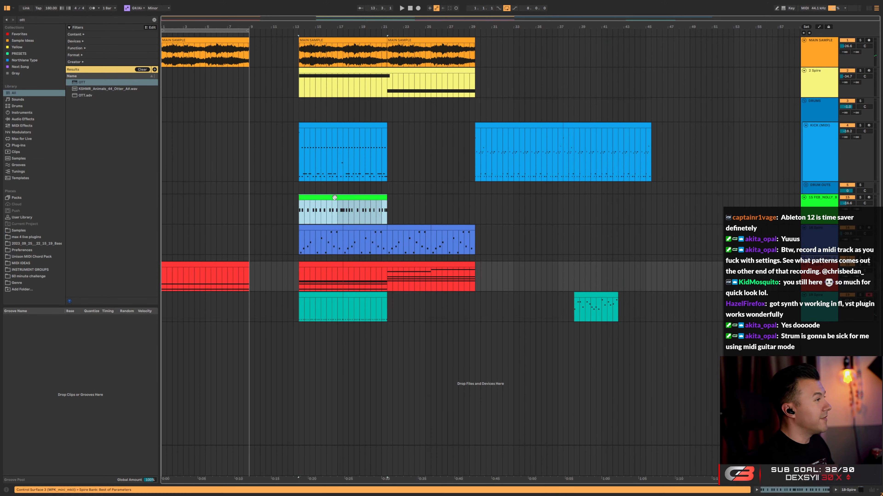
{"action": "left_click", "coordinate": [320, 229]}
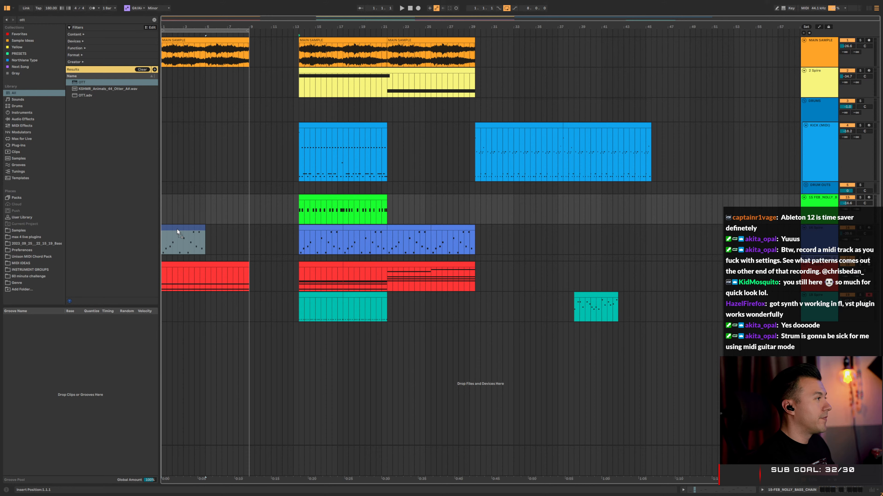
{"action": "left_click_drag", "start_coordinate": [177, 230], "coordinate": [318, 227]}
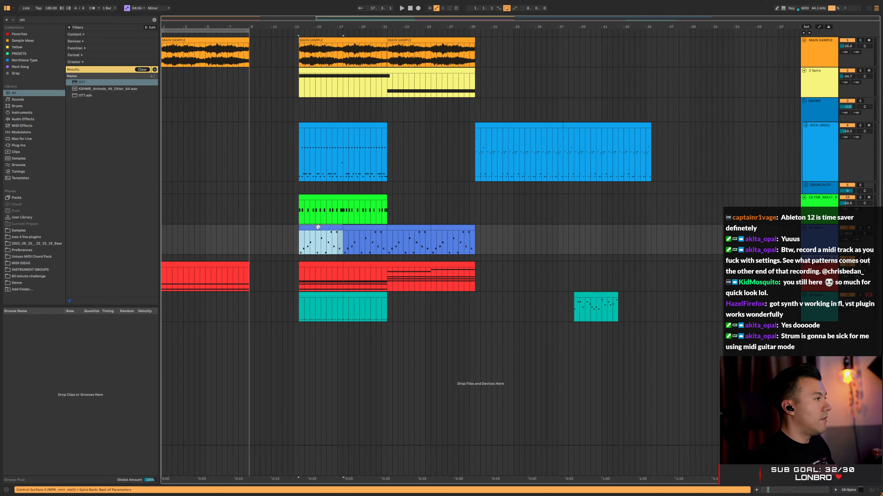
Play back the opening section from the start of the first MAIN SAMPLE clip
{"action": "left_click", "coordinate": [176, 40]}
{"action": "key", "text": "space"}
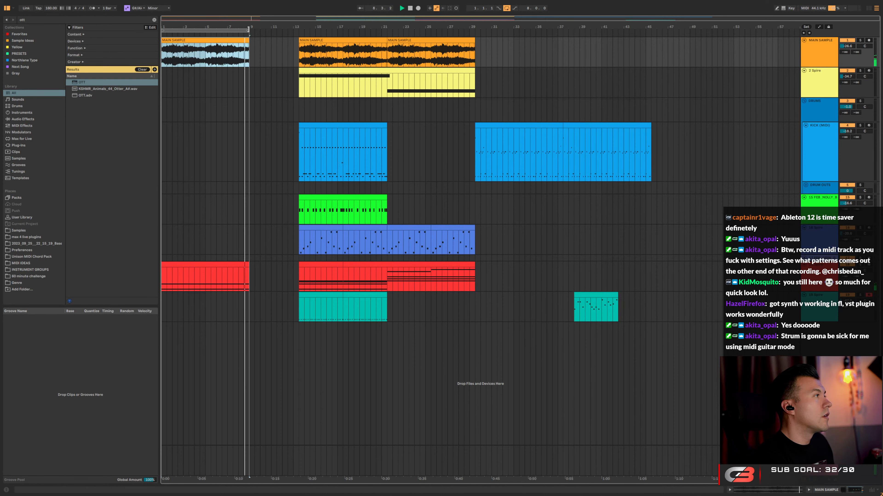
{"action": "key", "text": "space"}
Select all clips following the opening eight bars across every track and shift them 20 bars along to start at 33.3.1
{"action": "left_click", "coordinate": [353, 41]}
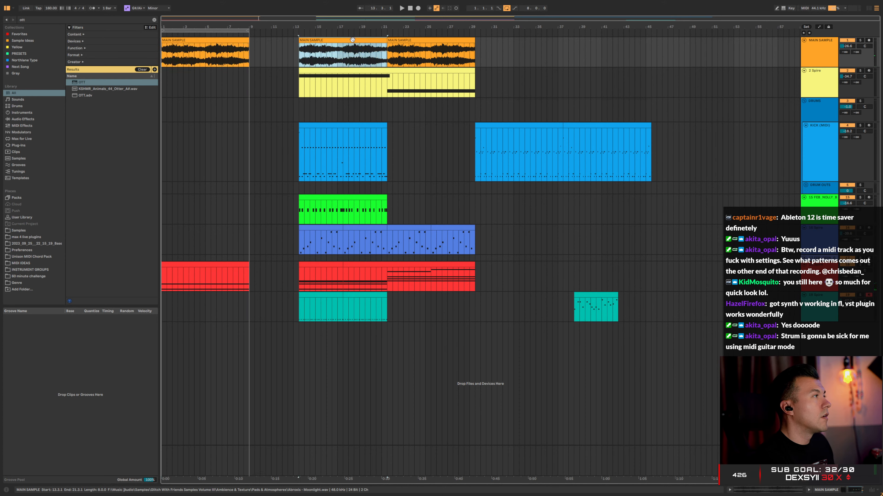
{"action": "left_click_drag", "start_coordinate": [298, 51], "coordinate": [715, 315]}
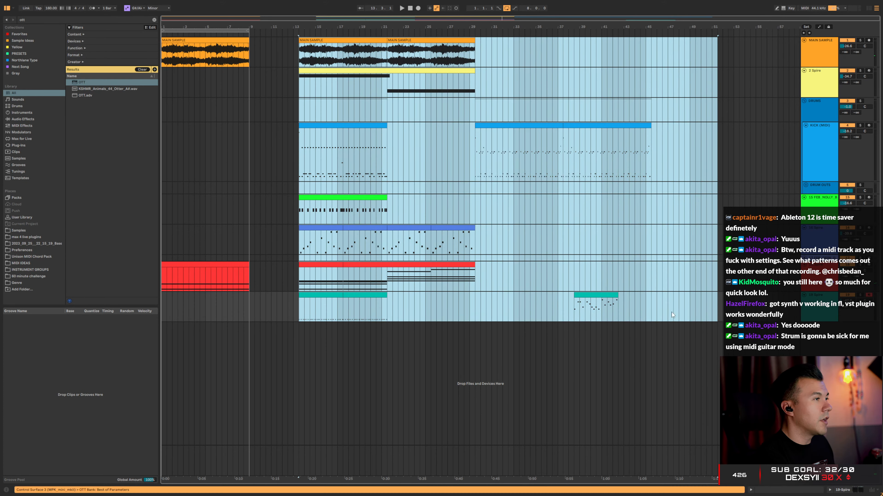
{"action": "key", "text": "Right"}
{"action": "key", "text": "Right"}
{"action": "key", "text": "Right"}
{"action": "key", "text": "Right"}
{"action": "key", "text": "Right"}
{"action": "key", "text": "Right"}
{"action": "key", "text": "Right"}
{"action": "key", "text": "Right"}
{"action": "key", "text": "Right"}
{"action": "key", "text": "Right"}
{"action": "key", "text": "Right"}
{"action": "key", "text": "Right"}
{"action": "key", "text": "Right"}
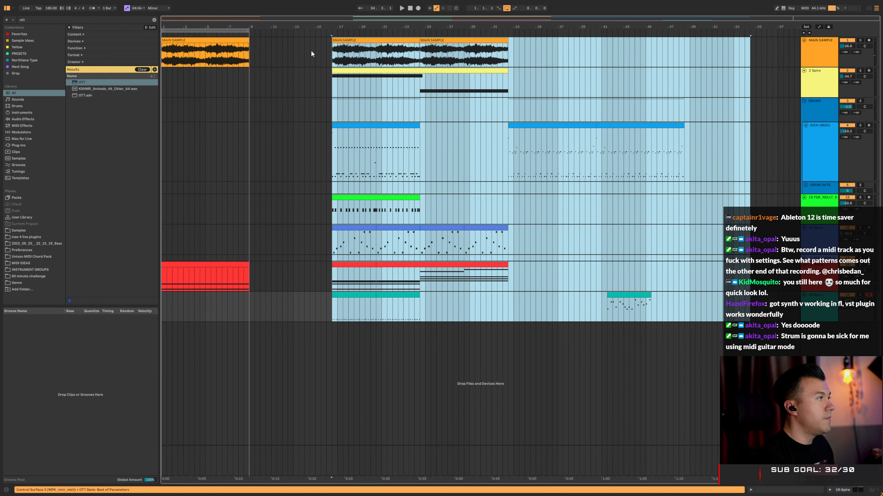
{"action": "key", "text": "Right"}
{"action": "key", "text": "Right"}
{"action": "key", "text": "Right"}
{"action": "key", "text": "Right"}
{"action": "key", "text": "Right"}
{"action": "key", "text": "Right"}
{"action": "key", "text": "Right"}
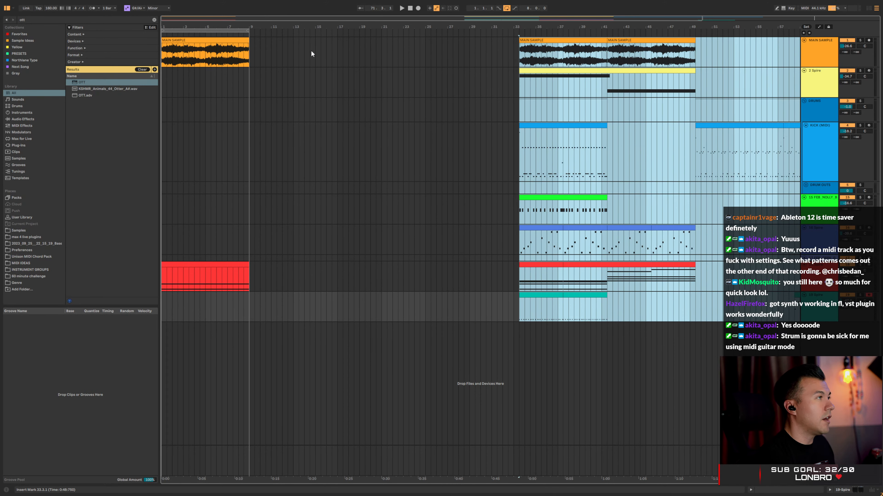
Copy a MAIN SAMPLE clip to directly follow the opening one, and play the arrangement from the start with looping off
{"action": "left_click", "coordinate": [326, 51]}
{"action": "left_click_drag", "start_coordinate": [537, 38], "coordinate": [271, 49]}
{"action": "key", "text": "space"}
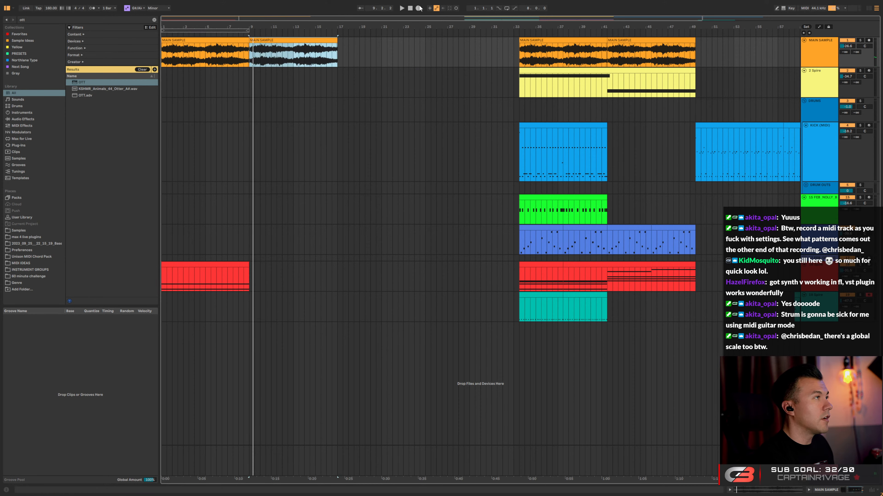
{"action": "left_click", "coordinate": [412, 8]}
{"action": "key", "text": "space"}
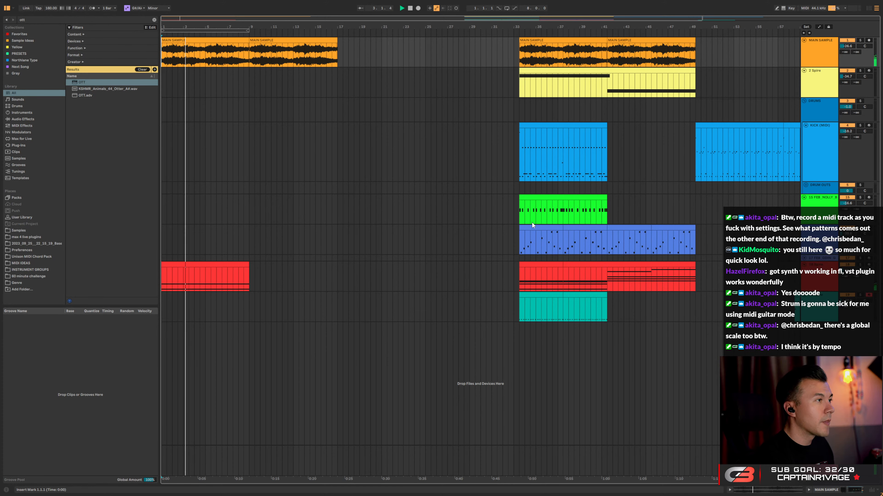
Copy the first 16-Spire clip to bar 9 and duplicate it once, and duplicate the opening 18-Spire clip alongside
{"action": "left_click_drag", "start_coordinate": [532, 226], "coordinate": [264, 229]}
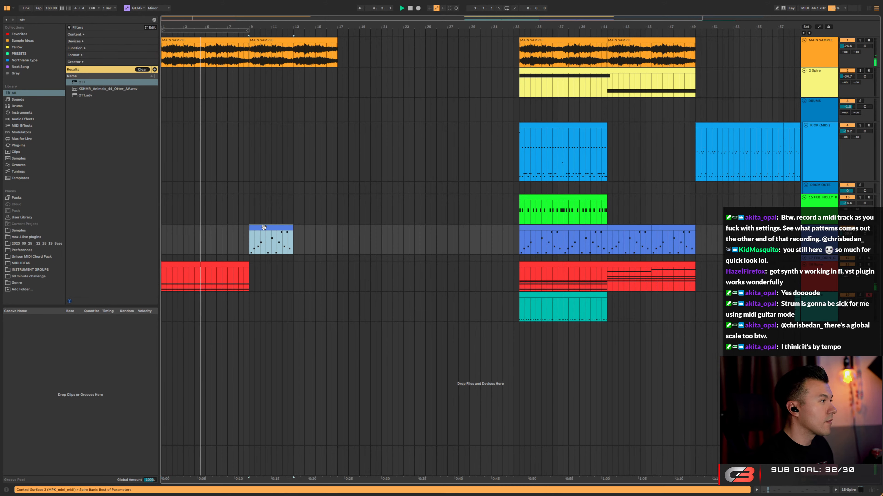
{"action": "key", "text": "ctrl+d"}
{"action": "left_click", "coordinate": [213, 273]}
{"action": "key", "text": "ctrl+d"}
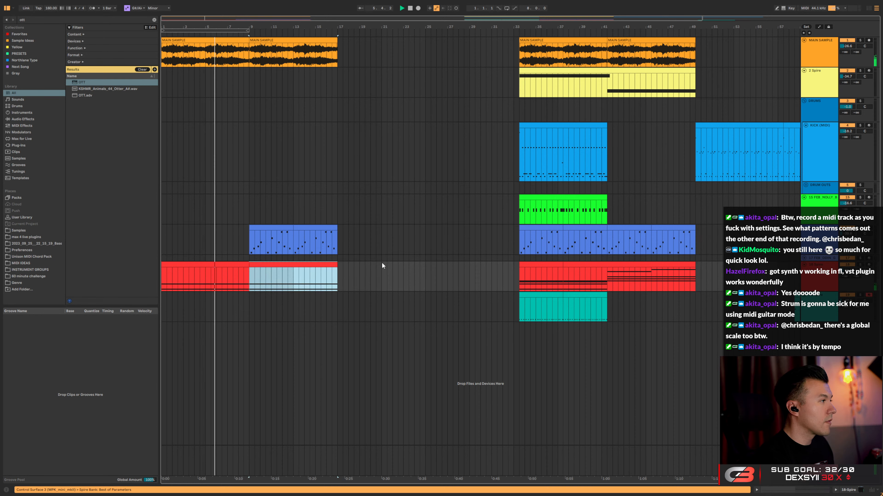
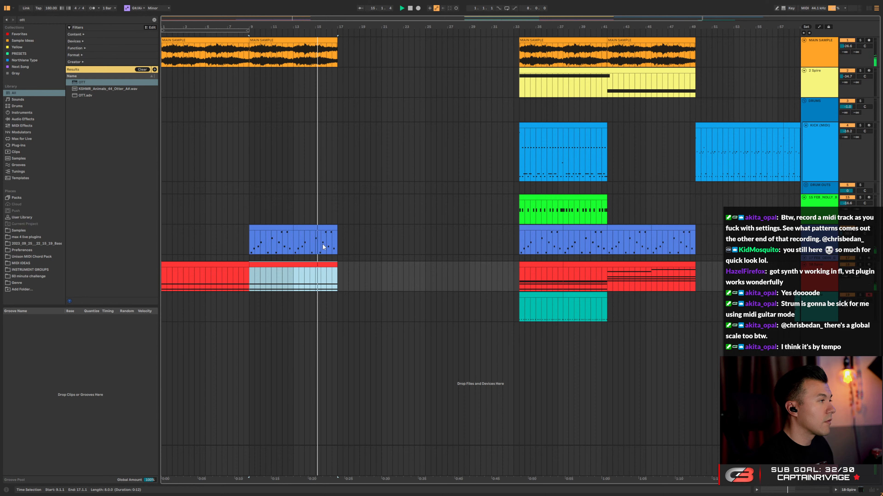
Copy the second 18-Spire clip of the later section to bar 9 over the existing 18-Spire clip, and play back the result
{"action": "key", "text": "space"}
{"action": "left_click", "coordinate": [622, 267]}
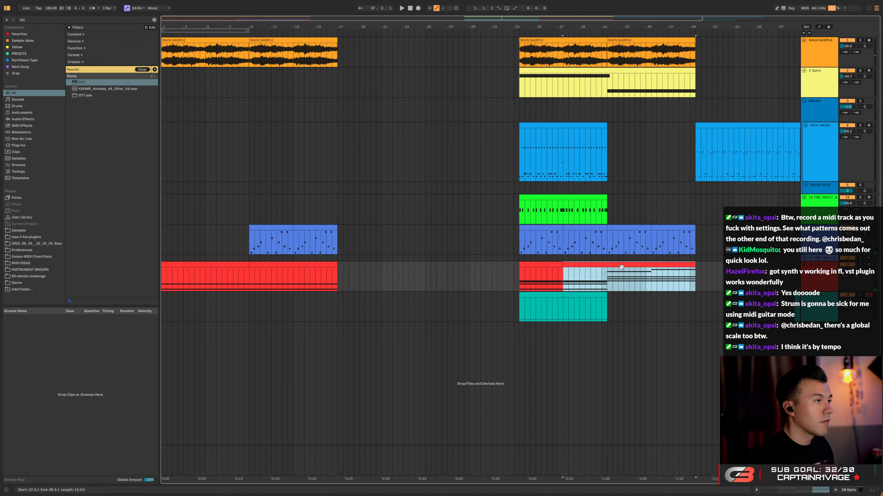
{"action": "left_click", "coordinate": [607, 268]}
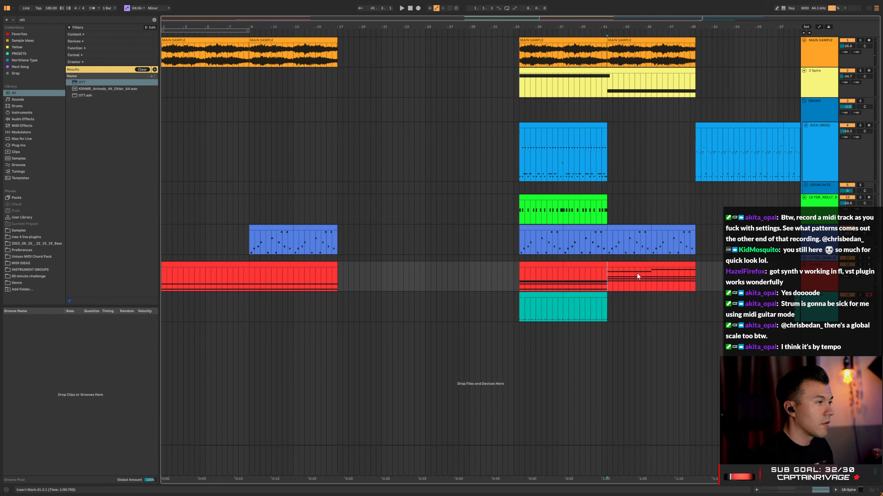
{"action": "left_click_drag", "start_coordinate": [637, 265], "coordinate": [279, 265]}
{"action": "key", "text": "space"}
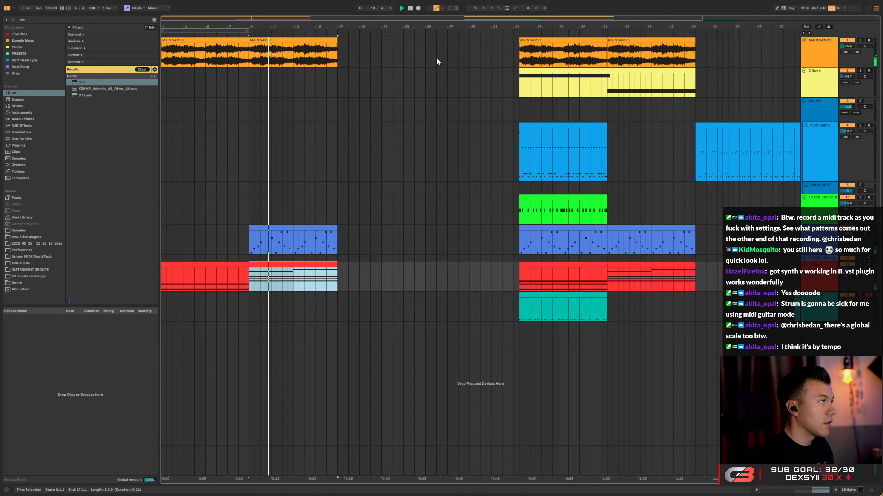
Copy both 2-Spire clips from the later section to the start of the arrangement, and lower the 2-Spire track volume to -41.3 dB during playback
{"action": "left_click", "coordinate": [410, 8]}
{"action": "key", "text": "space"}
{"action": "left_click_drag", "start_coordinate": [560, 78], "coordinate": [201, 77]}
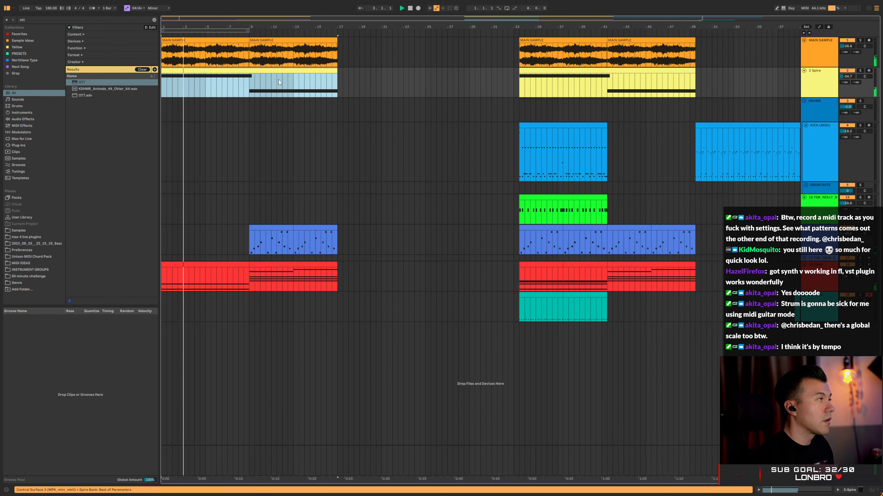
{"action": "left_click_drag", "start_coordinate": [847, 77], "coordinate": [847, 81]}
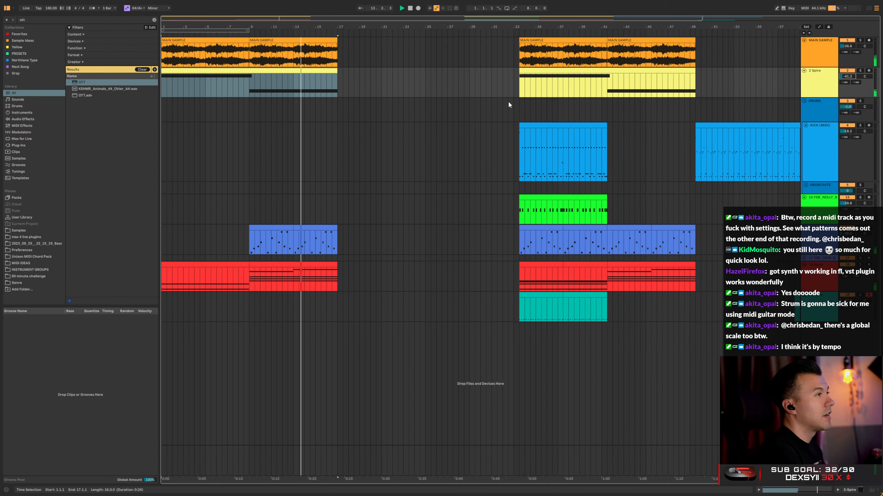
Select the 16-bar block of clips starting at bar 33 across all tracks and move it to start at bar 17
{"action": "left_click", "coordinate": [551, 63]}
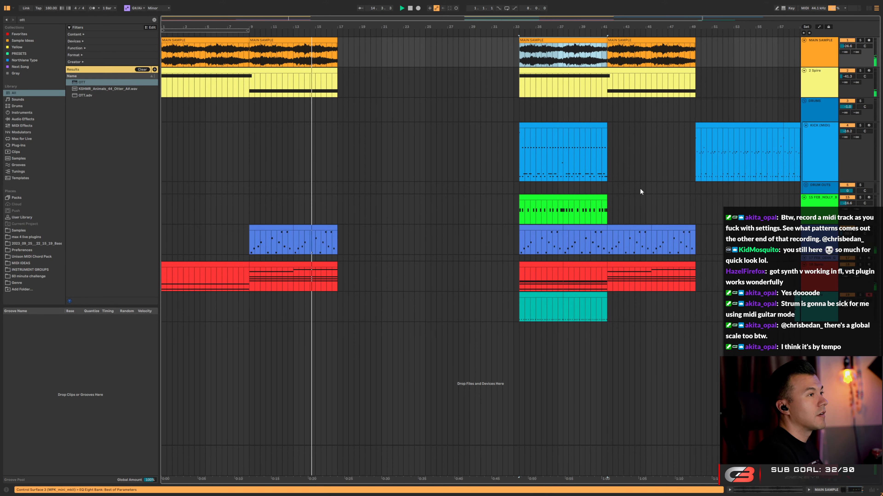
{"action": "left_click", "coordinate": [693, 302], "text": "shift"}
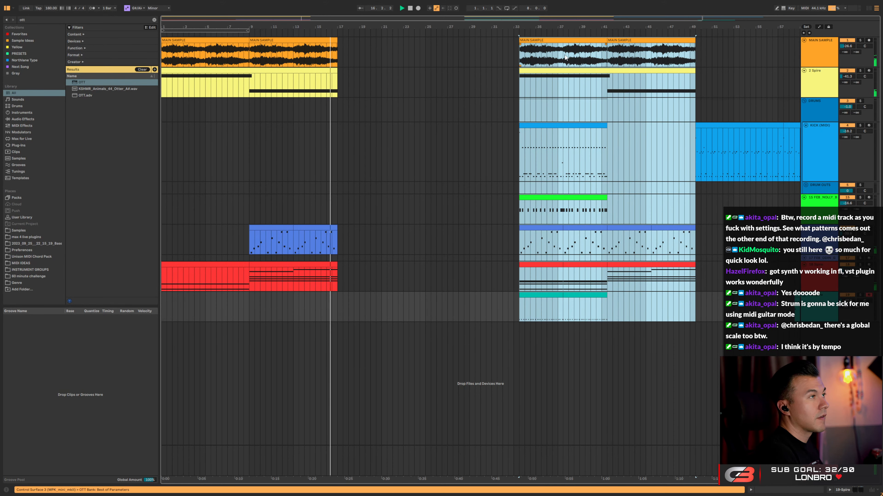
{"action": "left_click_drag", "start_coordinate": [537, 44], "coordinate": [376, 53]}
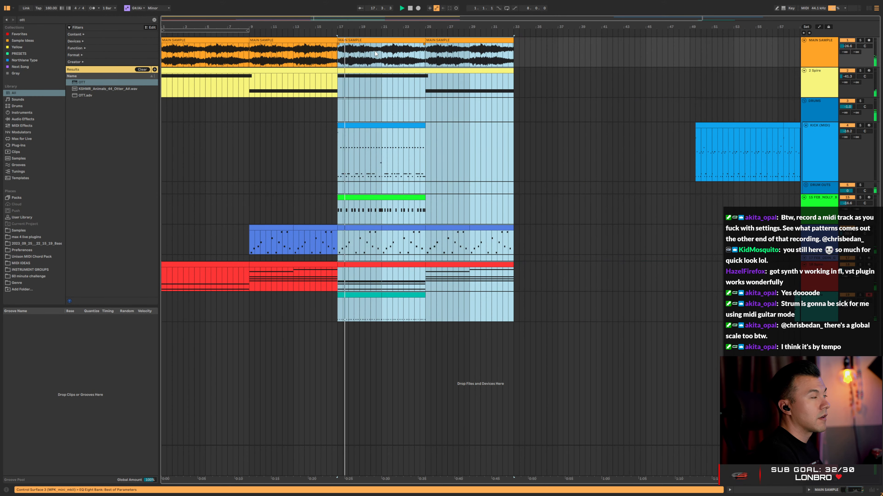
Play the transition from just before bar 17 and deactivate the 2-Spire clips between bars 17 and 33
{"action": "left_click", "coordinate": [337, 112]}
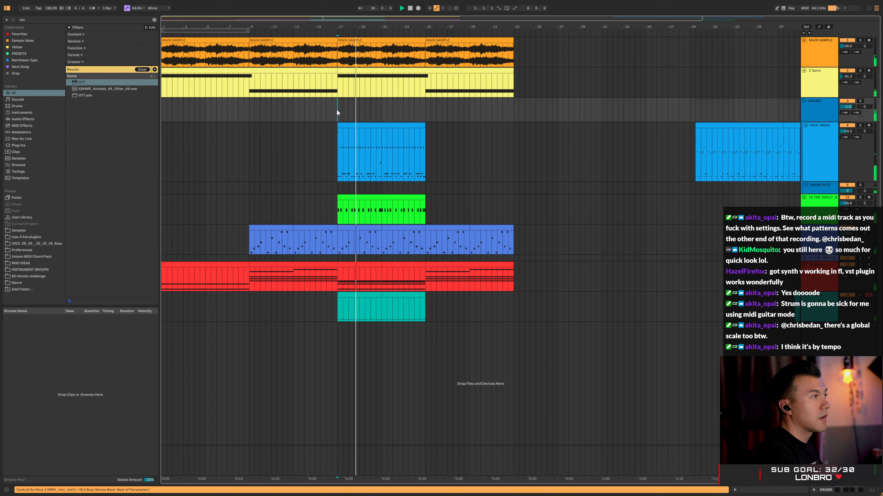
{"action": "left_click", "coordinate": [364, 207]}
{"action": "left_click", "coordinate": [317, 138]}
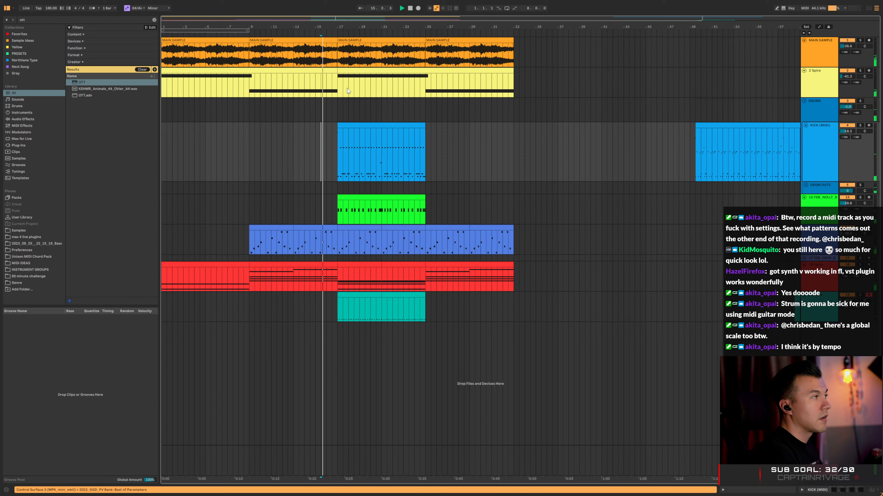
{"action": "left_click", "coordinate": [349, 69]}
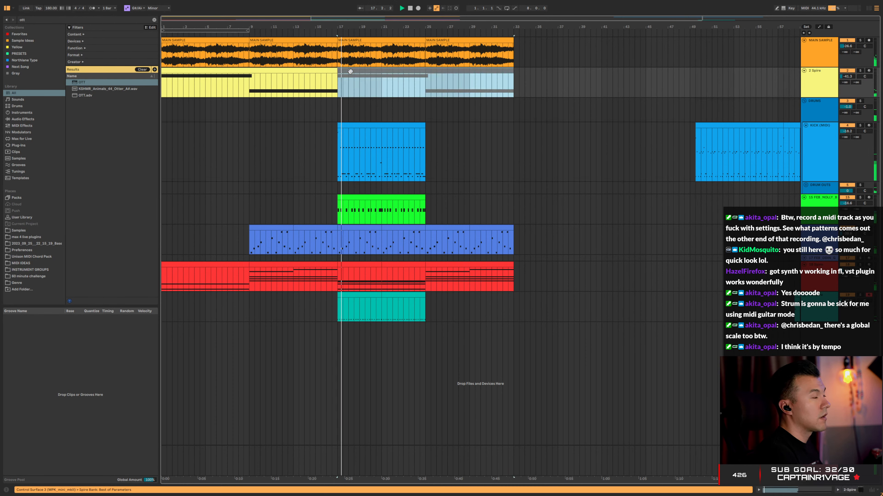
Lengthen all notes in the Nolly bass clip so each reaches the next, and lower that track's volume to -20.6 dB during playback
{"action": "double_click", "coordinate": [377, 198]}
{"action": "key", "text": "space"}
{"action": "left_click", "coordinate": [318, 295]}
{"action": "key", "text": "ctrl+a"}
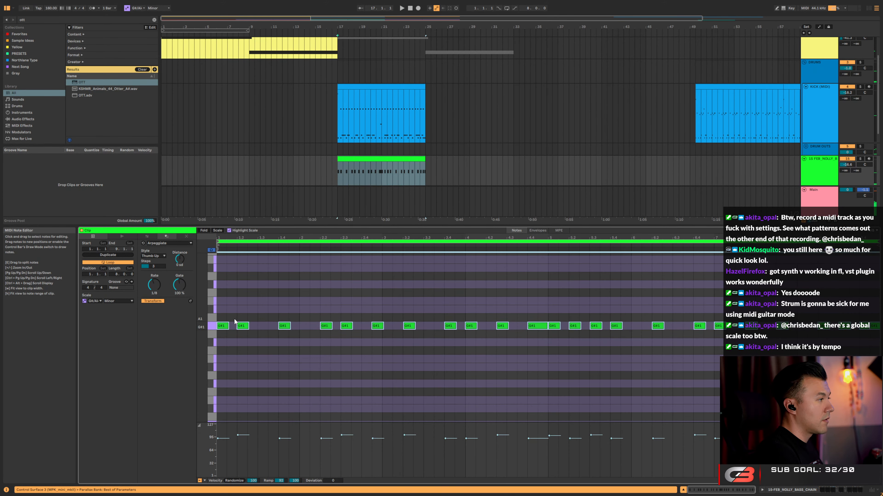
{"action": "left_click_drag", "start_coordinate": [229, 326], "coordinate": [268, 326]}
{"action": "key", "text": "space"}
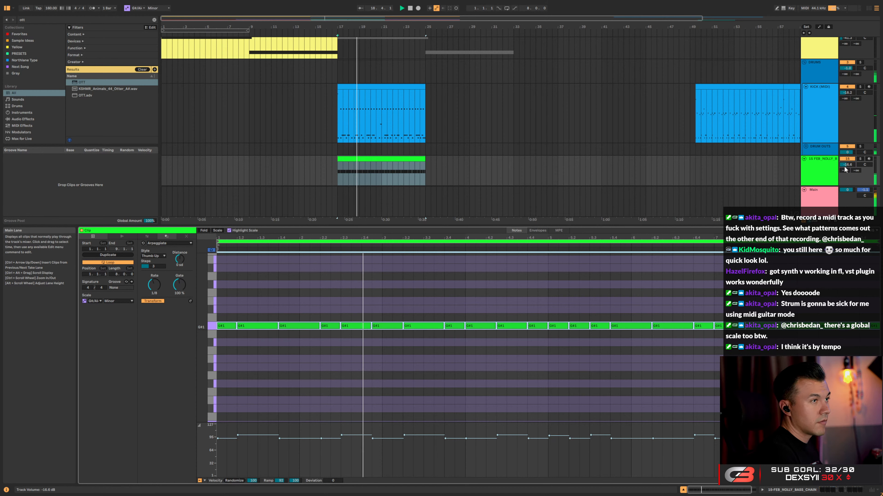
{"action": "left_click_drag", "start_coordinate": [847, 165], "coordinate": [847, 167]}
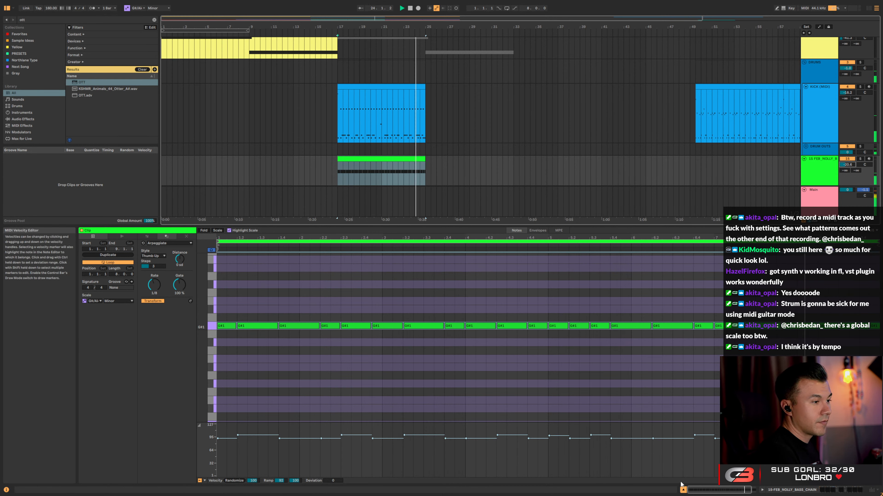
Close the clip editor and copy the KICK (MIDI) and Nolly bass clips from bar 17 to bar 25
{"action": "left_click", "coordinate": [683, 489]}
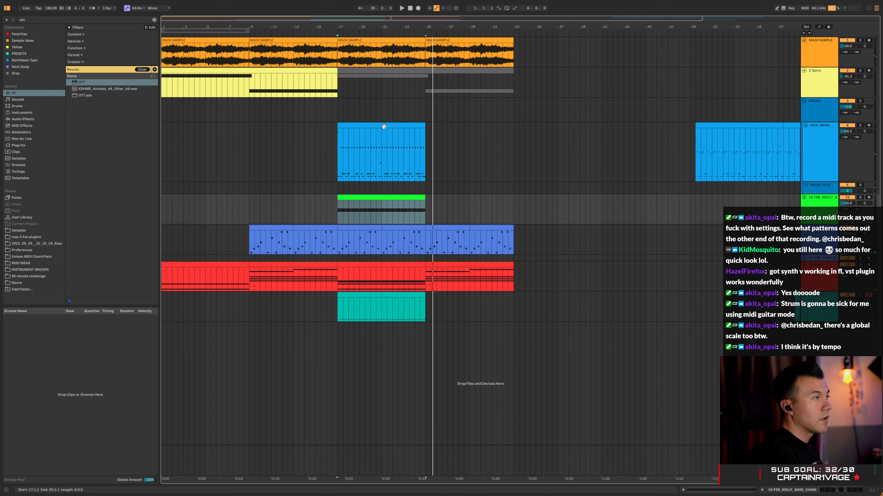
{"action": "left_click_drag", "start_coordinate": [383, 126], "coordinate": [470, 126]}
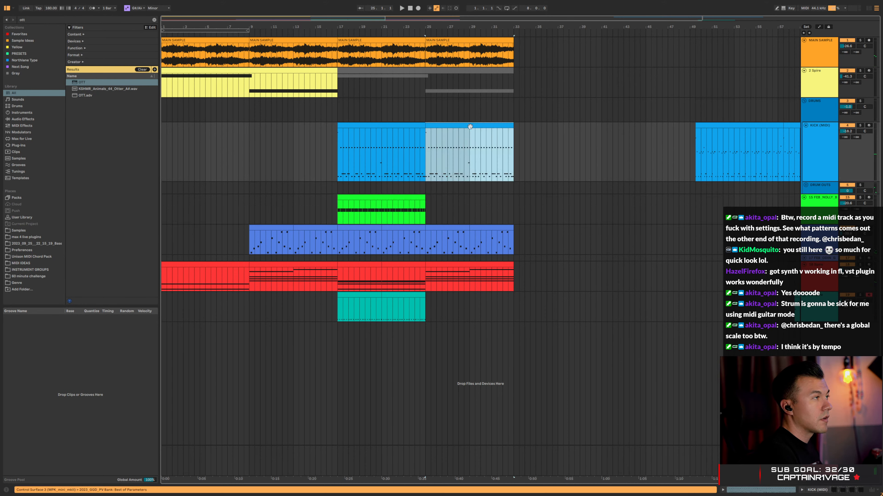
{"action": "left_click_drag", "start_coordinate": [389, 197], "coordinate": [476, 197]}
Trim the copied KICK (MIDI) clip to start at 25.2.1 and move its first open hat note up to Crash Left Hit
{"action": "scroll", "coordinate": [436, 171], "scroll_direction": "up", "scroll_amount": 5}
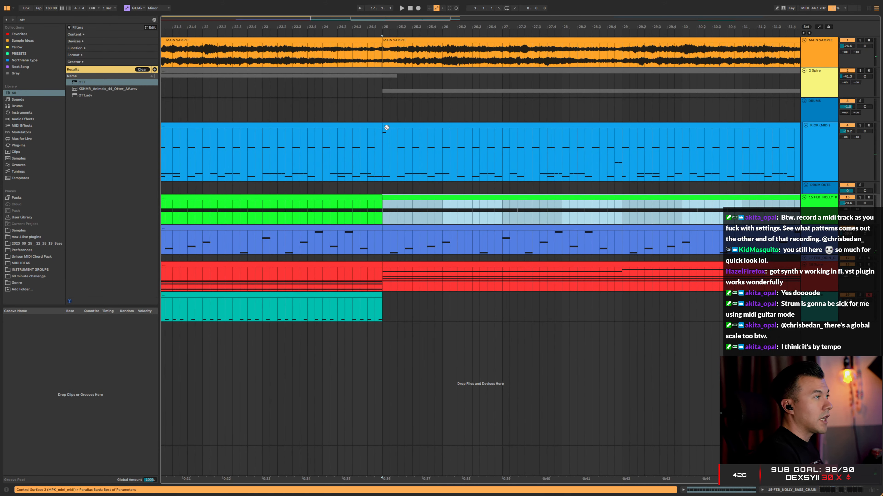
{"action": "left_click", "coordinate": [389, 126]}
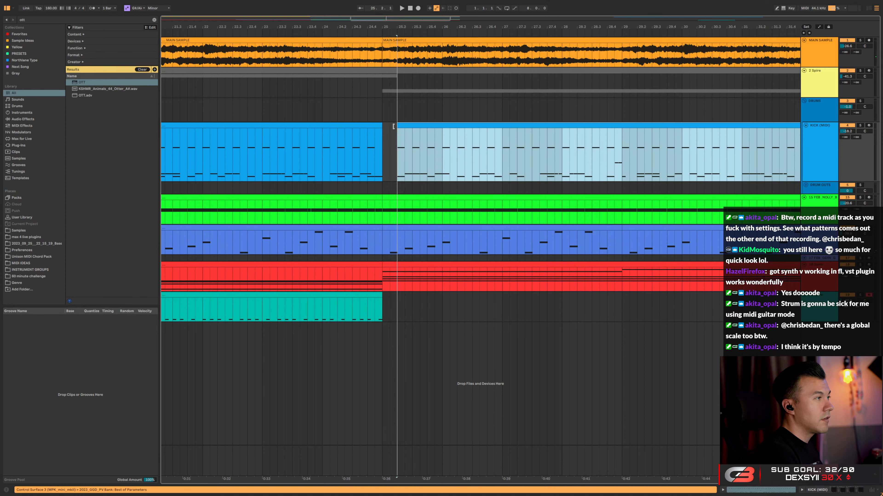
{"action": "double_click", "coordinate": [413, 127]}
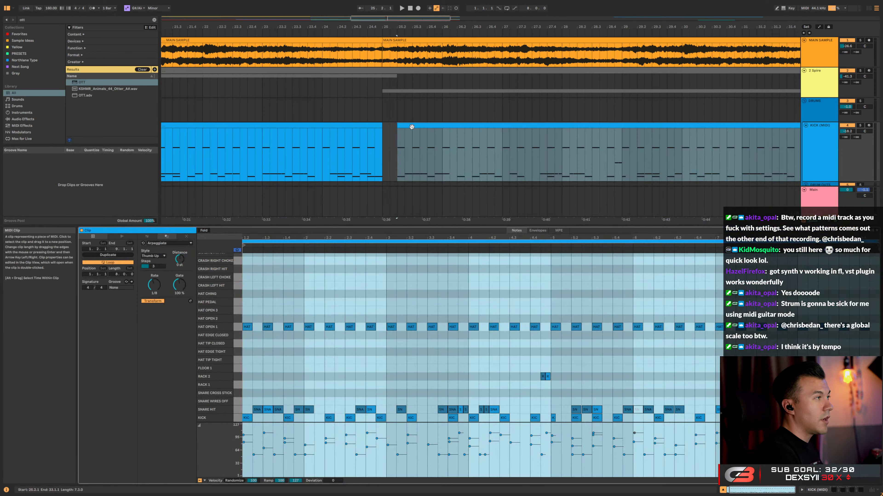
{"action": "left_click", "coordinate": [260, 374]}
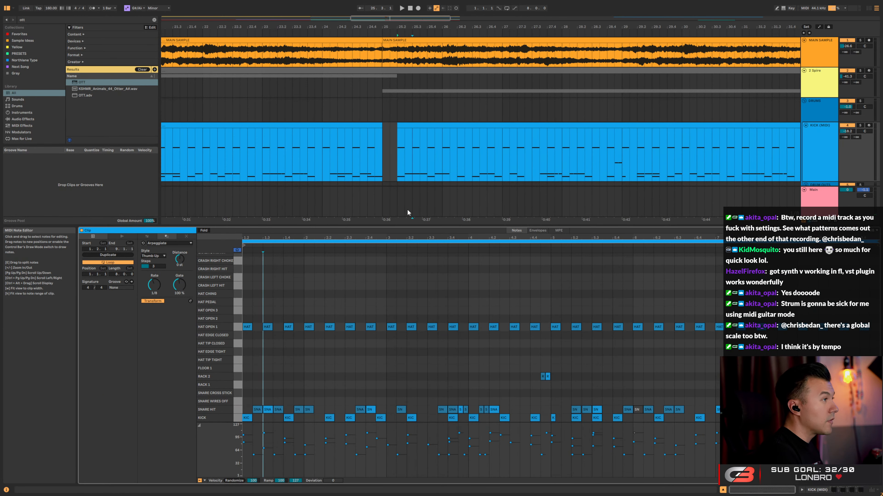
{"action": "left_click", "coordinate": [291, 417]}
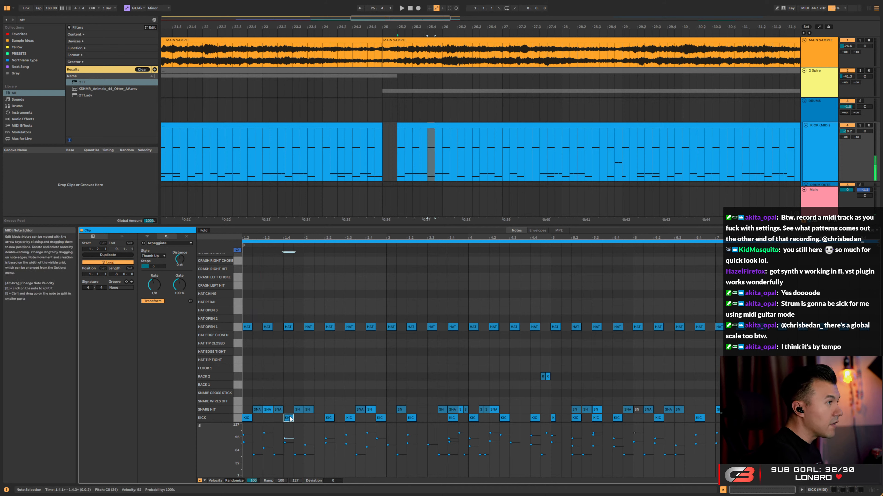
{"action": "left_click", "coordinate": [247, 419]}
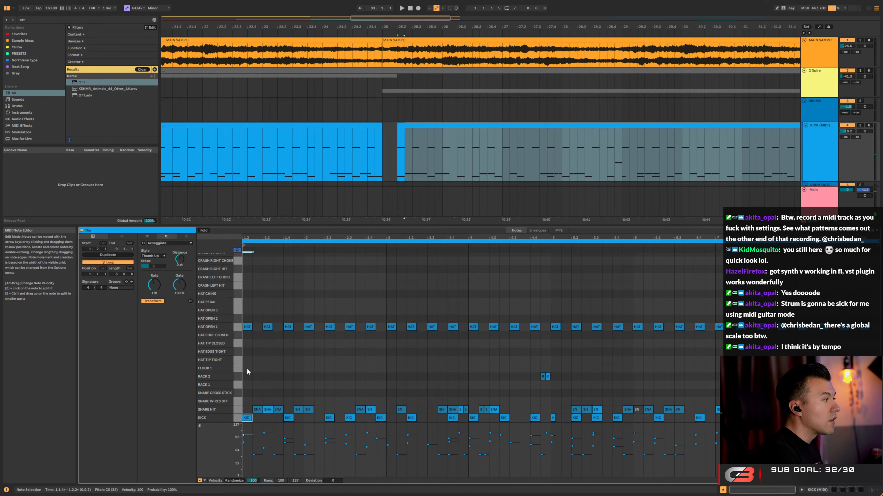
{"action": "left_click", "coordinate": [247, 327]}
{"action": "key", "text": "Up"}
{"action": "key", "text": "Up"}
{"action": "key", "text": "Up"}
{"action": "key", "text": "Up"}
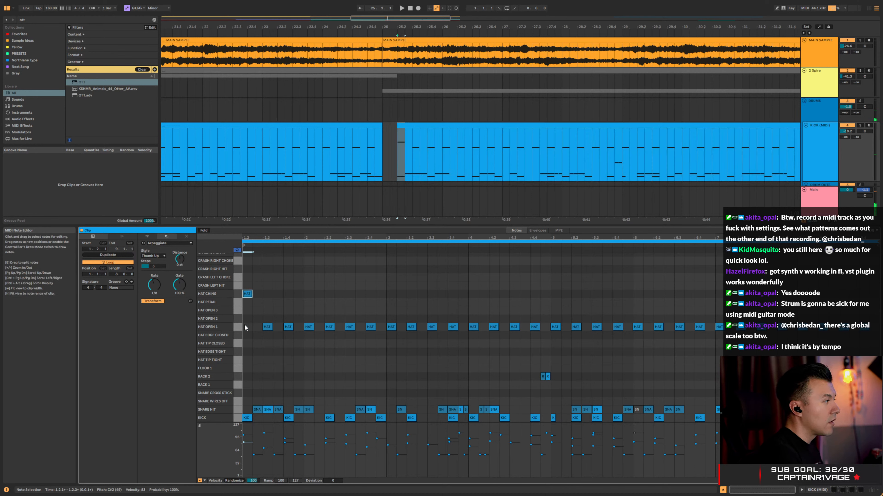
Play back the drum re-entry, align the first kick note's start with the clip start at 1.2.1, and close the clip editor
{"action": "key", "text": "space"}
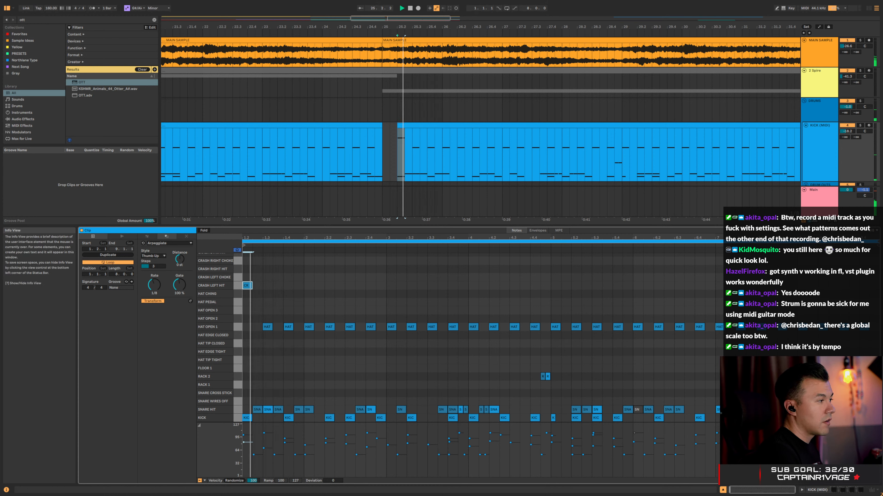
{"action": "key", "text": "space"}
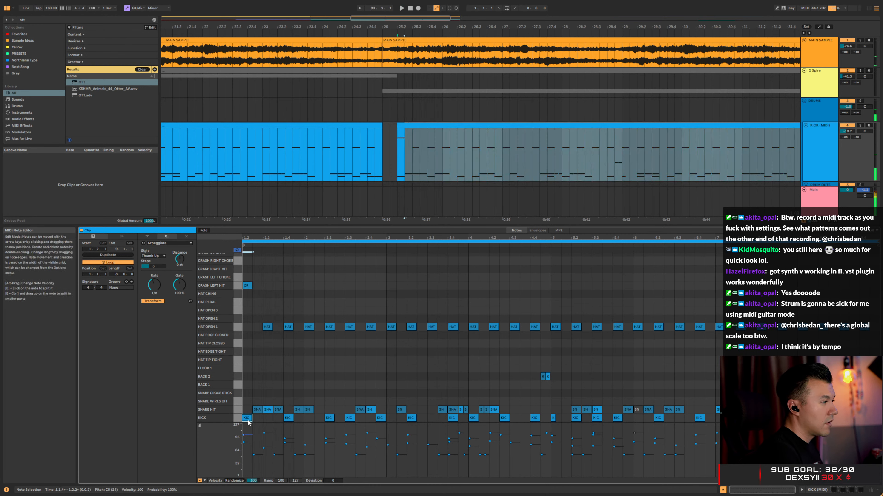
{"action": "left_click", "coordinate": [248, 419]}
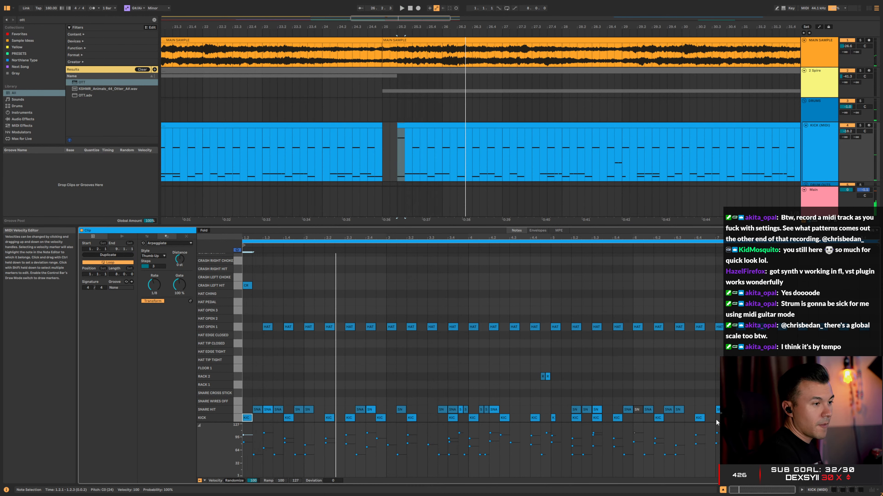
{"action": "key", "text": "super+alt+l"}
{"action": "key", "text": "shift+question"}
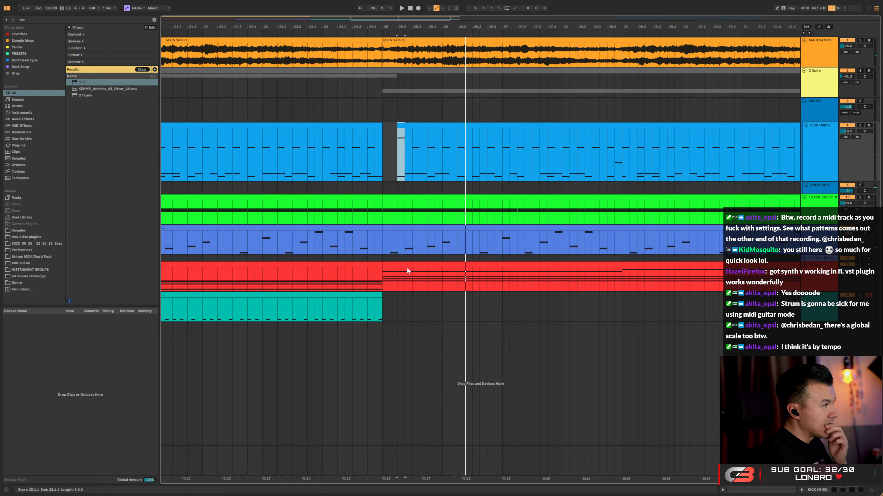
Trim the copied Nolly bass clip's start to 25.2.1 to match the drum clip, and play the transition from bar 23
{"action": "left_click_drag", "start_coordinate": [383, 195], "coordinate": [404, 198]}
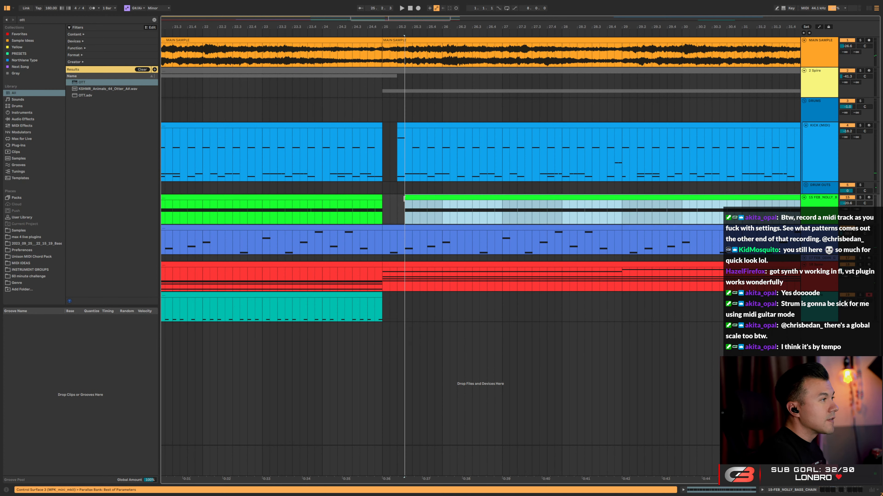
{"action": "left_click", "coordinate": [284, 191]}
{"action": "key", "text": "space"}
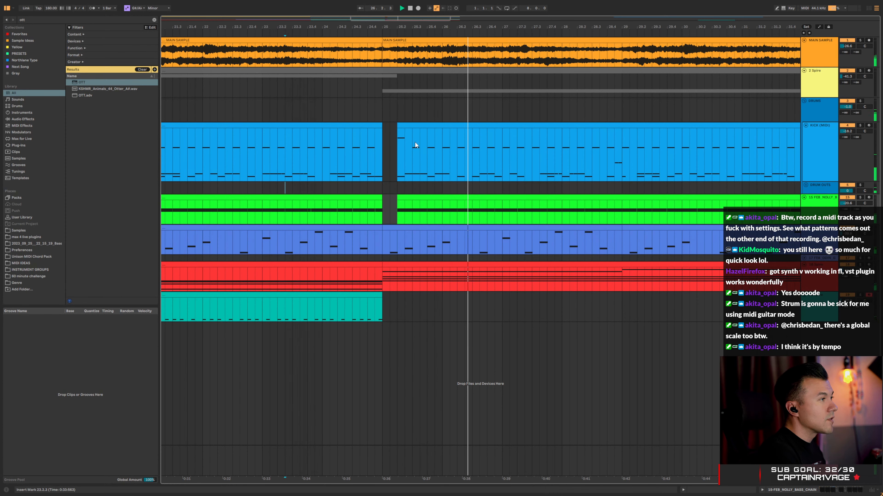
Align the first G#1 note's start with the beginning of the trimmed bass clip at 25.2.1, and close the clip editor
{"action": "double_click", "coordinate": [406, 208]}
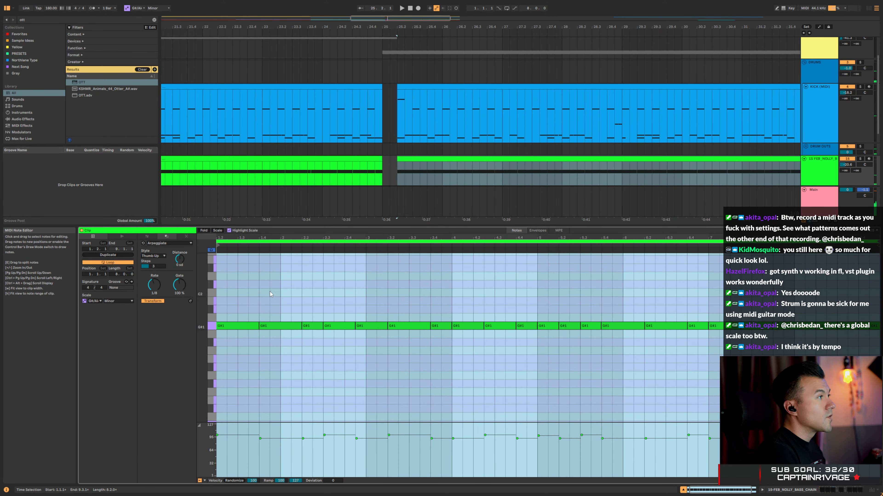
{"action": "left_click", "coordinate": [284, 293]}
{"action": "scroll", "coordinate": [244, 327], "scroll_direction": "left", "scroll_amount": 1}
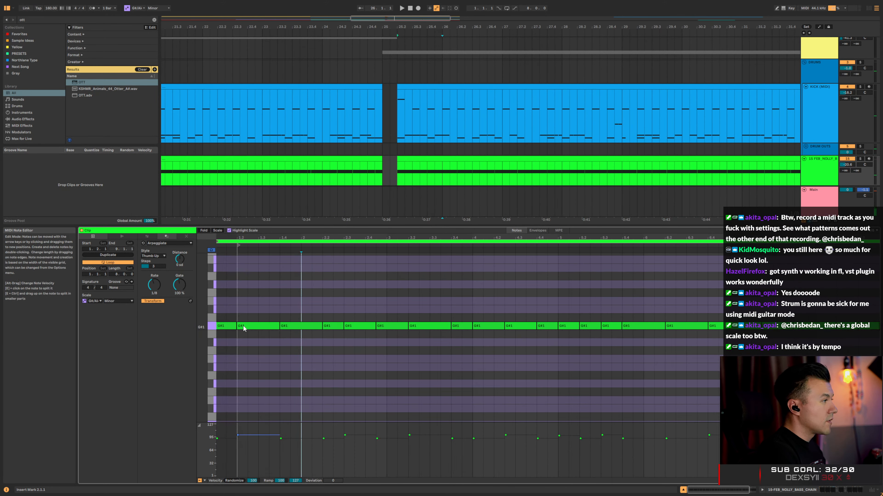
{"action": "left_click", "coordinate": [239, 327]}
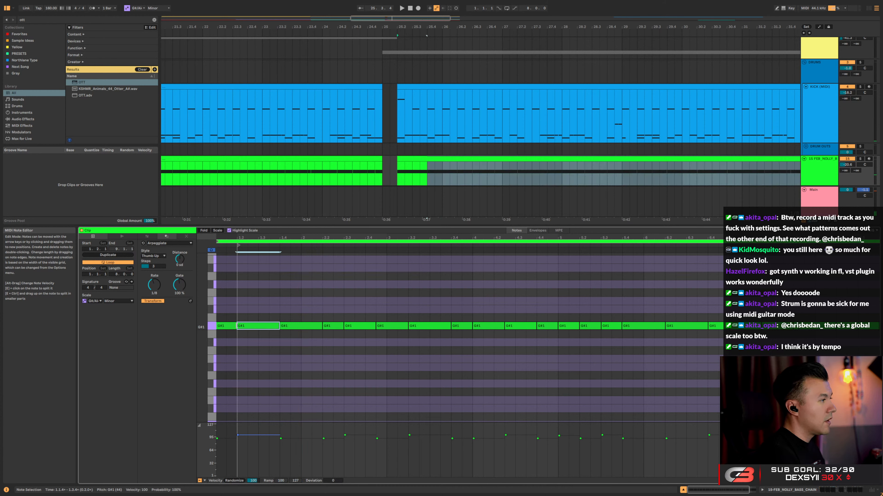
{"action": "left_click_drag", "start_coordinate": [237, 325], "coordinate": [238, 326]}
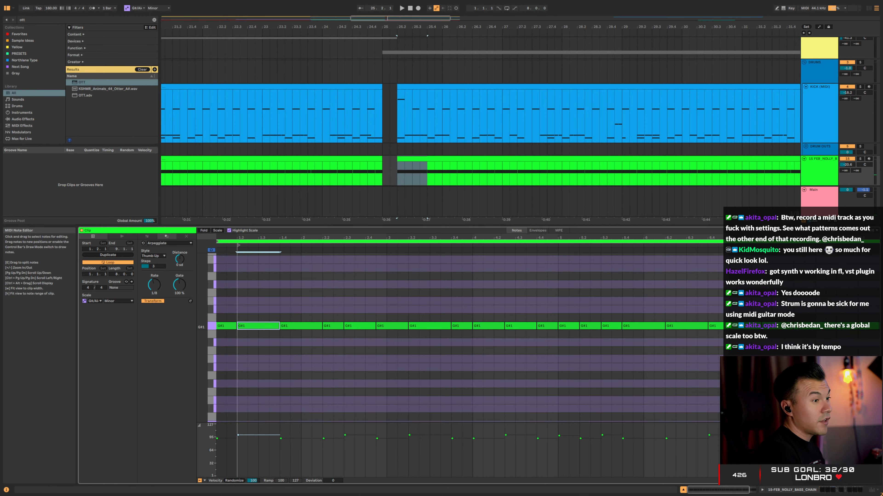
{"action": "left_click", "coordinate": [681, 490]}
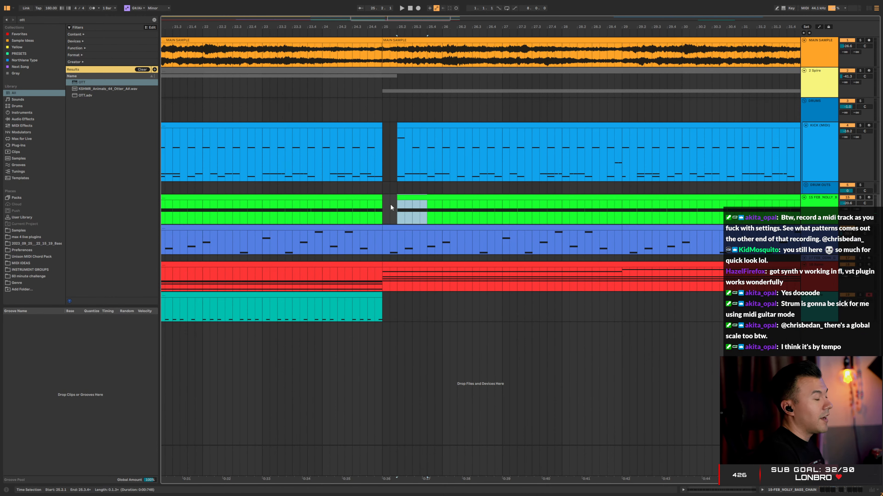
Play back the break before the bar 25 re-entry, and replay the full section from bar 17
{"action": "left_click", "coordinate": [345, 108]}
{"action": "key", "text": "space"}
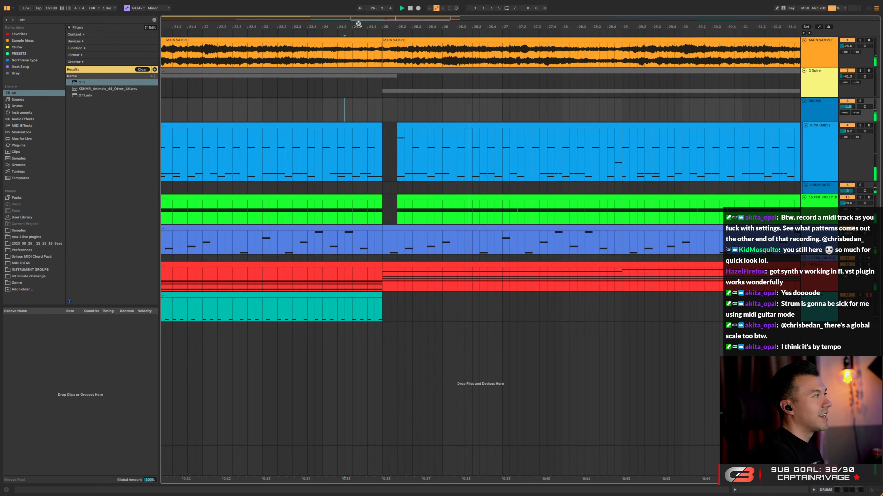
{"action": "key", "text": "minus"}
{"action": "key", "text": "minus"}
{"action": "key", "text": "minus"}
{"action": "key", "text": "minus"}
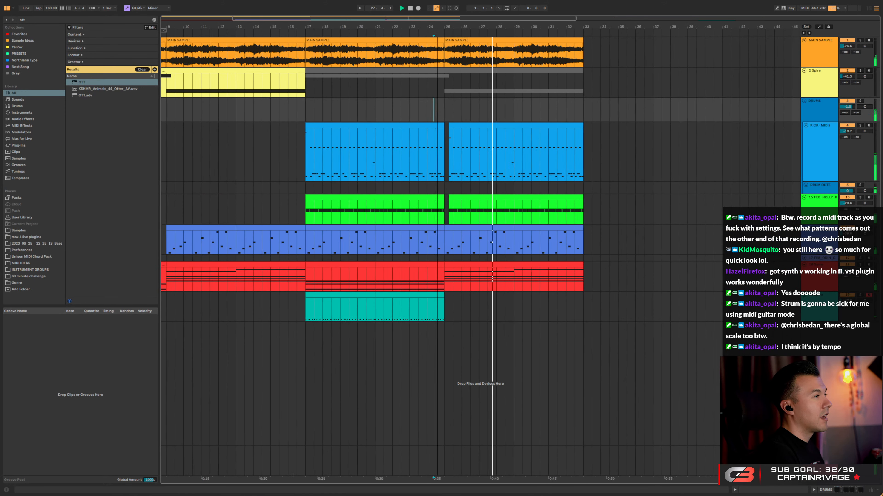
{"action": "left_click", "coordinate": [491, 198]}
{"action": "key", "text": "space"}
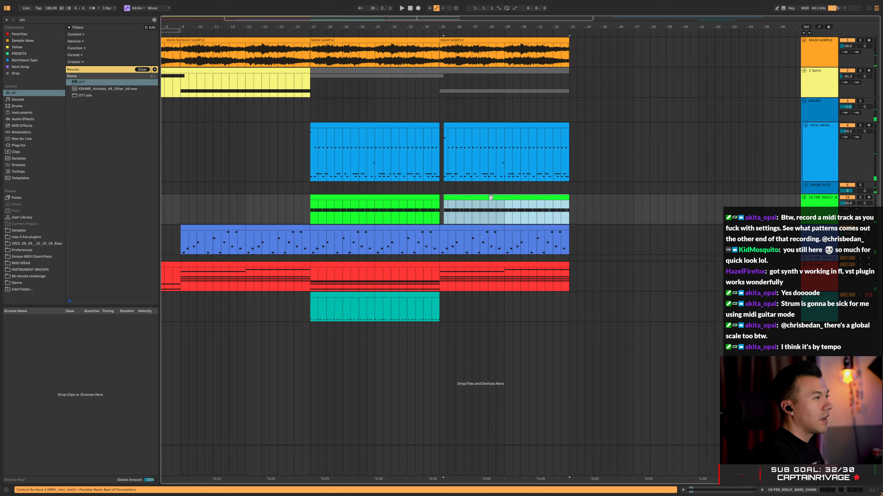
{"action": "left_click", "coordinate": [311, 213]}
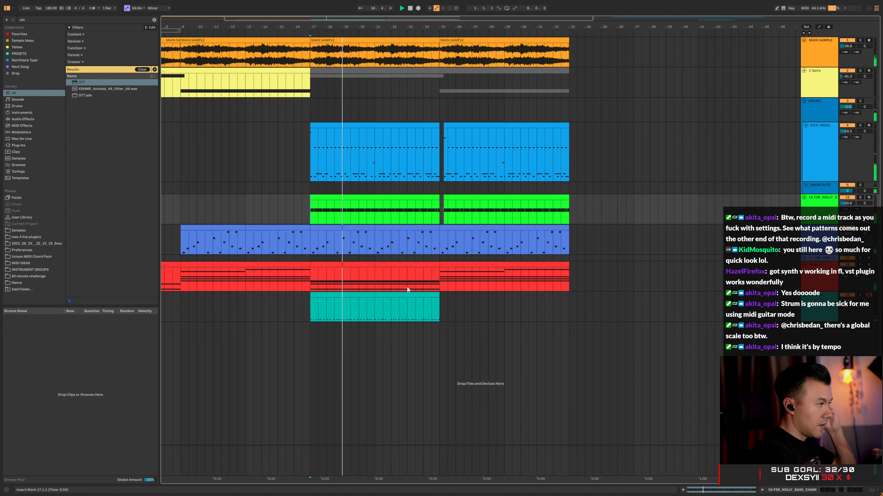
{"action": "left_click", "coordinate": [394, 295]}
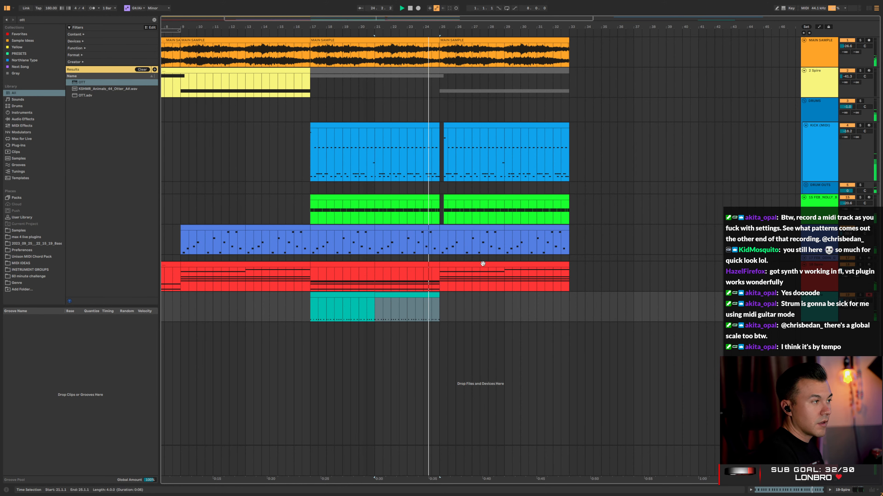
Transpose all notes of the second Nolly bass clip down to E1 with the editor folded to scale, and play it back
{"action": "double_click", "coordinate": [479, 208]}
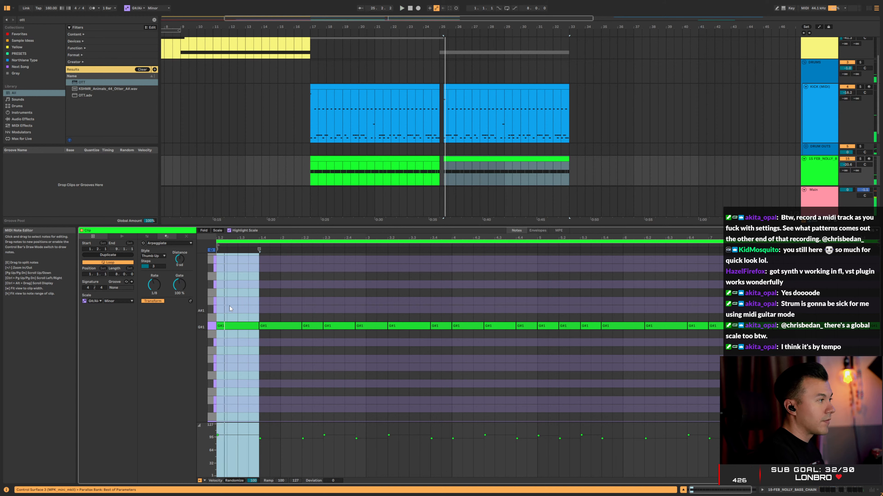
{"action": "key", "text": "ctrl+a"}
{"action": "key", "text": "Down"}
{"action": "key", "text": "Down"}
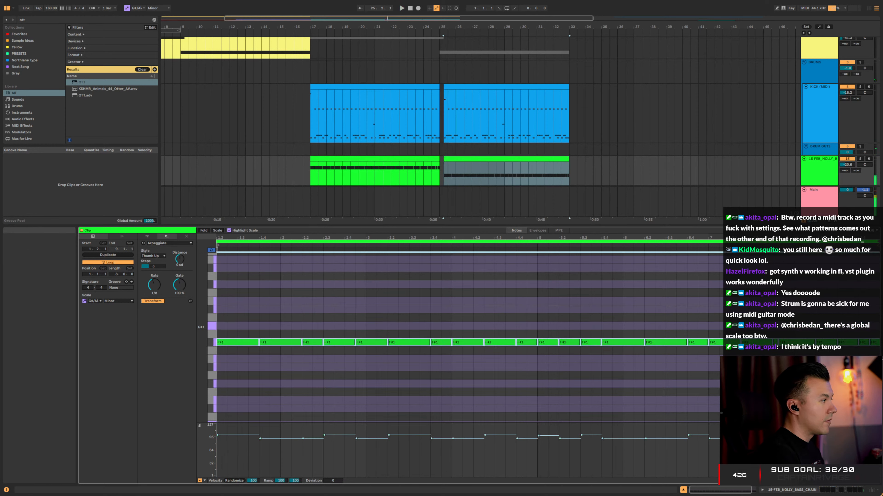
{"action": "left_click", "coordinate": [217, 231]}
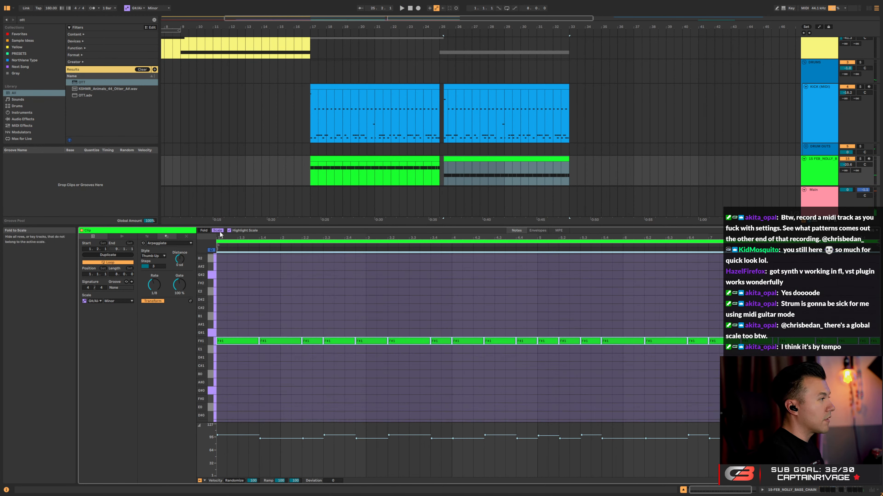
{"action": "key", "text": "Down"}
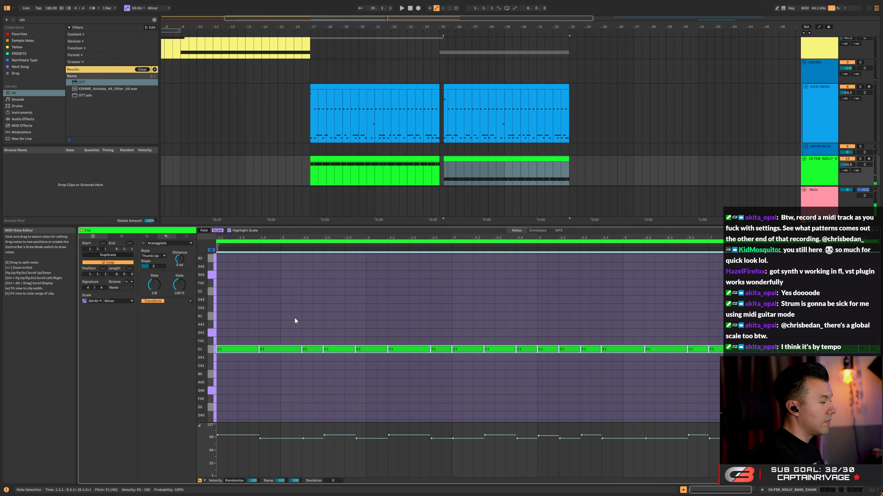
{"action": "key", "text": "Down"}
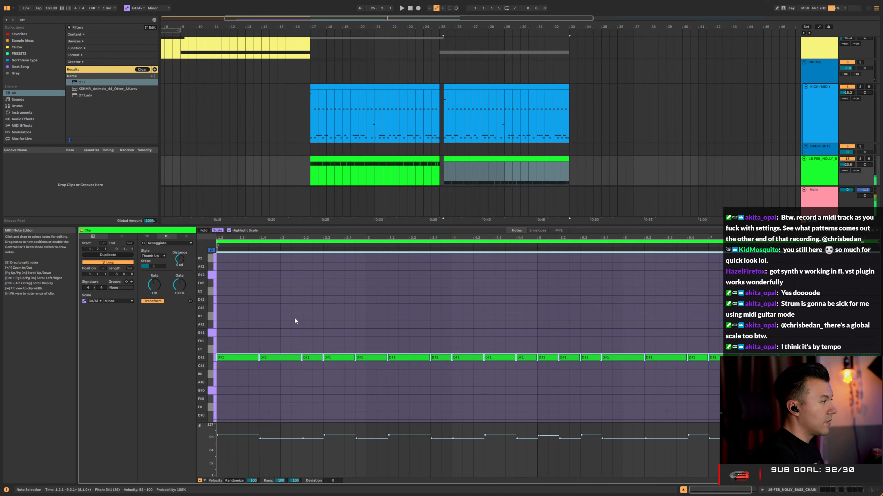
{"action": "key", "text": "Up"}
{"action": "key", "text": "space"}
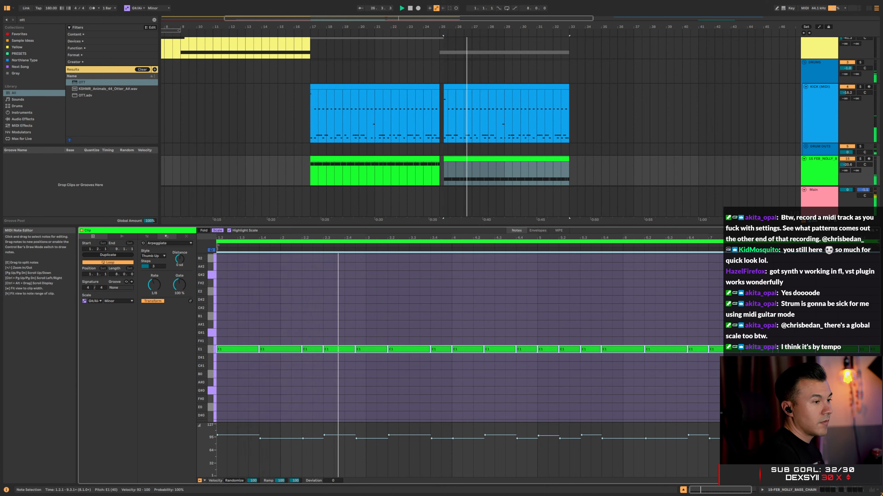
{"action": "key", "text": "ctrl+alt+l"}
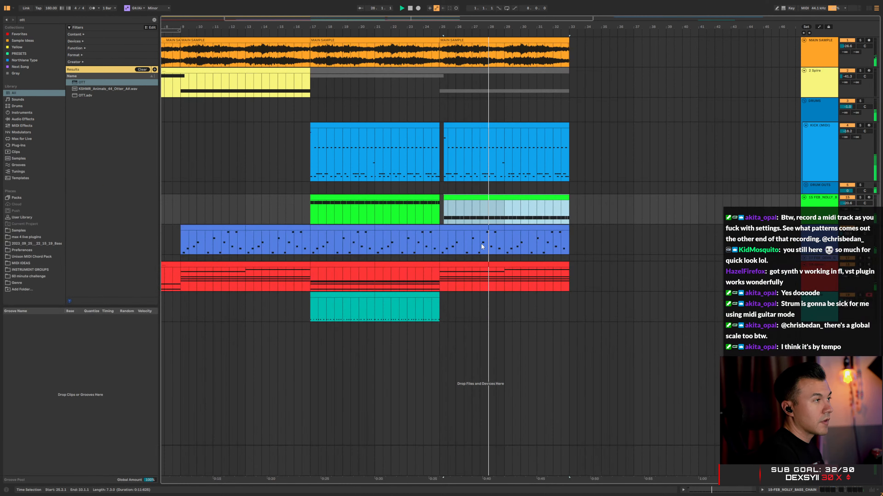
Move the notes in the second half of that bass clip, from bar 29, down to C#1 and play back the change
{"action": "double_click", "coordinate": [519, 196]}
{"action": "left_click", "coordinate": [555, 335]}
{"action": "left_click_drag", "start_coordinate": [589, 334], "coordinate": [878, 371]}
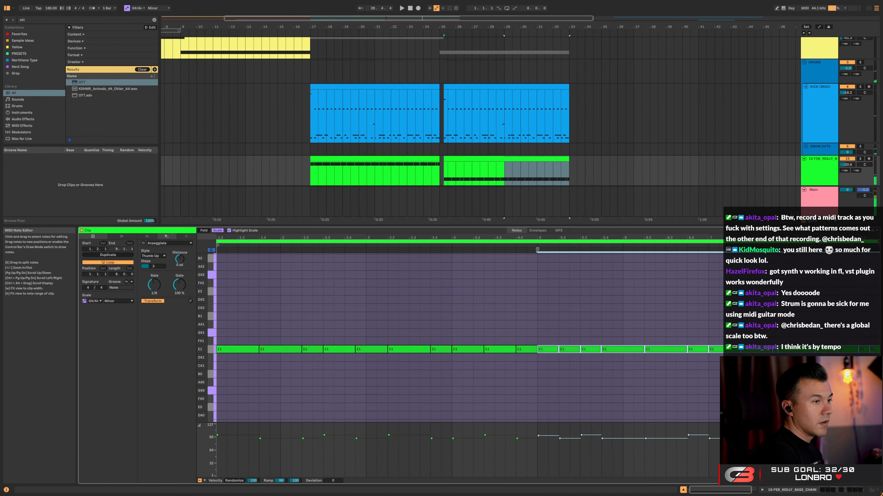
{"action": "key", "text": "Down"}
{"action": "key", "text": "Down"}
{"action": "key", "text": "space"}
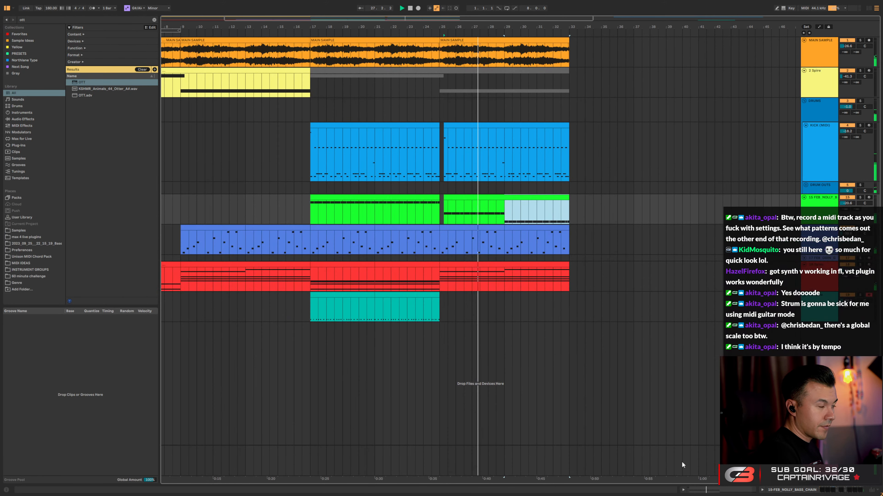
{"action": "left_click", "coordinate": [683, 490]}
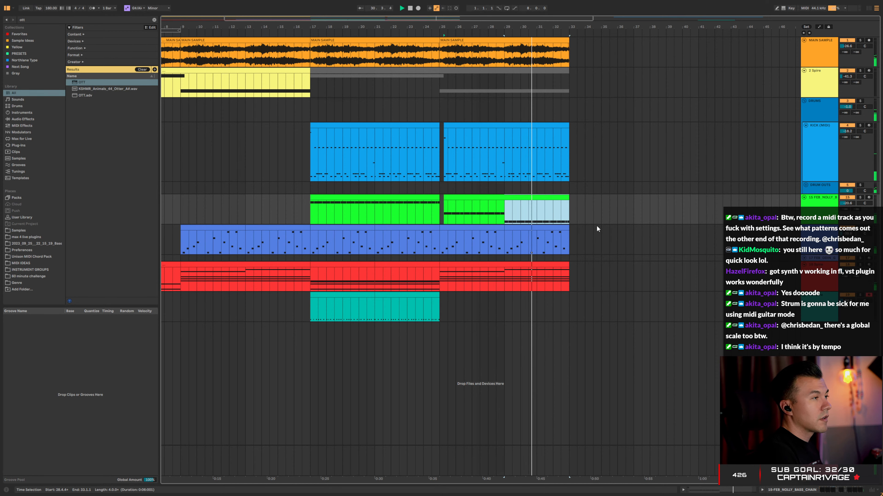
{"action": "double_click", "coordinate": [554, 198]}
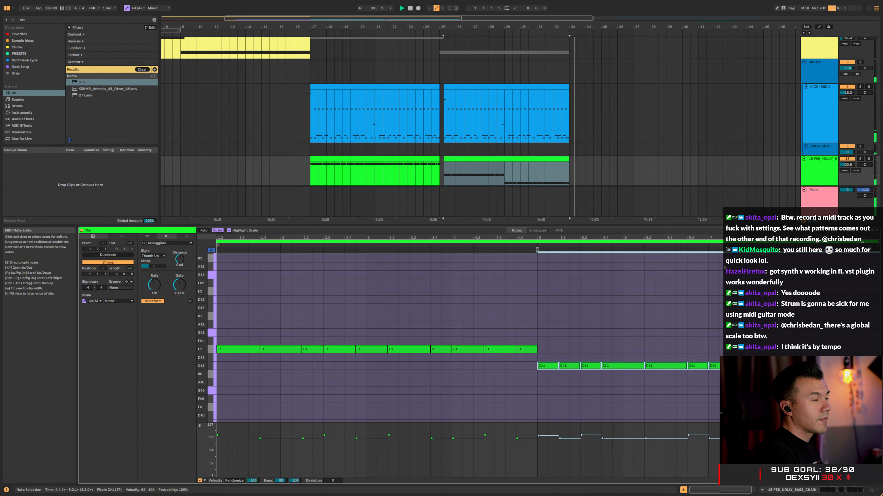
{"action": "key", "text": "space"}
{"action": "left_click", "coordinate": [683, 489]}
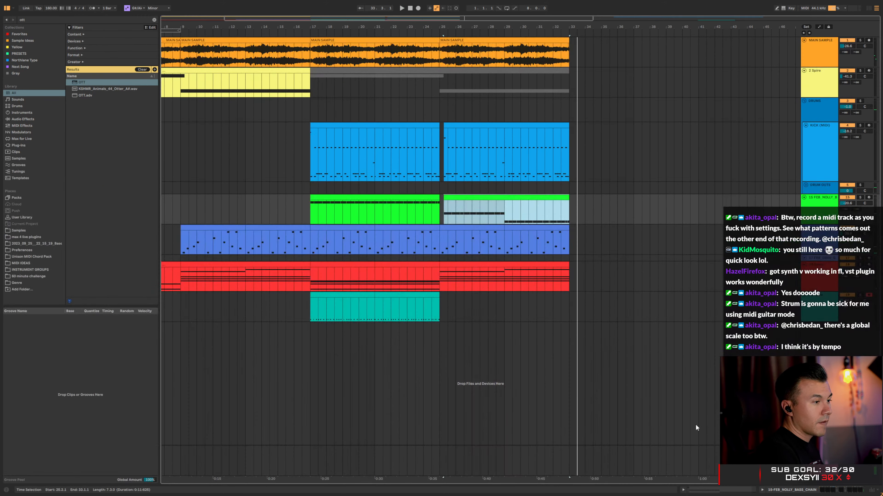
Unfold the Odin guitar chain track and play the arrangement from bar 1
{"action": "left_click", "coordinate": [804, 258]}
{"action": "right_click", "coordinate": [820, 260]}
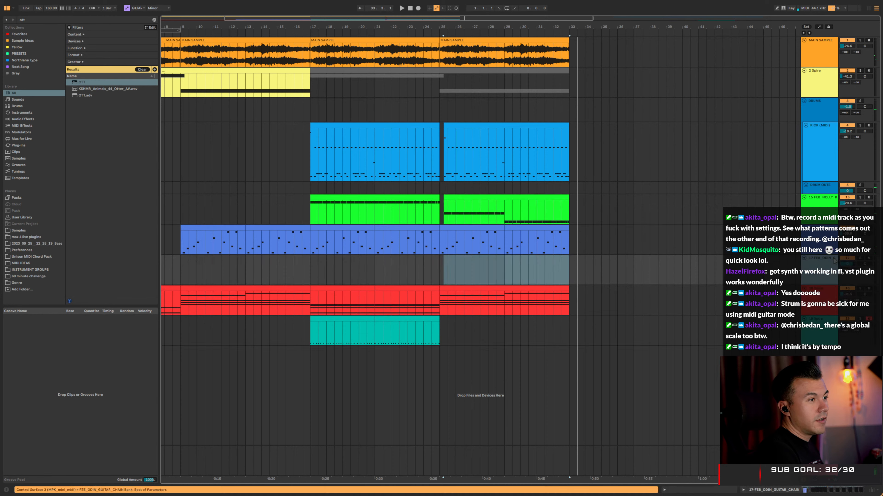
{"action": "left_click", "coordinate": [832, 279]}
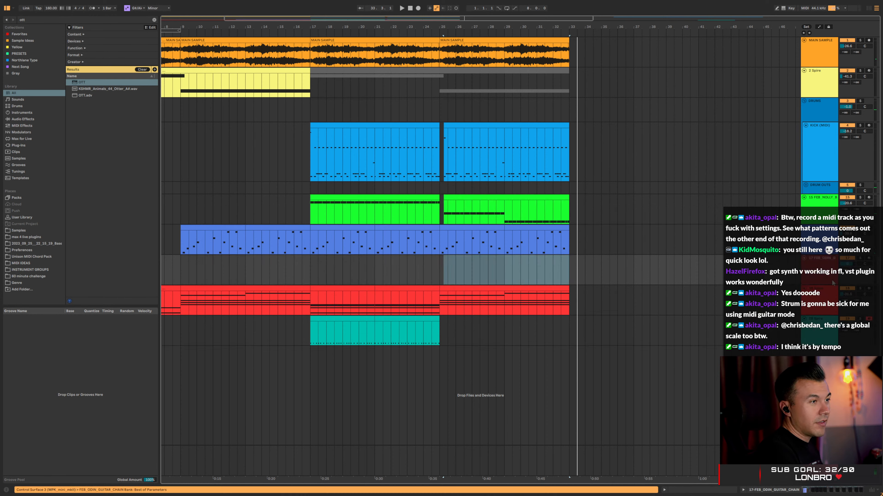
{"action": "left_click", "coordinate": [310, 273]}
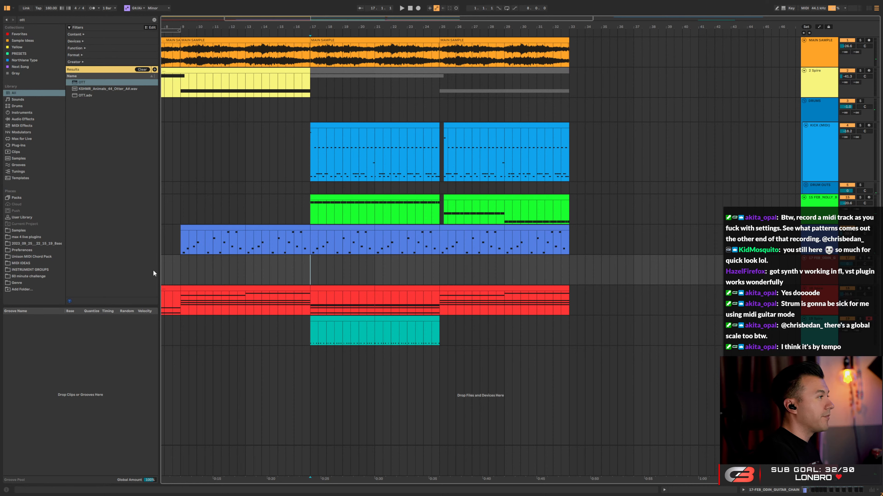
{"action": "scroll", "coordinate": [208, 257], "scroll_direction": "left", "scroll_amount": 5}
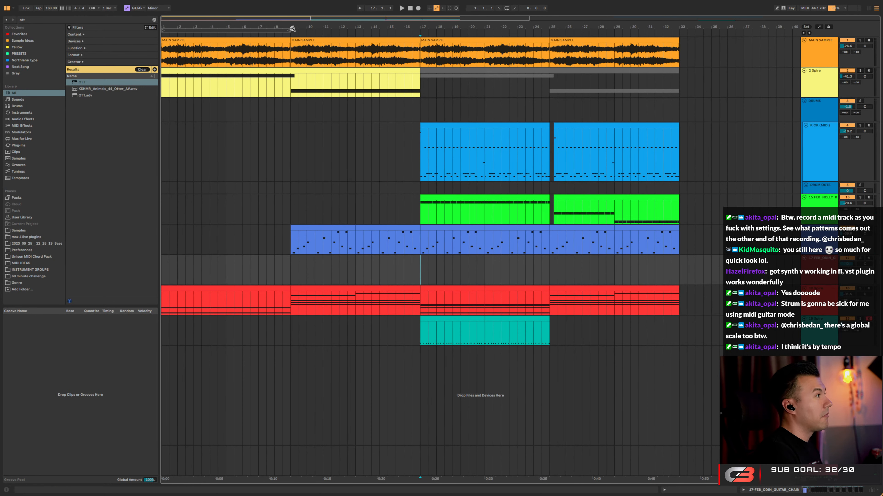
{"action": "key", "text": "ctrl+a"}
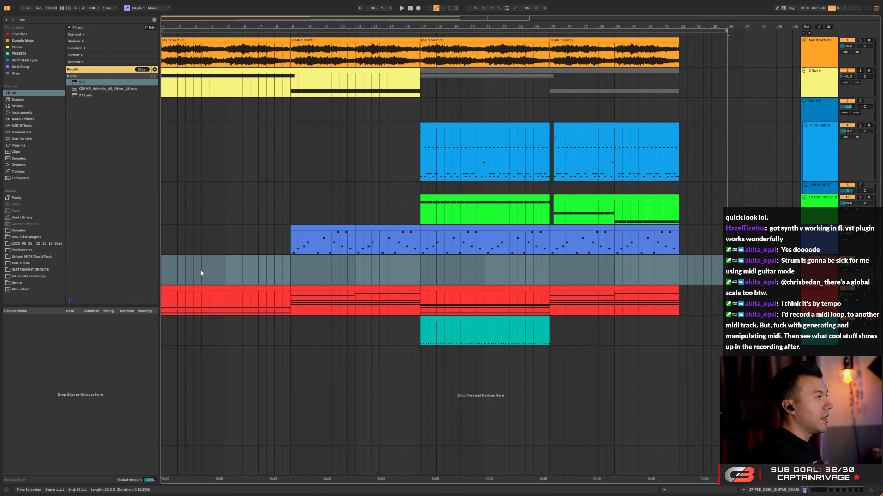
{"action": "key", "text": "space"}
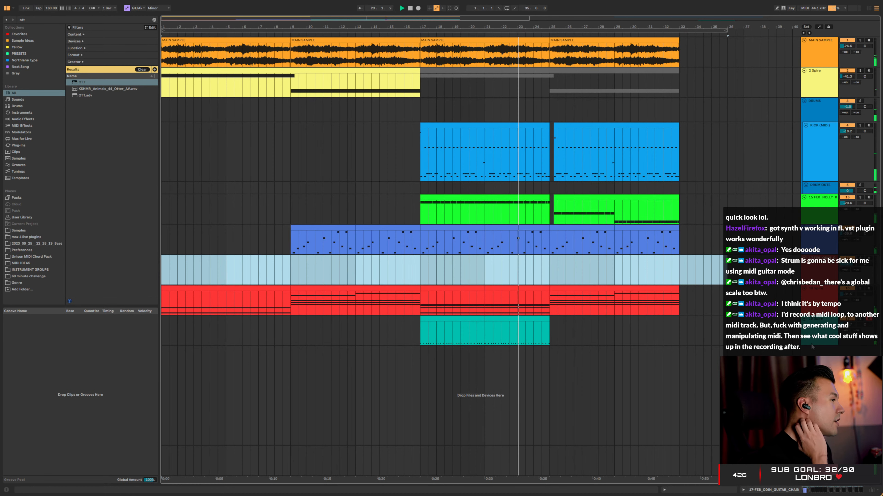
Duplicate the second four-bar teal Spire clip three times to extend that track to bar 37
{"action": "left_click", "coordinate": [523, 320]}
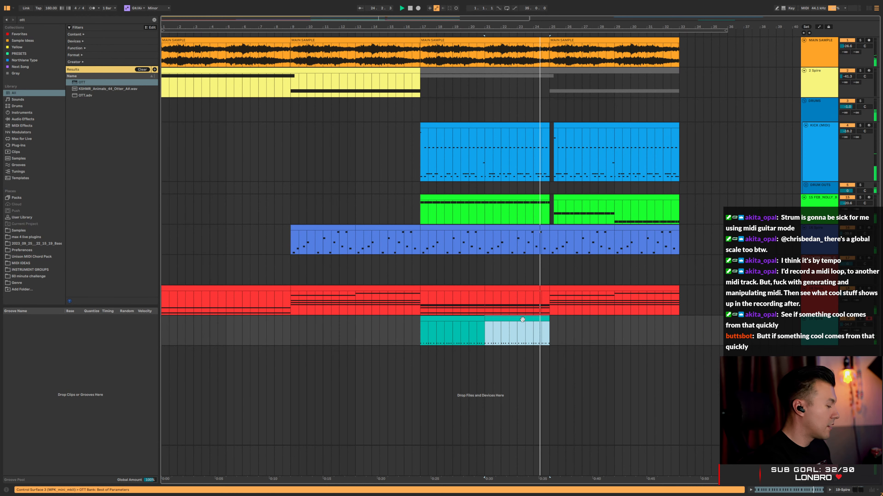
{"action": "key", "text": "ctrl+d"}
{"action": "key", "text": "ctrl+d"}
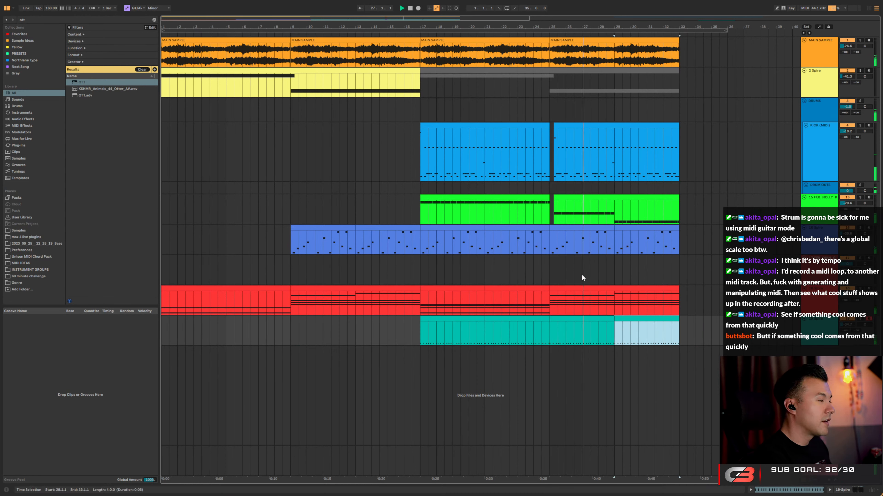
{"action": "scroll", "coordinate": [612, 257], "scroll_direction": "right", "scroll_amount": 10}
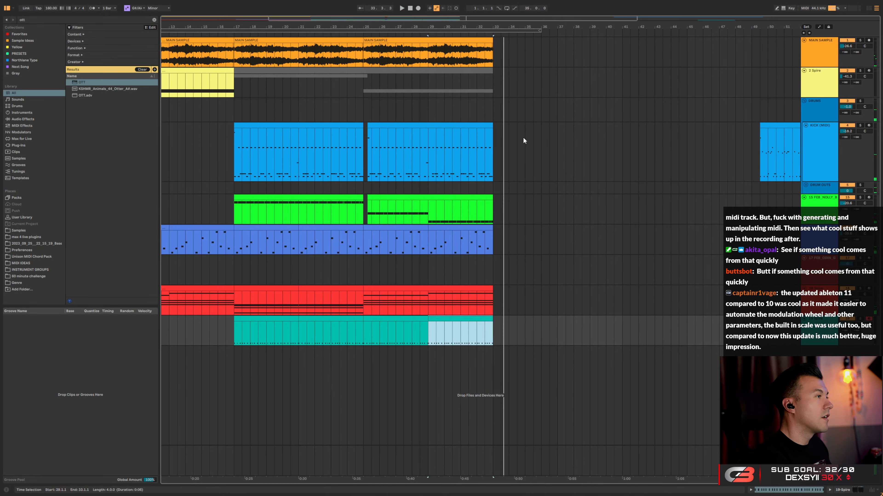
{"action": "key", "text": "space"}
{"action": "key", "text": "ctrl+d"}
Duplicate bars 29 to 33 of the blue melody track, and duplicate the last MAIN SAMPLE clip, trimming its end to bar 37
{"action": "left_click_drag", "start_coordinate": [429, 240], "coordinate": [493, 240]}
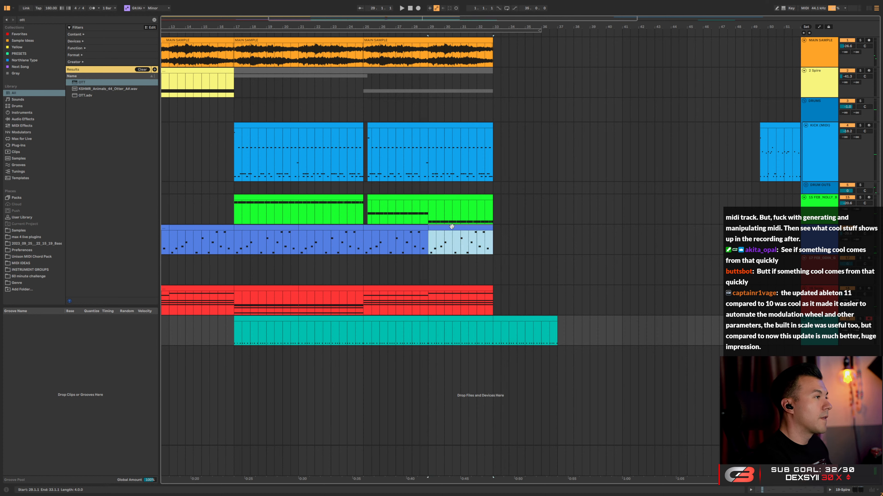
{"action": "key", "text": "ctrl+d"}
{"action": "left_click", "coordinate": [440, 41]}
{"action": "key", "text": "ctrl+d"}
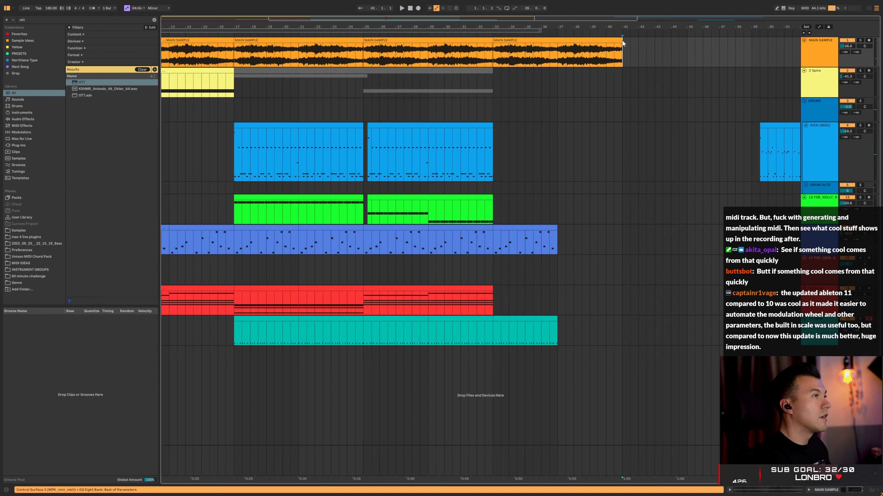
{"action": "left_click_drag", "start_coordinate": [620, 41], "coordinate": [558, 44]}
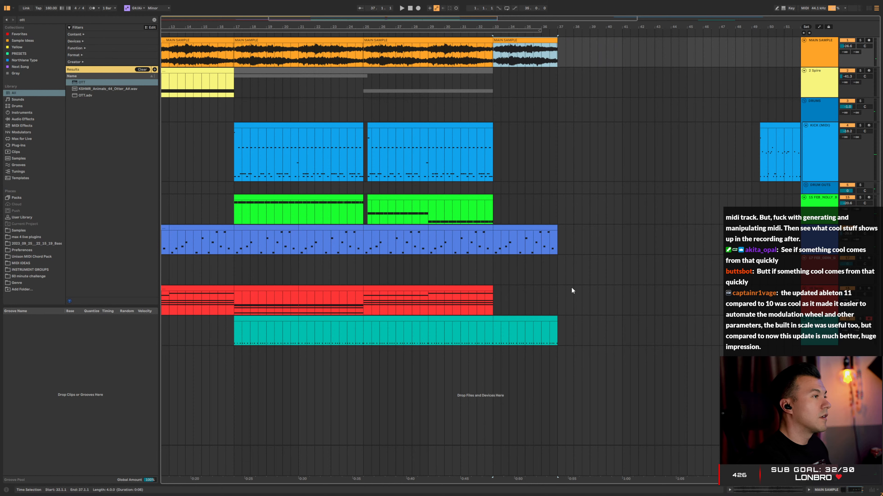
Play from bar 31, duplicate the last red Spire chord clip, and trim the copy's end to bar 37
{"action": "left_click", "coordinate": [460, 112]}
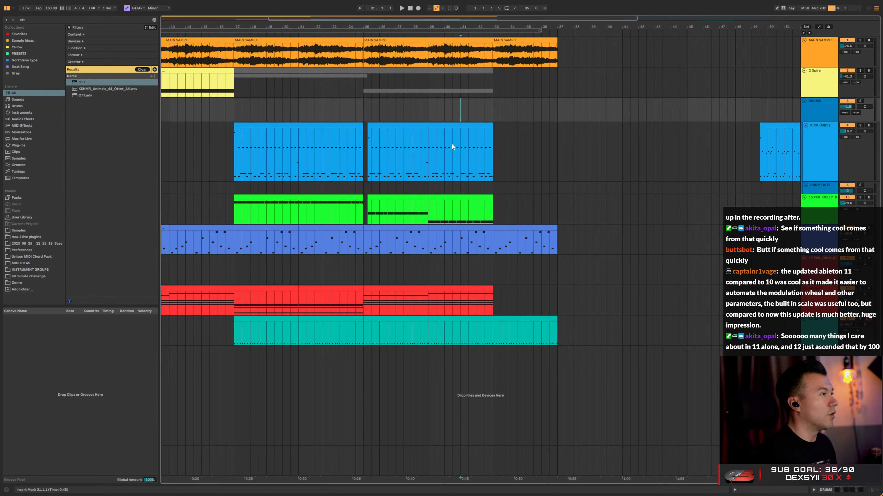
{"action": "left_click", "coordinate": [460, 153]}
{"action": "key", "text": "space"}
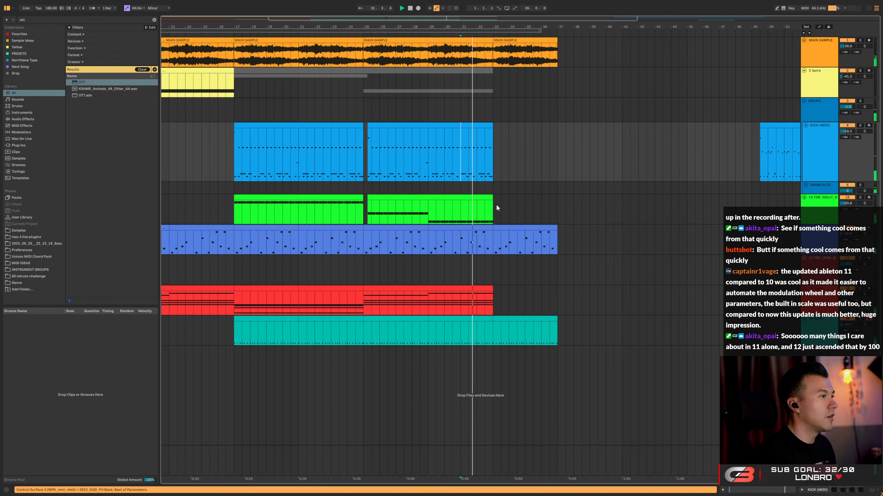
{"action": "left_click", "coordinate": [443, 291]}
{"action": "key", "text": "ctrl+d"}
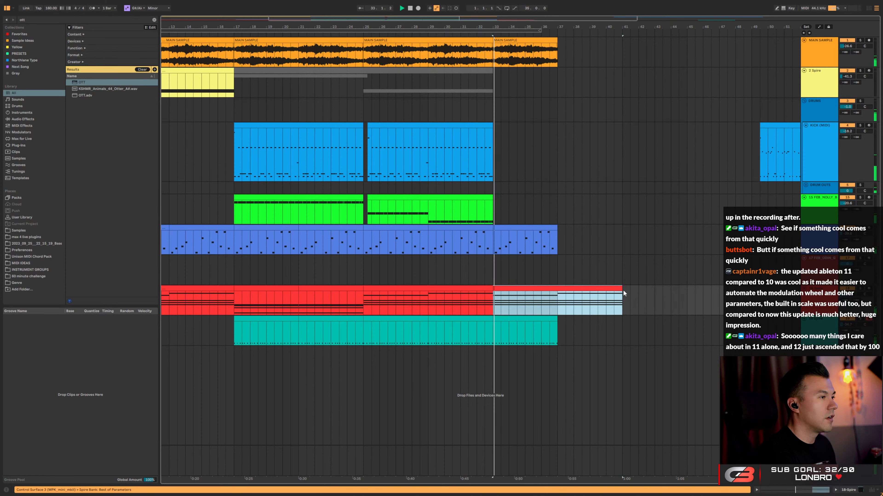
{"action": "left_click_drag", "start_coordinate": [614, 289], "coordinate": [558, 288]}
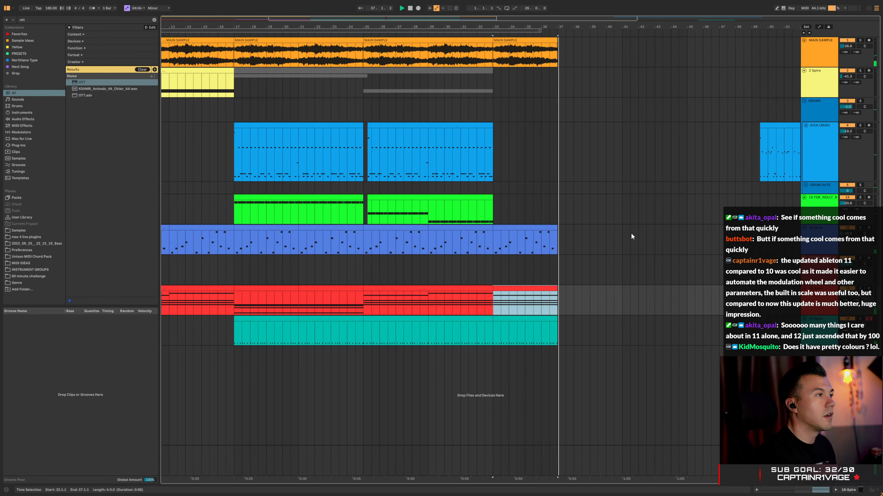
Insert an empty MIDI clip on the KICK (MIDI) track from bar 37 to bar 45, and set its note grid to 1/8
{"action": "left_click", "coordinate": [558, 210]}
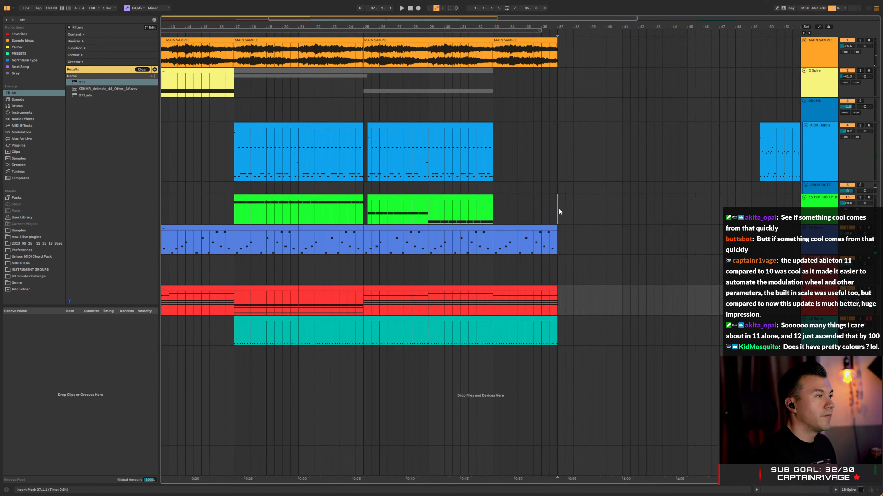
{"action": "left_click_drag", "start_coordinate": [559, 209], "coordinate": [693, 215]}
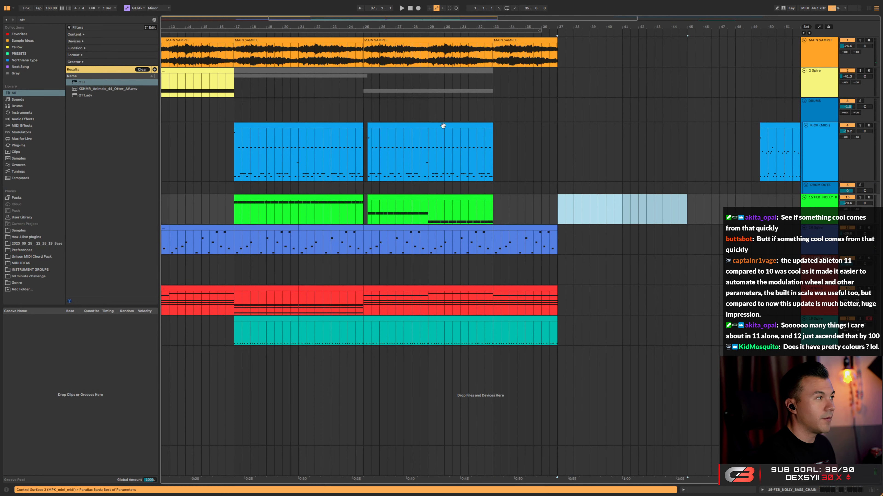
{"action": "left_click_drag", "start_coordinate": [559, 138], "coordinate": [685, 140]}
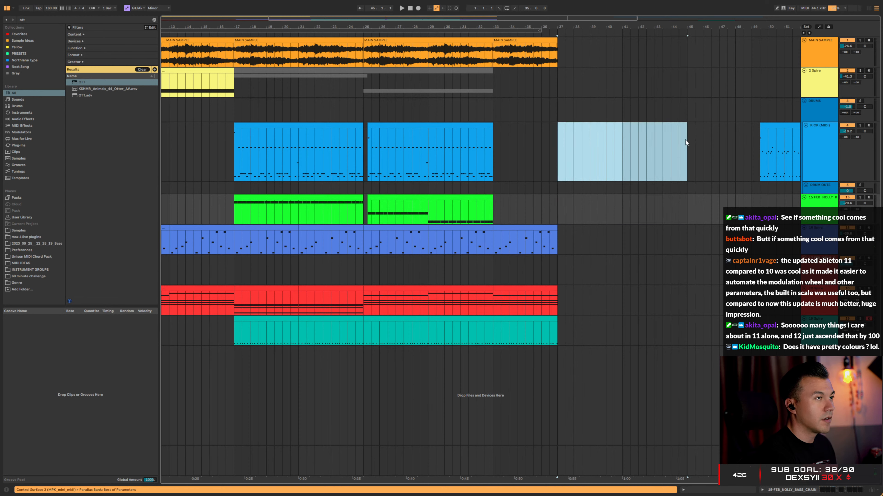
{"action": "key", "text": "ctrl+shift+m"}
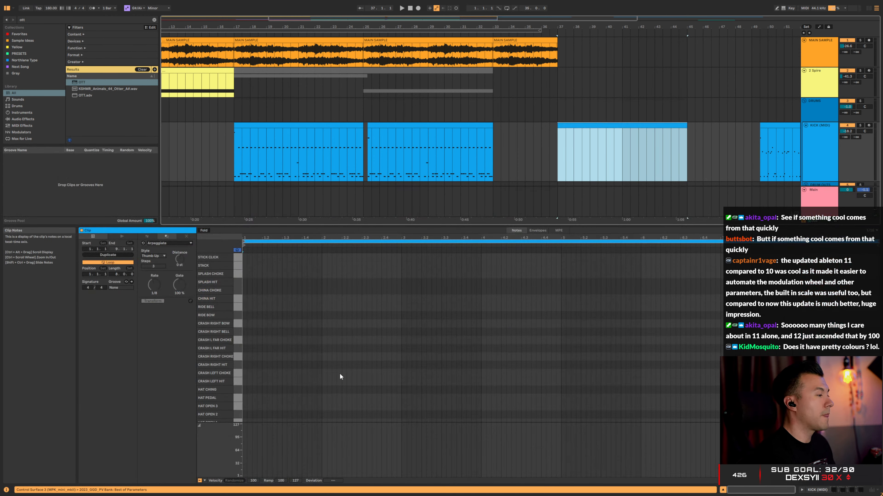
{"action": "scroll", "coordinate": [271, 374], "scroll_direction": "down", "scroll_amount": 3}
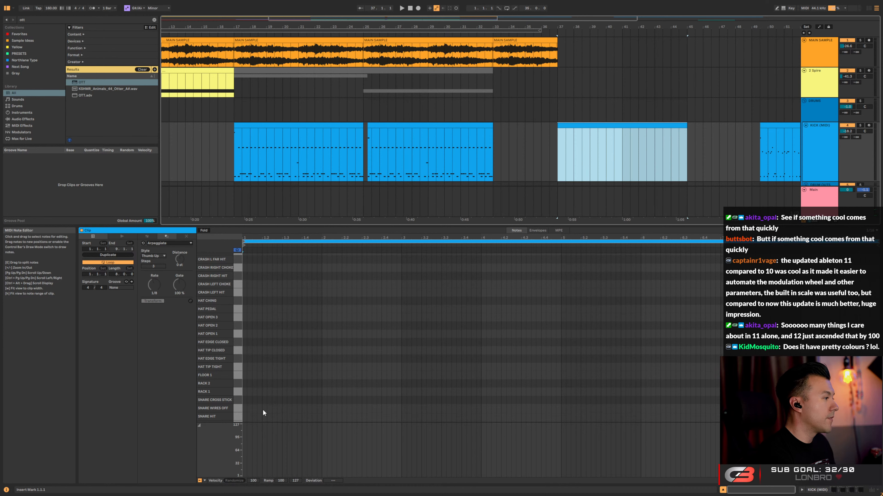
{"action": "right_click", "coordinate": [268, 380]}
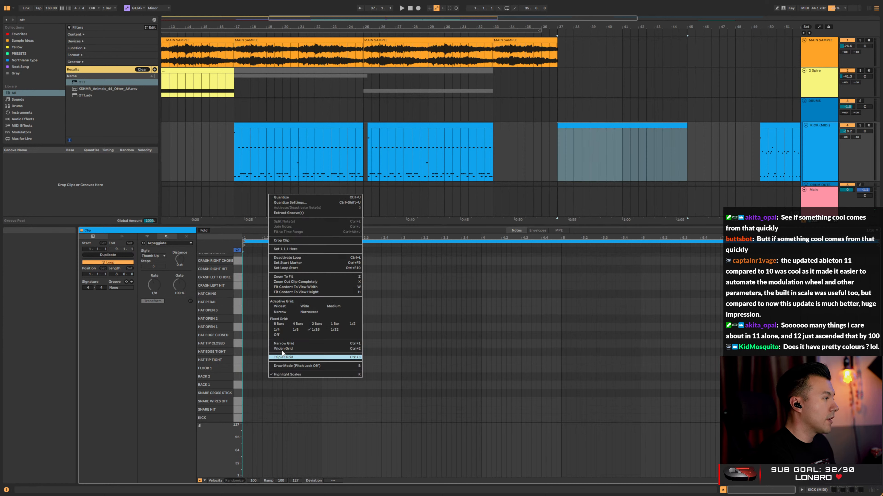
{"action": "left_click", "coordinate": [294, 330]}
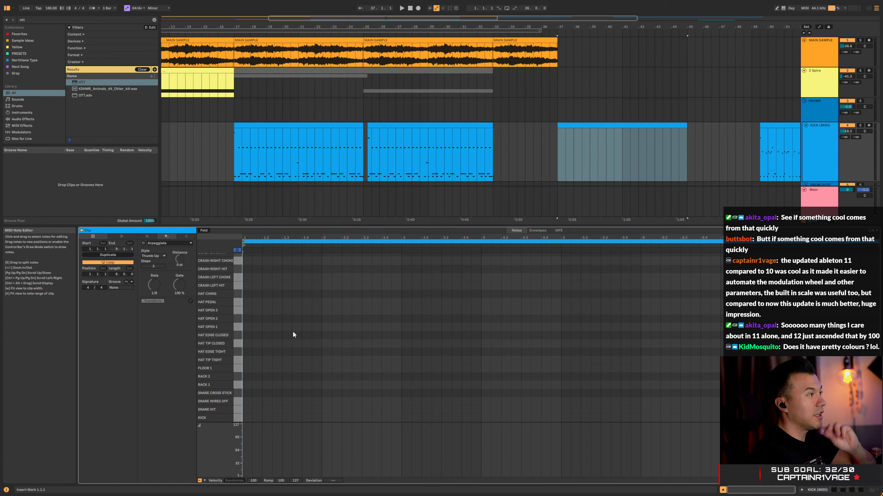
Choose the Rhythm generative tool for the new clip and generate a pattern on the KICK pitch
{"action": "left_click", "coordinate": [186, 237]}
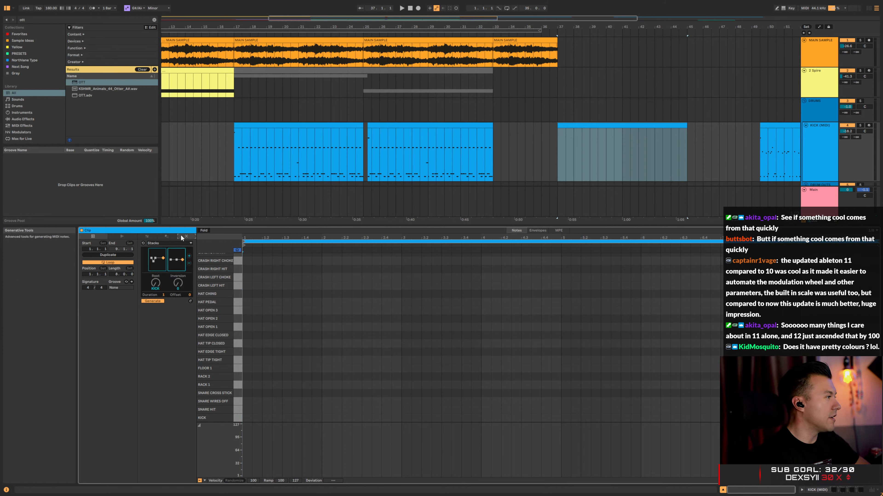
{"action": "left_click", "coordinate": [169, 243]}
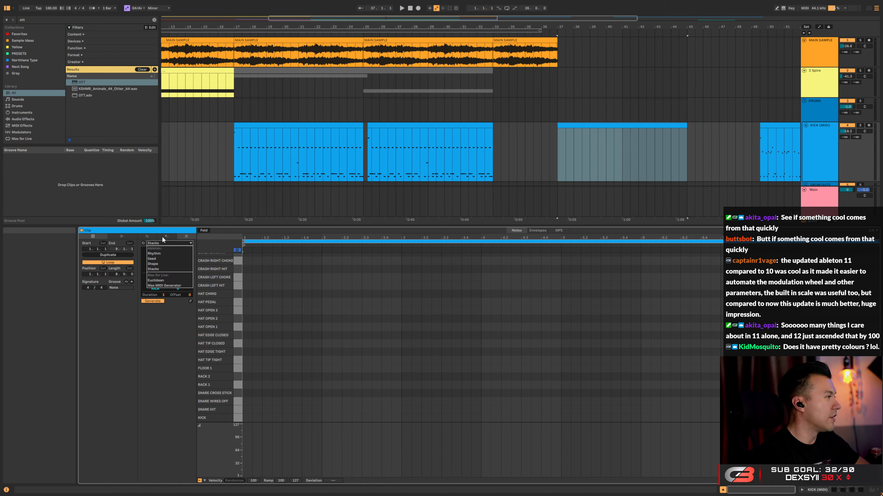
{"action": "left_click", "coordinate": [162, 254]}
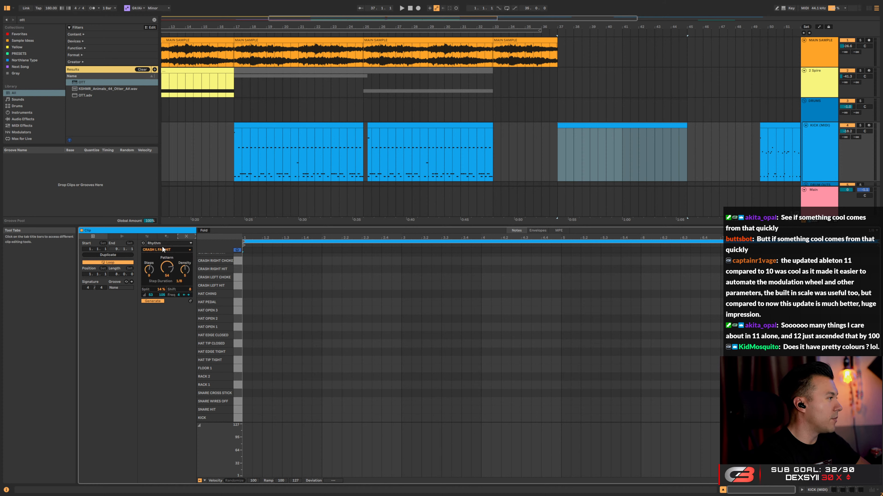
{"action": "left_click", "coordinate": [162, 249]}
{"action": "left_click", "coordinate": [162, 417]}
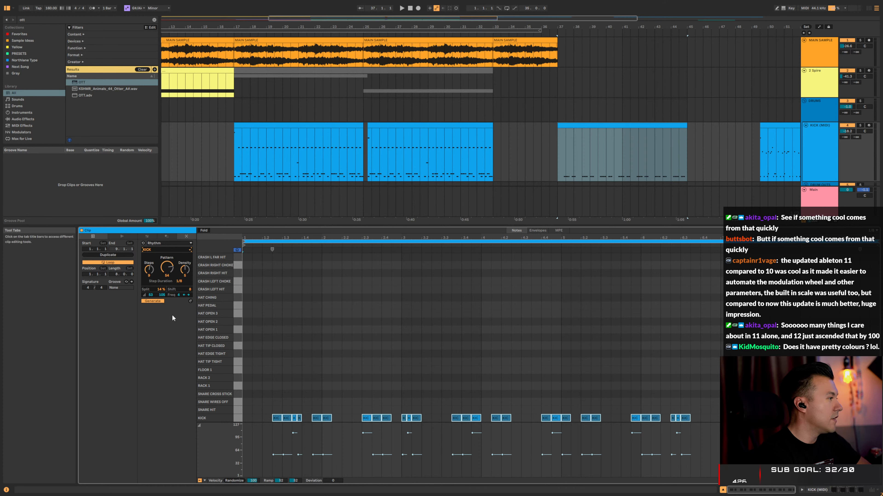
{"action": "scroll", "coordinate": [301, 346], "scroll_direction": "up", "scroll_amount": 1}
{"action": "scroll", "coordinate": [284, 357], "scroll_direction": "down", "scroll_amount": 1}
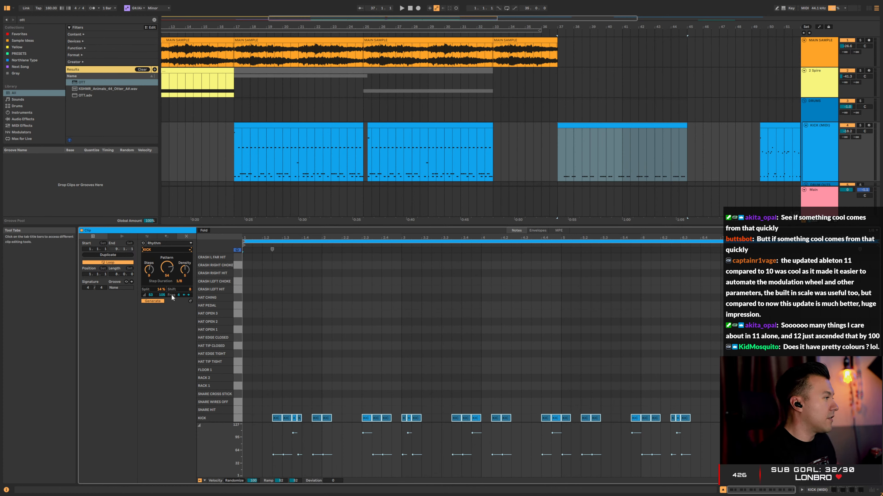
Reset the Rhythm generator's settings, try the pattern on SNARE HIT, and set its pitch back to KICK
{"action": "left_click", "coordinate": [143, 244]}
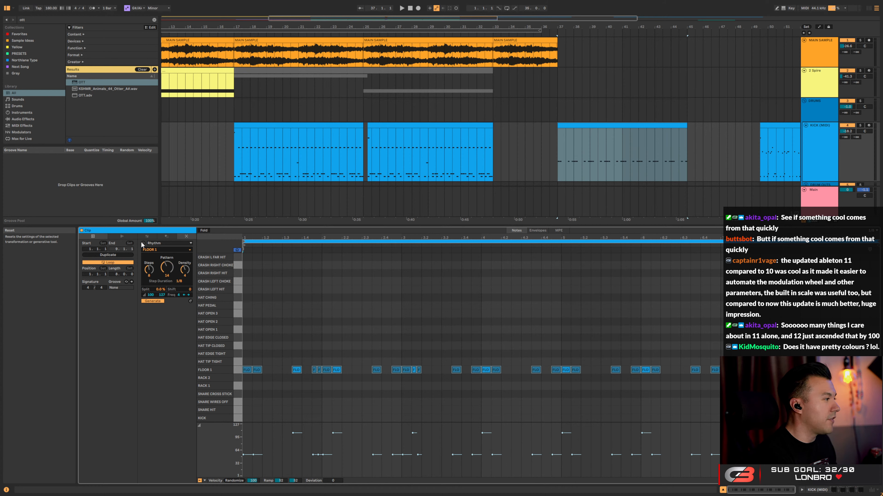
{"action": "left_click", "coordinate": [153, 250]}
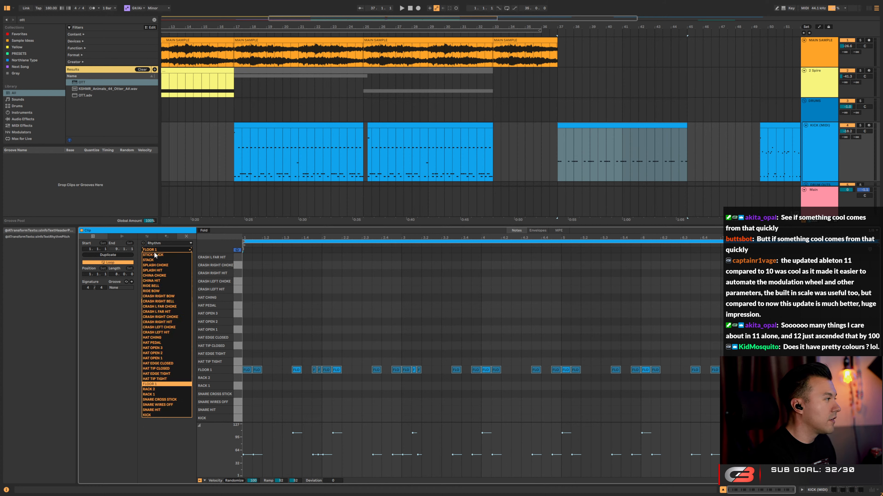
{"action": "left_click", "coordinate": [149, 410]}
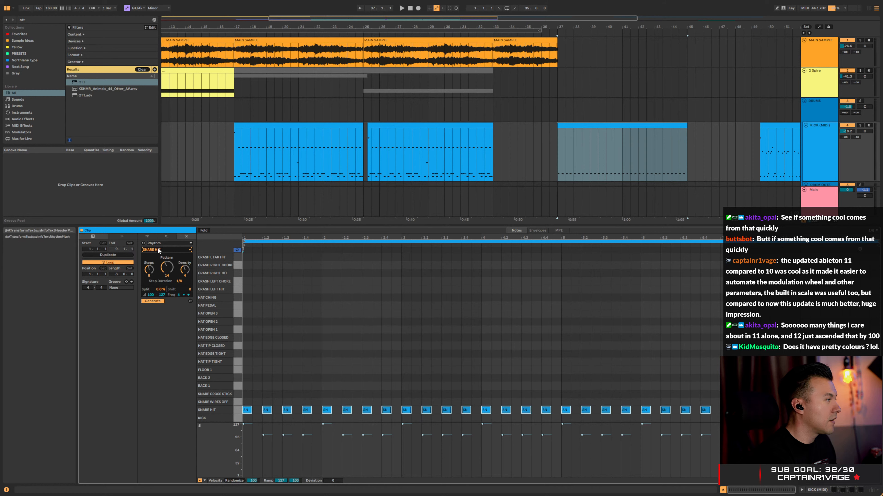
{"action": "left_click", "coordinate": [158, 251]}
{"action": "left_click", "coordinate": [147, 415]}
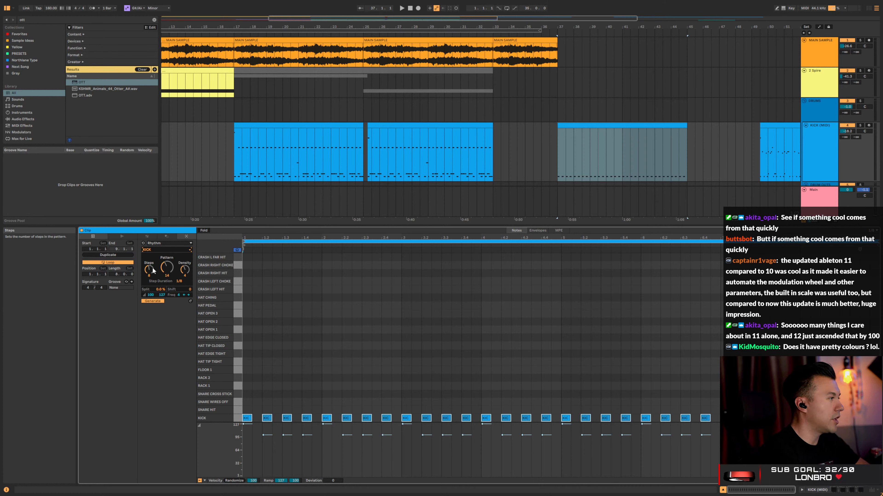
Set the generated kick rhythm to 16 steps with a density of 4, and choose a different pattern variation while auditioning it
{"action": "mouse_move", "coordinate": [153, 271]}
{"action": "left_mouse_down"}
{"action": "mouse_move", "coordinate": [152, 263]}
{"action": "mouse_move", "coordinate": [185, 276]}
{"action": "mouse_move", "coordinate": [149, 276]}
{"action": "mouse_move", "coordinate": [184, 267]}
{"action": "mouse_move", "coordinate": [148, 262]}
{"action": "left_mouse_up"}
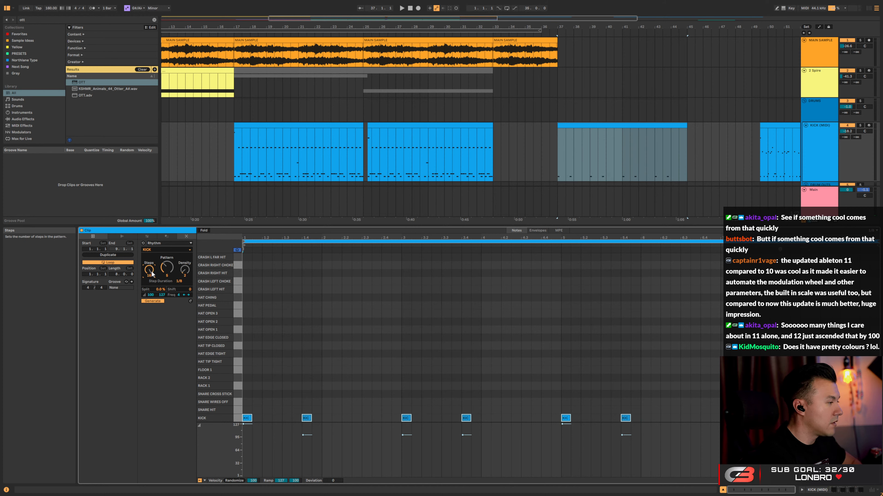
{"action": "key", "text": "space"}
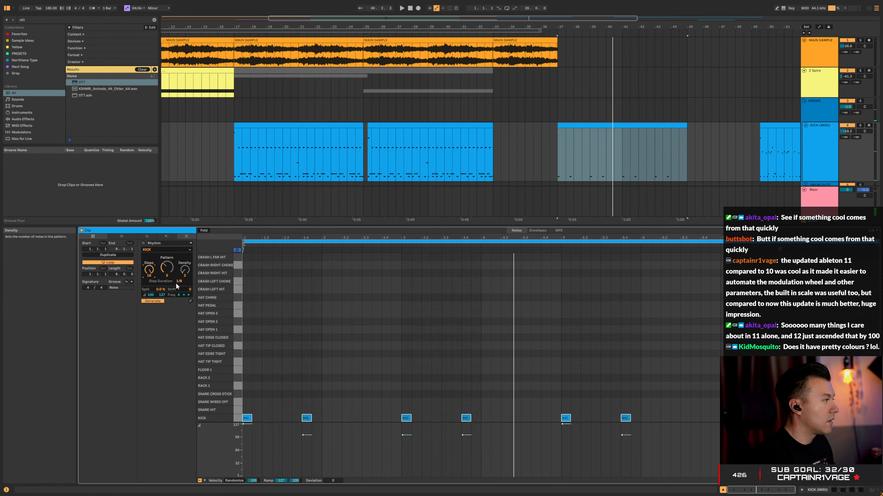
{"action": "left_click_drag", "start_coordinate": [184, 274], "coordinate": [185, 264]}
{"action": "key", "text": "space"}
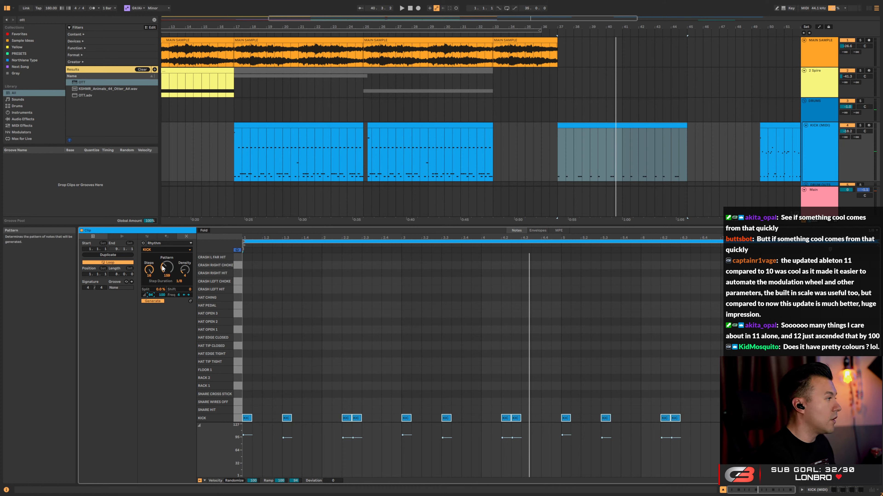
{"action": "left_click_drag", "start_coordinate": [163, 269], "coordinate": [164, 257]}
{"action": "key", "text": "space"}
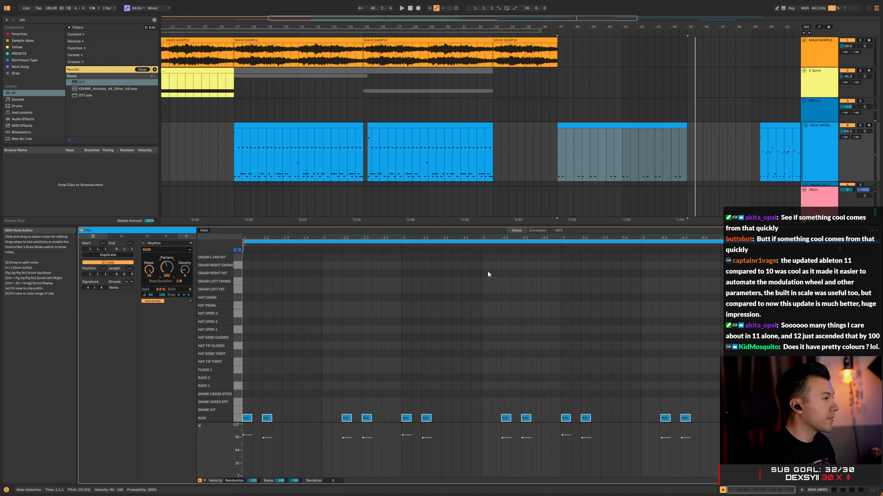
Play the new kick clip and shift the kick pairs starting at 3.1.1 and 5.1.1 an eighth note earlier
{"action": "left_click", "coordinate": [605, 126]}
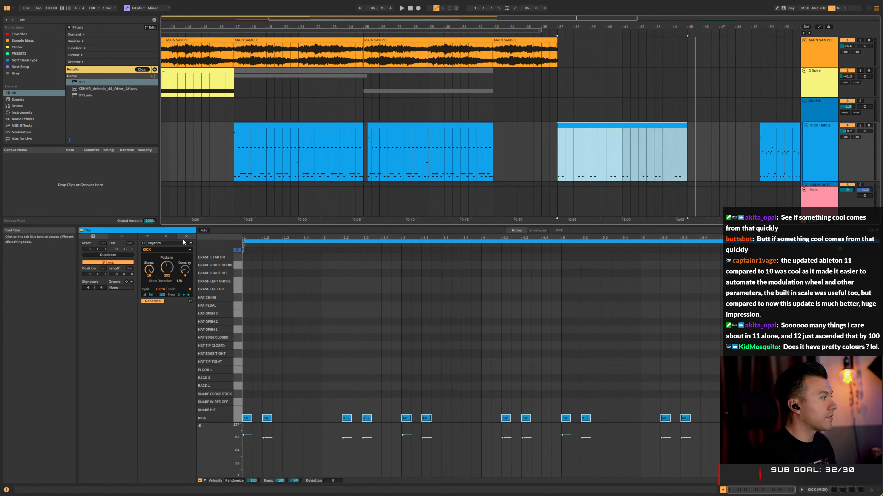
{"action": "left_click", "coordinate": [167, 236]}
{"action": "key", "text": "space"}
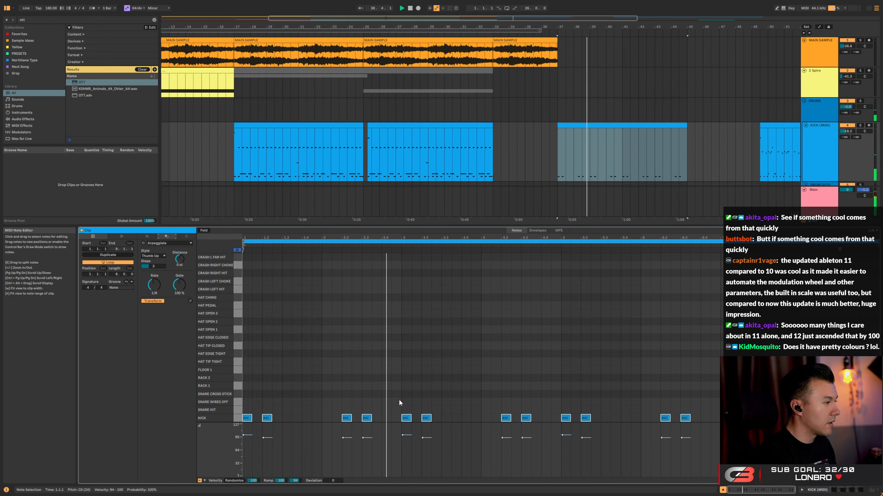
{"action": "key", "text": "space"}
{"action": "left_click_drag", "start_coordinate": [399, 403], "coordinate": [447, 430]}
{"action": "key", "text": "Left"}
{"action": "key", "text": "space"}
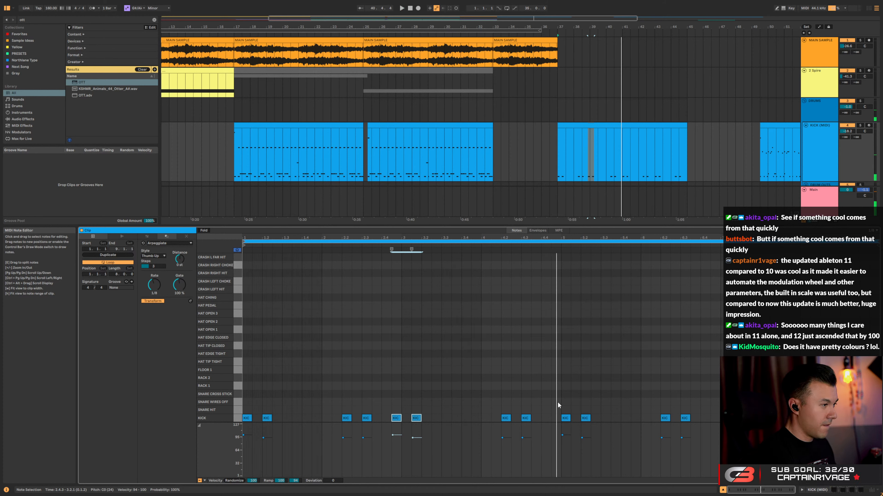
{"action": "left_click_drag", "start_coordinate": [557, 402], "coordinate": [595, 415]}
{"action": "key", "text": "Left"}
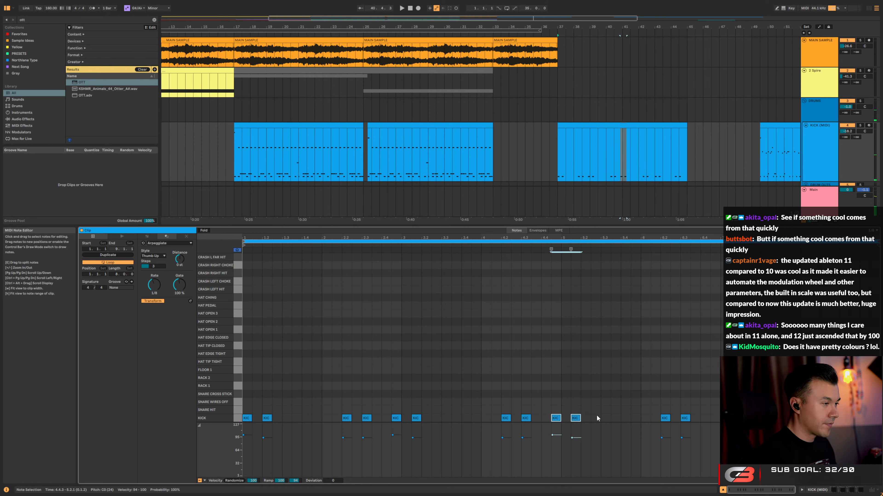
{"action": "key", "text": "space"}
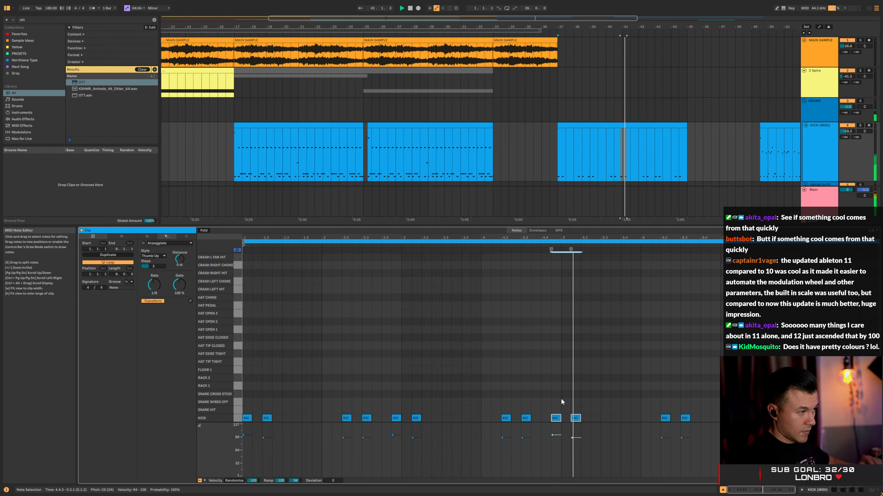
Add an extra kick note at 4.4.1 in the clip and play it back
{"action": "key", "text": "space"}
{"action": "double_click", "coordinate": [548, 418]}
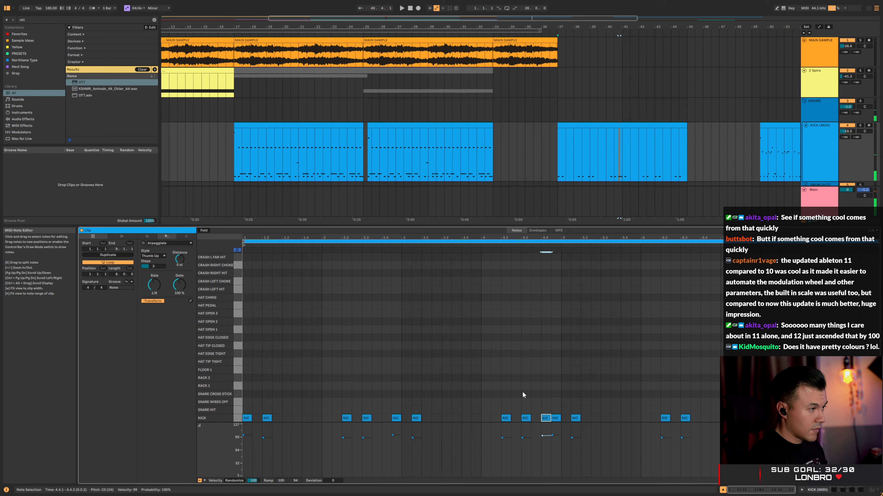
{"action": "left_click", "coordinate": [523, 395]}
{"action": "key", "text": "space"}
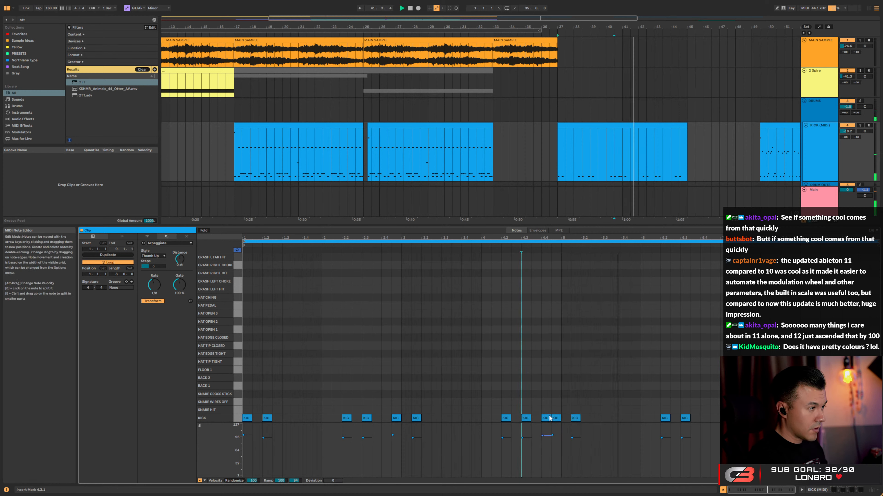
Move the kick at 6.3.1 an eighth note later to 6.3.3, and the kick at 7.1.1 earlier to 6.4.3
{"action": "key", "text": "space"}
{"action": "left_click", "coordinate": [685, 418]}
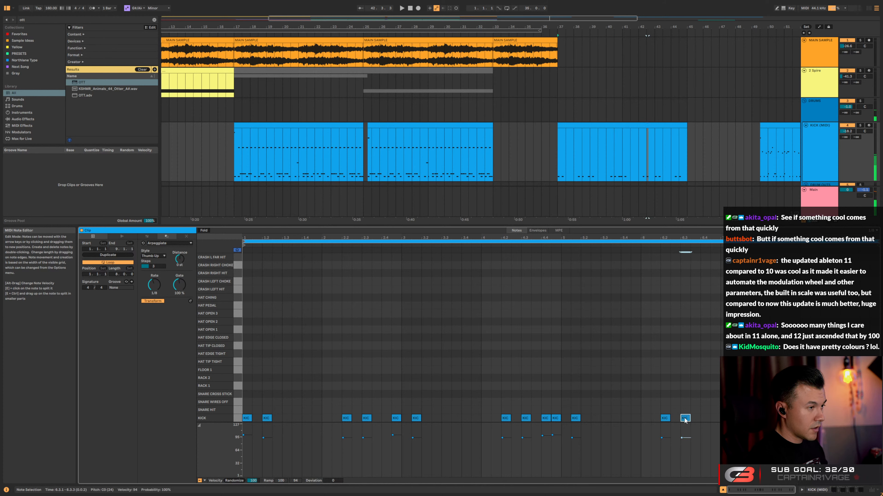
{"action": "key", "text": "Right"}
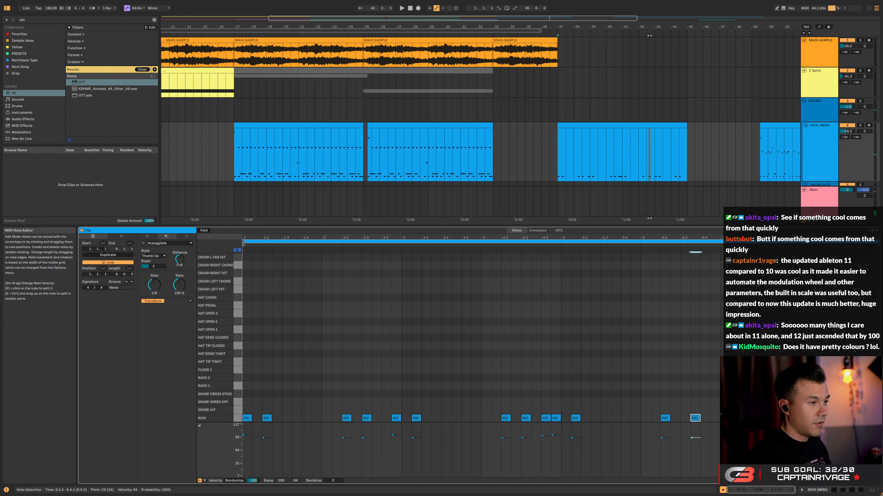
{"action": "left_click", "coordinate": [724, 418]}
{"action": "key", "text": "Left"}
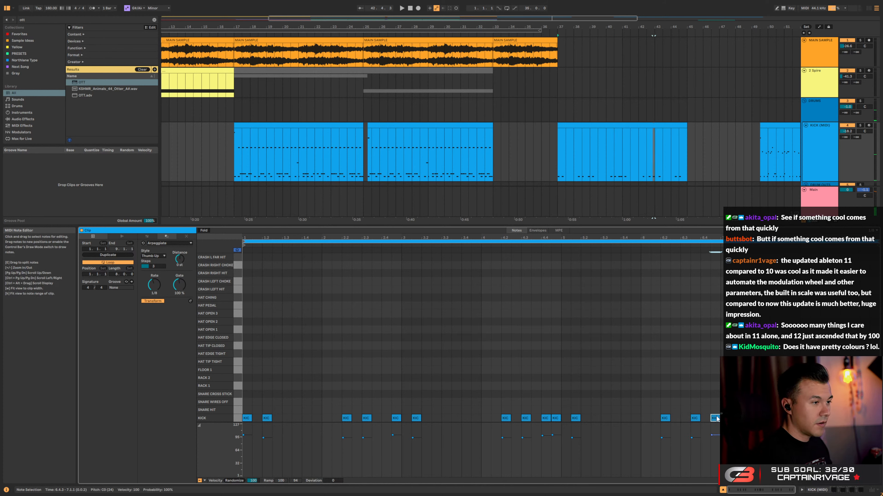
Adjust the kicks near the clip's end so that one sits at 7.1.1 and one at 7.4.1
{"action": "key", "text": "Right"}
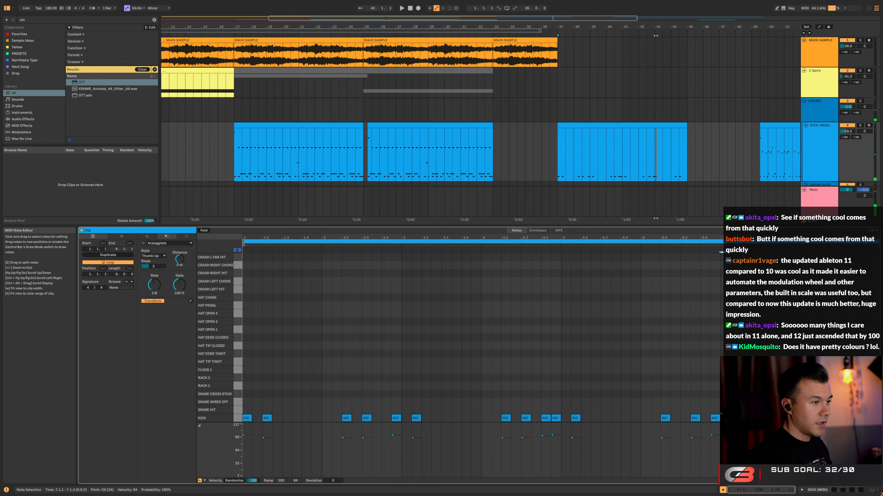
{"action": "key", "text": "Right"}
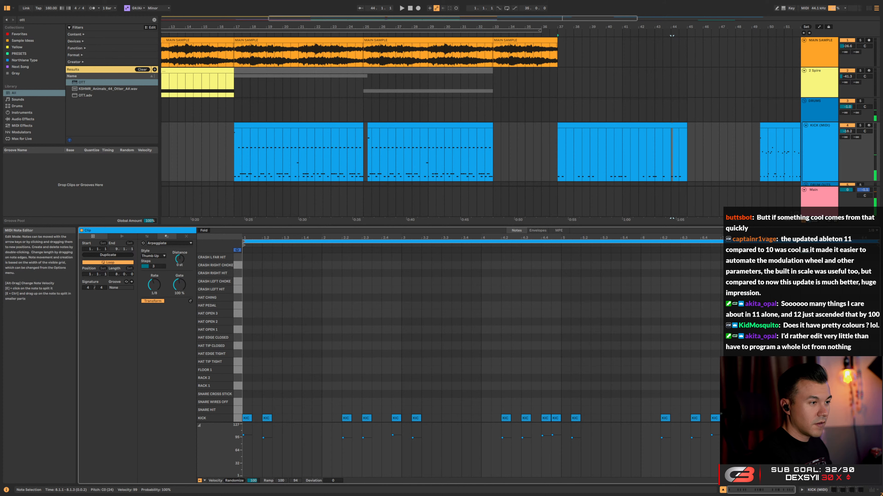
{"action": "key", "text": "Left"}
Play back the edited kick pattern, and take the program window out of full-screen mode
{"action": "key", "text": "space"}
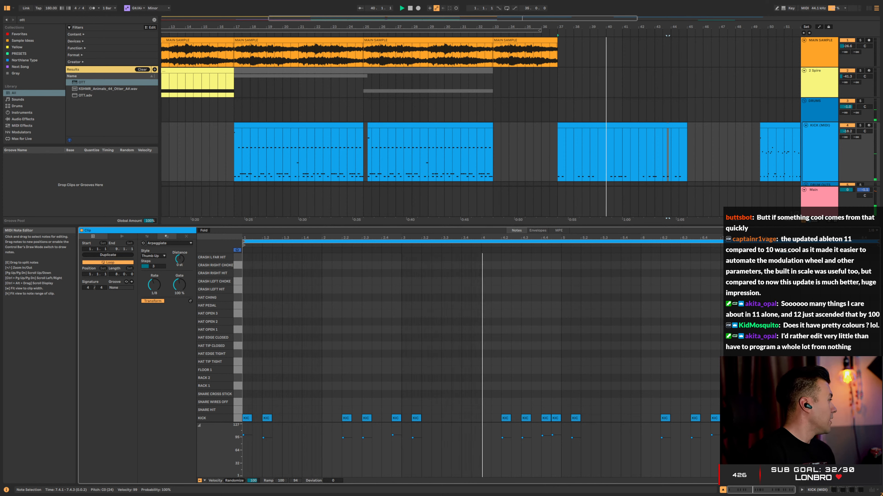
{"action": "key", "text": "space"}
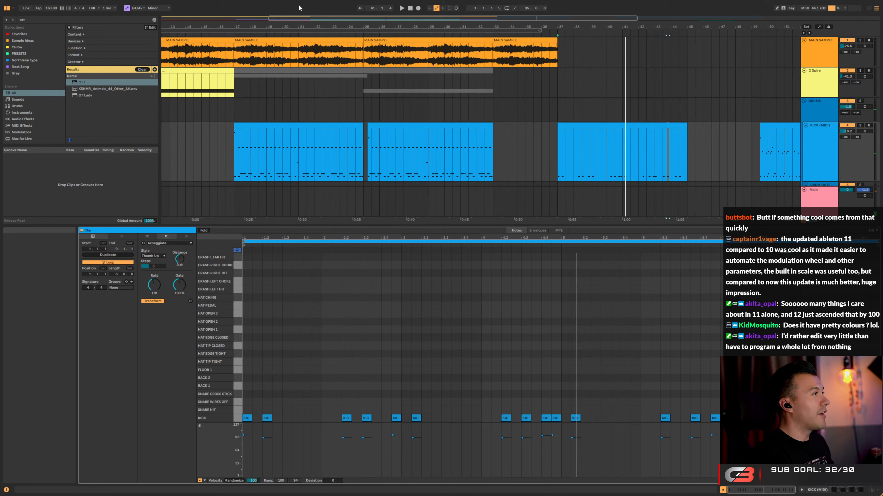
{"action": "key", "text": "ctrl+shift+f"}
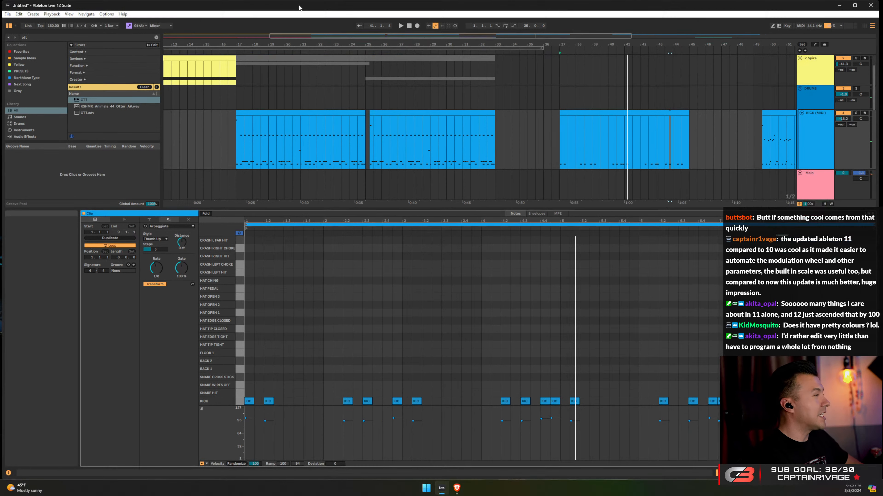
Try the Warm and Cool theme tones in the Theme & Colors preferences, and dismiss the program error dialog
{"action": "left_click", "coordinate": [106, 14]}
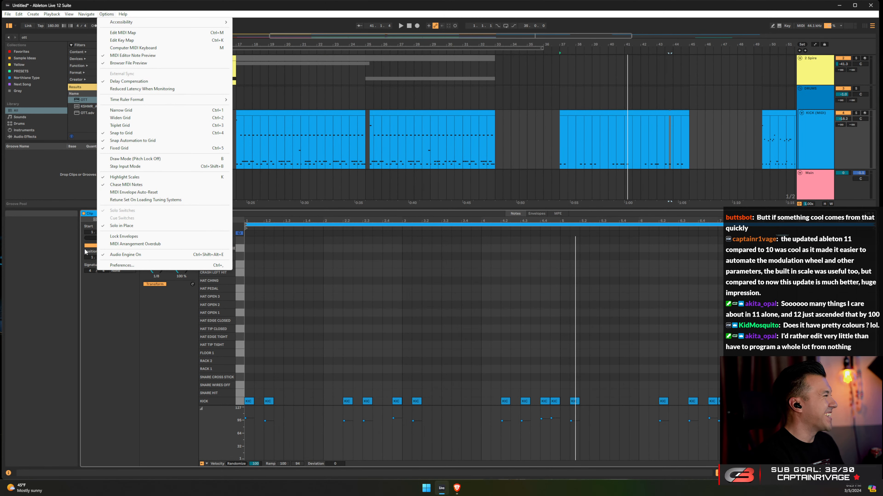
{"action": "left_click", "coordinate": [119, 266]}
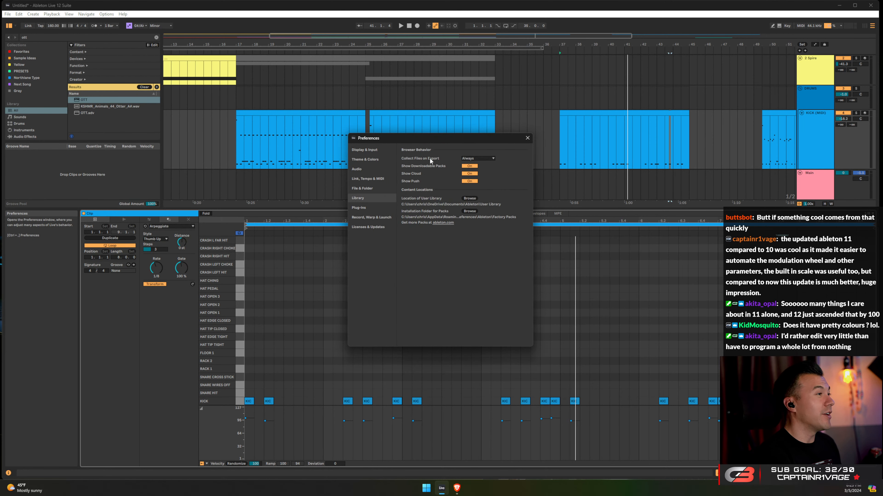
{"action": "left_click", "coordinate": [362, 160]}
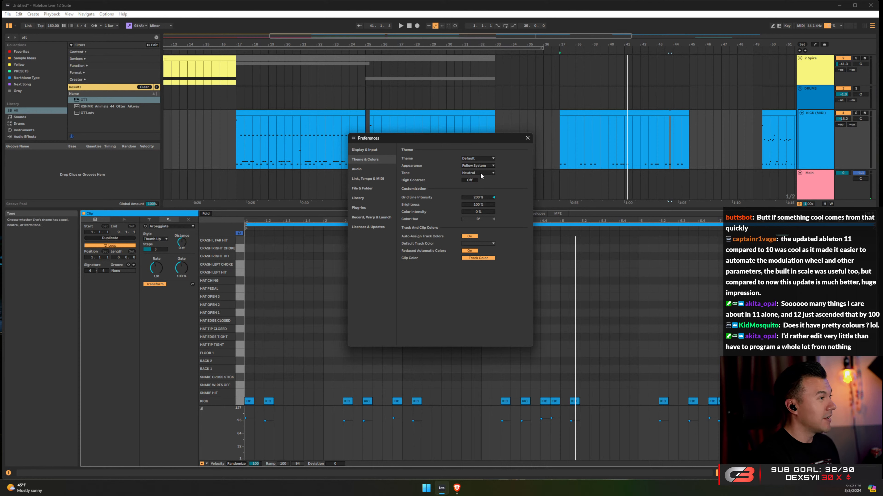
{"action": "left_click", "coordinate": [473, 188]}
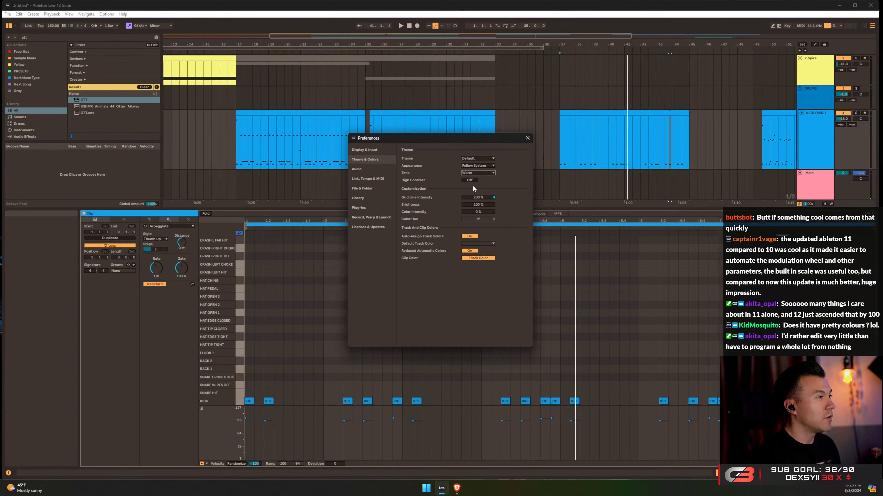
{"action": "left_click", "coordinate": [470, 174]}
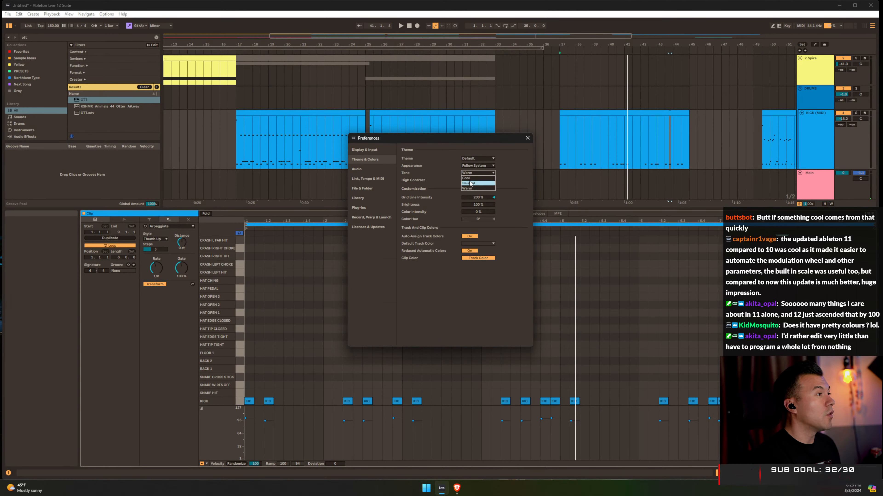
{"action": "left_click", "coordinate": [470, 179]}
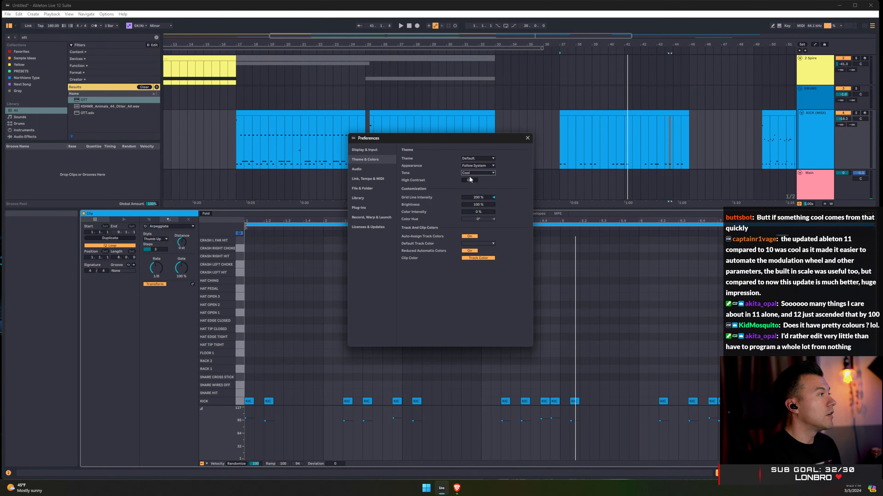
{"action": "left_click", "coordinate": [471, 174]}
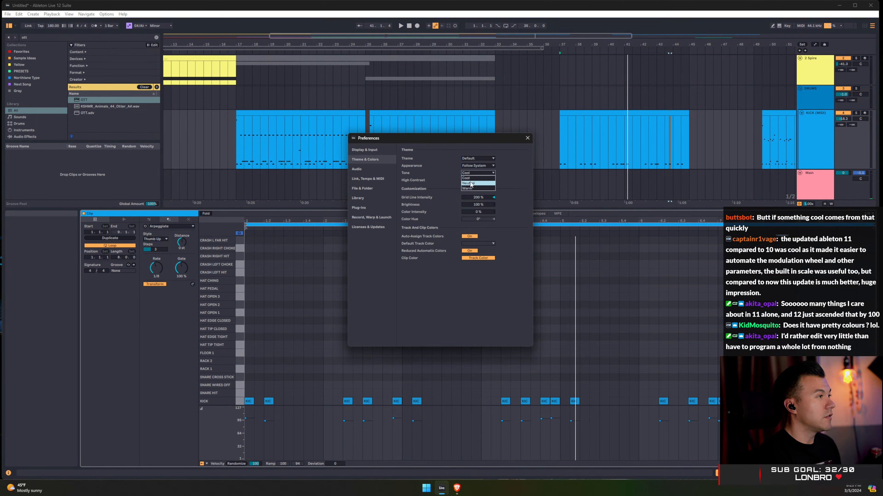
{"action": "left_click", "coordinate": [472, 171]}
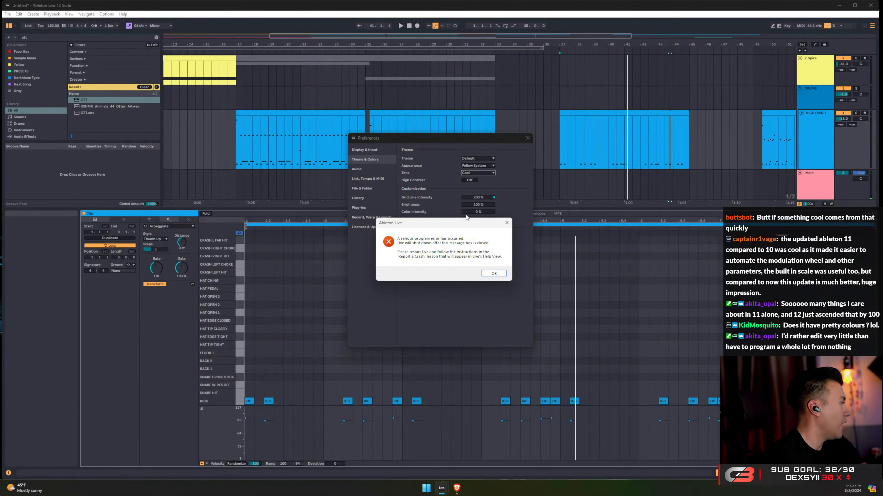
{"action": "left_click", "coordinate": [494, 274]}
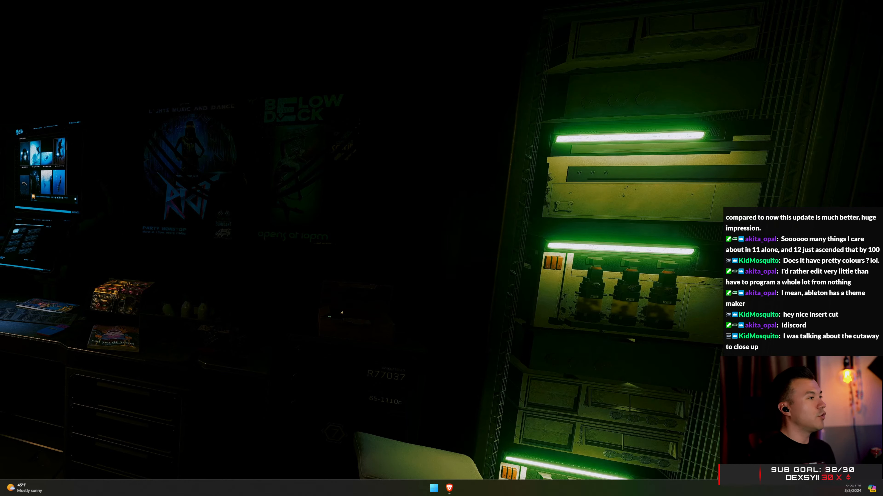
Switch to the Brave browser, look through the Routing Templates collection on the Patreon page, and minimize the browser window
{"action": "left_click", "coordinate": [449, 488]}
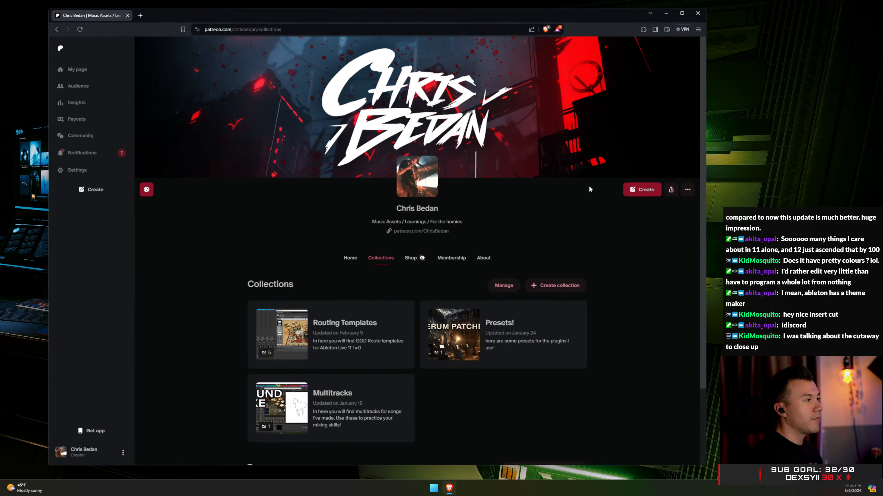
{"action": "scroll", "coordinate": [524, 237], "scroll_direction": "down", "scroll_amount": 2}
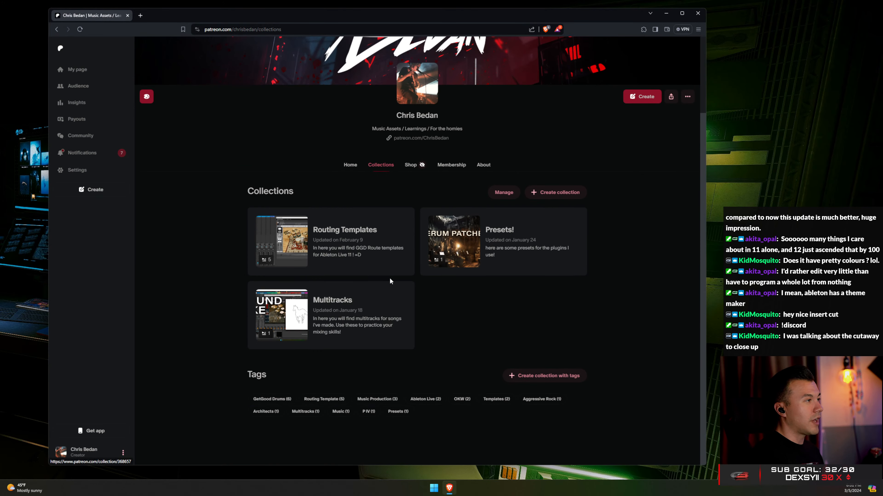
{"action": "left_click", "coordinate": [340, 243]}
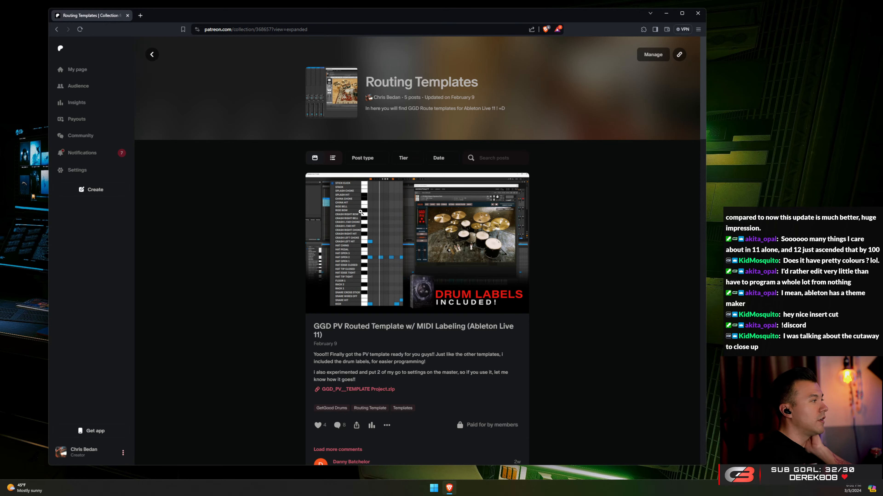
{"action": "scroll", "coordinate": [562, 271], "scroll_direction": "down", "scroll_amount": 10}
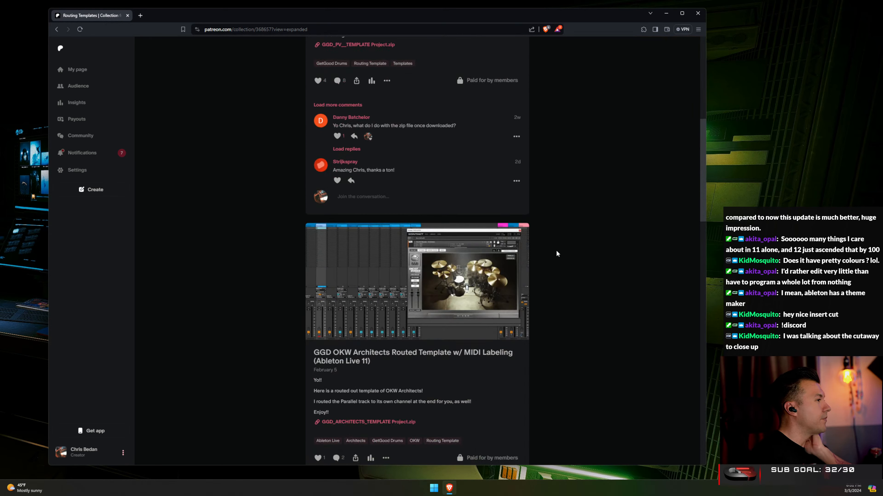
{"action": "scroll", "coordinate": [555, 257], "scroll_direction": "down", "scroll_amount": 15}
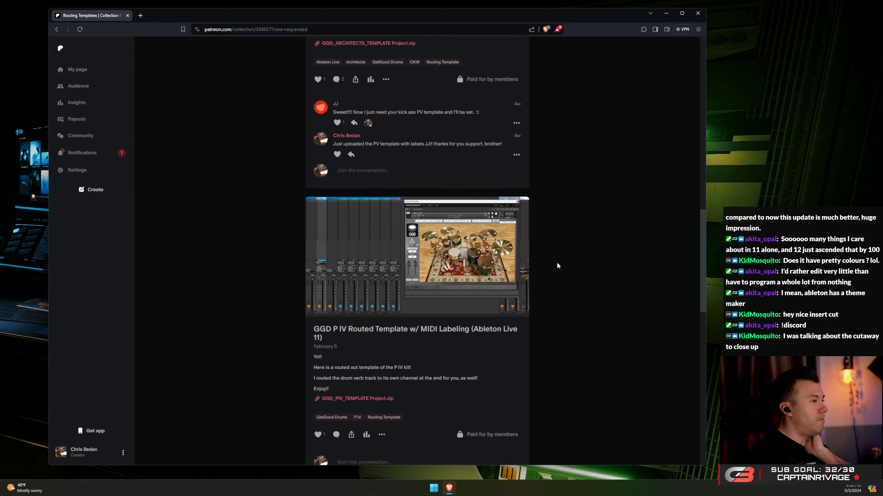
{"action": "scroll", "coordinate": [558, 270], "scroll_direction": "up", "scroll_amount": 20}
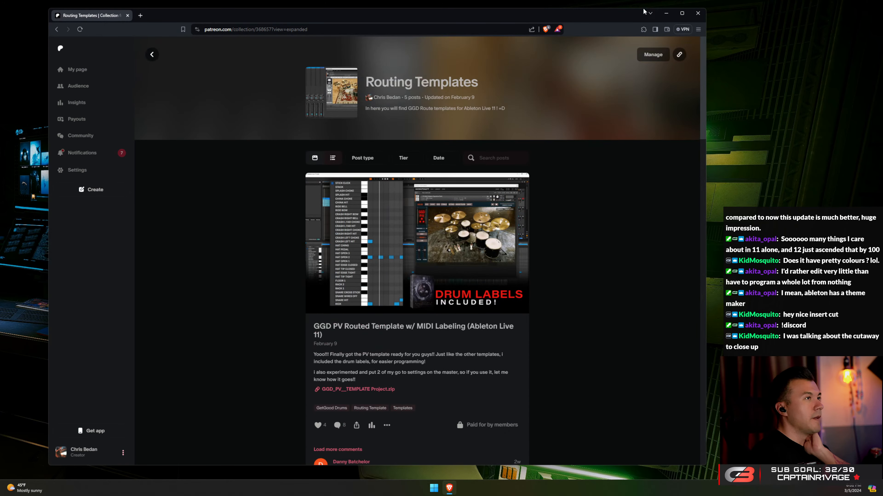
{"action": "left_click", "coordinate": [666, 13]}
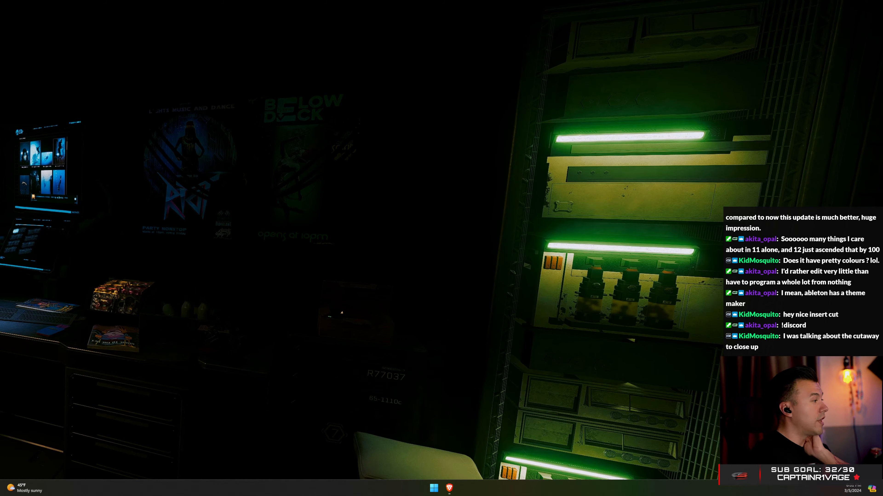